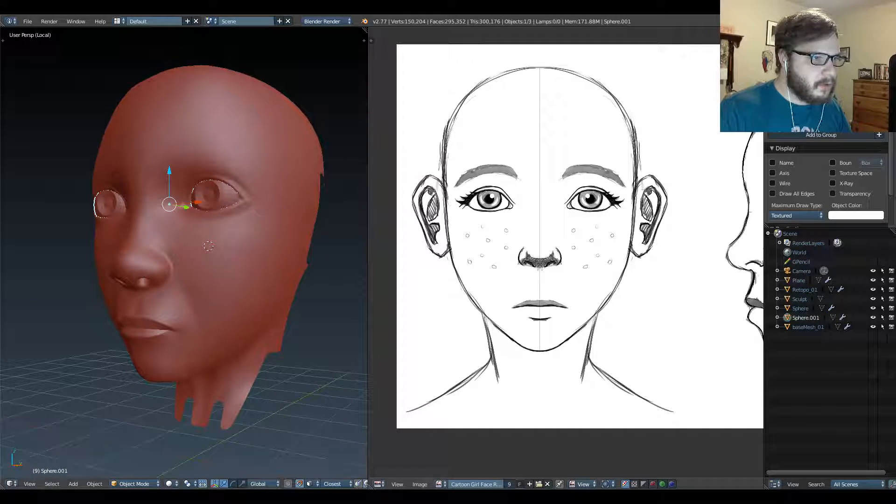
Widen the 3D viewport and inspect the head from the front and side.
left_click_drag(368, 168, 536, 168)
scroll(367, 170, "down", 2)
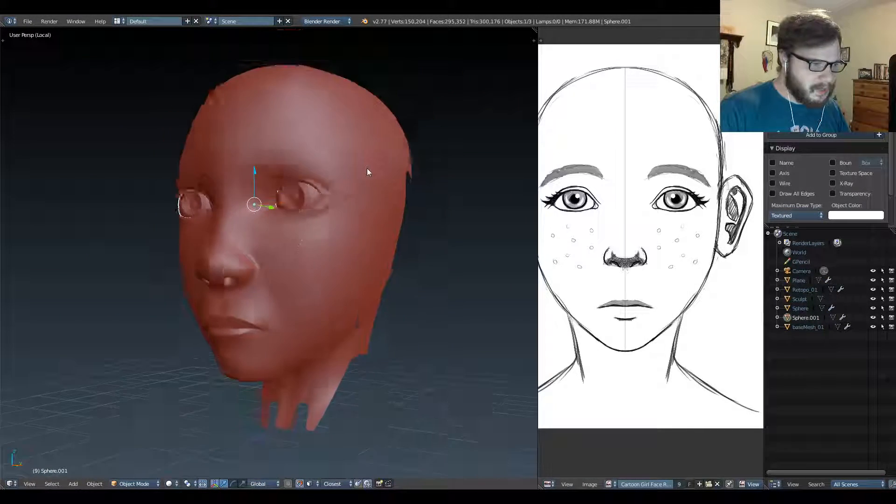
middle_click_drag(398, 225, 366, 239)
scroll(356, 247, "up", 4)
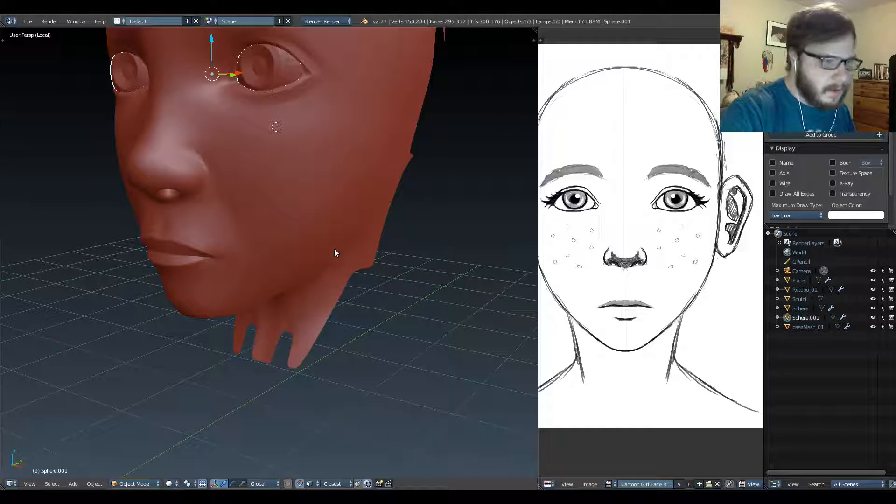
scroll(335, 250, "down", 4)
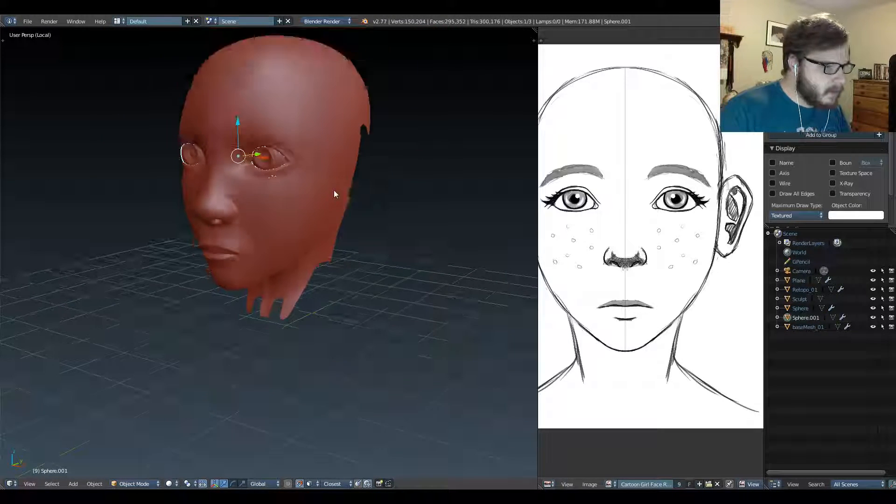
middle_click_drag(329, 293, 371, 287)
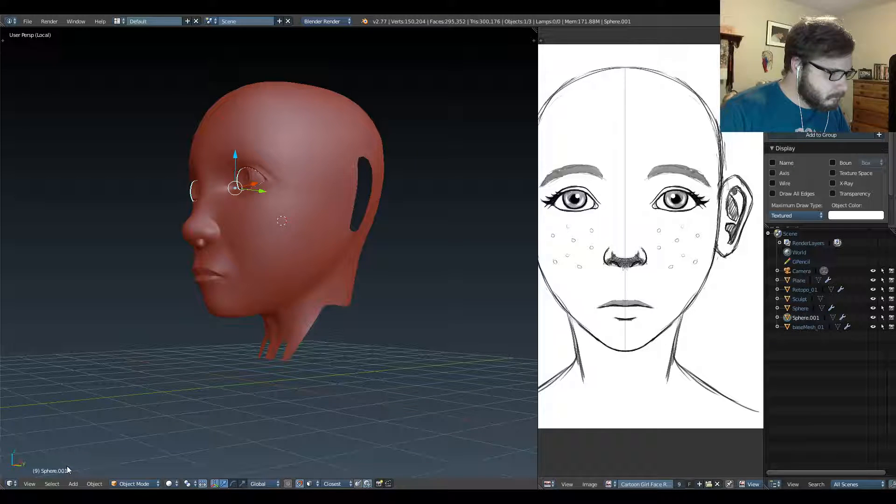
Switch to the browser, start the Journey OST - Complete Soundtrack video, and return to Blender.
key("alt+Tab")
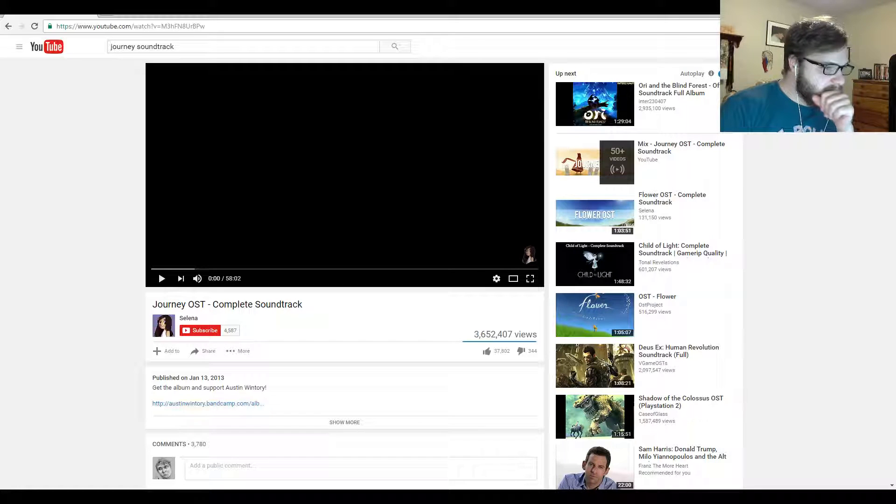
left_click(344, 175)
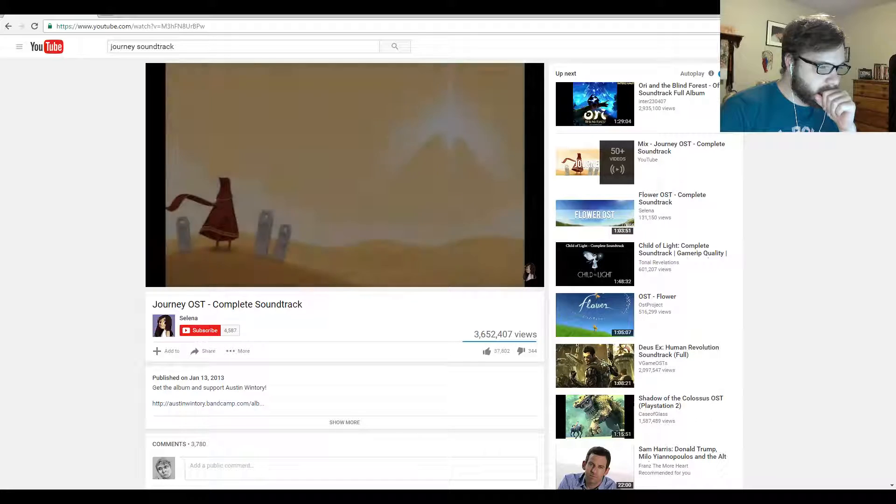
key("alt+Tab")
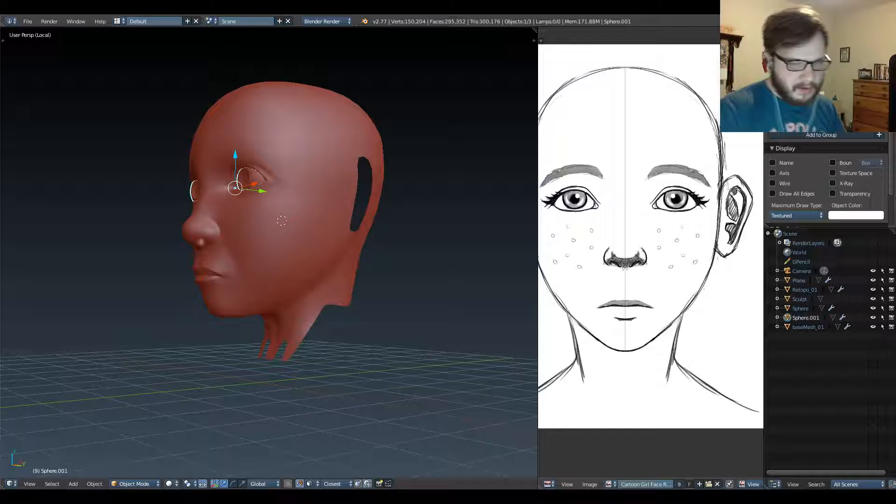
Put the Retopo_01 mesh into Edit Mode and leave local view to show the full neck and shoulder sculpt.
middle_click_drag(332, 167, 332, 243)
scroll(355, 186, "up", 2)
scroll(282, 262, "up", 3)
scroll(331, 244, "up", 1)
key("Tab")
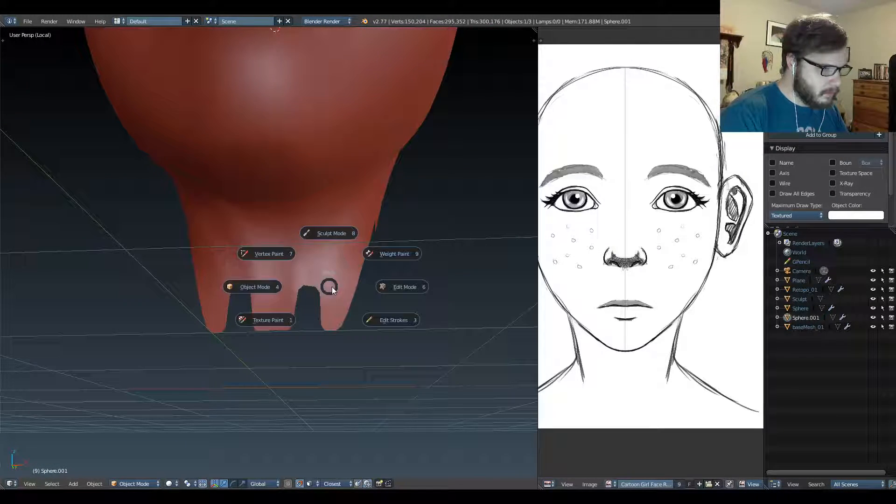
right_click(334, 285)
right_click(335, 282)
key("Tab")
left_click(382, 279)
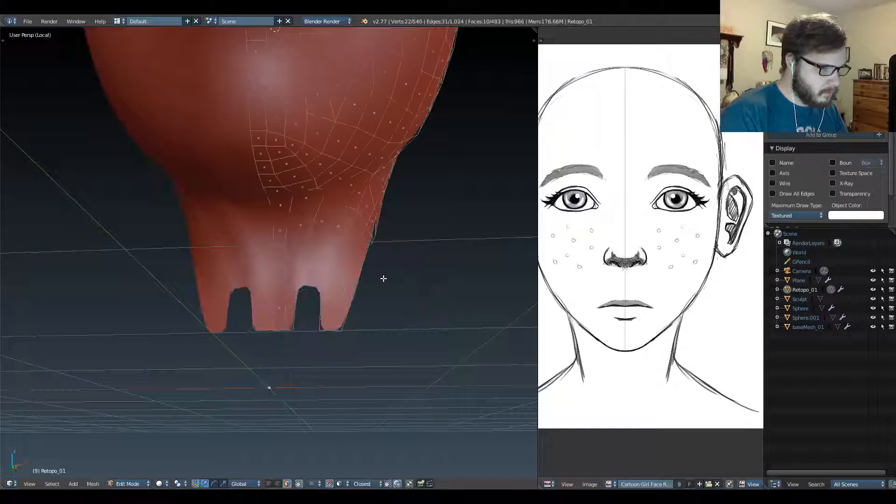
key("KP_Divide")
middle_click_drag(326, 290, 320, 135, "shift")
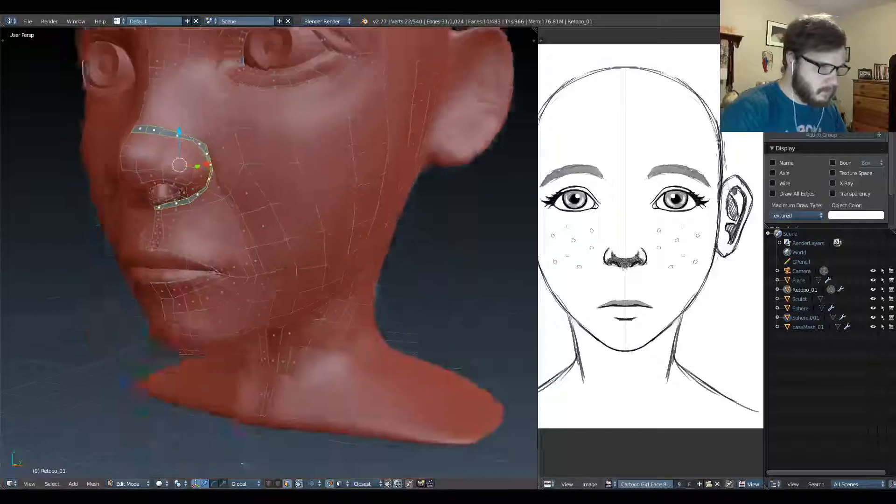
middle_click_drag(280, 341, 284, 245, "shift")
scroll(272, 171, "up", 2)
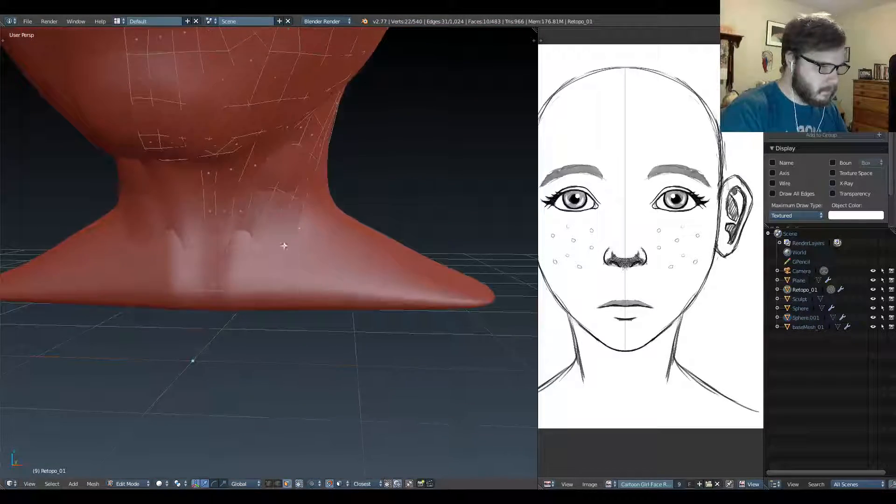
In vertex selection and front view, extrude the vertex at the throat gap down to the base of the neck.
scroll(268, 238, "up", 2)
key("ctrl+Tab")
left_click(211, 220)
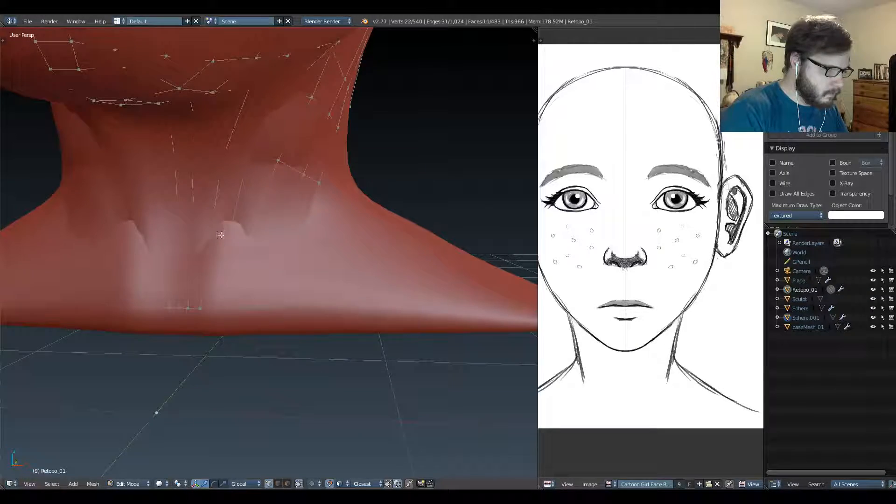
key("KP_1")
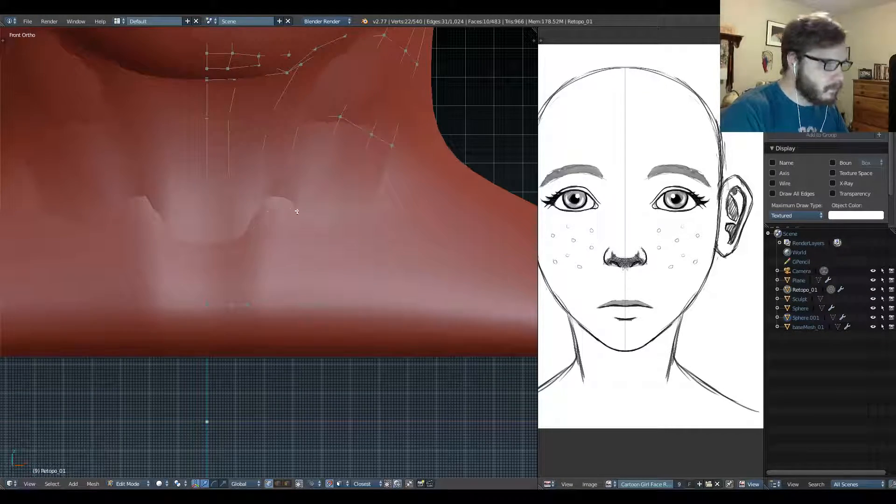
middle_click_drag(297, 212, 308, 190, "shift")
right_click(309, 192)
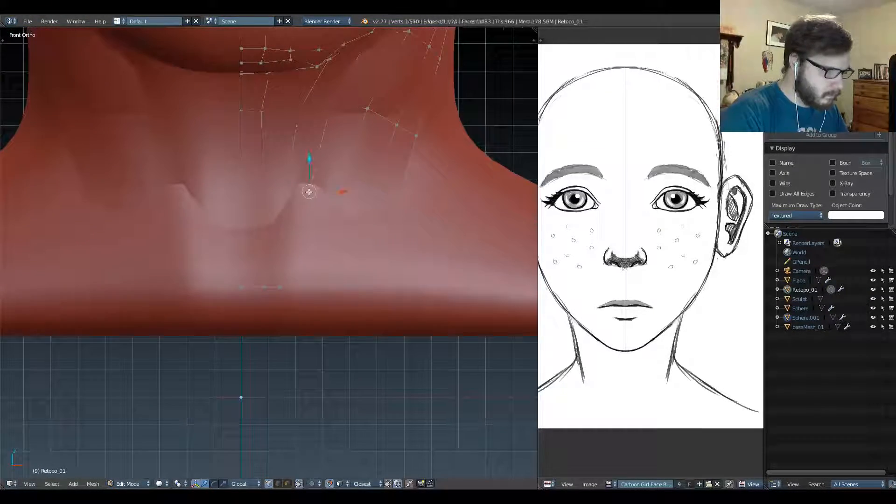
key("e")
left_click(304, 286)
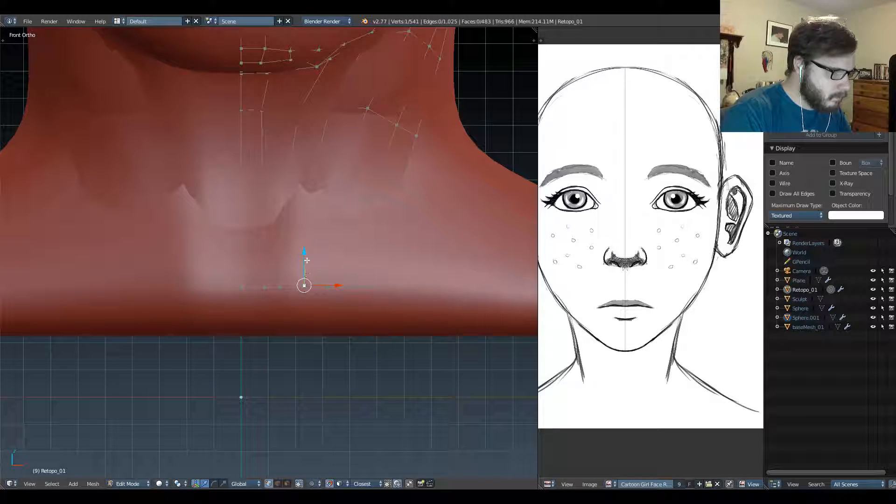
In edge selection, fill the faces on both sides of the new vertical edge to close the front neck gap.
key("ctrl+Tab")
left_click(307, 264)
right_click(308, 245)
right_click(329, 238, "shift")
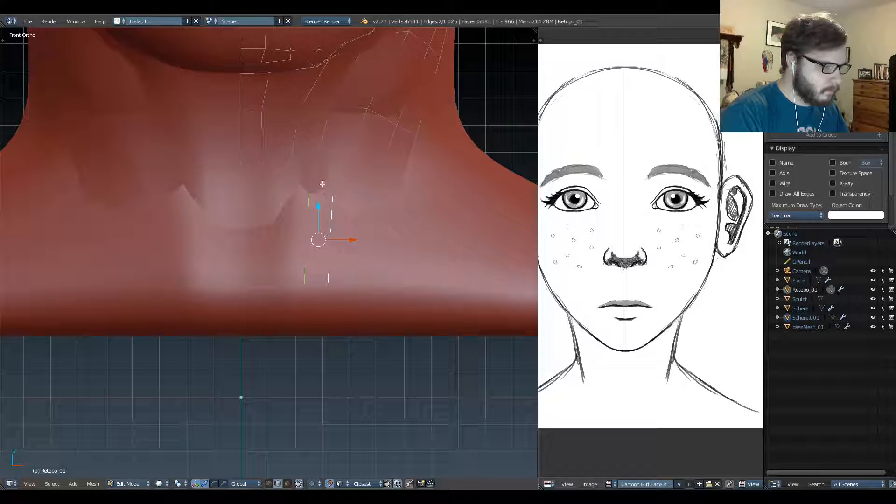
key("f")
right_click(309, 232)
right_click(288, 228, "shift")
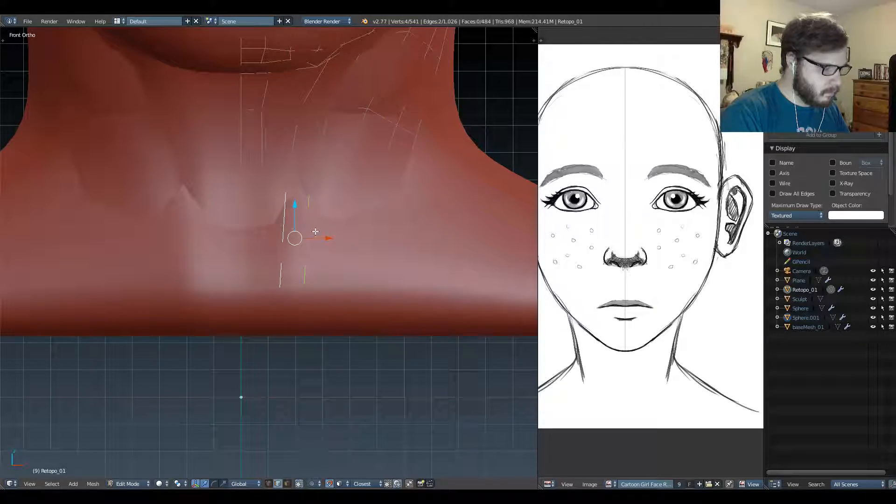
key("f")
Return to vertex selection and reposition two retopology vertices on the side of the neck below the ear.
scroll(315, 232, "down", 3)
middle_click_drag(315, 232, 287, 250)
key("ctrl+Tab")
left_click(295, 171)
middle_click_drag(295, 172, 272, 201)
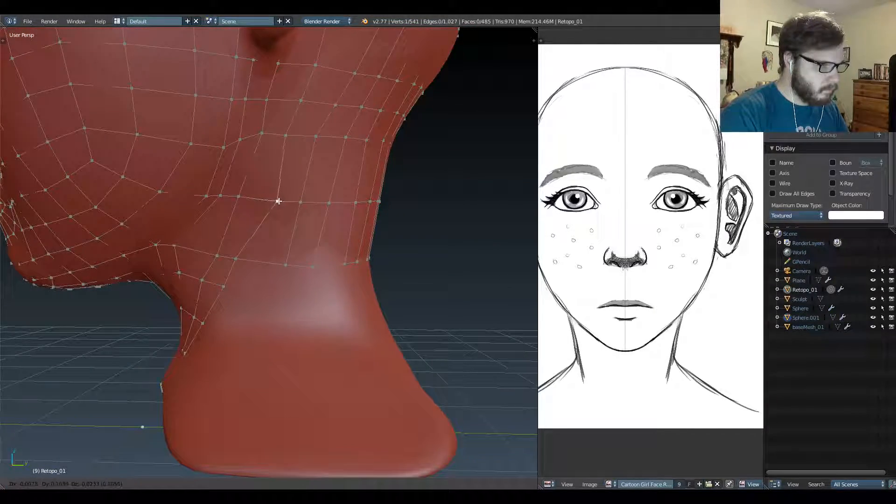
left_click(279, 201)
key("g")
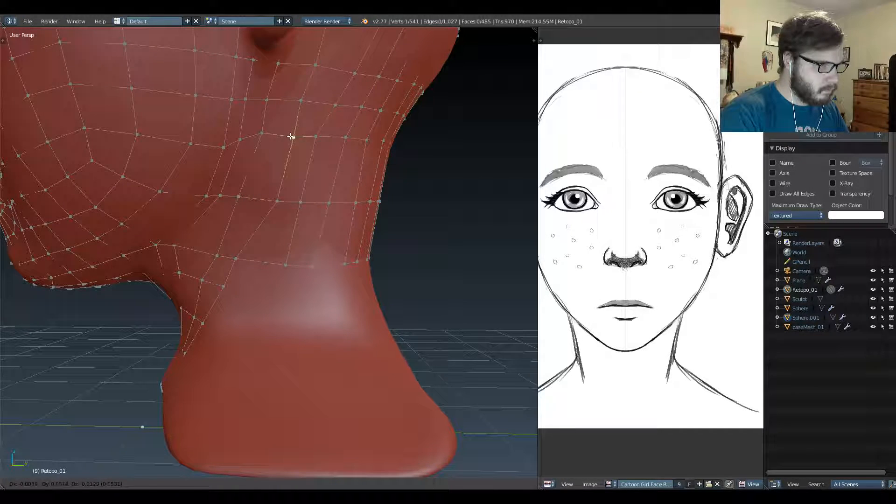
left_click(291, 136)
Adjust the vertices behind the jaw so the side-neck edge flow is more even.
middle_click_drag(291, 136, 308, 168)
key("g")
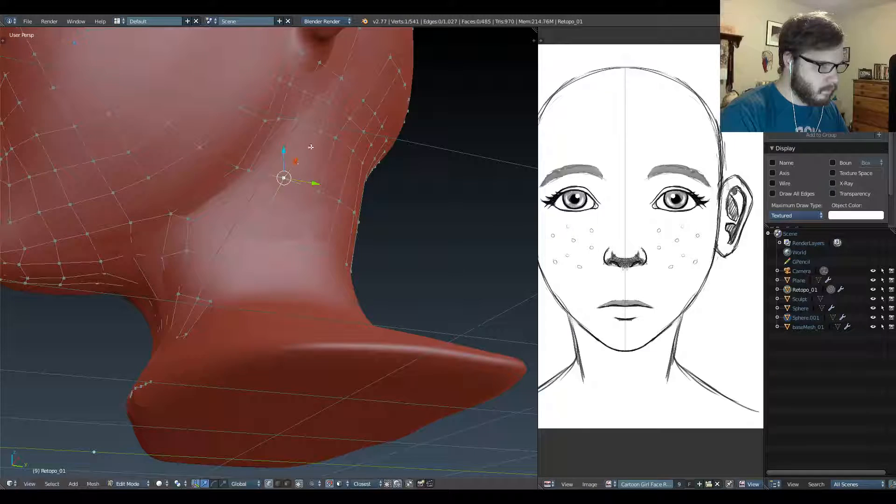
left_click(310, 131)
key("g")
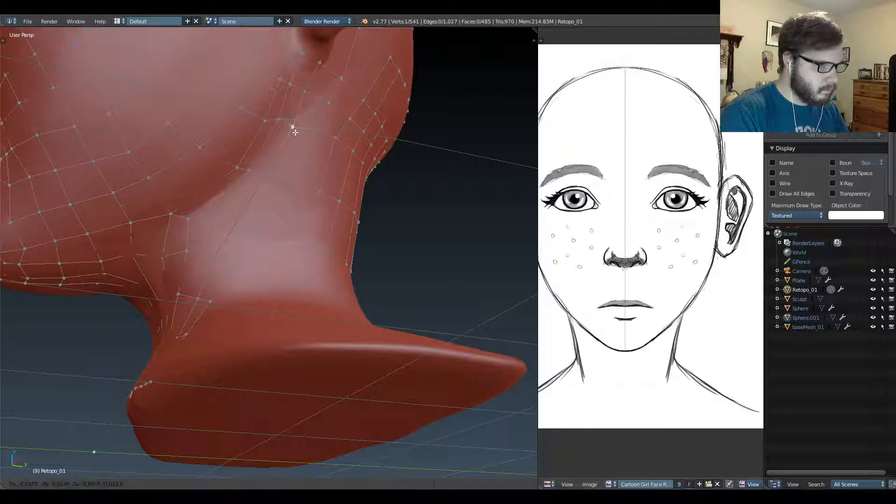
left_click(296, 129)
Move a vertex on the mesh's lower neck border and another in the row above it to even the spacing.
scroll(296, 129, "down", 3)
middle_click_drag(294, 133, 246, 229)
scroll(267, 203, "up", 3)
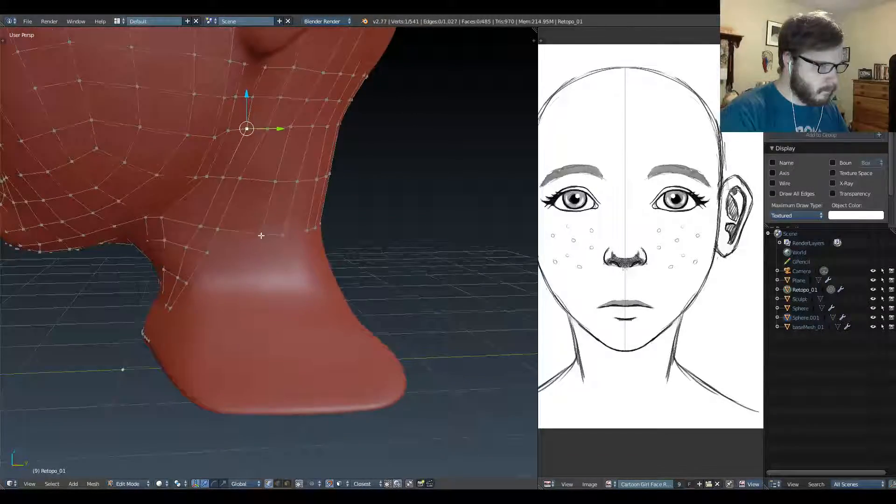
key("g")
left_click(244, 233)
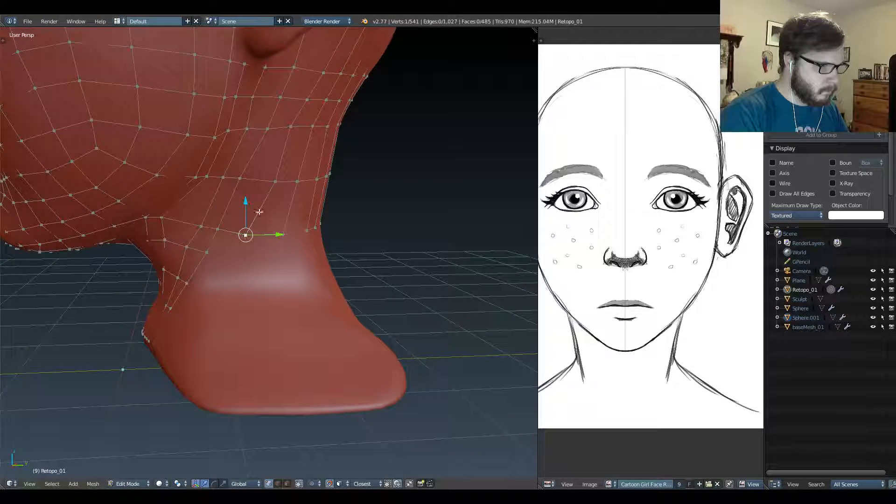
right_click(275, 181)
key("g")
left_click(267, 186)
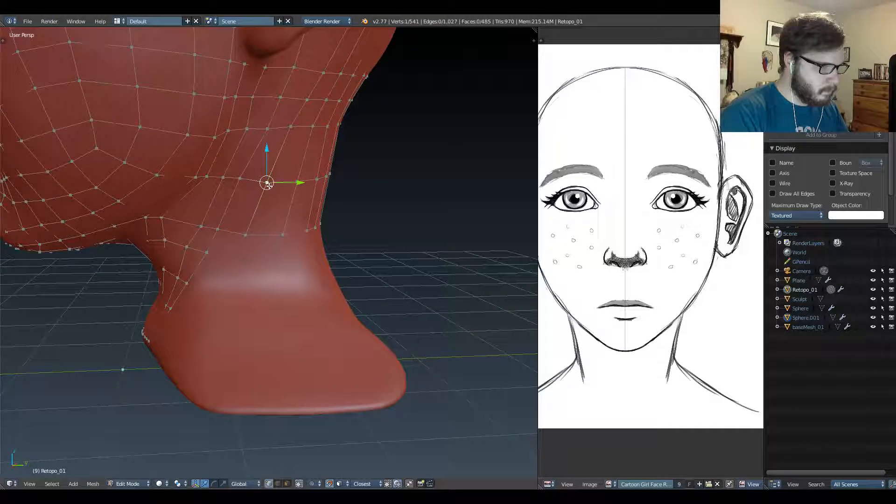
Extrude the three-vertex edge column on the front side of the neck backward and rotate it to follow the sculpt.
middle_click_drag(266, 187, 216, 264)
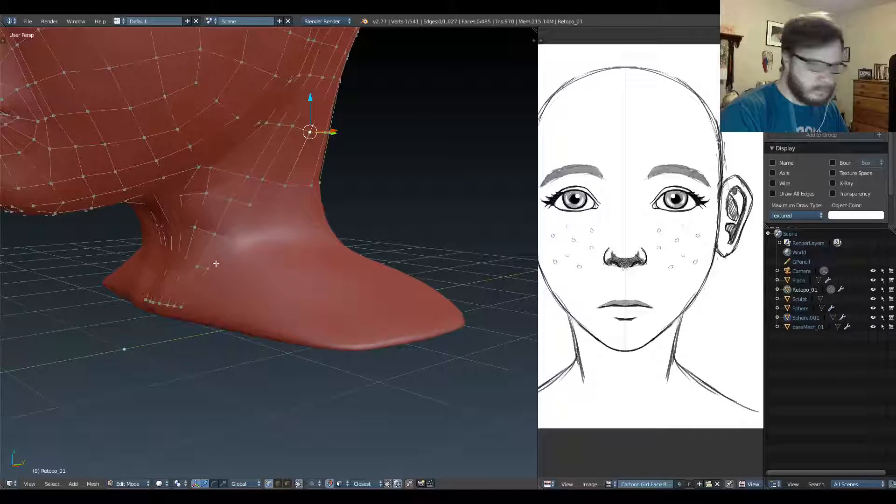
right_click(208, 269)
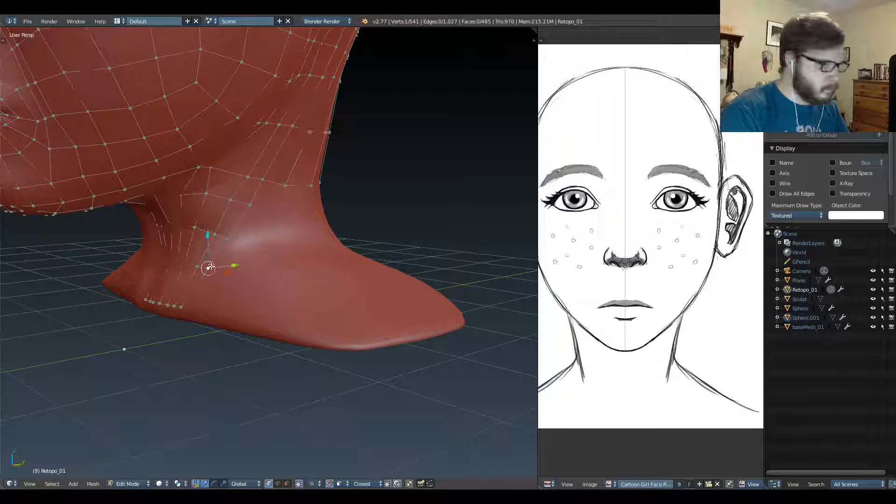
right_click(227, 239, "shift")
middle_click_drag(288, 220, 211, 229)
key("w")
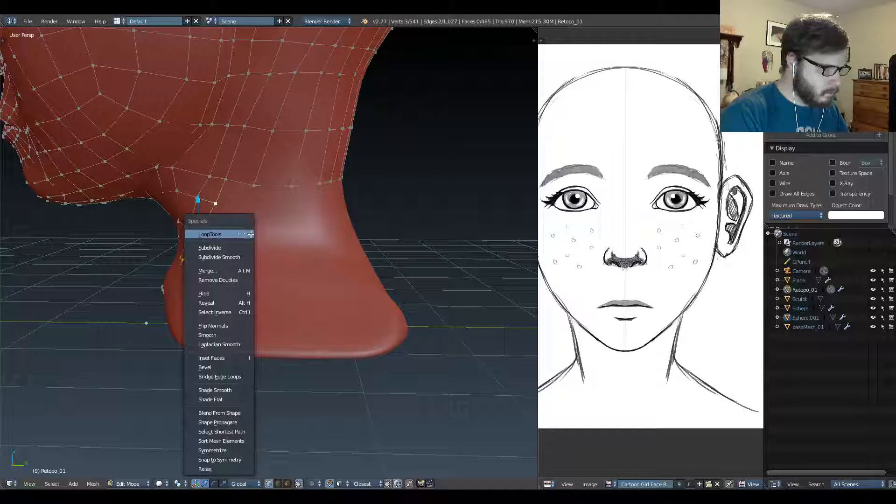
key("e")
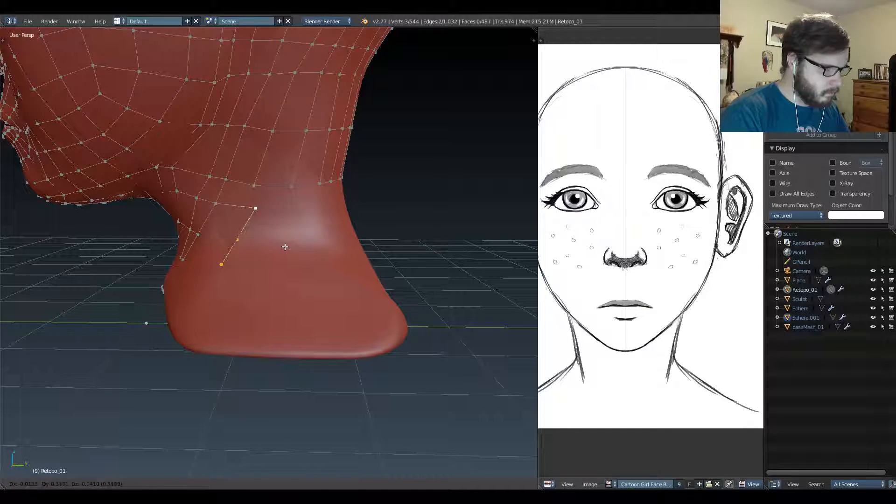
left_click(285, 246)
key("r")
left_click(354, 200)
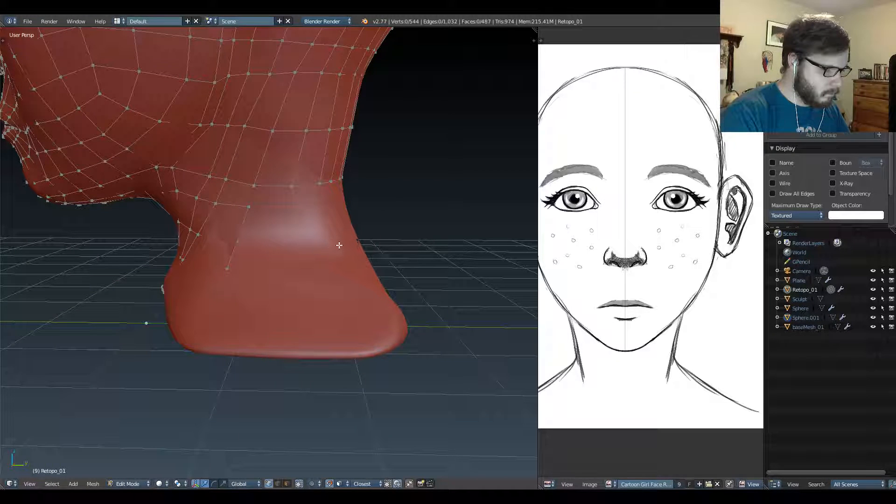
Reselect the extruded three-vertex column, scale it down slightly, and reposition it on the neck.
key("a")
key("a")
right_click(249, 207)
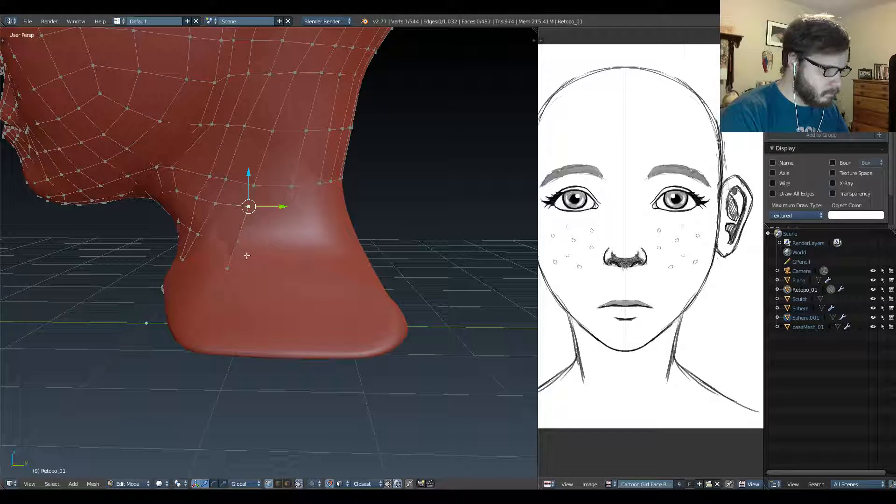
right_click(228, 268, "ctrl")
key("s")
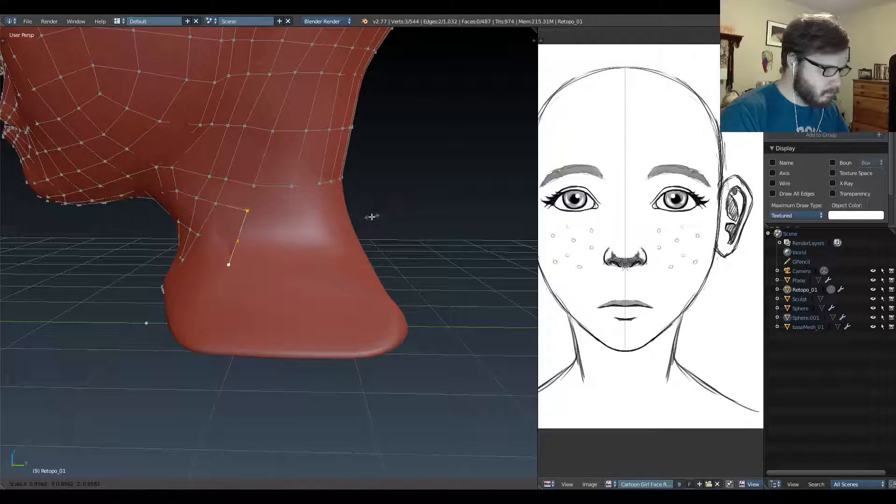
left_click(366, 220)
key("g")
left_click(364, 223)
Extrude the three-vertex column again around the side of the neck, rotating and scaling the new edges.
middle_click_drag(364, 212, 271, 268)
key("e")
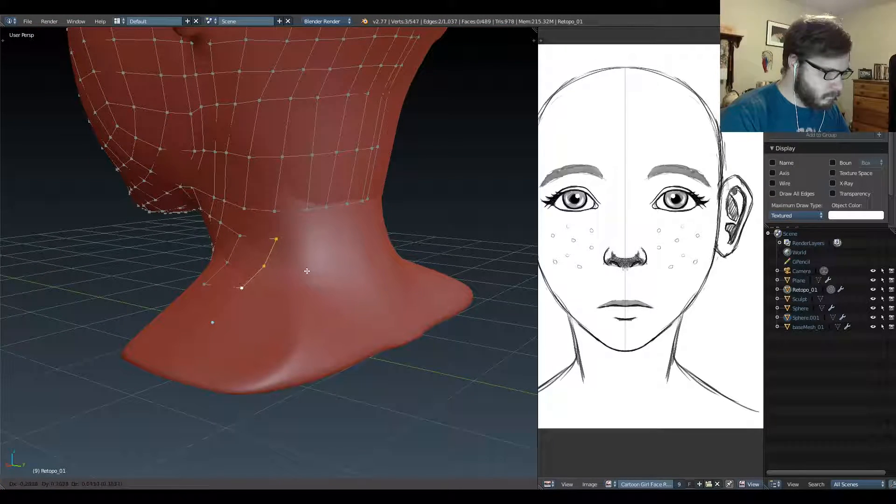
left_click(306, 271)
key("r")
left_click(373, 221)
key("s")
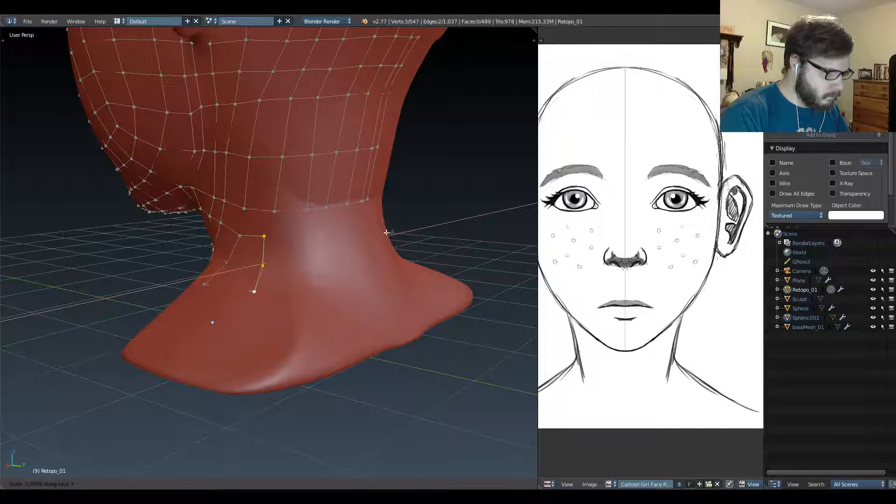
left_click(353, 246)
Scale the newest three-vertex column along the global Y axis to straighten it.
middle_click_drag(354, 245, 409, 262)
key("s")
key("y")
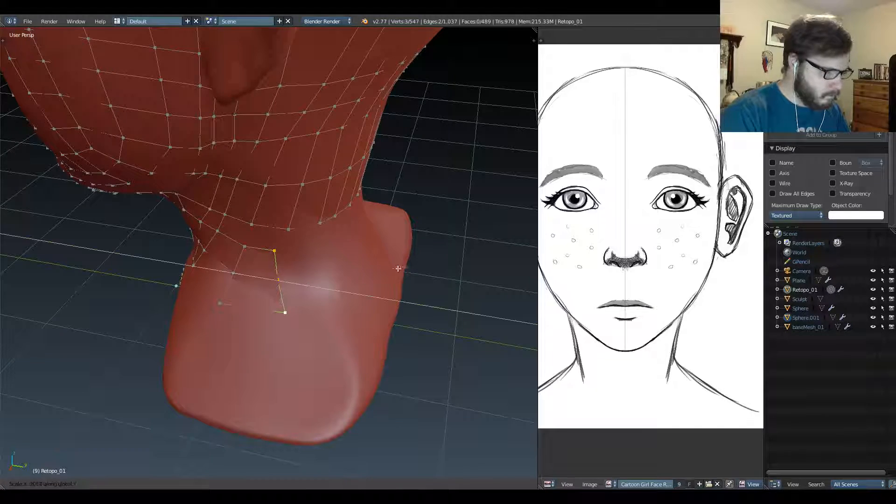
left_click(302, 283)
middle_click_drag(303, 283, 254, 250)
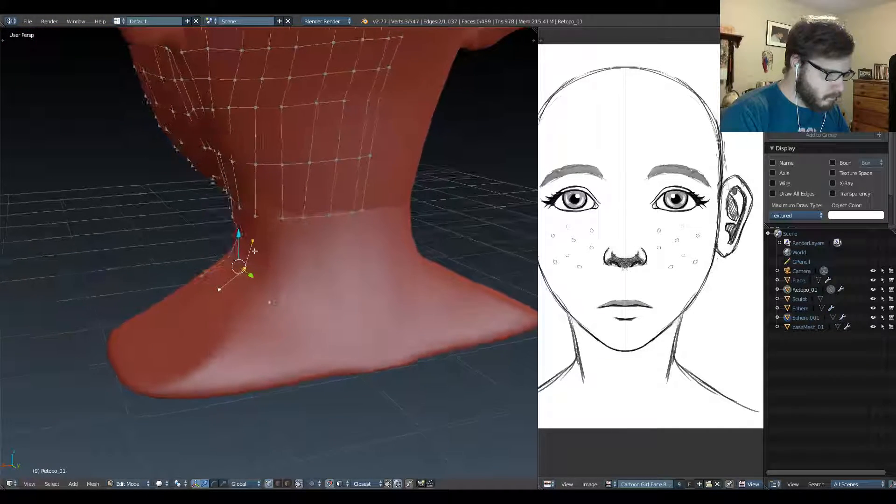
Extrude the three-vertex column further around the side of the neck and reposition it on the sculpt.
right_click(280, 266, "ctrl")
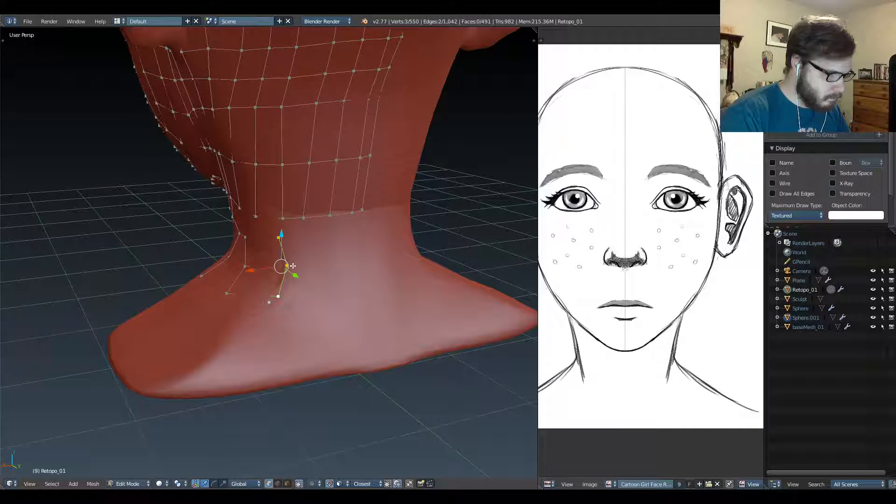
key("g")
left_click(293, 275)
Scale the newest three-vertex column along the global X axis and along the global Y axis to straighten it.
key("s")
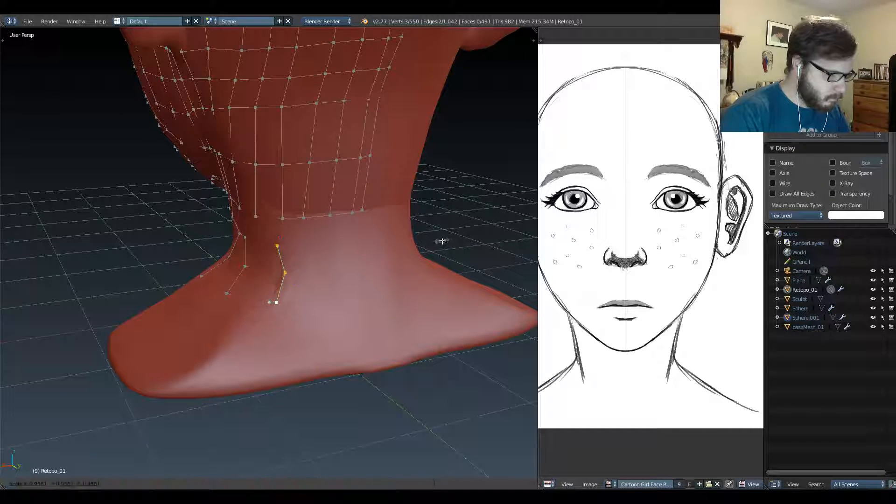
key("x")
left_click(359, 265)
key("s")
key("y")
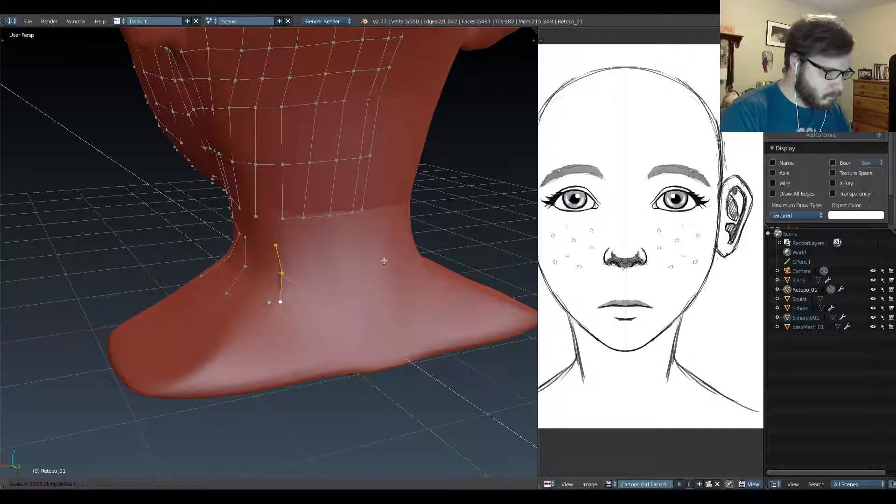
left_click(332, 273)
Extrude the three-vertex column around to the back of the neck and reposition it near the centre line.
middle_click_drag(332, 272, 313, 259)
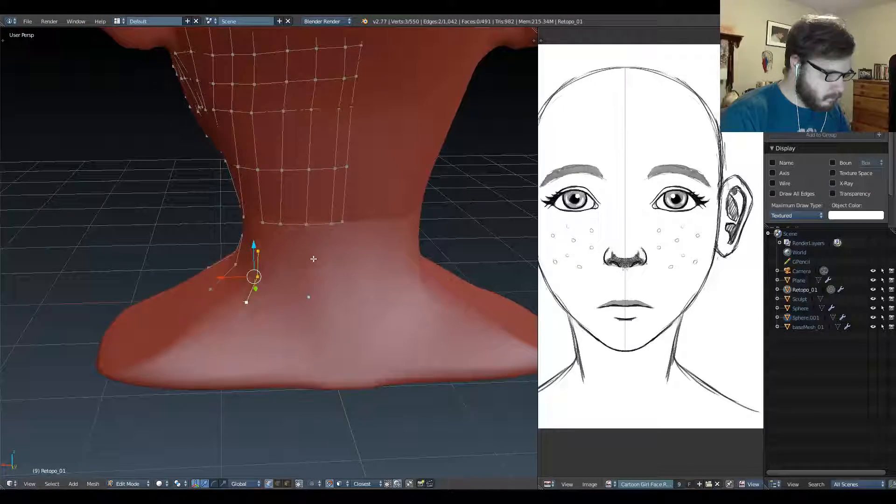
key("e")
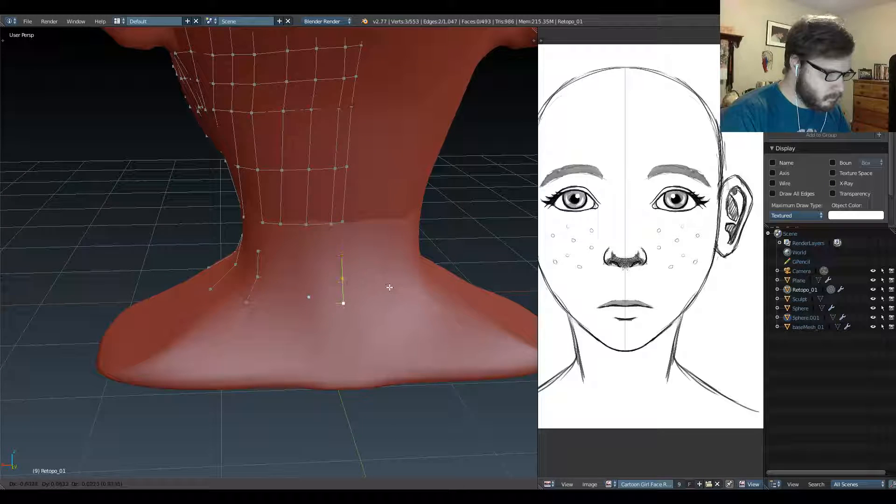
left_click(392, 295)
key("g")
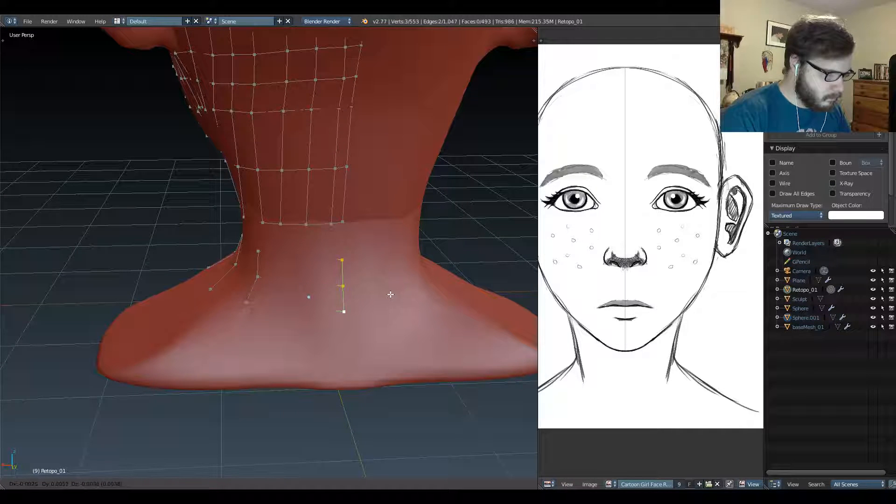
left_click(392, 287)
Add three evenly spaced loop cuts across the wide faces between the last two columns at the back of the neck.
key("ctrl+r")
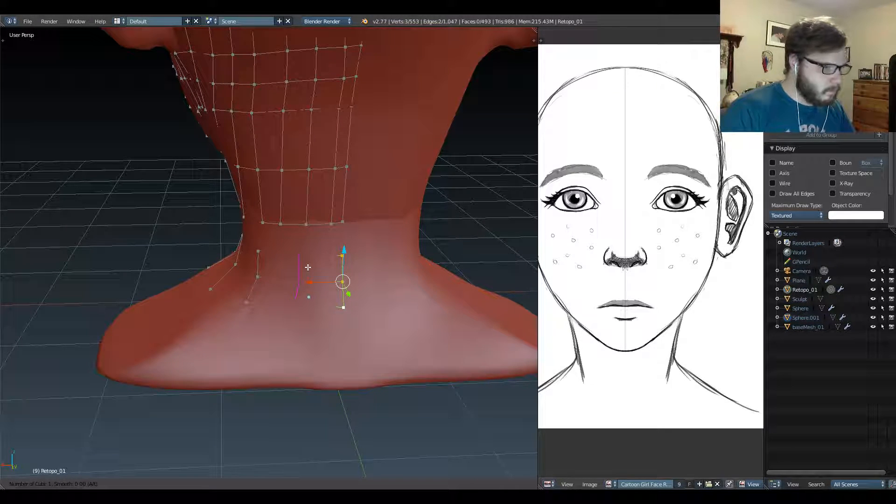
left_click(308, 267)
right_click(308, 267)
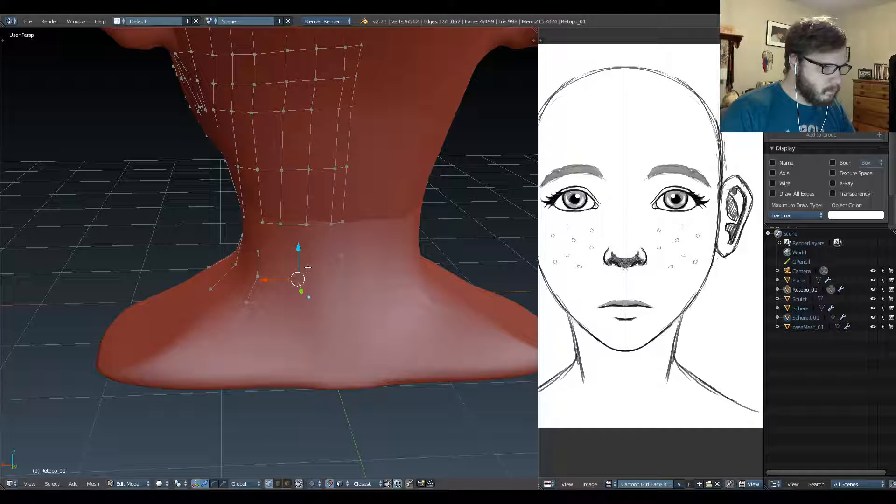
Select the neck mesh's lower border edges and the new strip's upper edges, and bridge the edge loops.
key("ctrl+Tab")
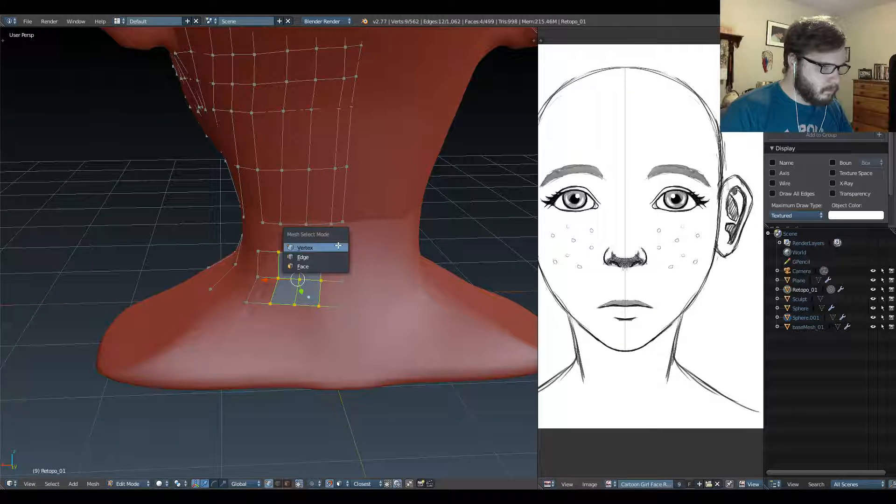
left_click(330, 256)
right_click(334, 243)
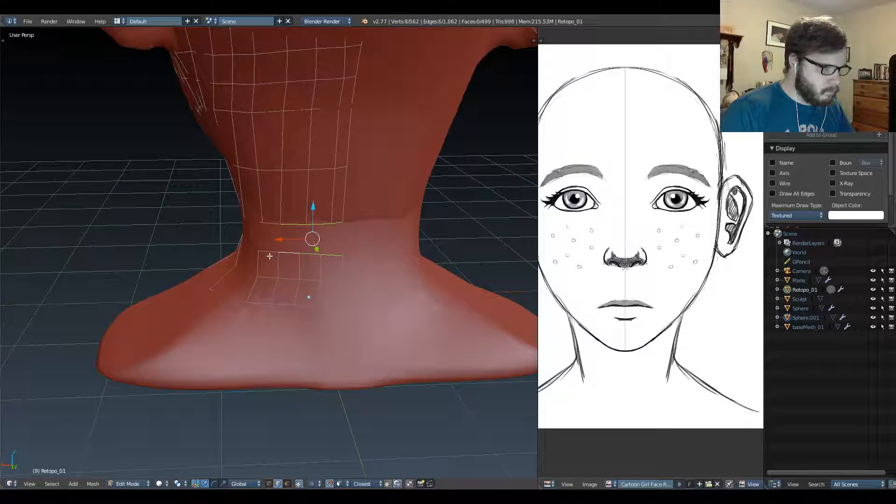
middle_click_drag(270, 219, 327, 241)
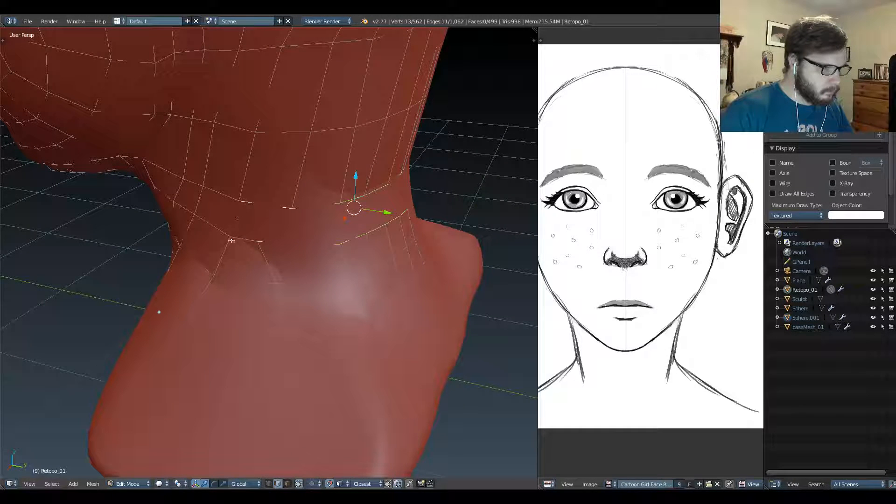
key("w")
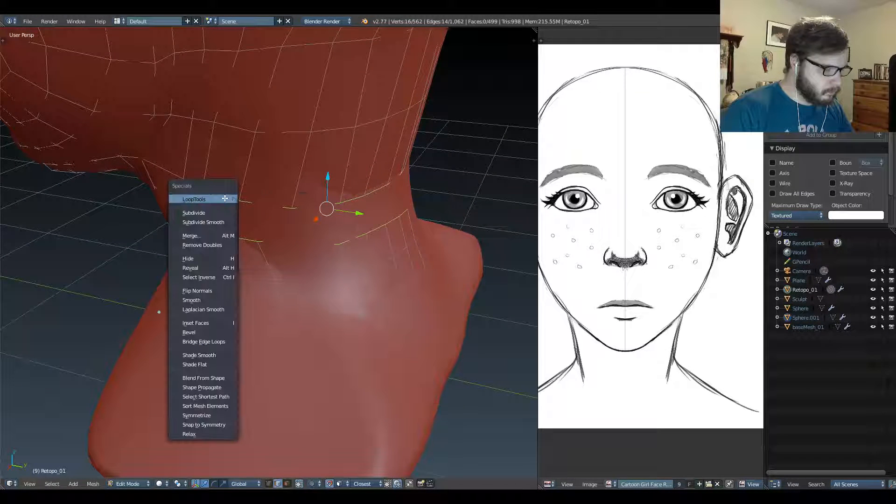
left_click(215, 339)
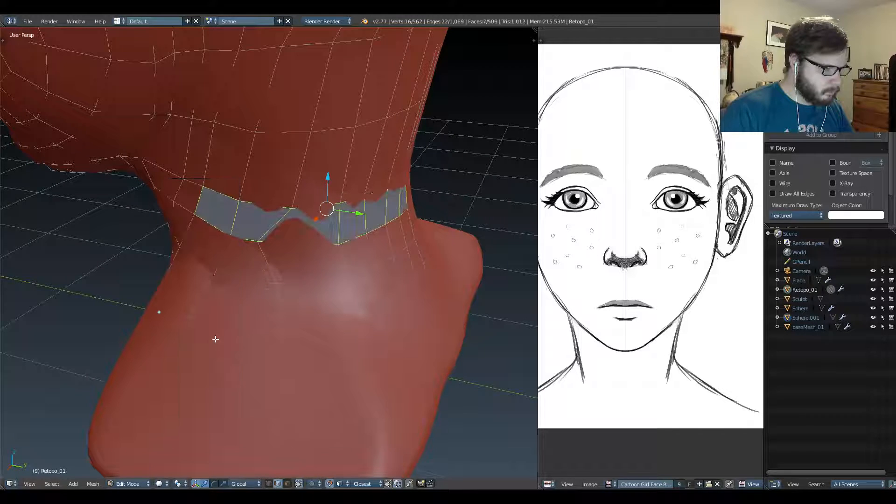
Switch to vertex selection and move the bridged strip's lower vertex on the side of the neck backward.
key("ctrl+Tab")
left_click(332, 213)
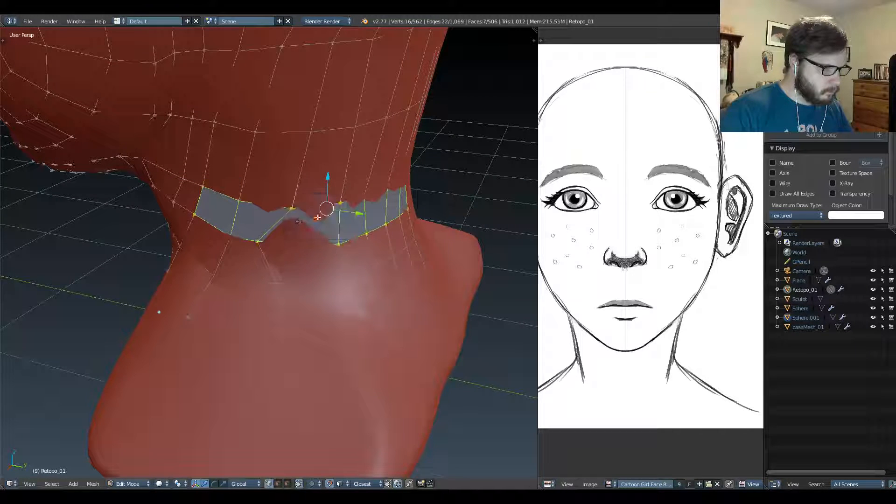
right_click(271, 238)
key("g")
left_click(295, 245)
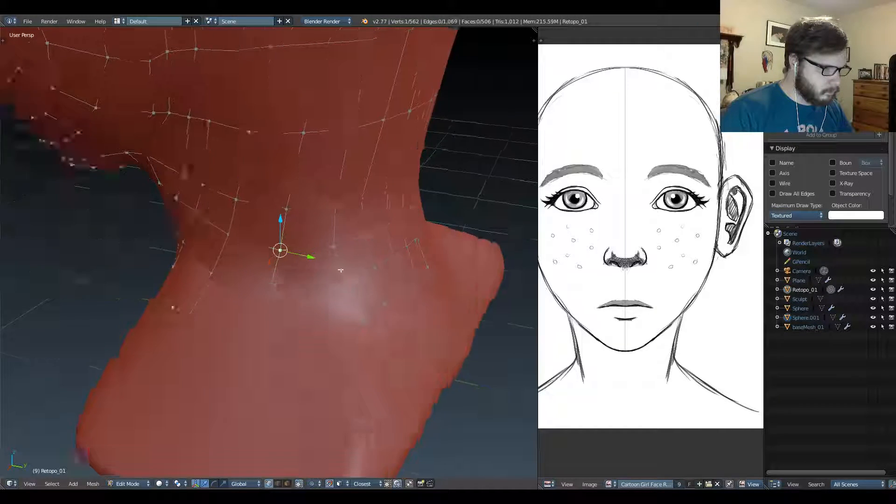
Shift the lower two vertices of the column beside the back centre line sideways to even out the neck spacing.
middle_click_drag(296, 245, 282, 263)
right_click(349, 203)
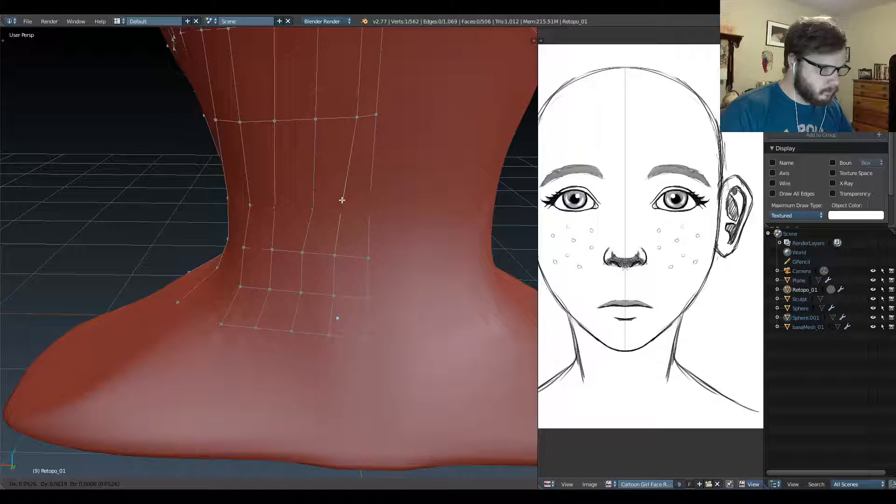
key("g")
left_click(344, 124)
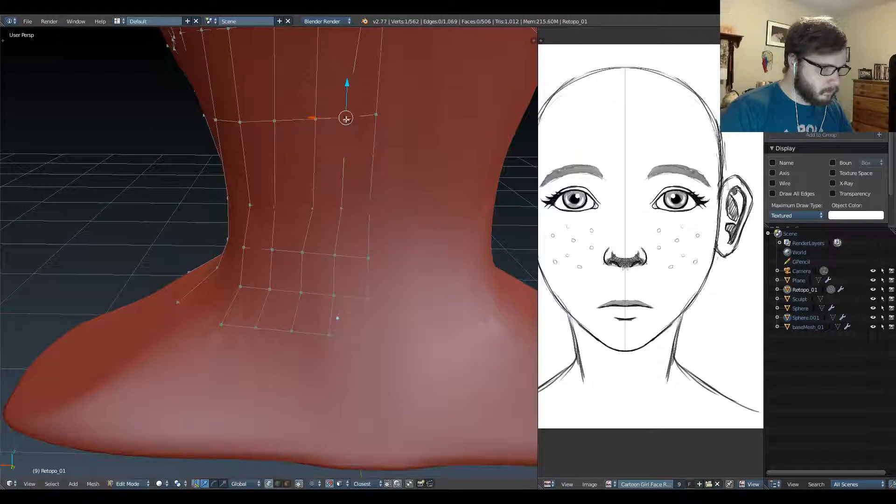
Align the next three vertices further up the same back-of-neck column by shifting them away from the centre line.
scroll(345, 124, "down", 4)
middle_click_drag(343, 144, 345, 201, "shift")
scroll(344, 200, "up", 1)
key("g")
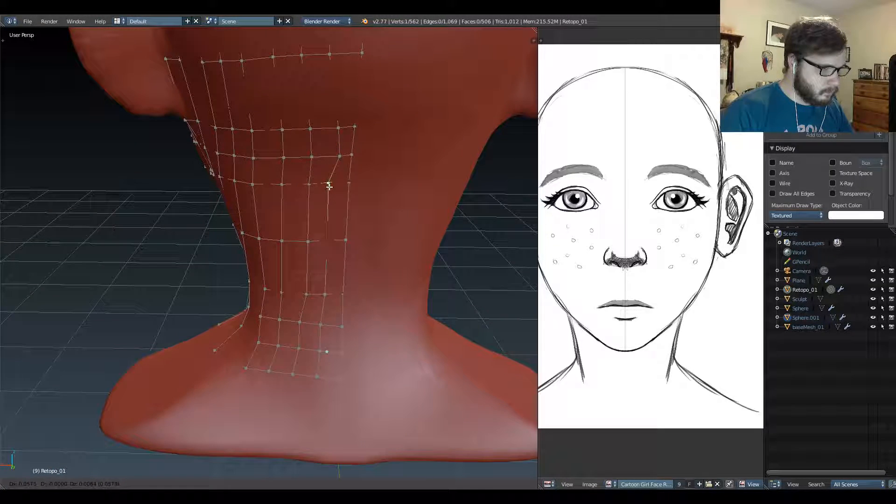
left_click(329, 188)
right_click(338, 159)
key("g")
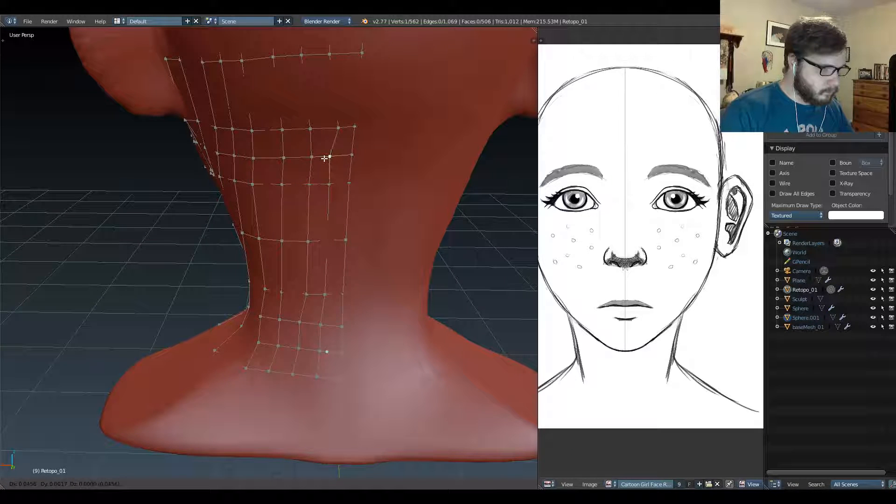
left_click(329, 160)
right_click(337, 131)
key("g")
left_click(329, 129)
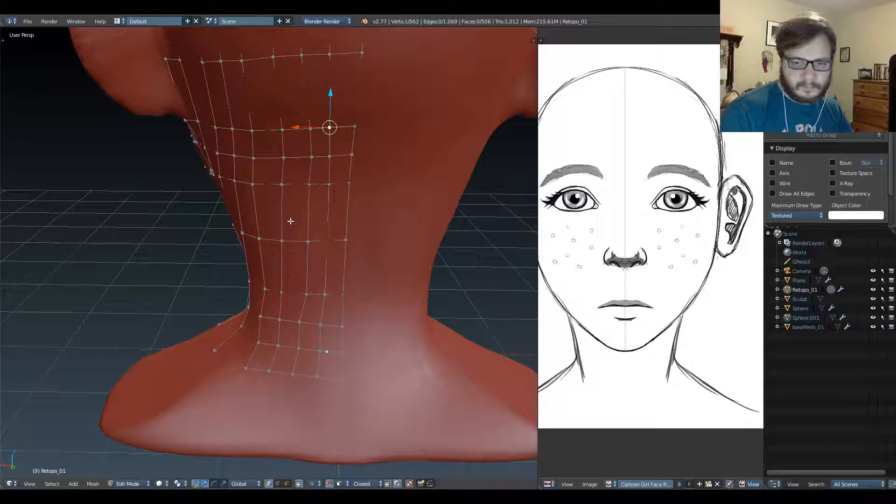
Reposition the lowest two vertices of the side-neck column where the neck meets the shoulder.
middle_click_drag(238, 217, 338, 229)
middle_click_drag(313, 271, 291, 205, "shift")
scroll(299, 223, "up", 1)
scroll(291, 234, "up", 1)
key("g")
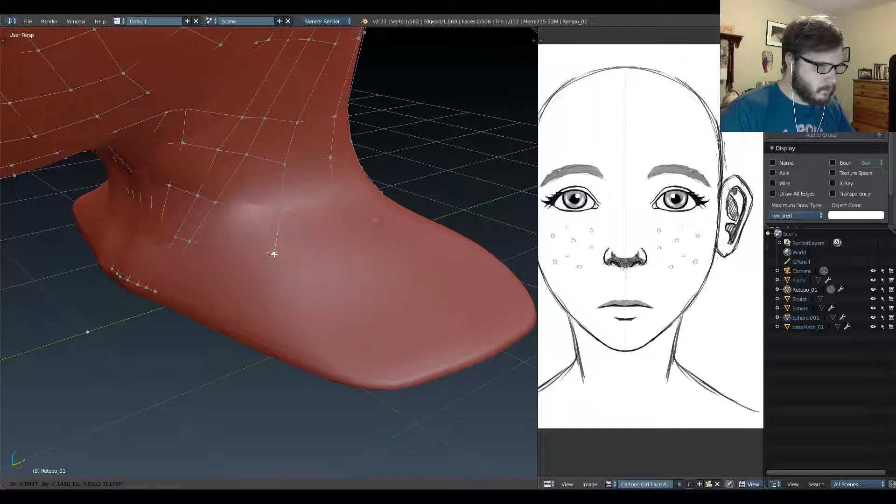
left_click(274, 254)
right_click(280, 207)
key("g")
left_click(274, 208)
Extrude the end vertex of the front chest row outward along the front of the shoulder.
middle_click_drag(263, 259, 183, 280)
right_click(218, 265)
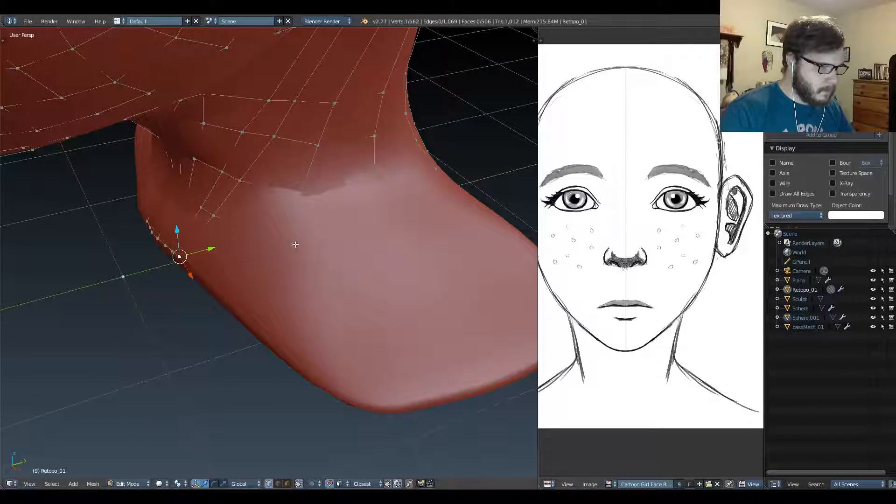
middle_click_drag(294, 254, 194, 307)
left_click(249, 321, "ctrl")
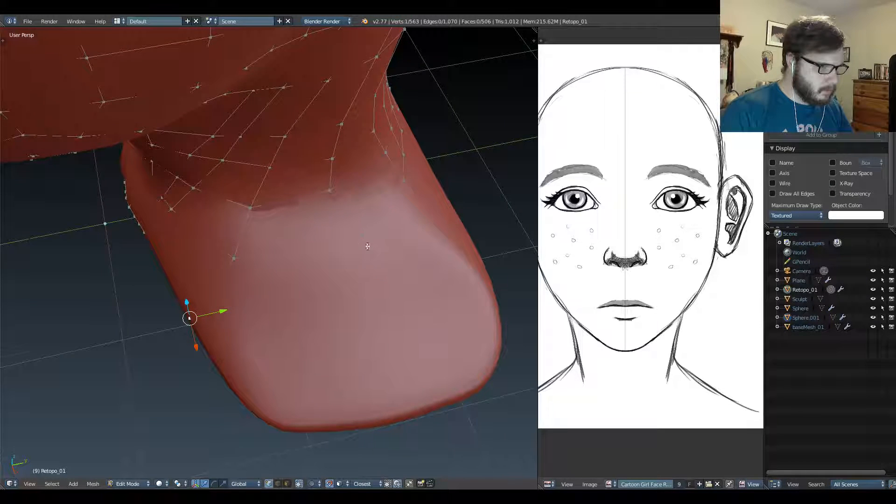
Extrude the three lower border vertices on the front of the shoulder outward, and reposition a single shoulder vertex.
middle_click_drag(368, 246, 270, 253)
key("c")
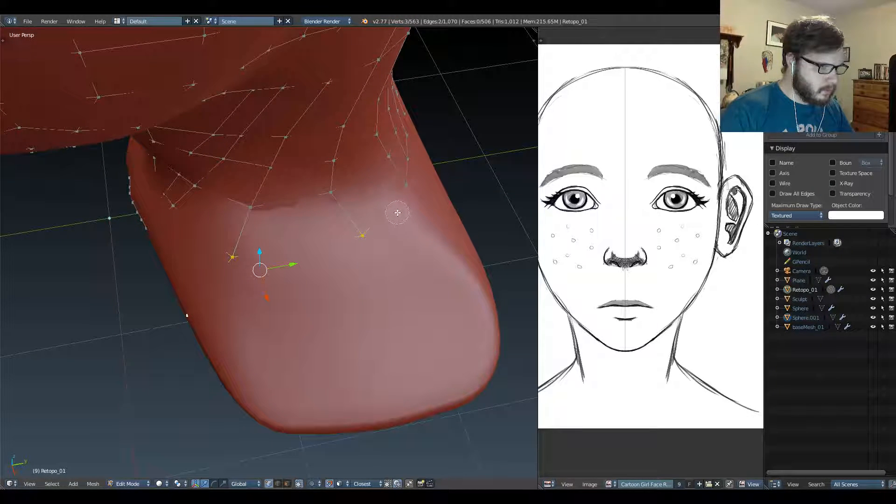
key("Escape")
middle_click_drag(392, 220, 260, 222)
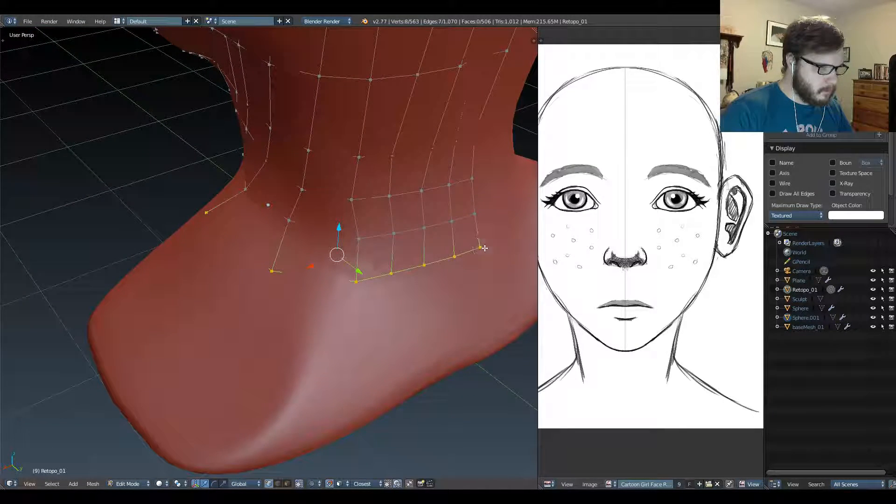
middle_click_drag(300, 287, 390, 272)
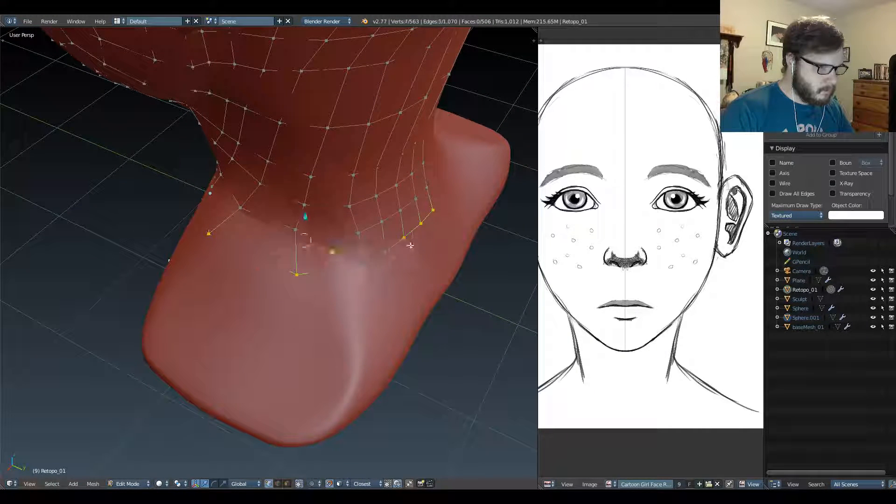
middle_click_drag(404, 219, 310, 289)
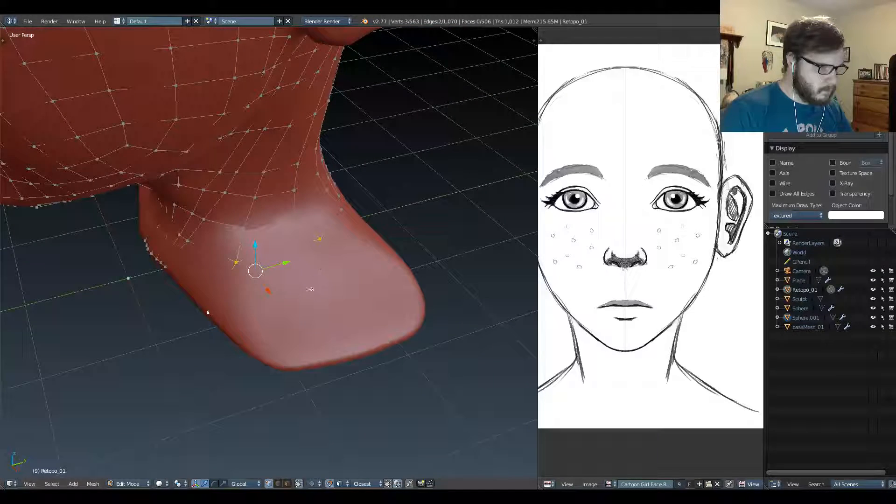
key("e")
left_click(345, 344)
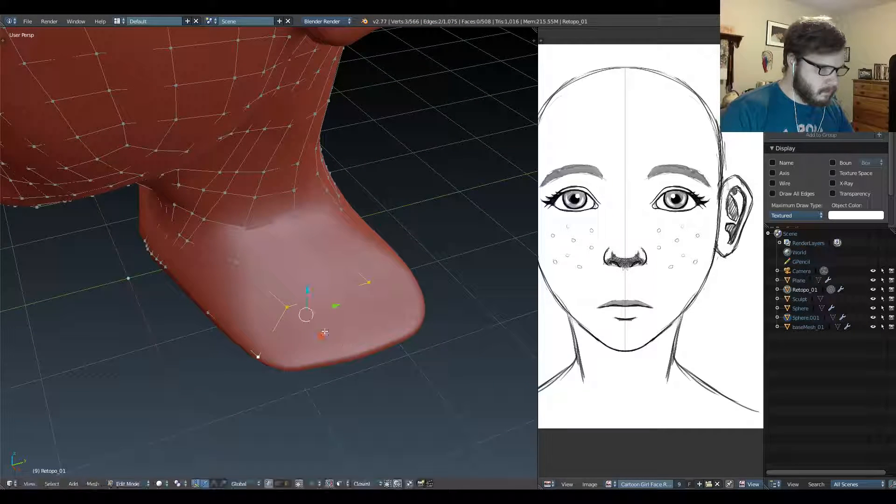
right_click(278, 313)
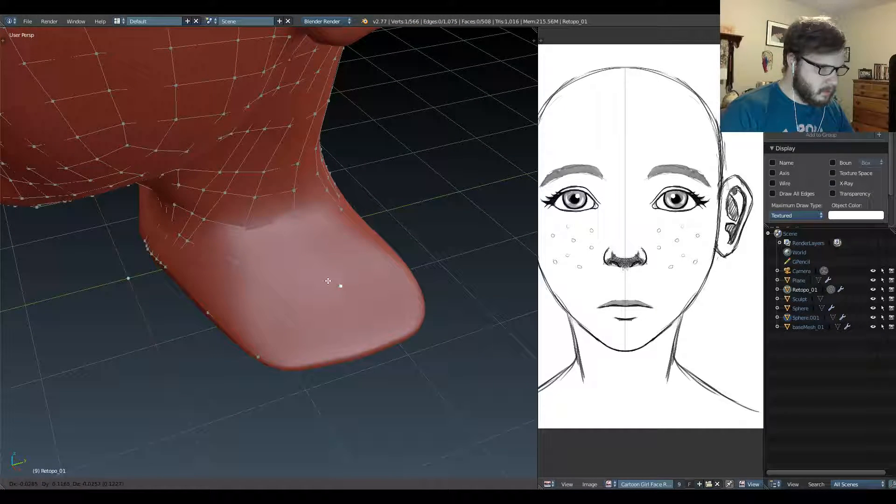
middle_click_drag(306, 225, 274, 295)
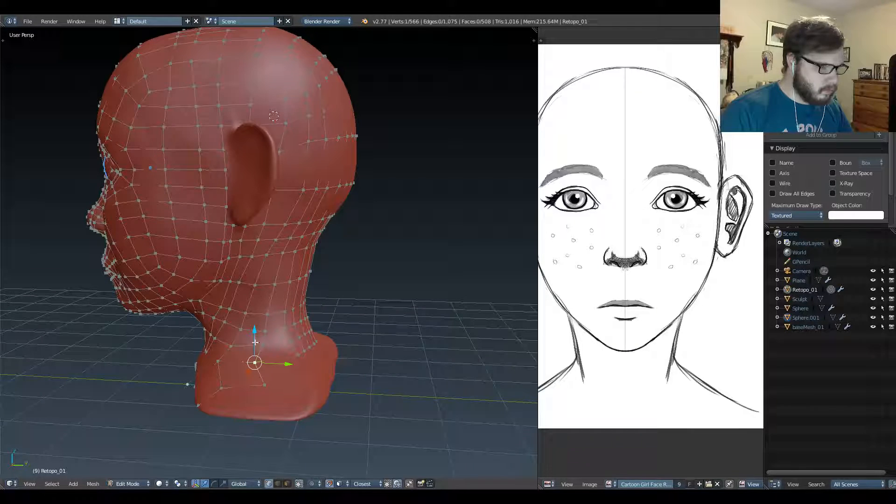
Try a loop cut running from the new shoulder faces up the neck and over the head, and undo it.
key("ctrl+r")
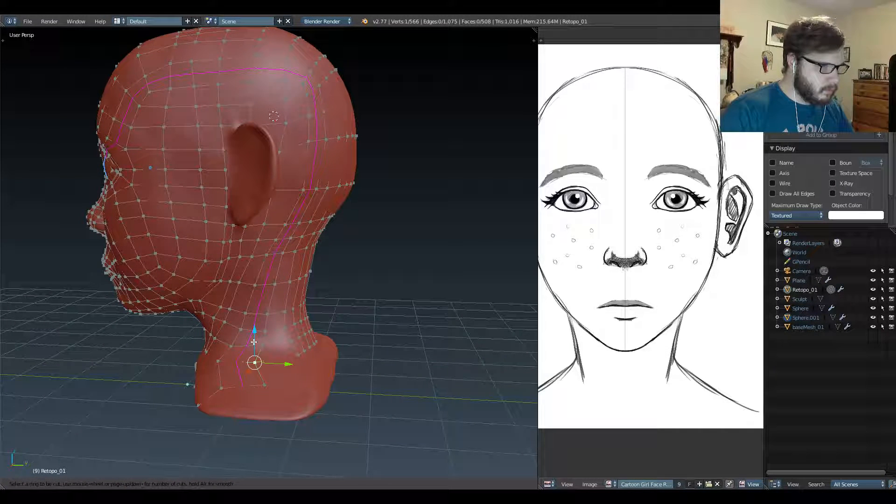
left_click(254, 342)
middle_click_drag(207, 302, 220, 276)
key("ctrl+z")
Reposition individual vertices on top of the shoulder and at the base of the neck to even out the faces.
scroll(242, 289, "up", 3)
middle_click_drag(318, 357, 322, 328)
key("g")
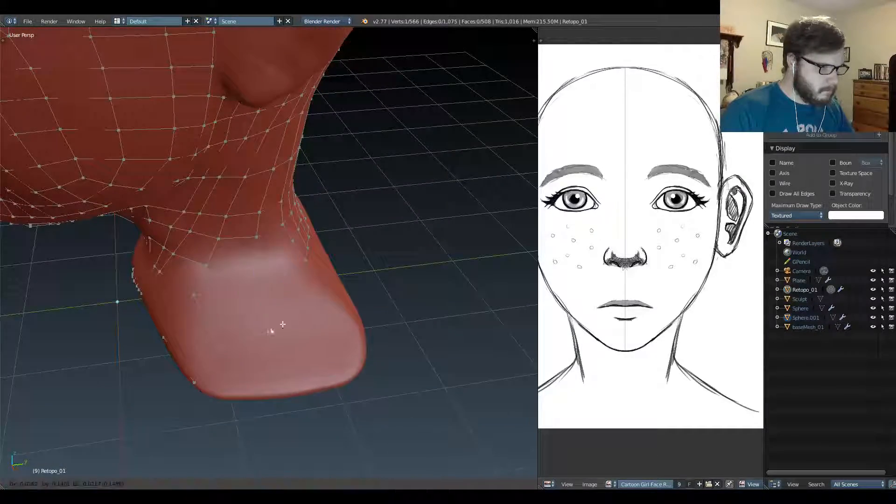
left_click(266, 331)
key("g")
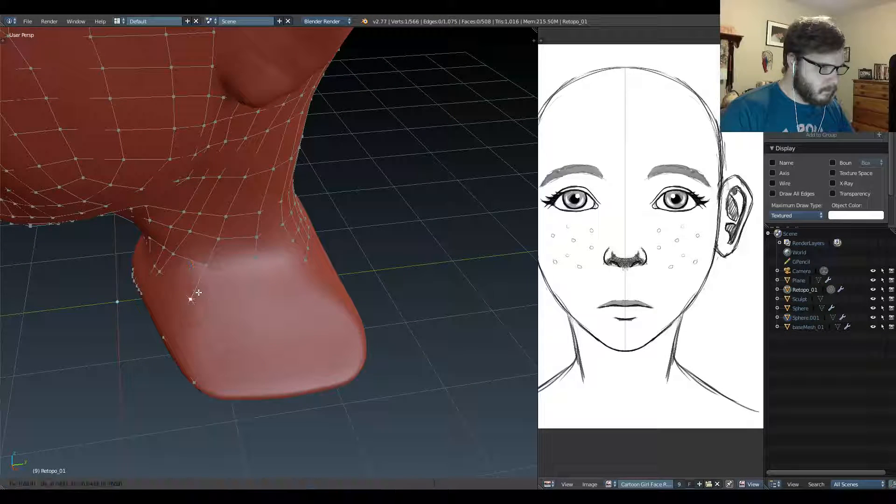
left_click(198, 291)
middle_click_drag(223, 339, 309, 286)
key("g")
left_click(288, 273)
Extrude a chain of three vertices from the neck-base corner down the shoulder and along its lower rim.
key("e")
left_click(292, 333)
key("e")
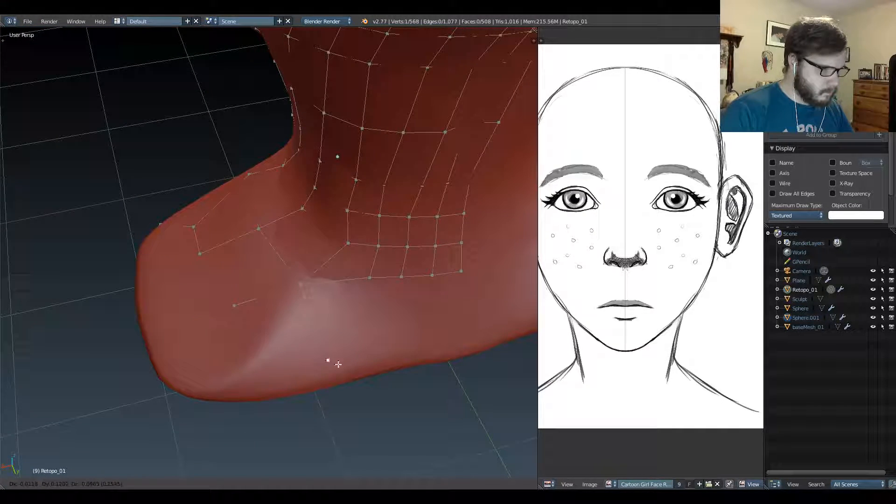
left_click(327, 376)
key("e")
left_click(232, 398)
right_click(235, 306)
middle_click_drag(236, 308, 322, 309)
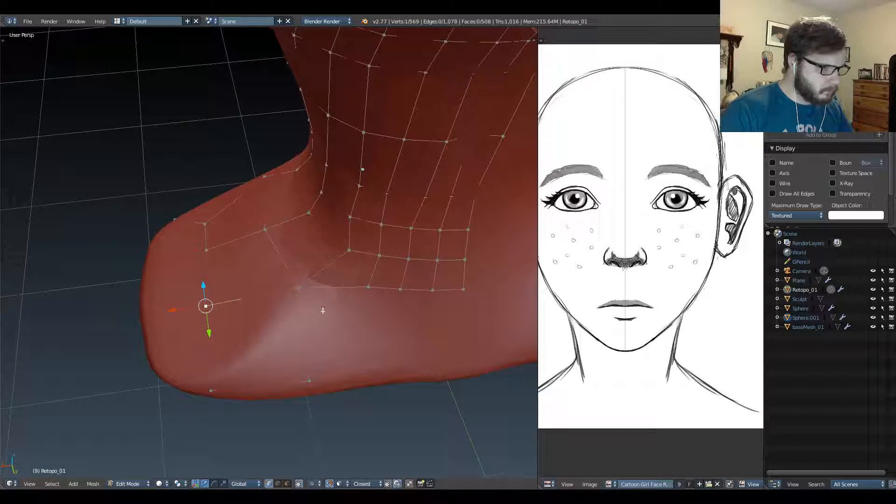
Extrude the four neck-base border vertices down to the shoulder's lower rim and fill the gap beside them with a face.
right_click(432, 289, "shift")
right_click(462, 290, "shift")
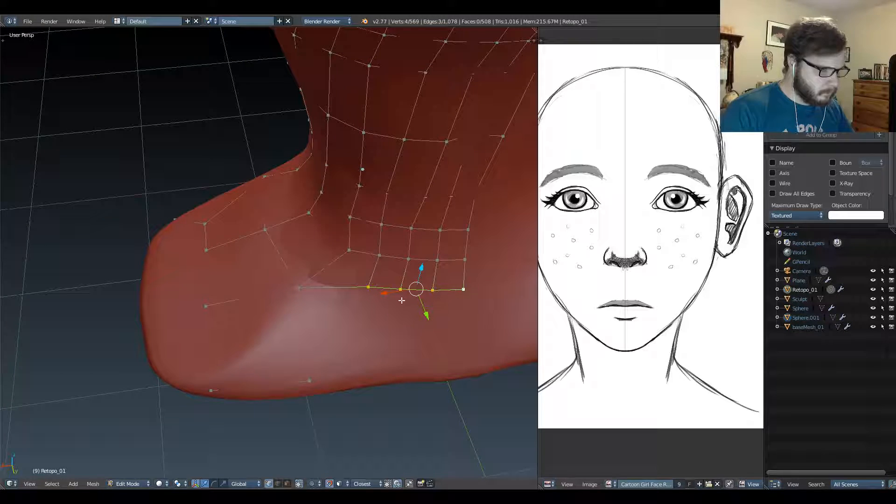
key("e")
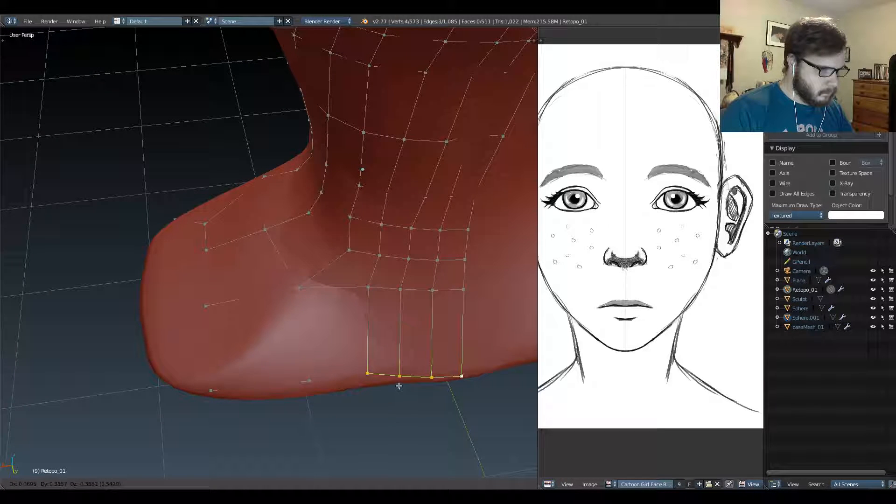
left_click(397, 373)
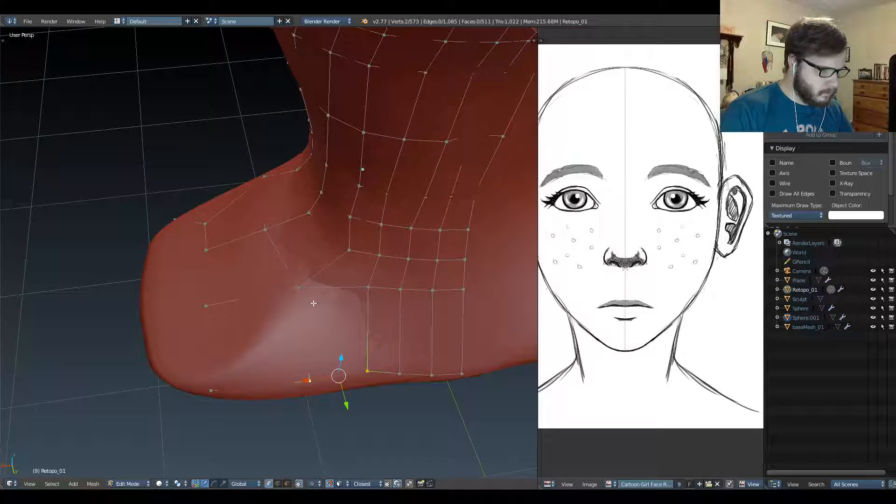
right_click(367, 285, "shift")
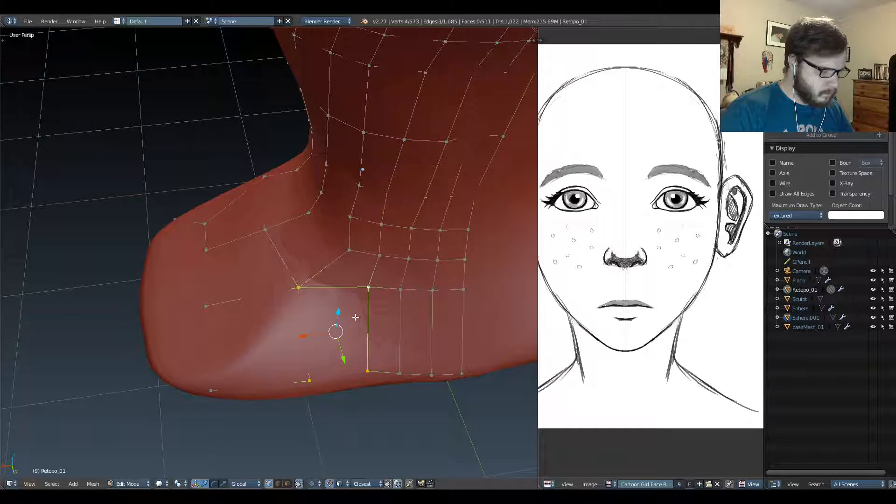
key("f")
middle_click_drag(356, 318, 399, 264)
Isolate the retopo mesh in local view and fill the gaps in the front and middle of the shoulder strip with faces.
key("KP_Divide")
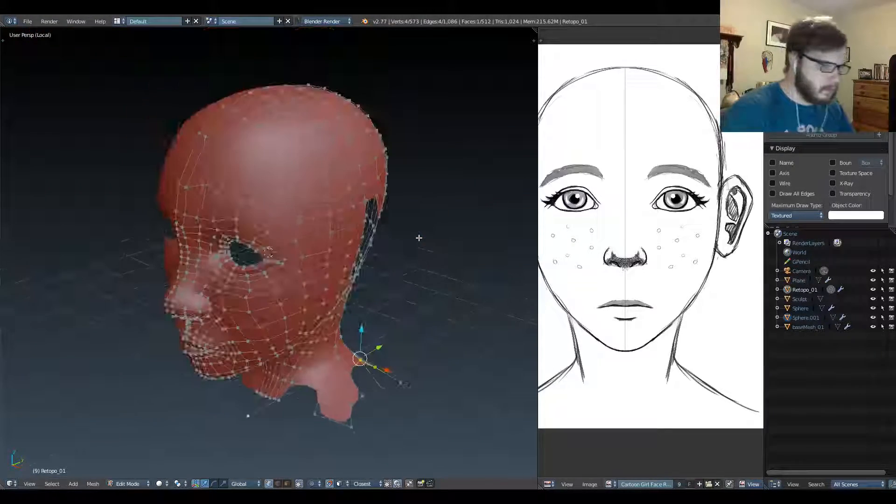
scroll(419, 238, "up", 3)
middle_click_drag(381, 467, 366, 298, "shift")
right_click(332, 312)
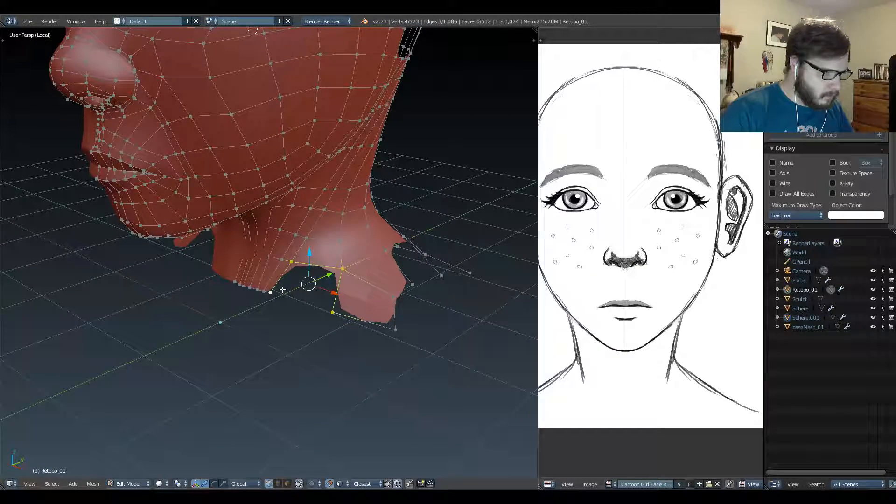
middle_click_drag(398, 289, 303, 322)
right_click(286, 329)
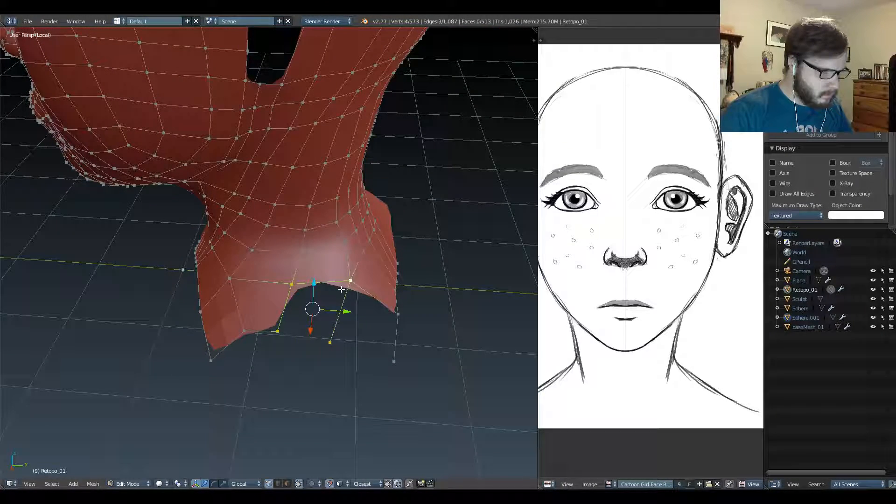
key("f")
Fill the remaining gap at the back of the shoulder strip with a four-vertex face.
right_click(351, 281)
right_click(397, 313, "shift")
right_click(394, 360, "shift")
right_click(326, 334, "shift")
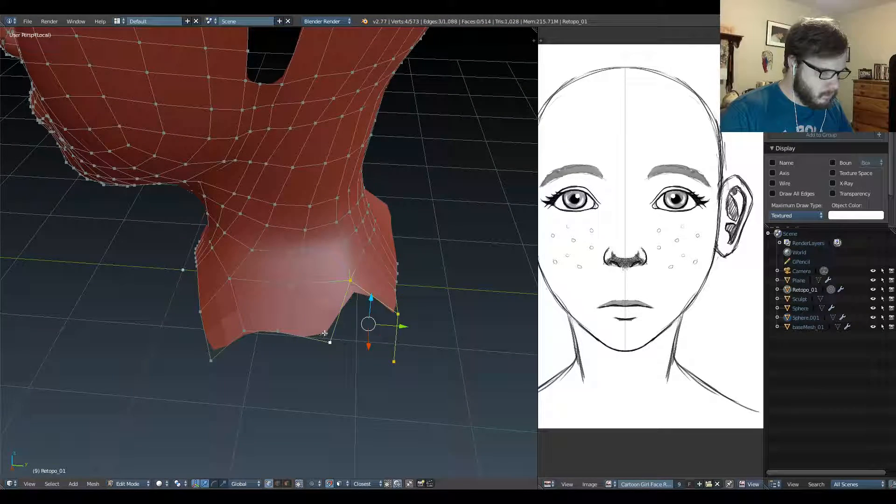
key("f")
middle_click_drag(324, 333, 325, 304)
Select the face at the shoulder's lower corner in face selection mode and run a command on it through the operator search.
key("a")
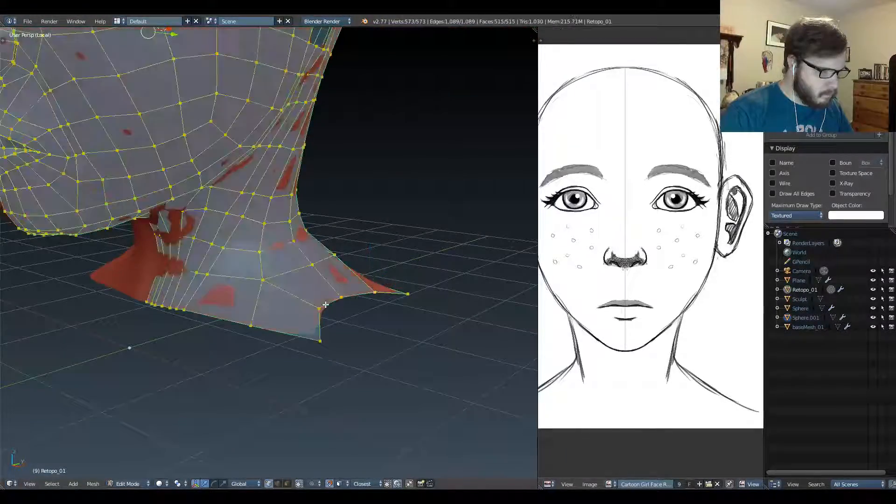
key("a")
right_click(309, 316, "shift")
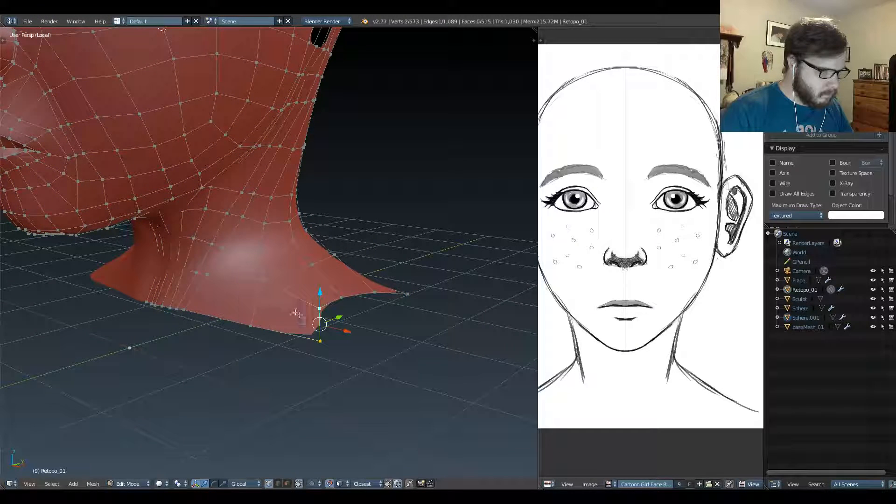
key("ctrl+Tab")
left_click(288, 330)
right_click(289, 326)
key("space")
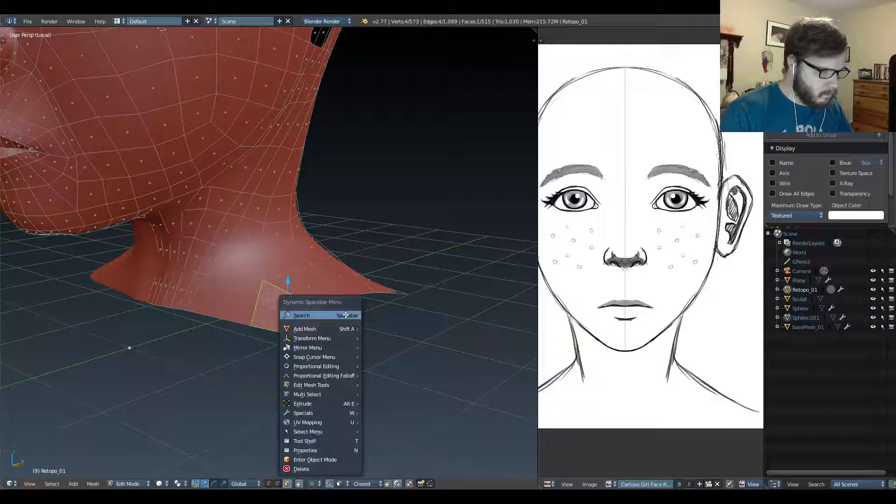
left_click(346, 315)
key("Return")
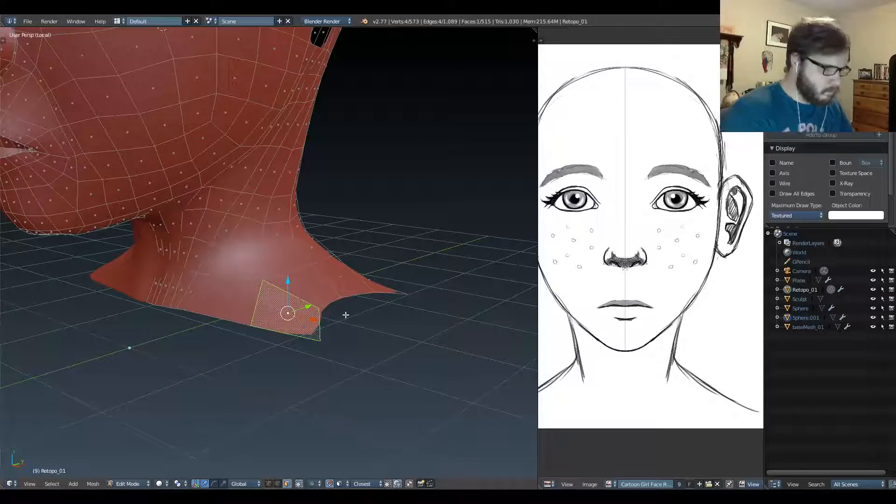
Leave local view, then extrude the edge loop of the eye opening and scale it outward around the eyeball.
key("Tab")
left_click(315, 299)
scroll(323, 297, "down", 2)
middle_click_drag(333, 299, 344, 374)
scroll(344, 373, "up", 6)
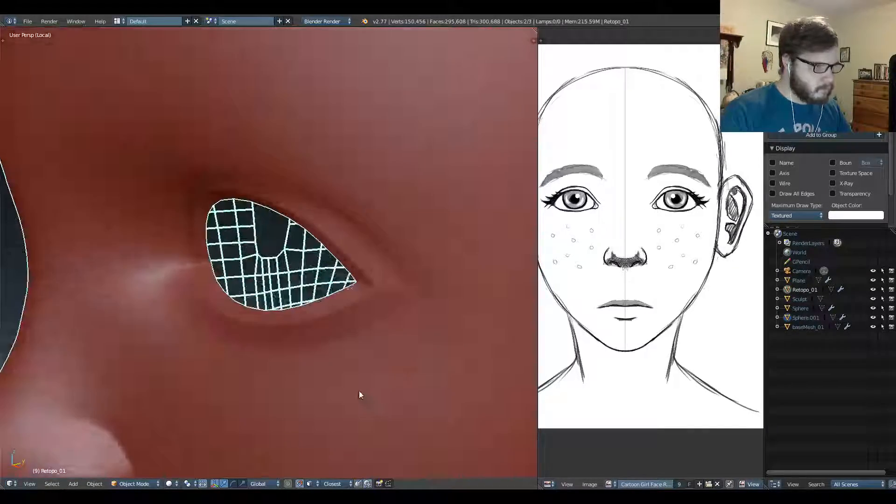
key("Tab")
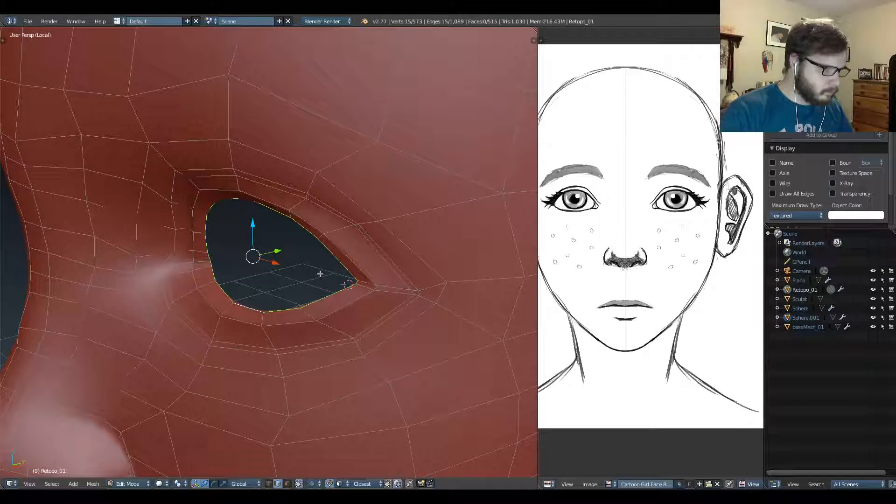
key("KP_Divide")
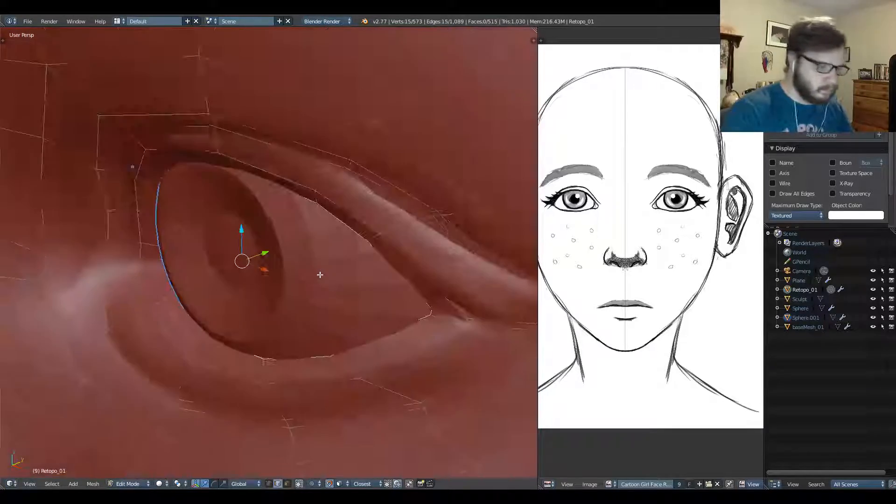
middle_click_drag(324, 277, 382, 260)
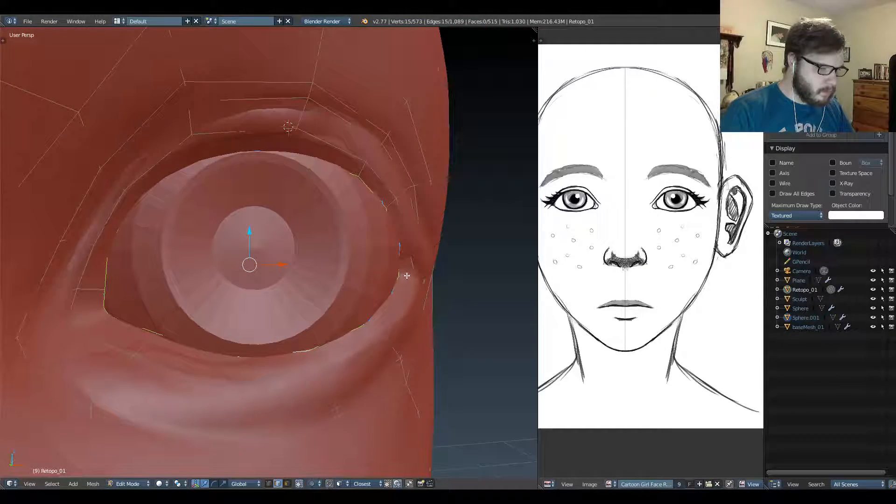
middle_click_drag(406, 276, 307, 264)
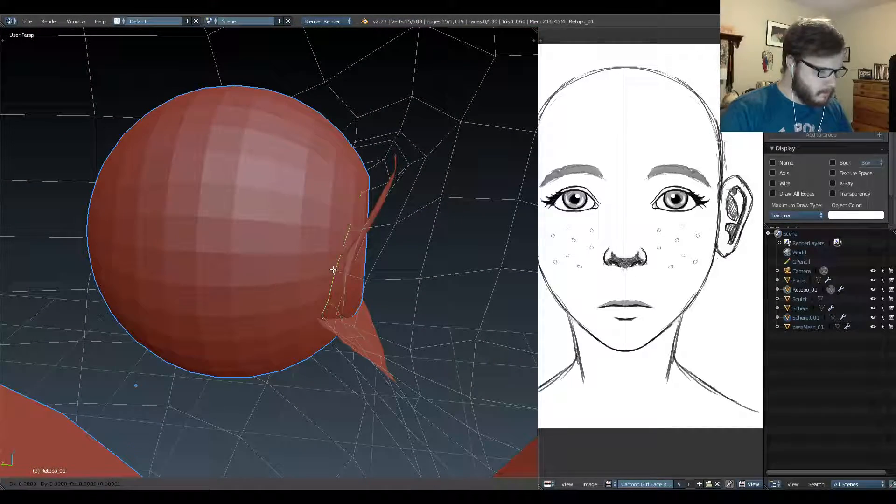
key("Tab")
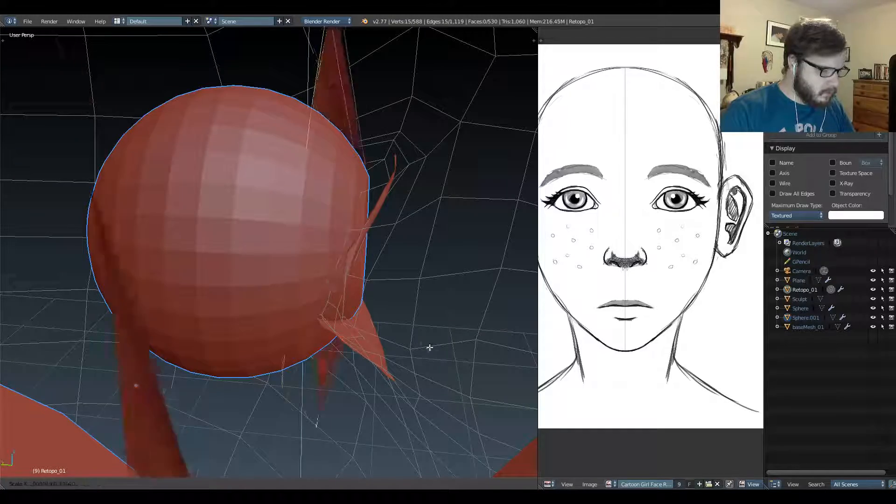
middle_click_drag(363, 314, 235, 309)
scroll(384, 316, "up", 3)
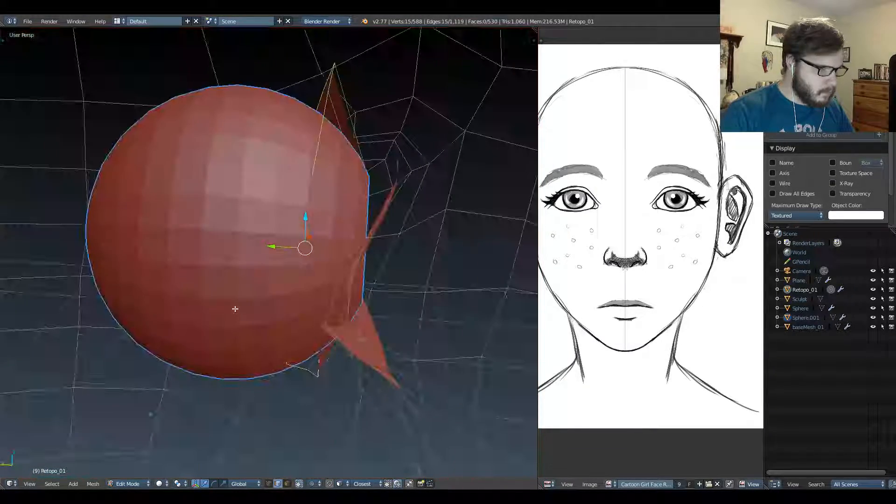
Add a loop cut through the extruded eyelid strip and move its border loop farther back along Y.
key("ctrl+r")
left_click(334, 148)
left_click(334, 149)
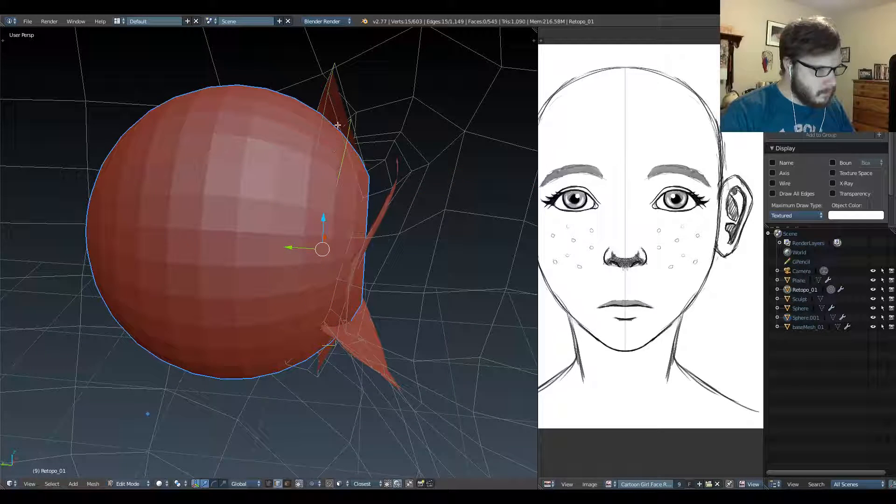
right_click(326, 122, "alt")
left_click_drag(269, 246, 214, 239)
middle_click_drag(214, 239, 262, 234)
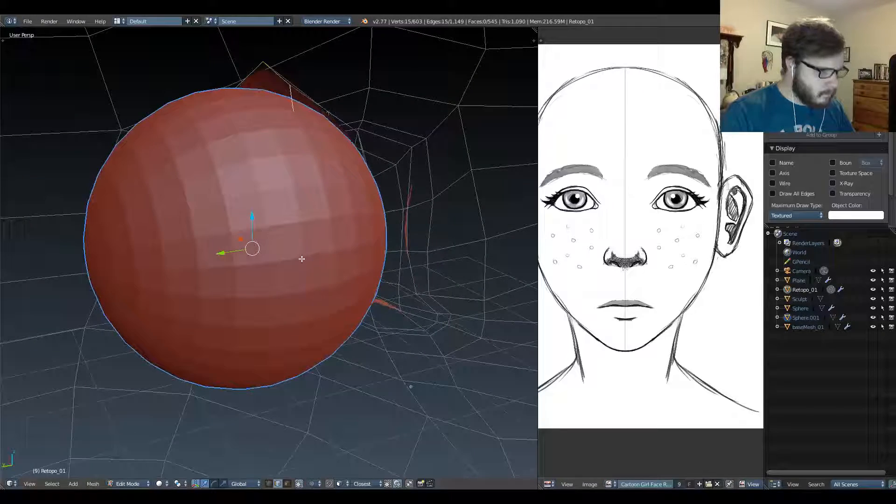
key("ctrl+r")
Move the edge at the outer eye corner of the extruded eyelid strip toward the eyeball.
middle_click_drag(329, 270, 492, 250)
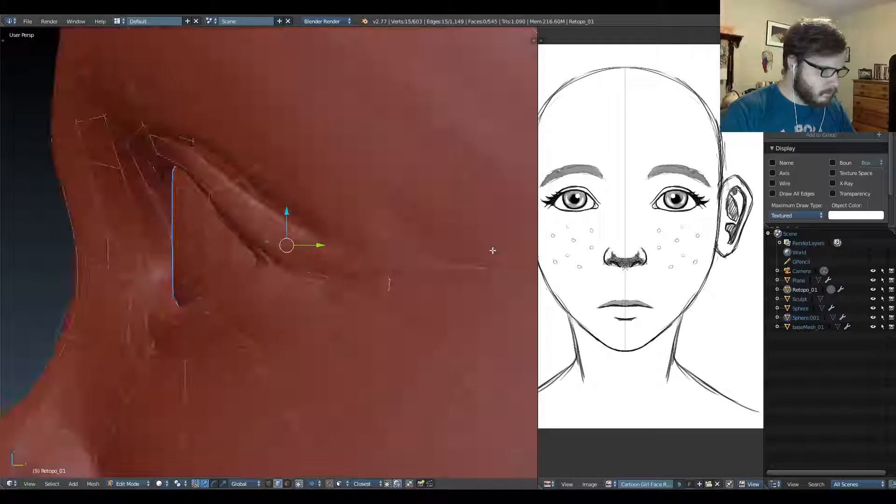
key("ctrl+Tab")
left_click(414, 281)
right_click(390, 285)
middle_click_drag(425, 284, 56, 304)
left_click_drag(33, 293, 115, 163)
Switch to vertex selection and move two upper outer vertices of the eyelid strip in against the eyeball.
key("ctrl+Tab")
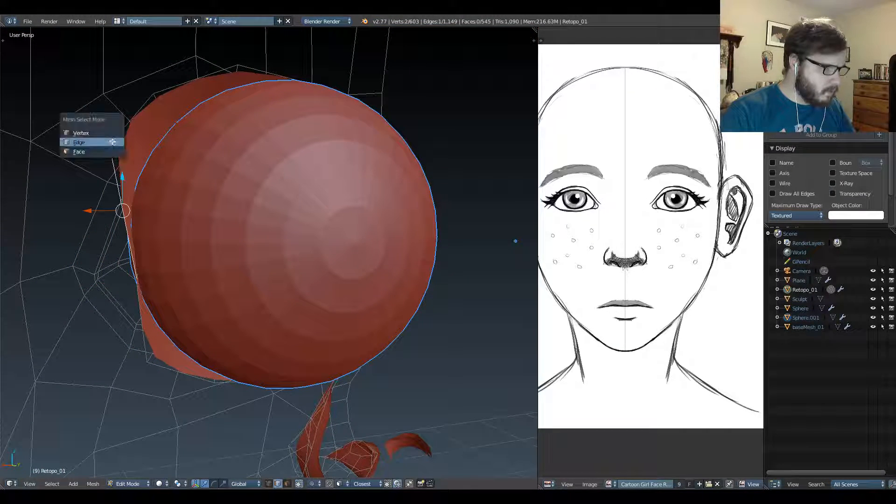
left_click(112, 134)
right_click(112, 146)
key("g")
left_click(154, 152)
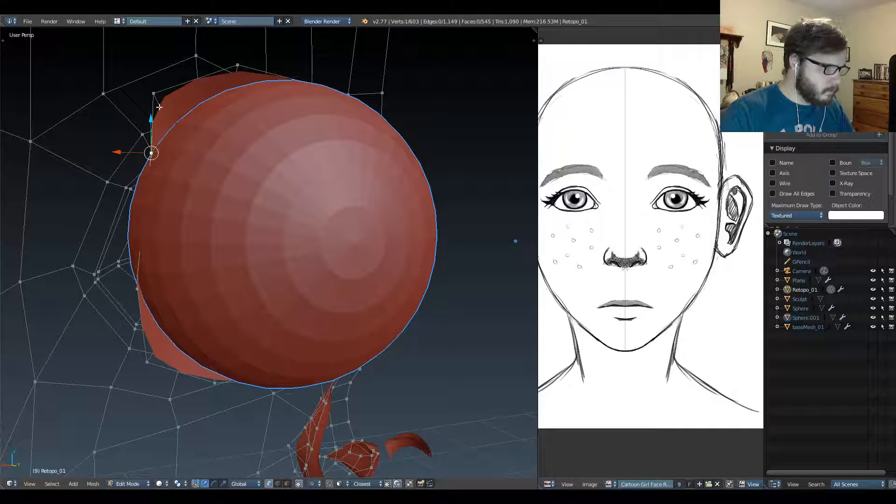
right_click(152, 99)
key("g")
left_click(190, 118)
Move a vertex at the upper front of the eyelid strip back along Y onto the eyeball's surface.
middle_click_drag(190, 118, 163, 181)
right_click(226, 117)
middle_click_drag(226, 117, 228, 92)
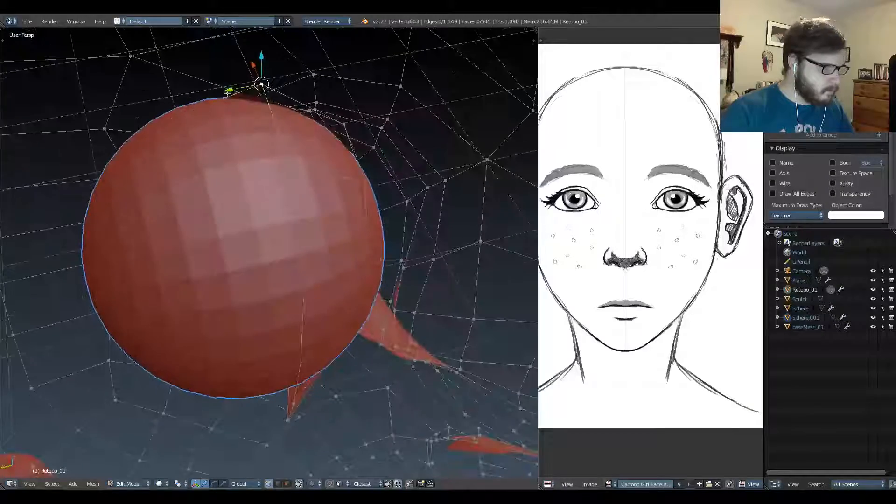
scroll(228, 126, "up", 10)
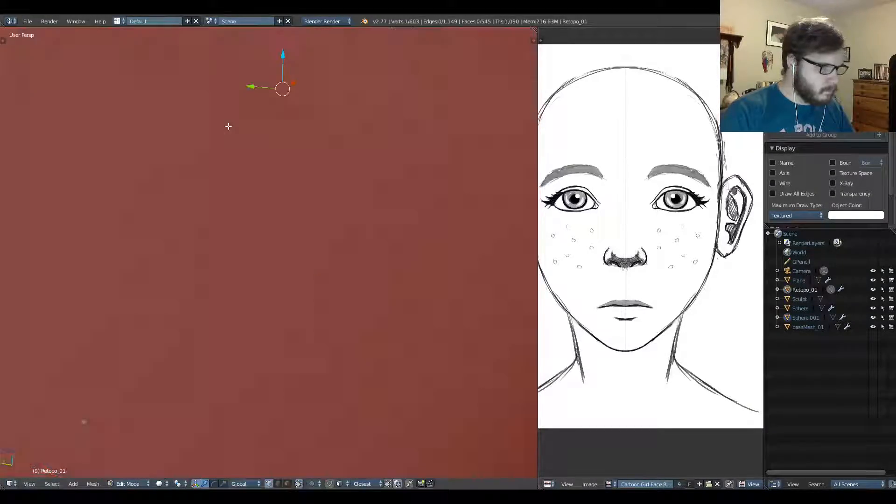
middle_click_drag(250, 106, 255, 127)
right_click(350, 120)
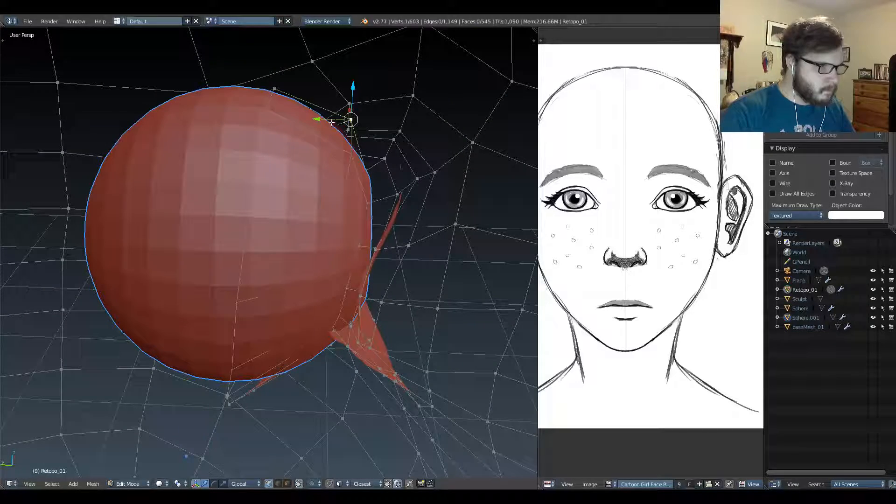
left_click_drag(319, 122, 298, 123)
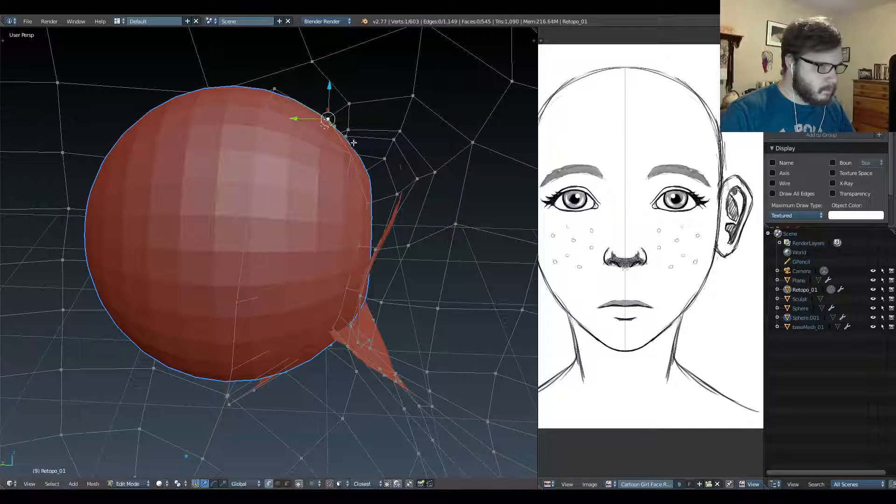
Reposition further individual vertices of the eyelid strip, including a lower outer one, to follow the eyeball.
right_click(353, 149)
middle_click_drag(351, 162, 446, 108)
right_click(417, 294)
mouse_move(414, 291)
middle_mouse_down()
mouse_move(442, 314)
mouse_move(425, 290)
mouse_move(411, 287)
middle_mouse_up()
left_click_drag(396, 302, 364, 288)
left_click_drag(424, 259, 388, 261)
middle_click_drag(264, 368, 281, 385)
left_click_drag(143, 350, 170, 351)
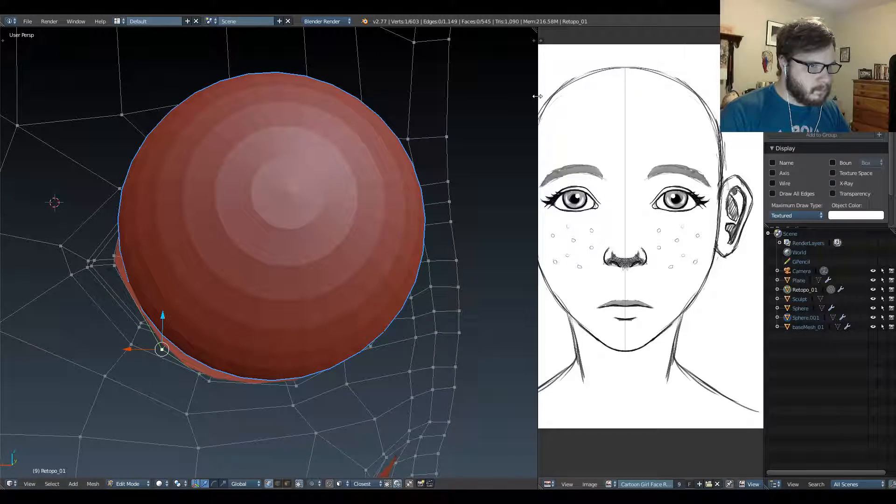
Widen the 3D viewport across the reference image area and bring the whole face into view.
left_click_drag(537, 96, 732, 96)
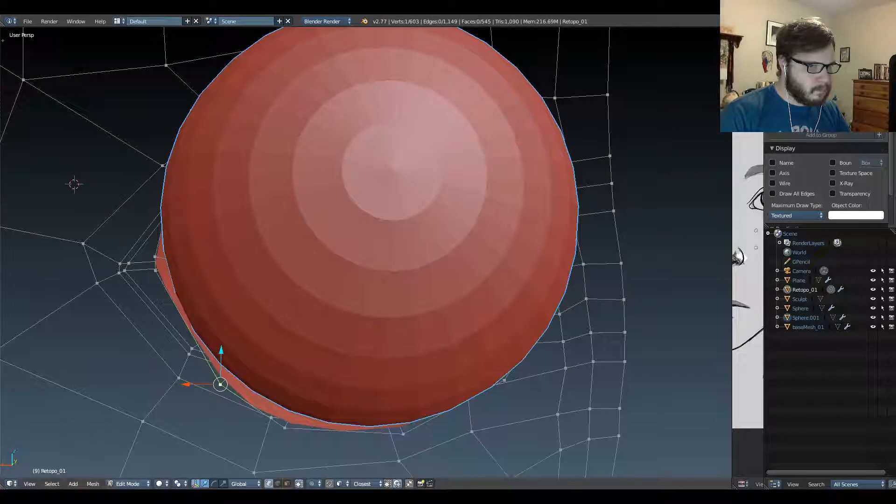
left_click_drag(729, 31, 747, 37)
scroll(584, 192, "down", 7)
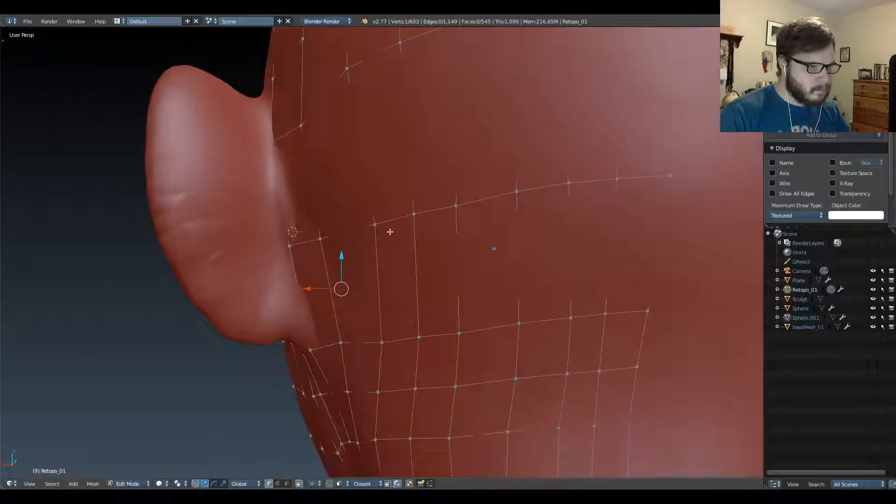
middle_click_drag(390, 232, 549, 241)
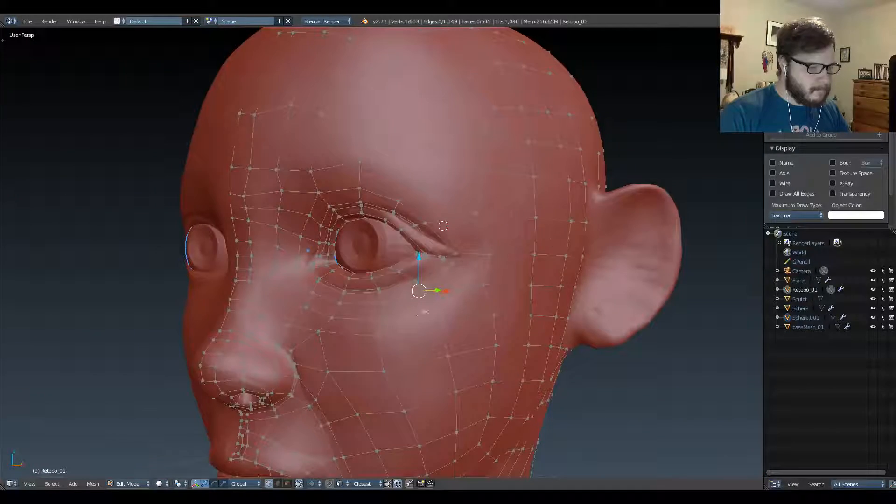
middle_click_drag(426, 311, 529, 279, "shift")
Return to Object Mode, examine the side of the head around the ear, and select the Sculpt object.
key("Tab")
scroll(436, 300, "down", 6)
middle_click_drag(436, 304, 422, 320)
scroll(381, 316, "up", 4)
middle_click_drag(422, 319, 318, 354, "shift")
scroll(438, 295, "up", 2)
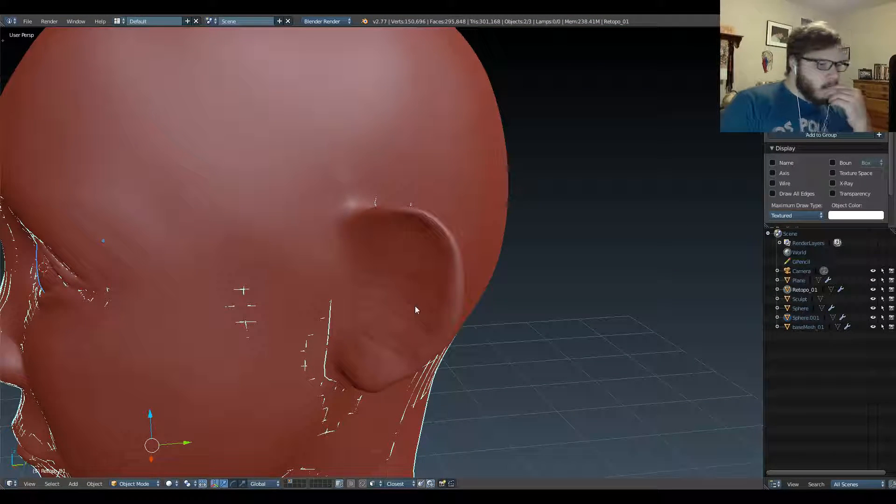
scroll(416, 306, "down", 5)
middle_click_drag(415, 306, 451, 299)
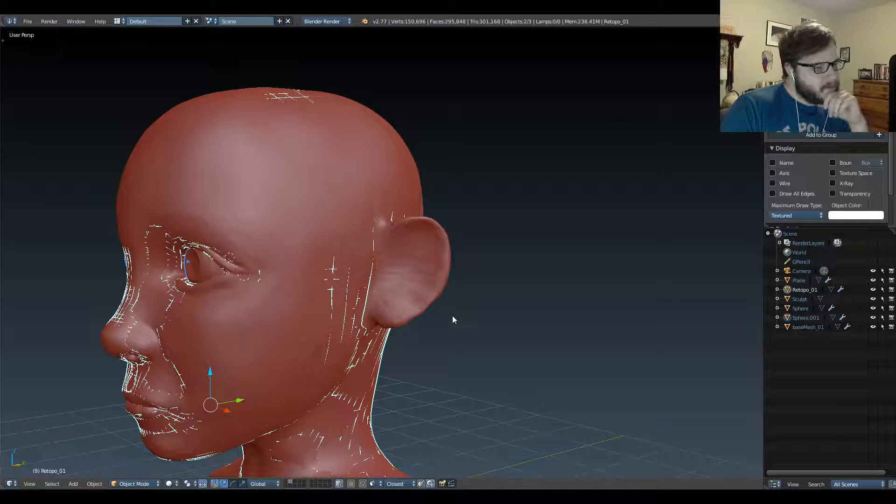
right_click(434, 291)
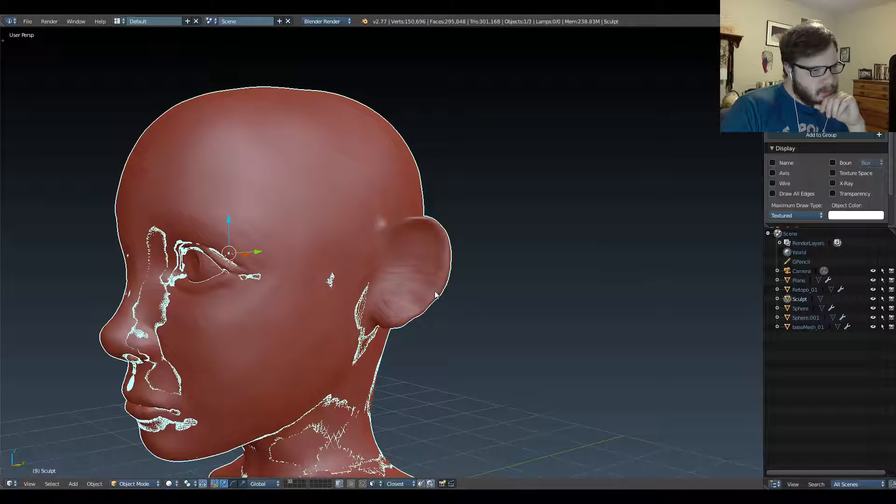
Isolate the Sculpt object in local view, check the eye and ear areas, and switch it to Sculpt Mode.
key("KP_Divide")
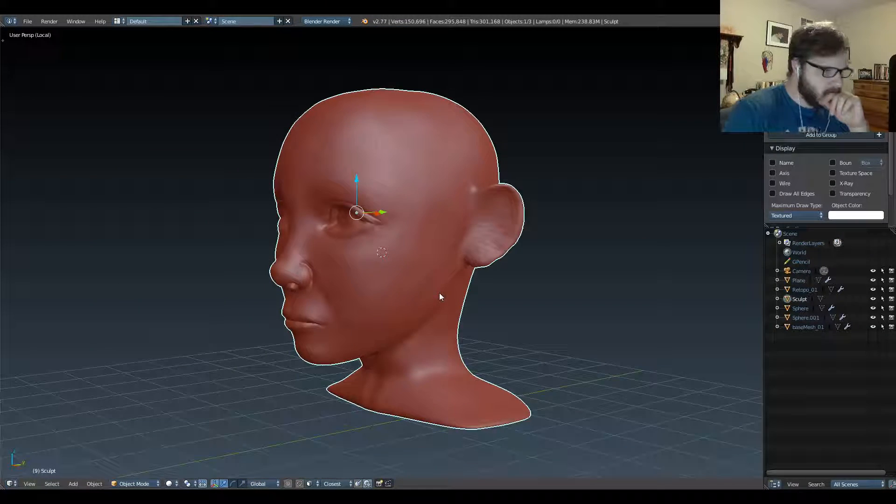
mouse_move(439, 292)
middle_mouse_down()
mouse_move(272, 315)
mouse_move(365, 270)
mouse_move(342, 264)
middle_mouse_up()
scroll(354, 249, "up", 6)
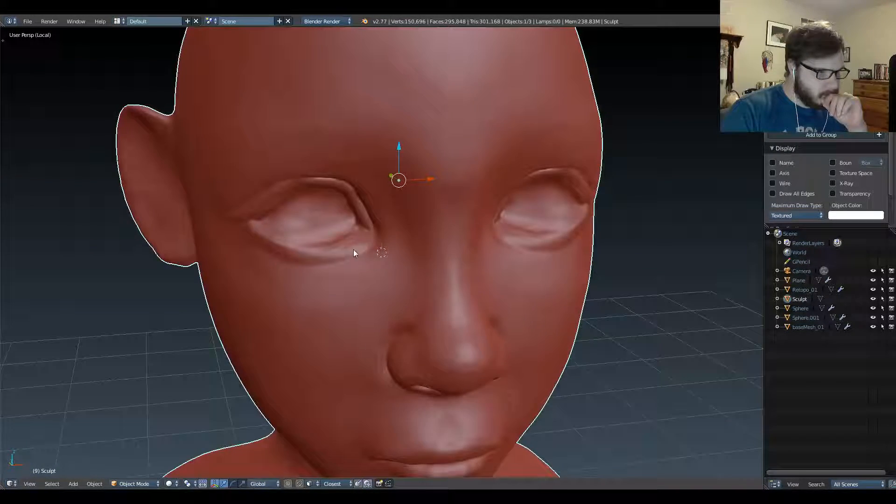
mouse_move(392, 227)
middle_mouse_down()
mouse_move(276, 236)
mouse_move(330, 240)
mouse_move(286, 272)
mouse_move(517, 248)
mouse_move(296, 241)
middle_mouse_up()
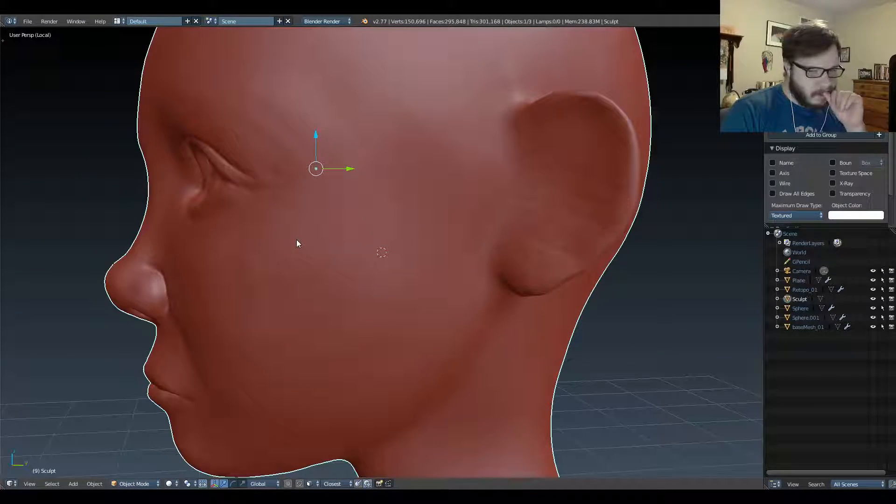
key("Tab")
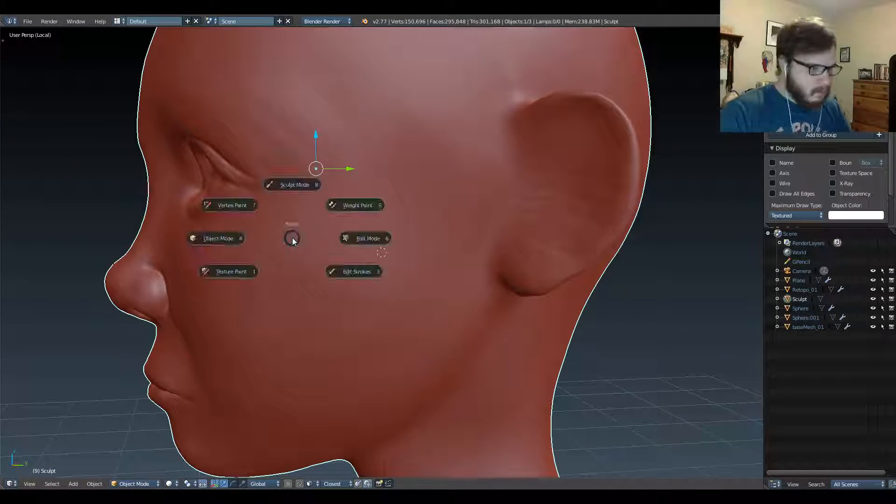
left_click(282, 189)
Enable Dyntopo and choose the Clay Strips brush for sculpting the ear.
key("t")
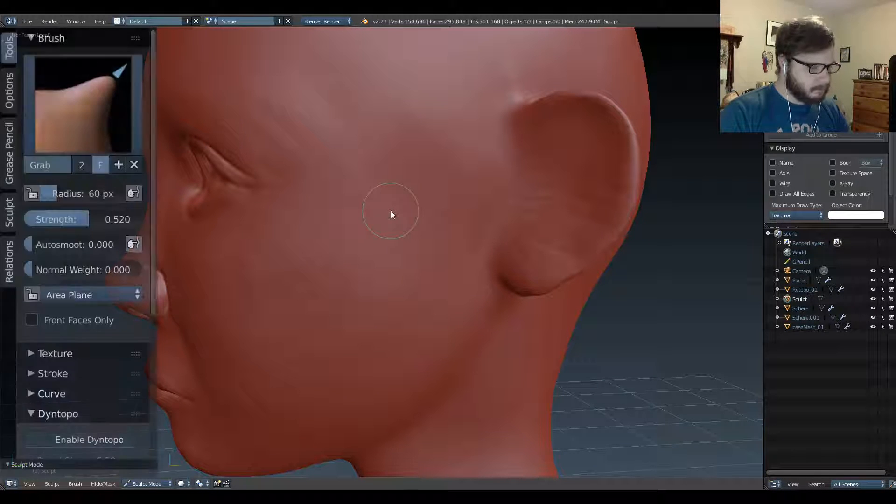
scroll(84, 350, "down", 5)
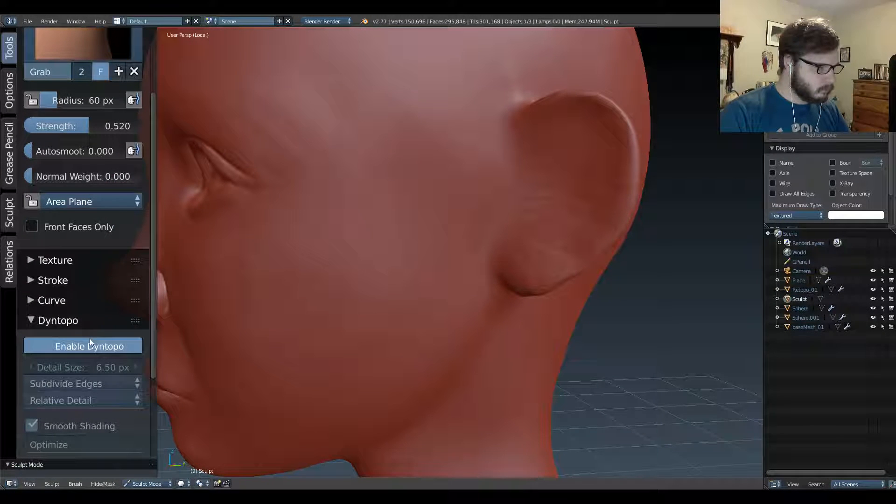
left_click(89, 344)
scroll(121, 219, "up", 4)
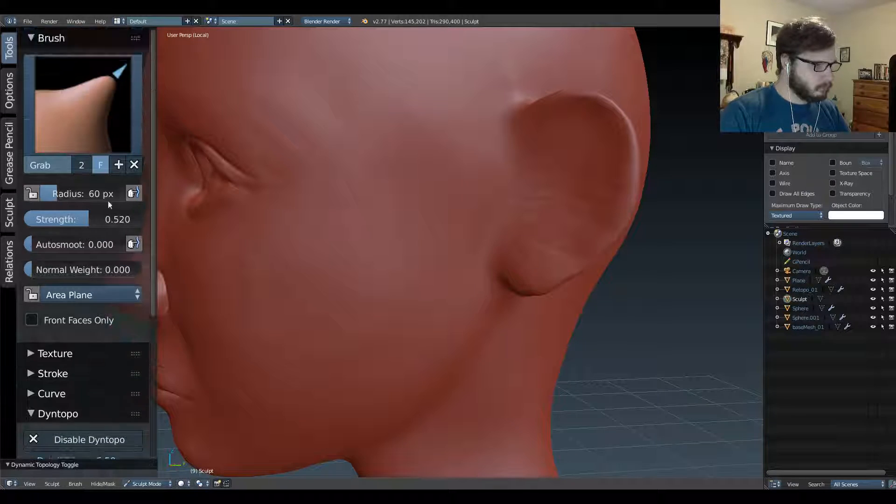
left_click(79, 77)
left_click(205, 217)
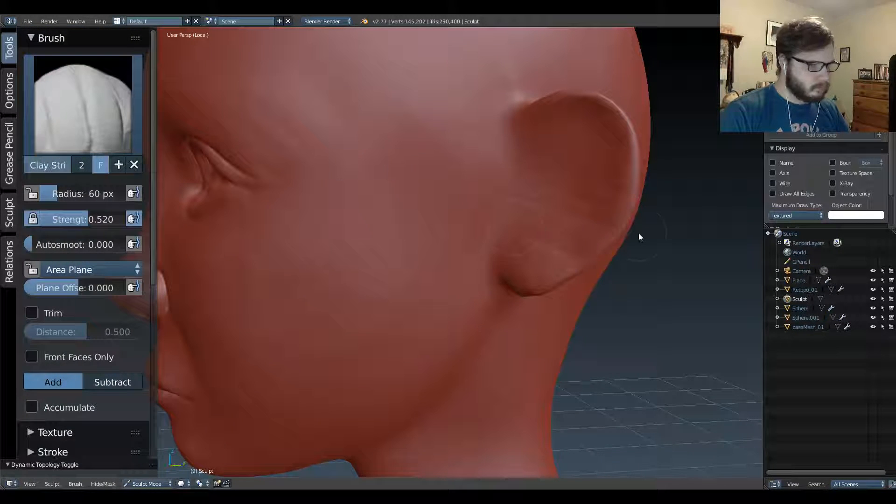
key("KP_3")
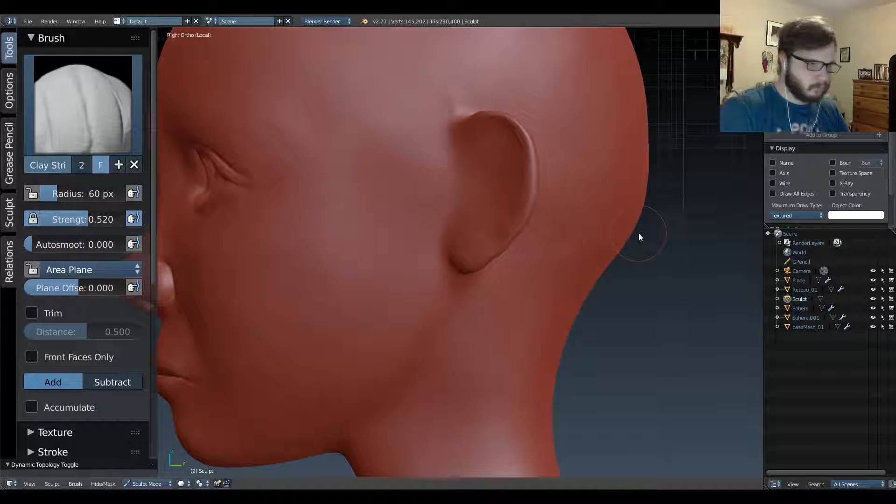
key("t")
mouse_move(476, 170)
middle_mouse_down("shift")
mouse_move(439, 209)
mouse_move(405, 225)
mouse_move(420, 167)
mouse_move(428, 203)
mouse_move(458, 175)
mouse_move(427, 211)
middle_mouse_up("shift")
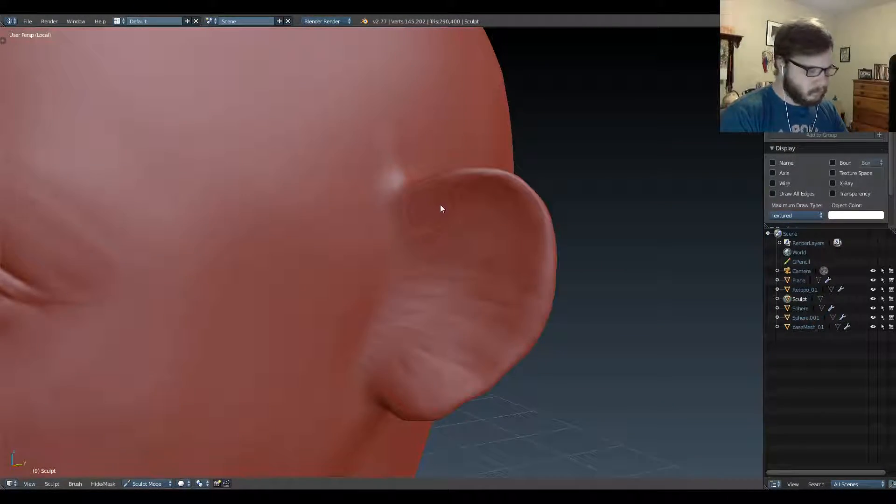
key("f")
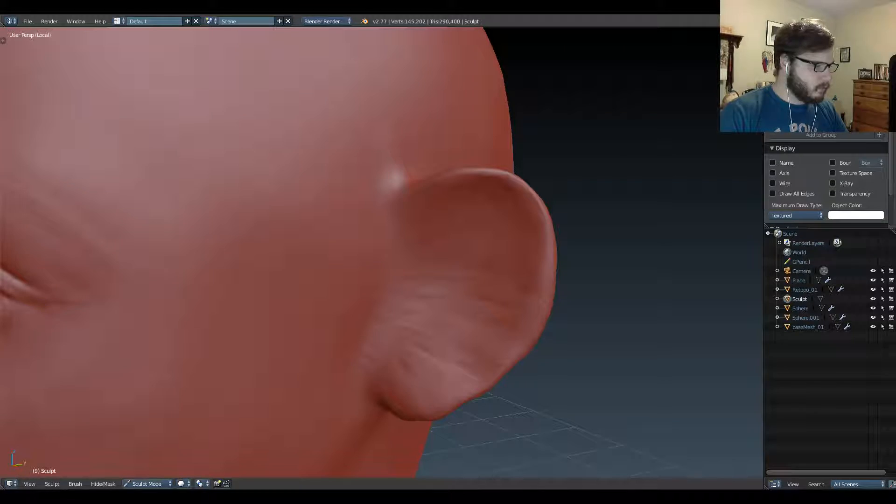
Switch to the web browser, search Google Images for "ear", and open the WomansDay.com ear photo as a reference.
key("alt+Tab")
key("ctrl+t")
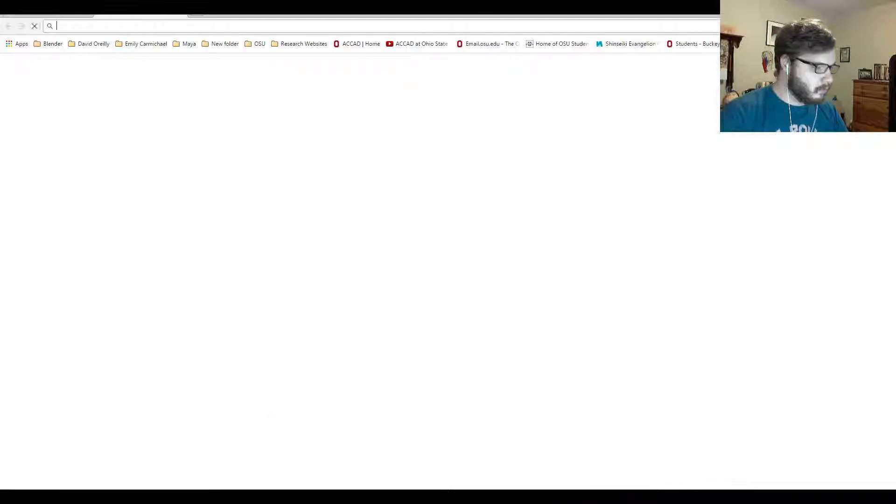
type("earth360.com/diet_paleodiet_balzer.html")
key("Return")
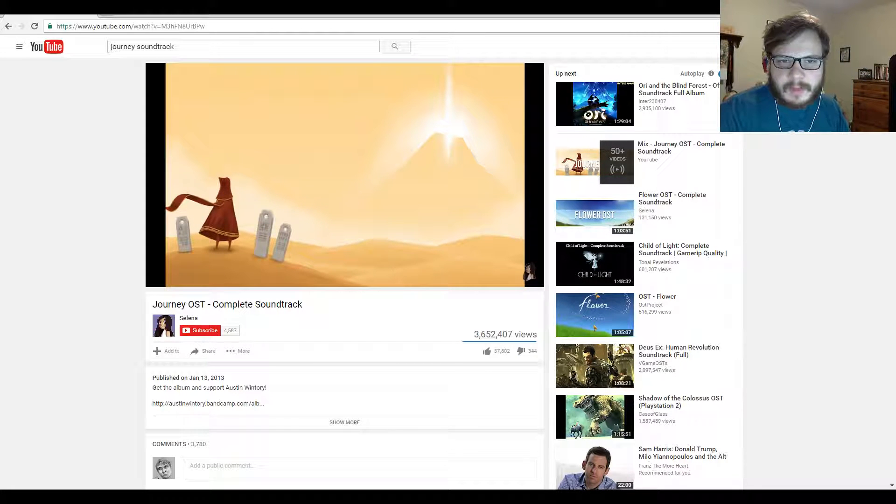
key("ctrl+Tab")
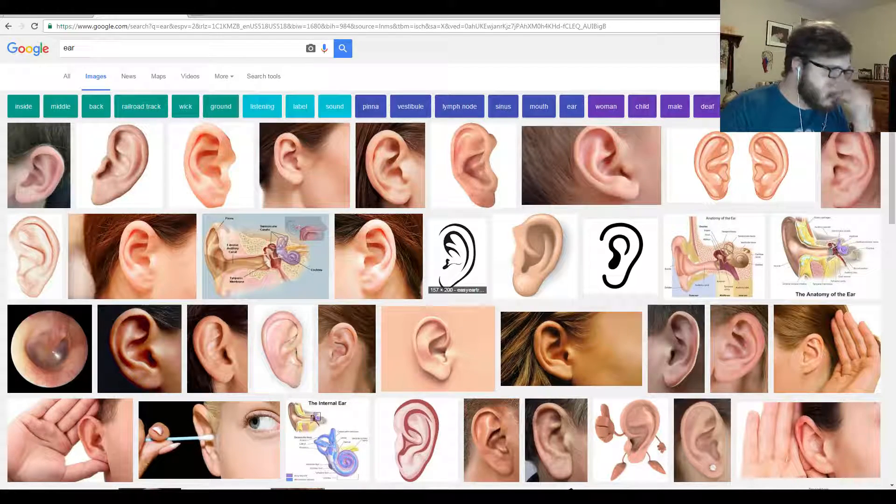
left_click(390, 166)
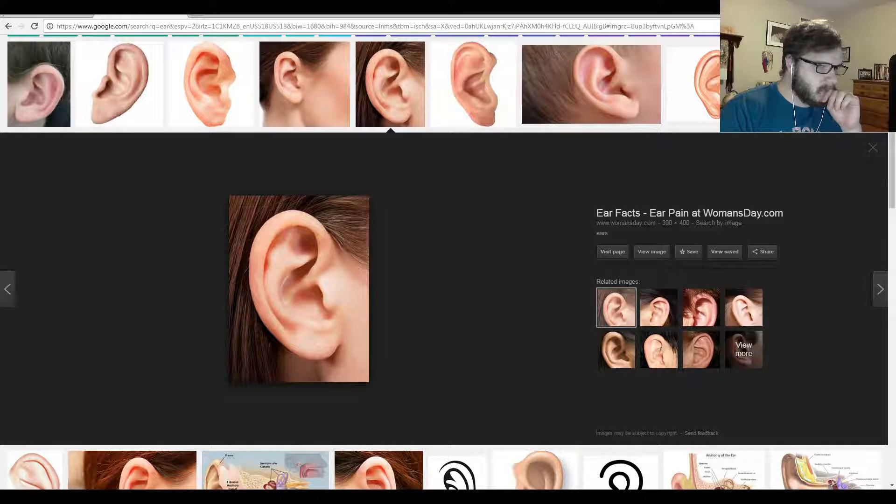
left_click_drag(140, 10, 895, 60)
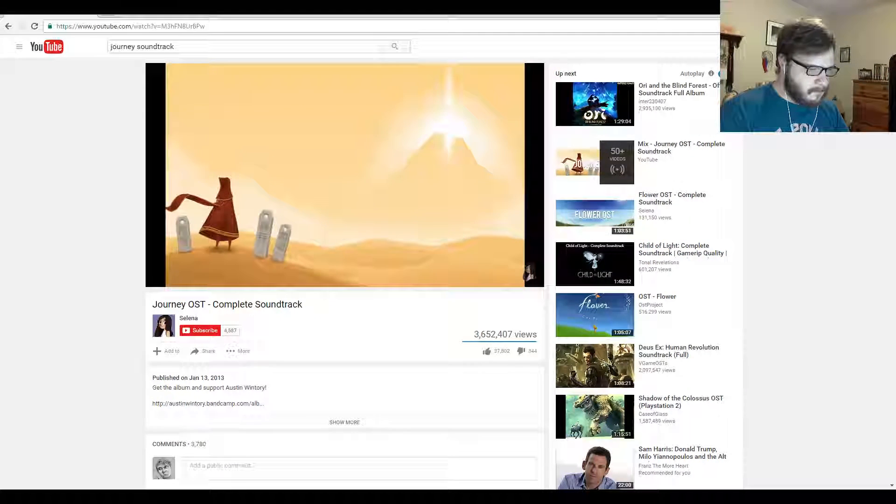
Return to Blender, split the 3D viewport beside the ear, and make the new area a UV/Image Editor.
key("alt+Tab")
mouse_move(279, 173)
middle_mouse_down()
mouse_move(392, 174)
mouse_move(458, 146)
mouse_move(446, 168)
mouse_move(393, 186)
mouse_move(382, 177)
middle_mouse_up()
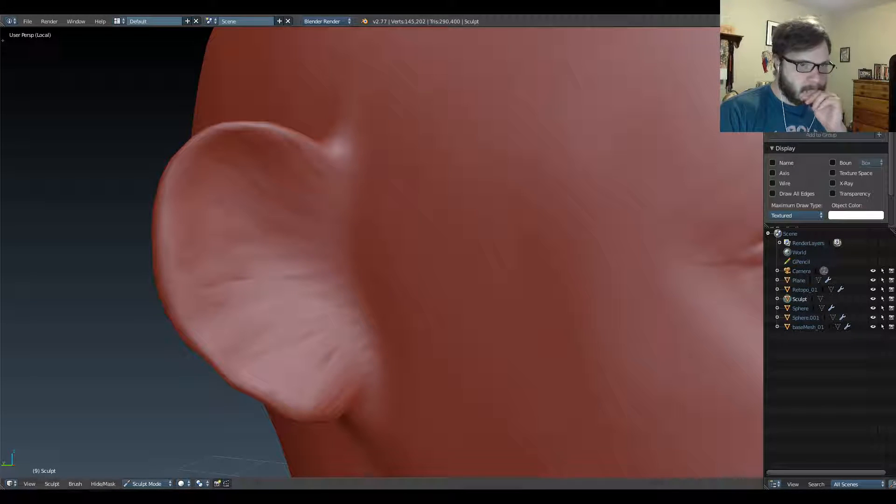
left_click_drag(762, 95, 481, 96)
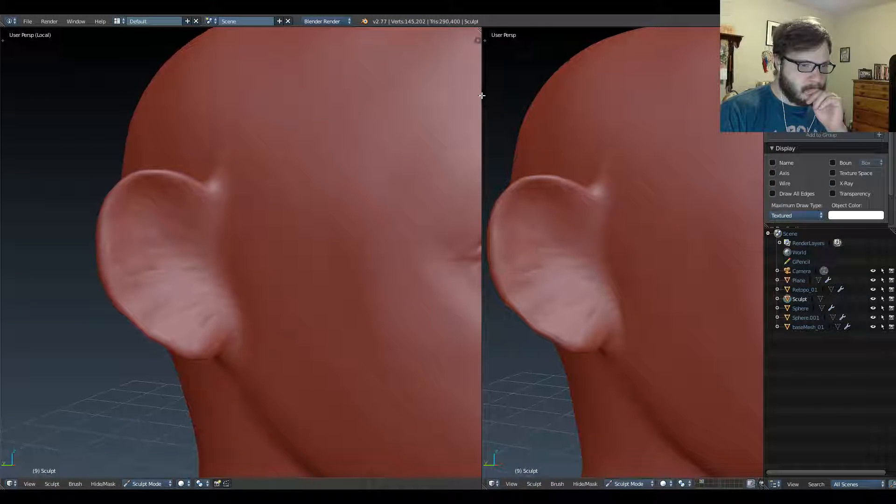
left_click(494, 484)
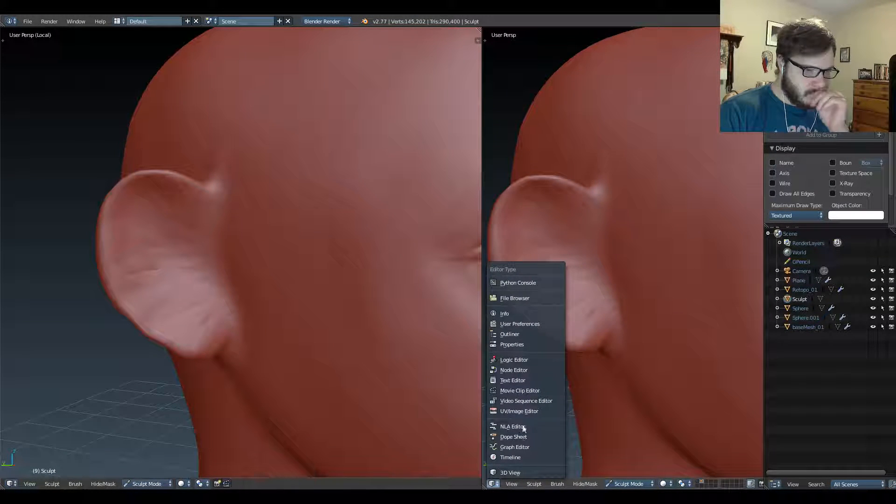
left_click(528, 410)
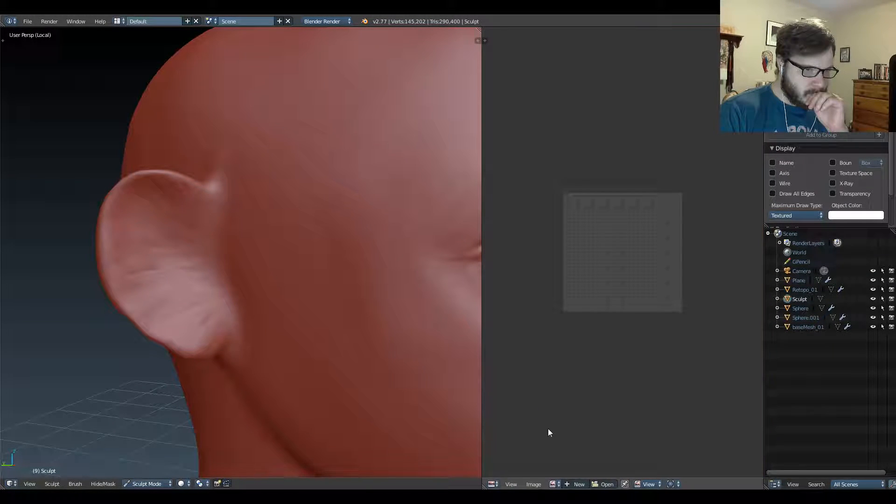
Load the ear photo from the G: drive into the image editor and enlarge it as a reference.
left_click(606, 485)
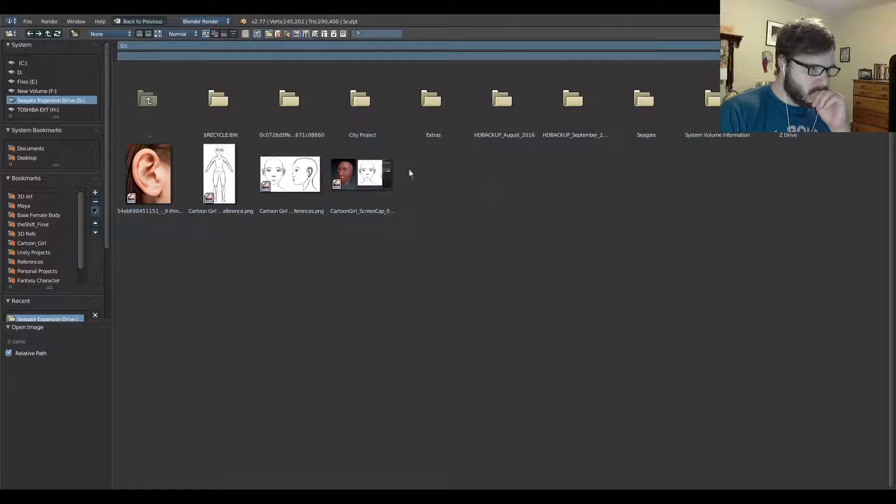
left_click(149, 174)
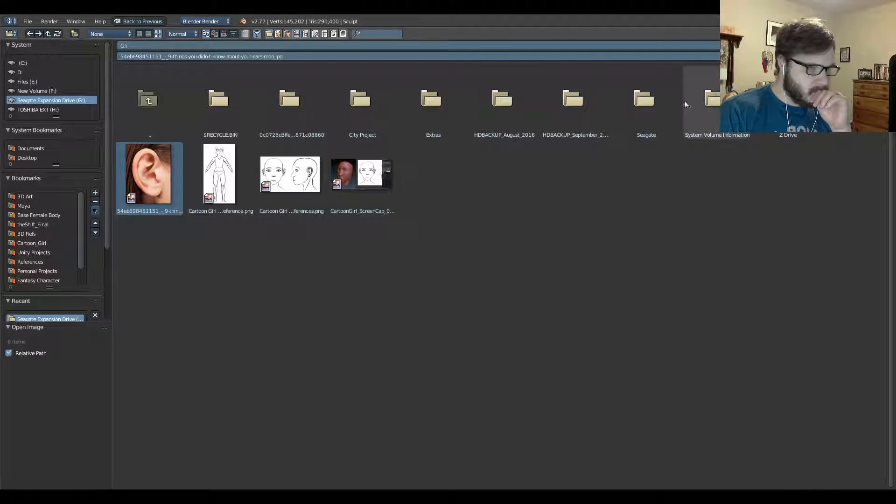
left_click(859, 46)
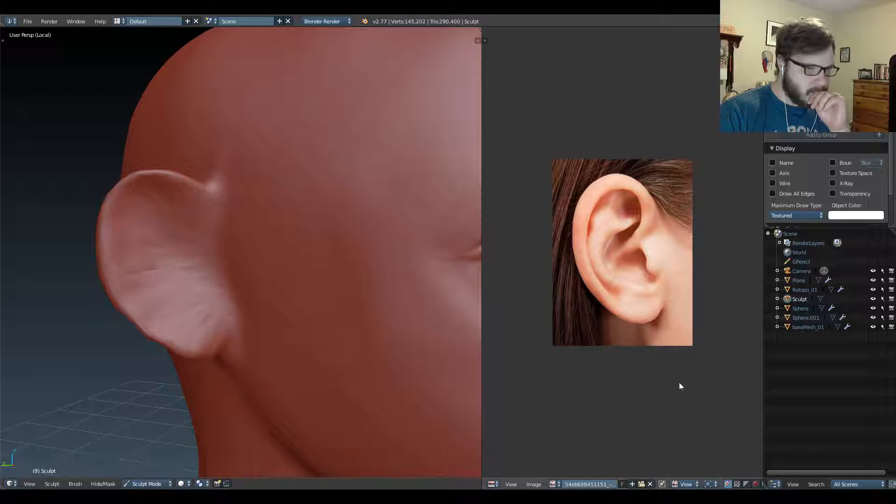
scroll(629, 262, "up", 1)
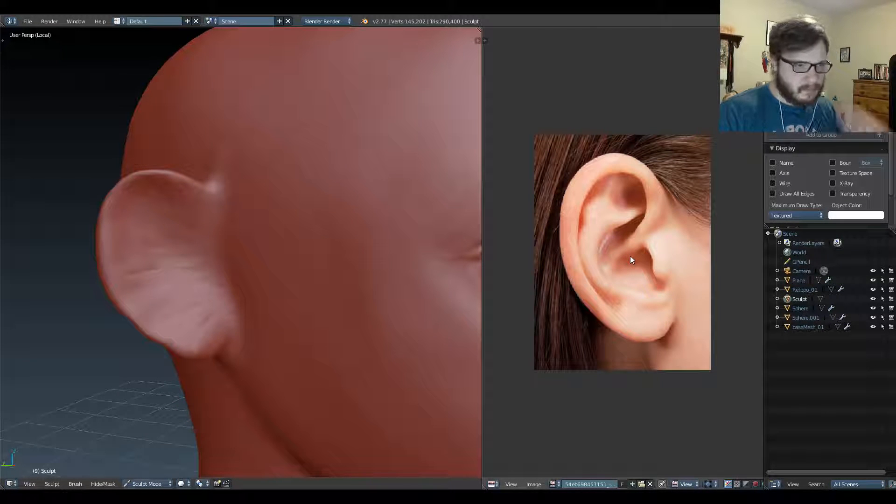
scroll(628, 252, "up", 1)
Adjust the brush strength, carve the hollow beneath the ear's upper rim, and smooth the ear's inner surface.
middle_click_drag(184, 276, 262, 256)
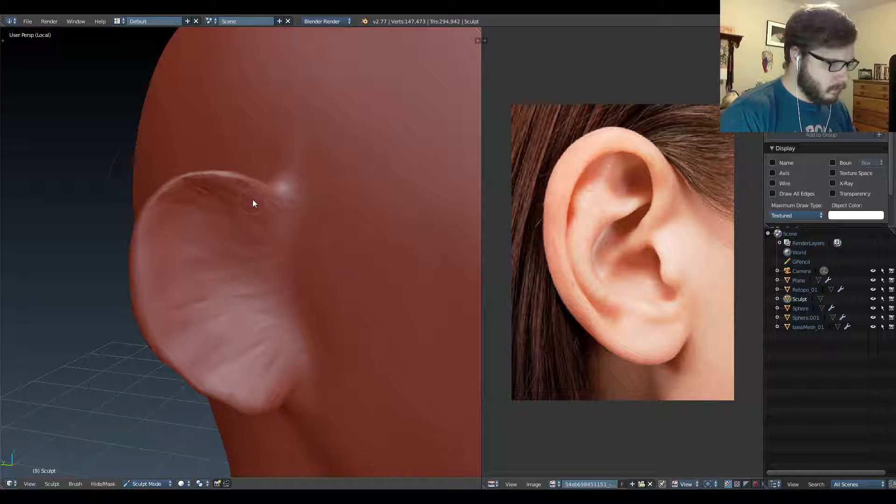
key("shift+f")
left_click(239, 200)
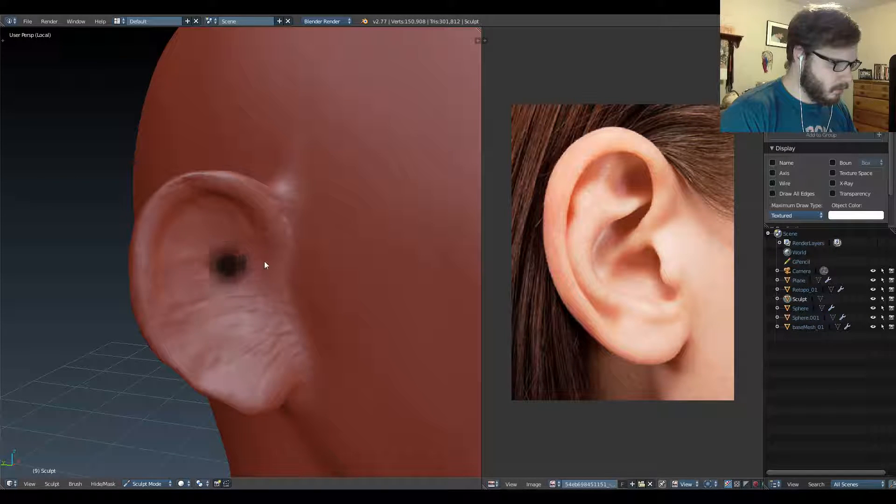
key("ctrl+z")
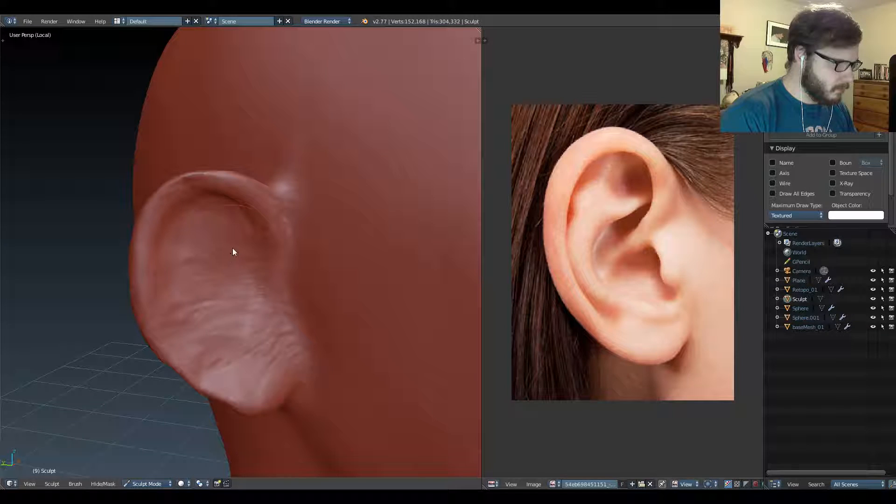
mouse_move(233, 225)
left_mouse_down("shift")
mouse_move(195, 257)
mouse_move(238, 276)
mouse_move(251, 351)
mouse_move(202, 209)
left_mouse_up("shift")
left_click_drag(188, 251, 268, 367, "shift")
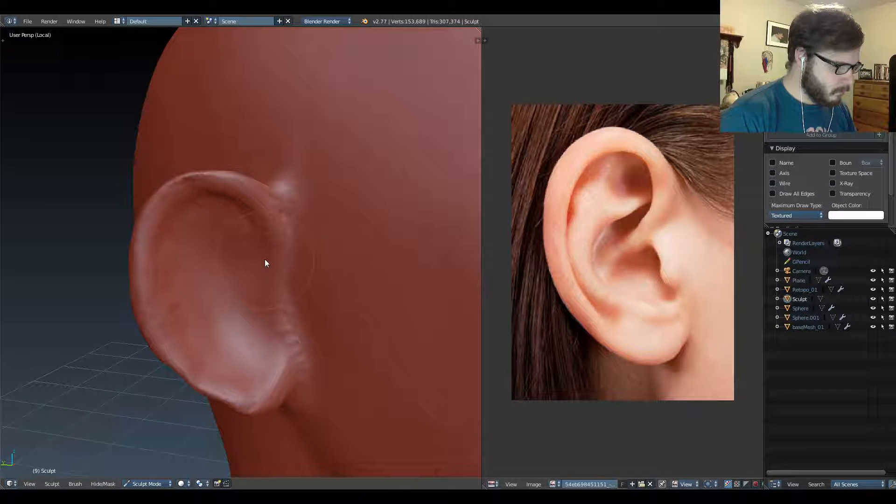
Resize the brush, add a small ridge in the lower inner ear, and build up the upper and outer rim.
key("f")
left_click(246, 265)
key("f")
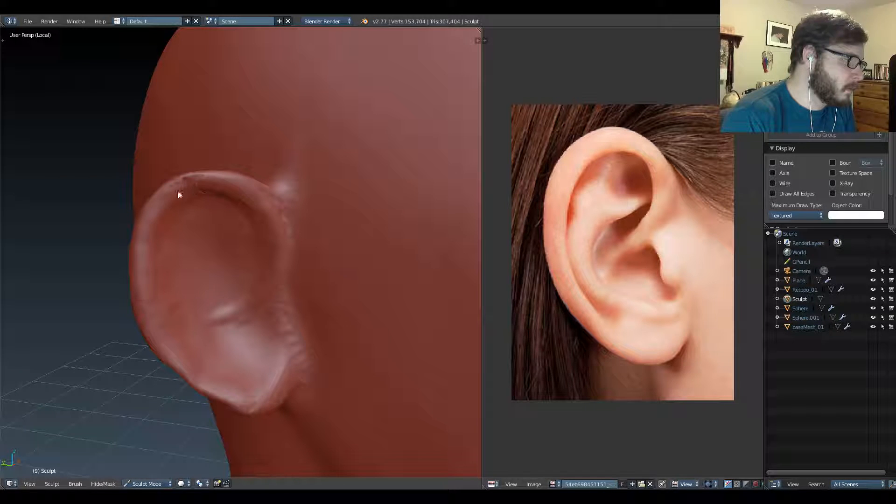
left_click_drag(156, 197, 200, 180)
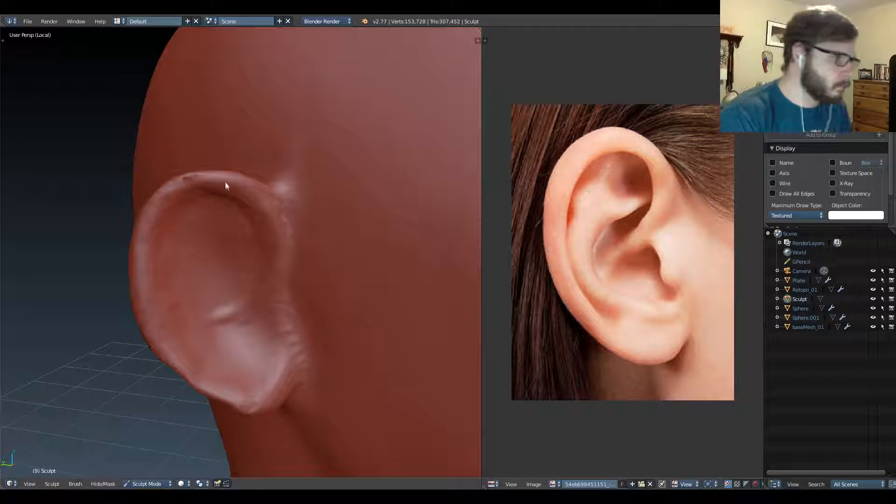
mouse_move(225, 185)
left_mouse_down()
mouse_move(194, 184)
mouse_move(160, 226)
left_mouse_up()
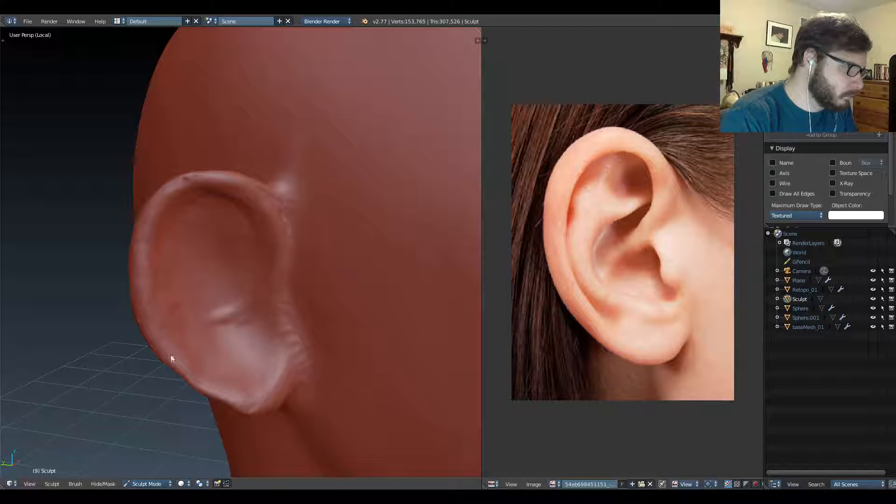
Enlarge the brush and pull the ear's upper rim into shape as seen from above the head.
mouse_move(171, 358)
middle_mouse_down()
mouse_move(250, 294)
mouse_move(306, 286)
mouse_move(298, 280)
mouse_move(304, 205)
mouse_move(218, 250)
mouse_move(204, 244)
mouse_move(220, 220)
mouse_move(210, 273)
mouse_move(292, 306)
mouse_move(290, 316)
mouse_move(314, 330)
mouse_move(274, 250)
mouse_move(294, 300)
mouse_move(296, 210)
mouse_move(266, 201)
mouse_move(280, 176)
mouse_move(264, 168)
mouse_move(275, 236)
mouse_move(298, 228)
middle_mouse_up()
key("f")
left_click(342, 210)
left_click_drag(338, 205, 309, 192)
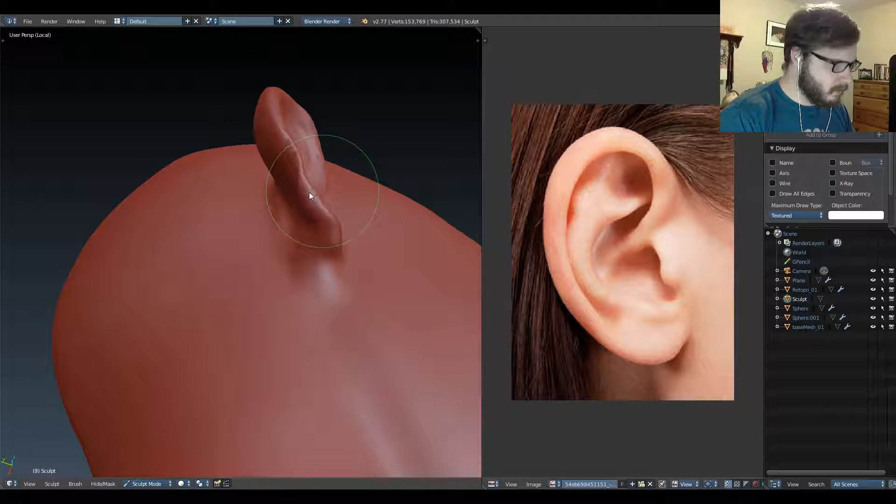
Try to pull the ear outward and upward from behind the head, and undo that stroke.
mouse_move(278, 160)
middle_mouse_down()
mouse_move(272, 214)
mouse_move(381, 241)
mouse_move(347, 265)
mouse_move(346, 382)
mouse_move(336, 357)
middle_mouse_up()
left_click_drag(310, 266, 356, 222)
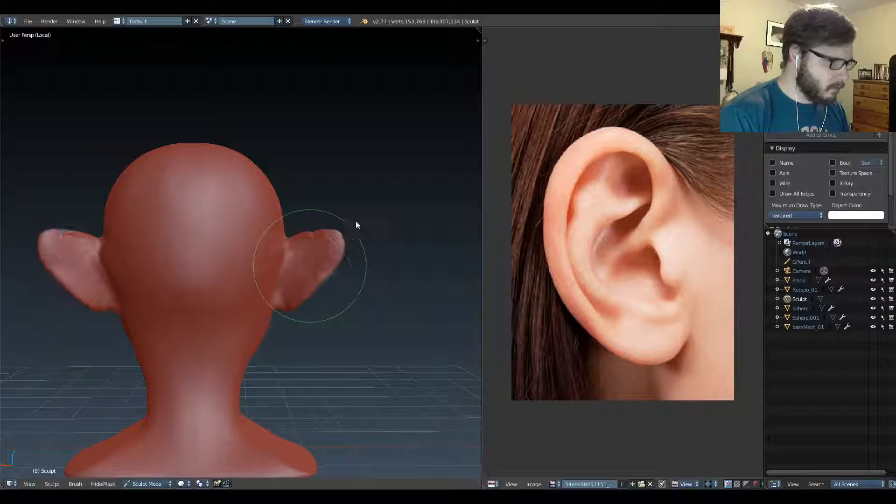
key("ctrl+z")
mouse_move(335, 212)
middle_mouse_down()
mouse_move(274, 226)
mouse_move(312, 192)
mouse_move(339, 138)
mouse_move(315, 133)
mouse_move(301, 170)
mouse_move(314, 144)
mouse_move(344, 166)
middle_mouse_up()
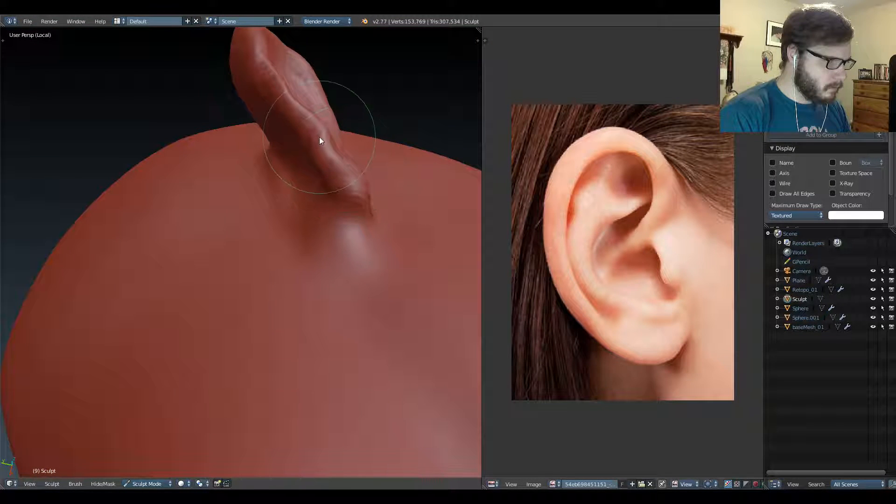
mouse_move(300, 134)
middle_mouse_down()
mouse_move(278, 96)
mouse_move(286, 159)
mouse_move(301, 171)
middle_mouse_up()
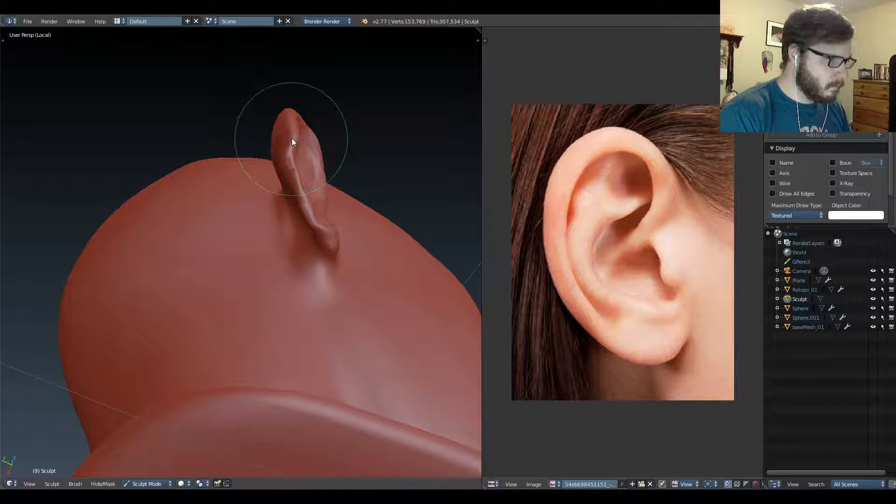
Paint a mask over the ear's inner hollow, its rim, and its back surface.
mouse_move(279, 136)
middle_mouse_down()
mouse_move(292, 198)
mouse_move(263, 260)
mouse_move(240, 275)
mouse_move(220, 210)
middle_mouse_up()
scroll(266, 210, "up", 5)
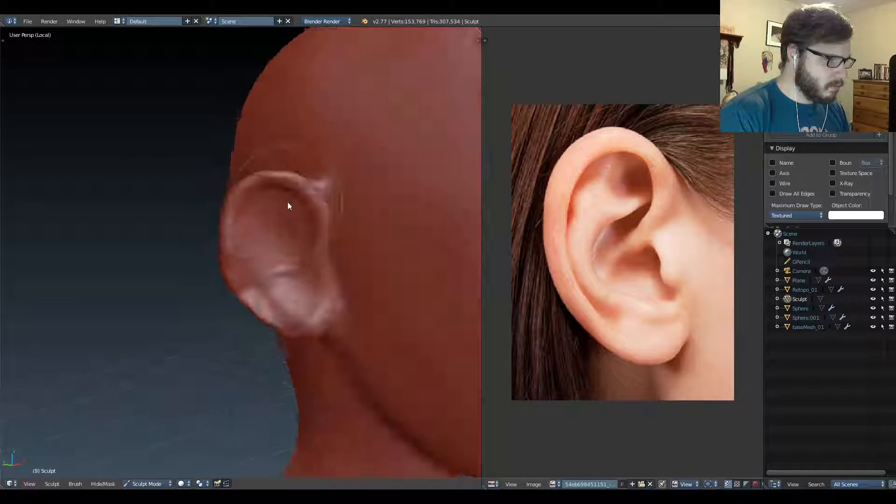
mouse_move(277, 239)
middle_mouse_down()
mouse_move(301, 205)
mouse_move(295, 210)
middle_mouse_up()
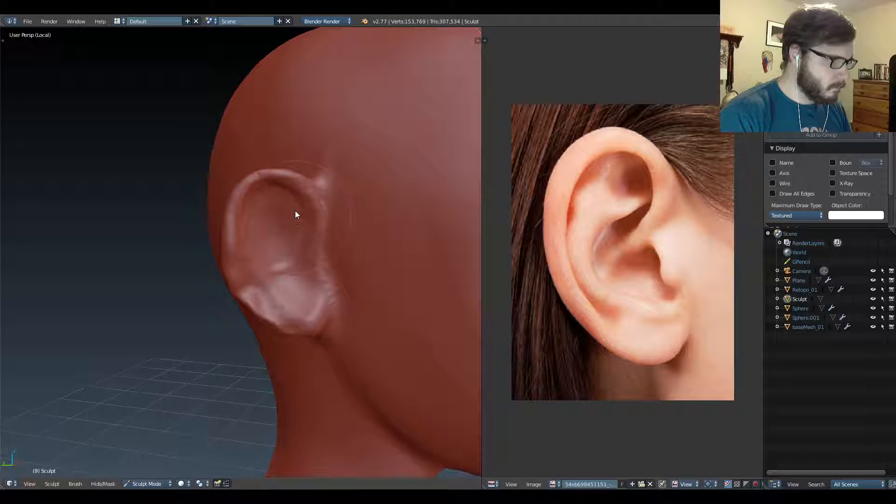
scroll(295, 211, "up", 1)
left_click_drag(262, 210, 282, 257)
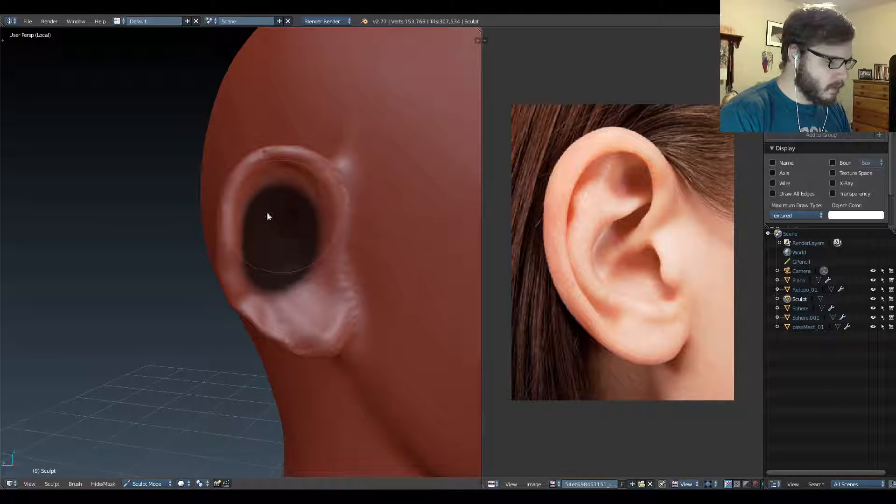
middle_click_drag(268, 216, 269, 224)
mouse_move(270, 224)
left_mouse_down()
mouse_move(245, 226)
mouse_move(219, 253)
mouse_move(210, 226)
mouse_move(210, 276)
mouse_move(225, 306)
left_mouse_up()
mouse_move(267, 329)
left_mouse_down()
mouse_move(277, 274)
mouse_move(330, 311)
mouse_move(317, 230)
mouse_move(270, 170)
mouse_move(286, 186)
left_mouse_up()
mouse_move(286, 186)
middle_mouse_down()
mouse_move(273, 256)
mouse_move(405, 267)
mouse_move(329, 330)
mouse_move(306, 290)
middle_mouse_up()
mouse_move(306, 289)
left_mouse_down()
mouse_move(301, 357)
mouse_move(278, 248)
left_mouse_up()
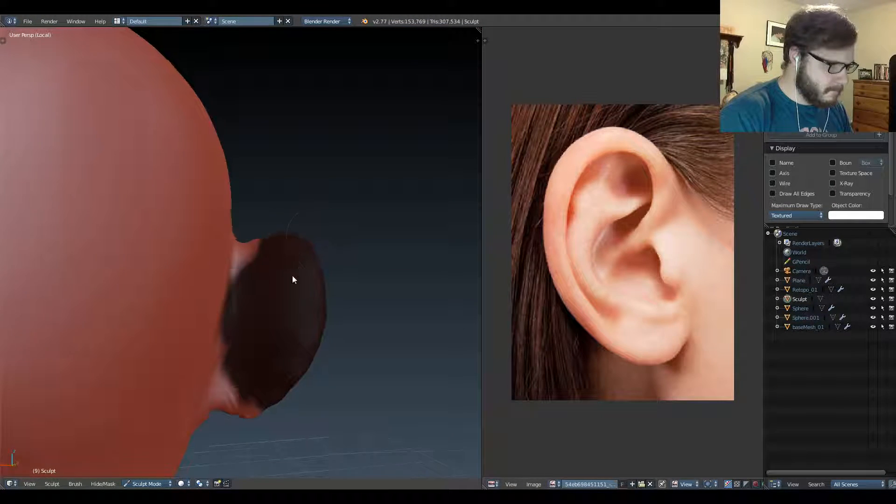
Extend the mask over the ear's upper attachment to the head and down its front edge toward the lobe.
middle_click_drag(292, 275, 215, 235)
left_click_drag(176, 287, 180, 289)
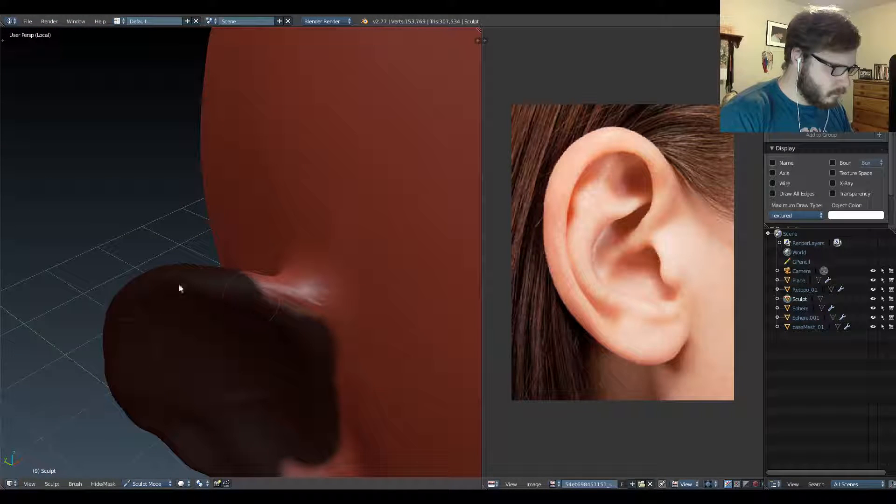
mouse_move(294, 313)
left_mouse_down()
mouse_move(313, 306)
mouse_move(288, 290)
left_mouse_up()
middle_click_drag(300, 328, 287, 158)
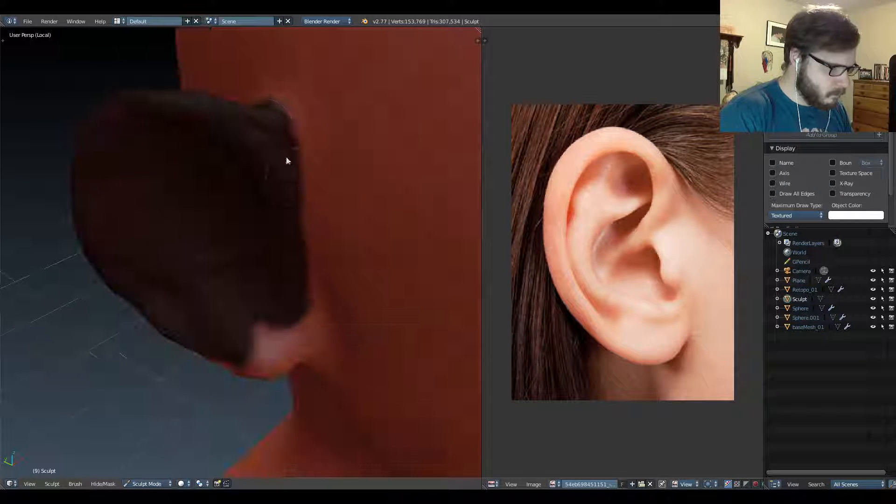
mouse_move(292, 258)
middle_mouse_down()
mouse_move(274, 171)
mouse_move(288, 196)
middle_mouse_up()
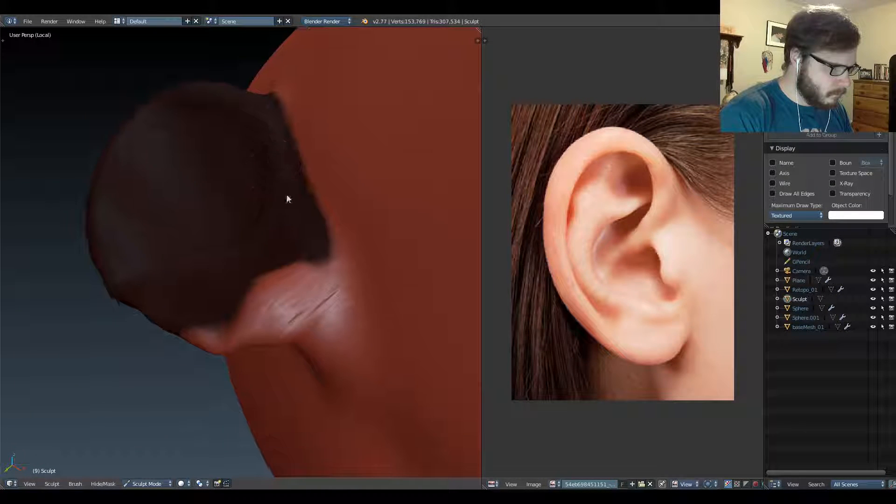
mouse_move(288, 196)
left_mouse_down()
mouse_move(332, 280)
mouse_move(274, 319)
mouse_move(246, 320)
left_mouse_up()
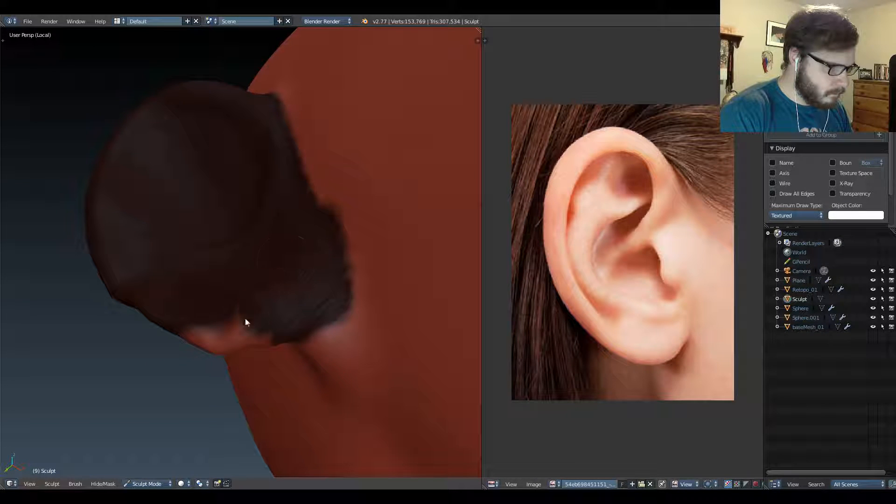
Mask the earlobe and fill out the mask along the ear's lower front edge.
mouse_move(254, 261)
middle_mouse_down()
mouse_move(424, 232)
mouse_move(422, 245)
middle_mouse_up()
mouse_move(302, 278)
left_mouse_down()
mouse_move(273, 285)
mouse_move(284, 272)
left_mouse_up()
mouse_move(260, 360)
left_mouse_down()
mouse_move(223, 359)
mouse_move(186, 374)
mouse_move(196, 296)
mouse_move(187, 369)
mouse_move(186, 354)
left_mouse_up()
middle_click_drag(187, 290, 152, 287)
mouse_move(204, 362)
left_mouse_down()
mouse_move(196, 375)
mouse_move(205, 379)
mouse_move(189, 351)
left_mouse_up()
middle_click_drag(235, 293, 192, 310)
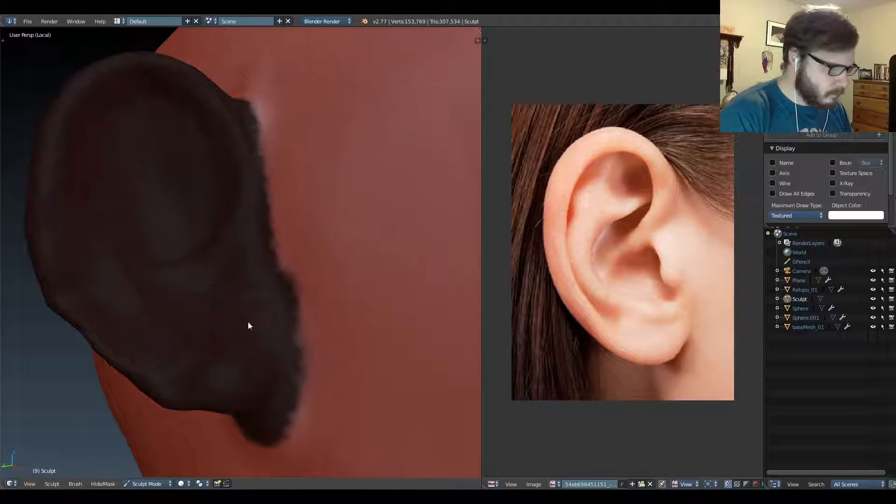
mouse_move(248, 326)
left_mouse_down()
mouse_move(276, 295)
mouse_move(278, 336)
left_mouse_up()
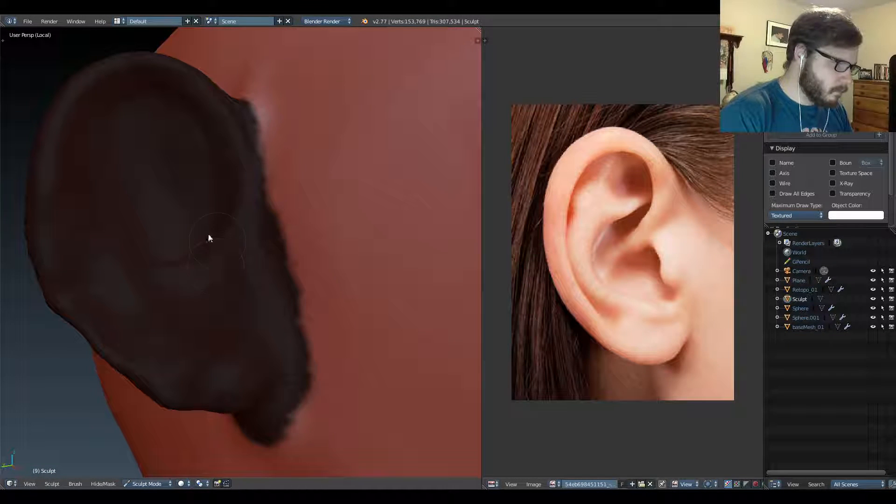
Mask the remaining gaps along the ear's front edge and around its upper root behind the ear.
middle_click_drag(209, 238, 268, 289)
left_click_drag(264, 229, 257, 114)
middle_click_drag(257, 116, 262, 294)
left_click_drag(277, 222, 245, 208)
middle_click_drag(233, 208, 334, 220)
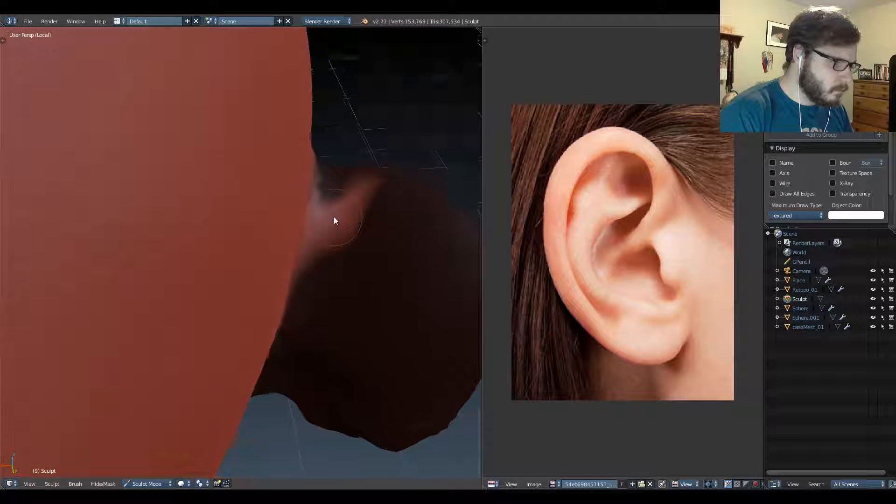
mouse_move(334, 220)
left_mouse_down()
mouse_move(358, 184)
mouse_move(327, 243)
left_mouse_up()
mouse_move(326, 233)
middle_mouse_down()
mouse_move(293, 196)
mouse_move(295, 205)
middle_mouse_up()
left_click_drag(295, 206, 251, 305)
Invert the mask so the head is protected and only the ear can be sculpted, and resize the brush.
mouse_move(304, 171)
middle_mouse_down()
mouse_move(246, 146)
mouse_move(208, 191)
mouse_move(264, 339)
mouse_move(256, 300)
mouse_move(388, 316)
mouse_move(265, 310)
mouse_move(313, 260)
mouse_move(301, 192)
mouse_move(311, 229)
mouse_move(304, 198)
mouse_move(240, 234)
middle_mouse_up()
key("ctrl+i")
key("f")
left_click(319, 258)
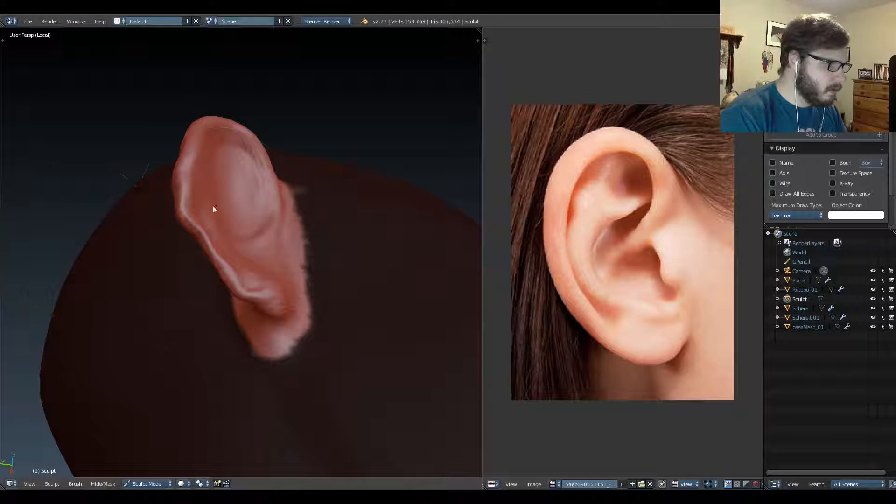
Set the Inflate brush radius to 60 px and thicken the back of the ear.
mouse_move(214, 204)
middle_mouse_down()
mouse_move(236, 154)
mouse_move(288, 201)
mouse_move(275, 210)
mouse_move(309, 203)
mouse_move(302, 220)
mouse_move(316, 232)
middle_mouse_up()
key("f")
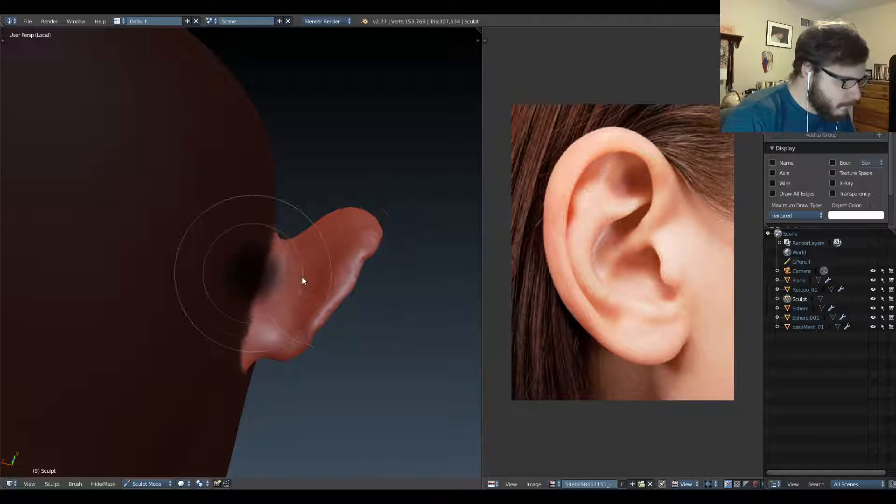
left_click(289, 274)
mouse_move(284, 345)
left_mouse_down()
mouse_move(307, 290)
mouse_move(280, 290)
mouse_move(299, 238)
left_mouse_up()
mouse_move(296, 302)
left_mouse_down()
mouse_move(312, 294)
mouse_move(304, 320)
left_mouse_up()
Check the Inflate brush and Dyntopo settings, and smooth the bumps on the back of the ear.
key("t")
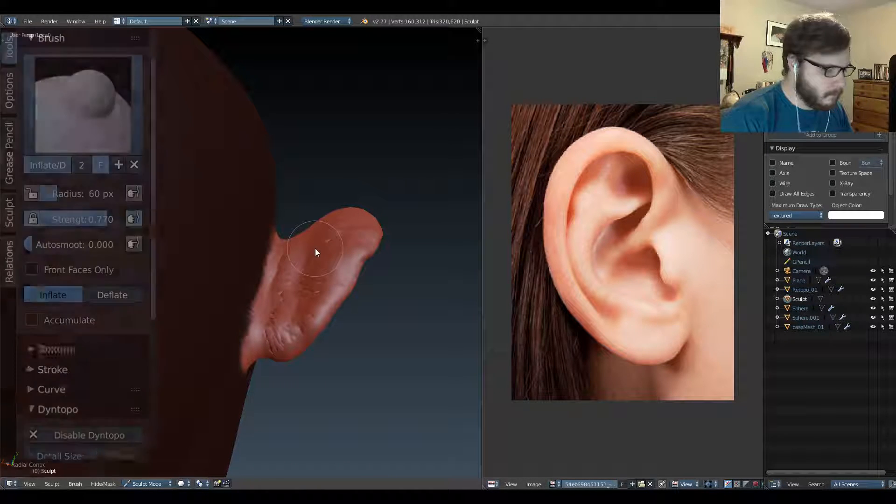
scroll(131, 371, "down", 5)
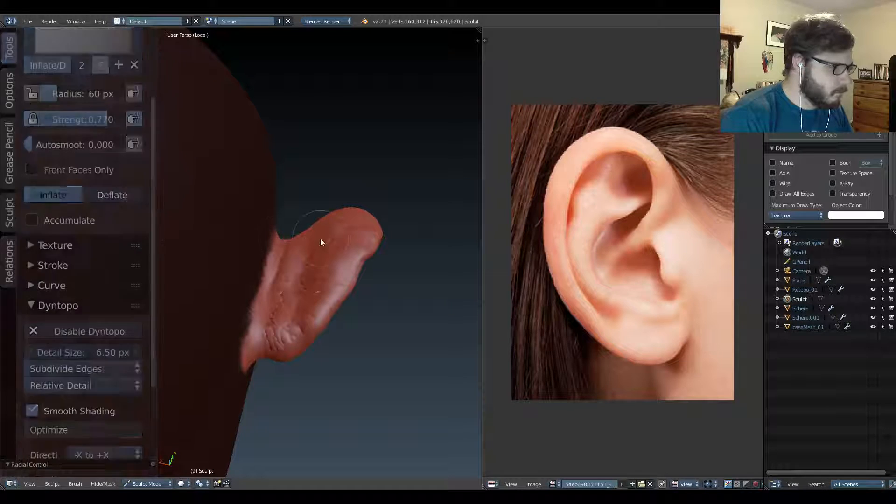
key("t")
middle_click_drag(326, 241, 321, 254)
mouse_move(316, 237)
left_mouse_down("shift")
mouse_move(279, 350)
mouse_move(346, 201)
mouse_move(332, 244)
left_mouse_up("shift")
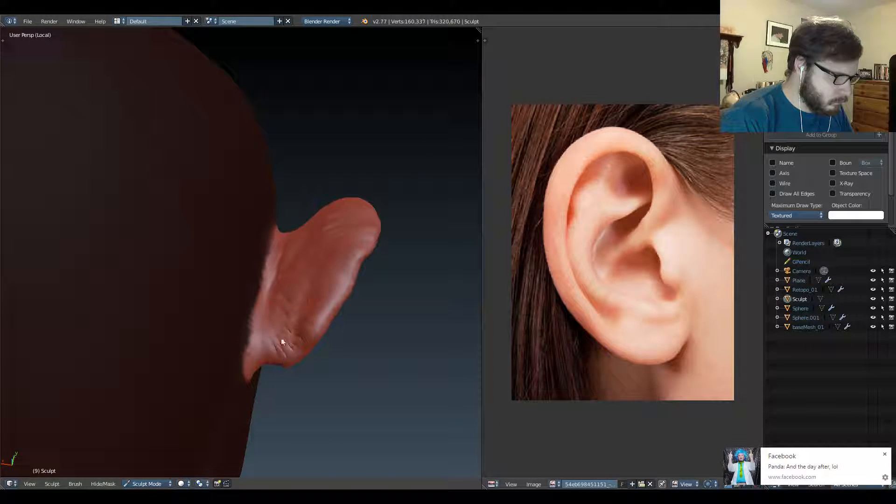
left_click_drag(282, 342, 316, 265, "shift")
left_click_drag(309, 323, 321, 295, "shift")
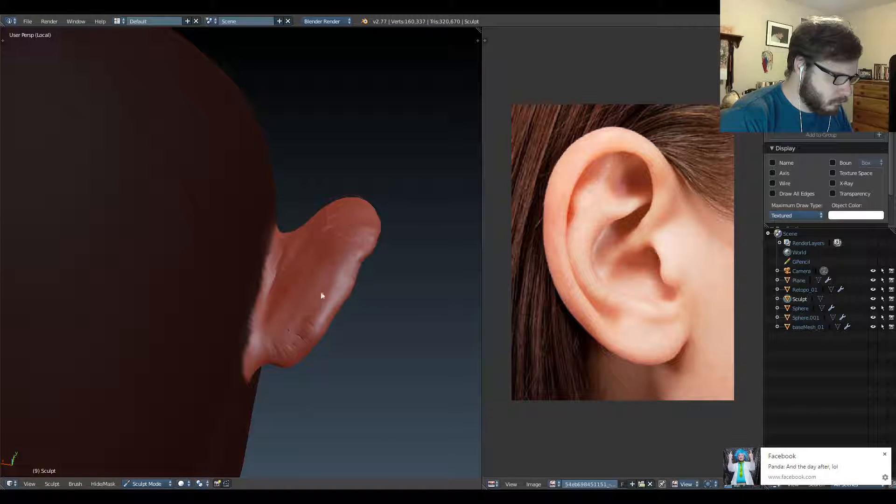
Add volume along the back of the ear, from the lower part to the outer edge.
middle_click_drag(325, 309, 341, 218)
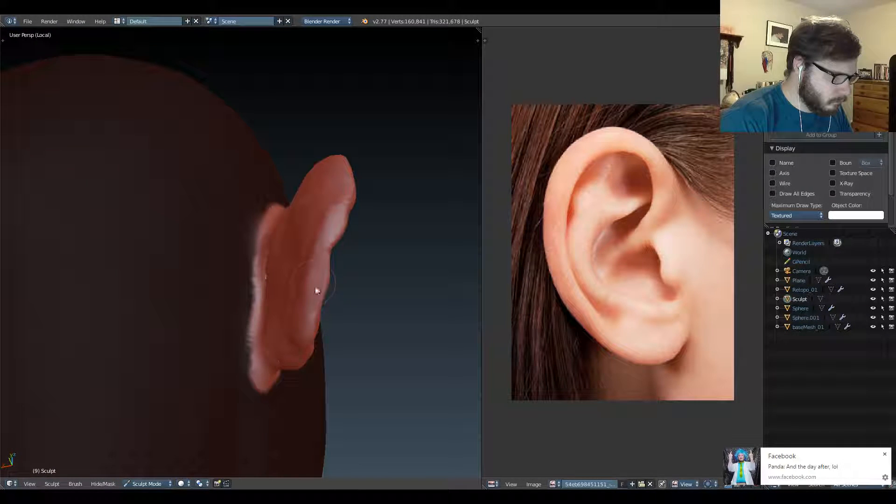
middle_click_drag(316, 290, 269, 353)
middle_click_drag(301, 212, 301, 272)
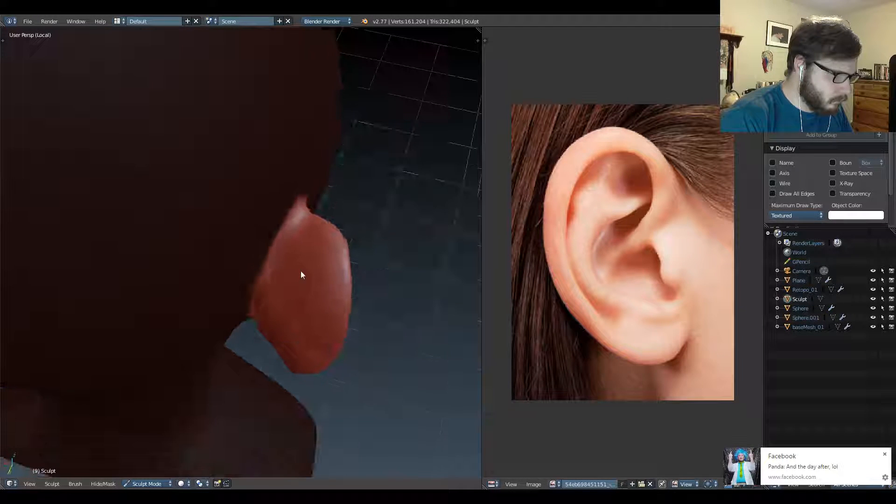
left_click_drag(302, 272, 301, 225)
mouse_move(303, 275)
middle_mouse_down()
mouse_move(295, 237)
mouse_move(303, 225)
middle_mouse_up()
left_click_drag(342, 227, 338, 314)
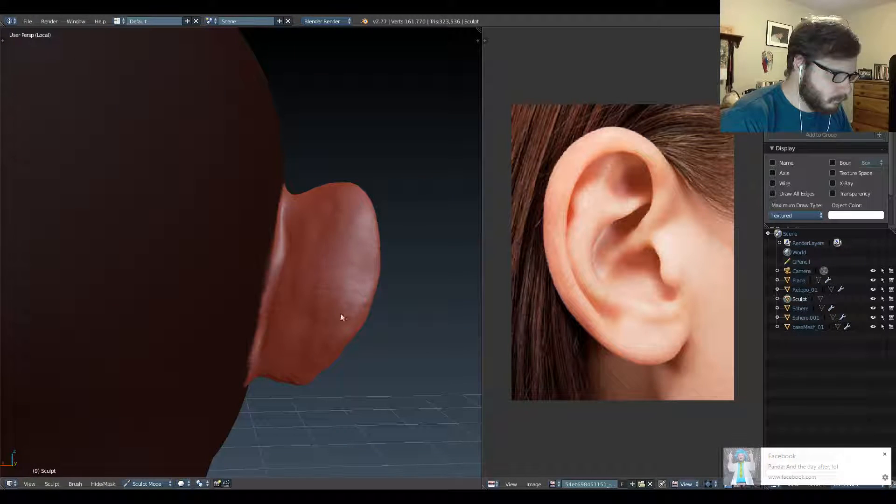
Build up the strip where the back of the ear joins the head, using a small brush.
middle_click_drag(338, 314, 300, 244)
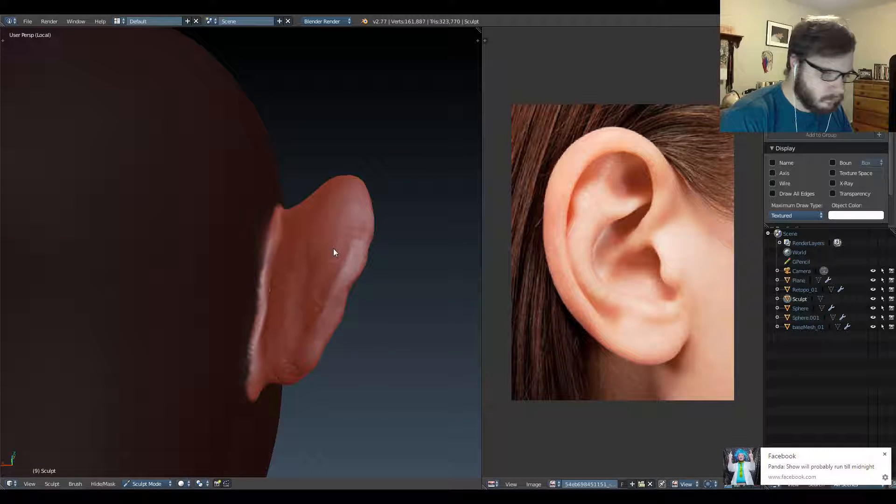
middle_click_drag(355, 243, 351, 208)
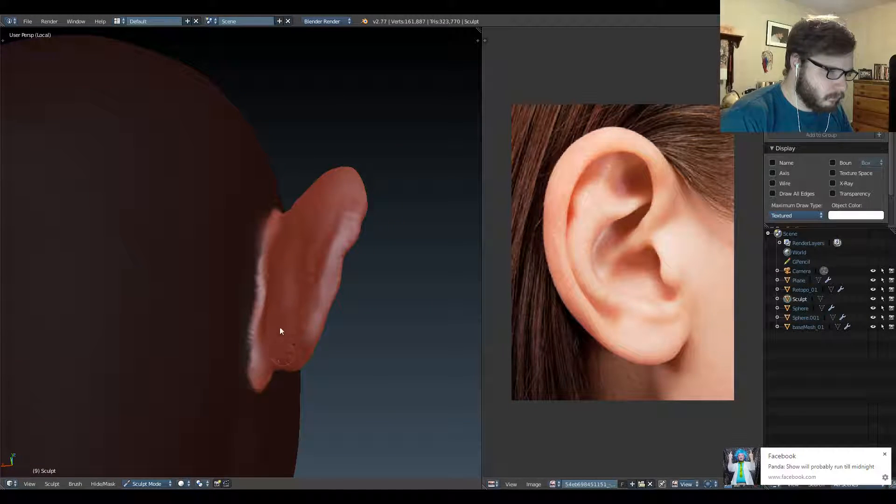
left_click_drag(271, 312, 283, 262)
middle_click_drag(296, 229, 306, 271)
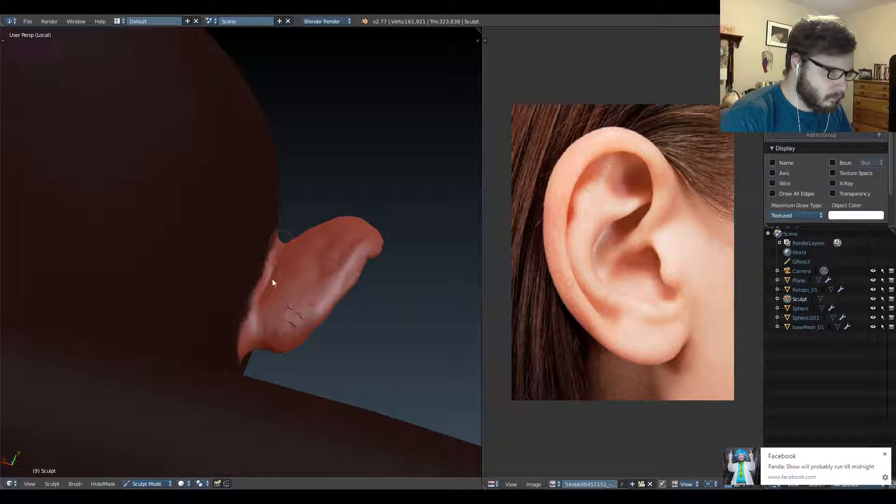
left_click_drag(273, 282, 278, 234)
Switch to the Fill/Deepen brush and set its radius to 135 px for the hole in the upper inner ear.
middle_click_drag(278, 234, 267, 294)
middle_click_drag(195, 308, 250, 264)
mouse_move(250, 264)
middle_mouse_down("shift")
mouse_move(291, 305)
mouse_move(276, 254)
mouse_move(239, 239)
mouse_move(275, 257)
mouse_move(255, 267)
middle_mouse_up("shift")
middle_click_drag(255, 267, 269, 252, "shift")
middle_click_drag(269, 252, 254, 254)
key("t")
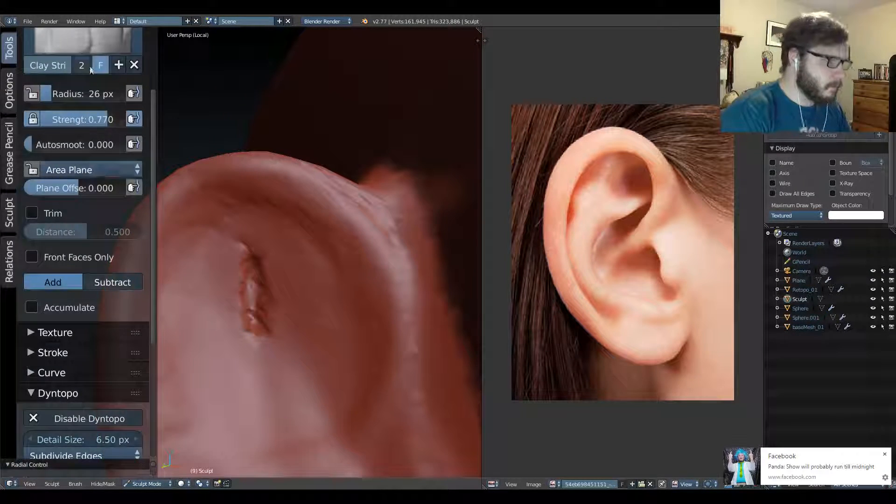
scroll(109, 119, "up", 5)
left_click(109, 119)
left_click(317, 212)
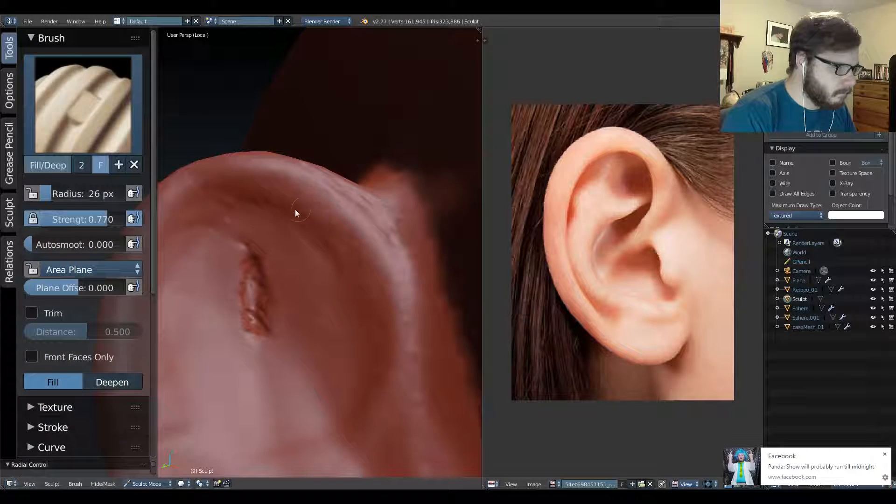
middle_click_drag(250, 253, 255, 243)
key("f")
left_click(305, 244)
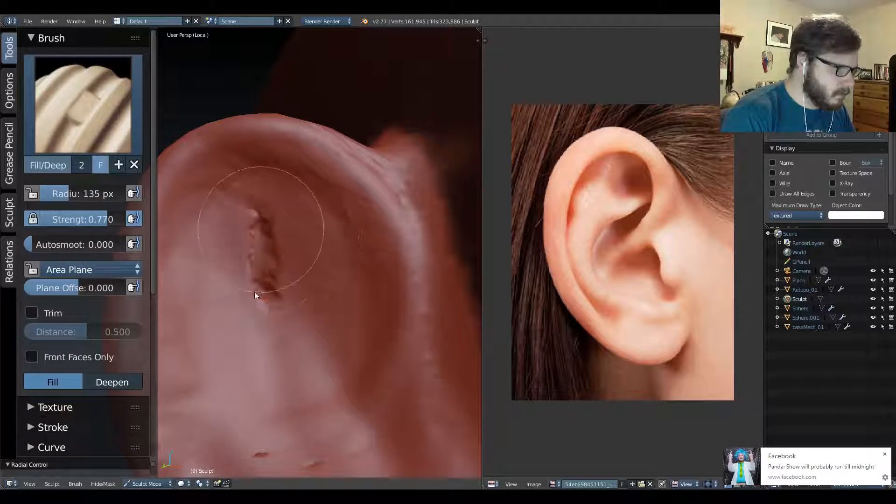
Fill the hole in the upper inner ear with the Fill brush and smooth the surface around it.
mouse_move(254, 293)
left_mouse_down()
mouse_move(258, 305)
mouse_move(256, 253)
left_mouse_up()
middle_click_drag(256, 254, 210, 226)
left_click_drag(210, 226, 228, 236)
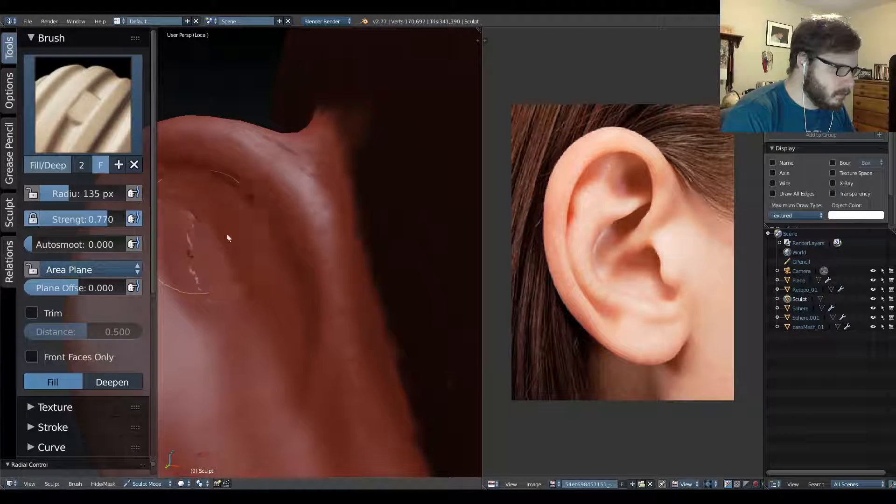
middle_click_drag(227, 239, 278, 268)
left_click_drag(273, 229, 276, 242)
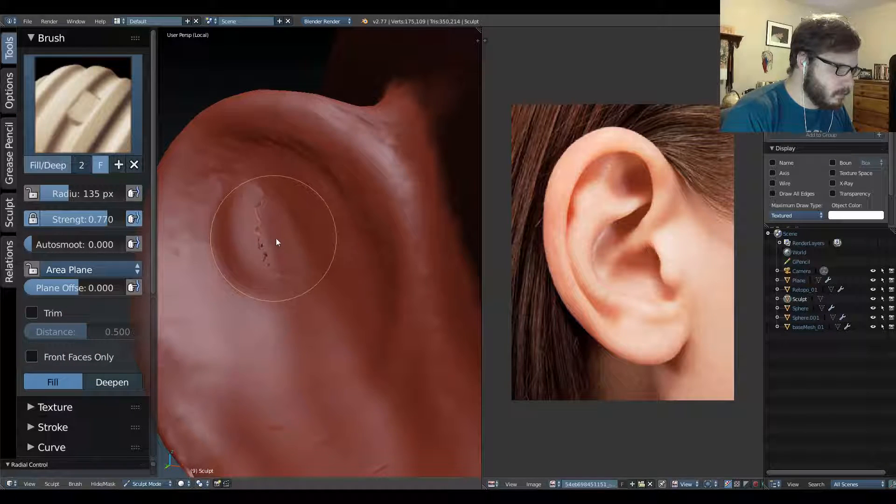
middle_click_drag(276, 242, 323, 220)
left_click_drag(323, 219, 308, 268, "shift")
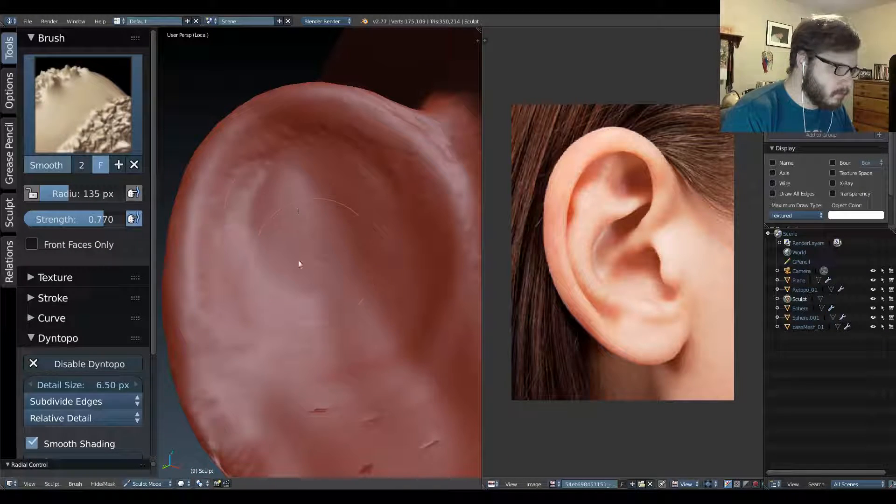
Inflate the dent on the back of the ear with the 135 px Inflate brush and smooth the wrinkled area.
mouse_move(299, 264)
middle_mouse_down()
mouse_move(332, 234)
mouse_move(458, 220)
mouse_move(376, 152)
mouse_move(365, 300)
mouse_move(328, 281)
mouse_move(276, 312)
mouse_move(216, 306)
mouse_move(319, 325)
mouse_move(310, 310)
middle_mouse_up()
key("i")
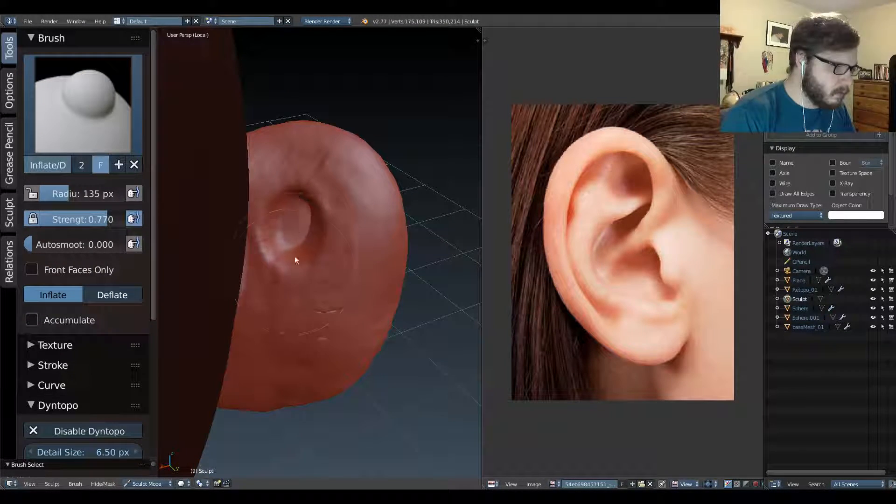
left_click_drag(299, 239, 300, 235)
mouse_move(301, 226)
middle_mouse_down()
mouse_move(164, 180)
mouse_move(281, 210)
middle_mouse_up()
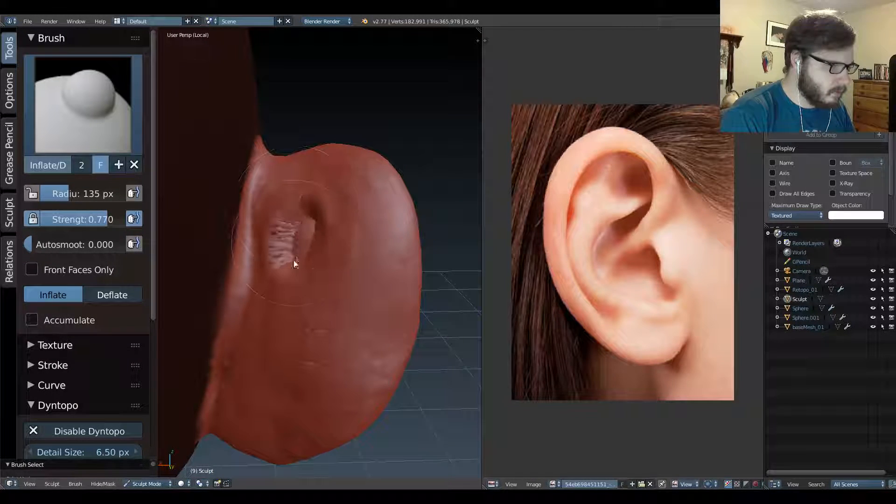
key("s")
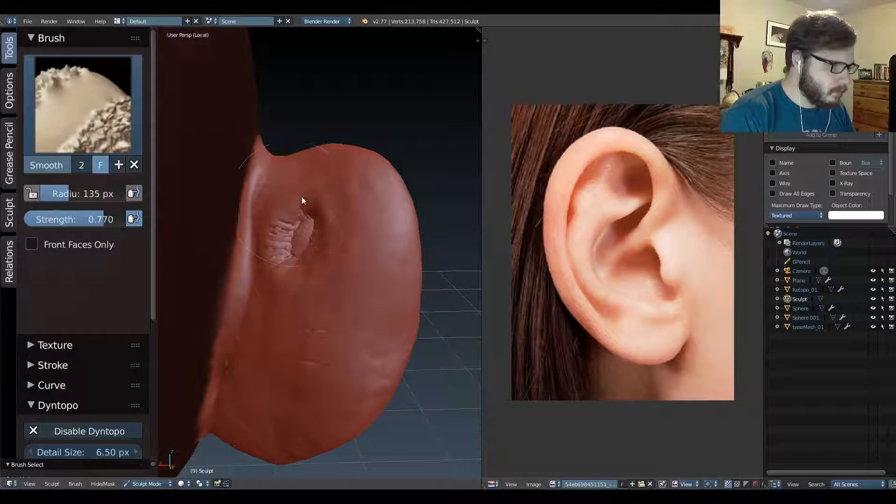
left_click_drag(301, 197, 288, 282)
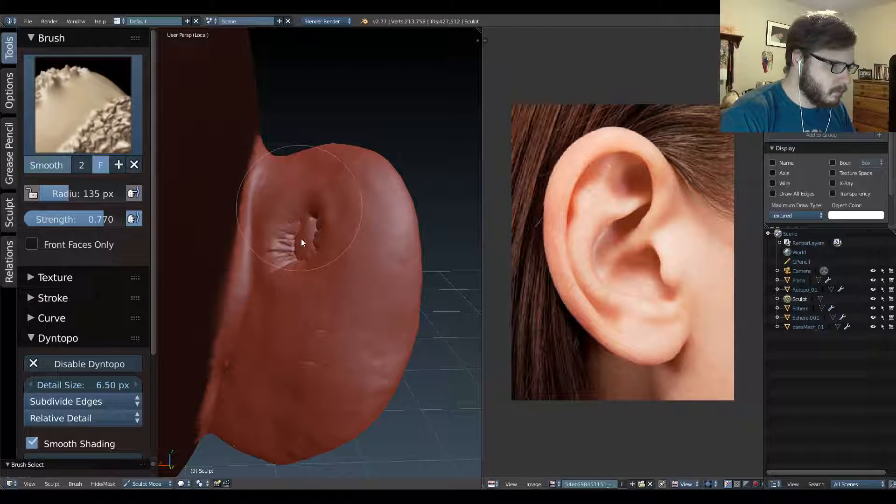
Raise the floor of the hollow in the upper inner ear with the Inflate brush.
key("i")
key("t")
scroll(311, 200, "up", 2)
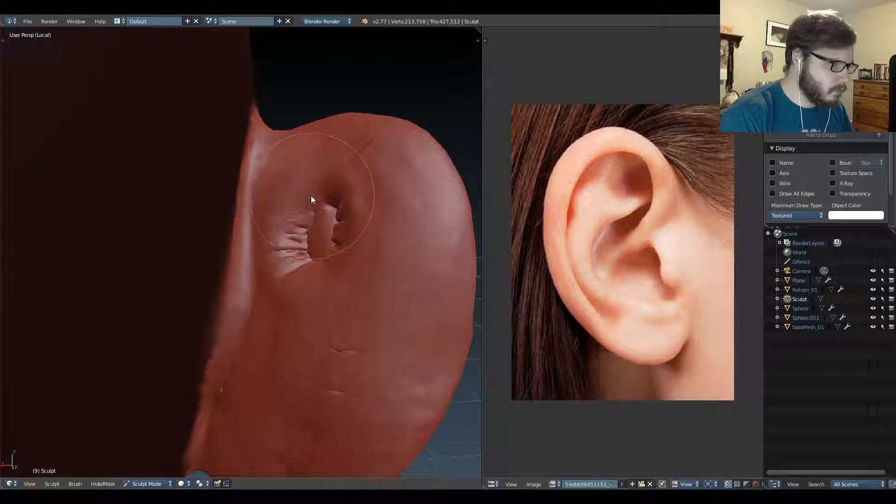
middle_click_drag(309, 251, 232, 234)
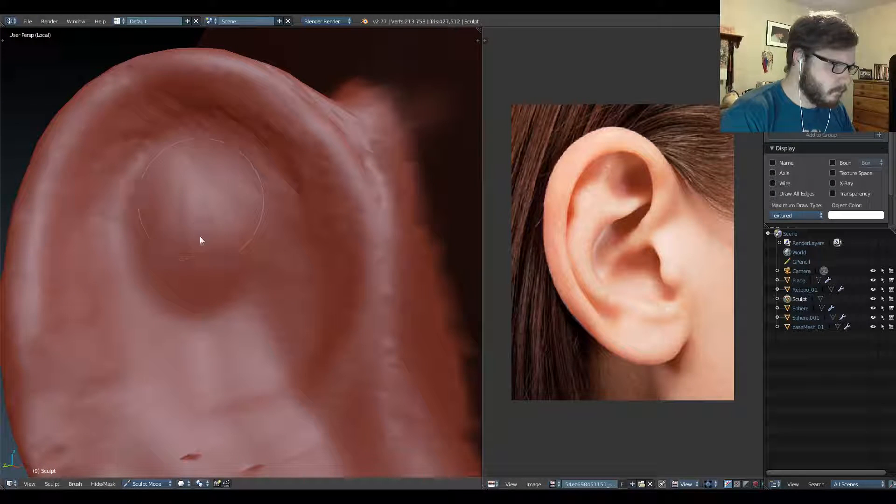
mouse_move(199, 189)
left_mouse_down()
mouse_move(184, 190)
mouse_move(208, 242)
left_mouse_up()
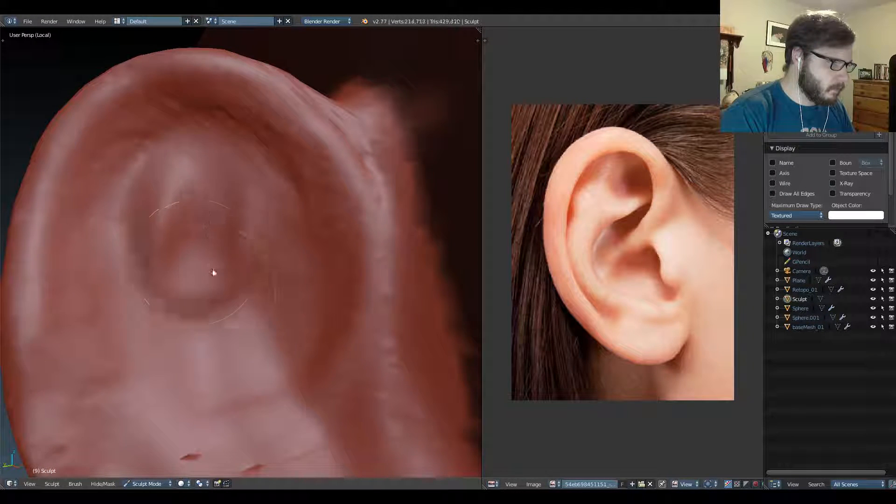
scroll(212, 272, "down", 5)
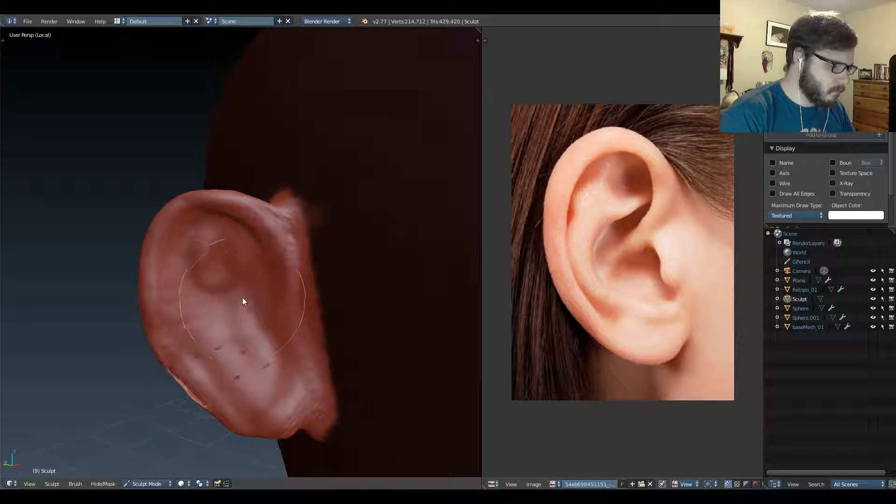
Reduce the brush radius to 71 px and even out the inflated area of the upper inner ear with the Flatten brush.
key("f")
left_click(211, 295)
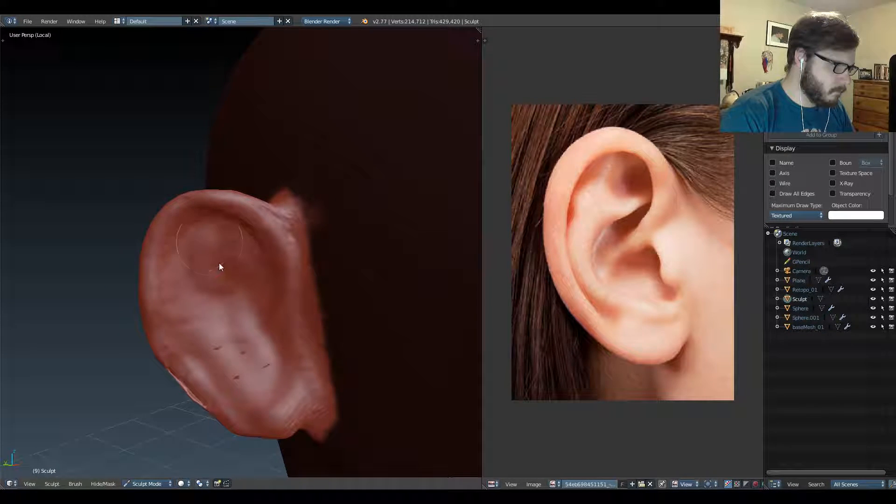
middle_click_drag(219, 267, 293, 244)
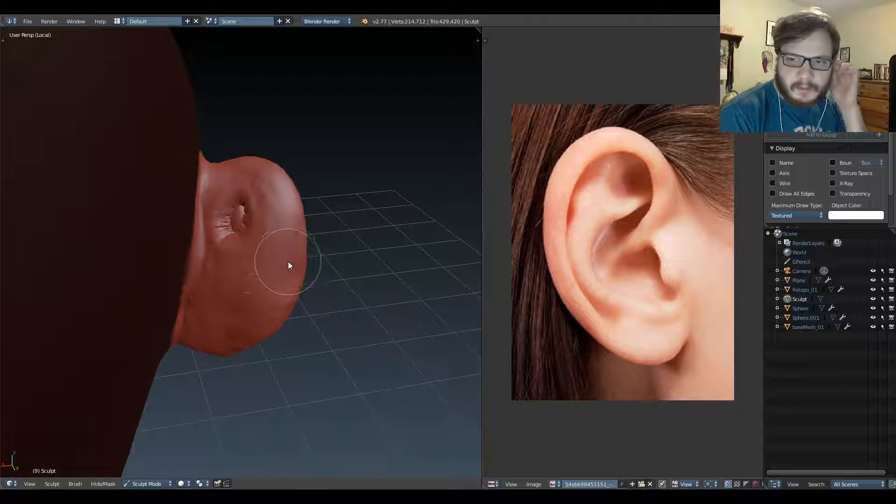
Set the Dyntopo refine method to Collapse Edges and the detail size to 10 px.
key("t")
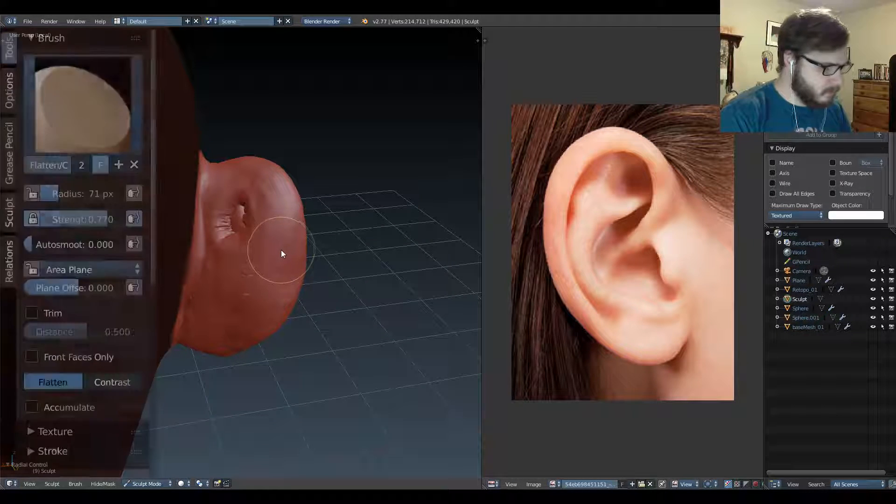
scroll(67, 354, "down", 8)
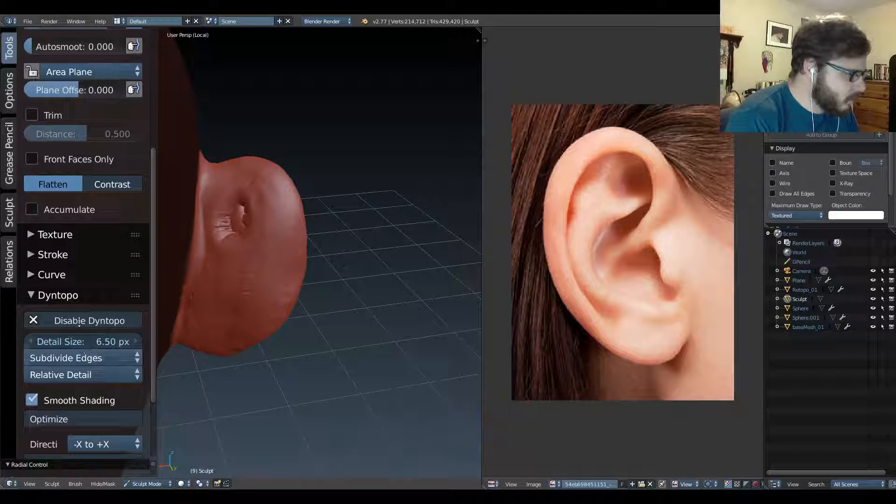
scroll(91, 337, "down", 1)
left_click(89, 334)
left_click(93, 296)
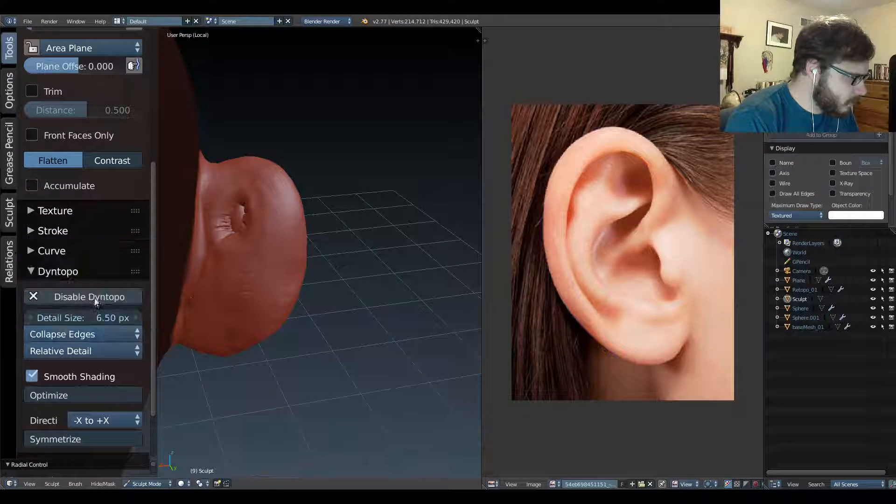
left_click(107, 316)
left_click(108, 316)
type("1")
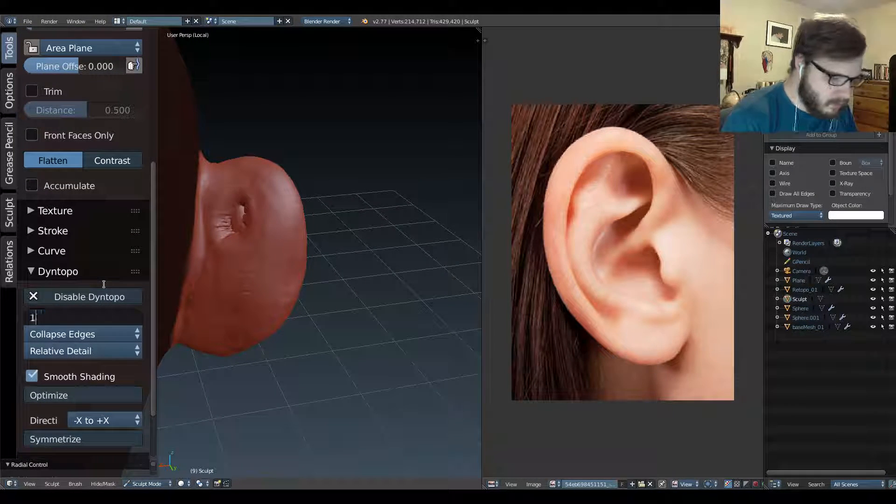
type("0")
key("Return")
Switch to the Clay brush, resize it, and smooth the wrinkles on the back of the ear and in the upper inner ear.
key("c")
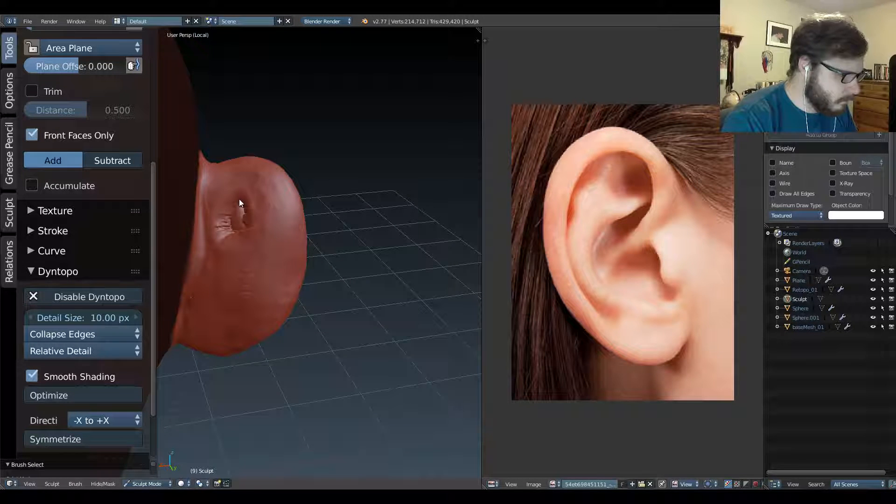
key("f")
left_click(310, 206)
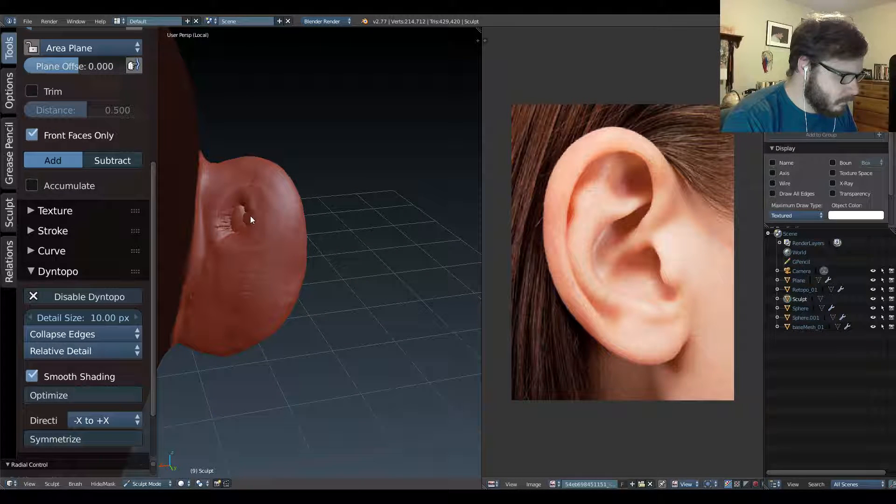
mouse_move(243, 225)
left_mouse_down()
mouse_move(232, 231)
mouse_move(249, 209)
left_mouse_up()
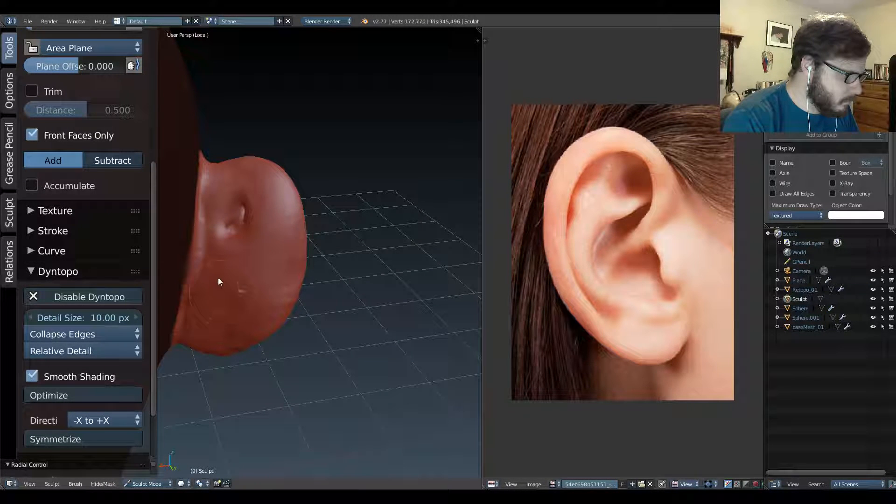
mouse_move(200, 317)
left_mouse_down()
mouse_move(220, 323)
mouse_move(222, 337)
mouse_move(199, 341)
left_mouse_up()
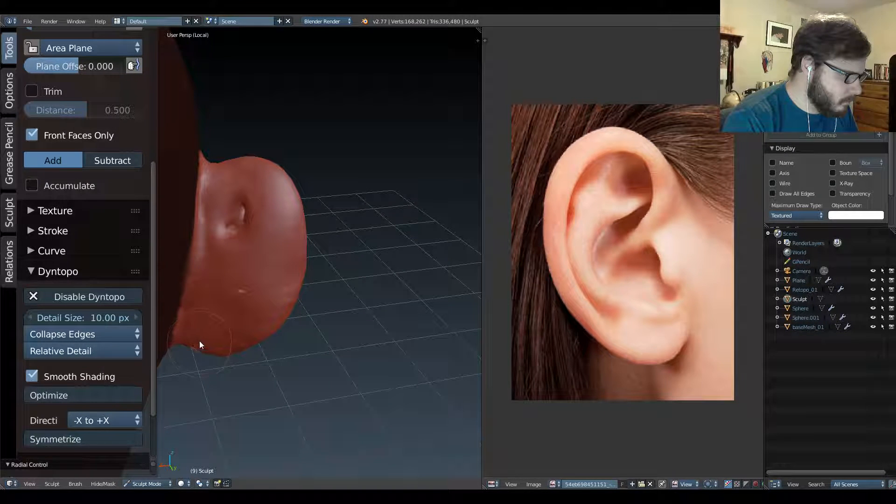
left_click_drag(266, 302, 276, 287)
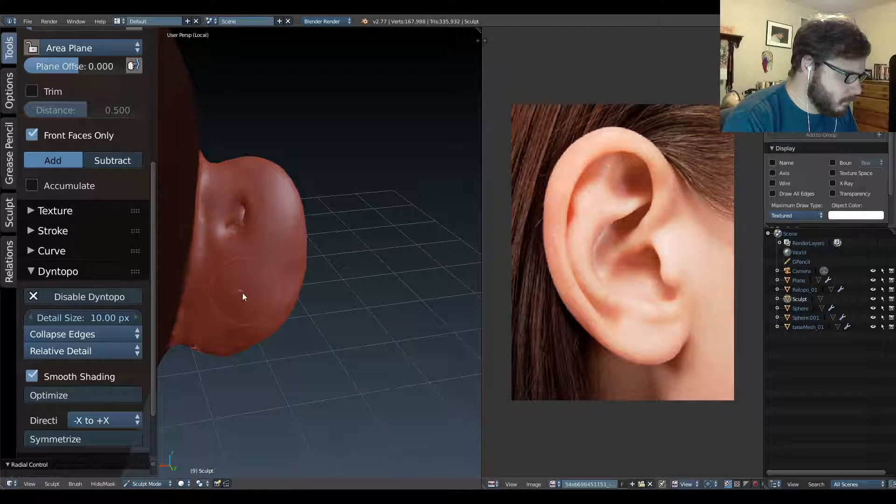
mouse_move(242, 292)
middle_mouse_down()
mouse_move(119, 214)
mouse_move(184, 226)
middle_mouse_up()
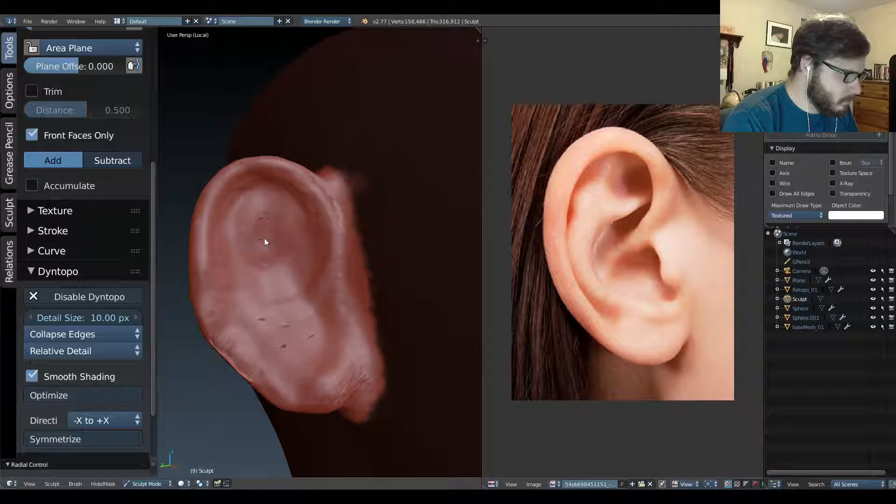
left_click_drag(264, 241, 260, 220)
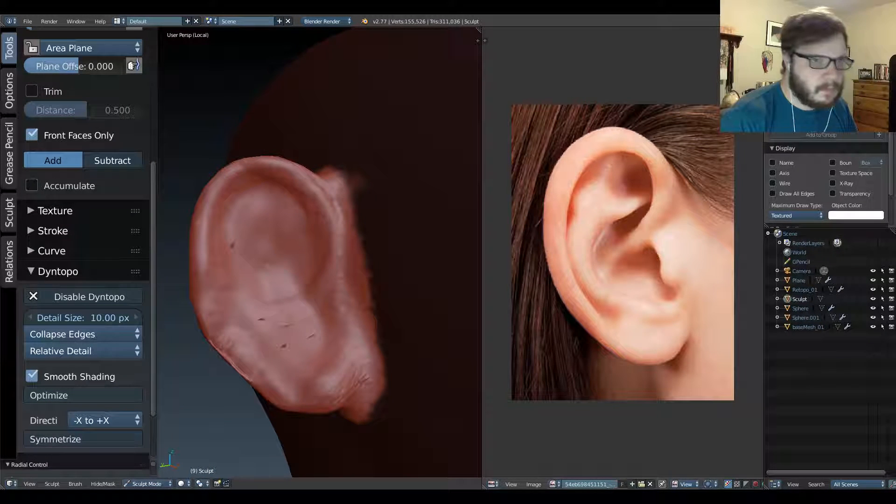
Turn on Wire and Draw All Edges in the Sculpt object's display settings.
scroll(791, 149, "down", 2)
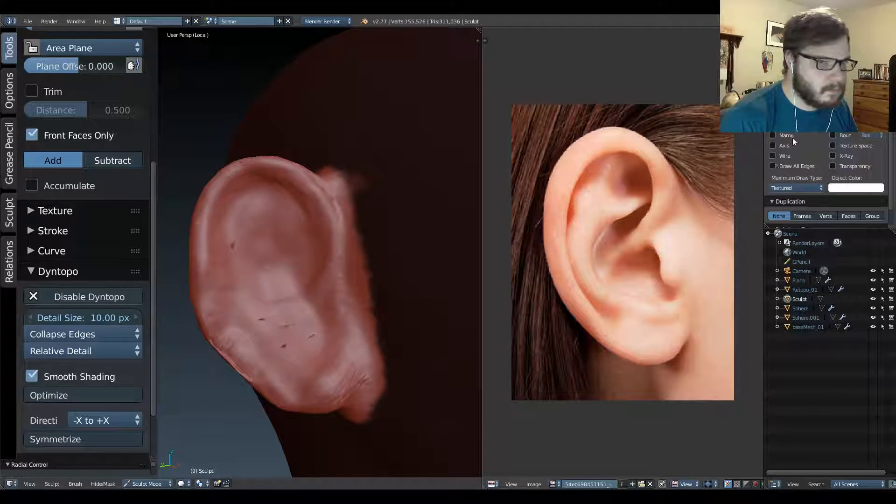
left_click(772, 155)
left_click(773, 166)
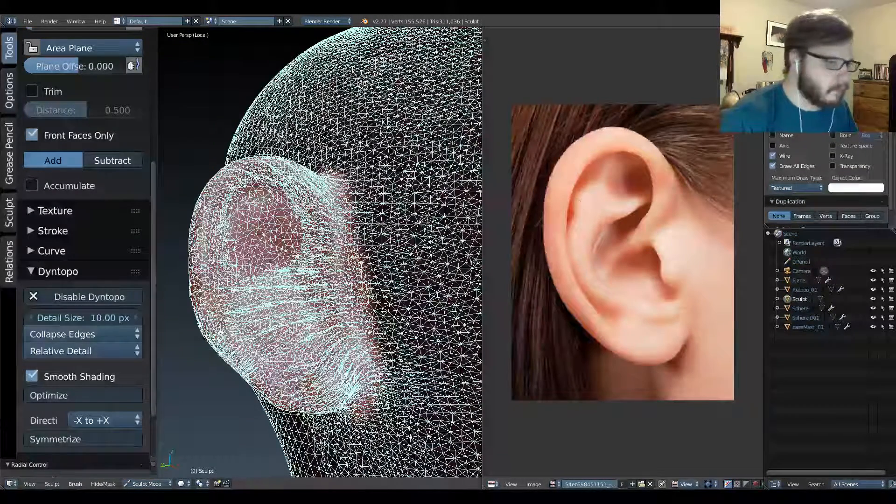
Brush over the inner ear from the upper hollow to the lobe to collapse and even out its dense mesh.
left_click_drag(278, 288, 292, 340)
mouse_move(251, 309)
left_mouse_down()
mouse_move(229, 261)
mouse_move(225, 219)
mouse_move(255, 190)
mouse_move(288, 225)
mouse_move(295, 280)
mouse_move(269, 264)
left_mouse_up()
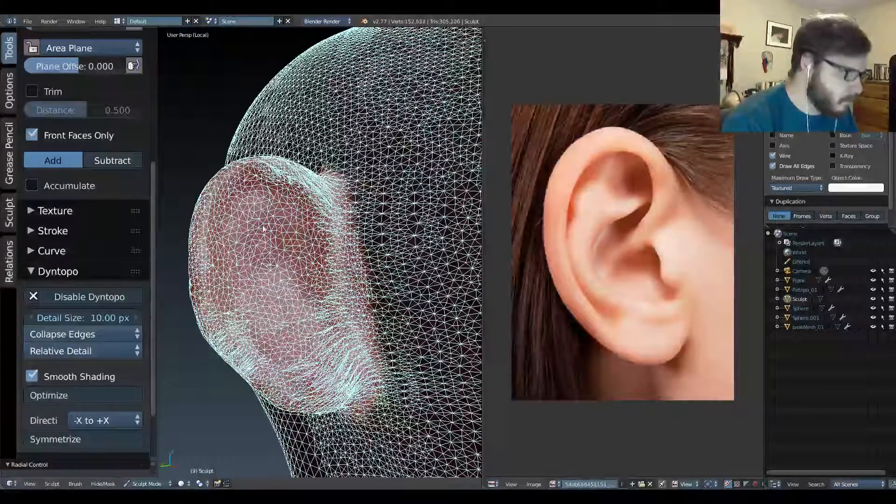
middle_click_drag(276, 255, 277, 281, "ctrl")
mouse_move(262, 276)
left_mouse_down()
mouse_move(261, 219)
mouse_move(290, 280)
mouse_move(276, 282)
left_mouse_up()
key("f")
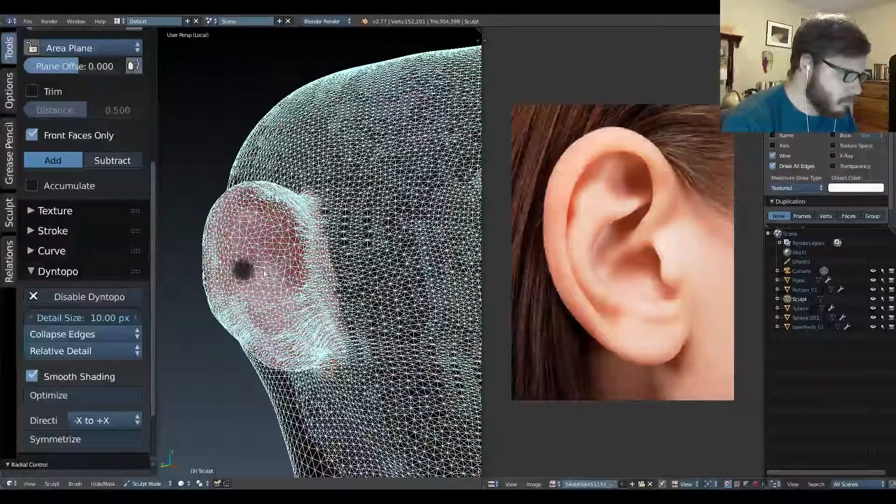
mouse_move(282, 323)
left_mouse_down()
mouse_move(296, 309)
mouse_move(284, 249)
left_mouse_up()
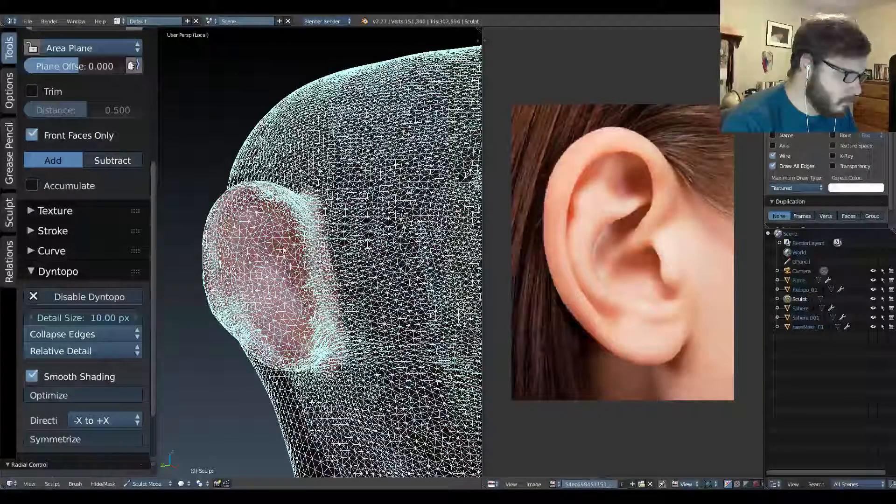
Raise the Dyntopo detail size to 19.30 px and brush over the back of the ear to simplify its mesh.
middle_click_drag(261, 239, 440, 278)
middle_click_drag(293, 290, 261, 267)
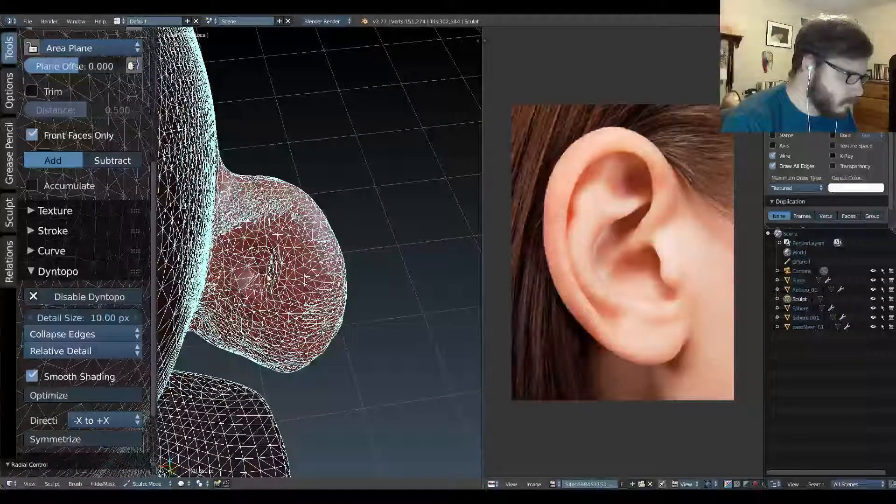
left_click_drag(84, 317, 124, 318)
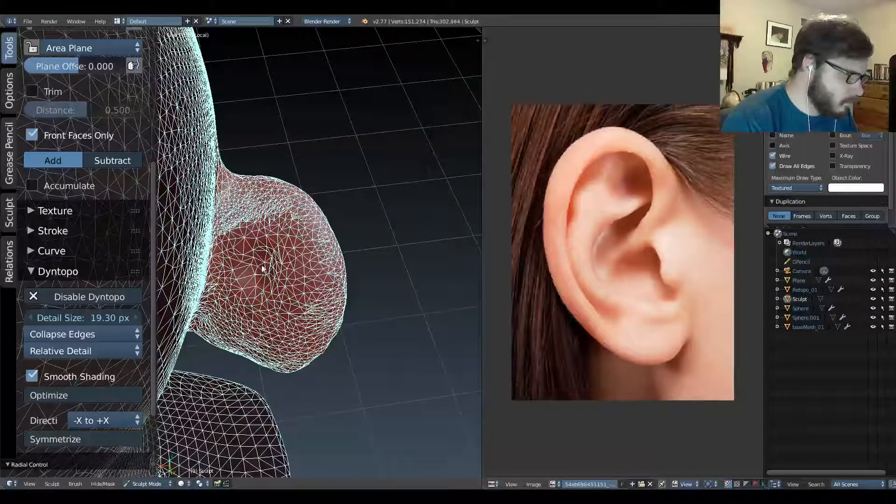
middle_click_drag(265, 274, 284, 252)
key("f")
left_click(305, 260)
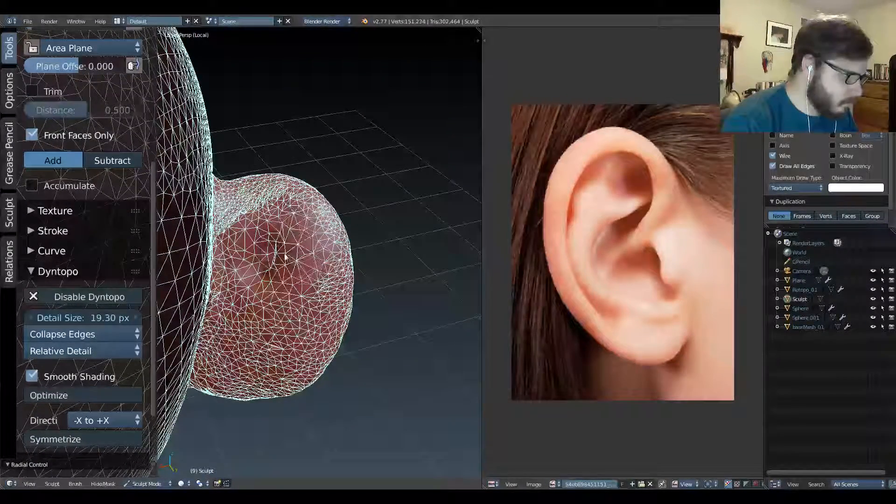
mouse_move(286, 256)
left_mouse_down()
mouse_move(270, 261)
mouse_move(298, 287)
left_mouse_up()
middle_click_drag(283, 306, 286, 281)
left_click_drag(289, 304, 276, 323)
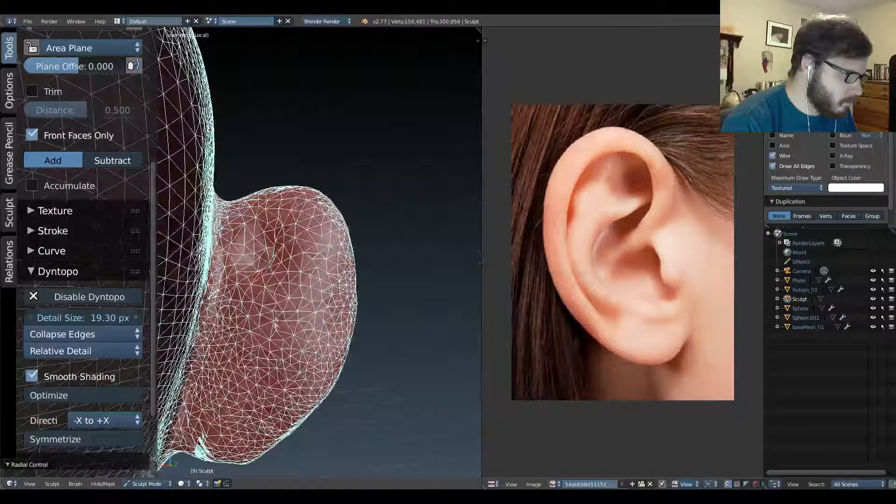
Examine the wireframe density across the face, around the eye and on the ear.
middle_click_drag(231, 428, 271, 321)
scroll(275, 299, "down", 4)
middle_click_drag(280, 262, 237, 195)
middle_click_drag(355, 243, 243, 252)
scroll(262, 252, "down", 4)
scroll(280, 252, "up", 3)
middle_click_drag(317, 261, 243, 271)
scroll(271, 199, "up", 8)
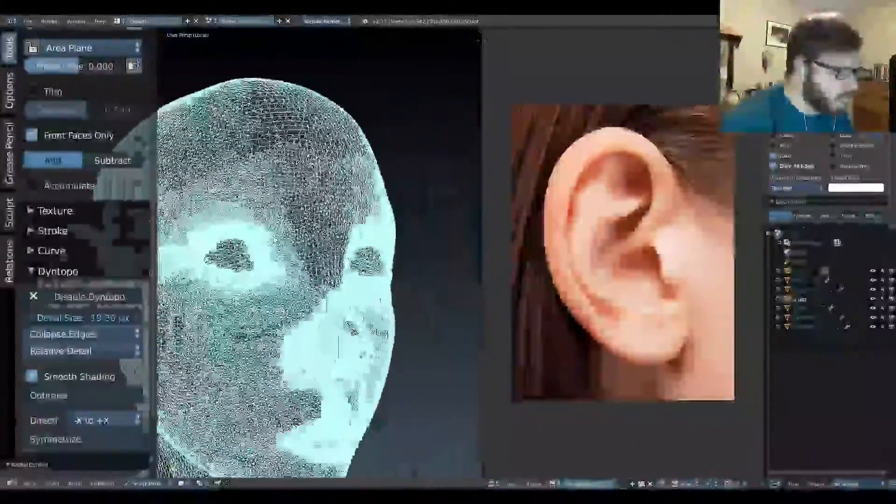
scroll(273, 199, "up", 2)
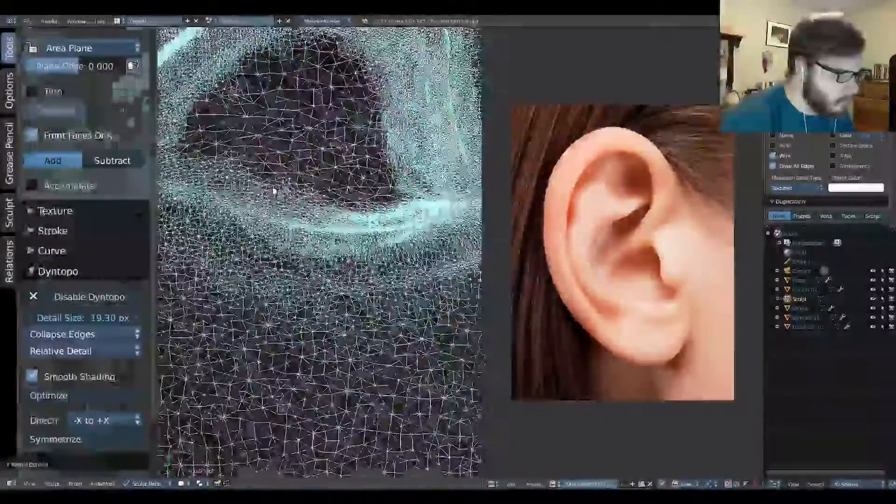
scroll(273, 198, "down", 9)
middle_click_drag(274, 198, 270, 219)
scroll(371, 293, "down", 2)
scroll(392, 280, "up", 4)
scroll(238, 198, "up", 2)
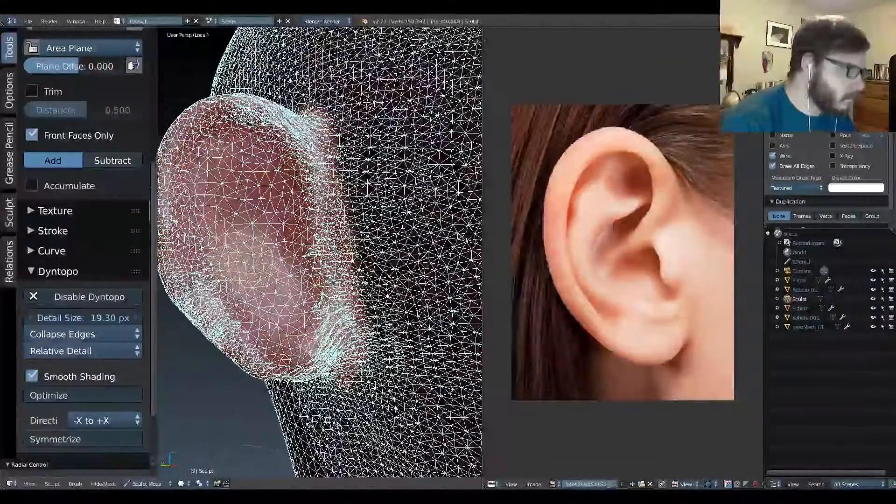
Brush over the lower inner ear to collapse its remaining dense mesh, and view the back of the ear.
left_click_drag(254, 270, 272, 306)
middle_click_drag(272, 306, 420, 303)
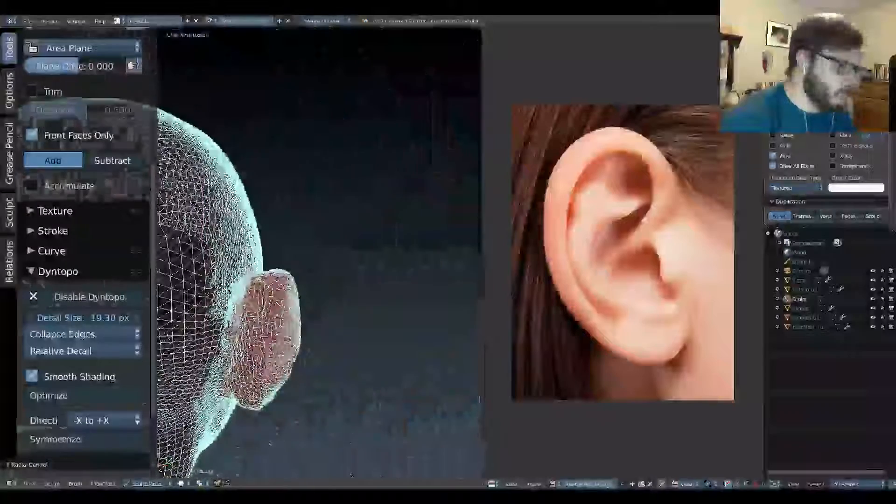
scroll(288, 266, "up", 3)
middle_click_drag(288, 266, 280, 219)
scroll(275, 227, "up", 1)
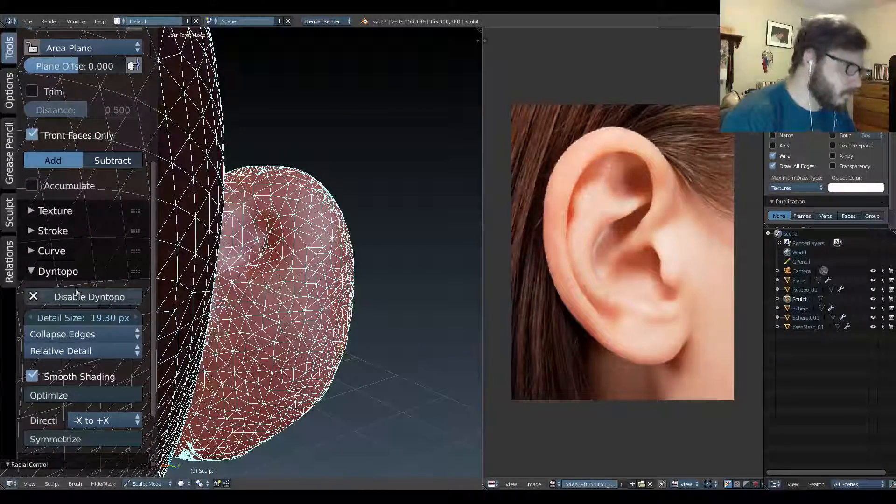
Set the Dyntopo refine method to Subdivide Edges with a 10 px detail size, and turn off the object's wire display.
left_click(99, 334)
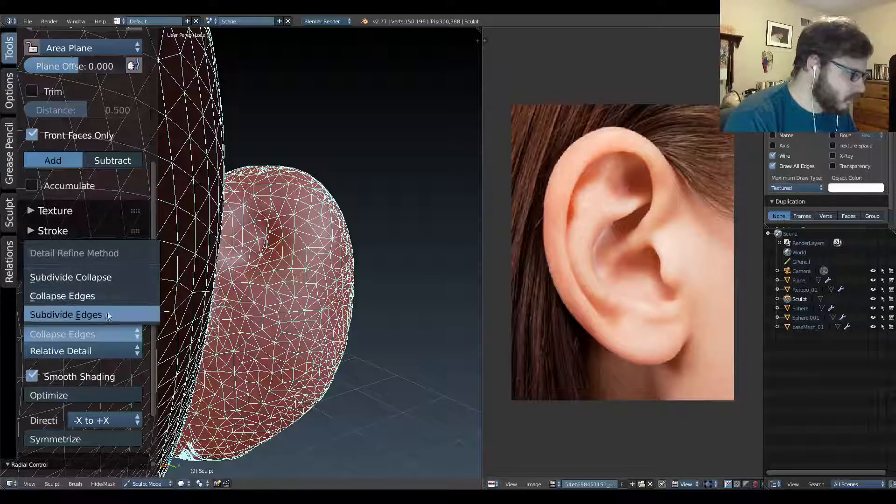
left_click(109, 314)
left_click(116, 319)
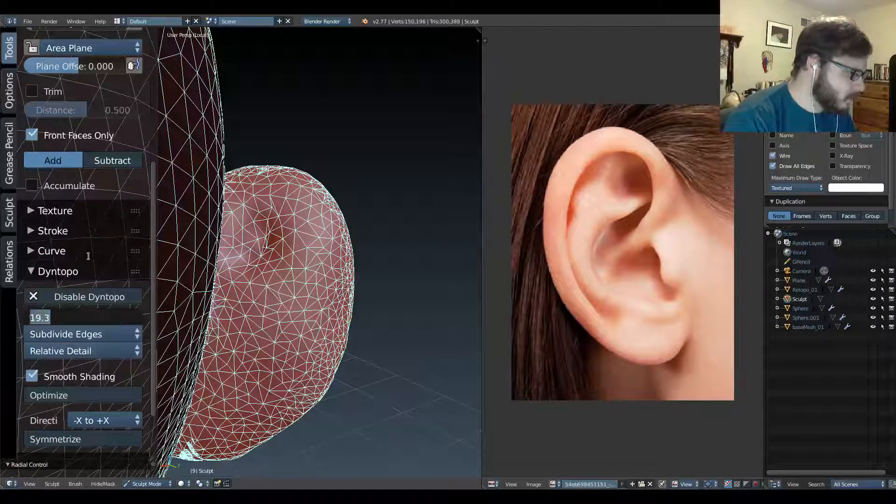
type("10")
key("Return")
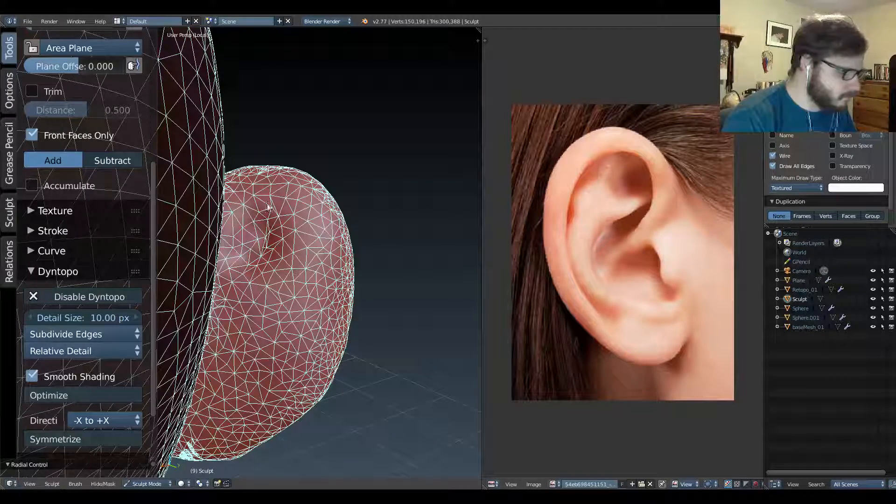
key("t")
left_click(773, 155)
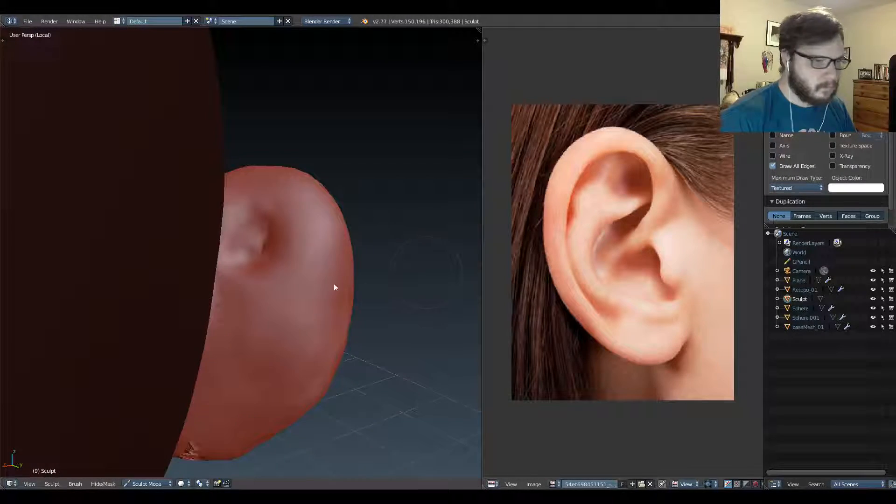
Show the sculpt tool shelf beside a close view of the hollow behind the ear, and narrow the shelf.
scroll(334, 284, "up", 3)
mouse_move(299, 218)
middle_mouse_down()
mouse_move(272, 278)
mouse_move(290, 344)
mouse_move(267, 322)
middle_mouse_up()
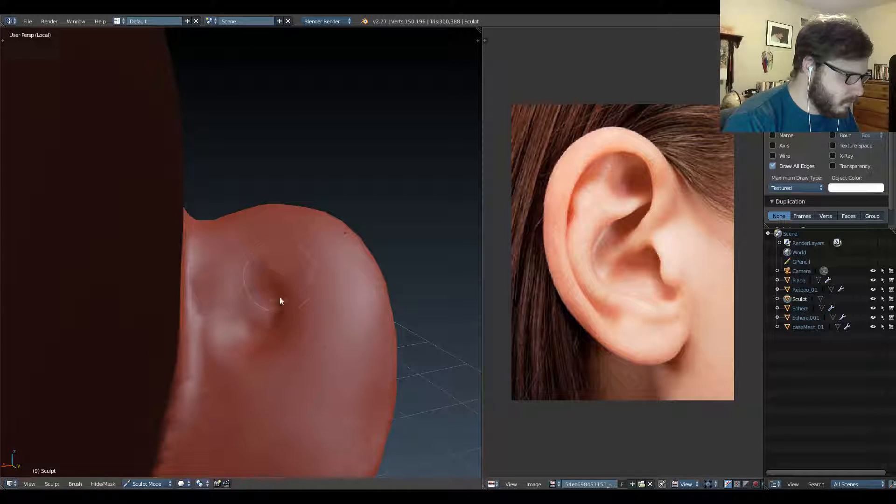
mouse_move(271, 307)
middle_mouse_down()
mouse_move(284, 353)
mouse_move(286, 442)
mouse_move(304, 341)
mouse_move(305, 204)
mouse_move(322, 340)
mouse_move(316, 294)
mouse_move(270, 214)
mouse_move(346, 206)
mouse_move(332, 198)
mouse_move(249, 272)
mouse_move(164, 268)
mouse_move(256, 236)
mouse_move(268, 272)
mouse_move(211, 286)
mouse_move(286, 346)
mouse_move(348, 336)
mouse_move(382, 362)
mouse_move(338, 279)
mouse_move(320, 304)
mouse_move(332, 285)
mouse_move(316, 285)
middle_mouse_up()
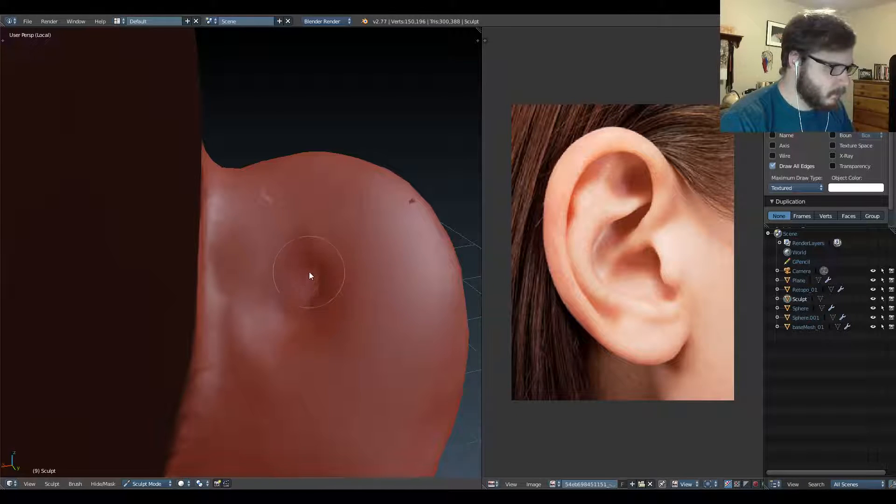
key("t")
scroll(112, 302, "up", 5)
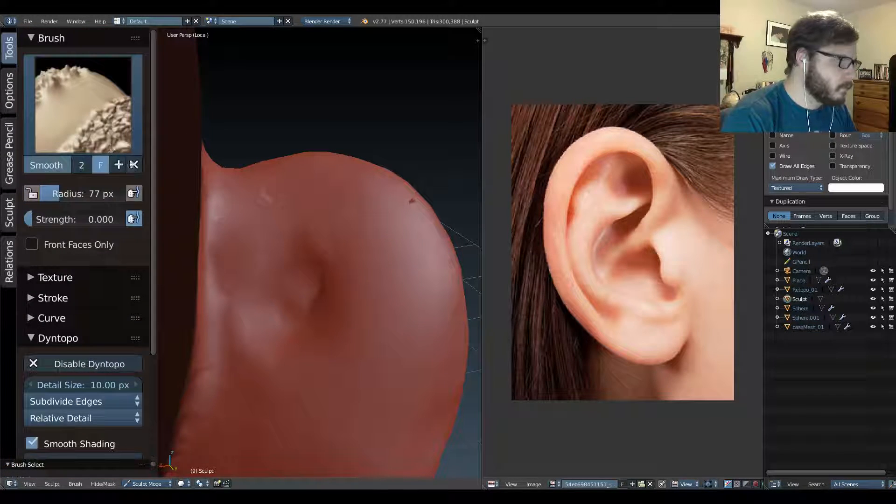
middle_click_drag(111, 302, 115, 174, "ctrl")
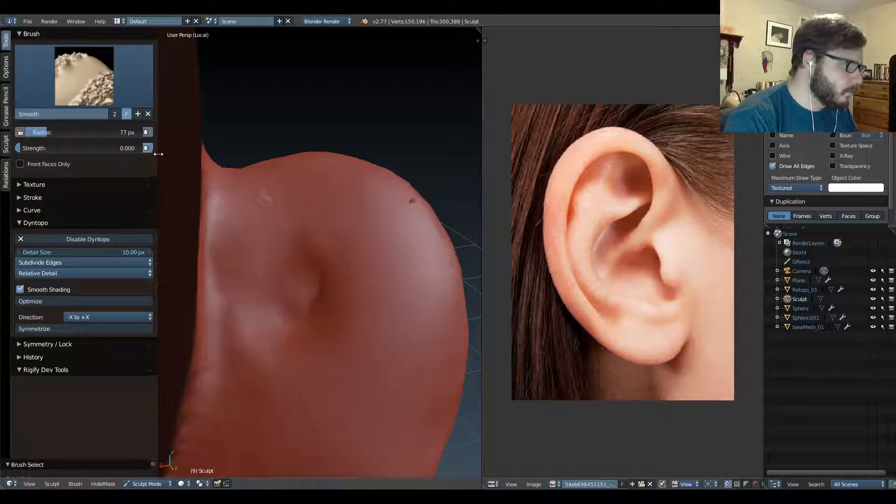
left_click_drag(157, 154, 101, 152)
Fill the hollow at the back of the ear with strokes of the Fill/Deepen brush.
left_click(73, 79)
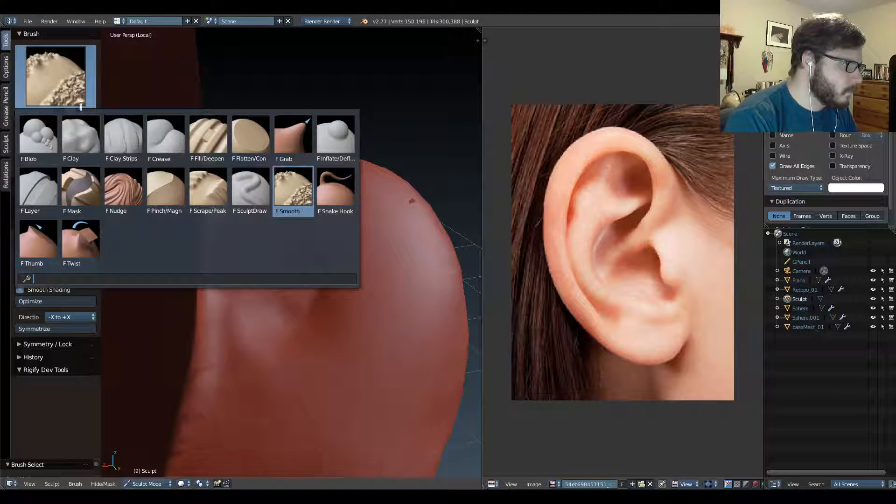
left_click(168, 135)
left_click_drag(290, 263, 309, 315)
middle_click_drag(308, 314, 314, 276)
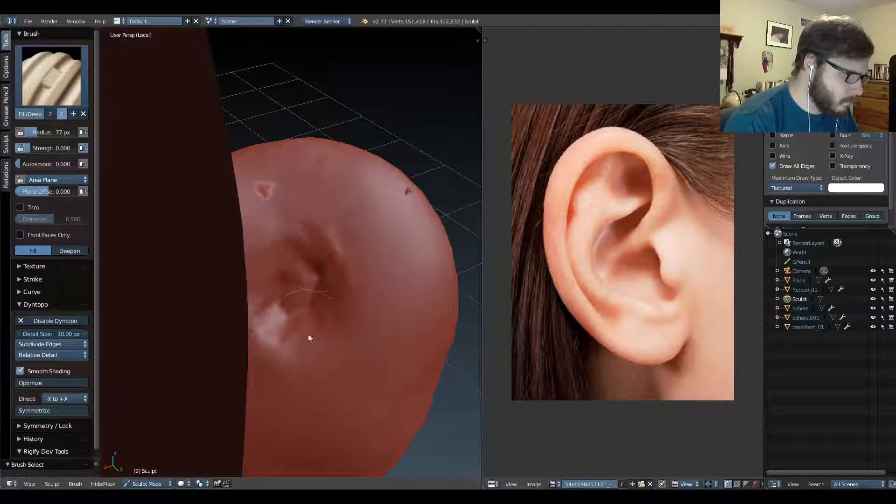
left_click_drag(306, 333, 299, 332)
mouse_move(302, 288)
middle_mouse_down()
mouse_move(288, 273)
mouse_move(290, 281)
mouse_move(269, 286)
middle_mouse_up()
Set the brush strength to 0.592 and smooth the filled area behind the ear with the Smooth brush.
key("shift+f")
left_click(251, 284)
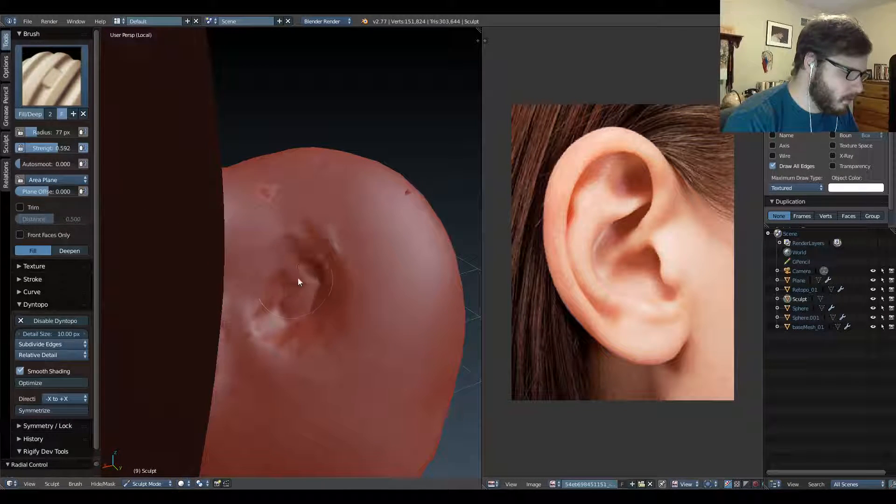
key("s")
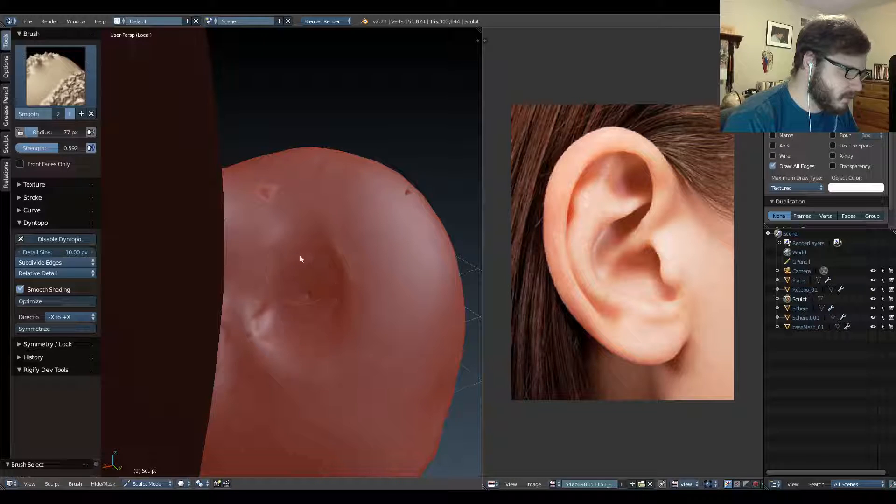
left_click_drag(300, 255, 262, 253)
left_click_drag(325, 205, 298, 230)
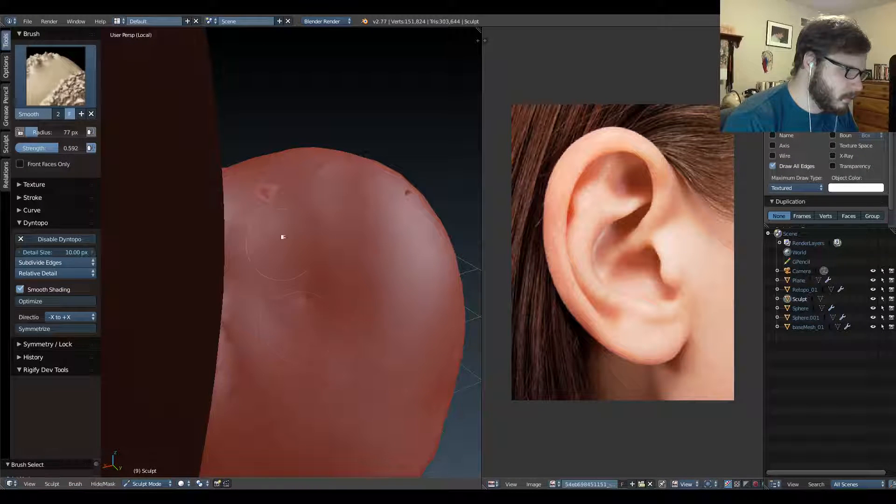
middle_click_drag(233, 210, 167, 231)
middle_click_drag(217, 289, 398, 316)
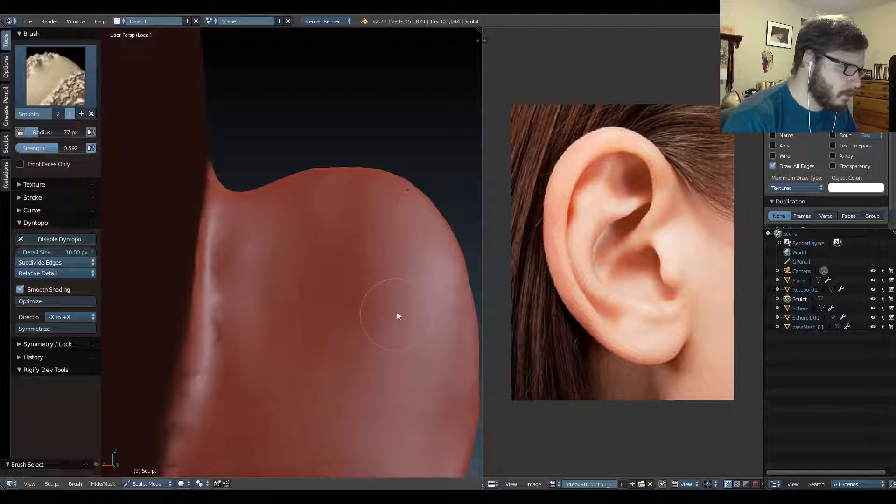
Set the Dyntopo refine method to Collapse Edges and clean up the small bumps behind the earlobe with the Clay brush.
middle_click_drag(225, 424, 303, 186)
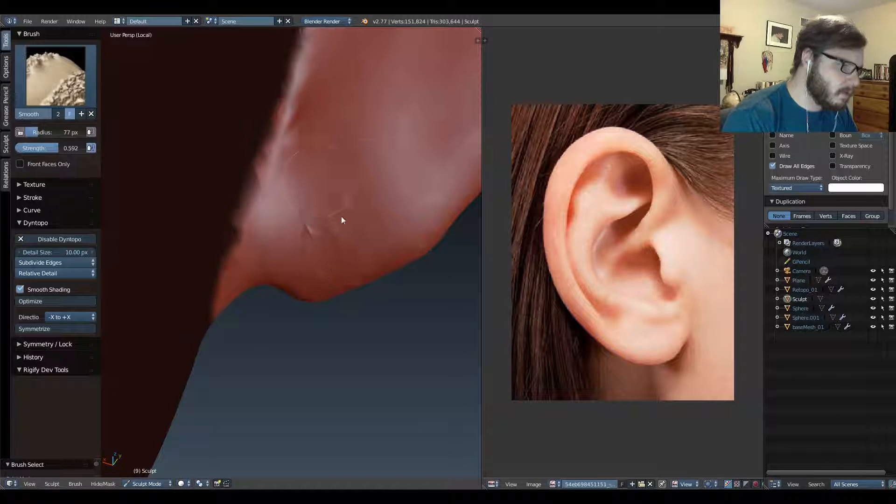
mouse_move(341, 220)
middle_mouse_down()
mouse_move(368, 195)
mouse_move(301, 191)
mouse_move(325, 213)
mouse_move(203, 167)
middle_mouse_up()
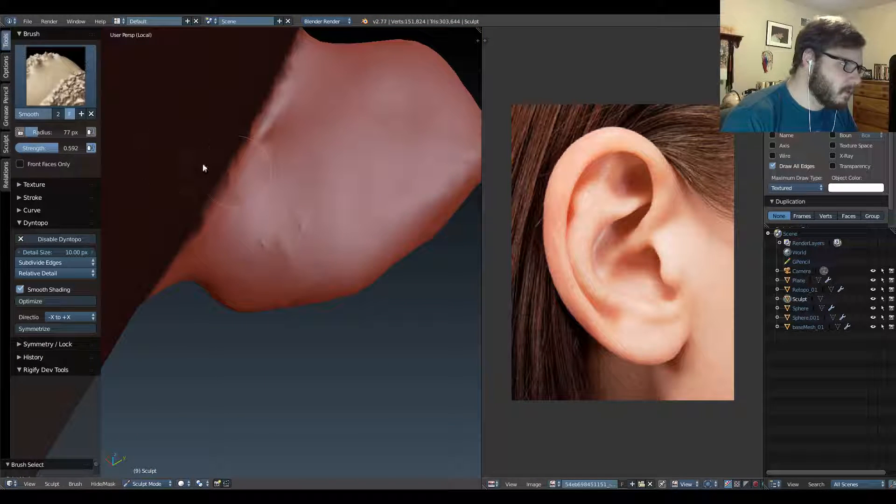
left_click(61, 261)
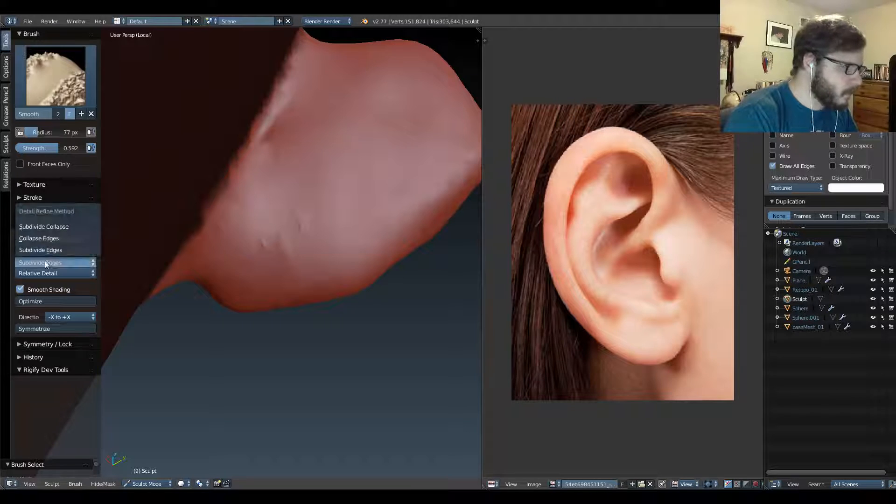
left_click(49, 242)
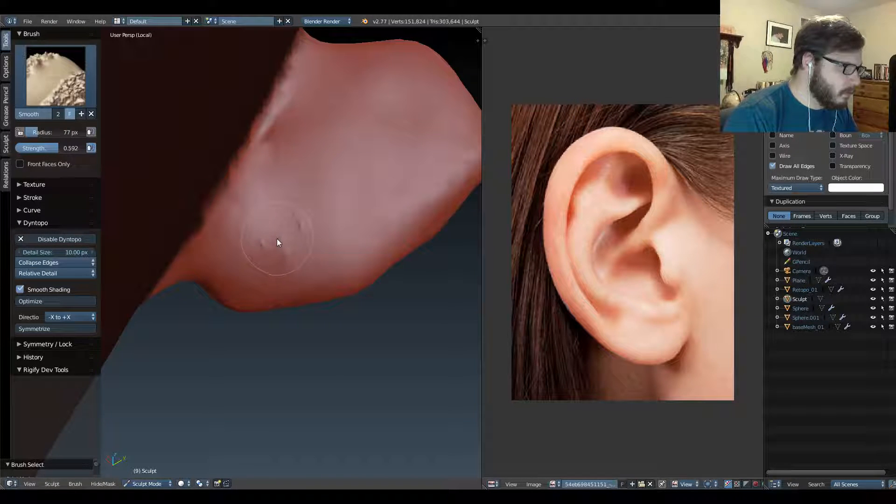
key("c")
left_click_drag(281, 245, 284, 229)
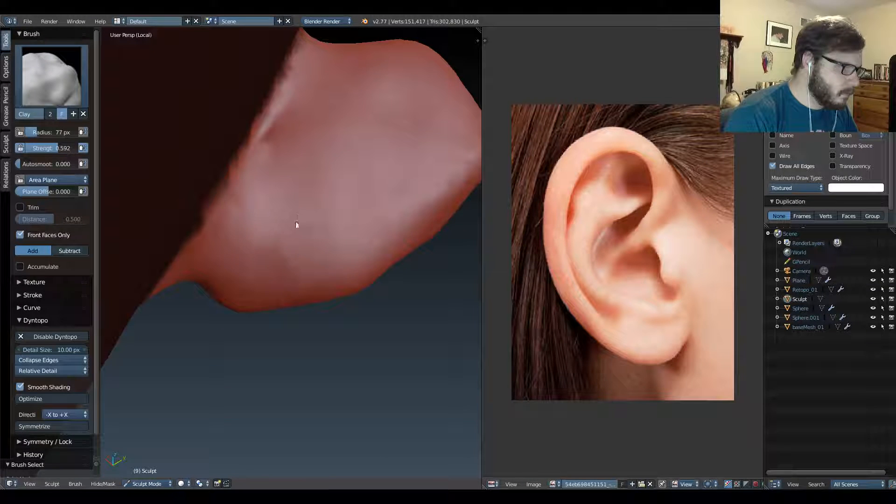
Brush Clay over the front of the earlobe, the lower rim and the inner ear to clean up and simplify the mesh.
mouse_move(206, 208)
middle_mouse_down()
mouse_move(224, 280)
mouse_move(307, 316)
middle_mouse_up()
left_click_drag(306, 316, 222, 240)
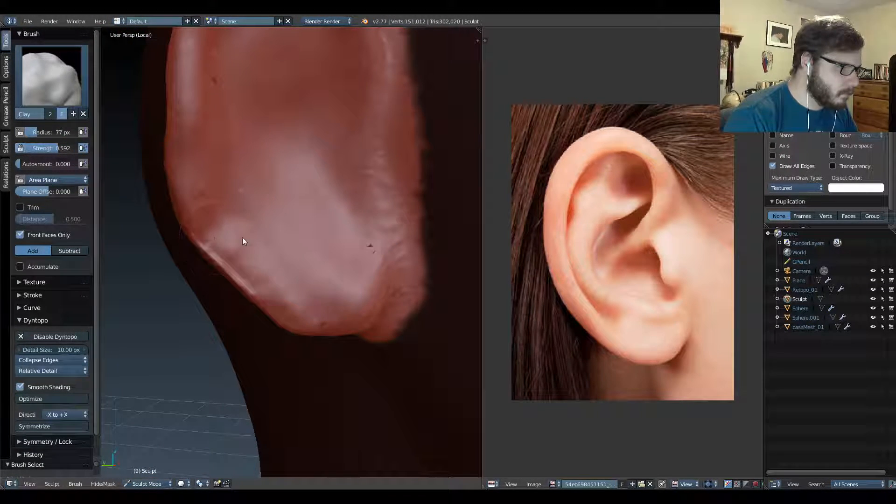
middle_click_drag(242, 237, 200, 151)
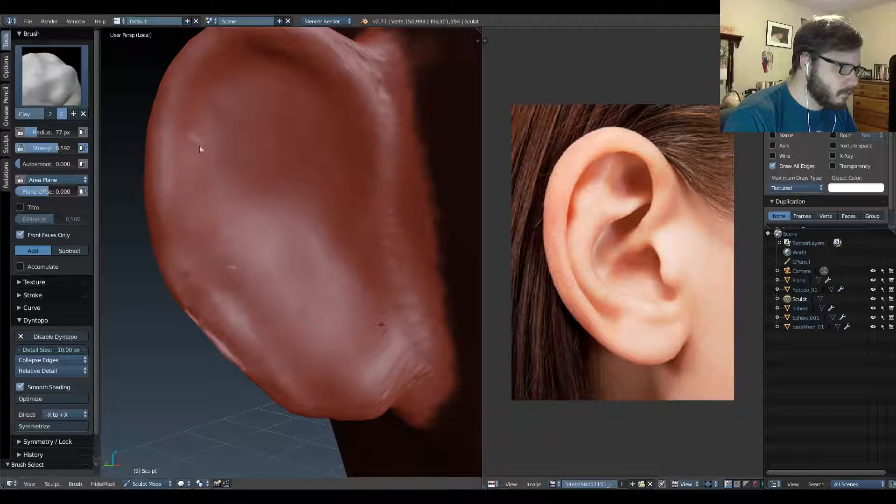
middle_click_drag(217, 213, 234, 266)
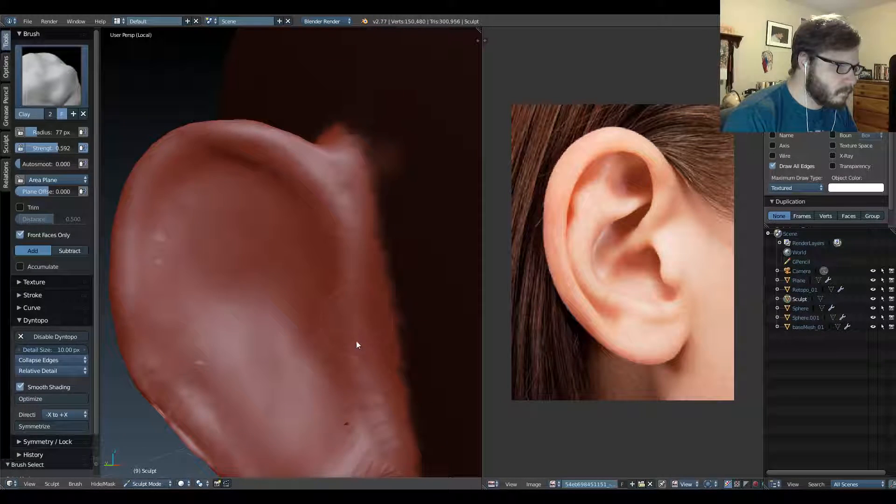
middle_click_drag(356, 344, 334, 240)
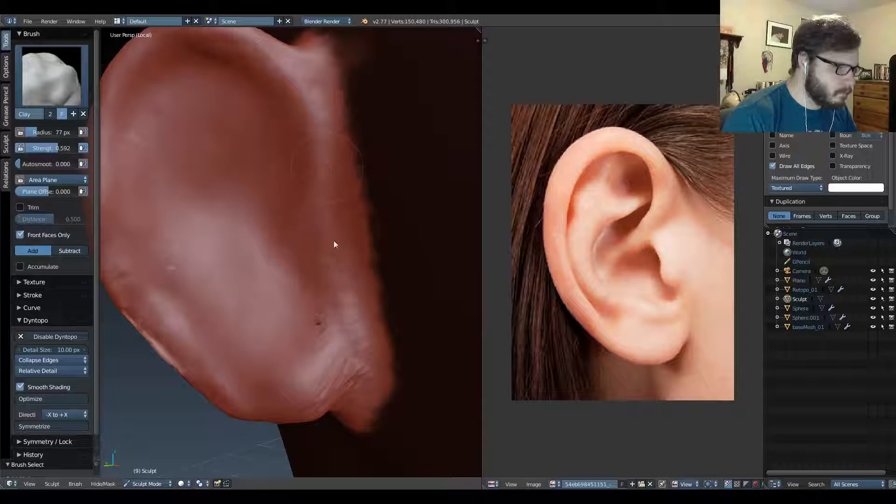
left_click_drag(335, 240, 335, 346)
middle_click_drag(315, 272, 362, 357)
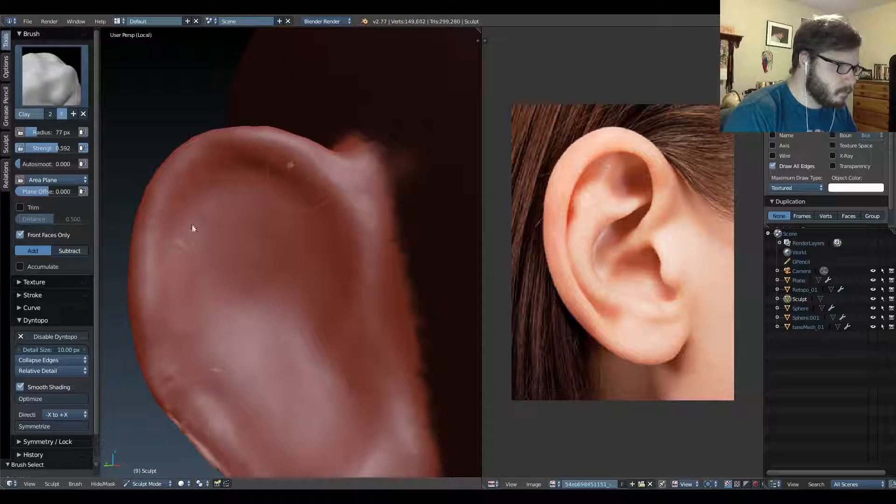
Inflate the upper front rim of the ear using the Inflate brush with a 103 px radius.
mouse_move(151, 156)
middle_mouse_down()
mouse_move(281, 229)
mouse_move(313, 194)
mouse_move(338, 268)
middle_mouse_up()
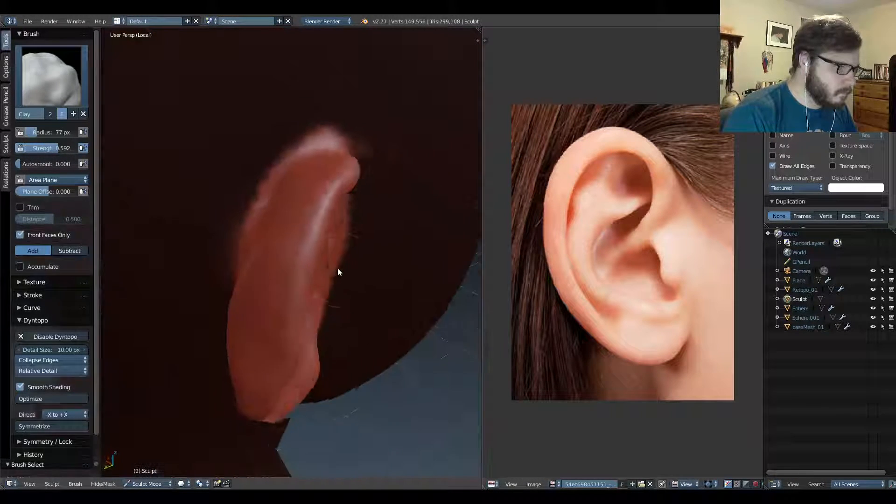
key("i")
middle_click_drag(326, 238, 312, 208)
key("f")
left_click(342, 231)
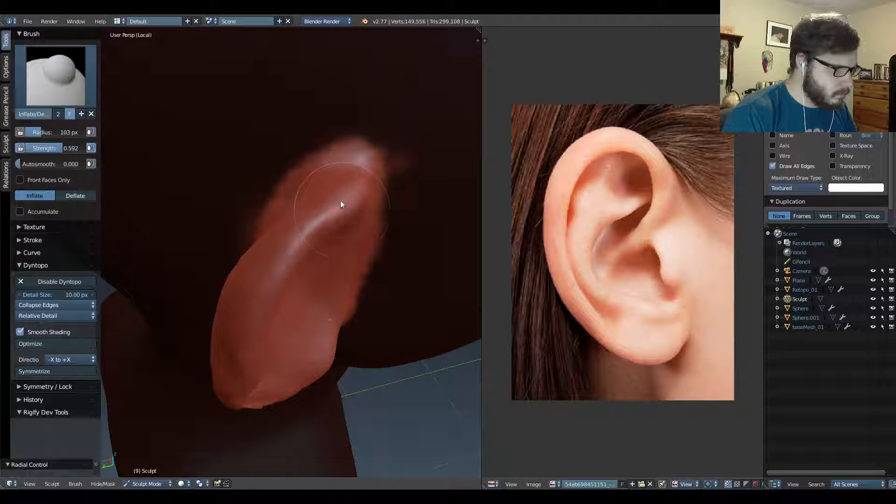
left_click_drag(340, 201, 332, 202)
middle_click_drag(272, 281, 282, 250)
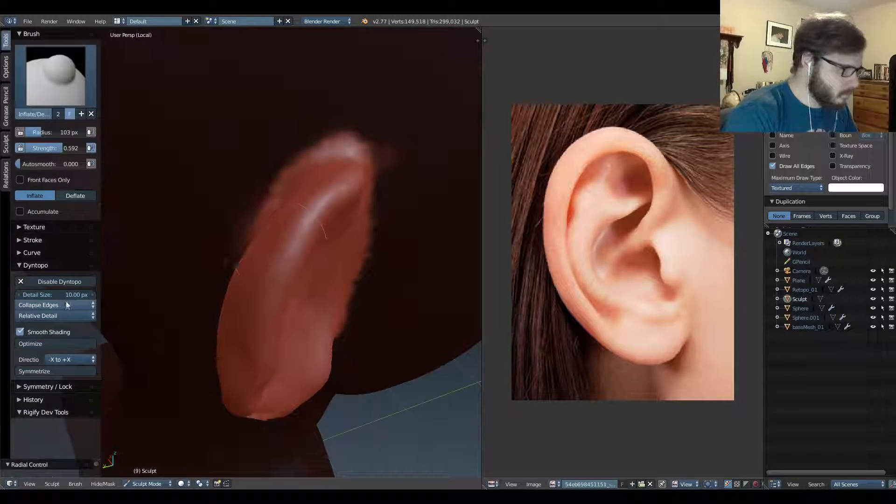
Set the Dyntopo detail size to 7.5 px and inflate the lower outer rim of the ear.
left_click(56, 295)
type("7.5")
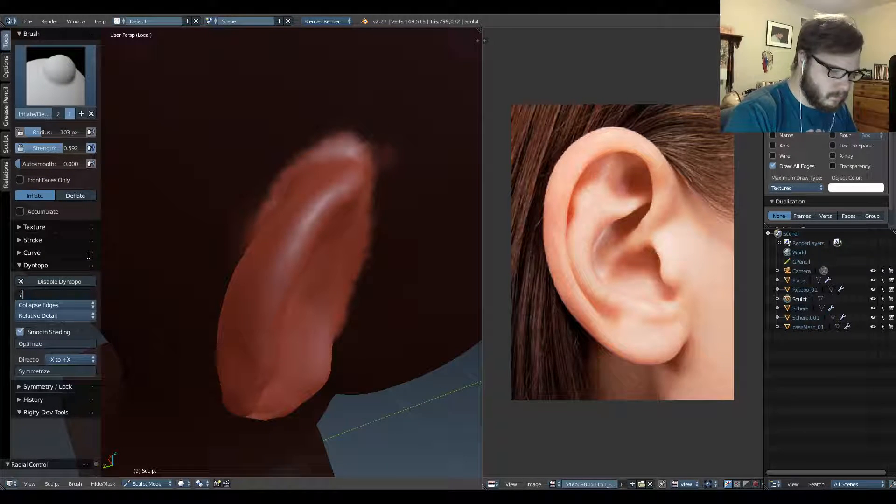
key("Return")
middle_click_drag(272, 166, 316, 194)
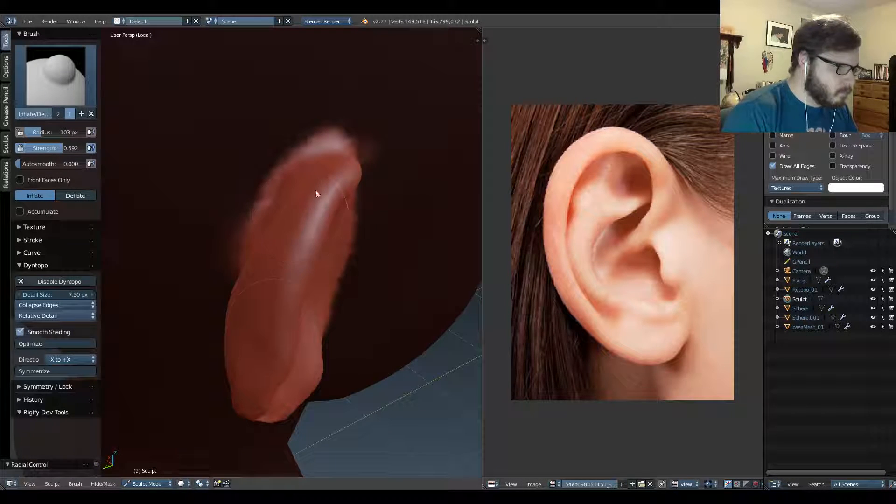
middle_click_drag(271, 309, 242, 231)
mouse_move(229, 294)
left_mouse_down()
mouse_move(217, 254)
mouse_move(231, 276)
left_mouse_up()
Smooth the dents on the ear's lower outer rim and brush along the edge towards the earlobe.
middle_click_drag(210, 317, 228, 332)
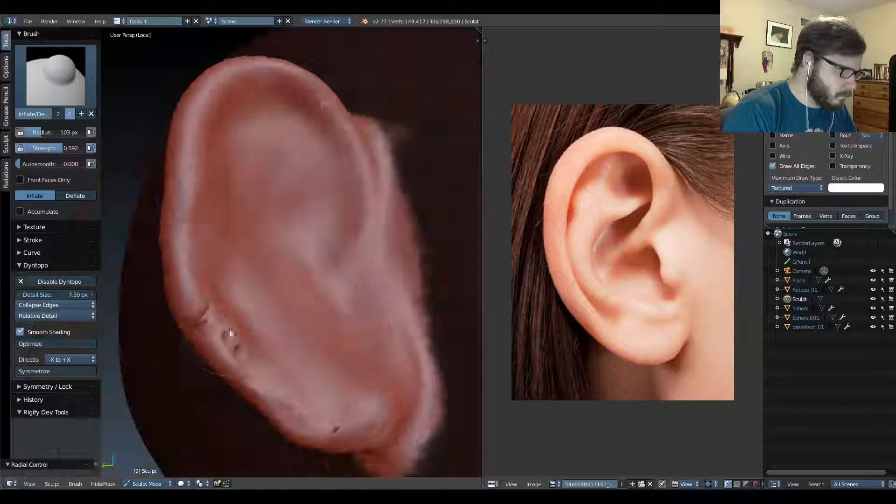
left_click_drag(228, 332, 209, 321, "shift")
mouse_move(230, 350)
middle_mouse_down()
mouse_move(284, 326)
mouse_move(260, 252)
mouse_move(223, 315)
middle_mouse_up()
left_click_drag(257, 324, 321, 333)
Build up the ridge in front of the lower inner ear with the Clay brush, reducing its radius to 59 px.
middle_click_drag(321, 333, 210, 284)
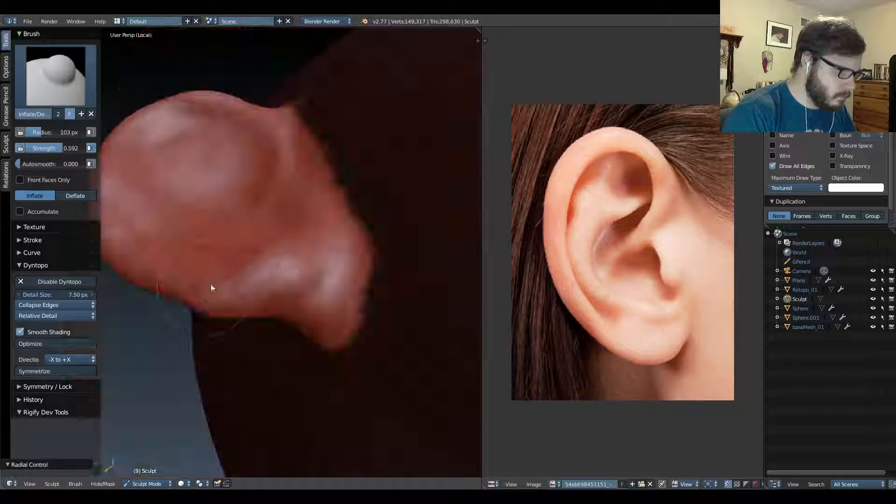
middle_click_drag(266, 282, 294, 340)
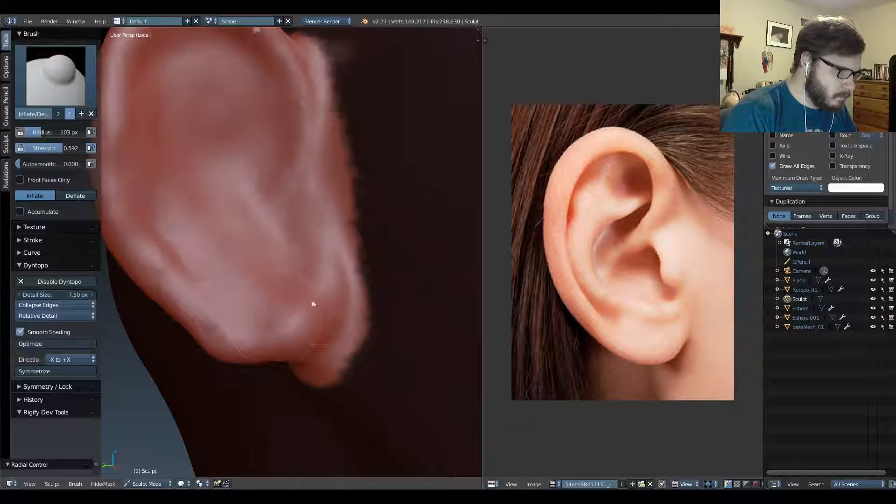
key("c")
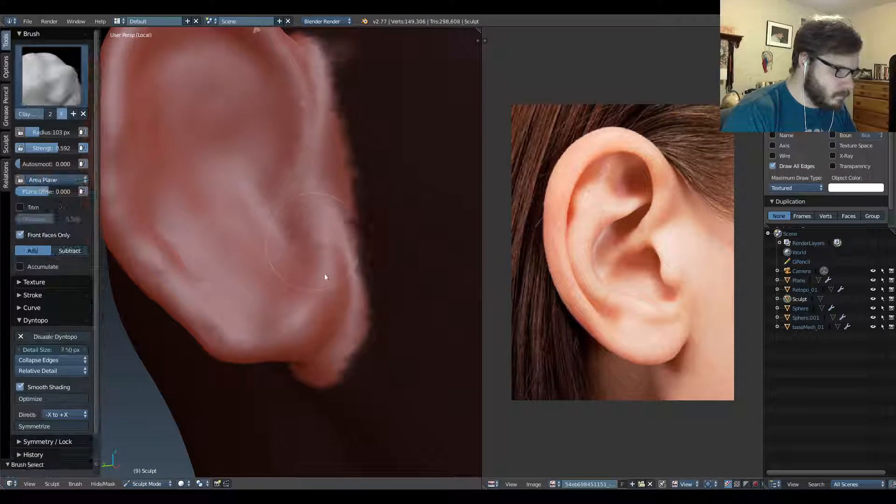
key("f")
left_click(300, 238)
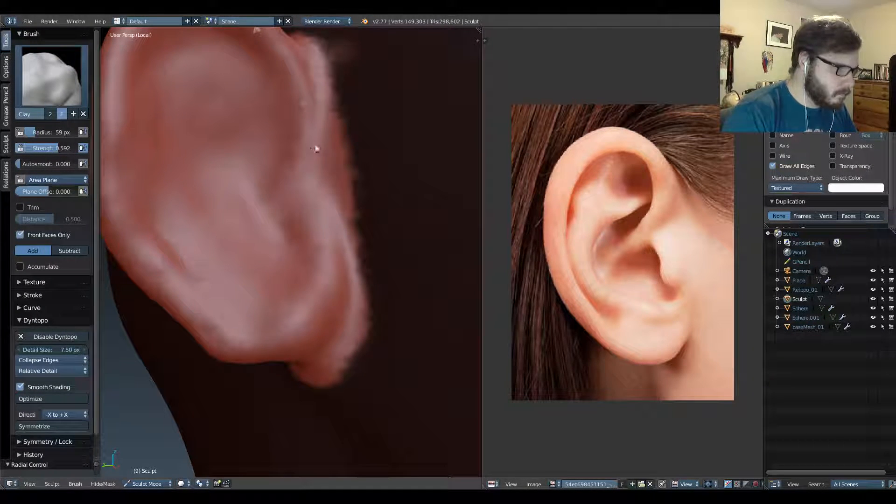
Switch to the Clay Strips brush with strength 0.901 and a 28 px radius for detailing the ear opening.
key("3")
key("shift+f")
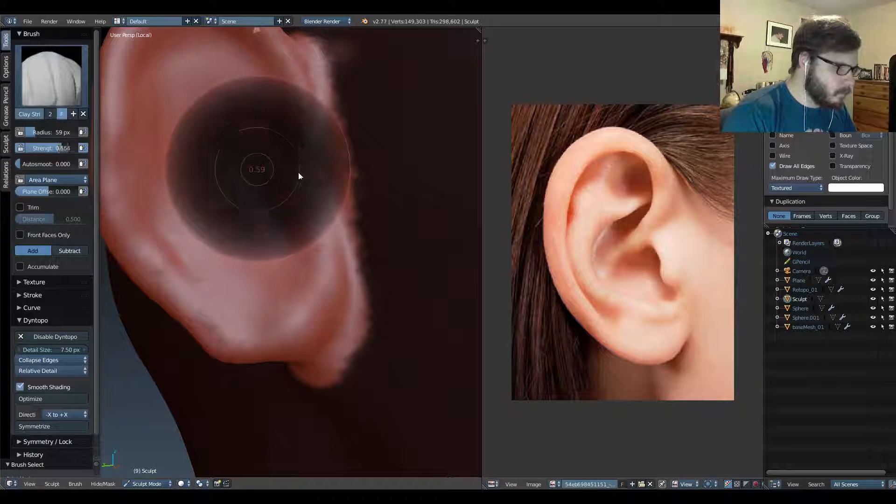
left_click(300, 156)
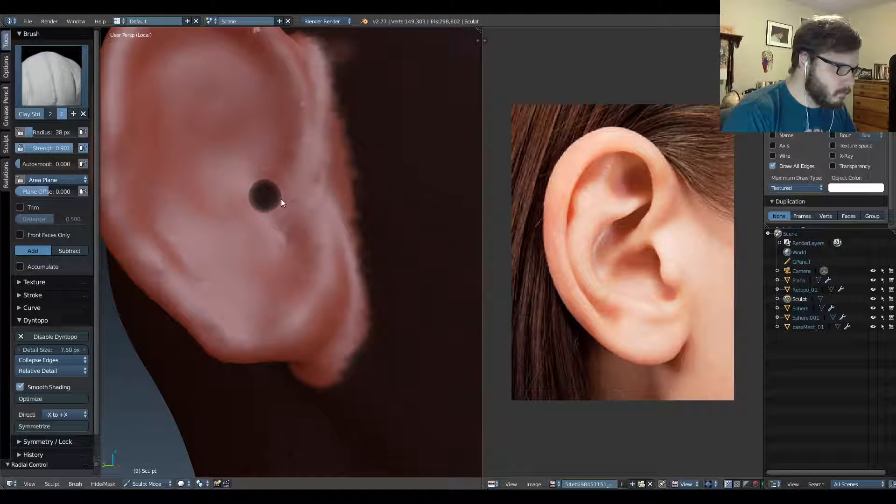
left_click(273, 205)
mouse_move(223, 239)
middle_mouse_down()
mouse_move(293, 283)
mouse_move(326, 245)
middle_mouse_up()
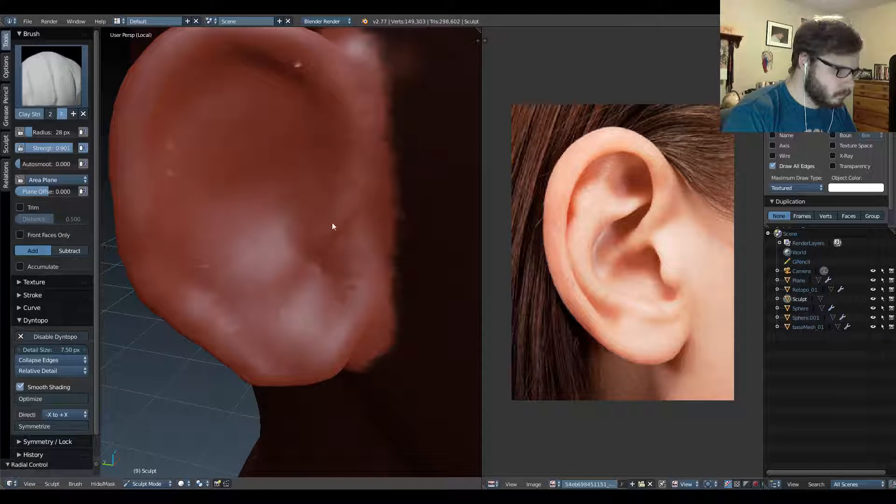
Switch to the SculptDraw brush with a 47 px radius and sculpt the front edge of the ear opening.
key("x")
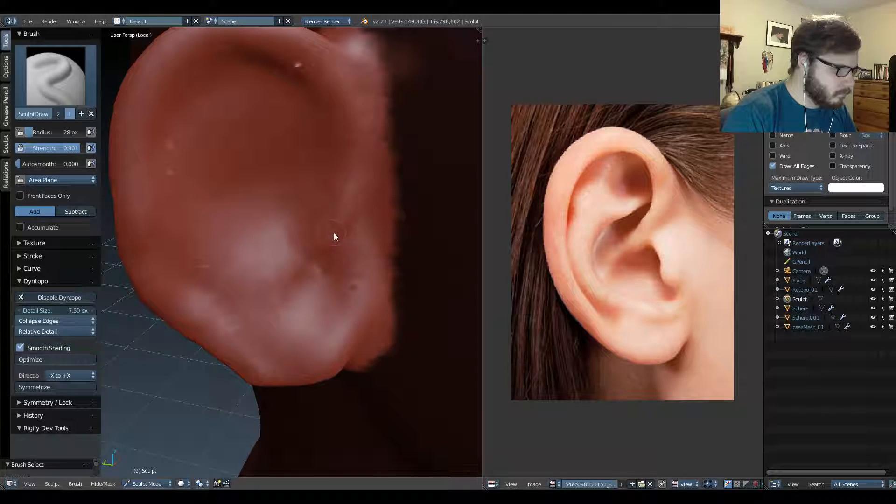
key("f")
left_click(343, 225)
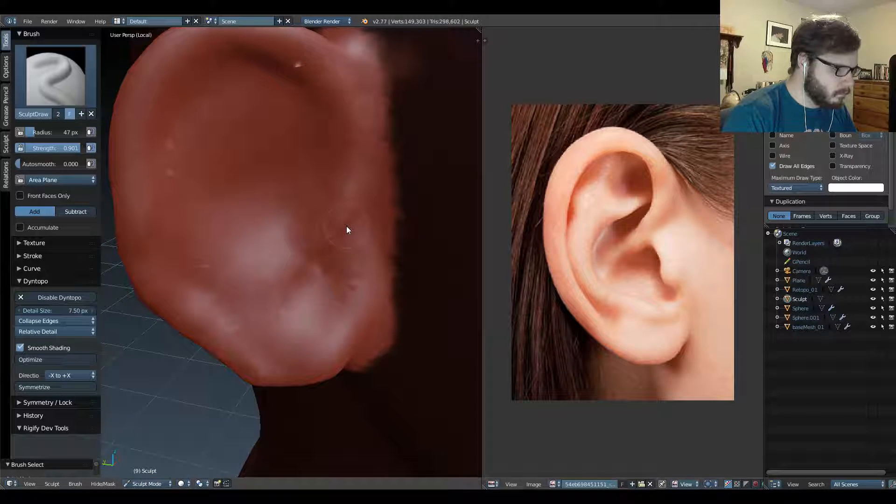
left_click(72, 80)
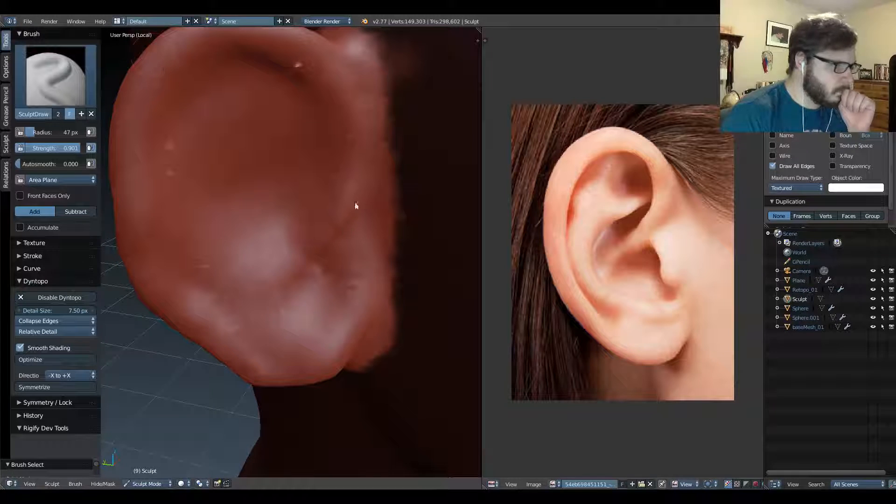
mouse_move(267, 276)
middle_mouse_down()
mouse_move(276, 223)
mouse_move(291, 207)
middle_mouse_up()
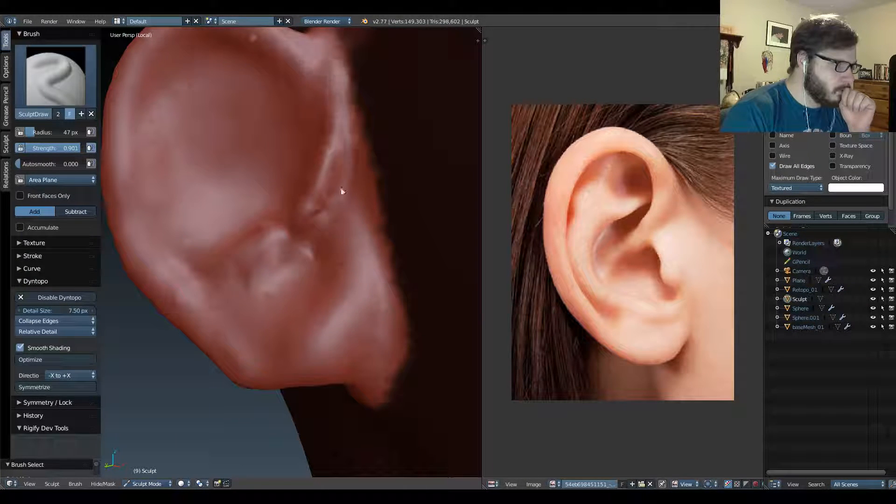
mouse_move(330, 136)
middle_mouse_down()
mouse_move(343, 152)
mouse_move(356, 220)
mouse_move(337, 175)
mouse_move(287, 310)
mouse_move(318, 266)
middle_mouse_up()
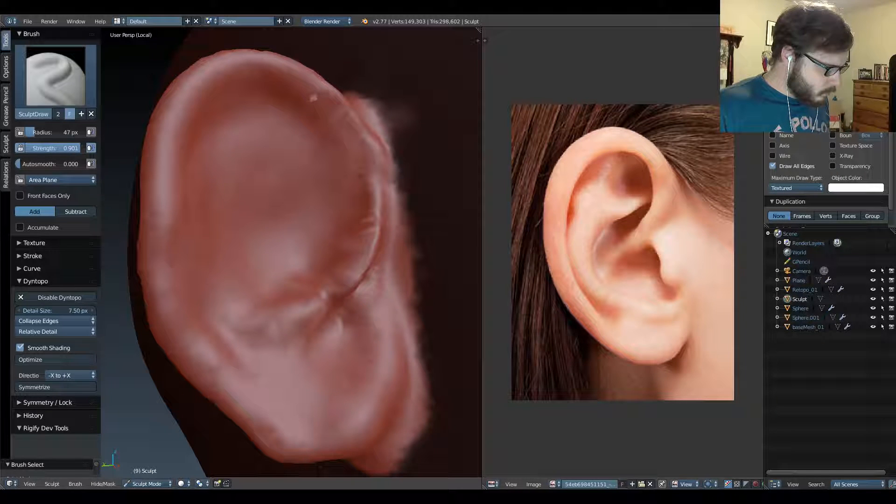
Switch to the browser, pause the Journey OST video on YouTube and return to Blender.
key("alt+Tab")
key("space")
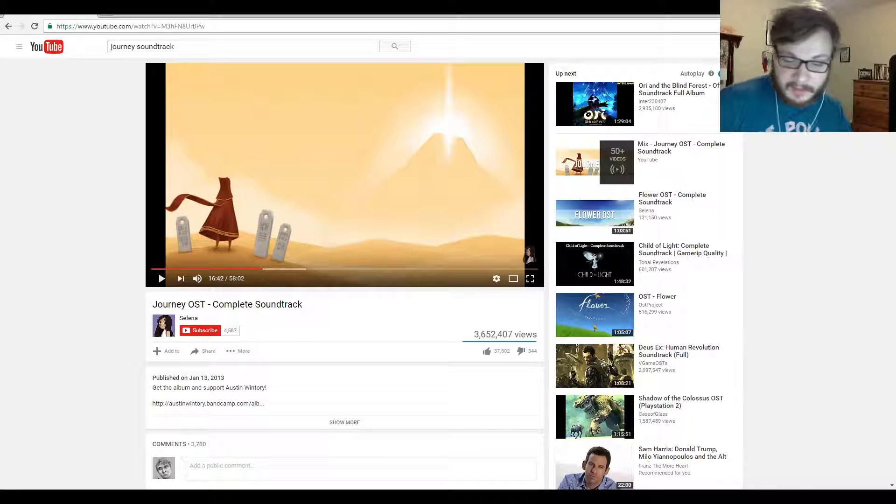
key("alt+Tab")
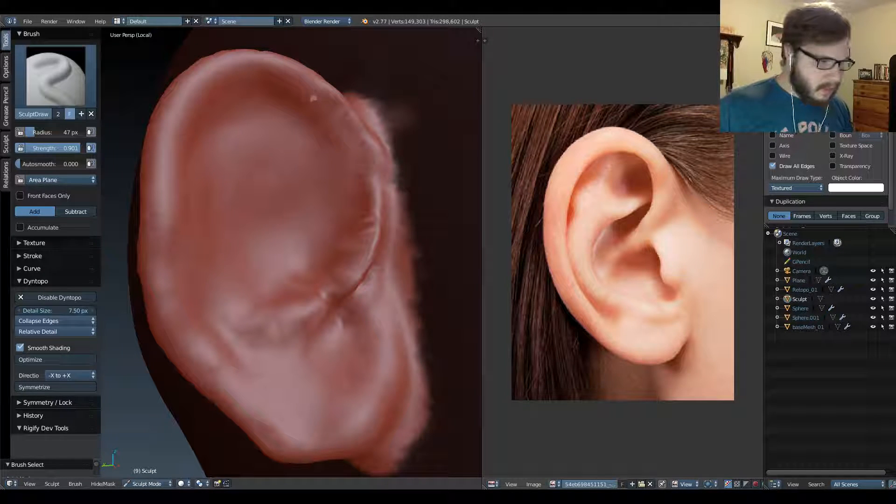
Build up the front wall of the ear opening just above the lower inner fold with the SculptDraw brush.
mouse_move(416, 170)
middle_mouse_down()
mouse_move(356, 175)
mouse_move(374, 198)
middle_mouse_up()
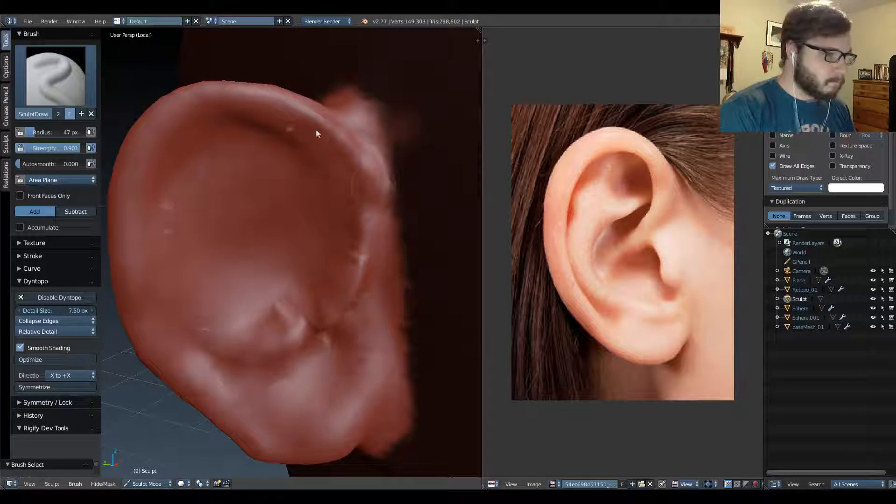
mouse_move(362, 242)
middle_mouse_down()
mouse_move(366, 220)
mouse_move(374, 251)
mouse_move(340, 254)
middle_mouse_up()
mouse_move(260, 302)
middle_mouse_down()
mouse_move(363, 249)
mouse_move(364, 239)
mouse_move(335, 241)
mouse_move(386, 244)
mouse_move(332, 248)
mouse_move(349, 229)
mouse_move(345, 262)
mouse_move(410, 286)
mouse_move(421, 265)
mouse_move(378, 276)
mouse_move(342, 254)
mouse_move(376, 246)
middle_mouse_up()
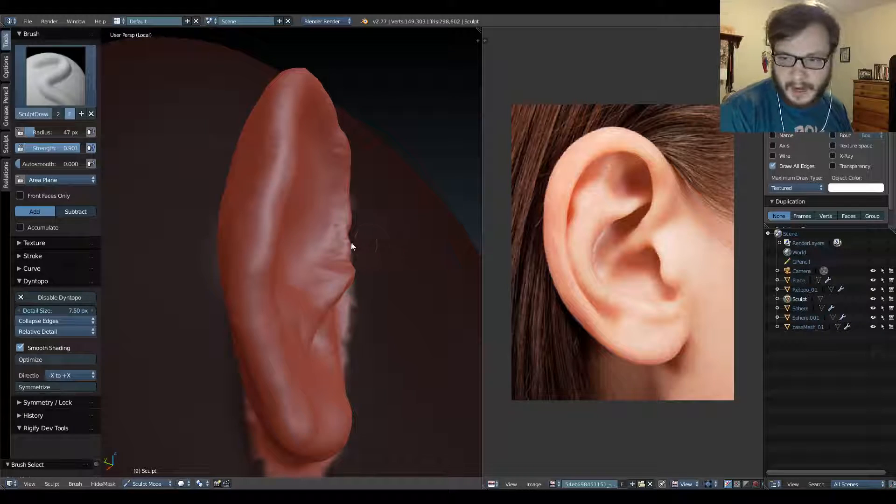
mouse_move(314, 207)
middle_mouse_down()
mouse_move(293, 226)
mouse_move(254, 236)
middle_mouse_up()
mouse_move(299, 268)
middle_mouse_down()
mouse_move(276, 282)
mouse_move(292, 286)
middle_mouse_up()
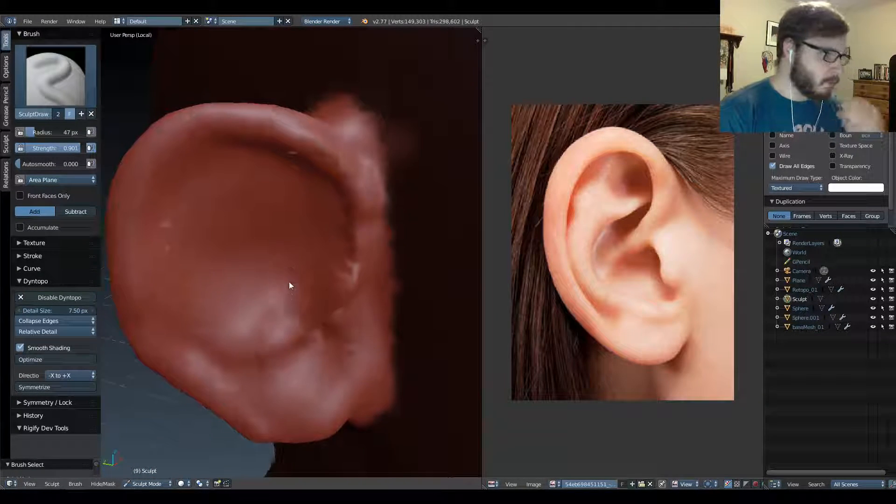
mouse_move(300, 232)
middle_mouse_down()
mouse_move(324, 196)
mouse_move(320, 224)
mouse_move(278, 202)
mouse_move(352, 178)
middle_mouse_up()
left_click_drag(343, 244, 338, 265)
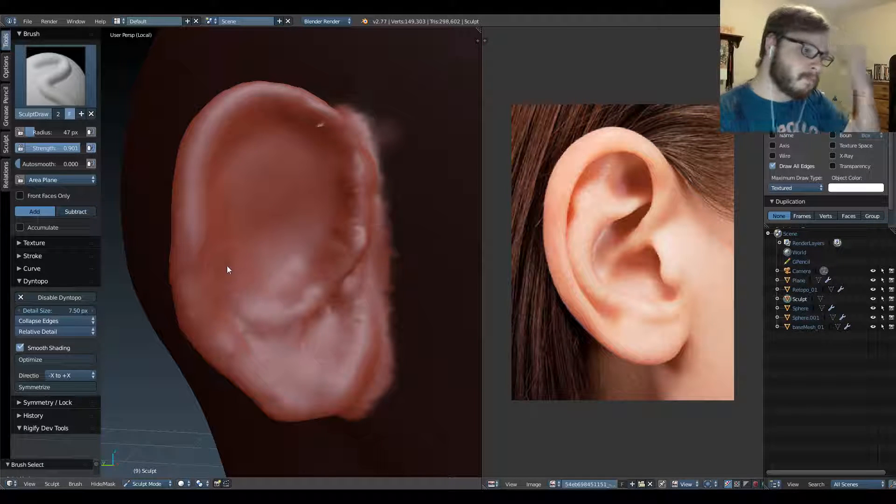
Draw along the inside of the upper front rim and smooth the fold below the ear opening.
middle_click_drag(308, 116, 293, 124)
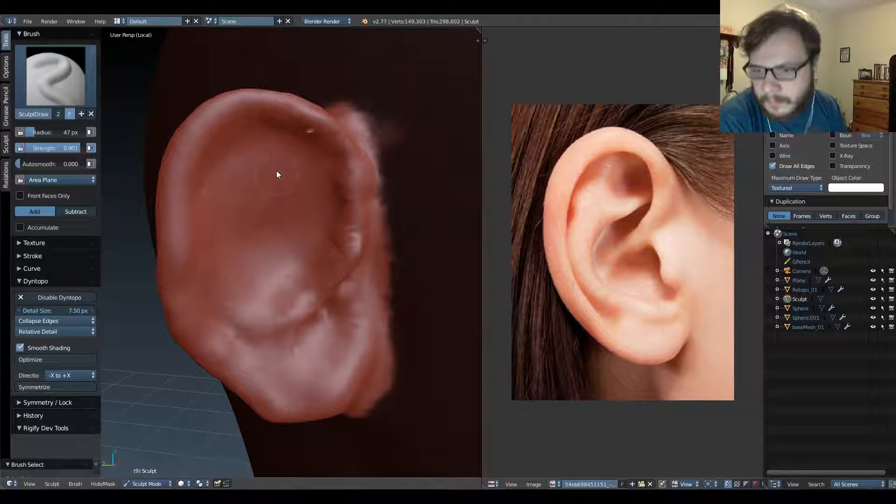
left_click(221, 134)
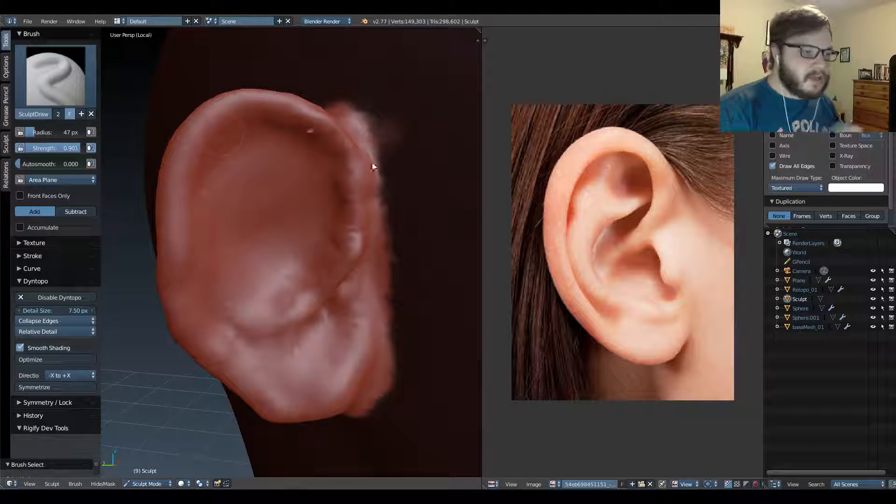
mouse_move(281, 140)
left_mouse_down()
mouse_move(326, 139)
mouse_move(349, 201)
left_mouse_up()
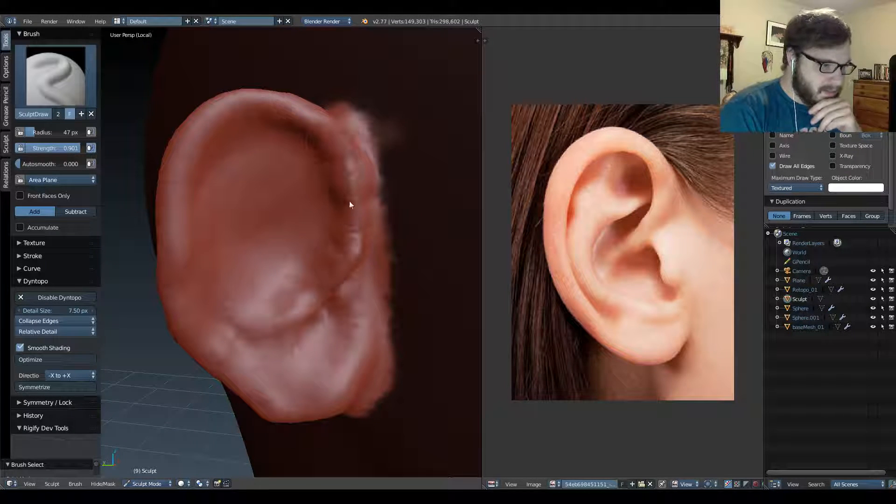
mouse_move(316, 292)
middle_mouse_down()
mouse_move(292, 314)
mouse_move(355, 274)
mouse_move(306, 260)
mouse_move(302, 266)
mouse_move(358, 260)
middle_mouse_up()
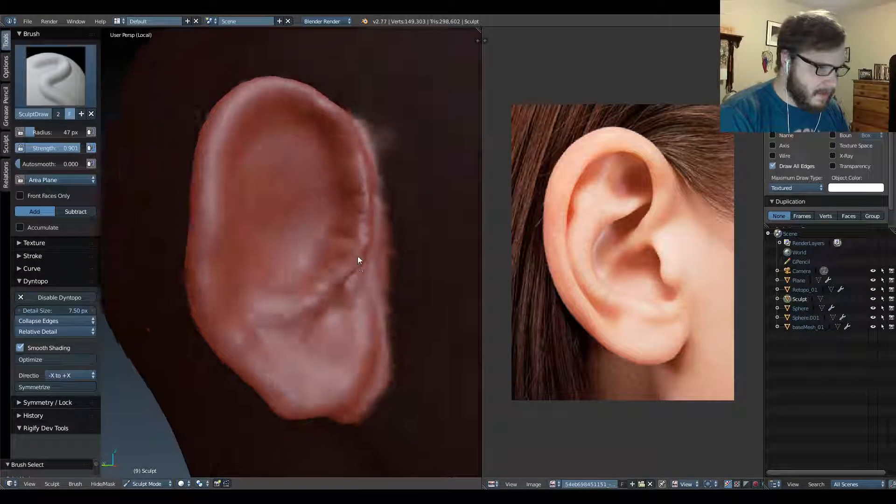
left_click_drag(356, 257, 280, 320, "shift")
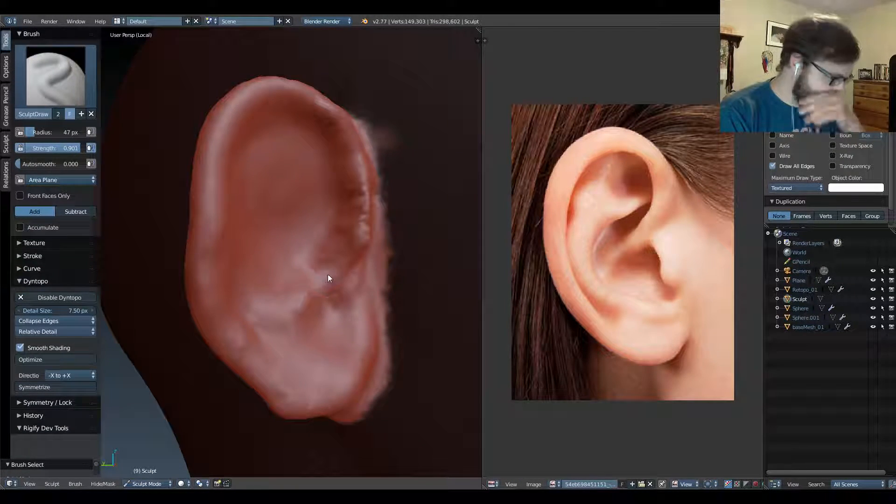
Brush down the inner front wall of the ear from the upper rim to the lower fold.
mouse_move(310, 285)
middle_mouse_down()
mouse_move(390, 266)
mouse_move(408, 274)
mouse_move(368, 272)
mouse_move(341, 228)
mouse_move(322, 222)
mouse_move(325, 230)
middle_mouse_up()
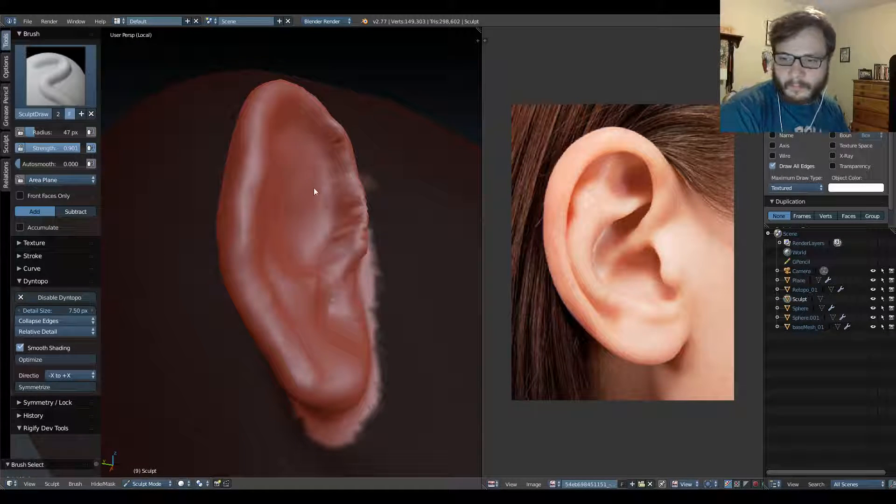
mouse_move(314, 190)
middle_mouse_down()
mouse_move(294, 192)
mouse_move(324, 254)
mouse_move(339, 247)
mouse_move(344, 211)
middle_mouse_up()
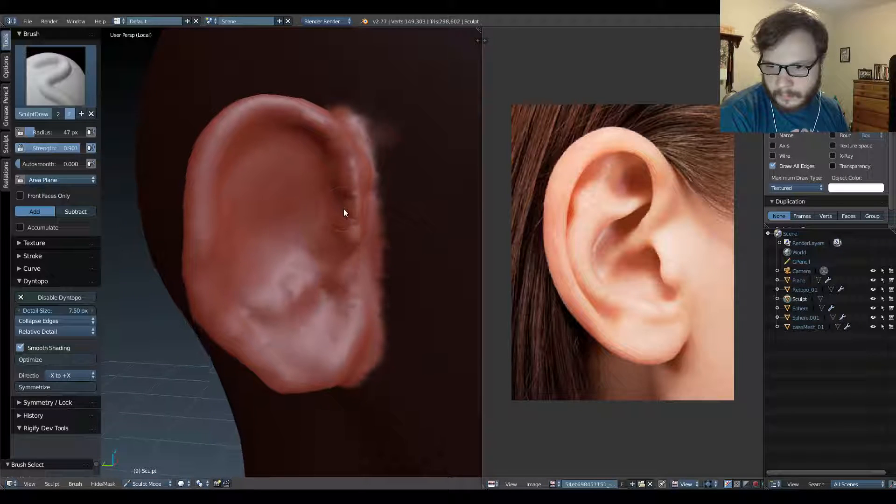
left_click(364, 244)
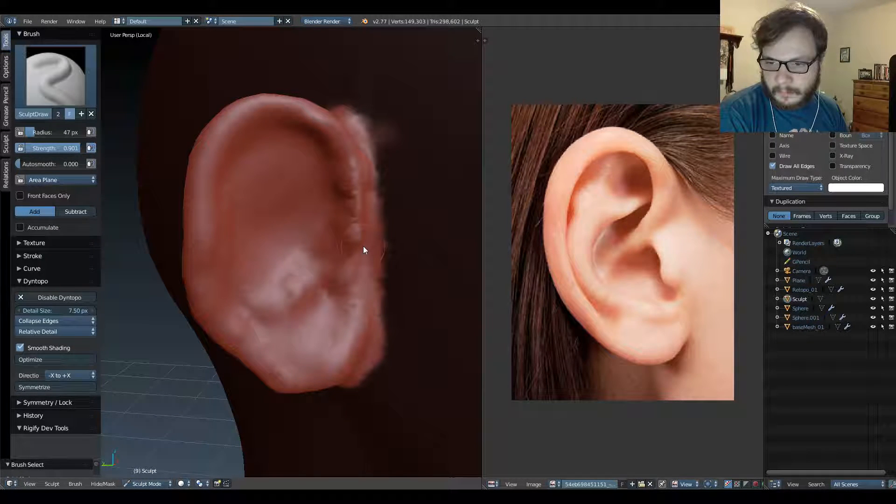
mouse_move(365, 246)
middle_mouse_down()
mouse_move(342, 239)
mouse_move(355, 235)
middle_mouse_up()
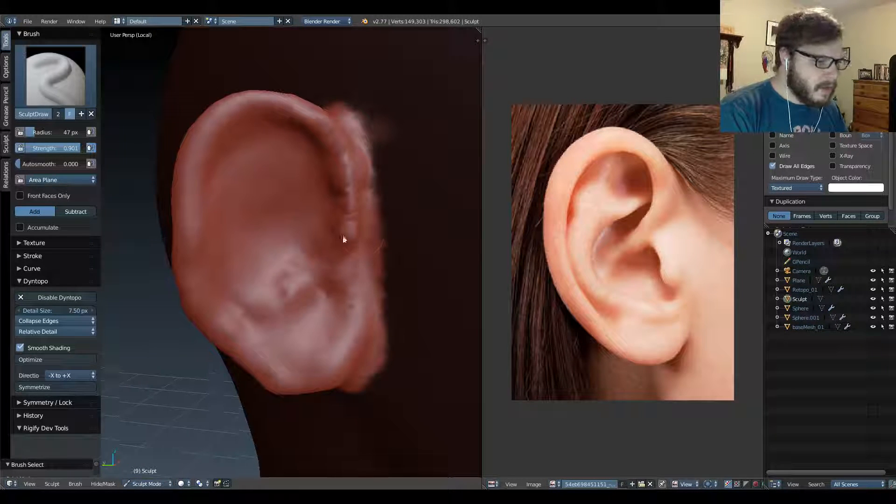
left_click_drag(344, 238, 330, 256)
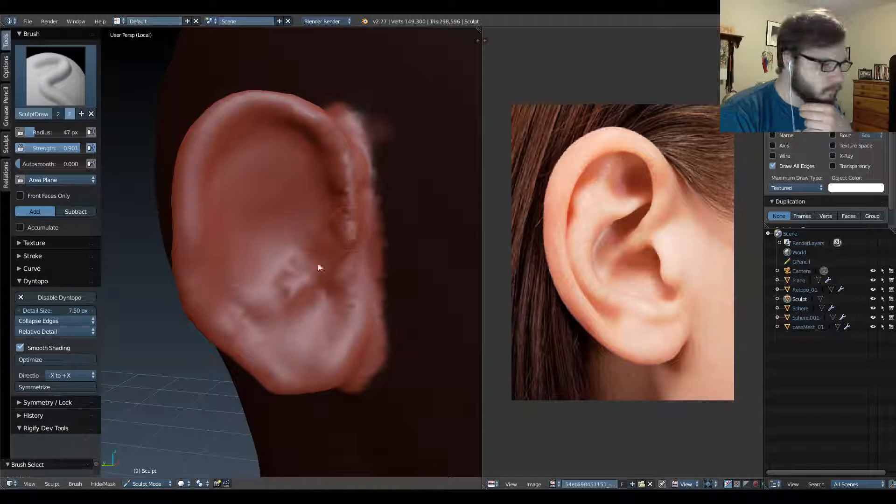
left_click_drag(344, 174, 323, 258)
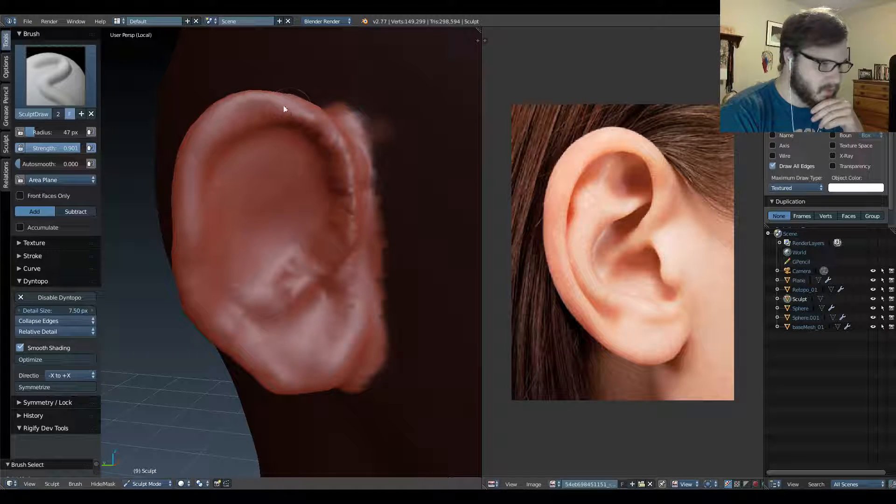
Thicken the ear's upper rim and continue down the outer rim towards the earlobe.
mouse_move(284, 107)
left_mouse_down()
mouse_move(213, 133)
mouse_move(200, 203)
left_mouse_up()
middle_click_drag(219, 187, 265, 156)
left_click_drag(264, 154, 271, 285)
mouse_move(259, 195)
left_mouse_down()
mouse_move(260, 253)
mouse_move(296, 340)
left_mouse_up()
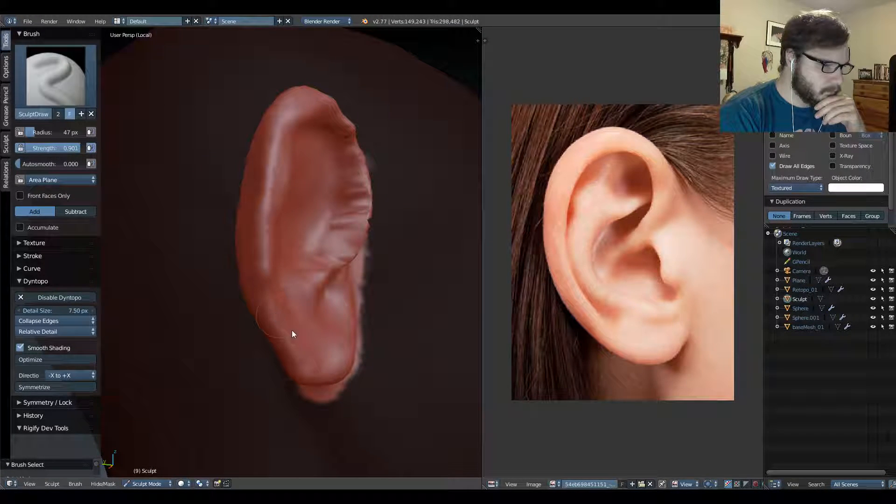
Enlarge the brush radius to 156 px and smooth the wrinkles and bumps over the rim and inner ear.
middle_click_drag(292, 331, 350, 210)
key("f")
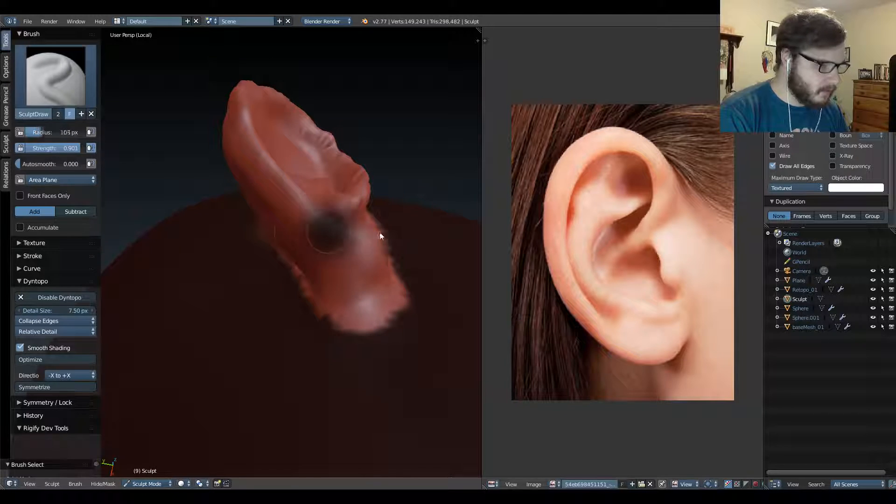
left_click(401, 234)
mouse_move(402, 234)
middle_mouse_down()
mouse_move(348, 246)
mouse_move(343, 288)
mouse_move(320, 274)
middle_mouse_up()
key("s")
mouse_move(326, 256)
left_mouse_down("shift")
mouse_move(317, 173)
mouse_move(216, 149)
mouse_move(259, 321)
mouse_move(286, 280)
left_mouse_up("shift")
mouse_move(287, 281)
middle_mouse_down()
mouse_move(320, 250)
mouse_move(384, 230)
mouse_move(285, 258)
middle_mouse_up()
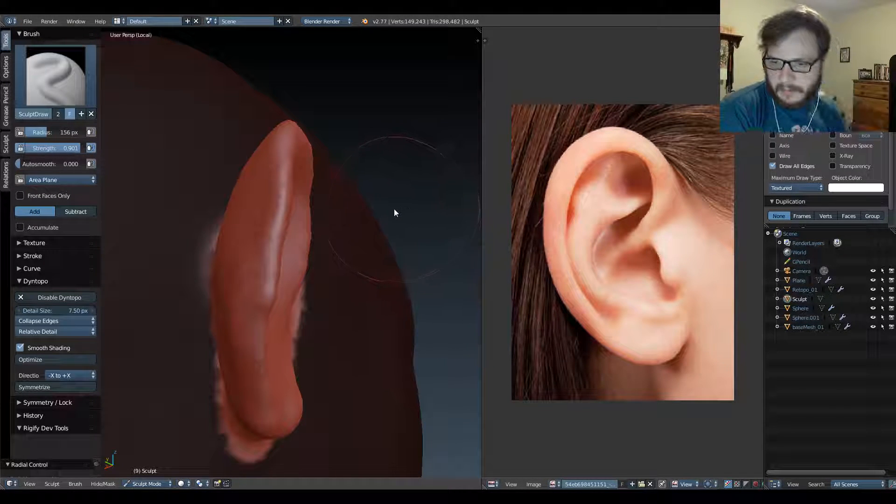
mouse_move(390, 202)
middle_mouse_down()
mouse_move(280, 209)
mouse_move(304, 257)
mouse_move(379, 221)
mouse_move(346, 213)
mouse_move(348, 202)
mouse_move(412, 247)
mouse_move(354, 234)
mouse_move(310, 202)
mouse_move(323, 171)
mouse_move(310, 170)
middle_mouse_up()
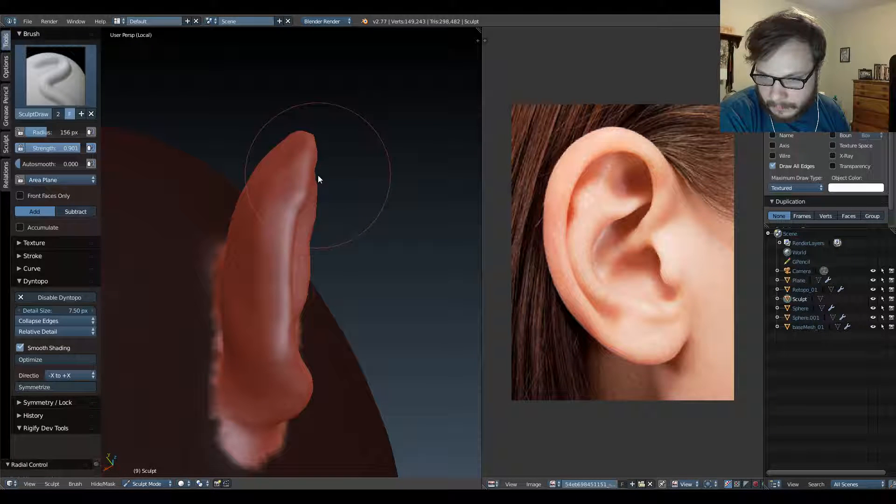
mouse_move(317, 188)
middle_mouse_down()
mouse_move(266, 228)
mouse_move(247, 259)
mouse_move(319, 287)
mouse_move(259, 275)
mouse_move(369, 279)
mouse_move(310, 242)
mouse_move(284, 243)
mouse_move(288, 296)
mouse_move(265, 302)
mouse_move(320, 272)
mouse_move(288, 267)
mouse_move(282, 248)
mouse_move(340, 247)
mouse_move(283, 271)
mouse_move(378, 244)
mouse_move(277, 251)
mouse_move(290, 244)
middle_mouse_up()
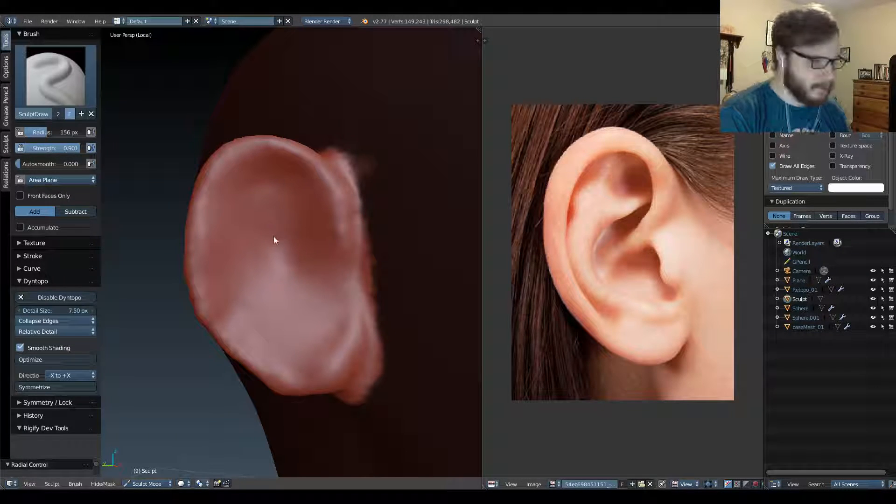
mouse_move(273, 236)
middle_mouse_down()
mouse_move(325, 239)
mouse_move(294, 234)
mouse_move(260, 254)
mouse_move(390, 264)
mouse_move(378, 216)
mouse_move(316, 261)
mouse_move(314, 226)
mouse_move(384, 242)
mouse_move(372, 247)
middle_mouse_up()
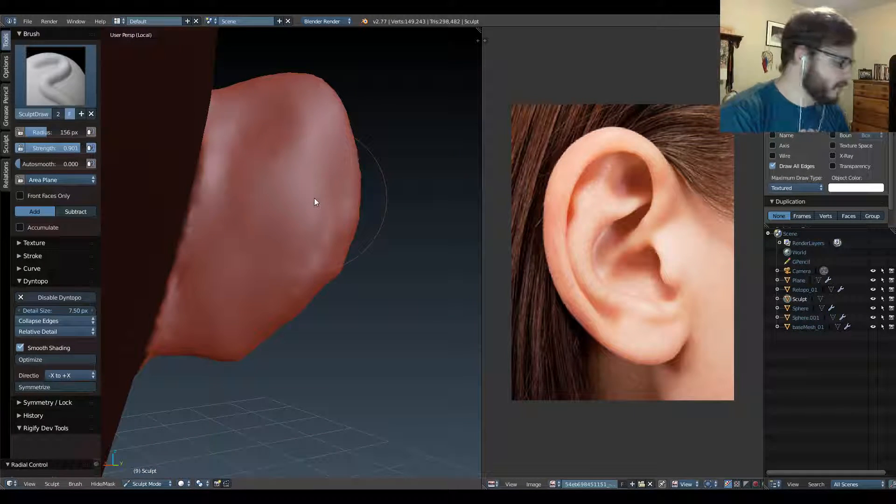
mouse_move(301, 301)
middle_mouse_down()
mouse_move(248, 313)
mouse_move(289, 269)
mouse_move(291, 311)
middle_mouse_up()
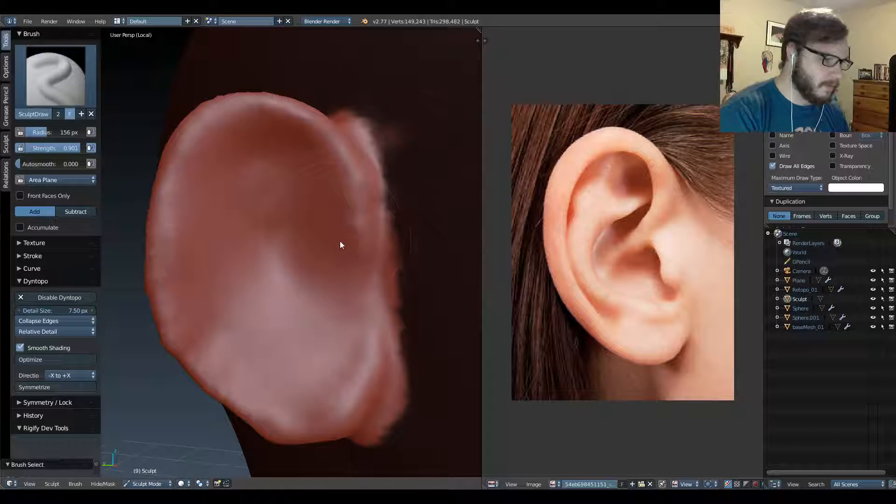
Reduce the SculptDraw radius to 78 px and build up the inner ridge from the front rim down to the lower ear.
key("f")
left_click(323, 231)
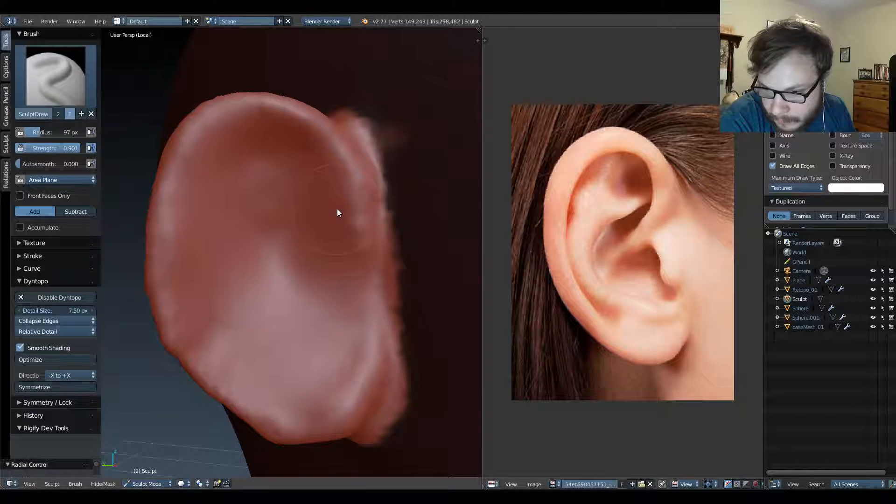
mouse_move(354, 236)
middle_mouse_down()
mouse_move(368, 228)
mouse_move(352, 203)
mouse_move(347, 218)
middle_mouse_up()
key("f")
left_click(348, 189)
left_click_drag(348, 189, 277, 299)
middle_click_drag(326, 245, 276, 264)
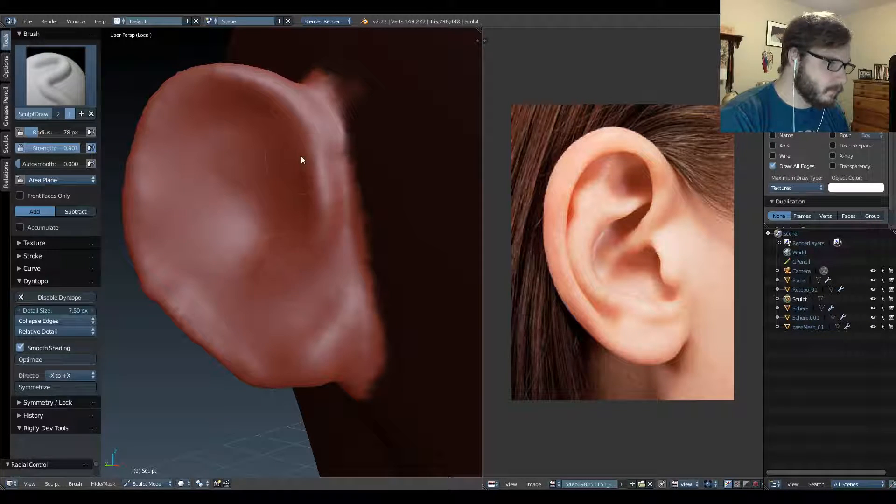
Build up the helix from the upper front rim over the top and down the outer edge of the ear.
left_click_drag(291, 136, 219, 110)
mouse_move(220, 110)
middle_mouse_down()
mouse_move(223, 128)
mouse_move(252, 120)
mouse_move(263, 106)
middle_mouse_up()
left_click_drag(213, 135, 213, 185)
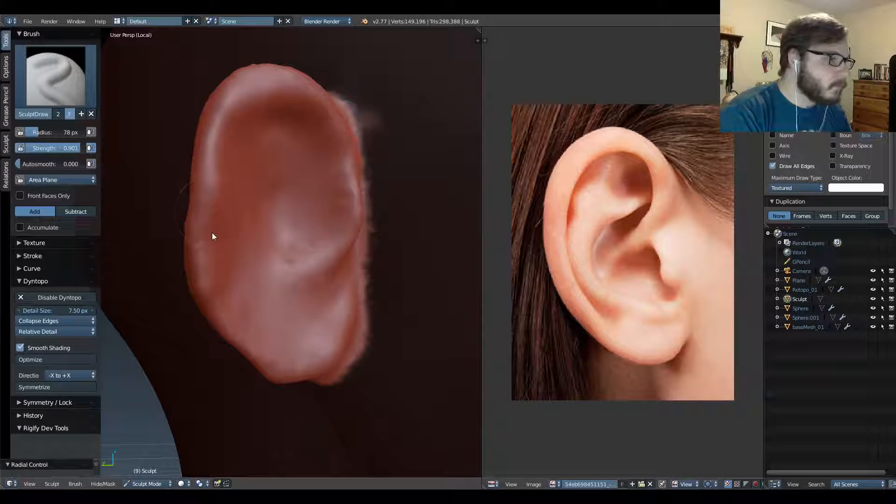
mouse_move(214, 234)
middle_mouse_down()
mouse_move(246, 160)
mouse_move(280, 140)
middle_mouse_up()
left_click_drag(274, 239, 285, 323)
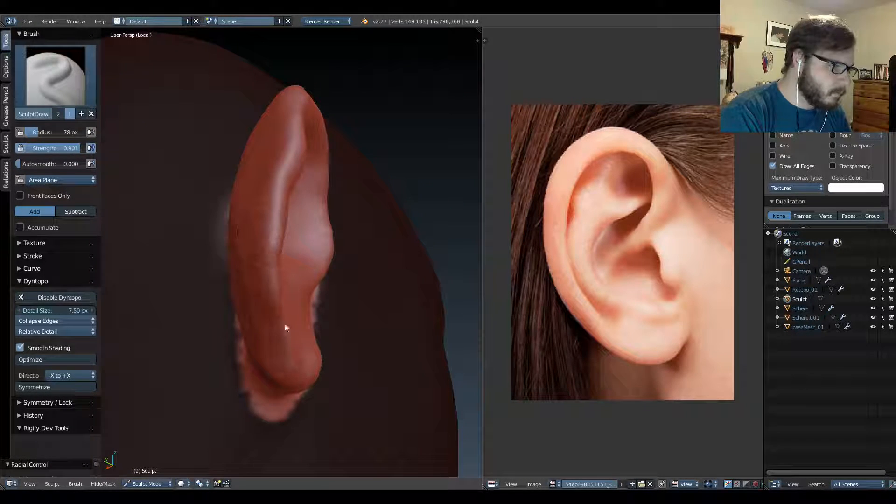
Smooth the ear's outer edge from the upper rim down to the lobe using the Smooth brush at a 197 px radius.
mouse_move(285, 323)
middle_mouse_down()
mouse_move(277, 215)
mouse_move(296, 255)
mouse_move(317, 257)
mouse_move(304, 270)
mouse_move(335, 306)
mouse_move(278, 295)
mouse_move(294, 224)
mouse_move(296, 244)
mouse_move(357, 260)
mouse_move(276, 219)
middle_mouse_up()
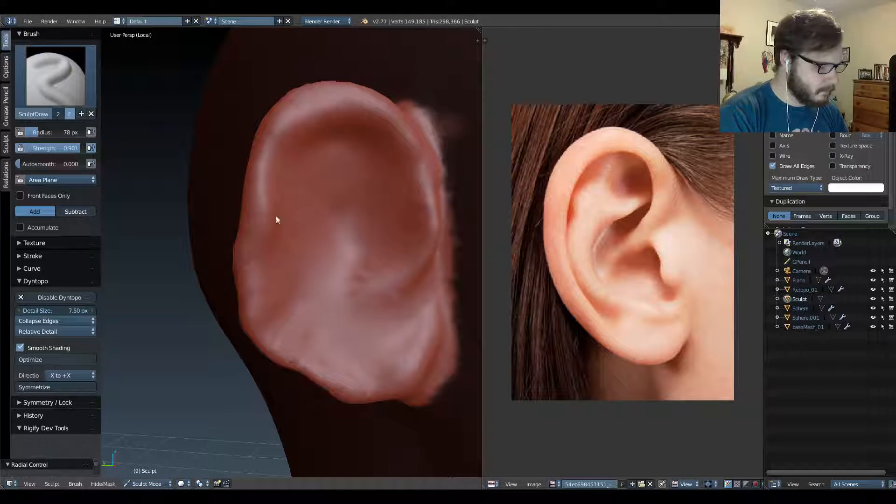
key("s")
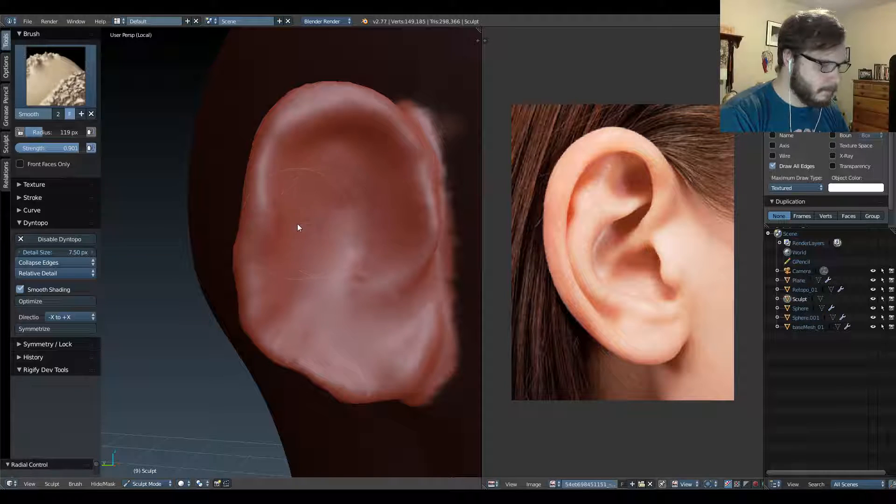
key("f")
left_click(334, 224)
mouse_move(270, 196)
left_mouse_down()
mouse_move(283, 303)
mouse_move(321, 364)
left_mouse_up()
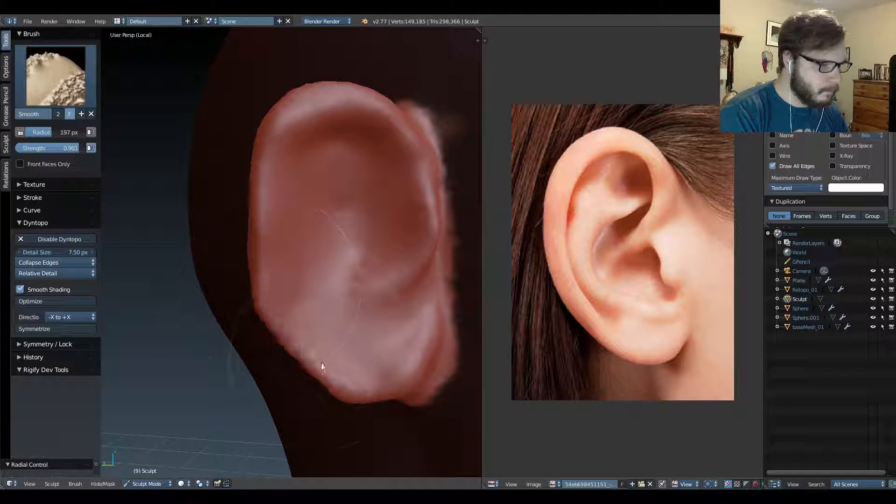
mouse_move(312, 318)
middle_mouse_down()
mouse_move(339, 297)
mouse_move(286, 294)
mouse_move(299, 294)
middle_mouse_up()
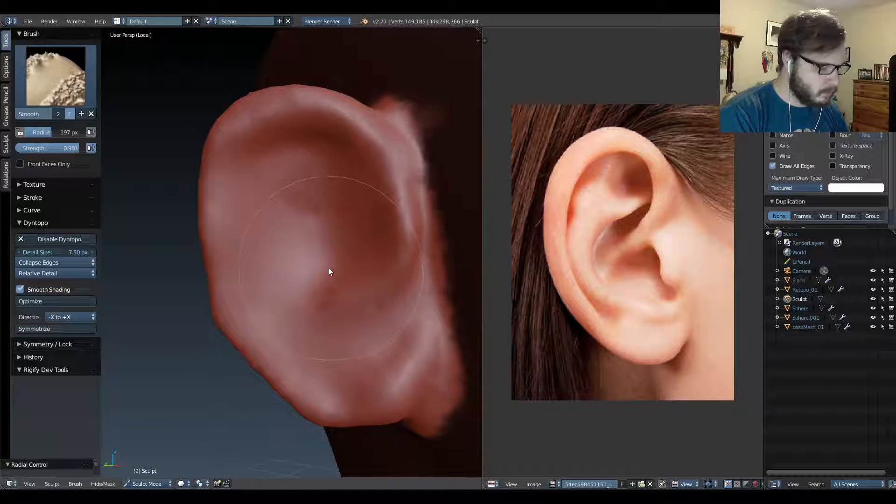
middle_click_drag(328, 266, 313, 252)
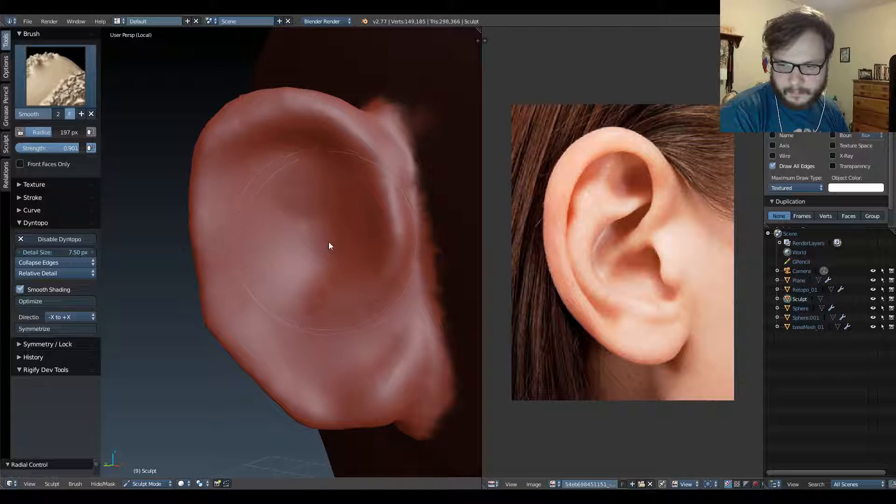
Set the brush radius to 65 px and work Clay Strips down the ear's outer rim.
key("f")
left_click(269, 248)
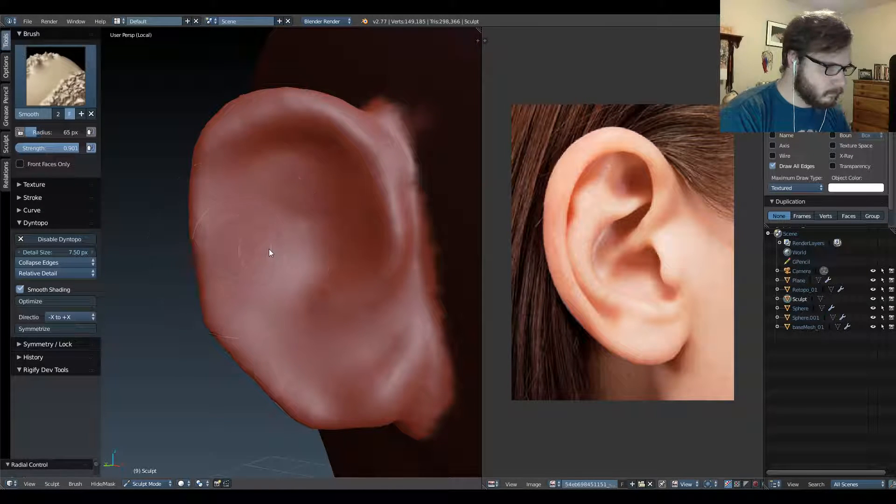
mouse_move(269, 248)
middle_mouse_down()
mouse_move(285, 242)
mouse_move(282, 219)
middle_mouse_up()
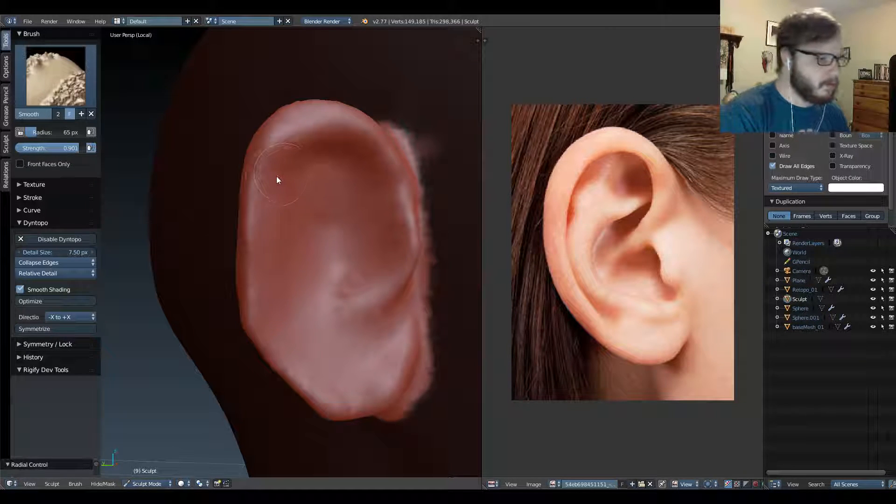
middle_click_drag(278, 182, 380, 167)
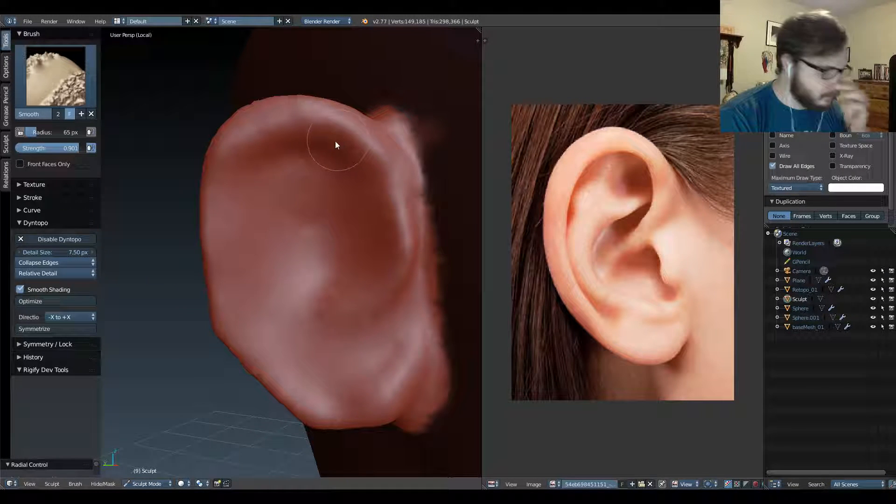
mouse_move(335, 140)
middle_mouse_down()
mouse_move(340, 199)
mouse_move(372, 184)
mouse_move(335, 169)
mouse_move(334, 190)
mouse_move(290, 219)
mouse_move(263, 222)
mouse_move(323, 233)
mouse_move(310, 224)
middle_mouse_up()
key("s")
mouse_move(308, 179)
middle_mouse_down()
mouse_move(321, 189)
mouse_move(319, 152)
mouse_move(316, 168)
middle_mouse_up()
key("c")
mouse_move(346, 148)
left_mouse_down()
mouse_move(316, 303)
mouse_move(316, 361)
mouse_move(305, 311)
left_mouse_up()
middle_click_drag(314, 149, 336, 158)
left_click_drag(337, 160, 316, 324)
Refine the lower front edge and the upper tip of the ear with Clay Strips strokes.
mouse_move(316, 324)
middle_mouse_down()
mouse_move(316, 136)
mouse_move(326, 144)
middle_mouse_up()
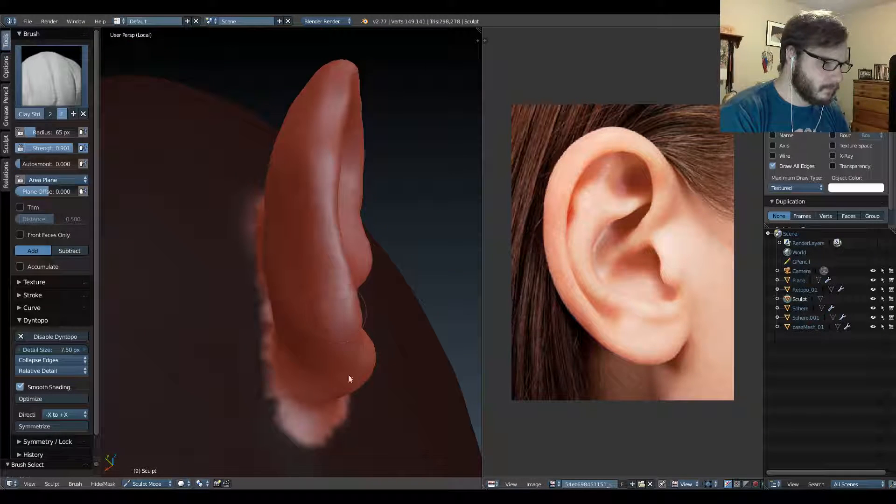
mouse_move(357, 260)
middle_mouse_down()
mouse_move(315, 230)
mouse_move(320, 305)
mouse_move(370, 293)
mouse_move(310, 279)
mouse_move(310, 335)
middle_mouse_up()
left_click_drag(311, 335, 290, 316)
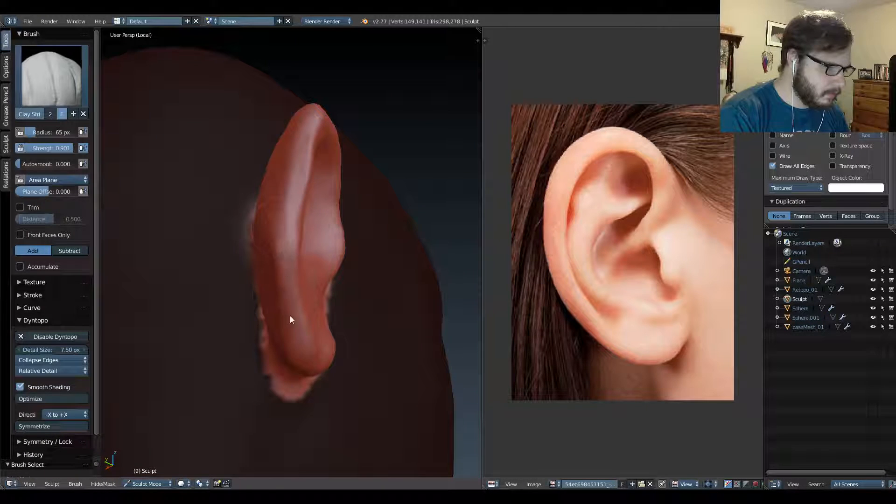
mouse_move(297, 289)
middle_mouse_down()
mouse_move(282, 283)
mouse_move(295, 290)
middle_mouse_up()
middle_click_drag(284, 156, 324, 96)
left_click_drag(324, 96, 296, 138)
middle_click_drag(297, 141, 314, 120)
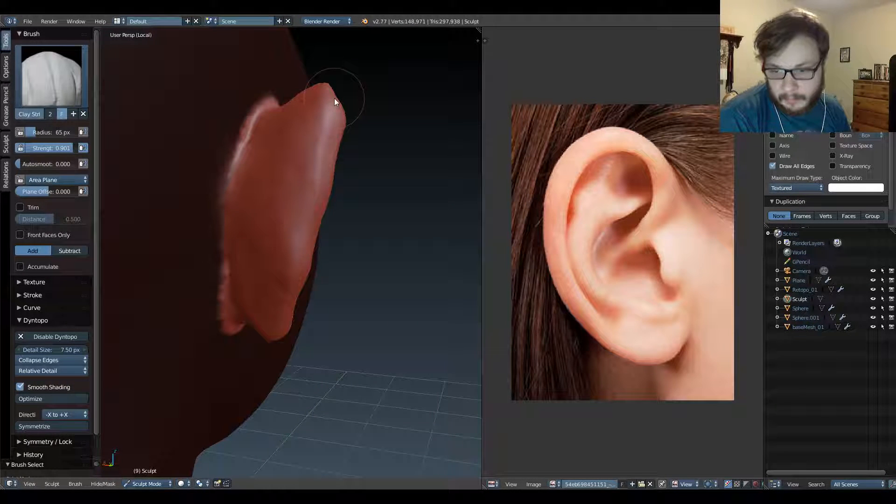
mouse_move(308, 164)
middle_mouse_down()
mouse_move(331, 170)
mouse_move(331, 159)
mouse_move(290, 166)
mouse_move(316, 208)
mouse_move(308, 202)
mouse_move(336, 208)
mouse_move(308, 182)
mouse_move(352, 209)
middle_mouse_up()
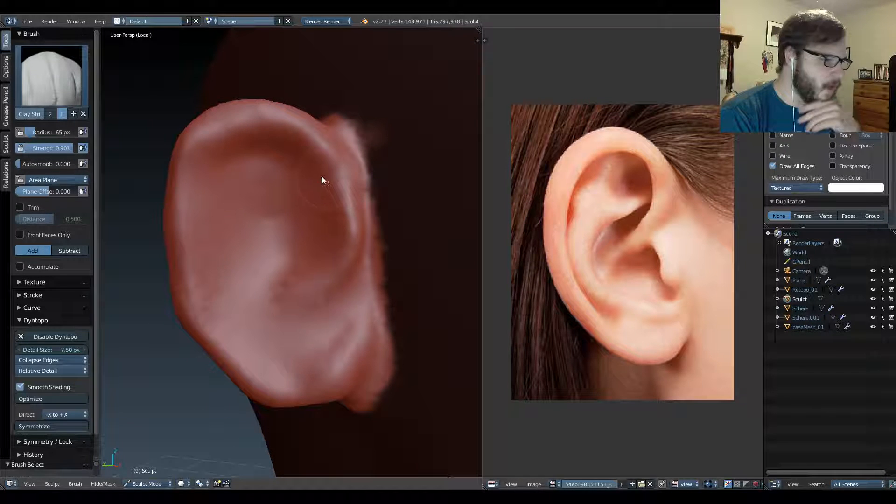
Build up the helix's inner edge with Clay Strips, from the front rim around the top and down to the lobe.
left_click_drag(307, 150, 343, 217)
mouse_move(308, 302)
left_mouse_down()
mouse_move(276, 321)
mouse_move(303, 307)
left_mouse_up()
mouse_move(351, 256)
left_mouse_down()
mouse_move(309, 278)
mouse_move(256, 144)
left_mouse_up()
mouse_move(200, 234)
left_mouse_down()
mouse_move(217, 297)
mouse_move(224, 140)
mouse_move(212, 285)
mouse_move(207, 158)
mouse_move(200, 257)
mouse_move(220, 340)
mouse_move(285, 362)
mouse_move(346, 334)
mouse_move(261, 382)
mouse_move(318, 342)
left_mouse_up()
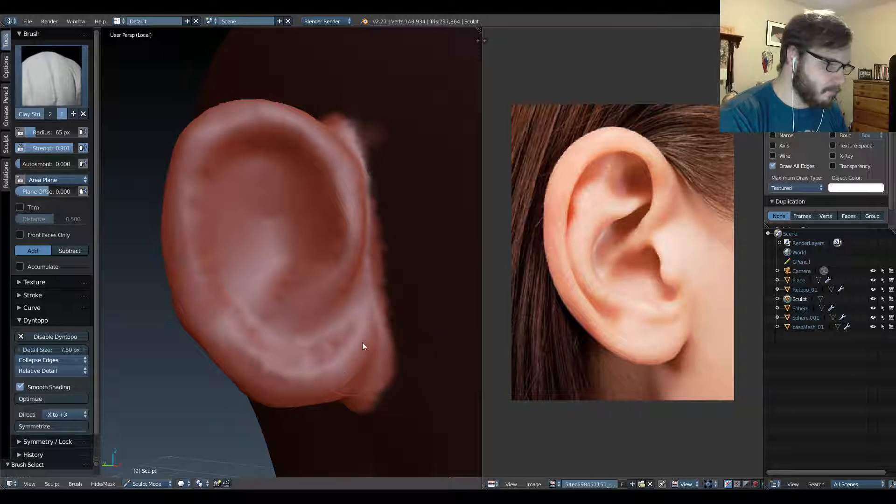
Reduce the Clay Strips radius to 32 px and raise the antihelix ridge inside the upper ear.
mouse_move(363, 339)
middle_mouse_down()
mouse_move(307, 288)
mouse_move(330, 286)
middle_mouse_up()
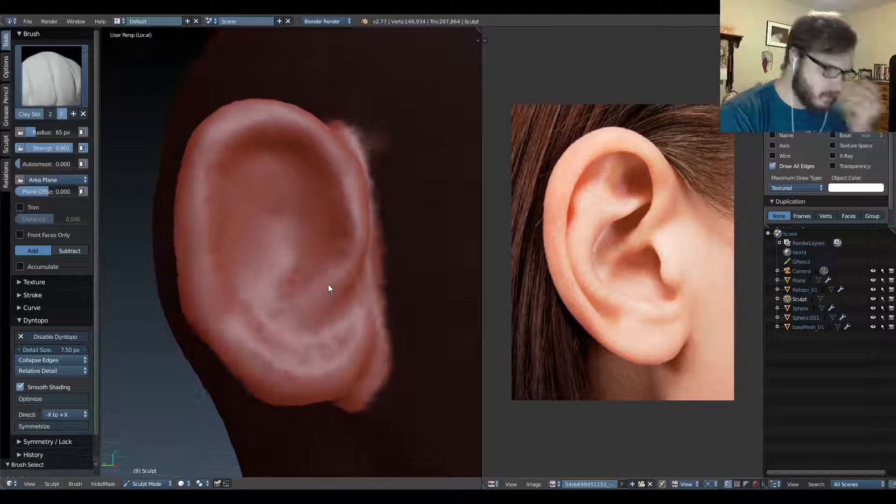
mouse_move(300, 212)
middle_mouse_down()
mouse_move(270, 194)
mouse_move(257, 216)
mouse_move(210, 243)
mouse_move(284, 194)
mouse_move(294, 206)
middle_mouse_up()
key("f")
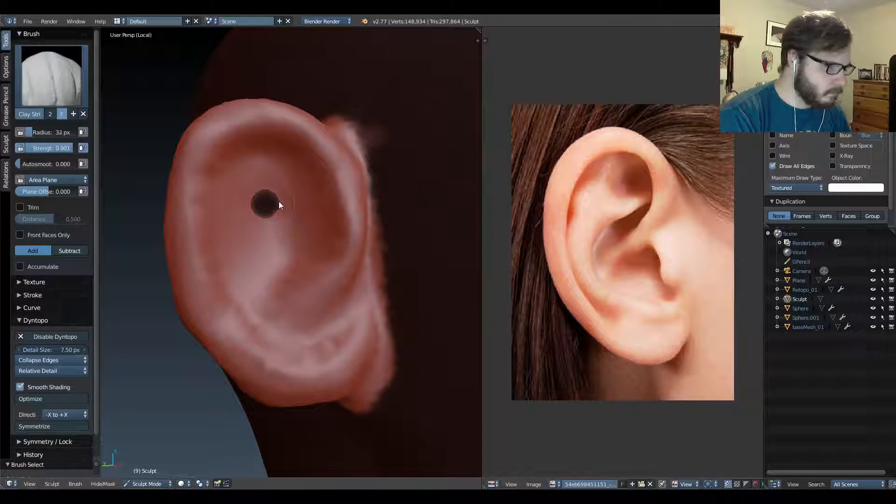
left_click(279, 203)
left_click_drag(298, 184, 256, 192)
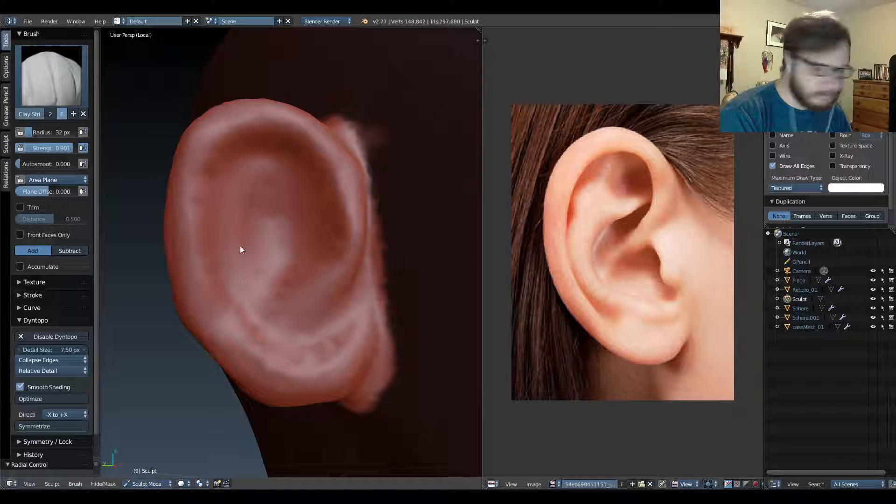
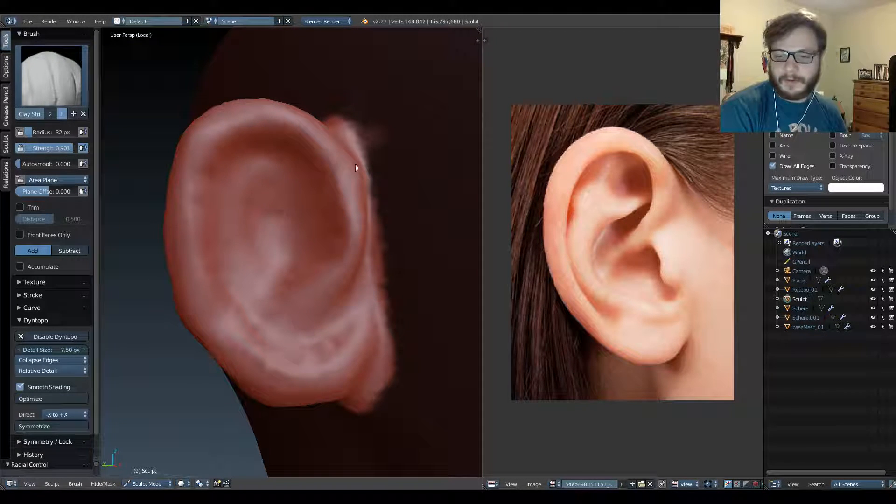
mouse_move(259, 161)
left_mouse_down()
mouse_move(253, 175)
mouse_move(278, 226)
mouse_move(267, 273)
left_mouse_up()
middle_click_drag(262, 296, 260, 241)
Set the Dyntopo detail size to 6.50 px and the refine method to Subdivide Collapse.
left_click(65, 350)
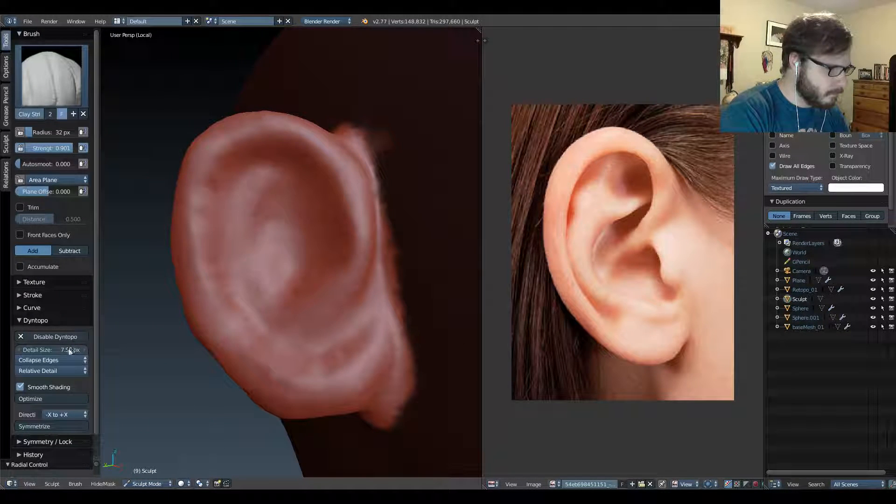
type("6.")
key("Return")
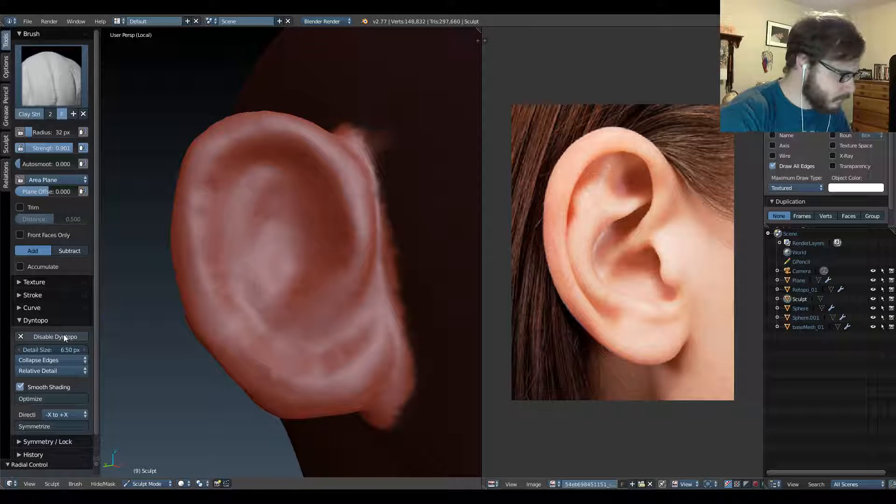
left_click(66, 360)
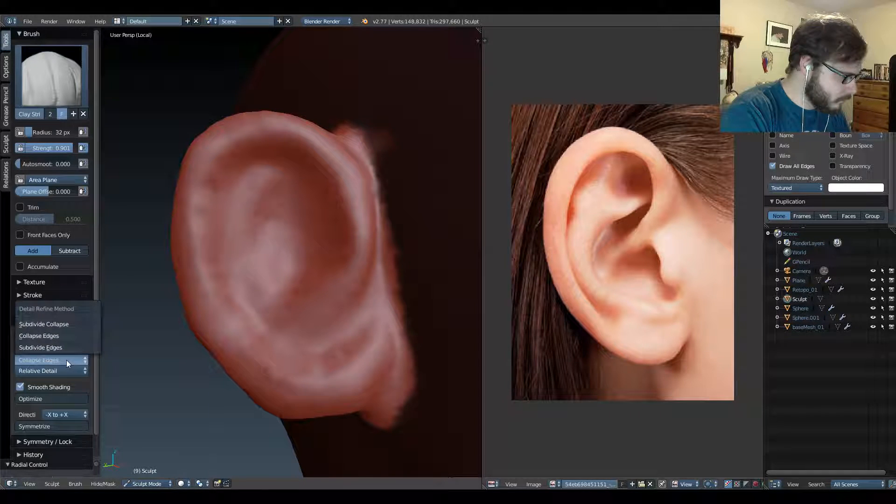
left_click(72, 322)
Define the inner fold and the bowl of the ear with Clay Strips strokes, following the photo reference.
mouse_move(308, 229)
middle_mouse_down()
mouse_move(324, 225)
mouse_move(313, 216)
middle_mouse_up()
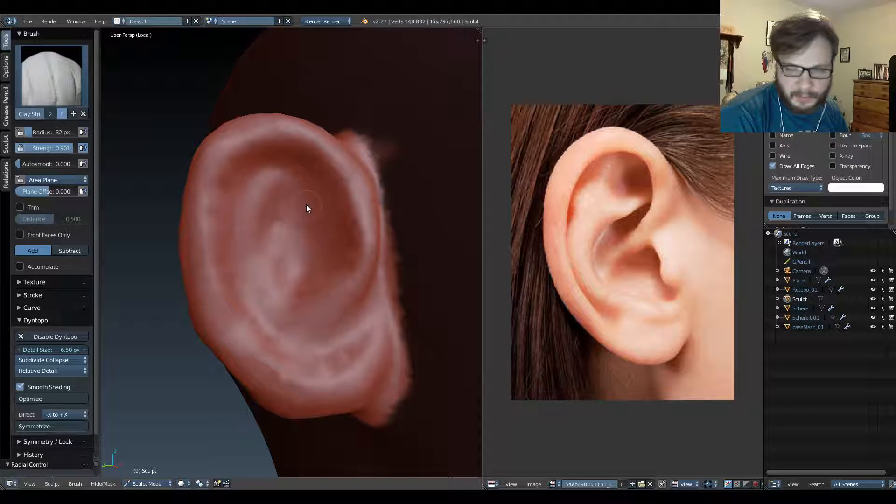
mouse_move(289, 210)
middle_mouse_down()
mouse_move(294, 194)
mouse_move(316, 208)
mouse_move(306, 188)
mouse_move(370, 194)
mouse_move(356, 168)
mouse_move(304, 176)
mouse_move(320, 247)
mouse_move(296, 232)
mouse_move(295, 261)
mouse_move(276, 233)
mouse_move(278, 270)
middle_mouse_up()
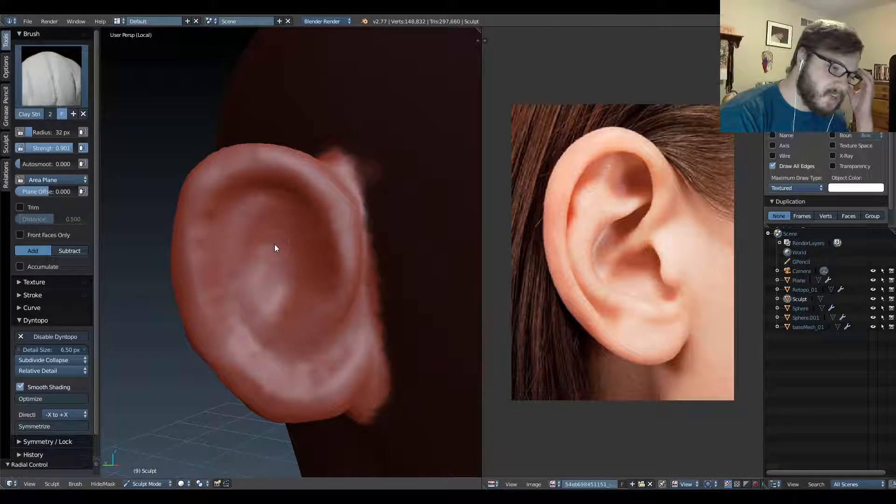
mouse_move(289, 241)
middle_mouse_down()
mouse_move(339, 222)
mouse_move(320, 210)
mouse_move(308, 254)
mouse_move(300, 236)
middle_mouse_up()
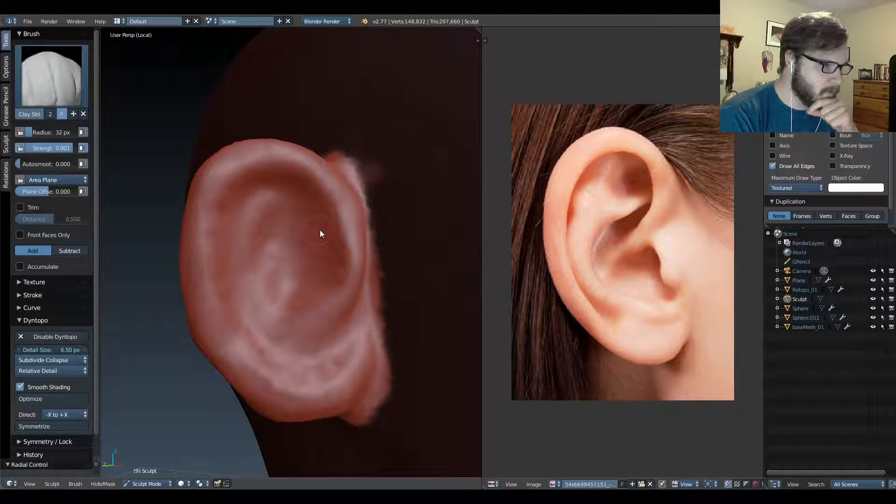
middle_click_drag(320, 230, 312, 224)
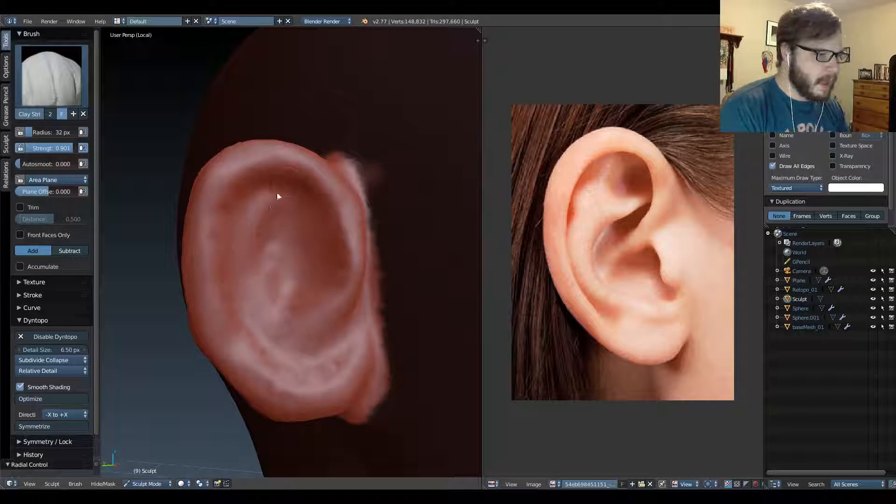
mouse_move(279, 197)
left_mouse_down()
mouse_move(276, 318)
mouse_move(300, 304)
mouse_move(280, 262)
left_mouse_up()
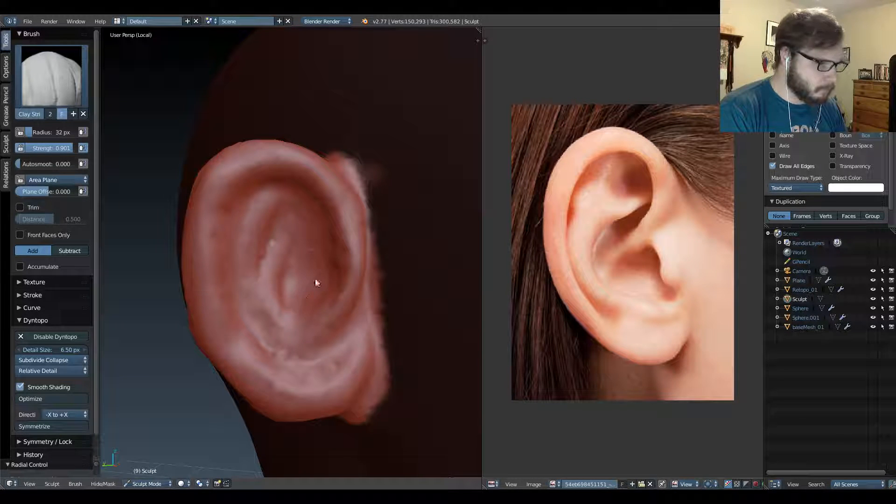
mouse_move(305, 298)
left_mouse_down()
mouse_move(297, 327)
mouse_move(328, 279)
left_mouse_up()
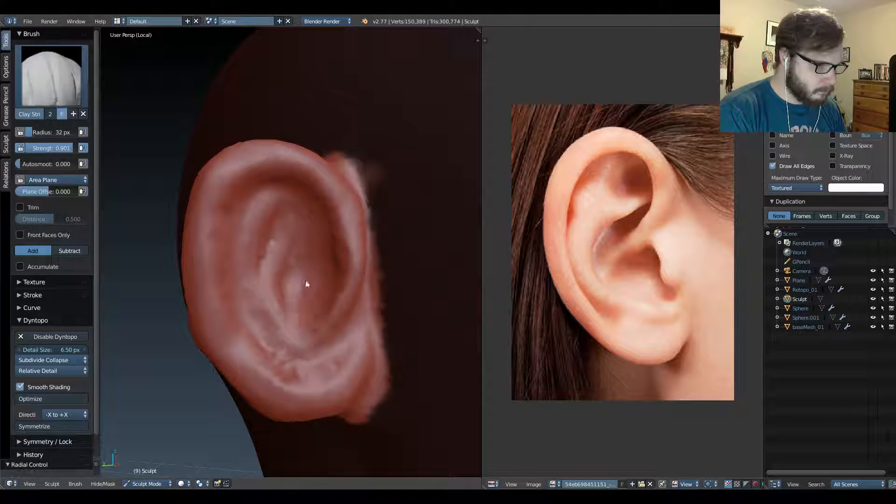
Build up the antihelix from the inner fold down and around the lower edge of the ear's bowl.
mouse_move(275, 257)
middle_mouse_down()
mouse_move(243, 222)
mouse_move(267, 203)
middle_mouse_up()
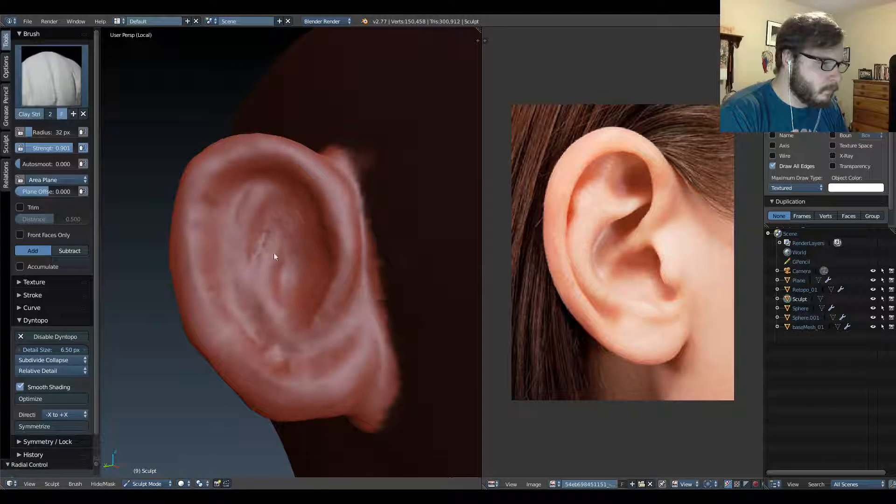
left_click_drag(274, 256, 273, 272)
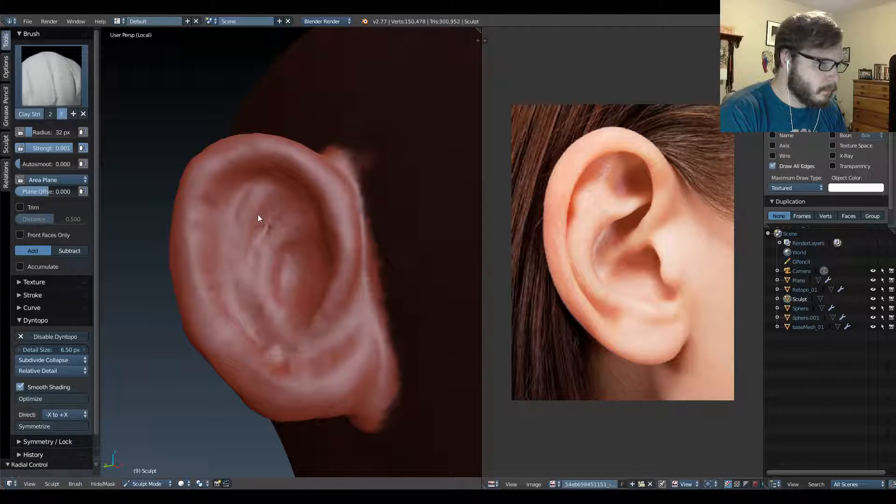
mouse_move(255, 238)
left_mouse_down()
mouse_move(264, 322)
mouse_move(321, 356)
left_mouse_up()
left_click_drag(245, 298, 311, 345)
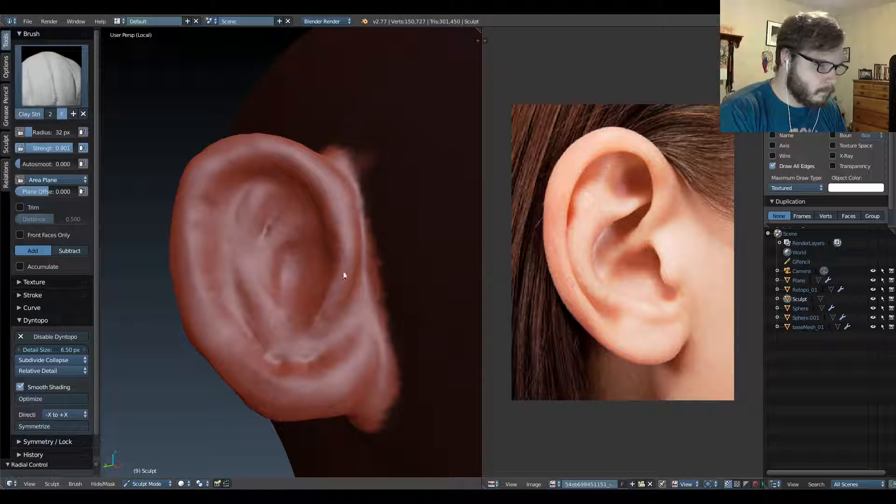
Sculpt the back of the ear with Clay Strips, from behind the rim down towards the lobe.
mouse_move(330, 294)
middle_mouse_down()
mouse_move(244, 274)
mouse_move(316, 280)
mouse_move(435, 264)
mouse_move(351, 196)
mouse_move(337, 201)
middle_mouse_up()
left_click_drag(286, 271, 248, 381)
left_click_drag(268, 283, 251, 349)
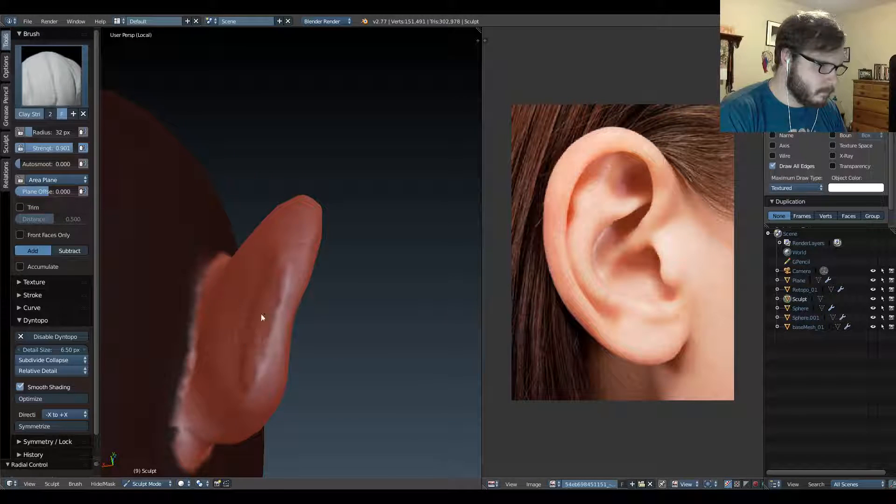
middle_click_drag(263, 318, 259, 315)
mouse_move(285, 299)
left_mouse_down()
mouse_move(249, 367)
mouse_move(178, 408)
left_mouse_up()
mouse_move(205, 372)
middle_mouse_down()
mouse_move(206, 286)
mouse_move(224, 316)
mouse_move(248, 323)
mouse_move(384, 307)
mouse_move(253, 259)
mouse_move(213, 311)
mouse_move(332, 324)
mouse_move(274, 384)
mouse_move(223, 362)
mouse_move(261, 366)
mouse_move(259, 275)
mouse_move(377, 235)
mouse_move(332, 239)
mouse_move(290, 315)
mouse_move(306, 206)
mouse_move(266, 284)
mouse_move(278, 232)
mouse_move(254, 236)
mouse_move(258, 192)
middle_mouse_up()
In the right orthographic view, pull the ear's upper outer rim outwards with the Grab brush at a 232 px radius.
key("KP_3")
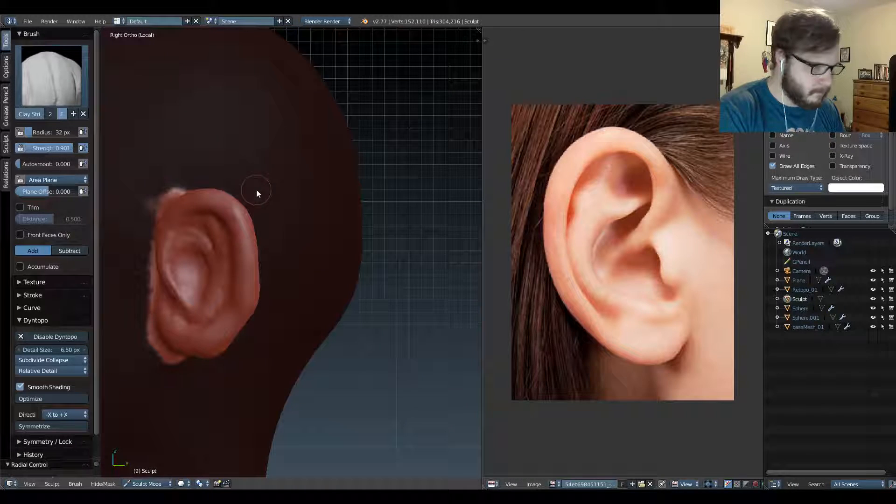
key("g")
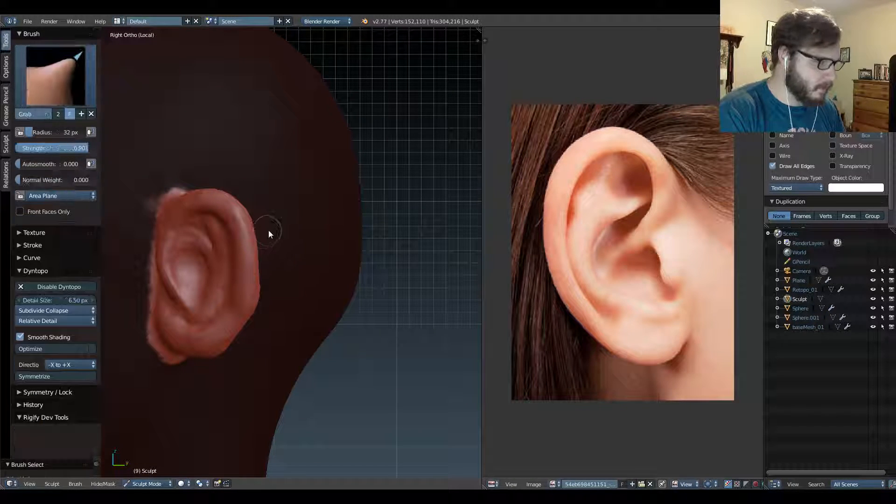
key("f")
left_click(362, 216)
left_click_drag(250, 245, 269, 242)
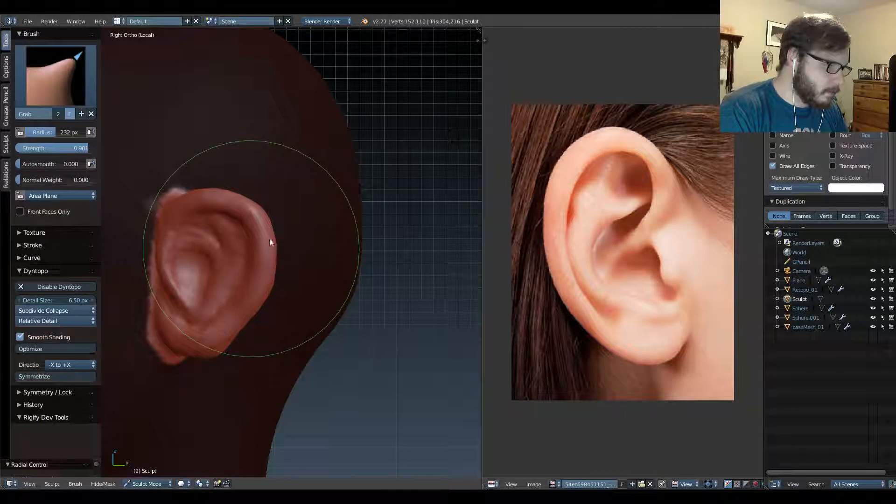
left_click_drag(230, 207, 240, 205)
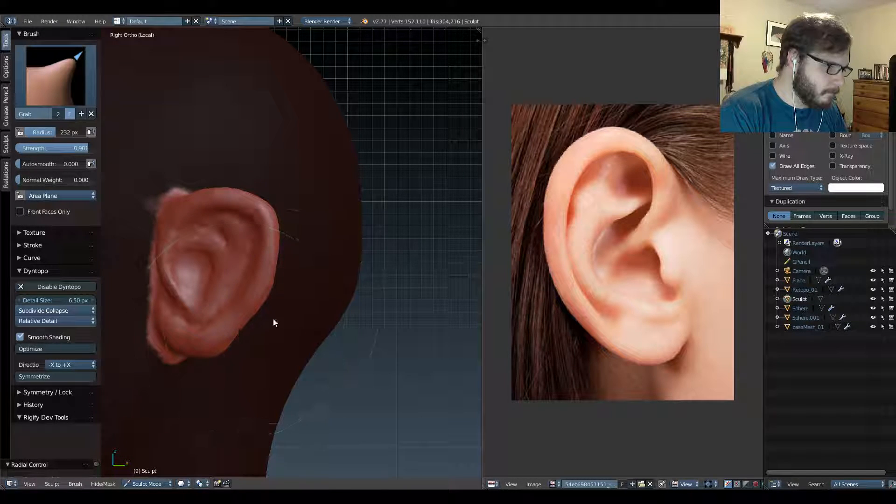
Pull the ear's lobe down and towards the face with the Grab brush, and reduce the brush radius to 96 px.
key("f")
left_click(242, 319)
left_click_drag(229, 330, 187, 359)
key("f")
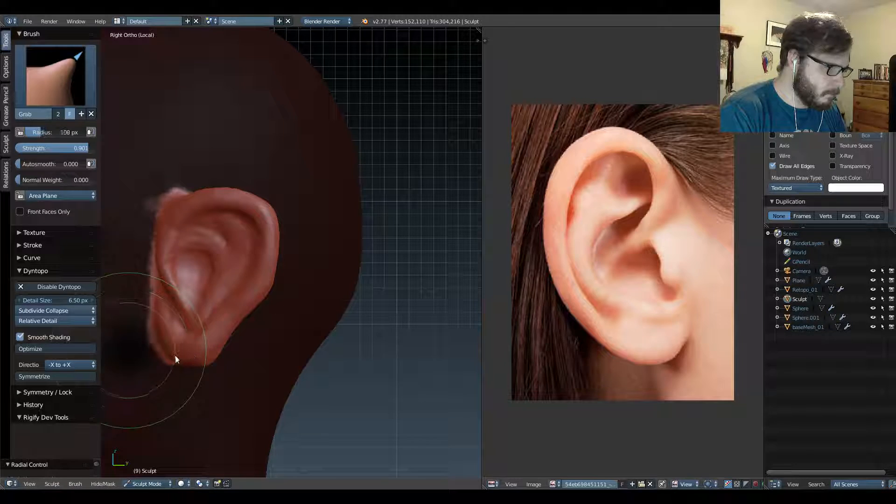
left_click(191, 362)
Smooth the back of the ear, from behind the upper rim down towards the lobe.
middle_click_drag(182, 338, 149, 308)
key("KP_5")
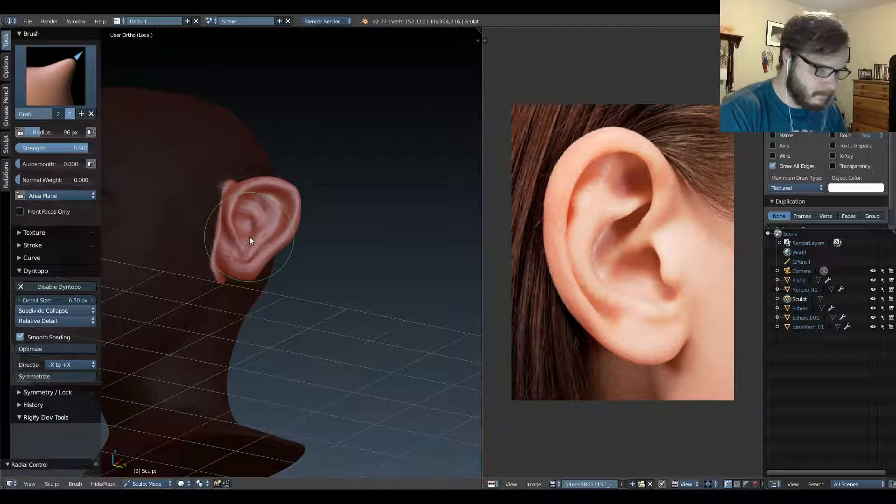
key("KP_1")
middle_click_drag(402, 220, 310, 212, "shift")
middle_click_drag(306, 280, 297, 184, "shift")
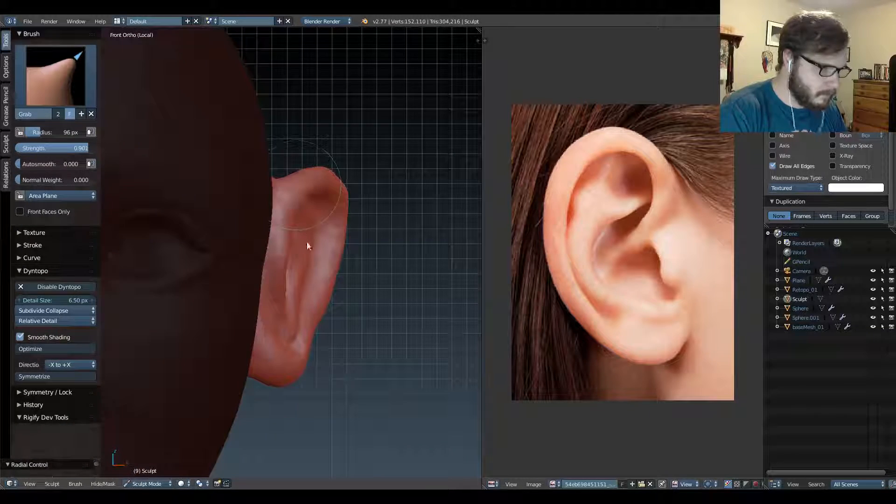
mouse_move(341, 274)
middle_mouse_down()
mouse_move(294, 267)
mouse_move(338, 211)
mouse_move(318, 259)
mouse_move(265, 310)
mouse_move(323, 256)
mouse_move(280, 315)
mouse_move(322, 262)
mouse_move(338, 287)
mouse_move(308, 241)
mouse_move(402, 217)
mouse_move(338, 240)
mouse_move(332, 224)
mouse_move(236, 306)
mouse_move(296, 297)
mouse_move(330, 250)
mouse_move(250, 202)
mouse_move(280, 230)
mouse_move(313, 237)
mouse_move(349, 222)
mouse_move(281, 188)
middle_mouse_up()
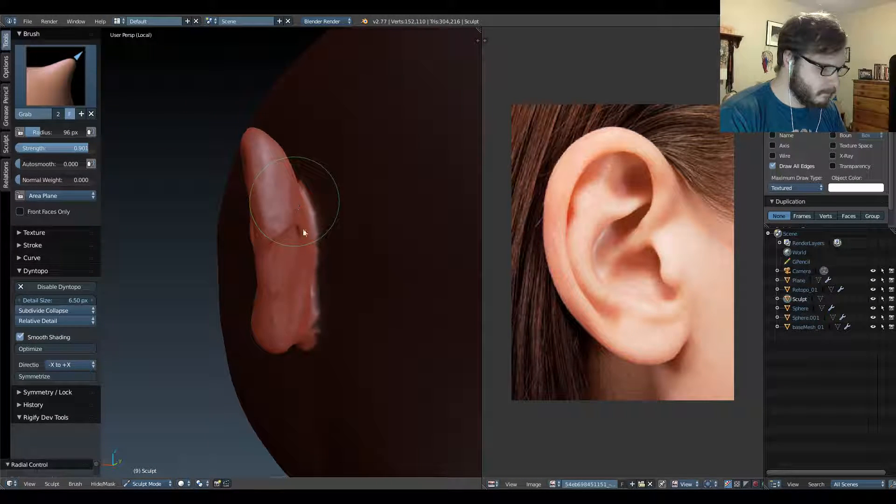
mouse_move(304, 230)
left_mouse_down("shift")
mouse_move(295, 223)
mouse_move(285, 334)
mouse_move(280, 282)
left_mouse_up("shift")
middle_click_drag(280, 283, 246, 184)
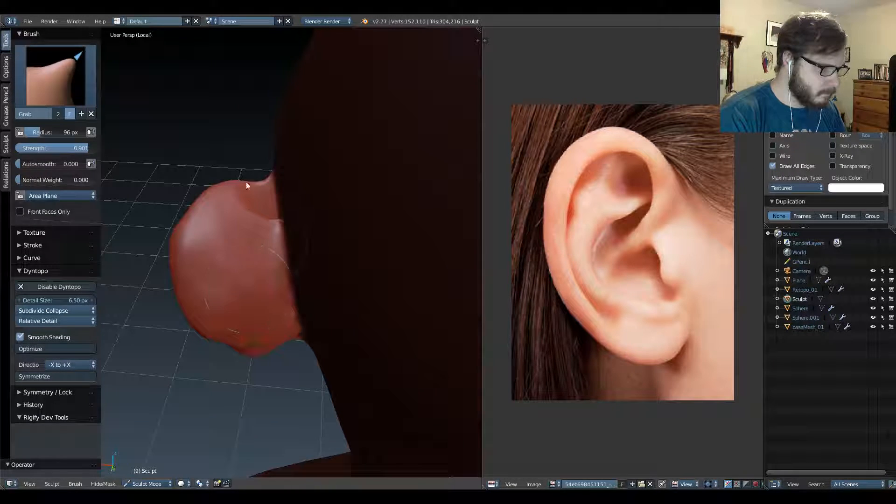
mouse_move(246, 183)
left_mouse_down("shift")
mouse_move(272, 218)
mouse_move(254, 258)
left_mouse_up("shift")
mouse_move(254, 258)
middle_mouse_down()
mouse_move(361, 312)
mouse_move(340, 337)
mouse_move(298, 314)
mouse_move(342, 289)
mouse_move(292, 312)
mouse_move(215, 278)
mouse_move(272, 247)
mouse_move(263, 267)
mouse_move(273, 234)
mouse_move(305, 226)
mouse_move(284, 223)
mouse_move(302, 237)
middle_mouse_up()
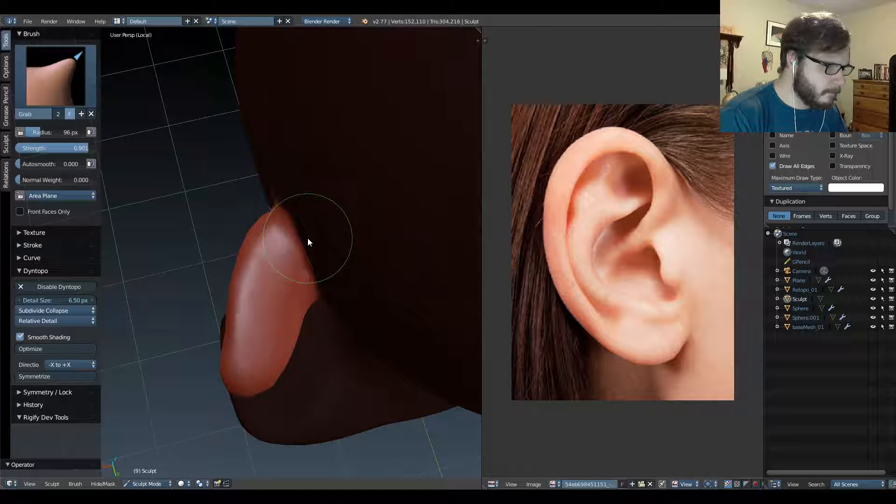
Smooth away the folds inside the ear's bowl with the Smooth brush at a 96 px radius.
mouse_move(308, 241)
middle_mouse_down()
mouse_move(390, 210)
mouse_move(332, 242)
mouse_move(351, 227)
middle_mouse_up()
key("s")
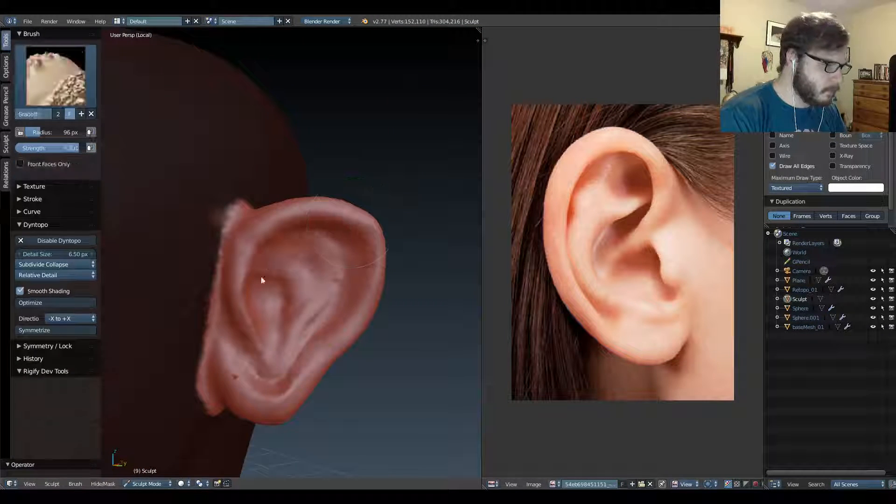
mouse_move(259, 280)
left_mouse_down()
mouse_move(290, 354)
mouse_move(236, 364)
mouse_move(256, 299)
left_mouse_up()
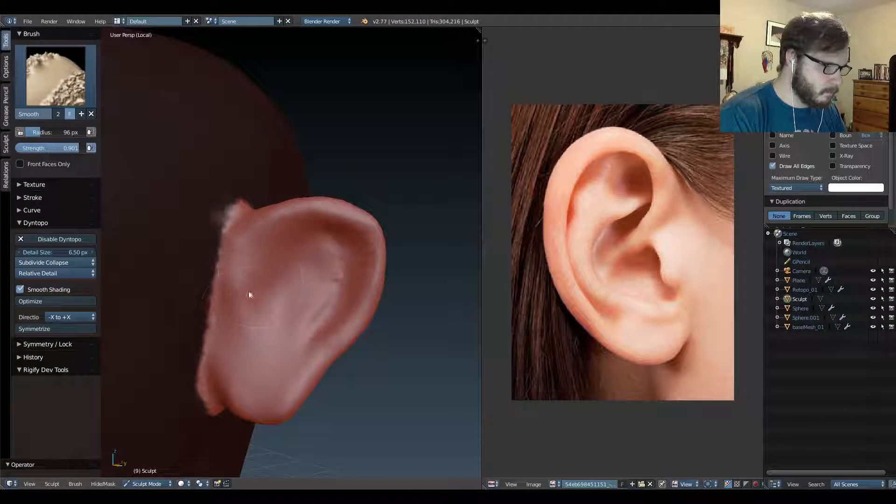
Rework the back of the ear's lower rim and lobe with the Inflate brush at a 154 px radius.
key("g")
mouse_move(249, 292)
middle_mouse_down()
mouse_move(228, 291)
mouse_move(224, 280)
mouse_move(260, 323)
mouse_move(274, 314)
middle_mouse_up()
key("i")
key("f")
left_click(290, 295)
left_click_drag(260, 349, 263, 343)
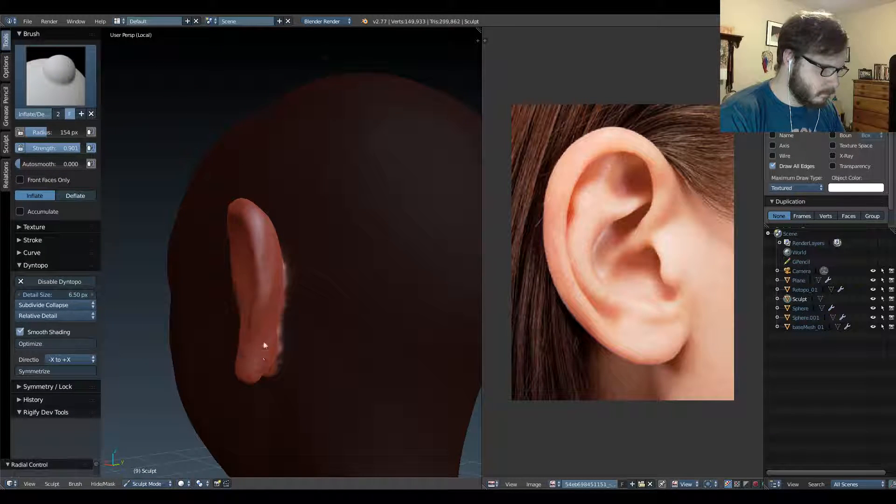
middle_click_drag(284, 273, 246, 261)
mouse_move(319, 330)
middle_mouse_down()
mouse_move(264, 270)
mouse_move(253, 286)
middle_mouse_up()
left_click_drag(256, 347, 253, 375)
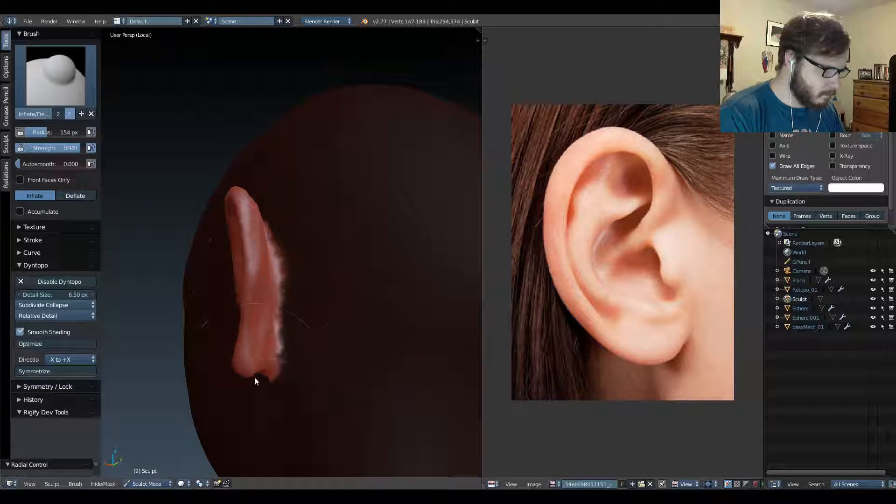
middle_click_drag(261, 350, 289, 335)
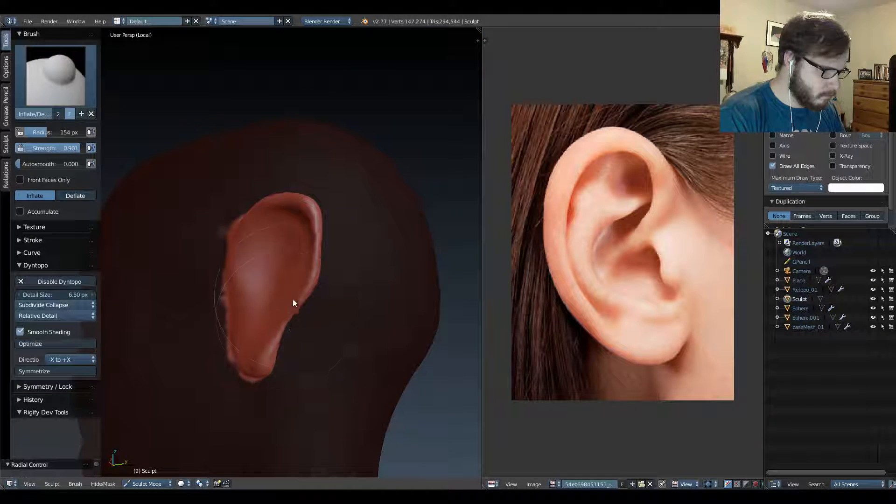
In the back orthographic view, push the ear's outer edge and lobe towards the head with Grab at a 176 px radius.
mouse_move(293, 298)
middle_mouse_down()
mouse_move(278, 296)
mouse_move(296, 271)
mouse_move(242, 304)
middle_mouse_up()
key("ctrl+KP_1")
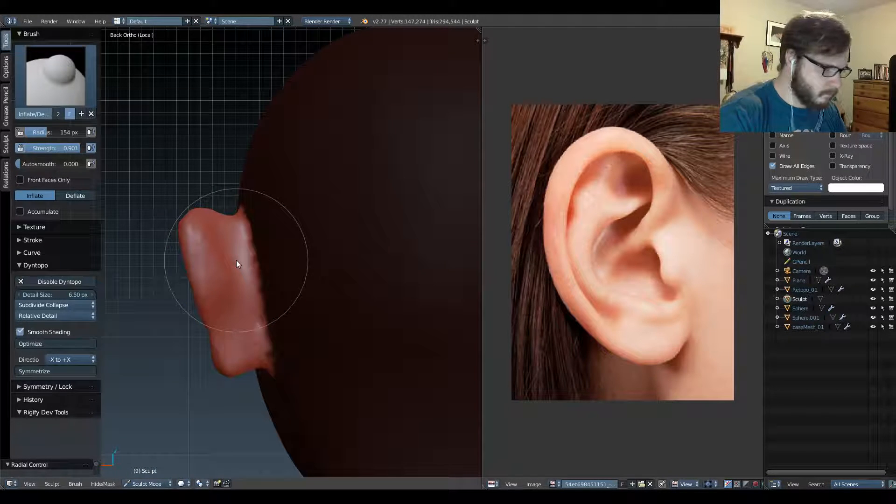
key("g")
key("f")
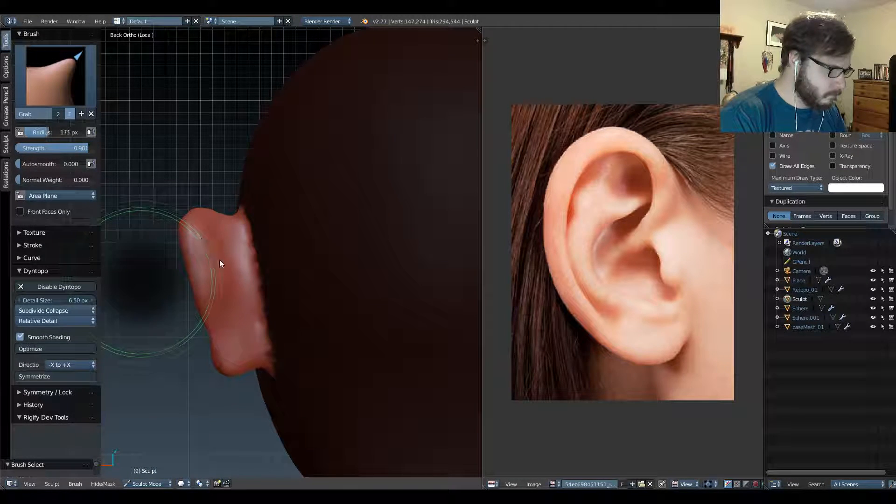
left_click(220, 259)
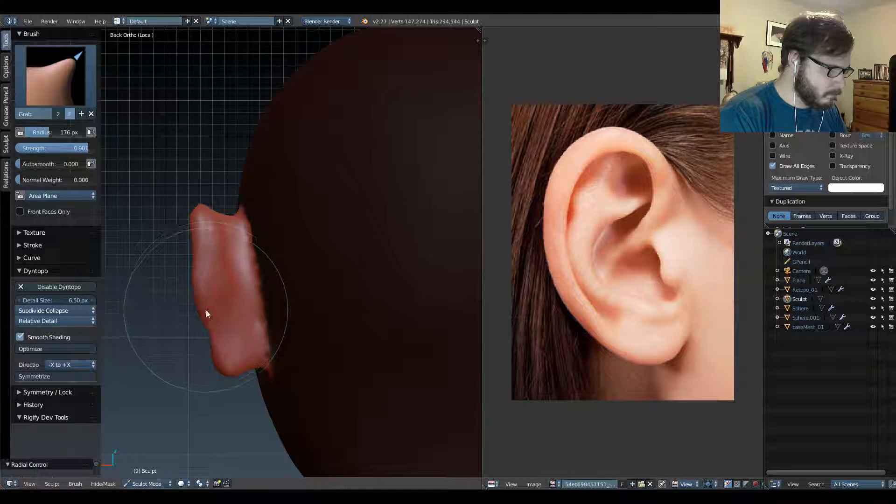
left_click_drag(206, 309, 221, 307)
left_click_drag(224, 367, 245, 371)
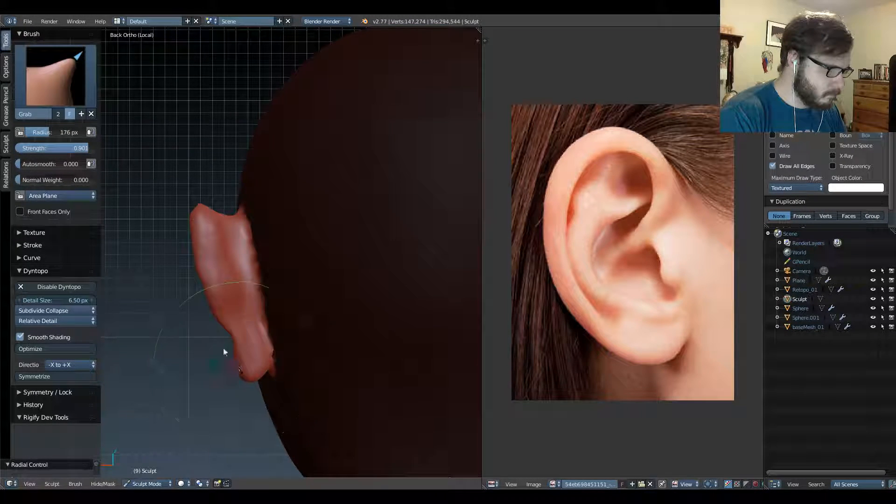
In the right orthographic view, raise the bottom of the lobe slightly with the Grab brush.
middle_click_drag(223, 347, 245, 268)
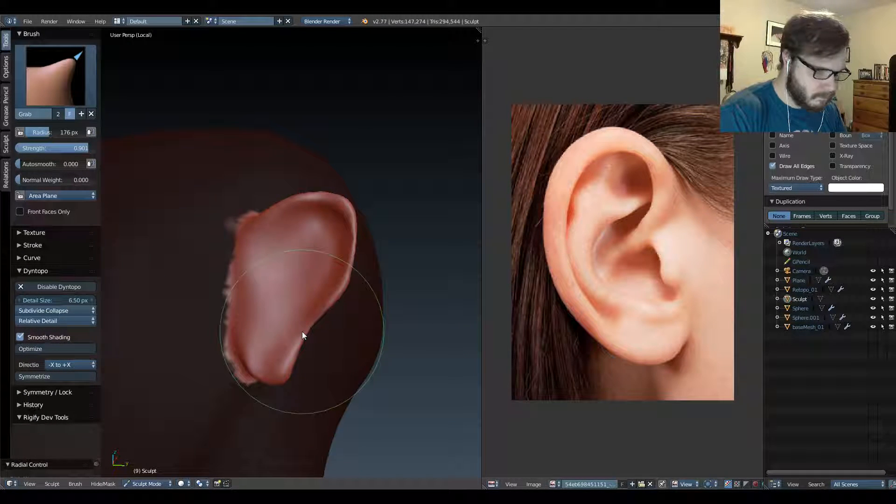
key("KP_3")
middle_click_drag(319, 226, 319, 201, "shift")
middle_click_drag(319, 200, 289, 202, "ctrl")
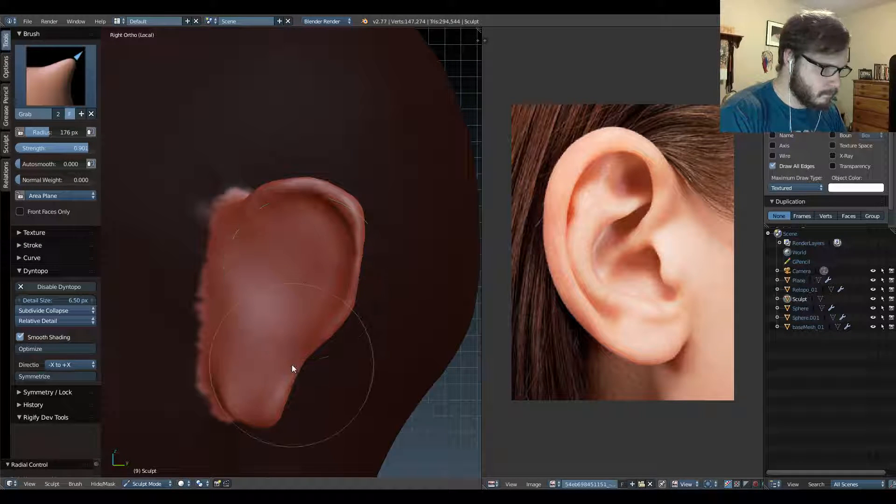
left_click_drag(253, 421, 251, 410)
In the front orthographic view, pull the ear's top up and inwards and adjust its lower outer edge with Grab.
mouse_move(251, 407)
middle_mouse_down()
mouse_move(281, 388)
mouse_move(292, 321)
mouse_move(223, 307)
mouse_move(245, 296)
mouse_move(291, 236)
middle_mouse_up()
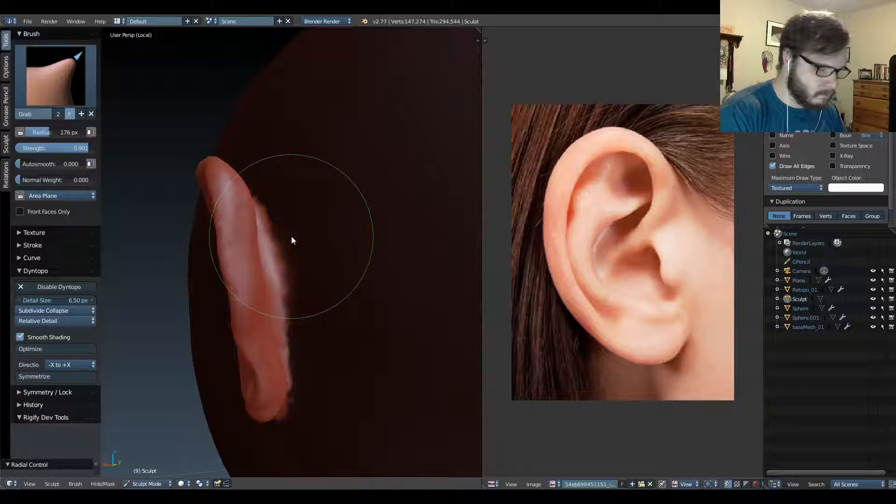
key("KP_1")
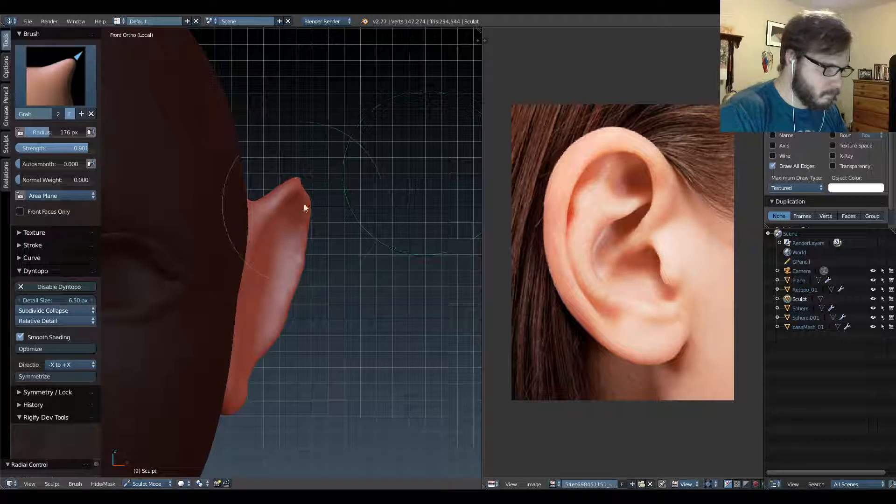
mouse_move(292, 201)
left_mouse_down()
mouse_move(264, 191)
mouse_move(280, 178)
left_mouse_up()
left_click_drag(283, 329, 278, 321)
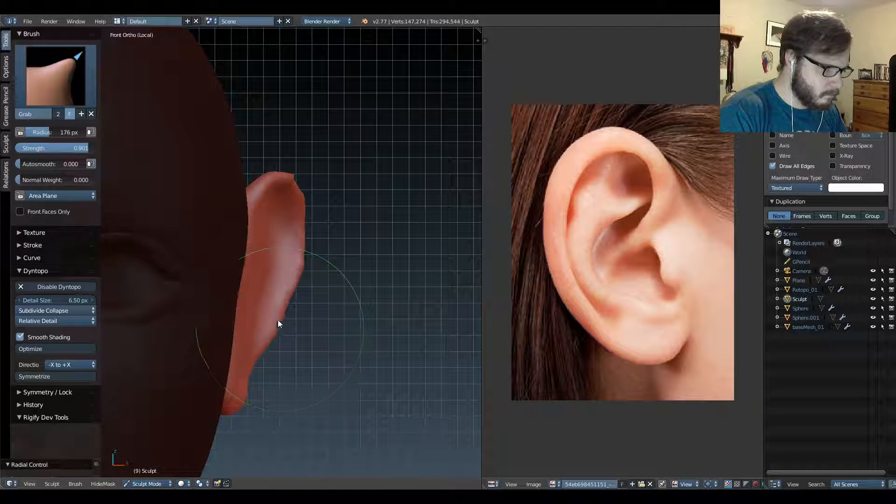
In the right orthographic view, lower the ear's upper rim slightly with the Grab brush.
key("KP_3")
mouse_move(301, 202)
middle_mouse_down("ctrl")
mouse_move(301, 301)
mouse_move(388, 286)
middle_mouse_up("ctrl")
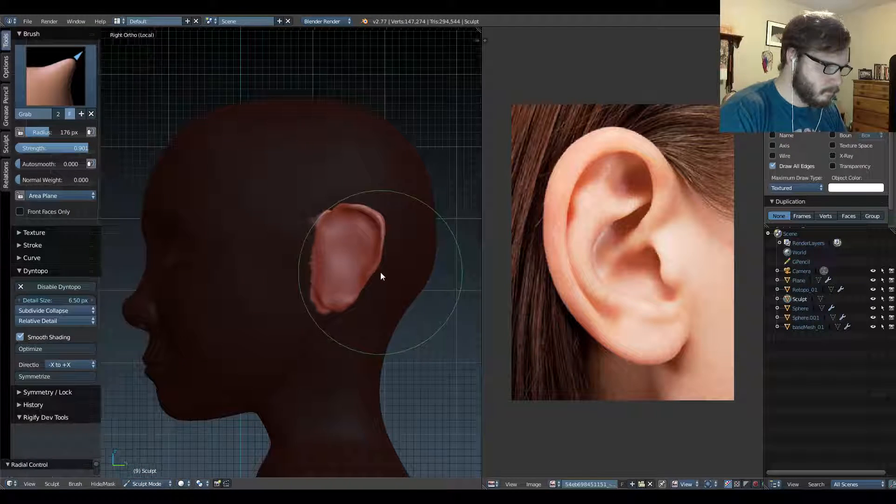
left_click_drag(357, 211, 353, 219)
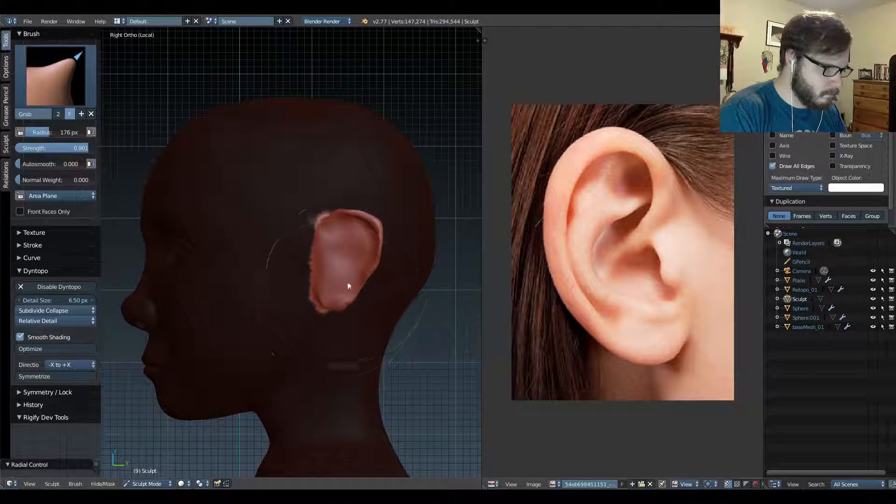
Check the ear's silhouette from the front and side, and set the Grab brush radius to 110 px.
key("KP_1")
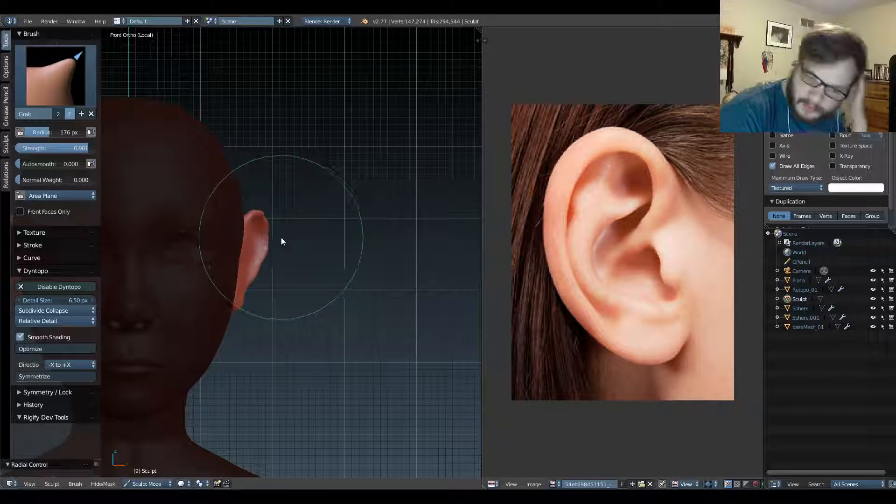
middle_click_drag(315, 242, 219, 247)
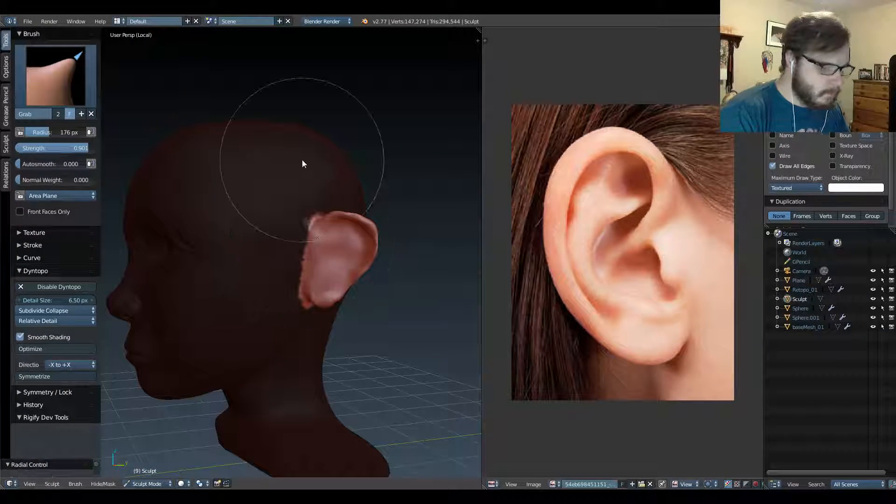
key("KP_3")
scroll(326, 232, "up", 5)
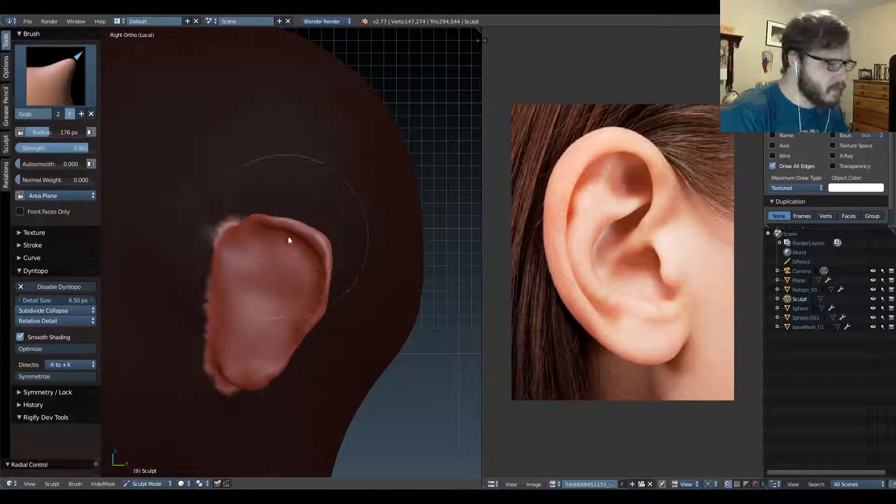
key("f")
left_click(276, 232)
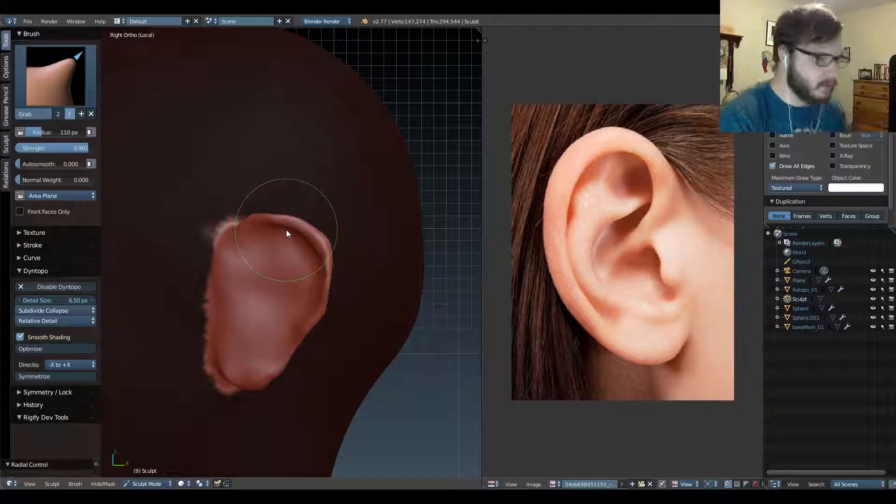
mouse_move(252, 280)
middle_mouse_down()
mouse_move(326, 284)
mouse_move(295, 280)
mouse_move(286, 198)
mouse_move(250, 254)
mouse_move(253, 273)
middle_mouse_up()
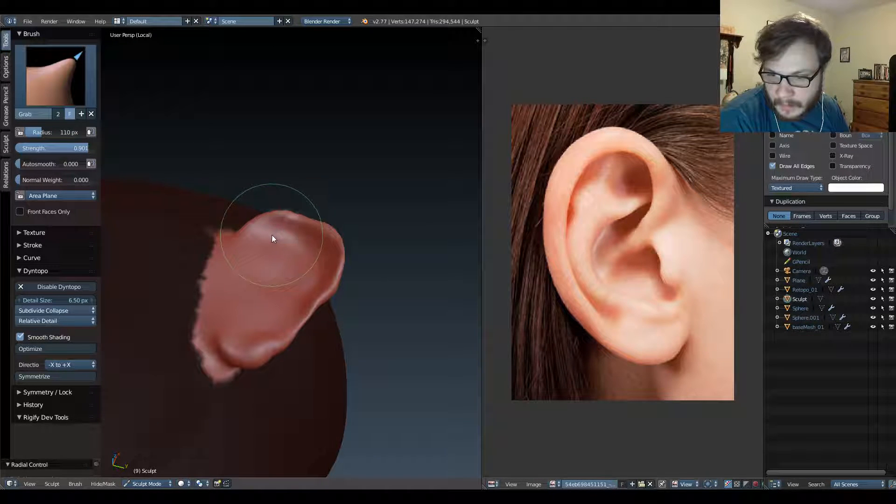
Build up the back of the ear with Clay Strips at a 52 px radius, from the upper rim to the lobe.
mouse_move(271, 234)
middle_mouse_down()
mouse_move(234, 287)
mouse_move(274, 270)
mouse_move(280, 232)
mouse_move(225, 264)
mouse_move(256, 268)
mouse_move(214, 316)
mouse_move(218, 252)
mouse_move(197, 232)
mouse_move(228, 237)
mouse_move(235, 206)
mouse_move(230, 257)
mouse_move(251, 303)
mouse_move(219, 251)
middle_mouse_up()
key("c")
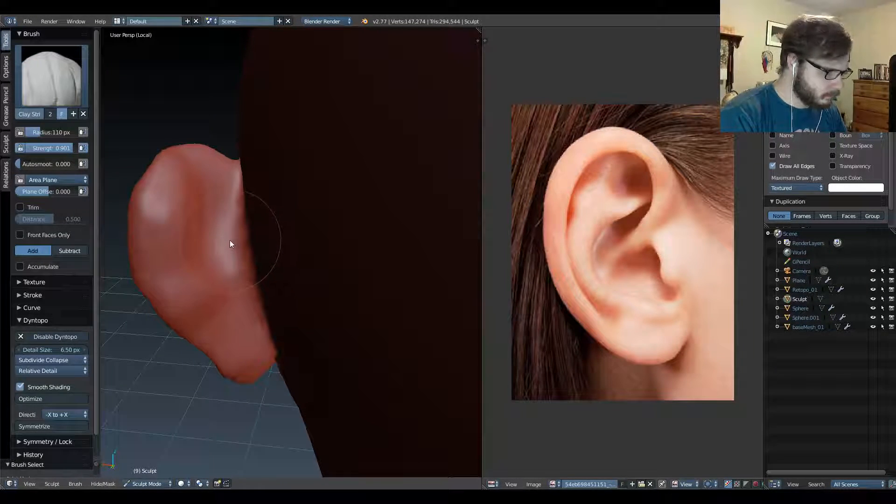
key("f")
left_click(211, 226)
mouse_move(231, 280)
left_mouse_down()
mouse_move(210, 222)
mouse_move(173, 166)
left_mouse_up()
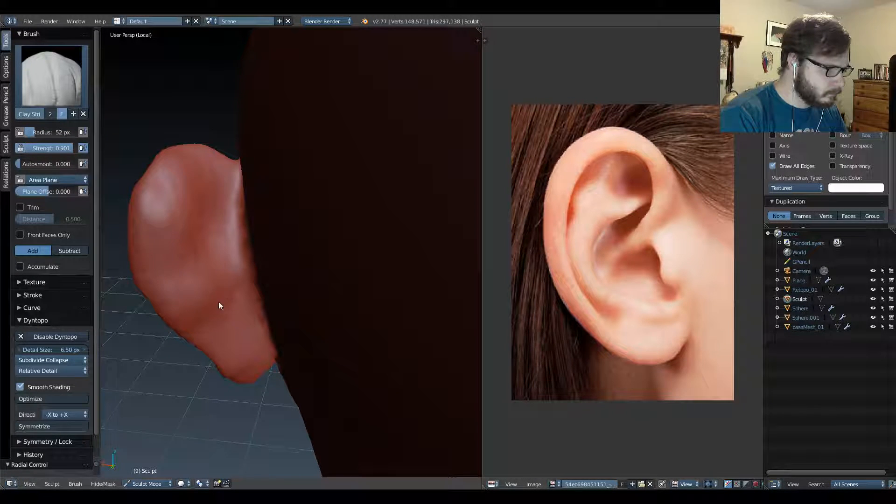
middle_click_drag(218, 306, 220, 206)
left_click_drag(220, 205, 236, 304)
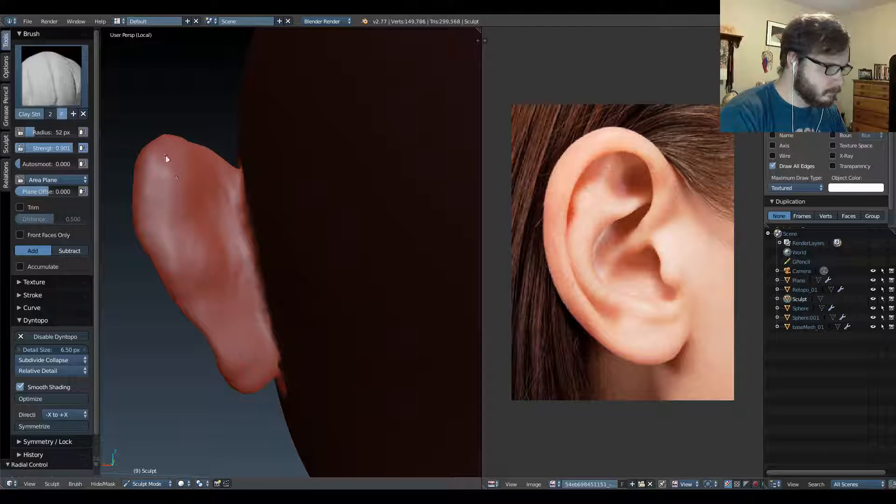
left_click_drag(167, 158, 241, 350)
Build up the ear's inner fold and lobe with the Clay brush at a 52 px radius.
key("c")
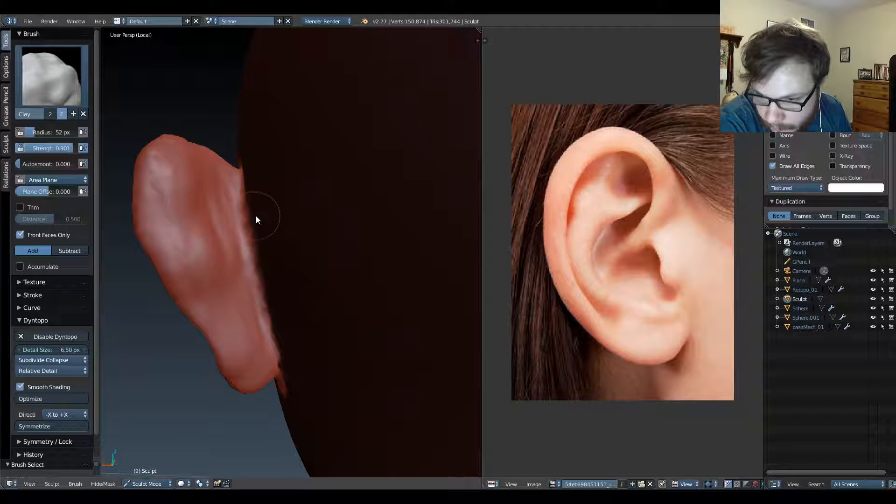
mouse_move(257, 216)
middle_mouse_down()
mouse_move(251, 282)
mouse_move(214, 296)
mouse_move(211, 201)
mouse_move(230, 231)
mouse_move(244, 314)
mouse_move(225, 229)
middle_mouse_up()
middle_click_drag(229, 314, 279, 270)
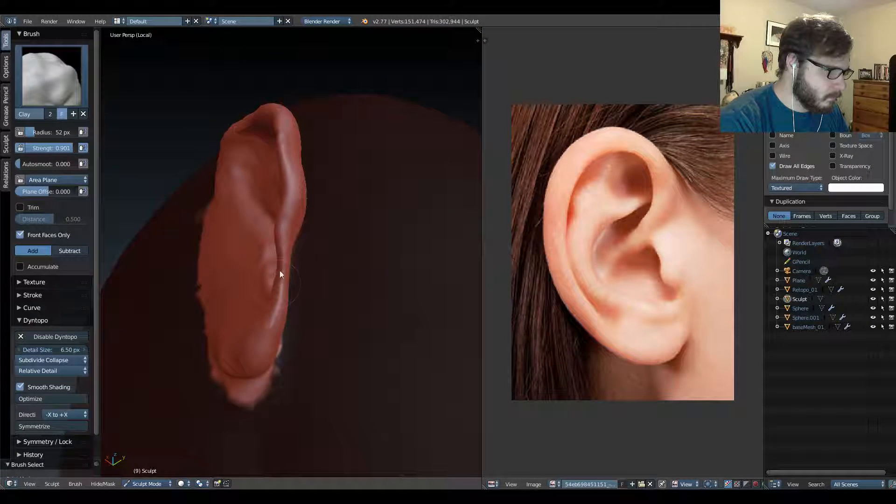
scroll(248, 352, "up", 3)
mouse_move(267, 354)
left_mouse_down()
mouse_move(220, 352)
mouse_move(224, 316)
mouse_move(212, 345)
left_mouse_up()
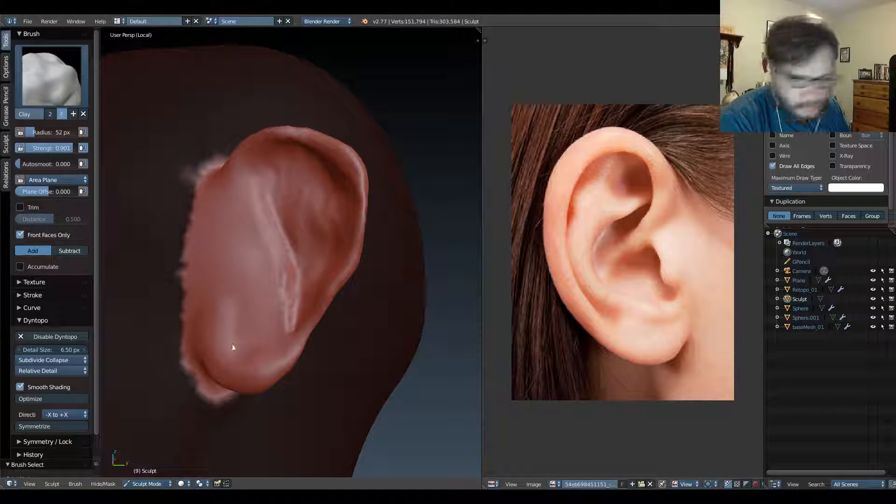
Smooth the inner fold's ridge into the surface of the ear's bowl.
mouse_move(282, 344)
middle_mouse_down()
mouse_move(204, 330)
mouse_move(231, 314)
mouse_move(294, 326)
middle_mouse_up()
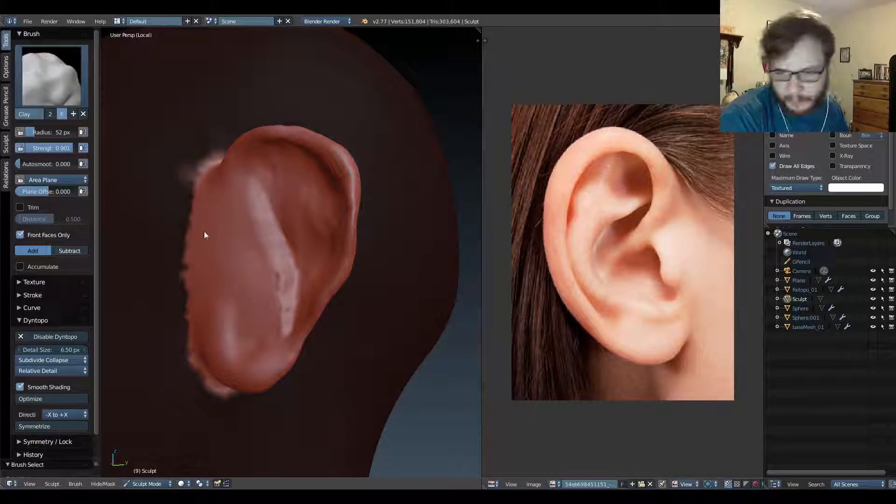
mouse_move(276, 268)
middle_mouse_down()
mouse_move(268, 266)
mouse_move(288, 259)
middle_mouse_up()
mouse_move(291, 226)
left_mouse_down("shift")
mouse_move(296, 326)
mouse_move(328, 216)
mouse_move(324, 161)
mouse_move(281, 143)
mouse_move(292, 168)
mouse_move(277, 245)
left_mouse_up("shift")
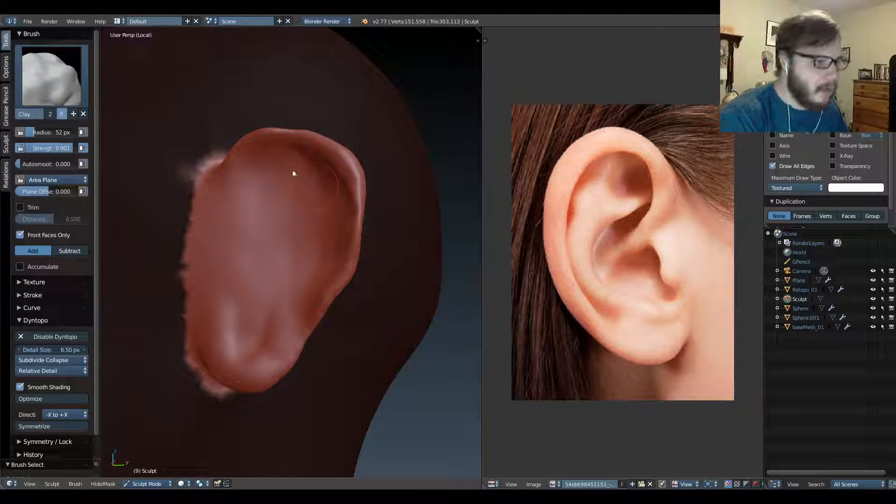
Smooth the inside of the ear's rear rim down toward the lobe, and add Clay along the rim's middle edge.
mouse_move(317, 179)
left_mouse_down("shift")
mouse_move(342, 228)
mouse_move(318, 294)
mouse_move(330, 253)
left_mouse_up("shift")
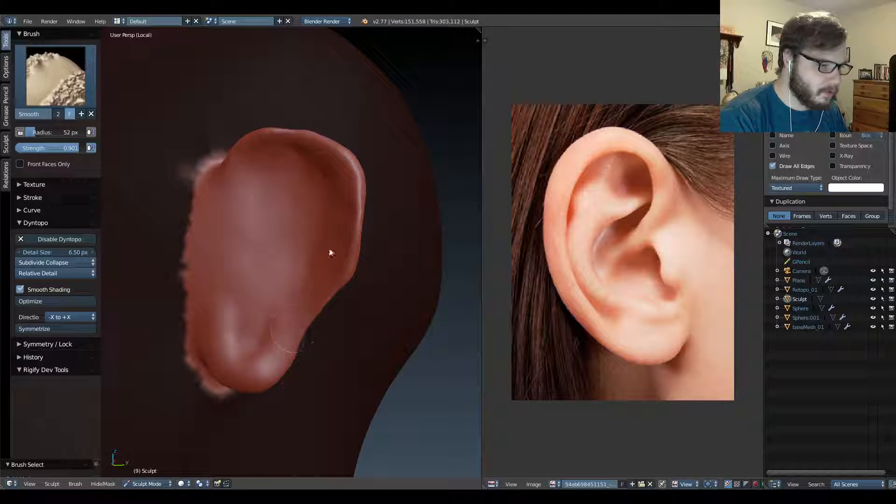
mouse_move(310, 286)
middle_mouse_down()
mouse_move(308, 224)
mouse_move(270, 216)
mouse_move(281, 225)
middle_mouse_up()
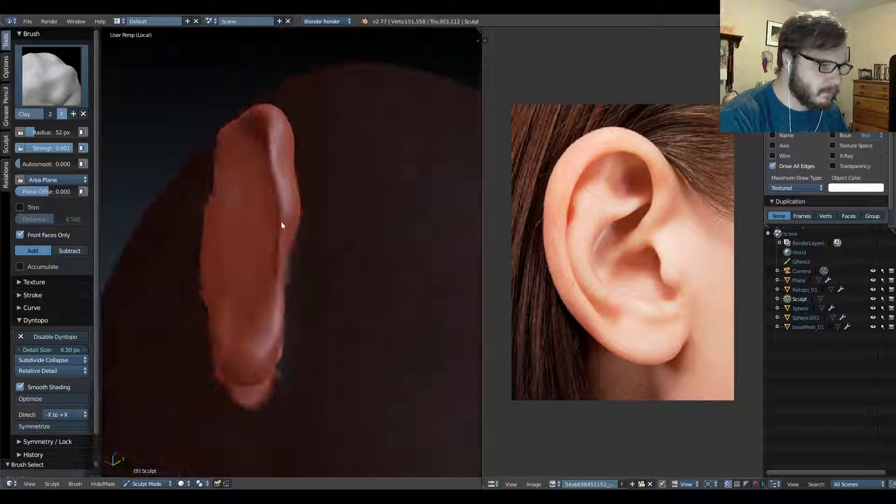
left_click_drag(279, 202, 272, 252)
middle_click_drag(271, 255, 297, 240)
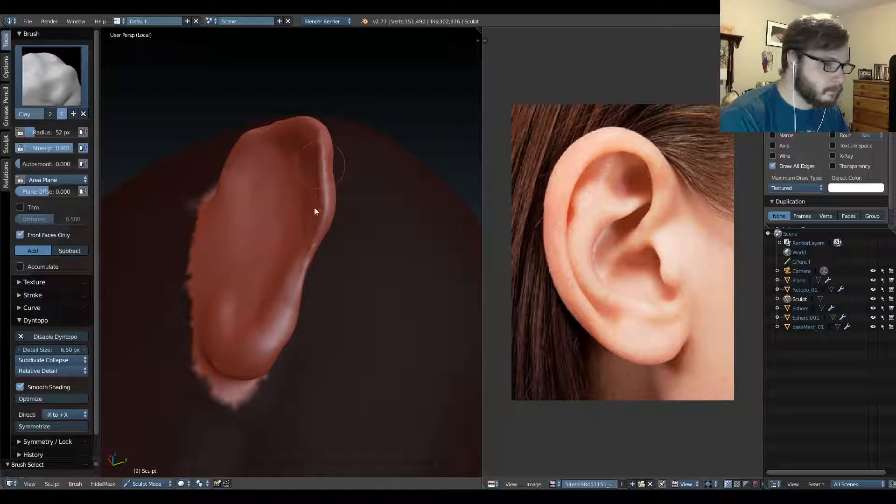
Smooth the back of the ear and the middle stretch of its outer rim.
middle_click_drag(287, 272, 257, 238)
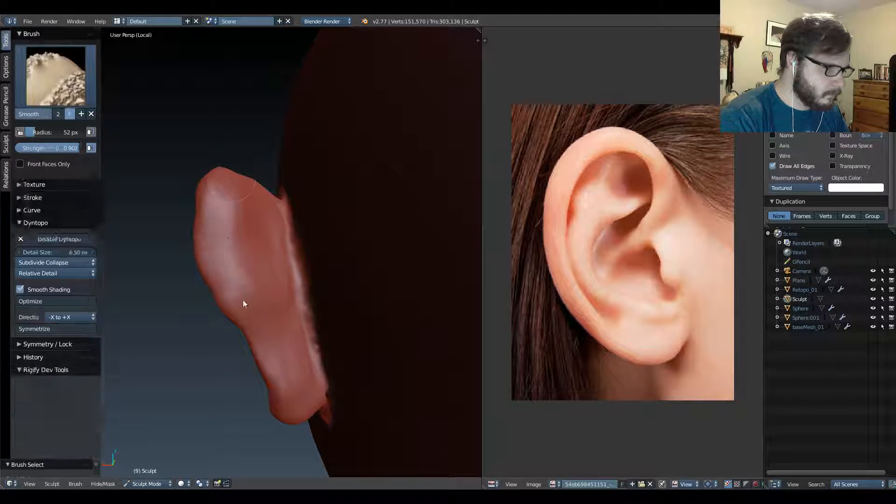
middle_click_drag(252, 296, 280, 250)
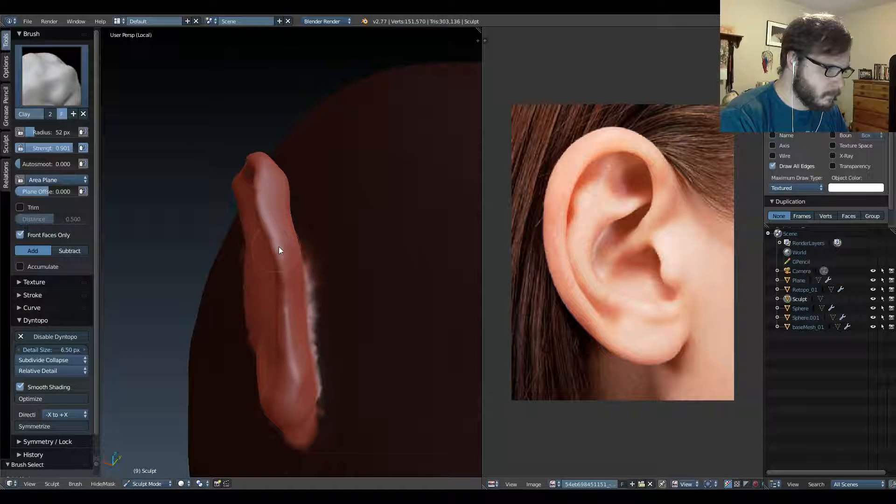
middle_click_drag(276, 332, 296, 299)
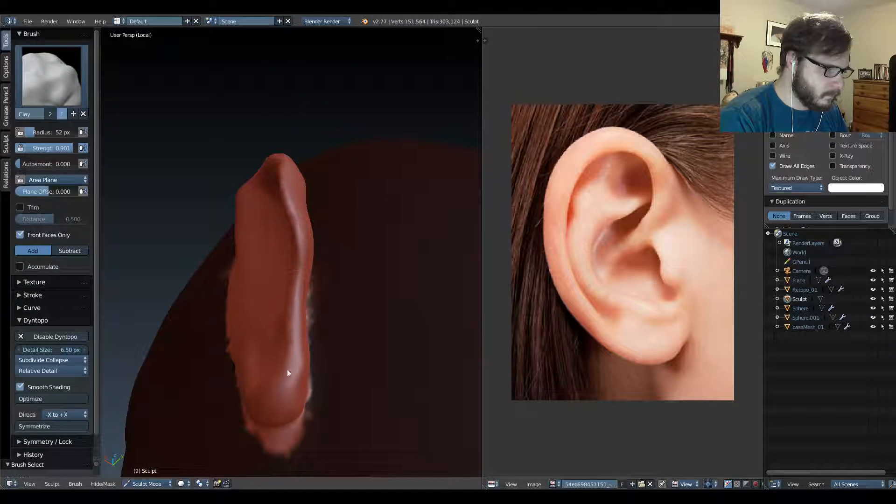
middle_click_drag(289, 371, 298, 335)
mouse_move(297, 280)
left_mouse_down("shift")
mouse_move(296, 206)
mouse_move(291, 233)
left_mouse_up("shift")
middle_click_drag(290, 233, 311, 207)
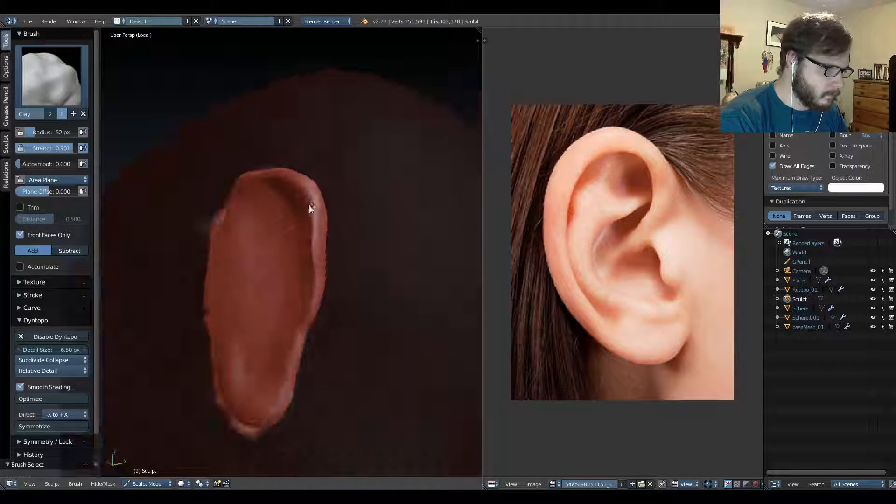
Shape the ear's rear rim, its back beside the head and the upper front of the bowl with the Clay brush at 52 px.
left_click_drag(309, 204, 318, 261)
middle_click_drag(302, 249, 258, 194)
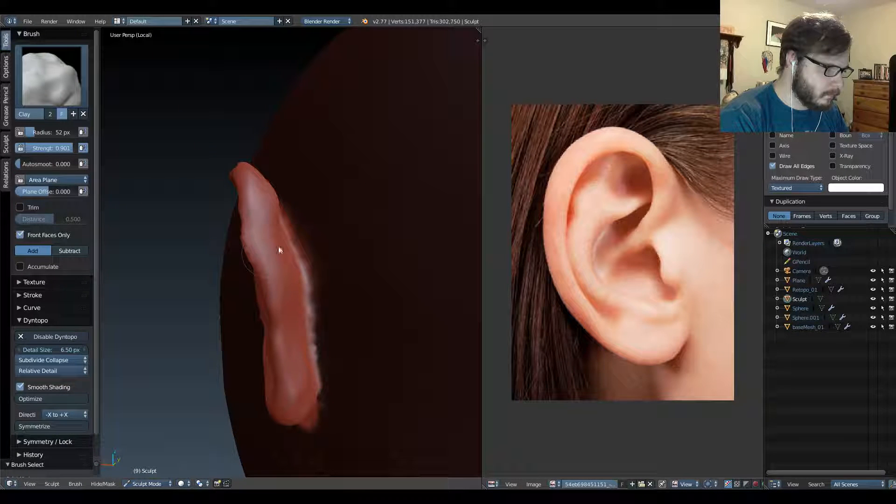
middle_click_drag(278, 250, 268, 344)
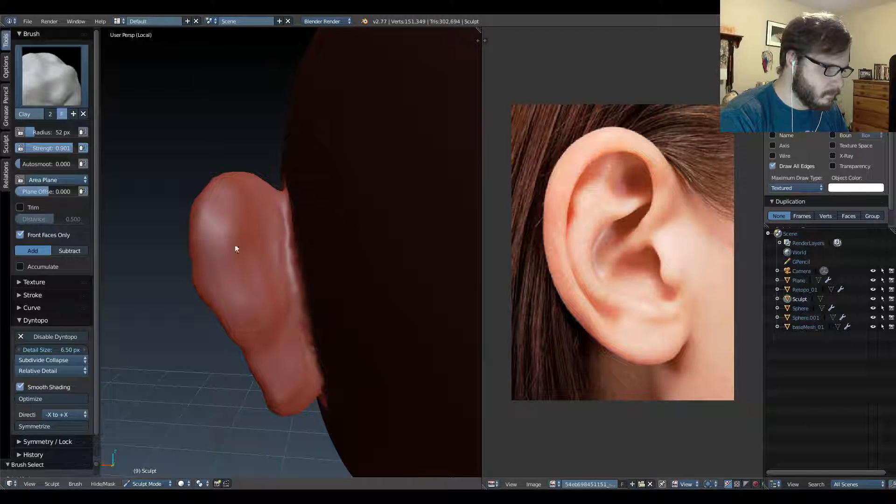
left_click_drag(270, 215, 274, 280)
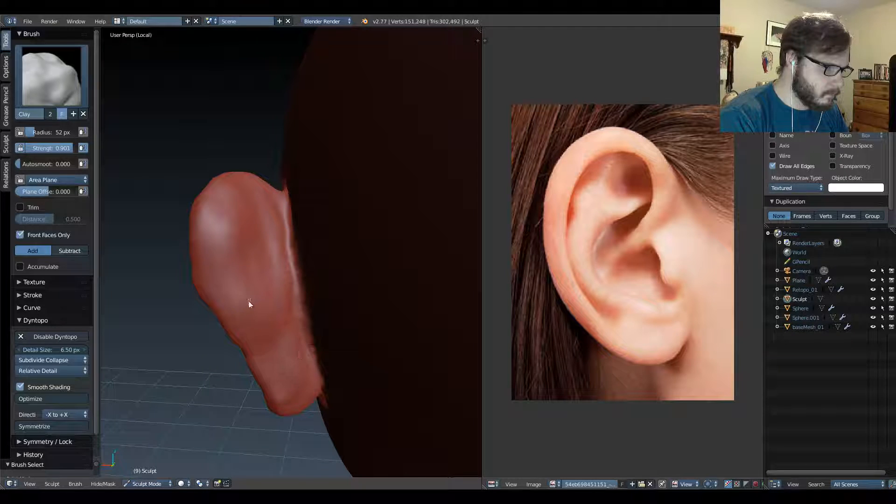
middle_click_drag(254, 348, 294, 214)
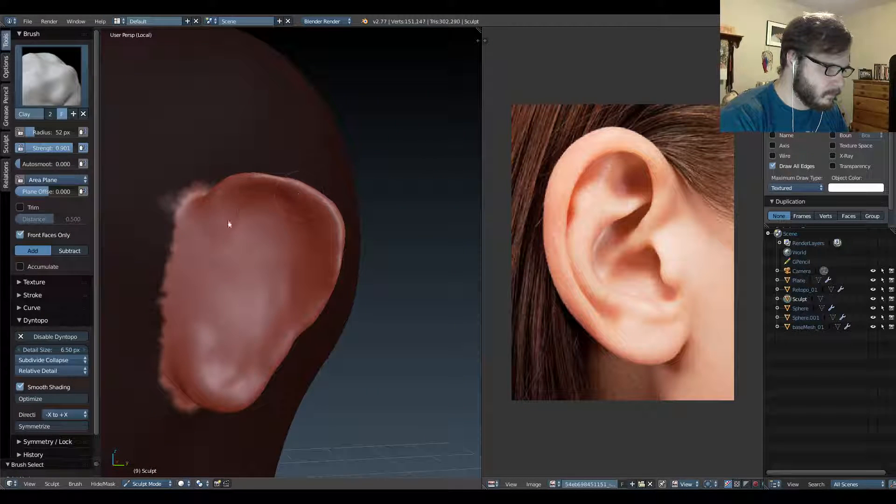
left_click_drag(236, 212, 222, 221)
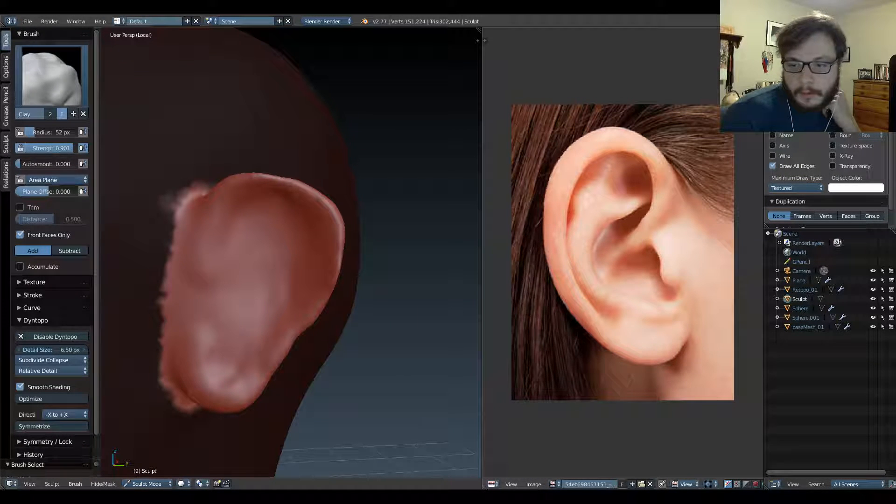
Switch to the browser, examine the ArtStation renders of "Sasha Banks done for WWE", and return to Blender.
left_click_drag(895, 23, 439, 15)
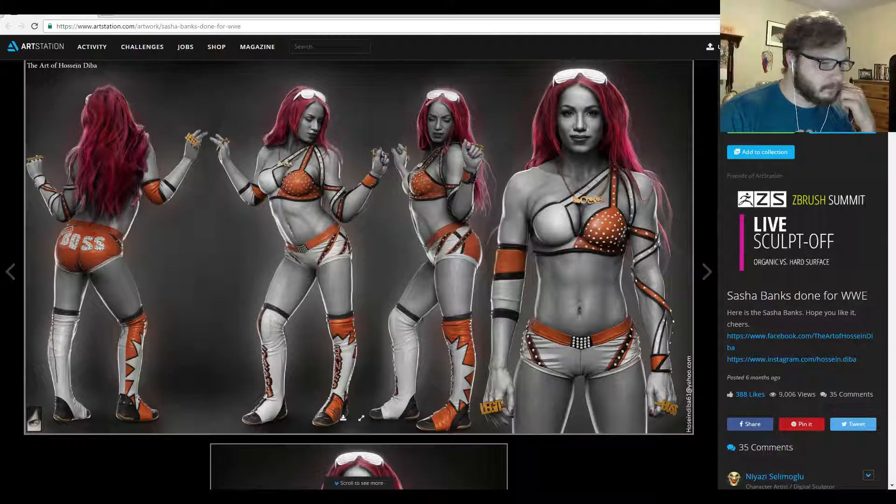
scroll(362, 417, "down", 15)
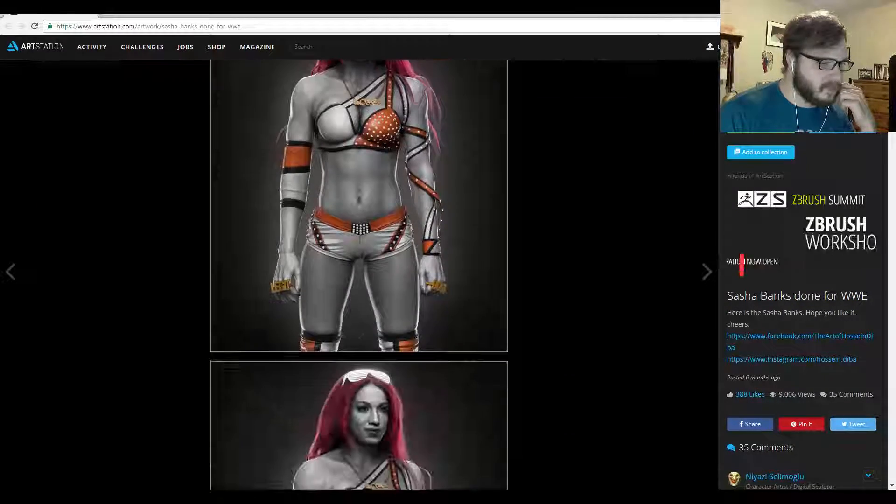
scroll(361, 417, "down", 12)
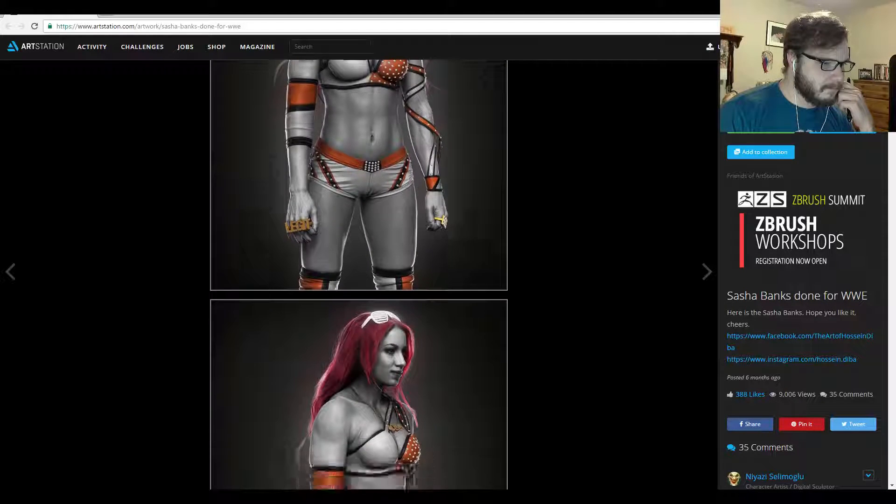
scroll(362, 417, "down", 7)
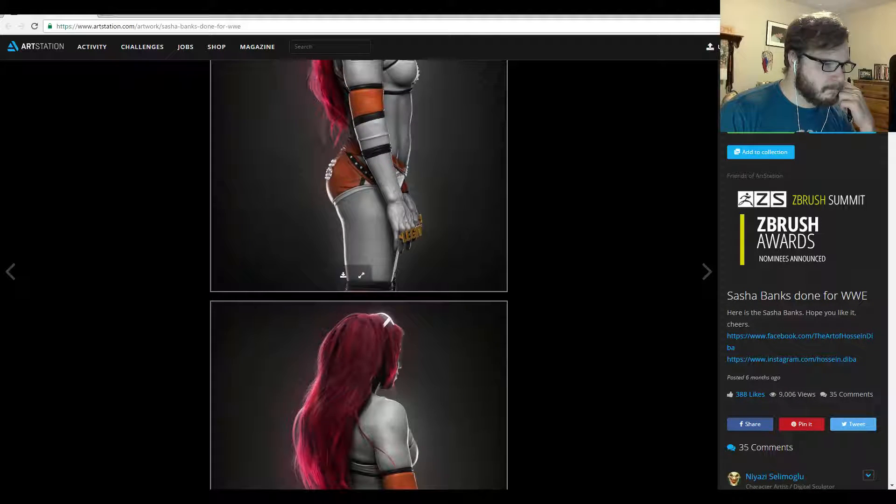
scroll(361, 417, "down", 8)
scroll(803, 310, "down", 15)
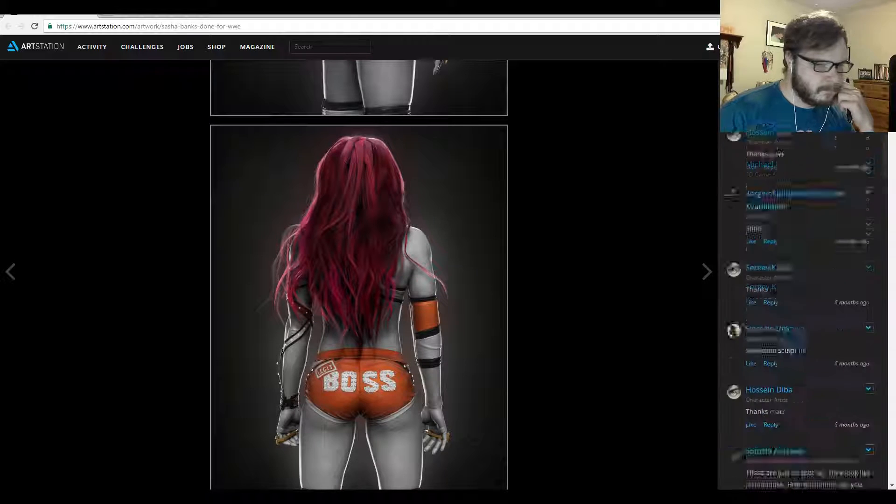
scroll(803, 310, "down", 20)
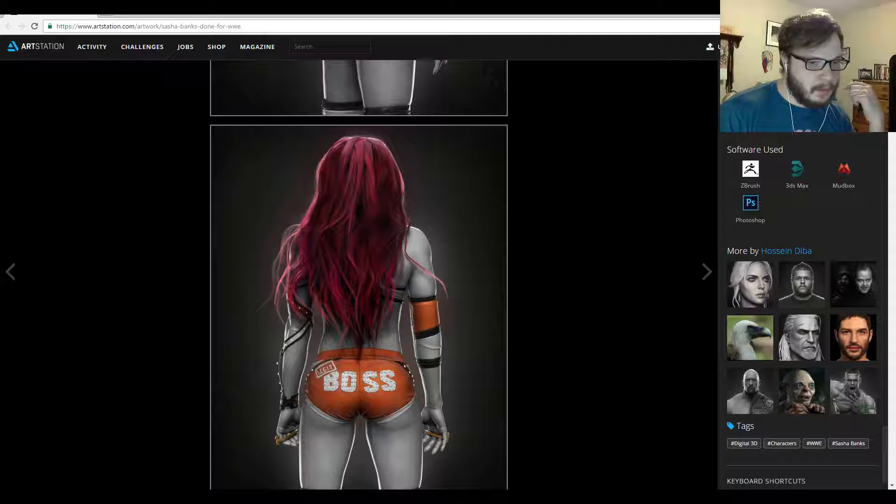
scroll(359, 274, "down", 15)
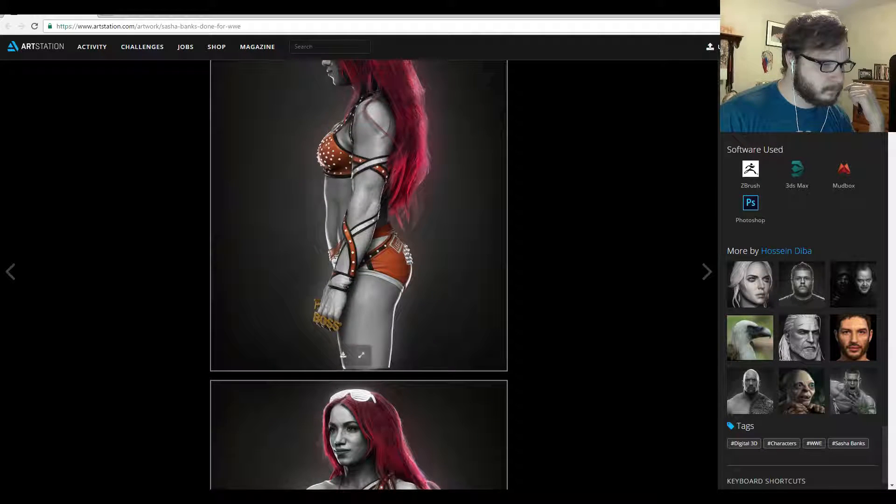
scroll(359, 274, "down", 9)
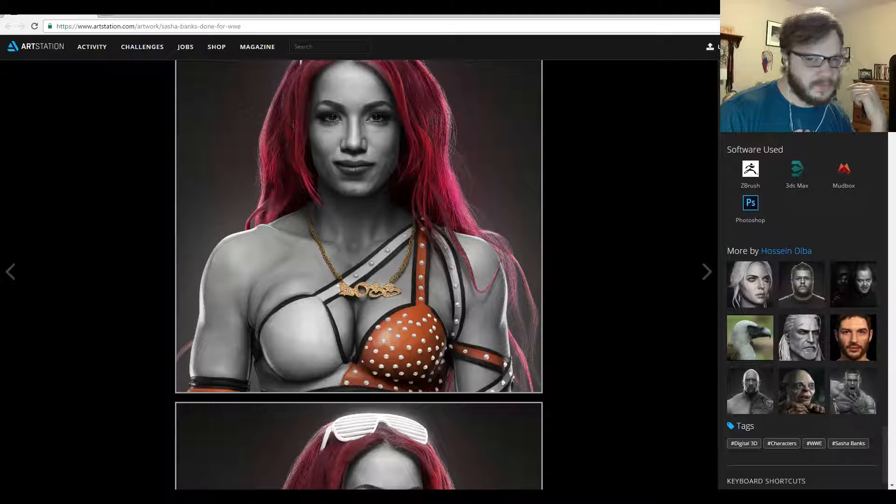
key("alt+Tab")
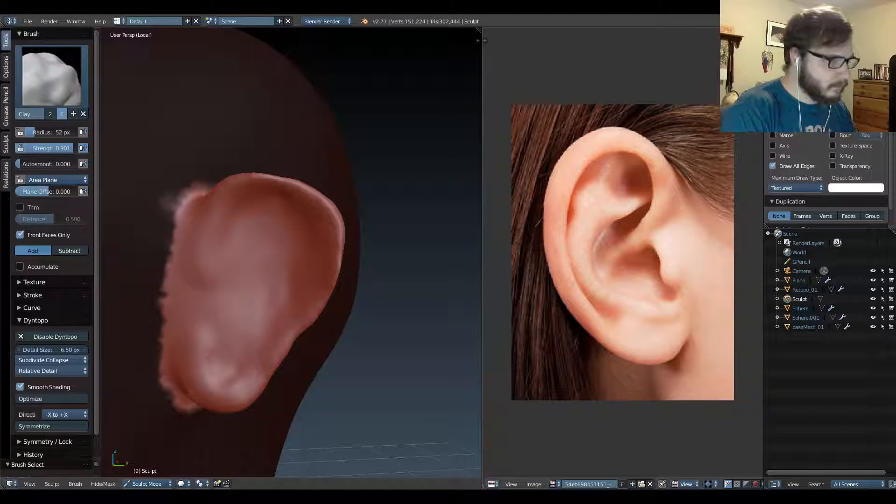
Build up the ear's rim with Clay at 52 px from the top around the lobe, and curl its front end down into the bowl.
mouse_move(280, 240)
middle_mouse_down()
mouse_move(308, 246)
mouse_move(294, 192)
mouse_move(308, 293)
mouse_move(271, 212)
mouse_move(241, 204)
middle_mouse_up()
mouse_move(273, 198)
left_mouse_down()
mouse_move(350, 252)
mouse_move(356, 306)
left_mouse_up()
middle_click_drag(319, 289, 350, 201, "shift")
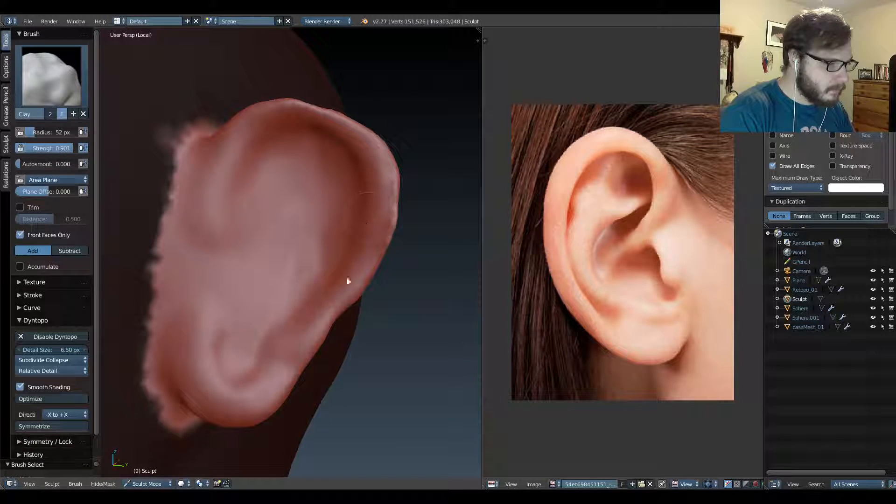
left_click_drag(347, 278, 267, 380)
left_click_drag(311, 331, 215, 382)
middle_click_drag(233, 343, 245, 329)
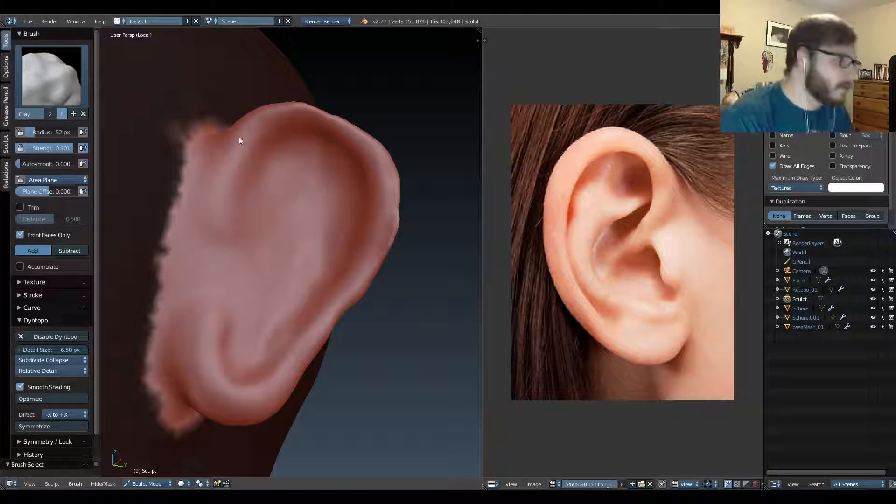
left_click_drag(240, 140, 221, 185)
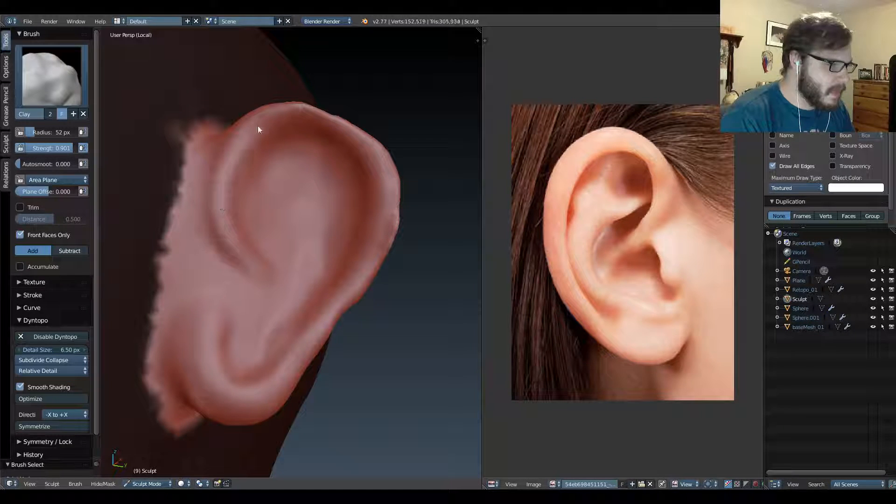
Fill out the back of the ear down to the lobe with the Clay brush at a 101 px radius.
mouse_move(231, 200)
middle_mouse_down()
mouse_move(238, 244)
mouse_move(266, 224)
mouse_move(259, 231)
mouse_move(301, 240)
mouse_move(309, 236)
mouse_move(292, 224)
mouse_move(369, 242)
middle_mouse_up()
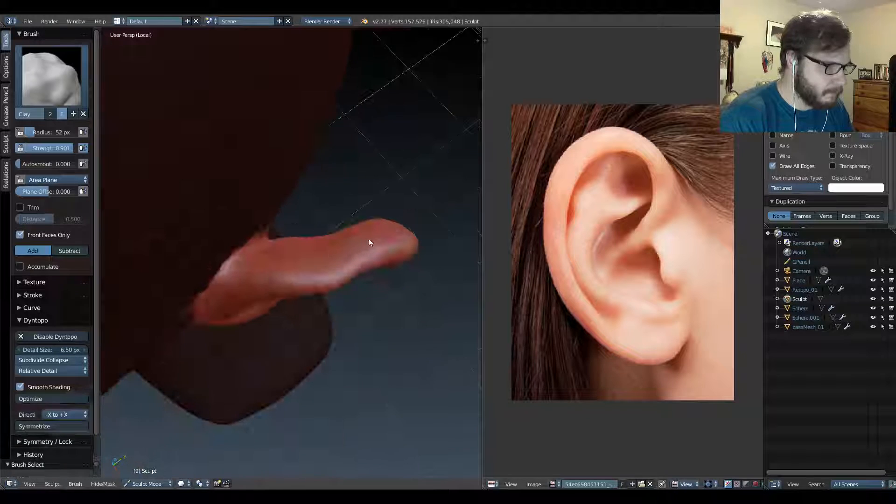
mouse_move(318, 256)
middle_mouse_down()
mouse_move(208, 184)
mouse_move(287, 200)
mouse_move(278, 272)
middle_mouse_up()
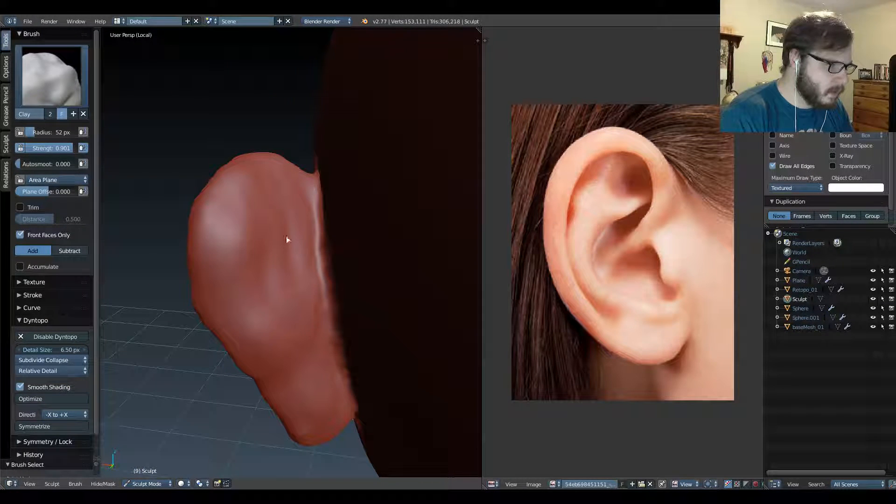
key("f")
left_click(301, 230)
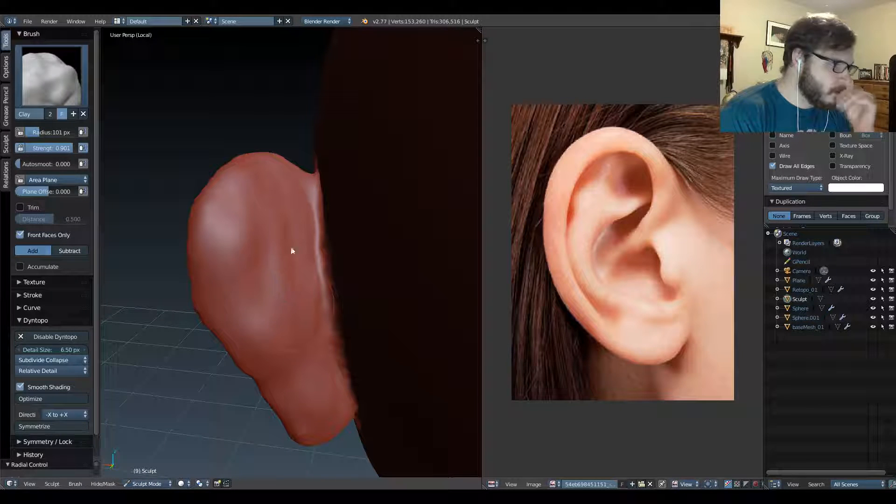
left_click_drag(309, 393, 307, 374)
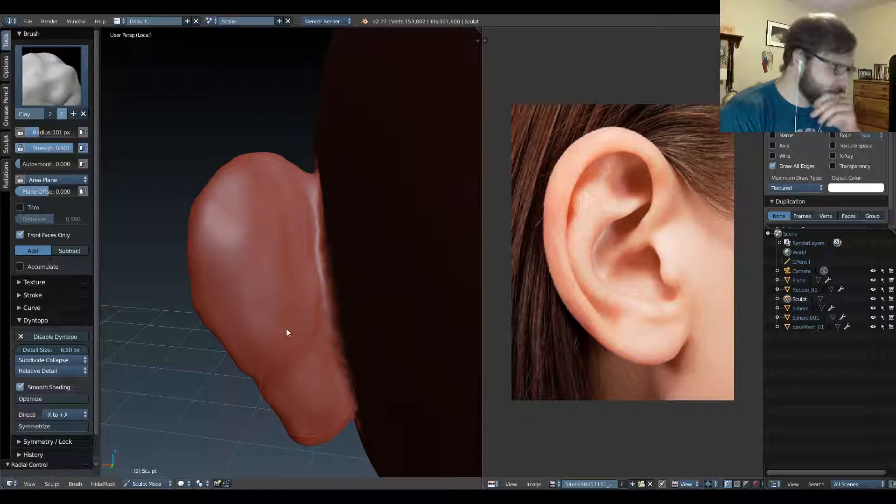
middle_click_drag(286, 328, 292, 296)
left_click_drag(342, 405, 337, 376)
middle_click_drag(293, 285, 314, 351)
Smooth the ear's outer rim from its upper curve down the rear edge.
middle_click_drag(280, 246, 316, 218)
scroll(315, 196, "up", 2)
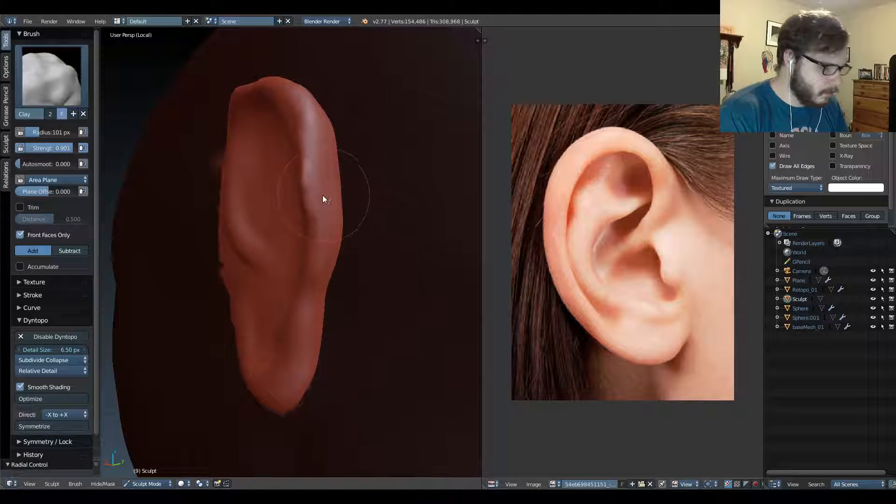
left_click_drag(328, 180, 312, 262, "shift")
middle_click_drag(306, 161, 314, 182)
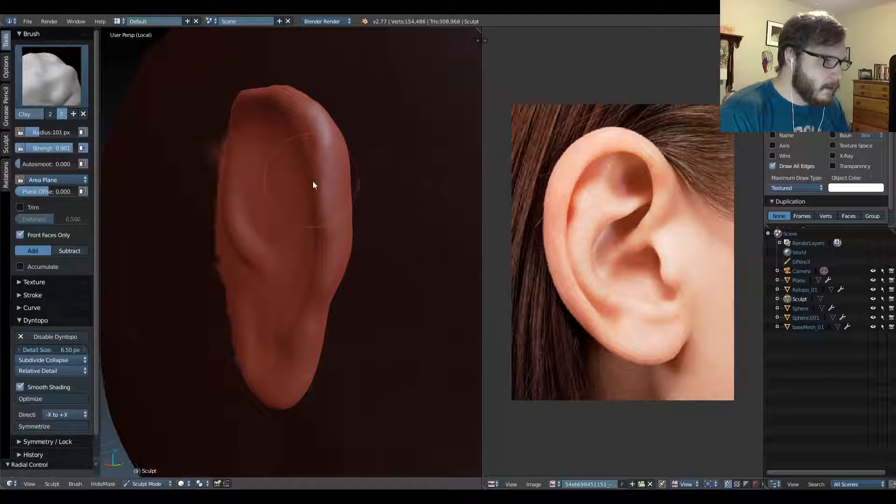
mouse_move(313, 182)
left_mouse_down("shift")
mouse_move(306, 128)
mouse_move(309, 143)
left_mouse_up("shift")
middle_click_drag(320, 171, 335, 195)
left_click_drag(335, 195, 335, 200, "shift")
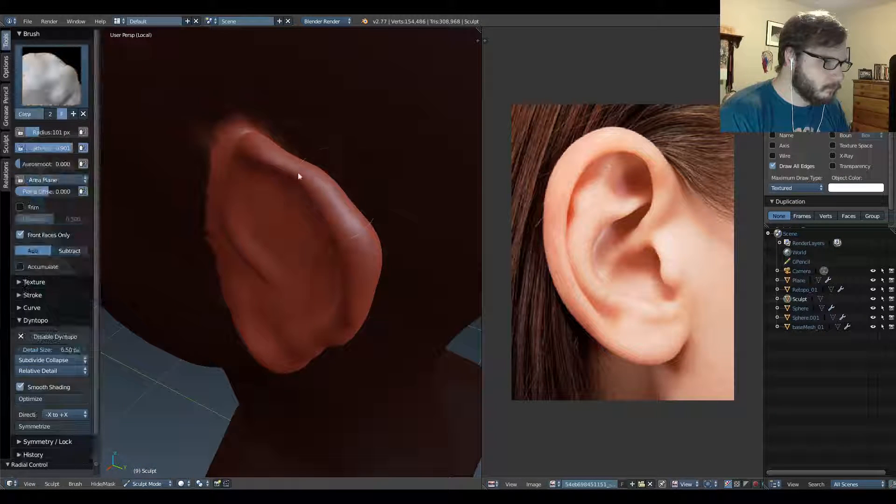
middle_click_drag(297, 172, 293, 209)
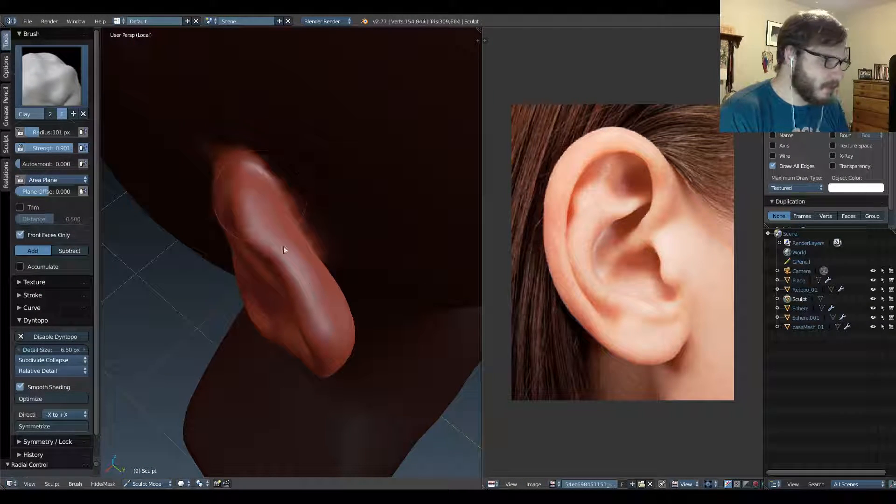
Build up the lobe and the ridge at its front with the Clay brush at a 101 px radius.
mouse_move(300, 275)
middle_mouse_down()
mouse_move(320, 206)
mouse_move(310, 204)
mouse_move(344, 241)
mouse_move(313, 184)
middle_mouse_up()
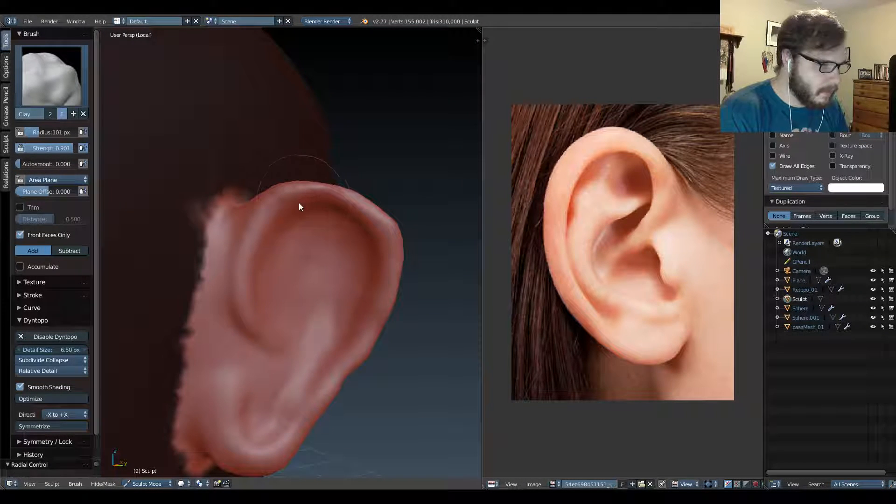
middle_click_drag(268, 281, 284, 226)
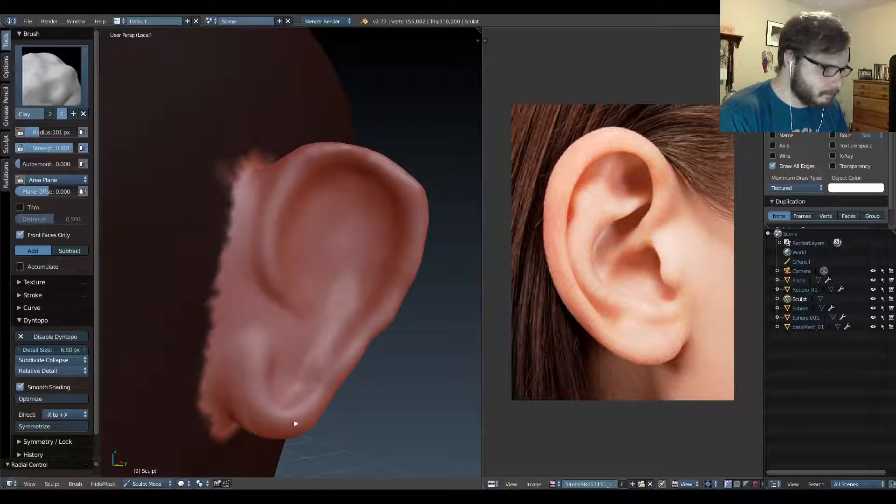
left_click_drag(295, 423, 255, 377)
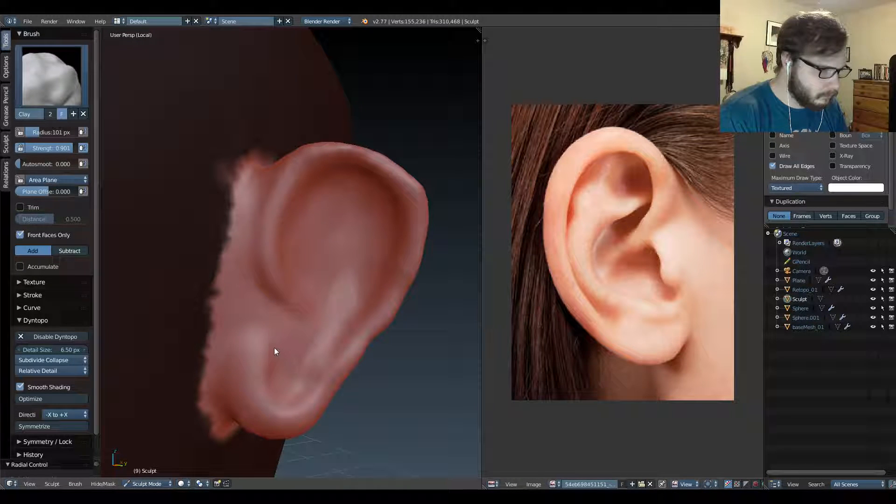
Set the Clay radius to 26 px and fill the lower hollow above the lobe, shaping the neighbouring rim.
key("f")
left_click(256, 341)
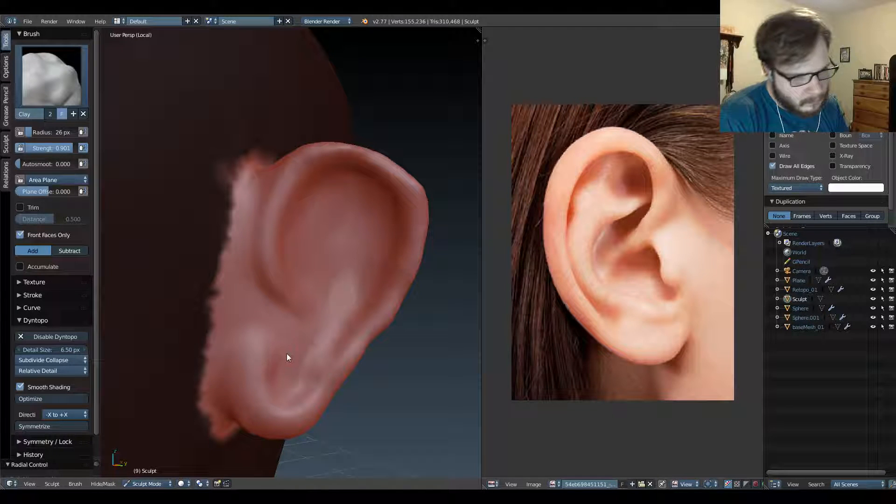
mouse_move(260, 377)
left_mouse_down()
mouse_move(301, 403)
mouse_move(287, 395)
left_mouse_up()
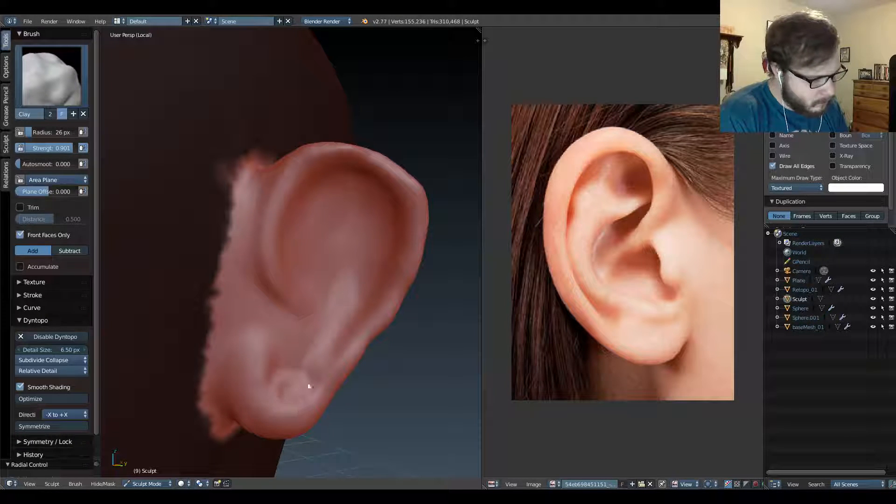
mouse_move(282, 400)
middle_mouse_down()
mouse_move(284, 295)
mouse_move(252, 266)
mouse_move(308, 286)
mouse_move(297, 281)
mouse_move(304, 274)
middle_mouse_up()
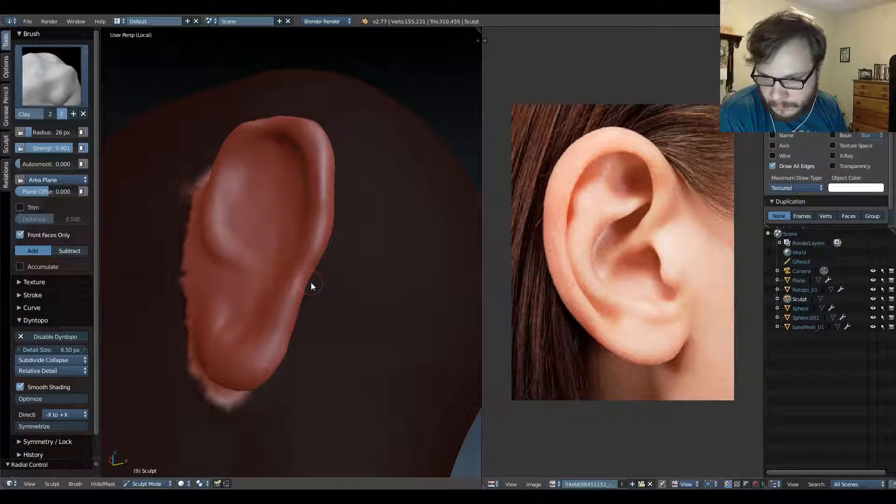
mouse_move(340, 278)
middle_mouse_down()
mouse_move(296, 294)
mouse_move(332, 272)
middle_mouse_up()
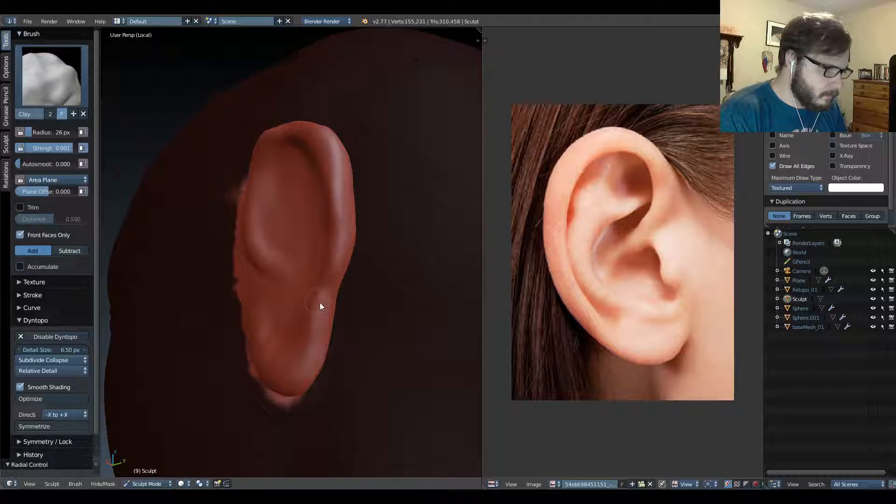
mouse_move(320, 304)
middle_mouse_down()
mouse_move(297, 386)
mouse_move(336, 380)
mouse_move(280, 333)
middle_mouse_up()
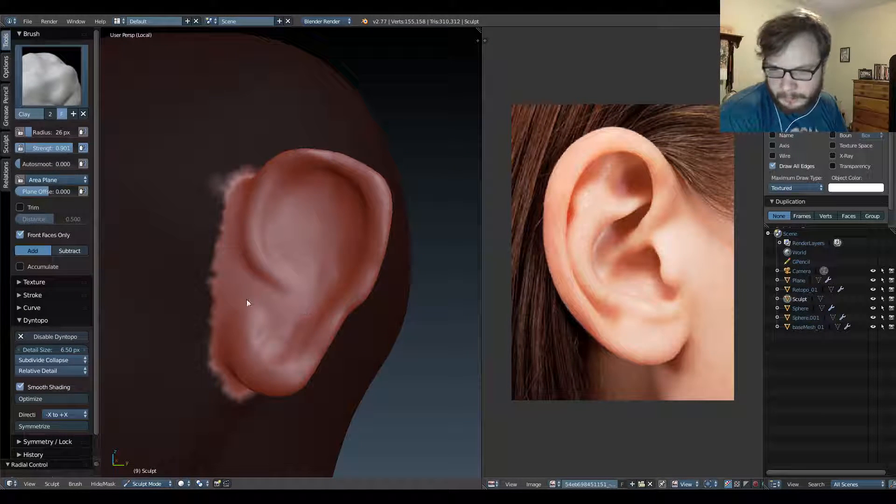
Sculpt the ear's inner fold and the inside of its upper rim with the Clay brush at a 26 px radius.
mouse_move(270, 265)
middle_mouse_down()
mouse_move(288, 270)
mouse_move(279, 272)
middle_mouse_up()
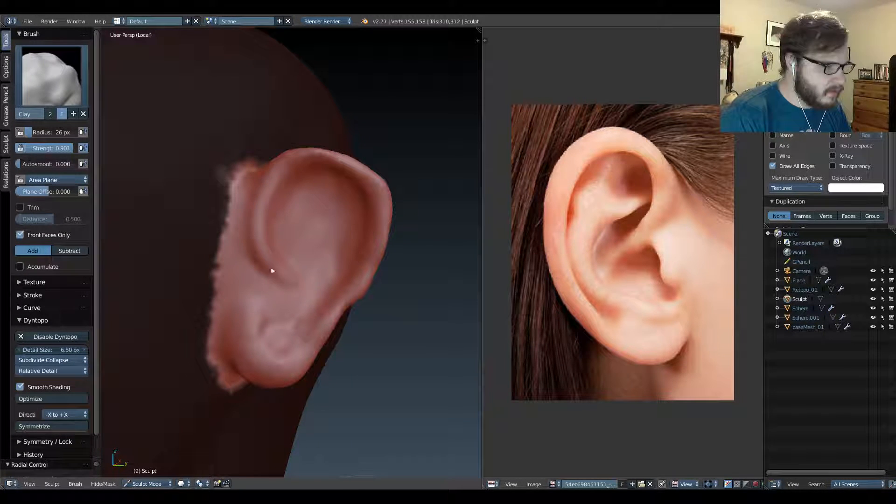
left_click_drag(275, 267, 274, 196)
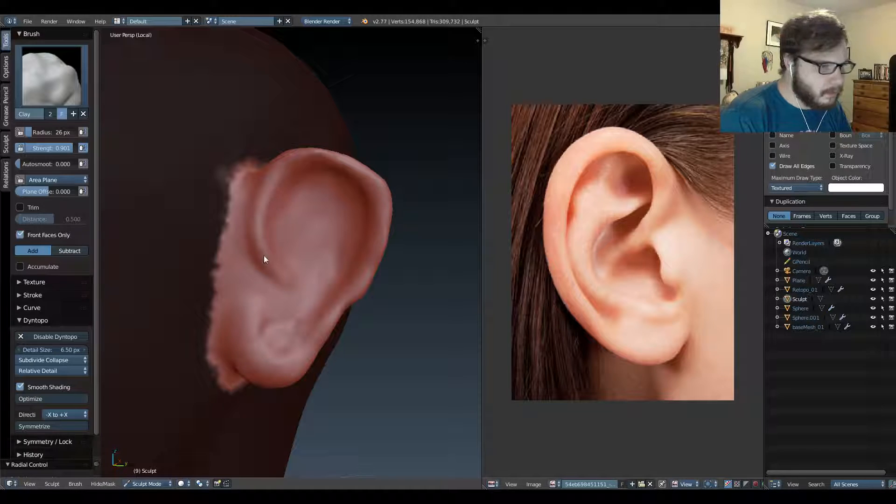
left_click_drag(266, 254, 290, 254)
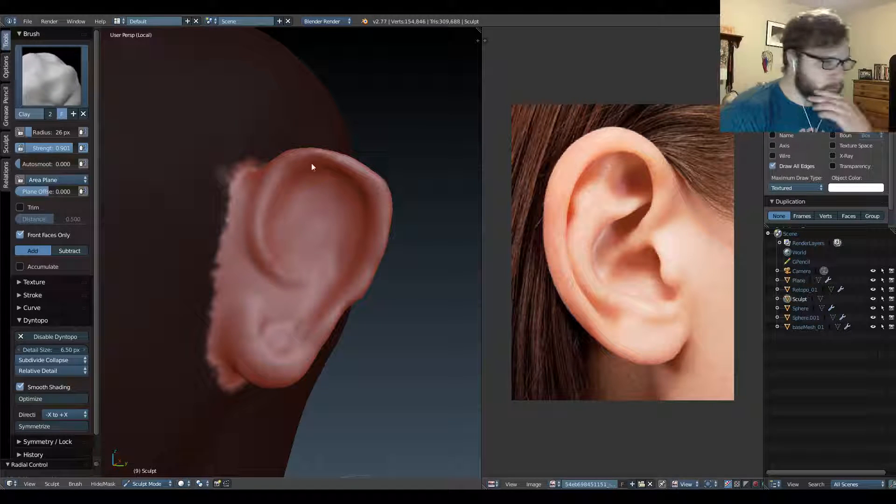
left_click_drag(309, 166, 345, 176)
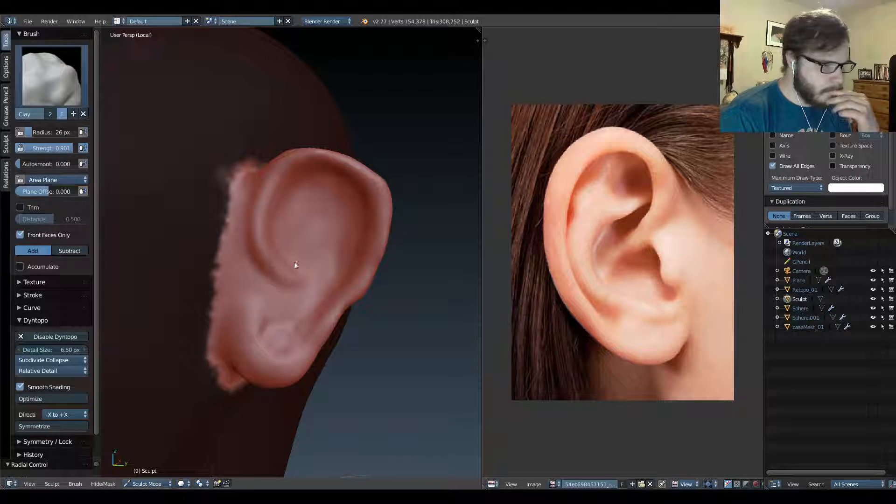
In left orthographic view, pull the ear's lower rear edge outward with the Grab brush, reducing its radius to 87 px.
key("KP_5")
key("ctrl+KP_3")
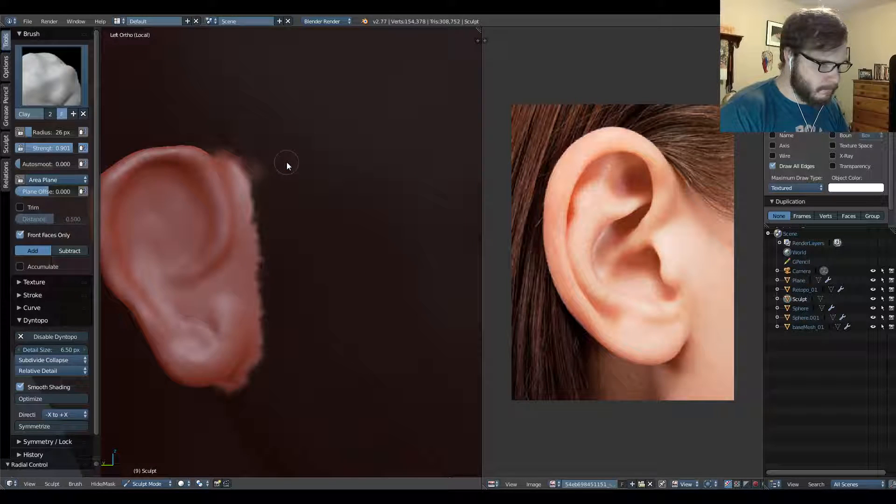
middle_click_drag(321, 258, 409, 232, "shift")
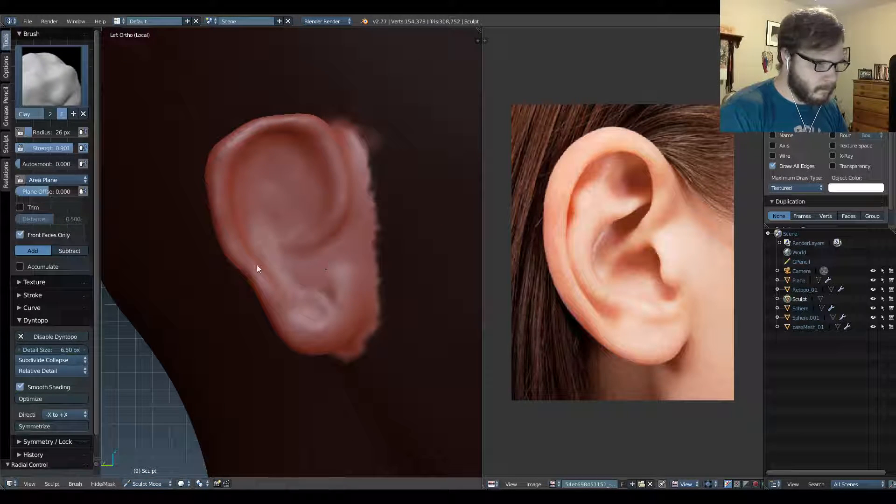
key("g")
key("f")
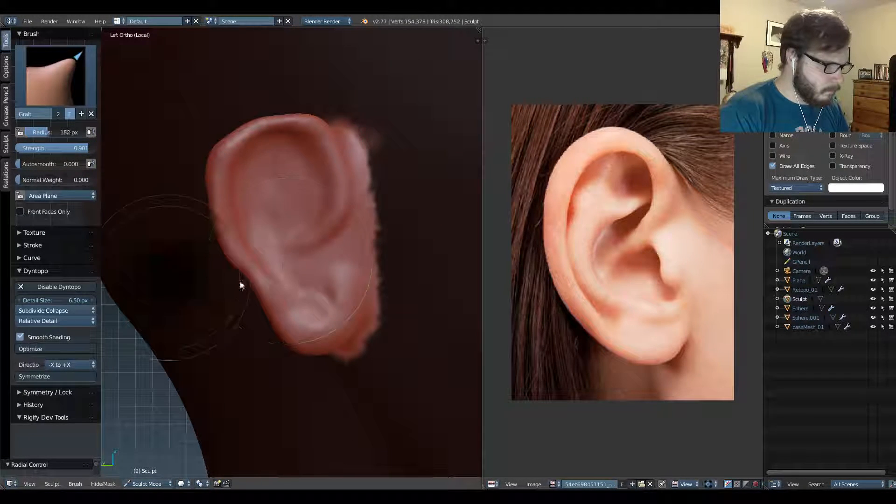
left_click(263, 281)
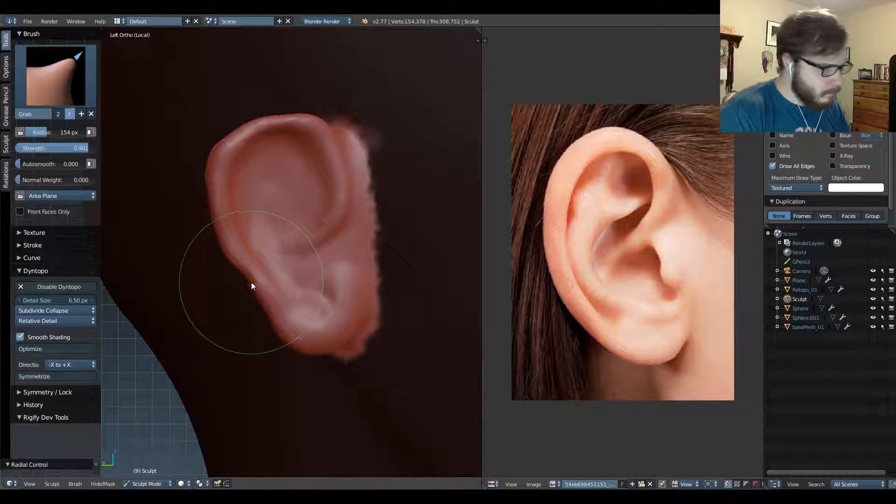
key("f")
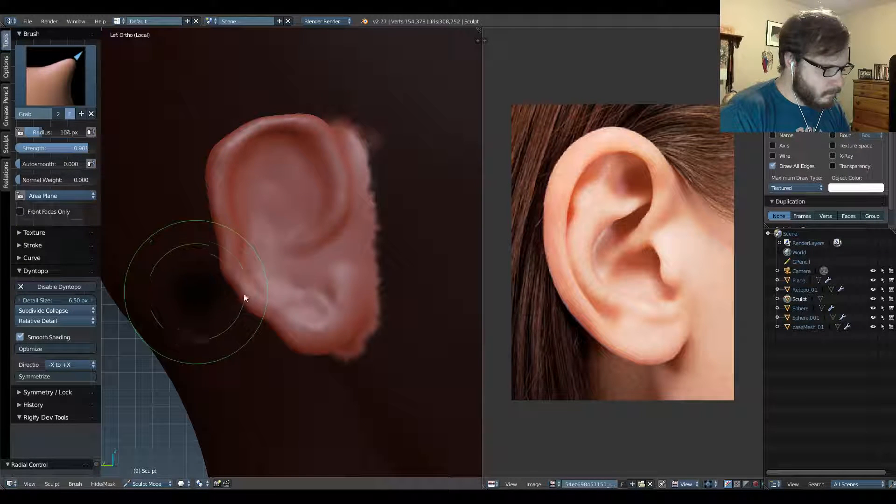
left_click(231, 303)
left_click_drag(264, 312, 277, 337)
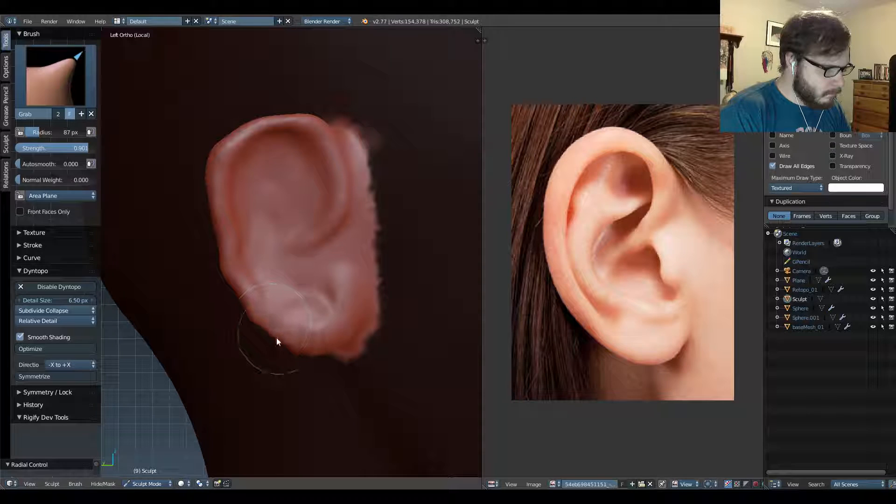
key("s")
key("g")
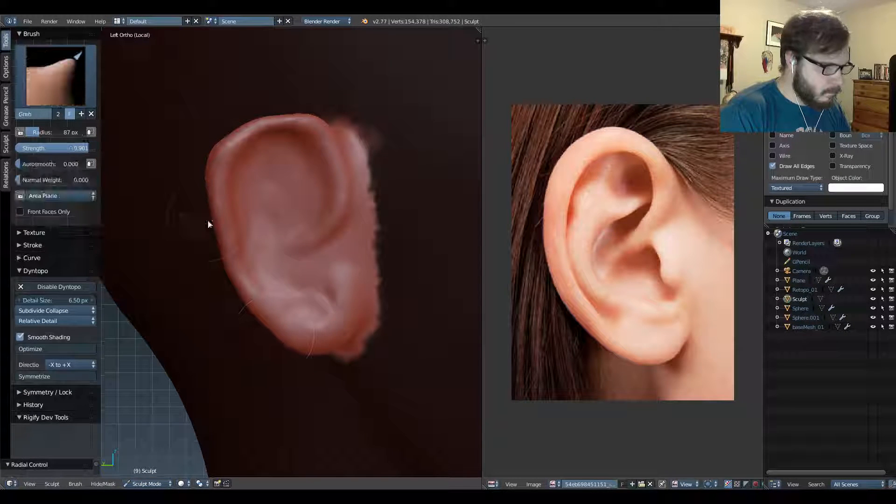
Round the ear's top rim with the Grab brush at a 91 px radius and tuck the lower rear edge inward.
key("f")
left_click(296, 146)
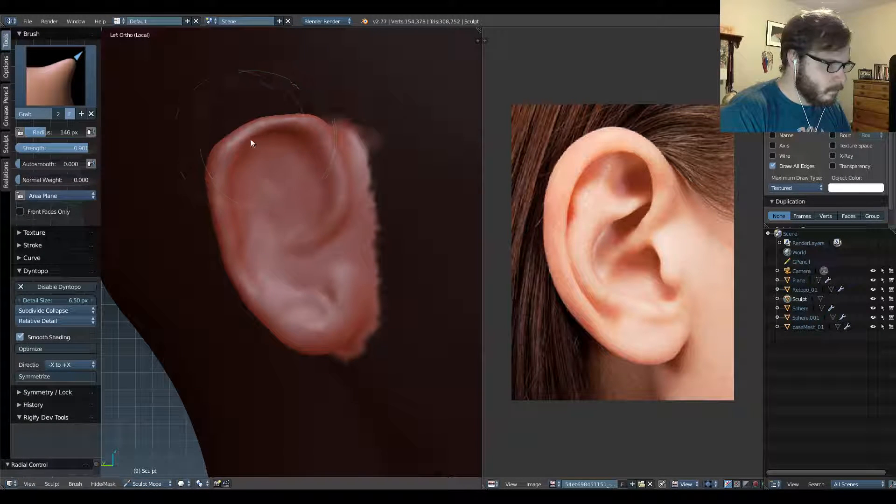
key("f")
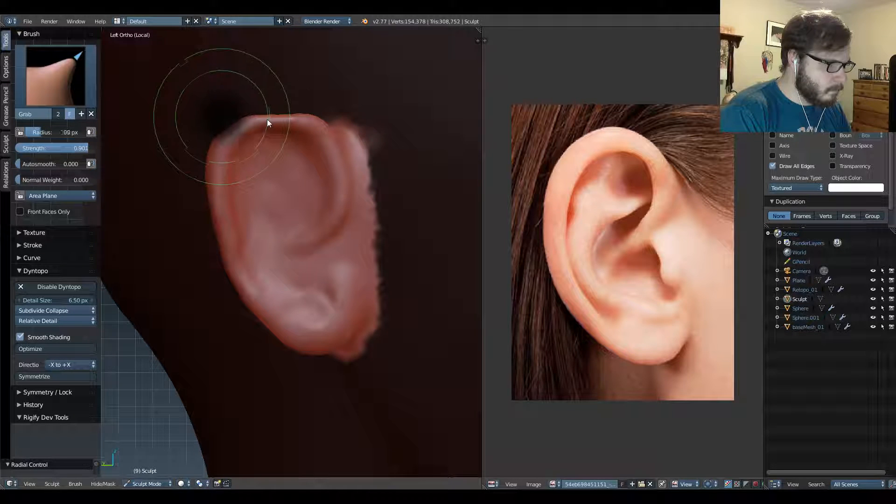
left_click(270, 118)
mouse_move(280, 115)
left_mouse_down()
mouse_move(220, 201)
mouse_move(250, 300)
mouse_move(270, 321)
left_mouse_up()
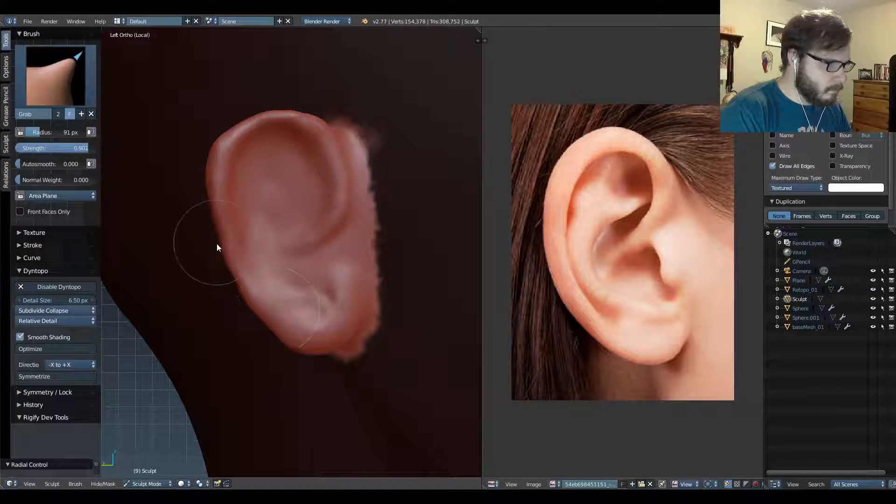
left_click_drag(216, 242, 266, 320, "shift")
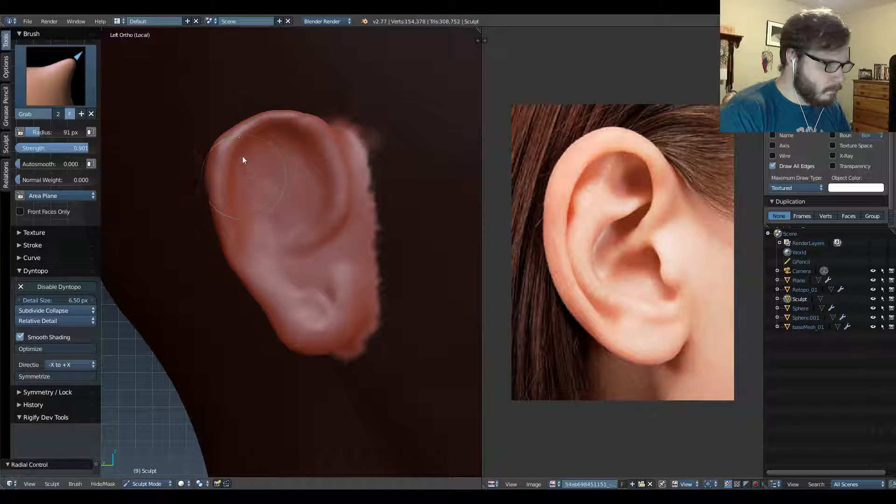
Enlarge the Grab brush to a 193 px radius and pull the ear's upper rear rim up and outward.
key("f")
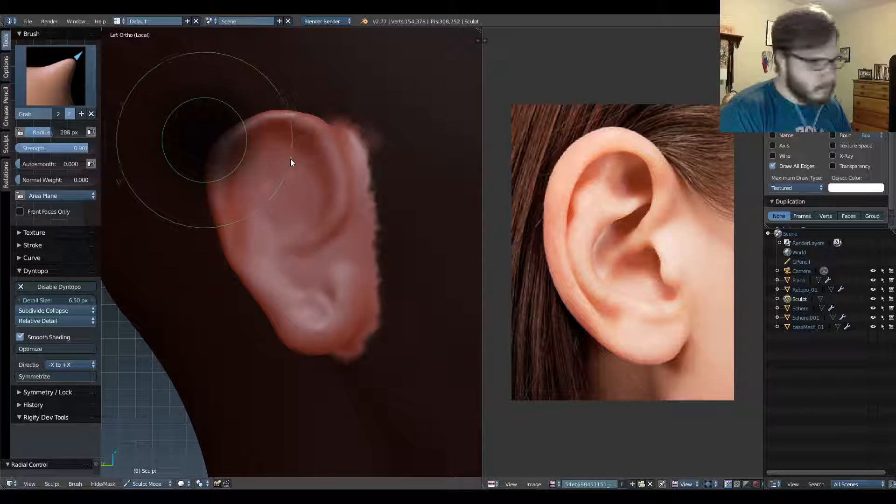
left_click(292, 163)
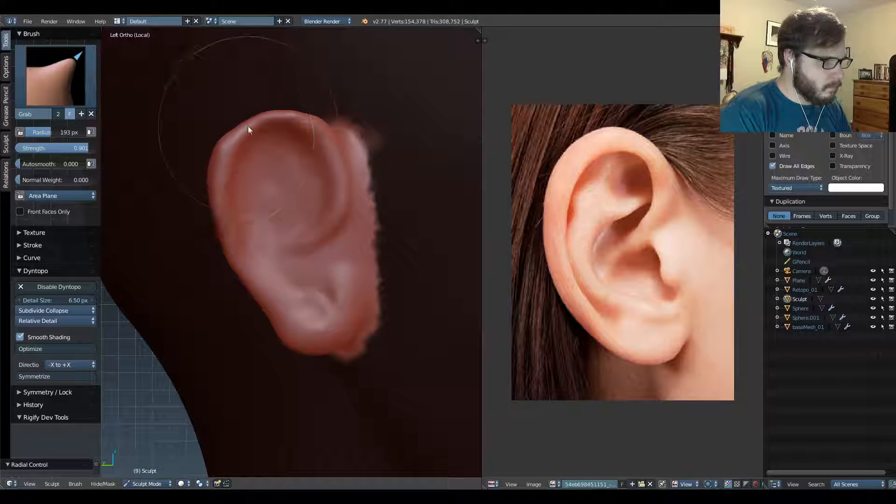
left_click_drag(248, 126, 242, 121)
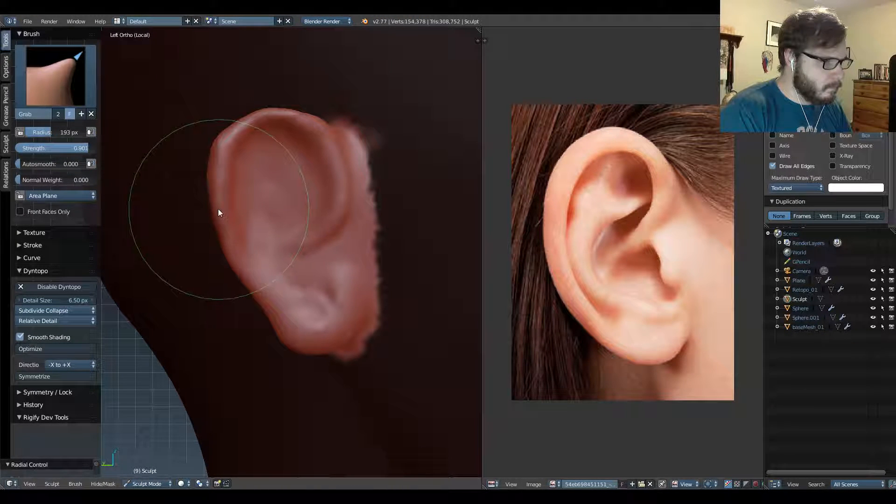
left_click_drag(218, 208, 212, 209)
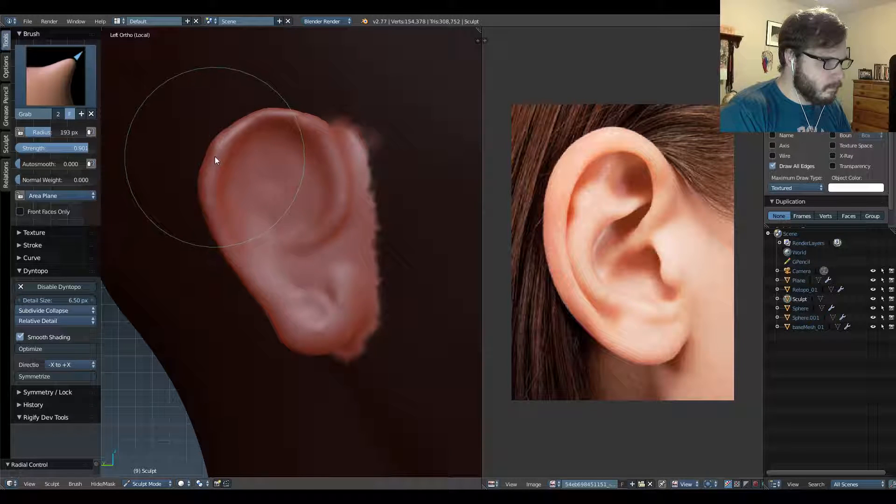
left_click_drag(215, 156, 212, 160)
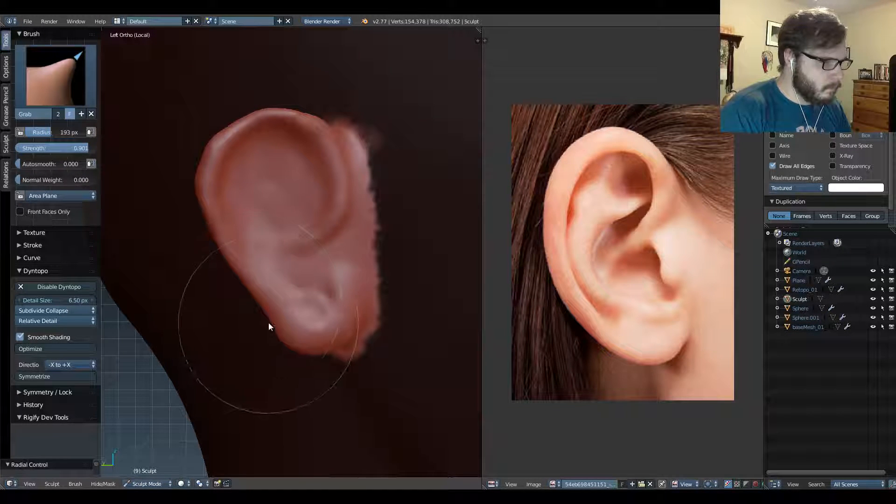
Fill out the curve of the lower rear edge above the earlobe with the Grab brush at a 136 px radius.
key("x")
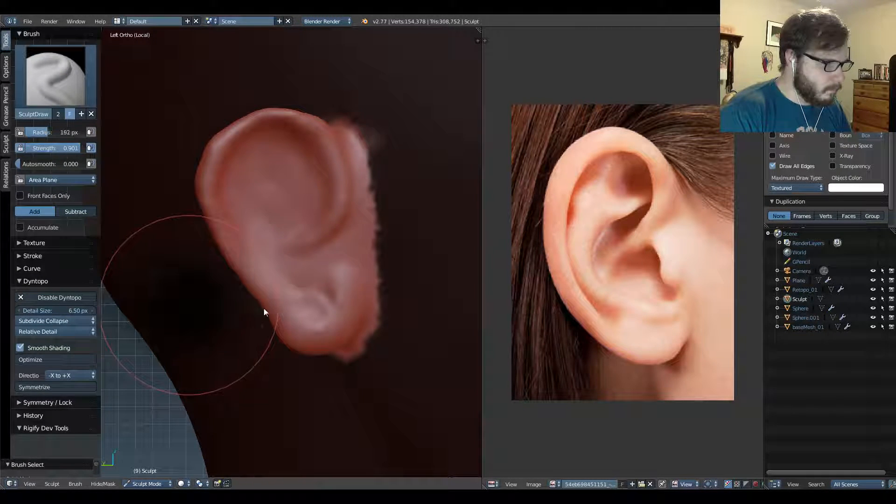
key("g")
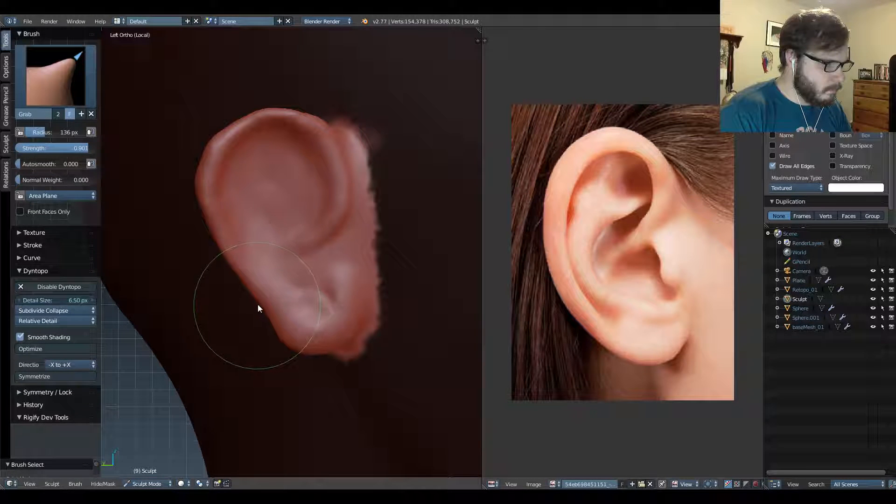
left_click_drag(270, 323, 263, 308)
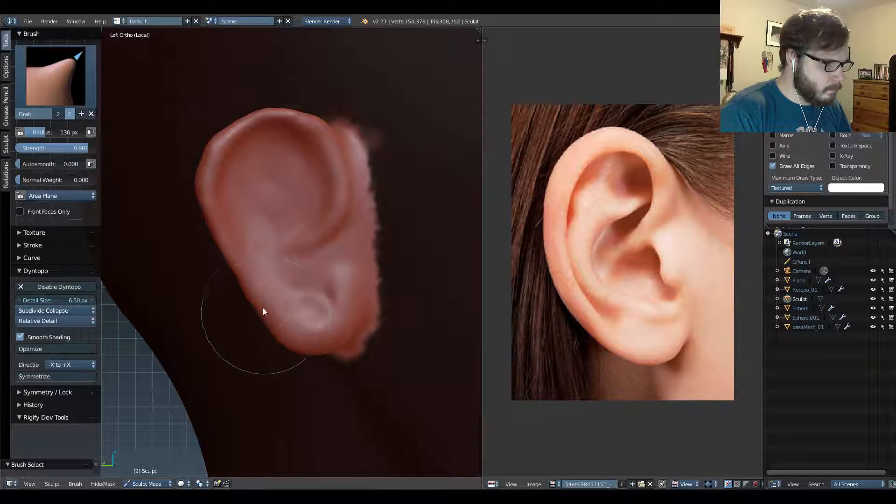
mouse_move(236, 276)
left_mouse_down()
mouse_move(227, 263)
mouse_move(254, 291)
left_mouse_up()
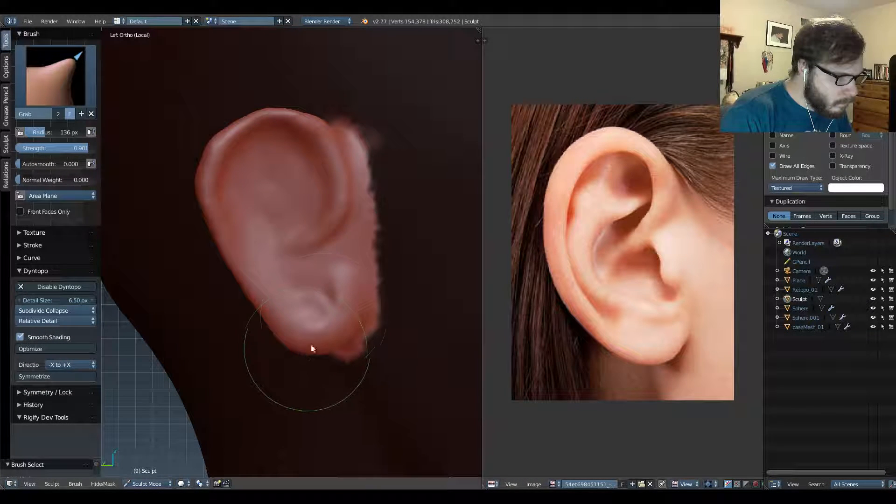
In front orthographic view, pull the lower half of the ear away from the head with the Grab brush at a 272 px radius.
middle_click_drag(348, 192, 367, 184)
key("KP_1")
middle_click_drag(310, 212, 341, 170, "shift")
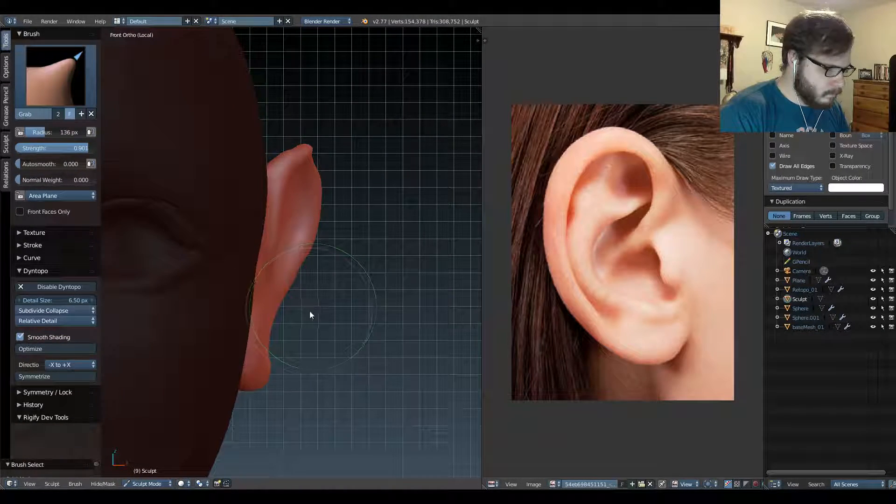
key("f")
left_click(336, 309)
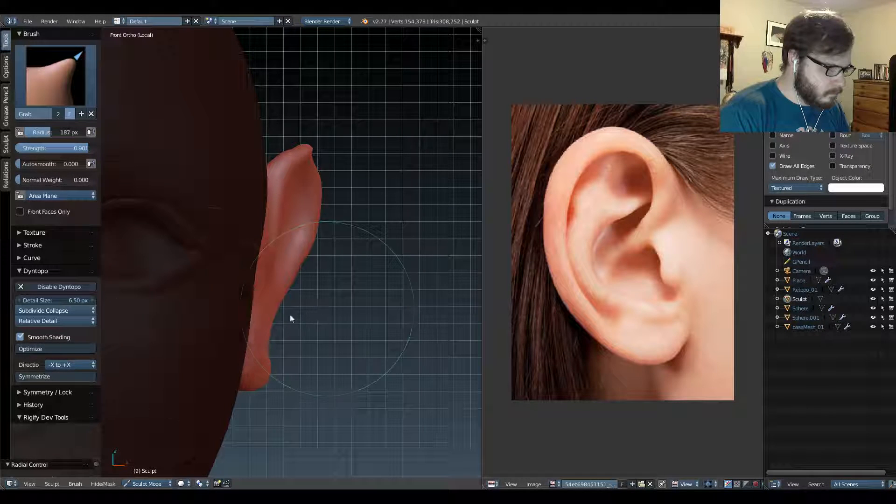
key("f")
left_click(328, 316)
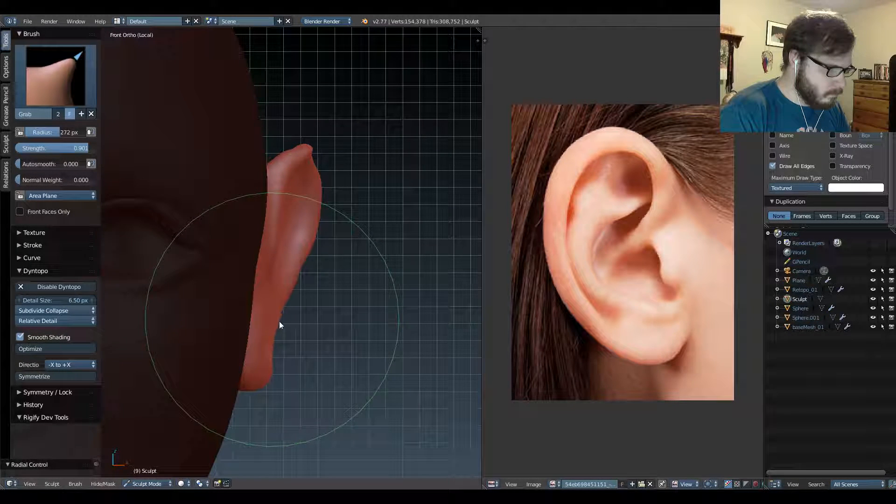
left_click_drag(279, 324, 297, 325)
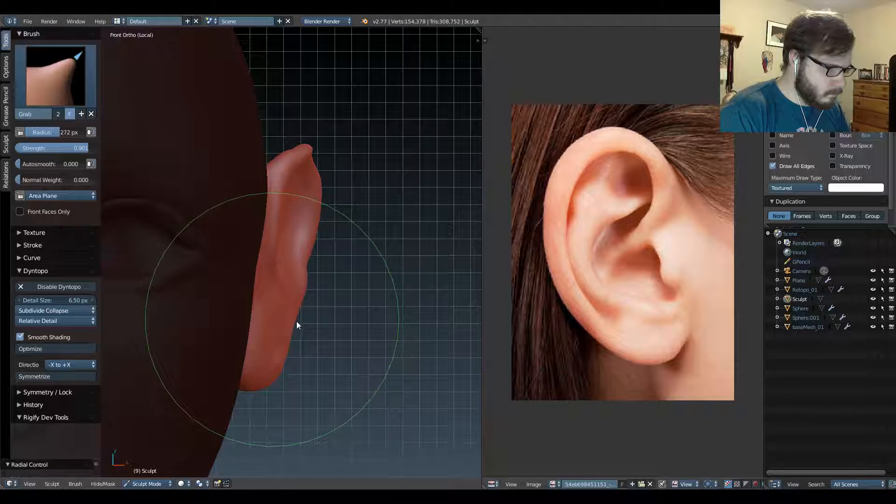
Smooth the lower rear part of the ear from an angled perspective view.
mouse_move(328, 308)
middle_mouse_down()
mouse_move(250, 266)
mouse_move(338, 274)
mouse_move(363, 287)
middle_mouse_up()
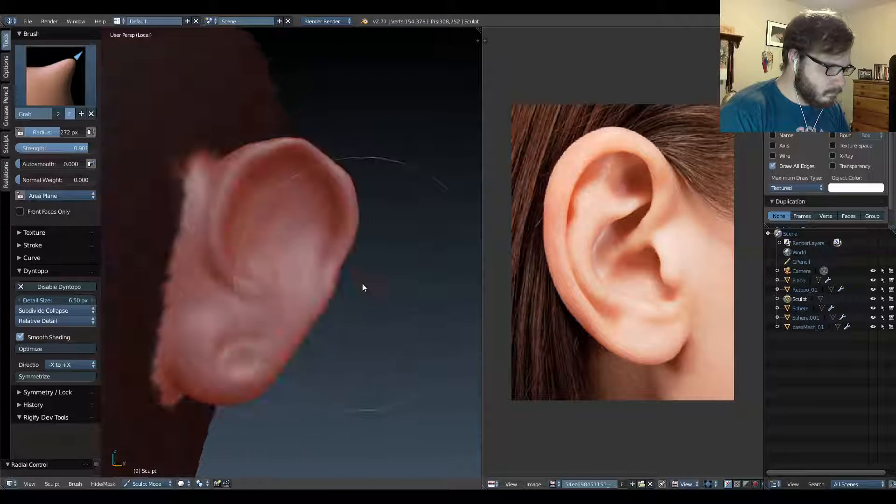
mouse_move(313, 290)
left_mouse_down("shift")
mouse_move(298, 303)
mouse_move(327, 293)
left_mouse_up("shift")
left_click_drag(322, 301, 325, 298, "shift")
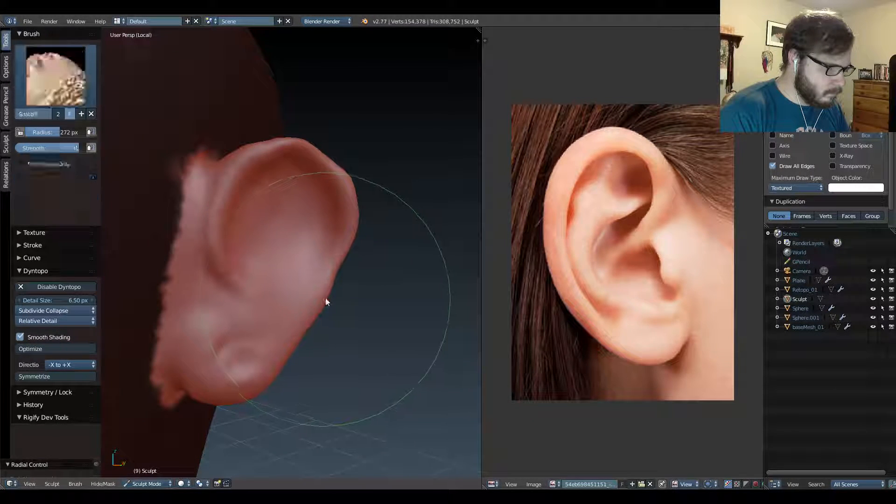
Add volume along the ear's upper outer rim with the Clay Strips brush at a 39 px radius.
mouse_move(348, 254)
middle_mouse_down()
mouse_move(308, 278)
mouse_move(334, 327)
mouse_move(194, 373)
mouse_move(170, 349)
mouse_move(306, 256)
mouse_move(328, 215)
mouse_move(314, 208)
mouse_move(330, 212)
mouse_move(338, 188)
mouse_move(351, 183)
mouse_move(292, 214)
mouse_move(442, 198)
mouse_move(258, 194)
mouse_move(253, 86)
mouse_move(302, 231)
mouse_move(306, 170)
mouse_move(371, 184)
mouse_move(309, 217)
mouse_move(301, 209)
middle_mouse_up()
key("c")
key("f")
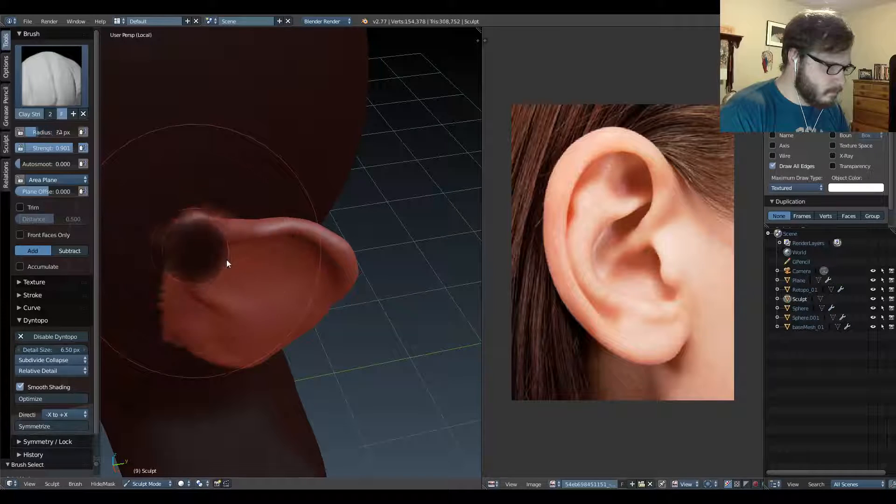
left_click(264, 251)
mouse_move(264, 250)
middle_mouse_down()
mouse_move(265, 219)
mouse_move(285, 228)
middle_mouse_up()
key("c")
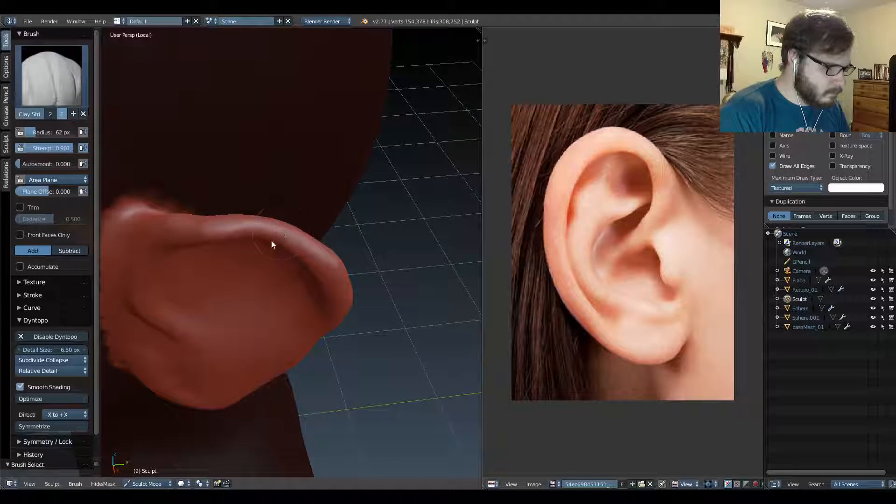
key("f")
left_click(268, 248)
scroll(236, 233, "down", 3)
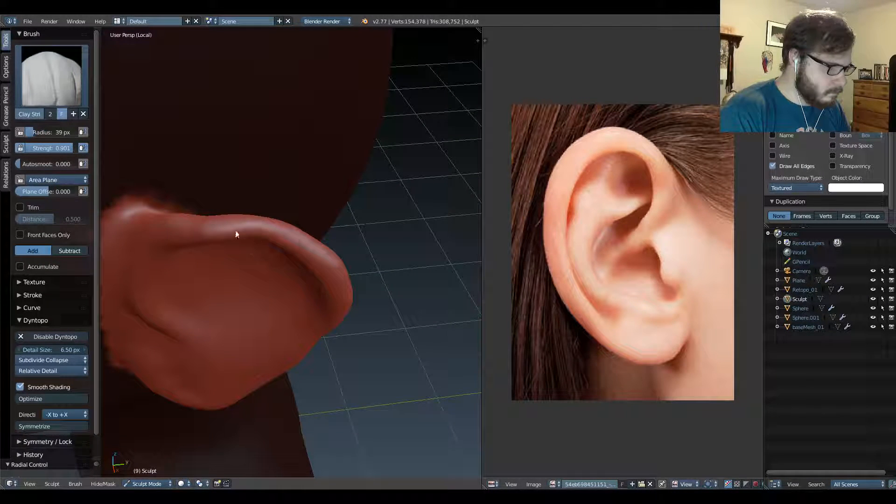
middle_click_drag(261, 244, 329, 219)
mouse_move(264, 144)
left_mouse_down()
mouse_move(331, 172)
mouse_move(314, 164)
left_mouse_up()
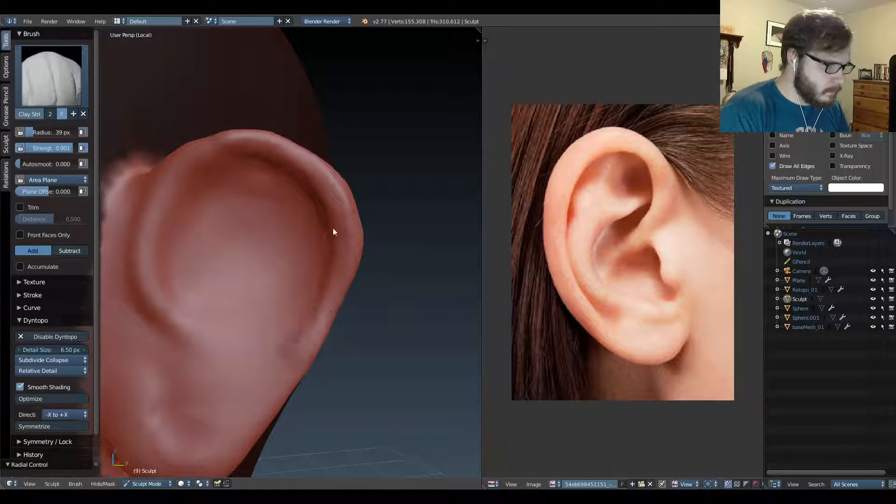
Thicken the ear's upper rear rim with the Clay brush at an 87 px radius.
middle_click_drag(333, 227, 297, 280)
scroll(297, 280, "down", 2)
key("c")
key("f")
left_click(305, 257)
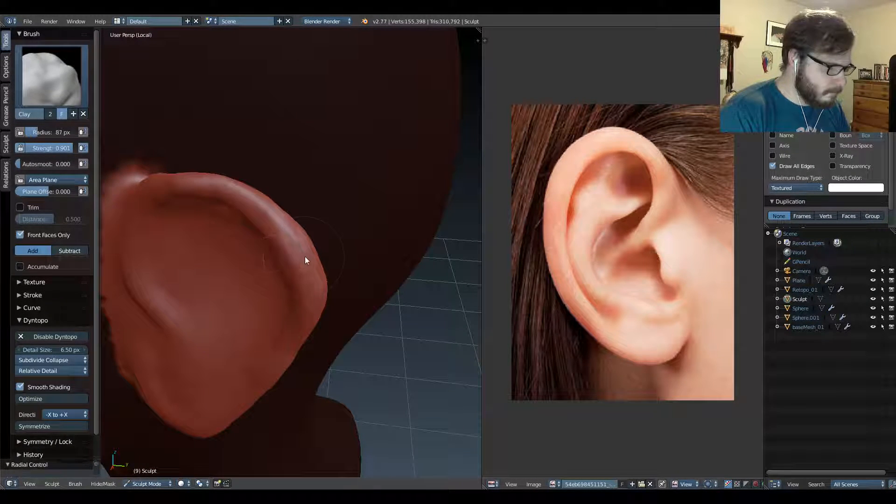
left_click_drag(227, 200, 312, 297)
middle_click_drag(311, 297, 278, 208)
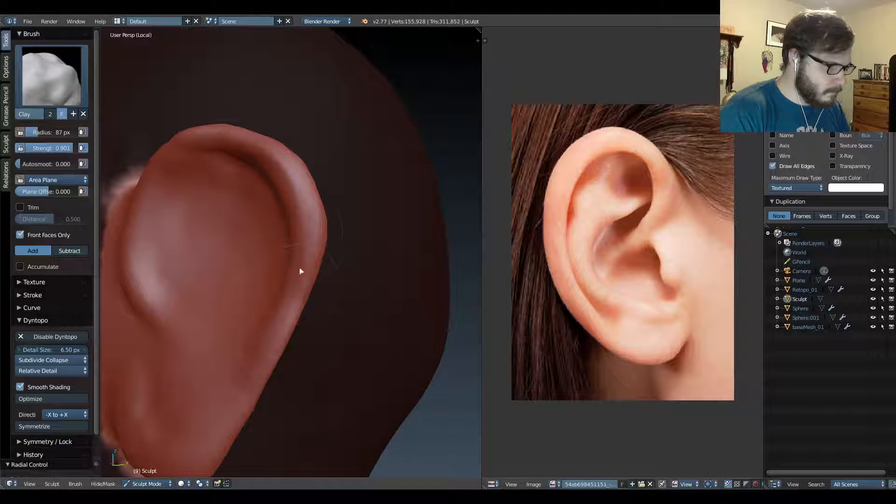
Continue building up the lower rear rim with the Clay brush down to the earlobe.
left_click_drag(299, 268, 240, 363)
mouse_move(251, 295)
middle_mouse_down("shift")
mouse_move(282, 261)
mouse_move(321, 245)
middle_mouse_up("shift")
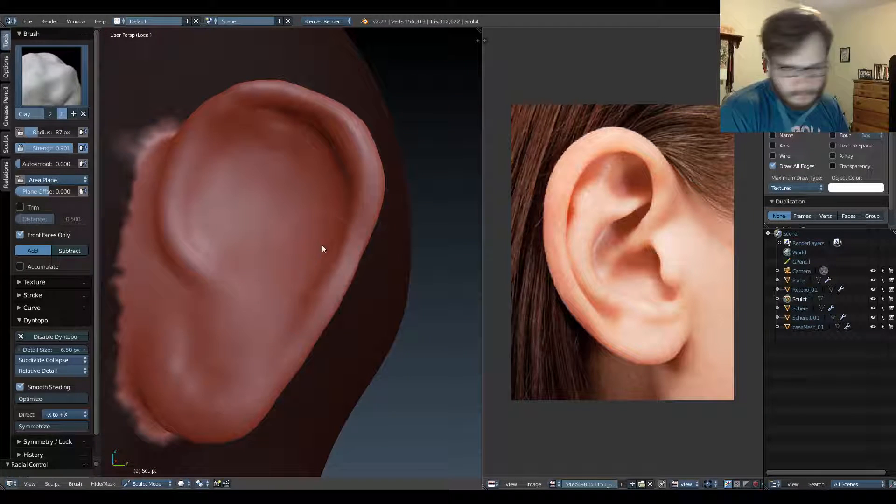
mouse_move(289, 284)
left_mouse_down()
mouse_move(310, 320)
mouse_move(276, 400)
mouse_move(216, 414)
left_mouse_up()
mouse_move(216, 414)
middle_mouse_down()
mouse_move(282, 382)
mouse_move(292, 362)
mouse_move(277, 360)
middle_mouse_up()
In left orthographic view, block in the tragus and the notch below it with the Clay brush at a 29 px radius.
key("ctrl+KP_3")
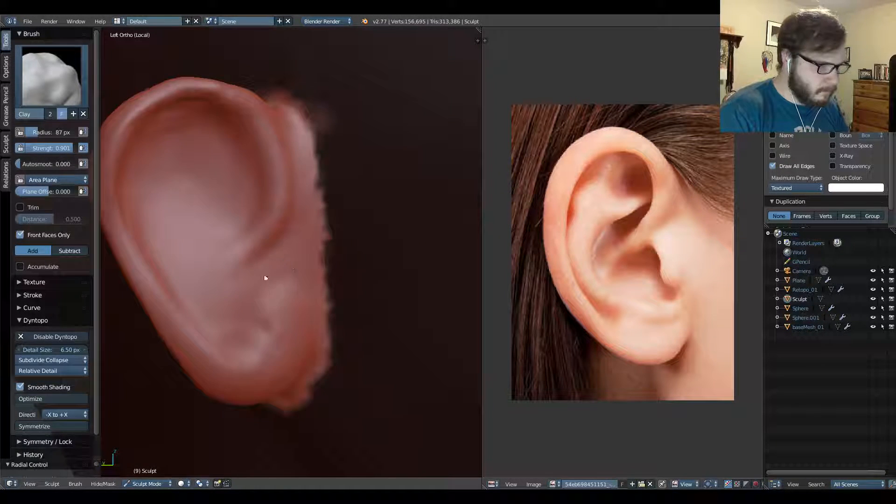
middle_click_drag(266, 275, 302, 251, "shift")
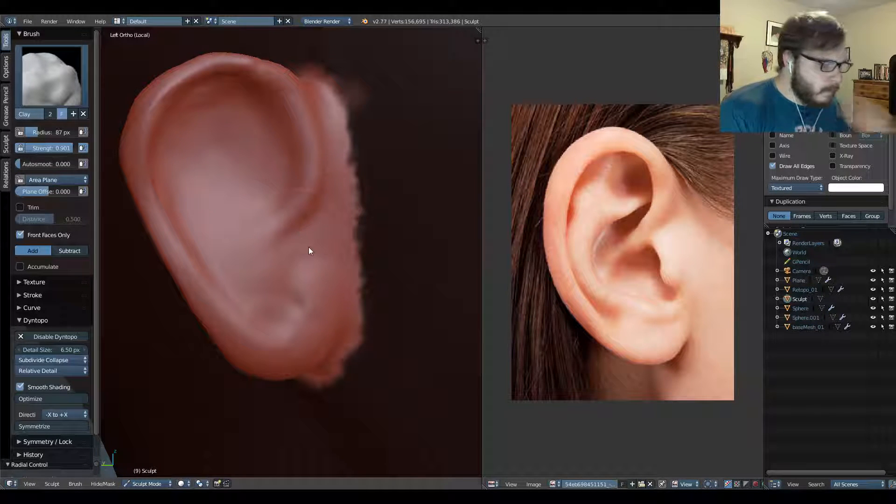
key("g")
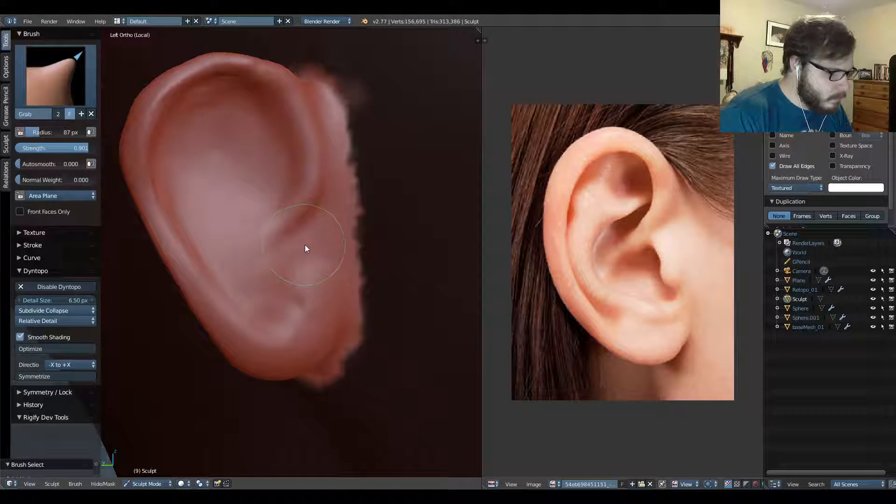
key("c")
key("f")
left_click(287, 242)
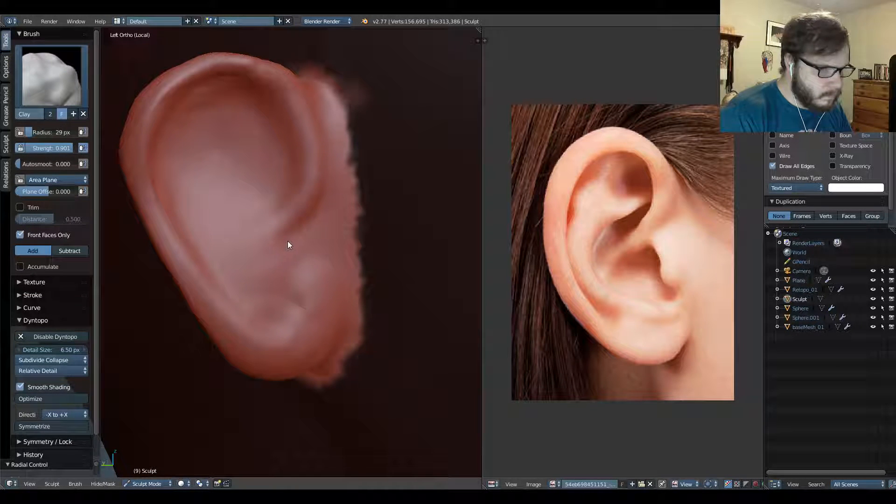
mouse_move(279, 231)
left_mouse_down()
mouse_move(300, 252)
mouse_move(314, 303)
mouse_move(278, 344)
left_mouse_up()
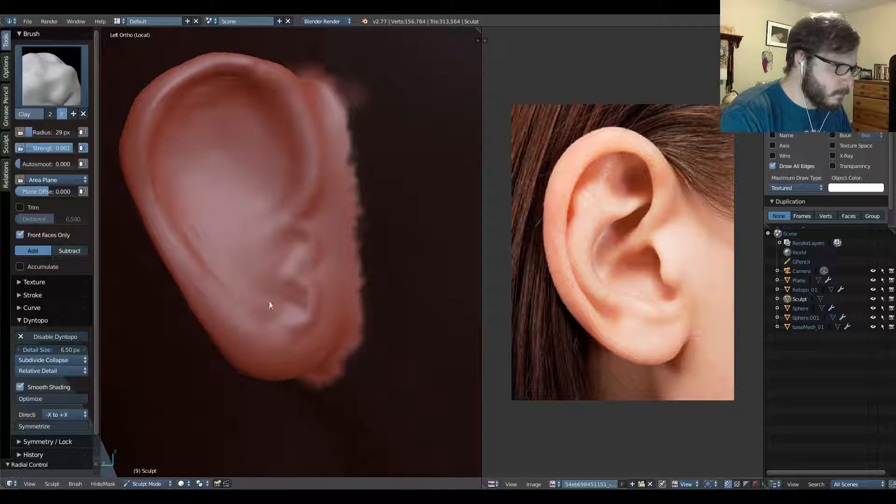
Rough in the antihelix ridge and the helix crus crossing the ear bowl with the Clay brush, smoothing around the tragus.
mouse_move(269, 302)
left_mouse_down()
mouse_move(199, 200)
mouse_move(225, 93)
mouse_move(200, 240)
mouse_move(187, 172)
mouse_move(187, 186)
left_mouse_up()
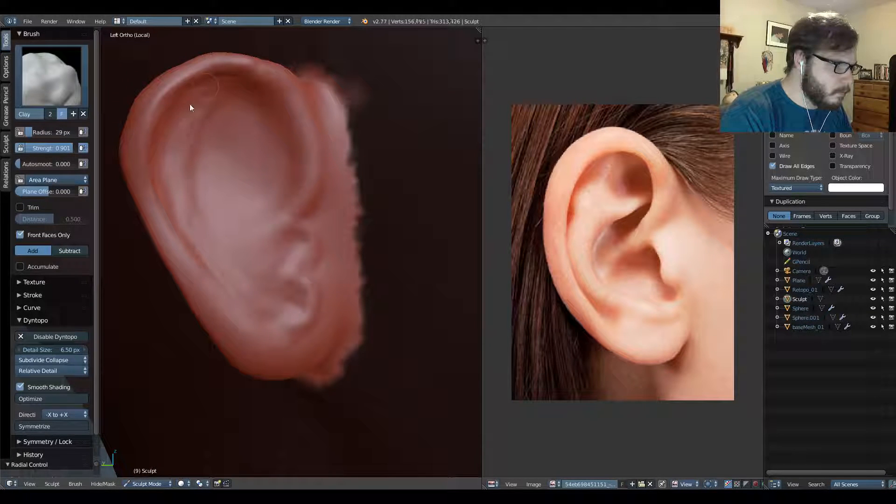
mouse_move(189, 108)
left_mouse_down()
mouse_move(188, 144)
mouse_move(224, 168)
mouse_move(250, 144)
mouse_move(219, 153)
mouse_move(193, 183)
mouse_move(192, 223)
mouse_move(223, 276)
mouse_move(307, 315)
mouse_move(302, 332)
left_mouse_up()
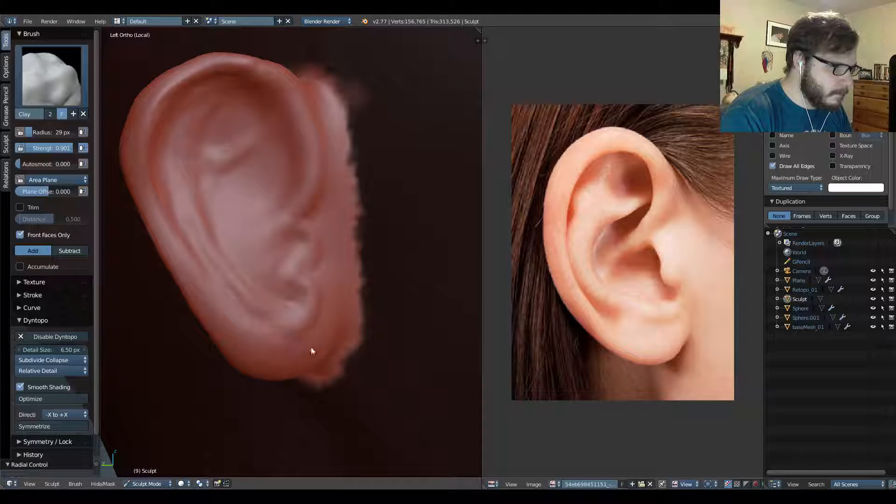
mouse_move(311, 295)
left_mouse_down("shift")
mouse_move(322, 307)
mouse_move(295, 338)
mouse_move(269, 274)
left_mouse_up("shift")
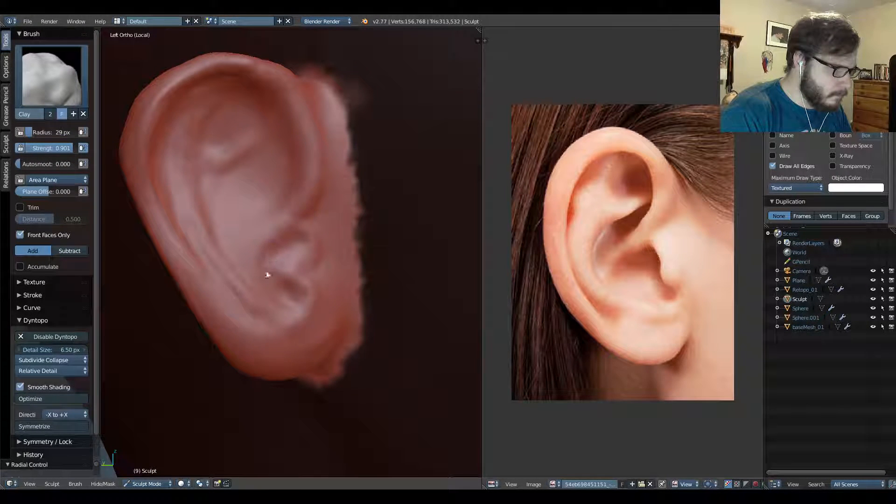
left_click_drag(291, 211, 229, 243)
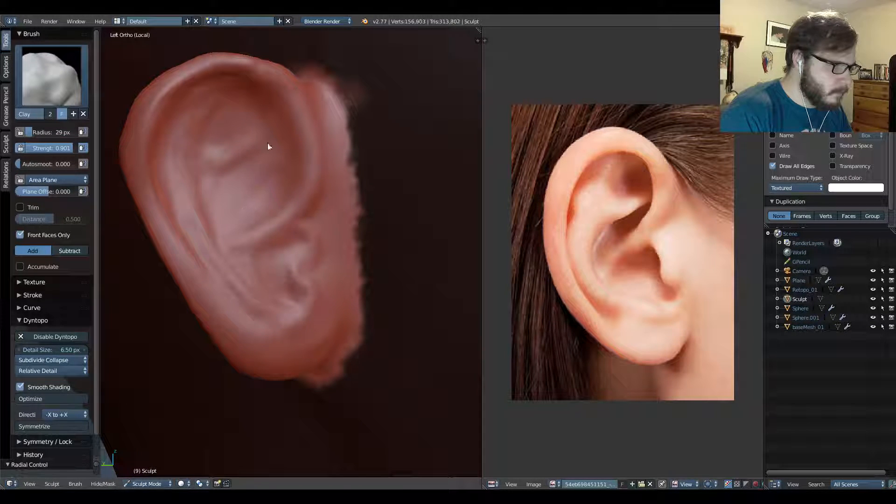
left_click_drag(215, 243, 237, 144)
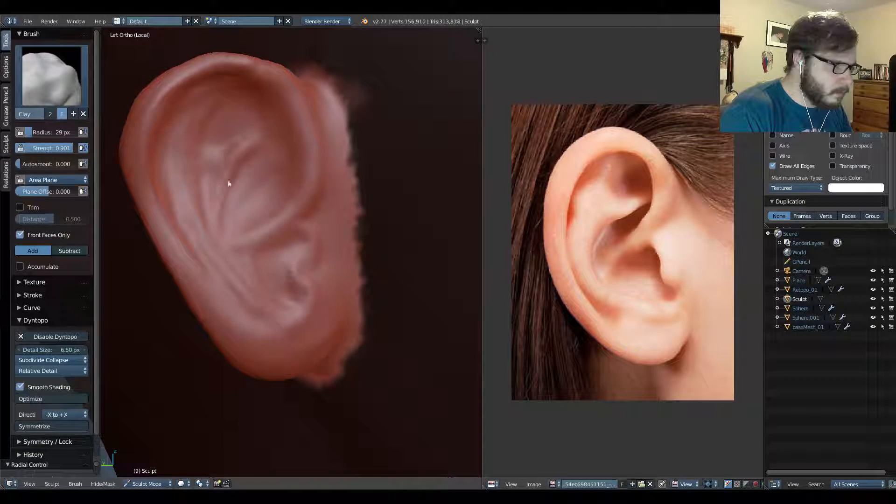
Build up the inner antihelix fold beside the ear bowl with the Clay Strips brush at a 36 px radius and 0.978 strength.
middle_click_drag(235, 143, 293, 211, "ctrl")
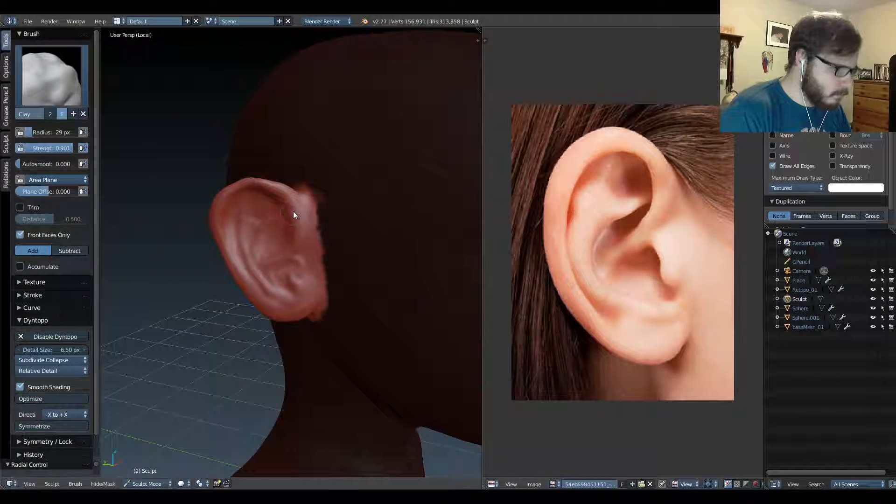
key("shift+b")
left_click_drag(177, 131, 346, 307)
middle_click_drag(273, 235, 264, 285, "ctrl")
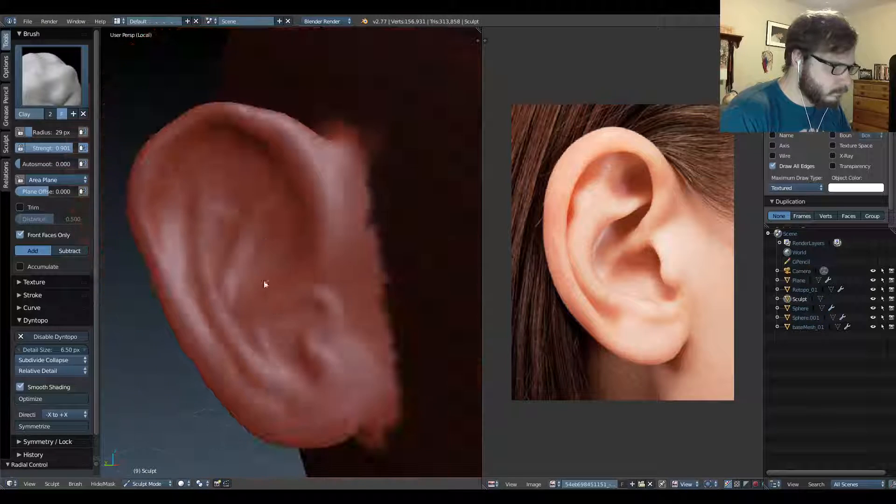
key("g")
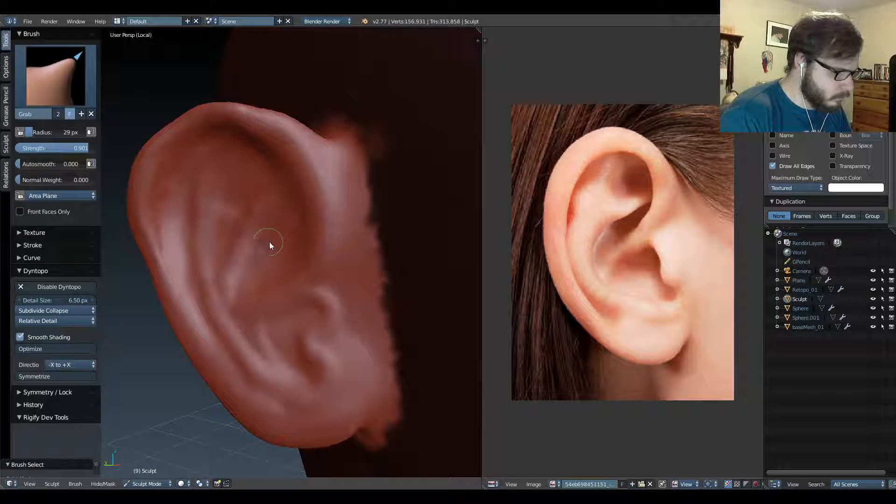
key("c")
key("shift+f")
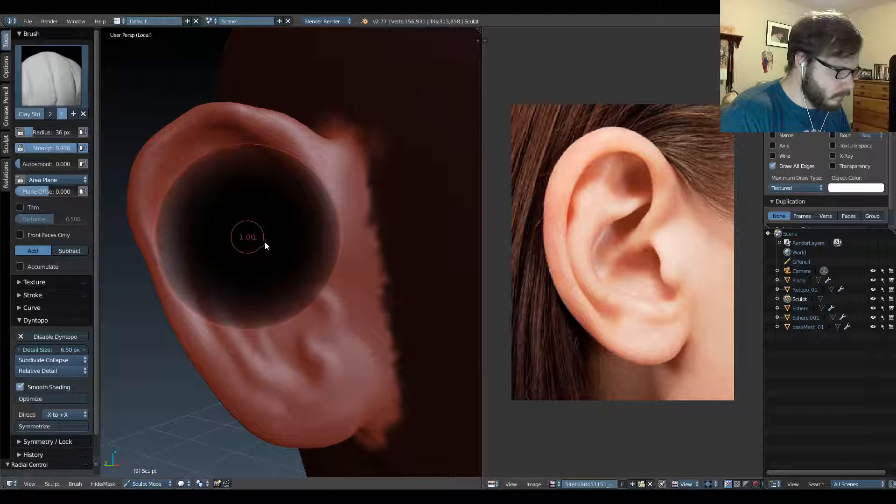
left_click(265, 241)
mouse_move(237, 296)
left_mouse_down()
mouse_move(227, 262)
mouse_move(233, 282)
left_mouse_up()
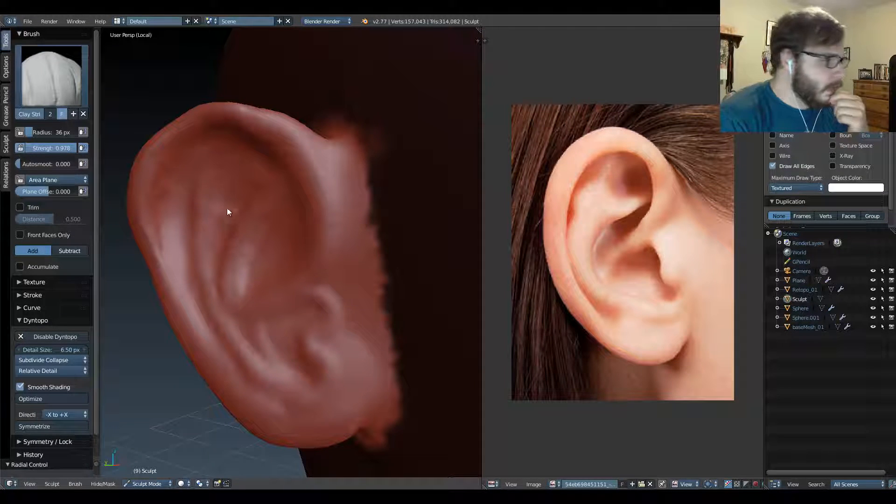
Add clay strips along the upper branches of the antihelix and down its ridge from a perspective view.
middle_click_drag(222, 207, 297, 277)
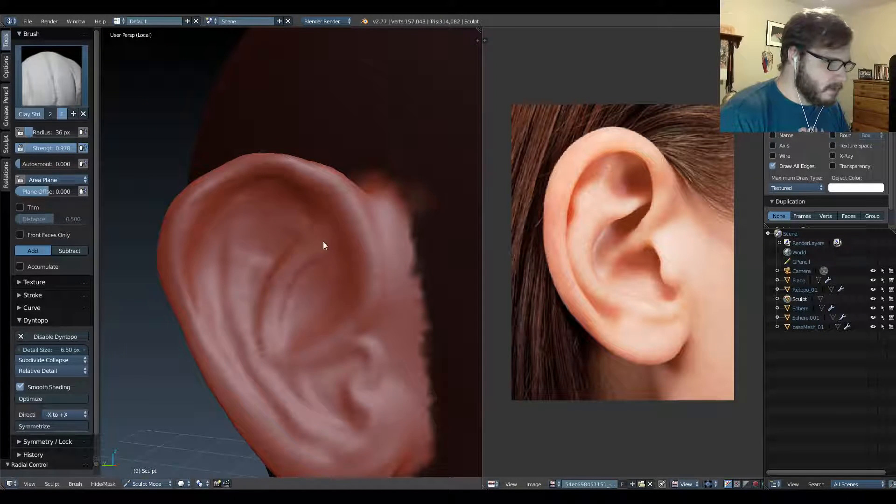
mouse_move(317, 241)
left_mouse_down()
mouse_move(291, 262)
mouse_move(269, 347)
left_mouse_up()
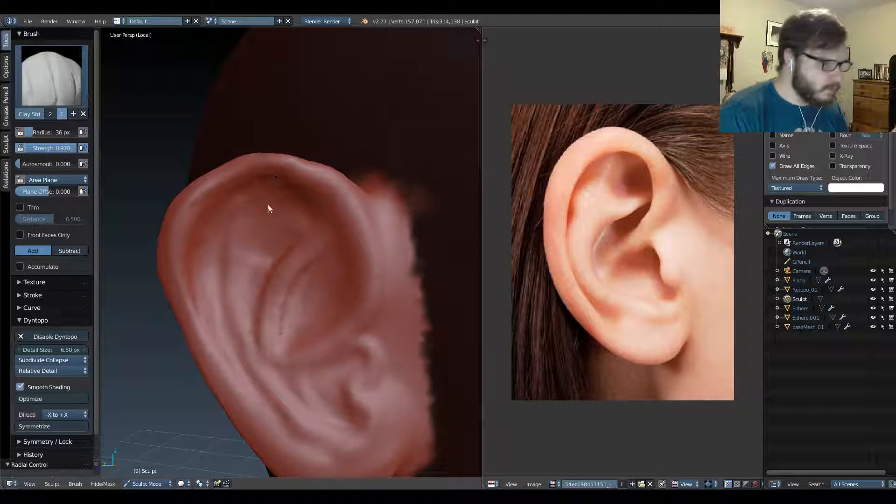
left_click_drag(252, 222, 240, 342)
left_click_drag(244, 282, 260, 341)
left_click_drag(247, 298, 266, 340)
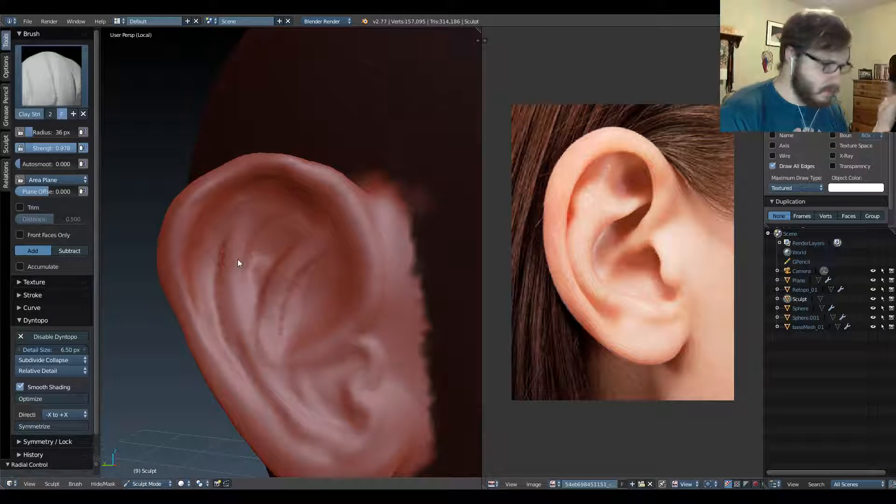
left_click_drag(287, 282, 273, 326)
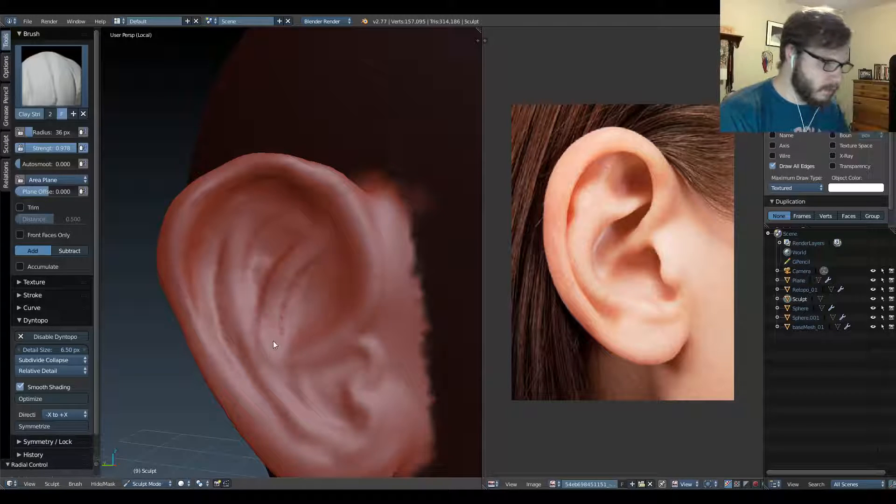
Strengthen the antihelix as one continuous ridge from its upper fork down to the antitragus with Clay Strips.
middle_click_drag(273, 341, 269, 276, "shift")
mouse_move(259, 252)
left_mouse_down()
mouse_move(281, 346)
mouse_move(319, 368)
left_mouse_up()
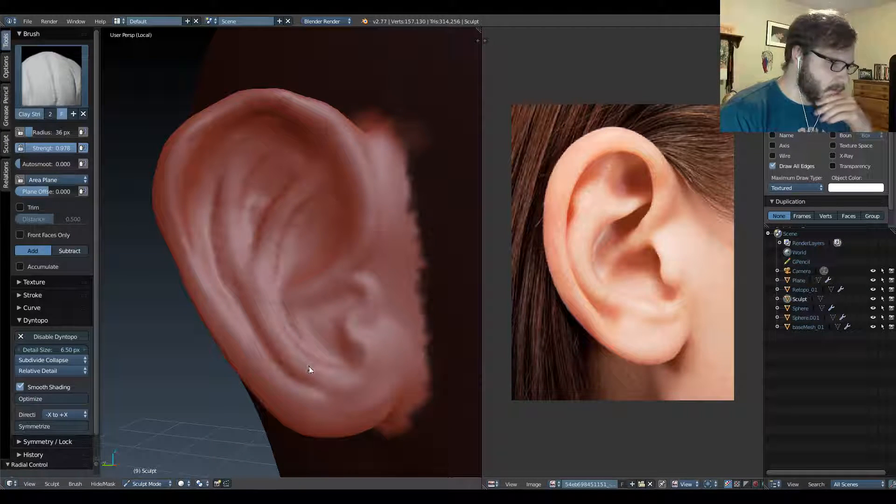
mouse_move(252, 264)
left_mouse_down()
mouse_move(246, 182)
mouse_move(263, 150)
left_mouse_up()
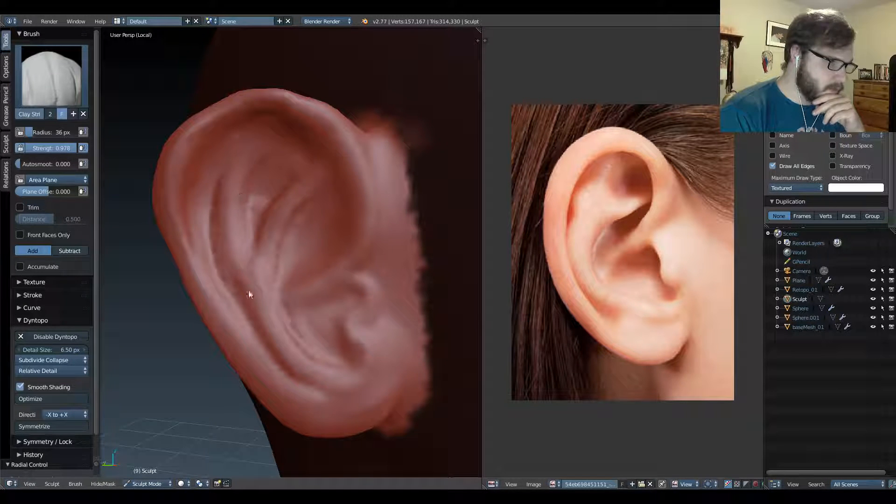
left_click_drag(265, 323, 291, 208)
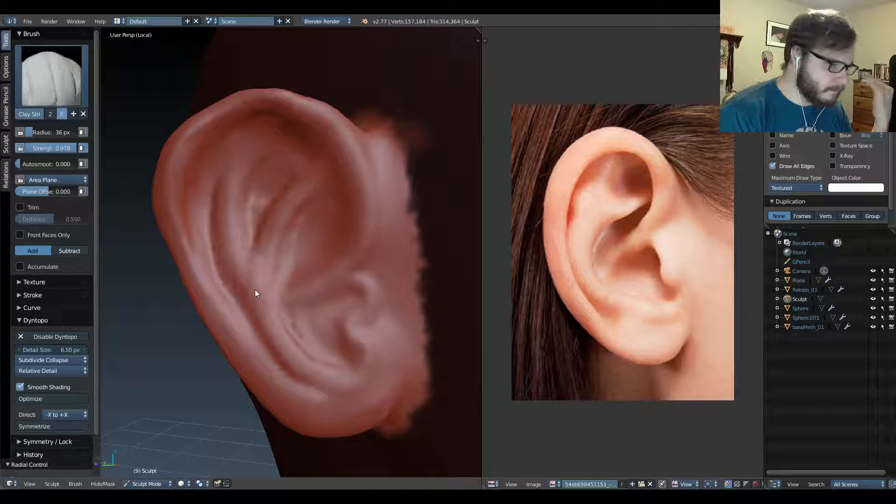
mouse_move(321, 362)
left_mouse_down()
mouse_move(273, 338)
mouse_move(237, 209)
left_mouse_up()
left_click_drag(242, 259, 254, 149)
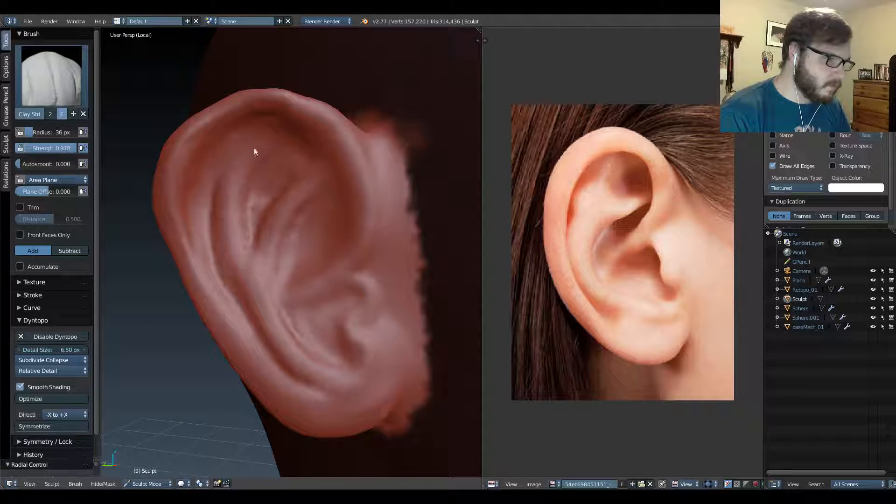
left_click_drag(236, 240, 243, 194)
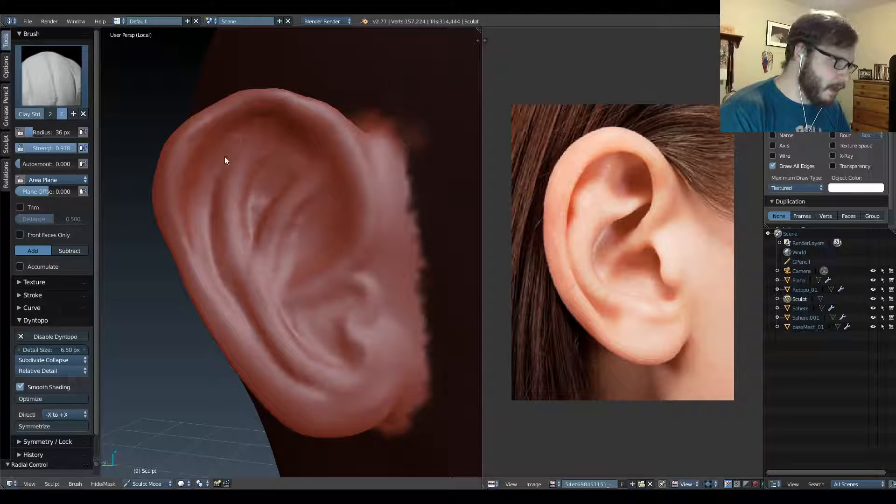
Define the groove between the outer rim and the antihelix, and shape the hollow between the antihelix branches.
left_click_drag(208, 228, 222, 150)
left_click_drag(207, 253, 233, 146)
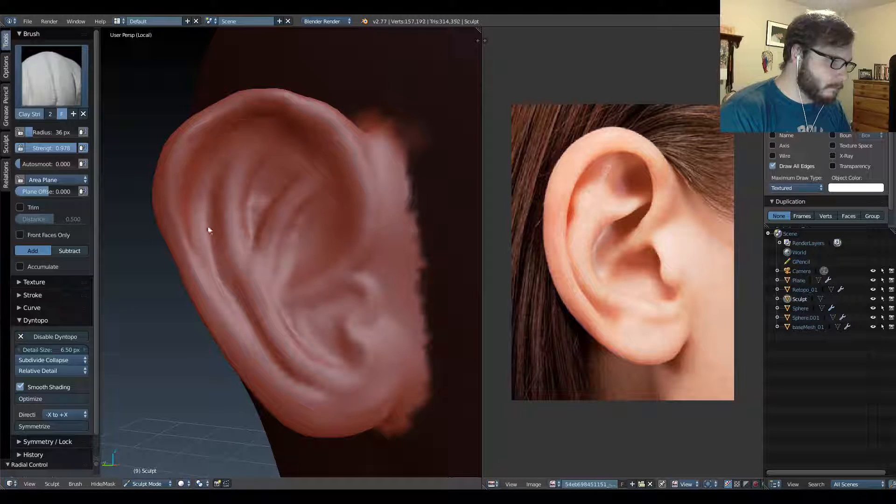
left_click_drag(225, 263, 262, 127)
left_click_drag(222, 243, 228, 183)
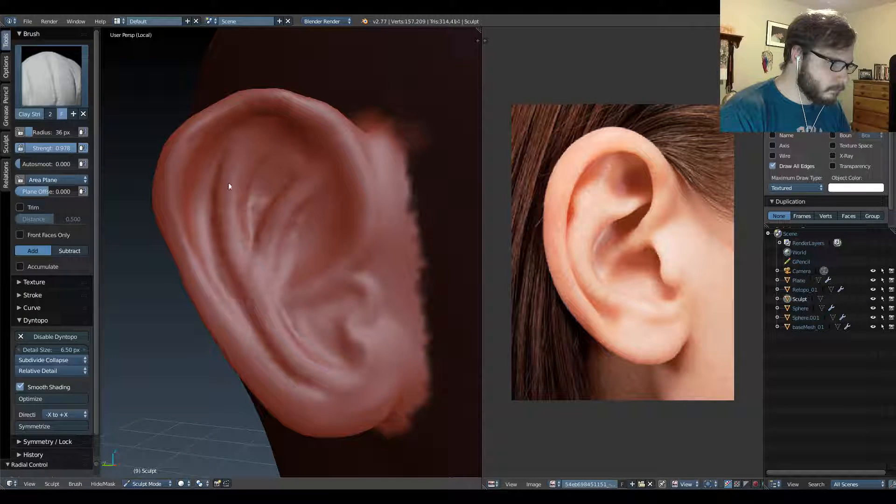
mouse_move(261, 317)
left_mouse_down()
mouse_move(220, 226)
mouse_move(315, 382)
left_mouse_up()
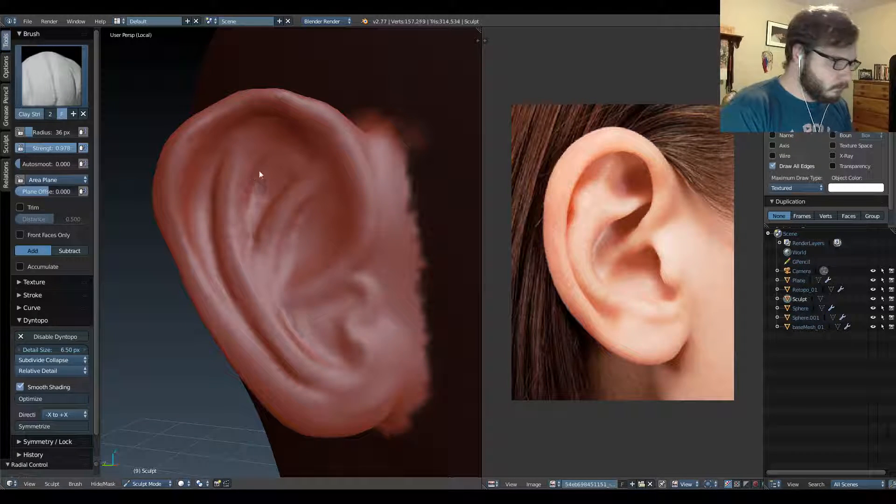
mouse_move(272, 215)
left_mouse_down()
mouse_move(250, 197)
mouse_move(260, 255)
mouse_move(249, 230)
left_mouse_up()
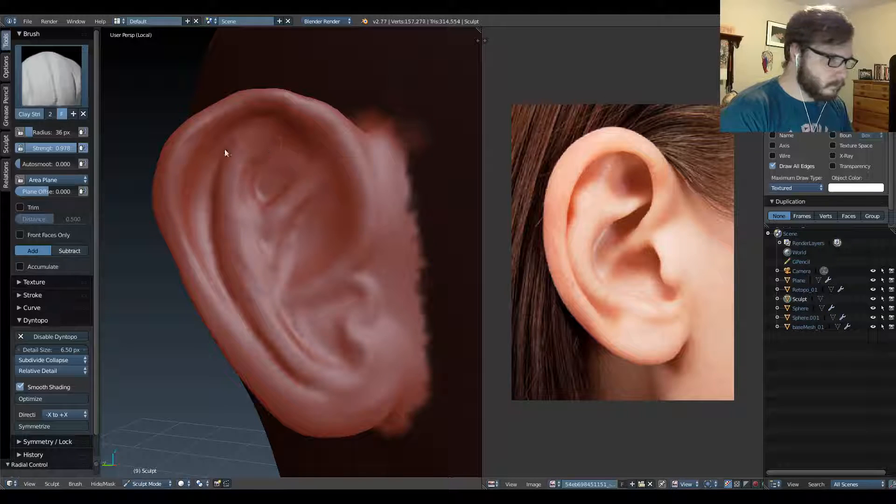
Add volume along the upper and rear outer rim with Clay Strips, working from several angles.
mouse_move(184, 184)
left_mouse_down()
mouse_move(278, 114)
mouse_move(293, 135)
left_mouse_up()
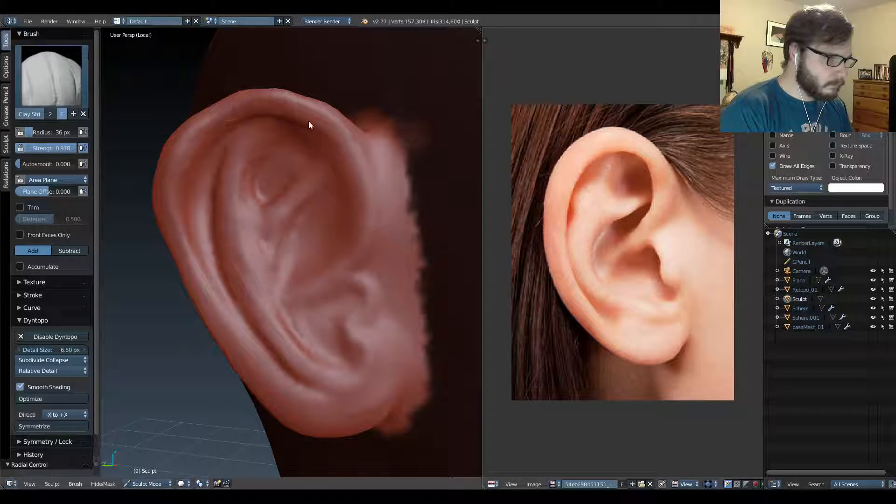
mouse_move(310, 124)
middle_mouse_down()
mouse_move(282, 156)
mouse_move(296, 126)
mouse_move(295, 179)
mouse_move(212, 202)
mouse_move(275, 252)
mouse_move(322, 208)
middle_mouse_up()
mouse_move(235, 164)
left_mouse_down()
mouse_move(250, 150)
mouse_move(163, 230)
left_mouse_up()
middle_click_drag(164, 230, 243, 134)
left_click_drag(174, 198, 222, 155)
mouse_move(222, 155)
middle_mouse_down()
mouse_move(242, 186)
mouse_move(266, 164)
mouse_move(318, 204)
mouse_move(282, 239)
mouse_move(261, 161)
mouse_move(259, 184)
middle_mouse_up()
left_click_drag(259, 184, 230, 237)
mouse_move(229, 237)
middle_mouse_down()
mouse_move(231, 154)
mouse_move(212, 225)
mouse_move(236, 200)
mouse_move(250, 140)
mouse_move(260, 202)
middle_mouse_up()
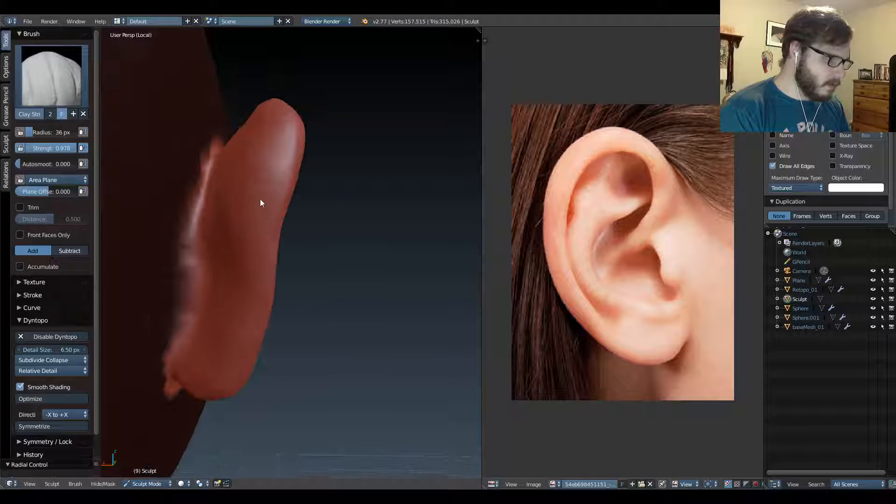
Reshape the ear's rear profile with the Grab brush at a radius of 247 px.
key("f")
left_click(290, 202)
key("d")
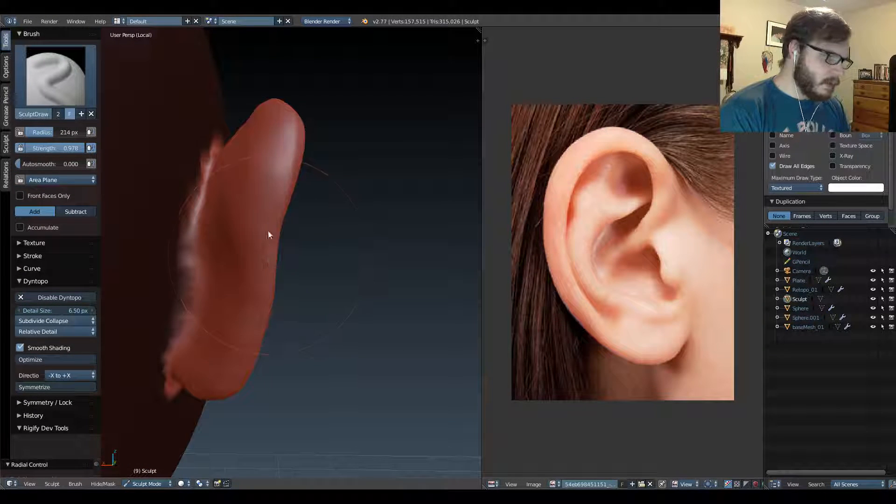
mouse_move(268, 234)
middle_mouse_down()
mouse_move(278, 170)
mouse_move(300, 246)
mouse_move(286, 224)
mouse_move(272, 226)
mouse_move(298, 238)
mouse_move(305, 217)
mouse_move(290, 238)
mouse_move(264, 207)
mouse_move(285, 256)
middle_mouse_up()
key("k")
key("f")
left_click(255, 239)
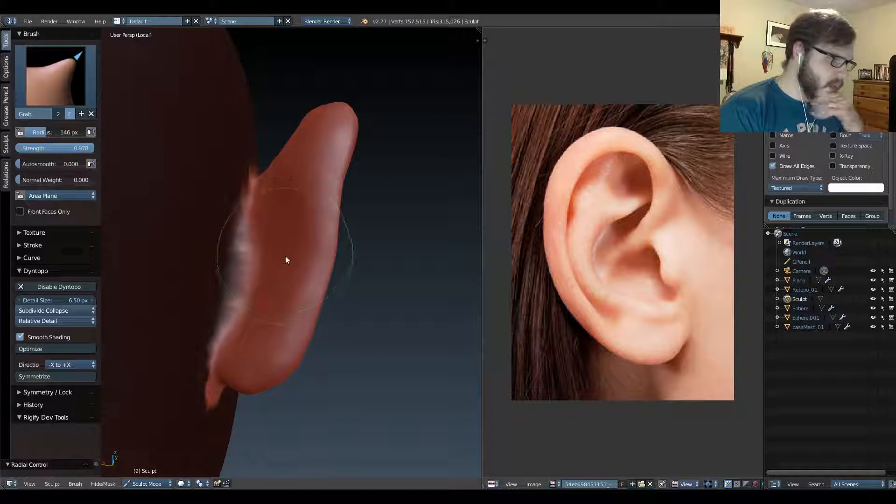
key("f")
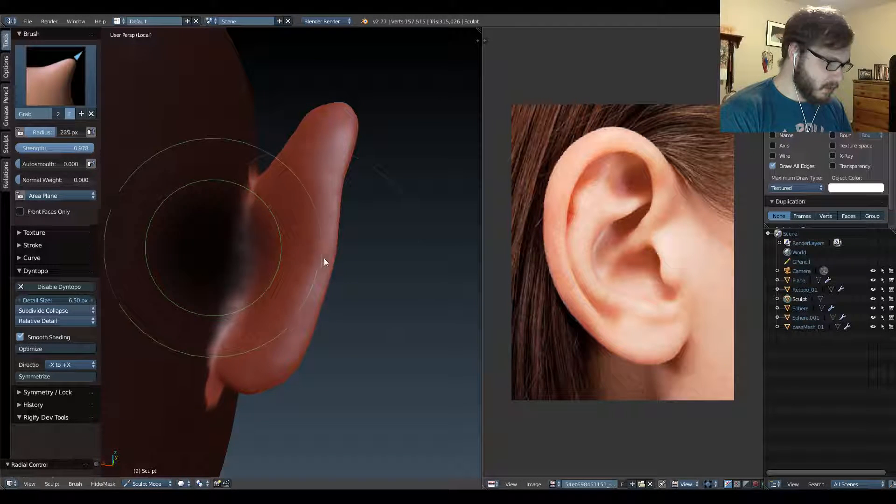
left_click(326, 260)
mouse_move(274, 269)
middle_mouse_down()
mouse_move(288, 262)
mouse_move(253, 259)
mouse_move(321, 248)
middle_mouse_up()
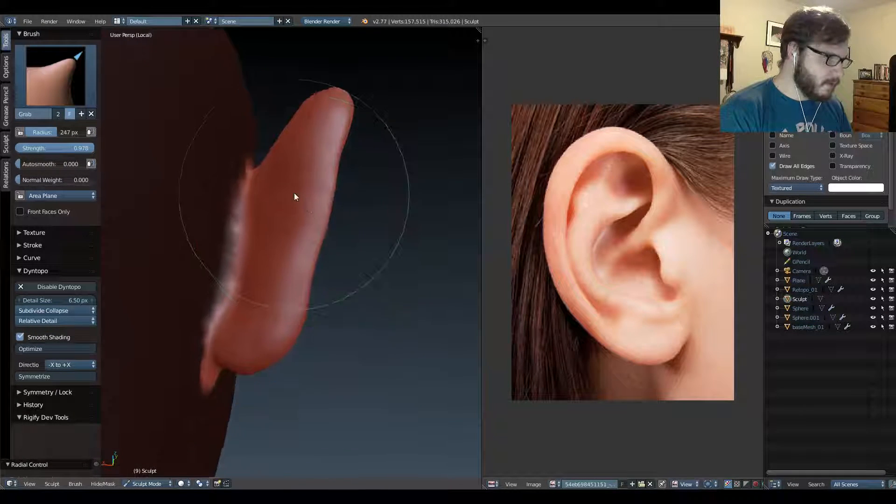
mouse_move(356, 210)
middle_mouse_down()
mouse_move(316, 235)
mouse_move(320, 314)
mouse_move(303, 296)
middle_mouse_up()
mouse_move(290, 266)
middle_mouse_down()
mouse_move(274, 248)
mouse_move(288, 264)
mouse_move(260, 254)
mouse_move(280, 280)
mouse_move(232, 254)
mouse_move(310, 266)
middle_mouse_up()
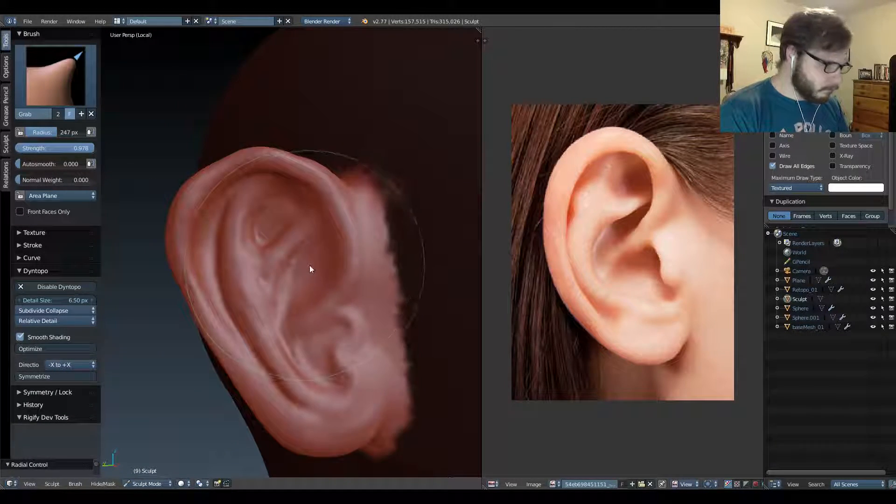
Build up the front of the outer rim down to the tragus with Clay Strips at a radius of 49 px.
key("c")
key("f")
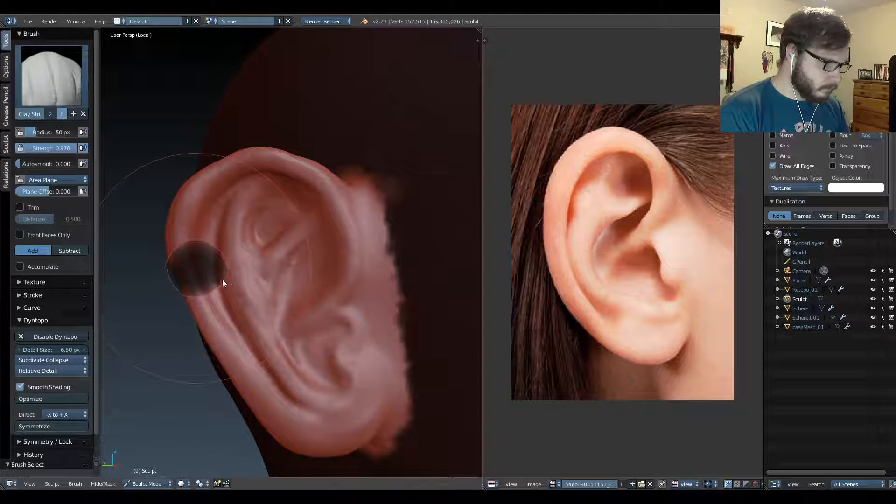
left_click(217, 280)
mouse_move(243, 172)
left_mouse_down()
mouse_move(219, 184)
mouse_move(294, 170)
mouse_move(356, 254)
mouse_move(314, 324)
mouse_move(340, 276)
mouse_move(368, 334)
mouse_move(368, 373)
mouse_move(369, 358)
left_mouse_up()
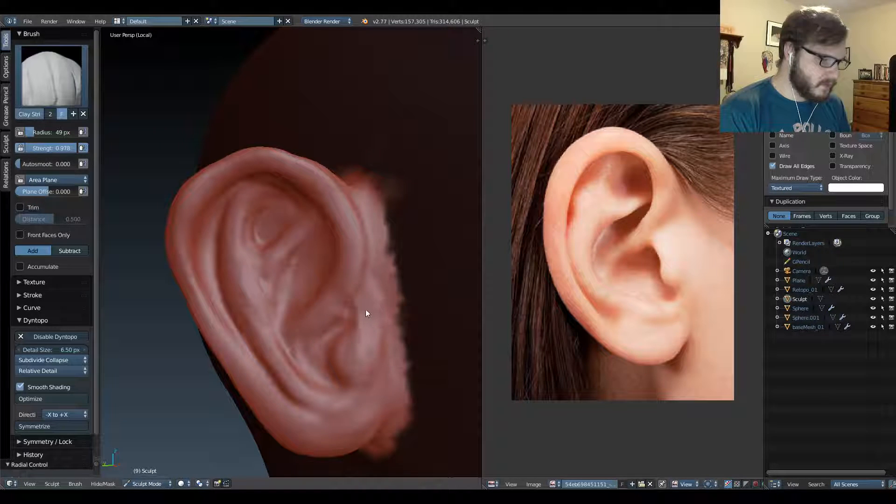
mouse_move(357, 306)
middle_mouse_down()
mouse_move(367, 259)
mouse_move(337, 239)
mouse_move(346, 236)
mouse_move(284, 252)
mouse_move(320, 280)
mouse_move(340, 282)
mouse_move(323, 281)
middle_mouse_up()
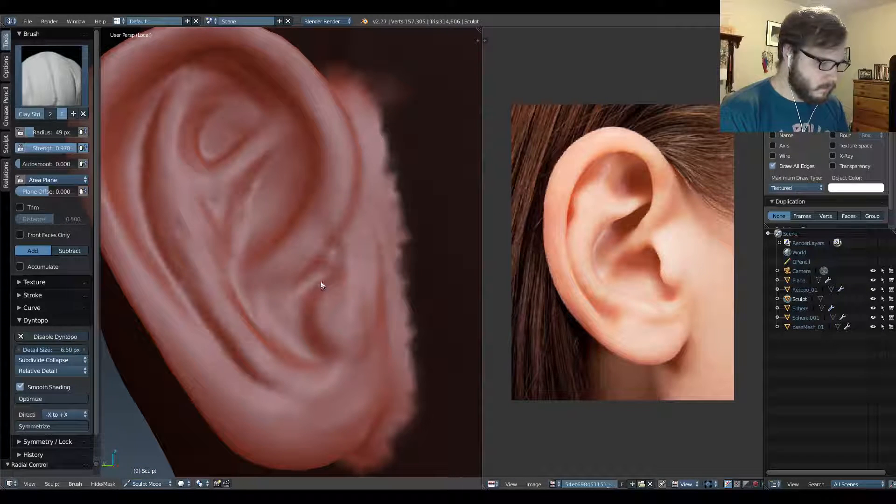
Sculpt the fold around the ear canal opening behind the tragus with Clay Strips at a radius of 33 px.
key("f")
left_click(312, 284)
left_click_drag(317, 273, 309, 283)
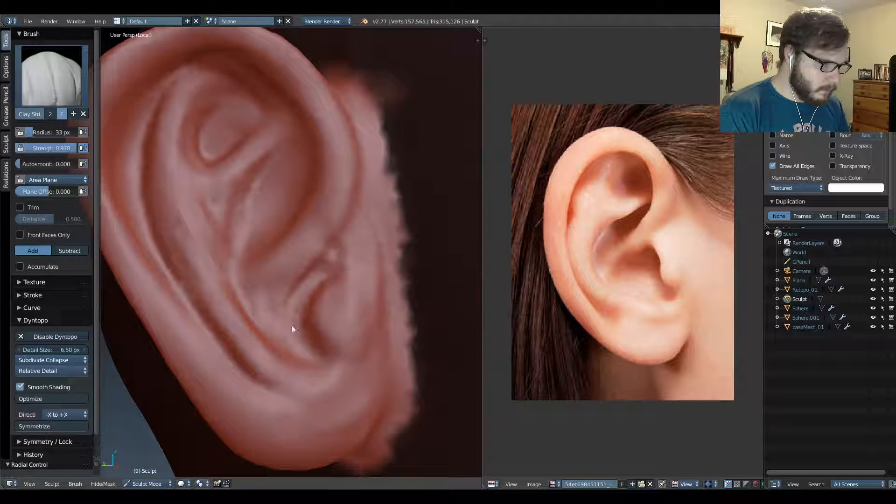
mouse_move(292, 326)
left_mouse_down()
mouse_move(284, 301)
mouse_move(307, 343)
left_mouse_up()
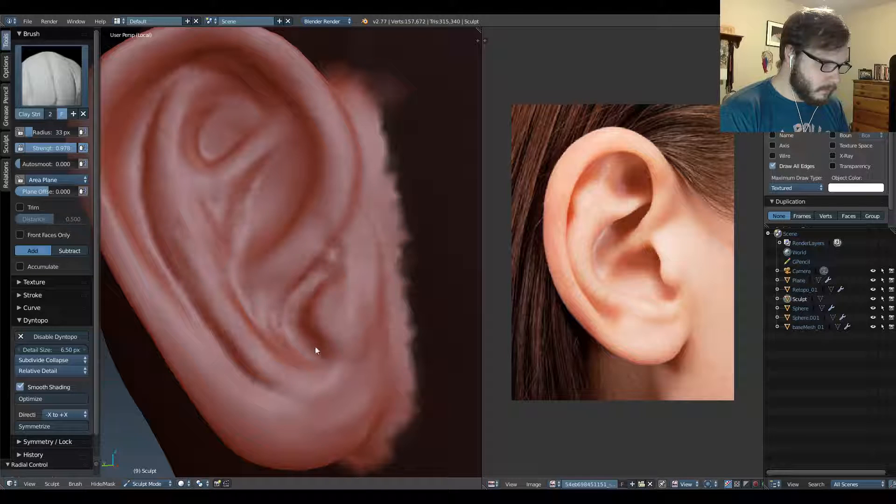
mouse_move(313, 280)
left_mouse_down()
mouse_move(292, 301)
mouse_move(287, 339)
left_mouse_up()
middle_click_drag(278, 296, 267, 319)
Shape the upper concha hollow beneath the lower antihelix branch, working from several angles.
middle_click_drag(254, 262, 262, 221)
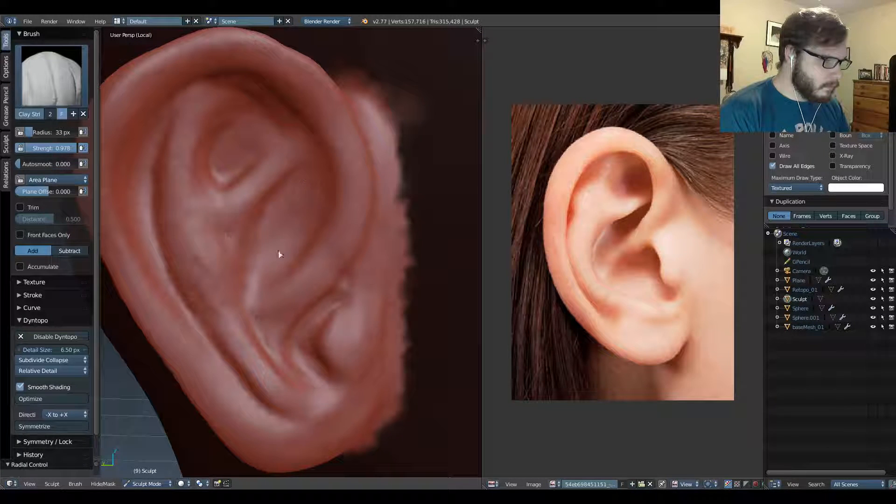
mouse_move(280, 254)
left_mouse_down()
mouse_move(271, 248)
mouse_move(290, 205)
left_mouse_up()
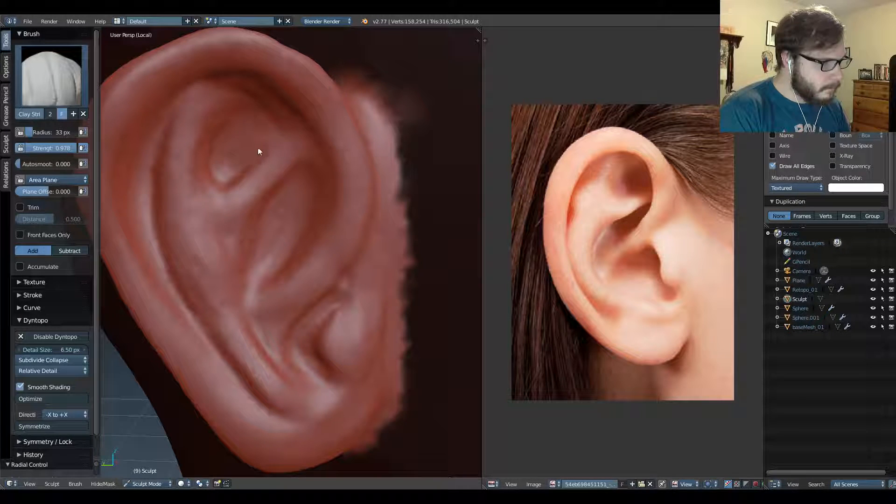
mouse_move(268, 182)
middle_mouse_down()
mouse_move(264, 174)
mouse_move(297, 159)
mouse_move(288, 205)
mouse_move(310, 174)
middle_mouse_up()
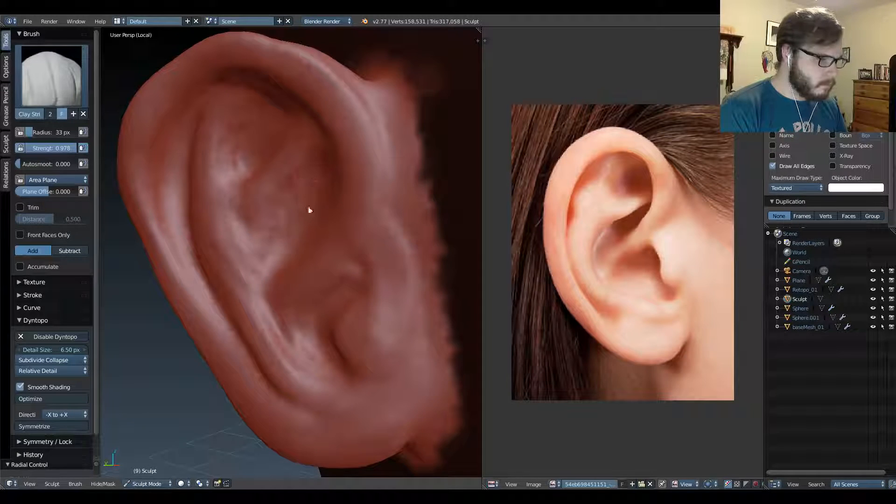
mouse_move(295, 234)
left_mouse_down()
mouse_move(282, 234)
mouse_move(297, 227)
mouse_move(320, 164)
left_mouse_up()
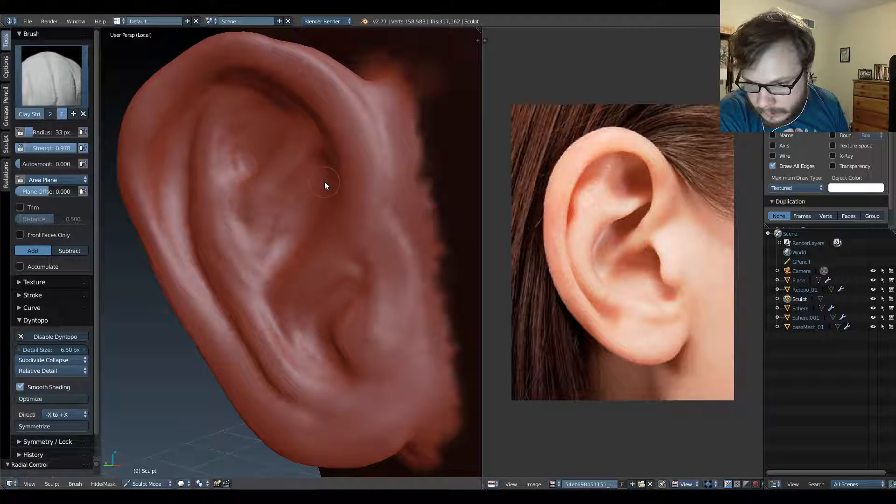
middle_click_drag(320, 180, 333, 183)
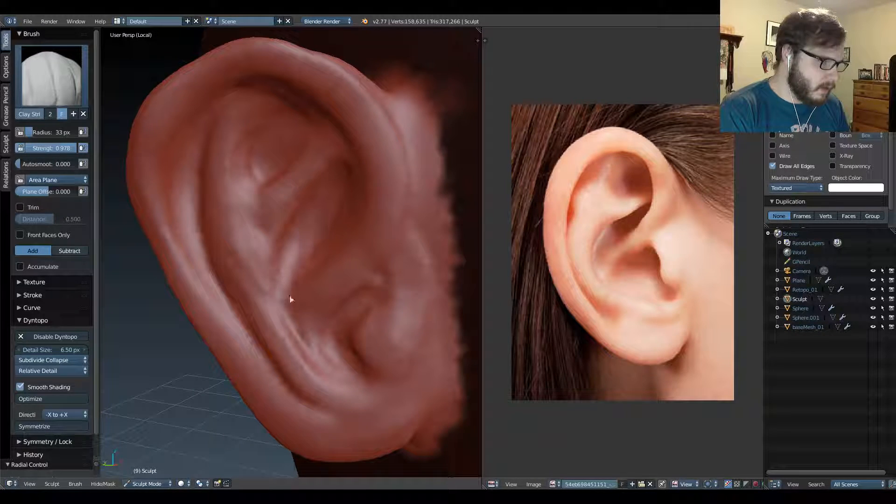
mouse_move(297, 210)
middle_mouse_down()
mouse_move(343, 191)
mouse_move(309, 211)
mouse_move(252, 196)
mouse_move(251, 246)
mouse_move(319, 304)
mouse_move(312, 344)
mouse_move(276, 356)
mouse_move(324, 330)
mouse_move(289, 294)
mouse_move(243, 289)
mouse_move(300, 249)
mouse_move(309, 257)
mouse_move(320, 249)
mouse_move(310, 174)
mouse_move(290, 123)
mouse_move(260, 169)
mouse_move(293, 207)
mouse_move(273, 225)
mouse_move(300, 230)
middle_mouse_up()
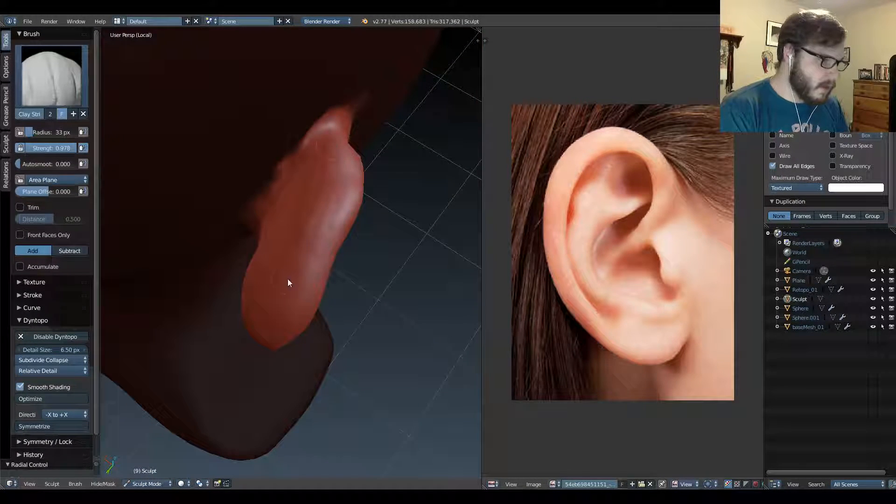
Touch up the underside and back of the lobe and the hollow between the antihelix branches.
left_click(283, 302)
mouse_move(283, 302)
middle_mouse_down()
mouse_move(298, 172)
mouse_move(292, 133)
mouse_move(295, 238)
middle_mouse_up()
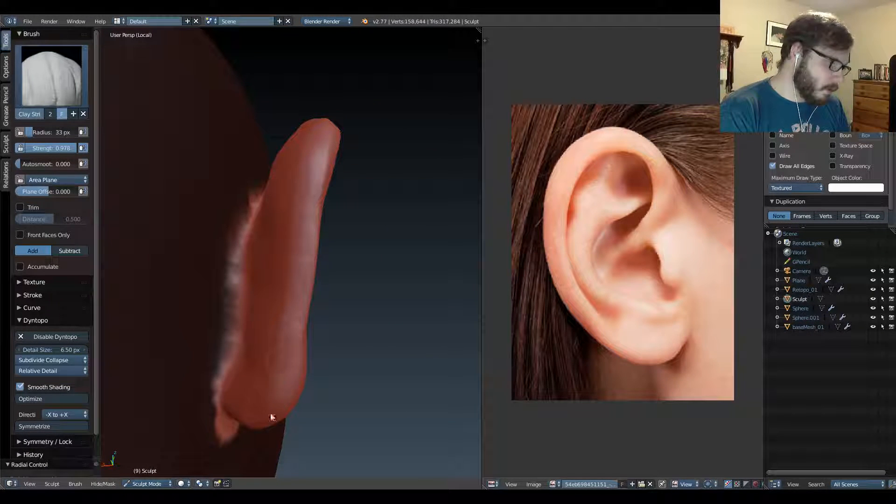
left_click(272, 417)
mouse_move(272, 417)
middle_mouse_down()
mouse_move(222, 312)
mouse_move(240, 316)
mouse_move(316, 263)
mouse_move(260, 306)
mouse_move(338, 304)
mouse_move(308, 305)
mouse_move(283, 324)
mouse_move(344, 286)
mouse_move(362, 256)
mouse_move(309, 253)
mouse_move(302, 229)
mouse_move(259, 221)
middle_mouse_up()
left_click_drag(231, 195, 243, 191)
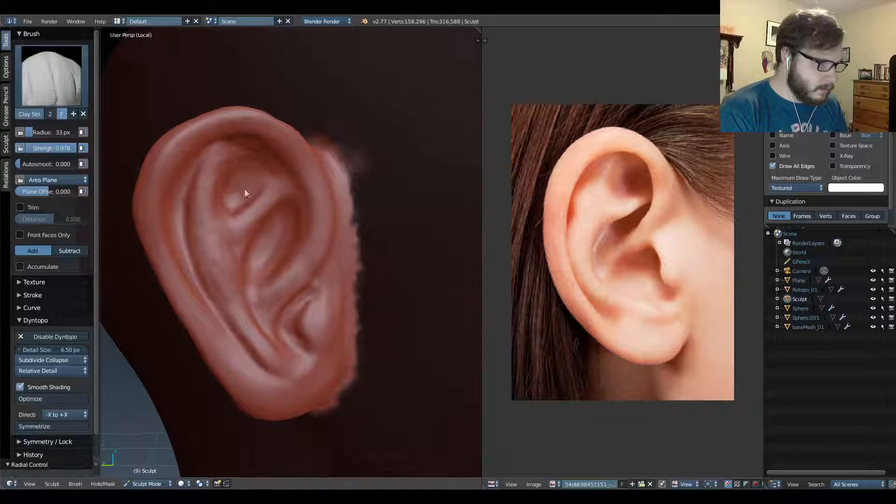
middle_click_drag(254, 219, 225, 206)
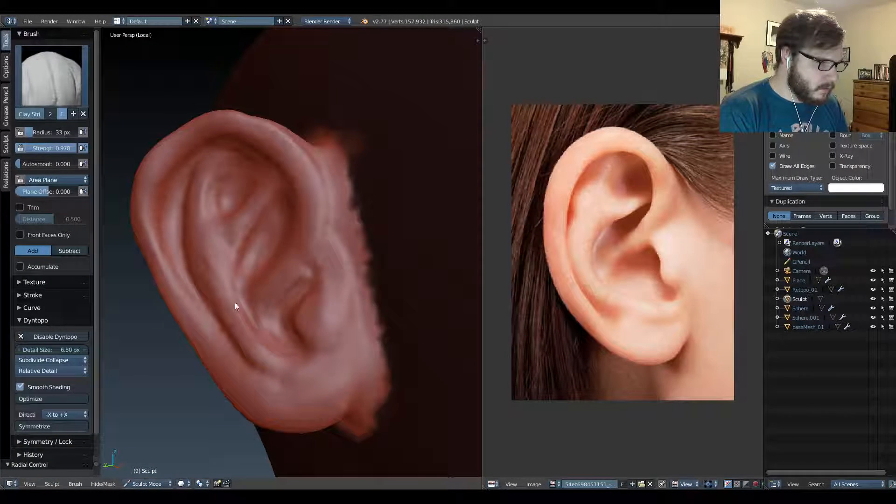
Add clay along the upper outer rim from above and refine the back surface of the ear.
mouse_move(235, 306)
middle_mouse_down()
mouse_move(266, 266)
mouse_move(246, 256)
mouse_move(260, 314)
mouse_move(312, 224)
middle_mouse_up()
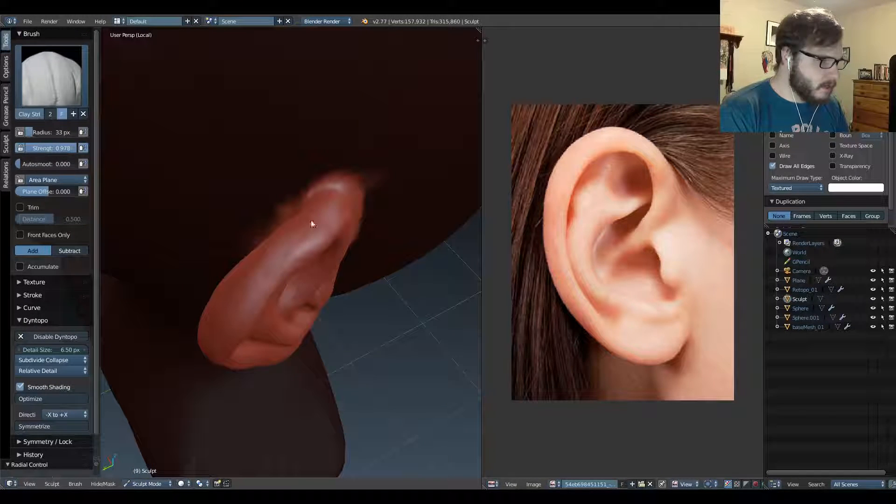
left_click_drag(273, 263, 337, 201)
middle_click_drag(262, 255, 315, 201)
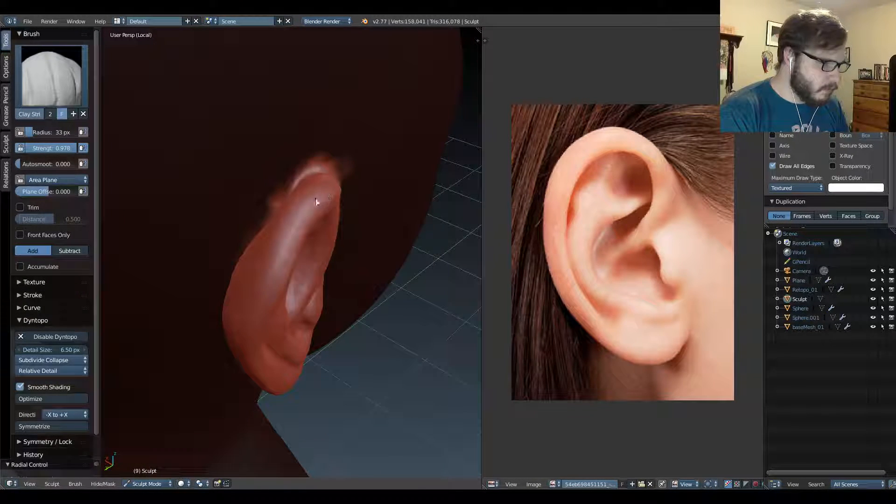
mouse_move(276, 253)
middle_mouse_down()
mouse_move(299, 227)
mouse_move(290, 149)
middle_mouse_up()
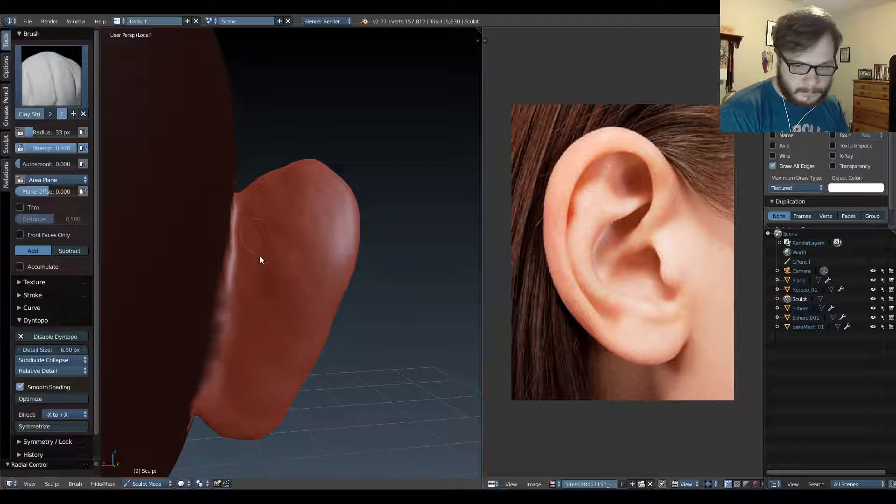
mouse_move(260, 256)
middle_mouse_down()
mouse_move(279, 208)
mouse_move(246, 338)
mouse_move(240, 306)
mouse_move(282, 256)
middle_mouse_up()
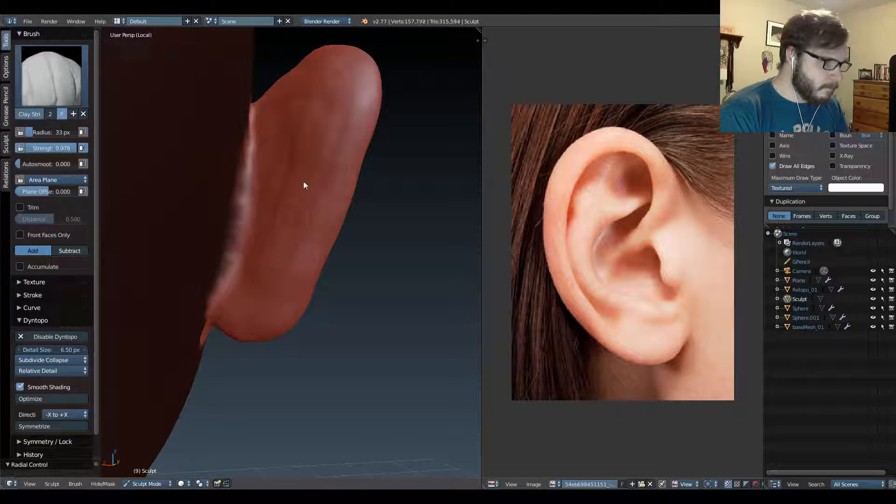
middle_click_drag(304, 186, 271, 314)
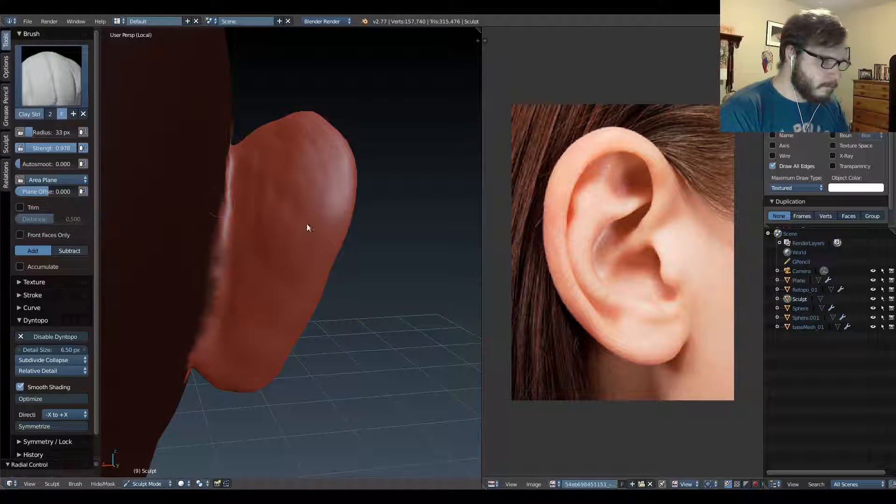
mouse_move(306, 227)
middle_mouse_down()
mouse_move(236, 208)
mouse_move(290, 236)
mouse_move(248, 265)
middle_mouse_up()
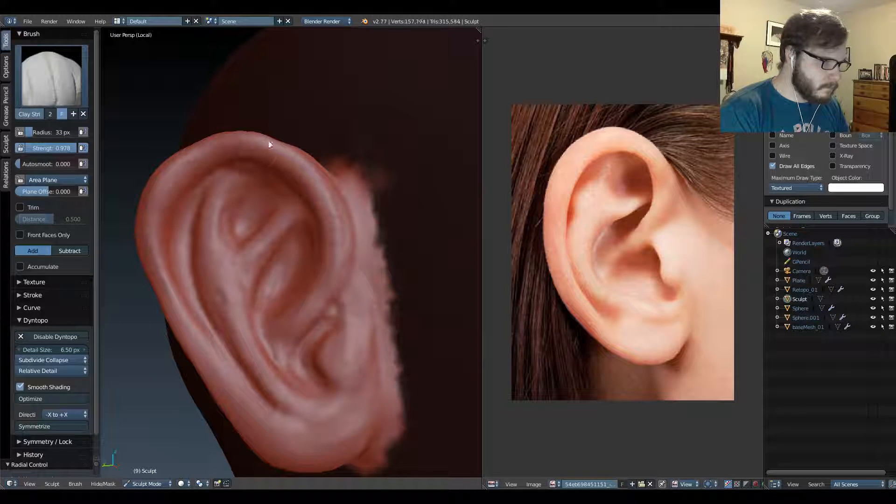
Define the curved ridge around the ear canal and the notch between tragus and antitragus with Clay Strips.
middle_click_drag(275, 233, 238, 276)
left_click_drag(284, 344, 300, 347)
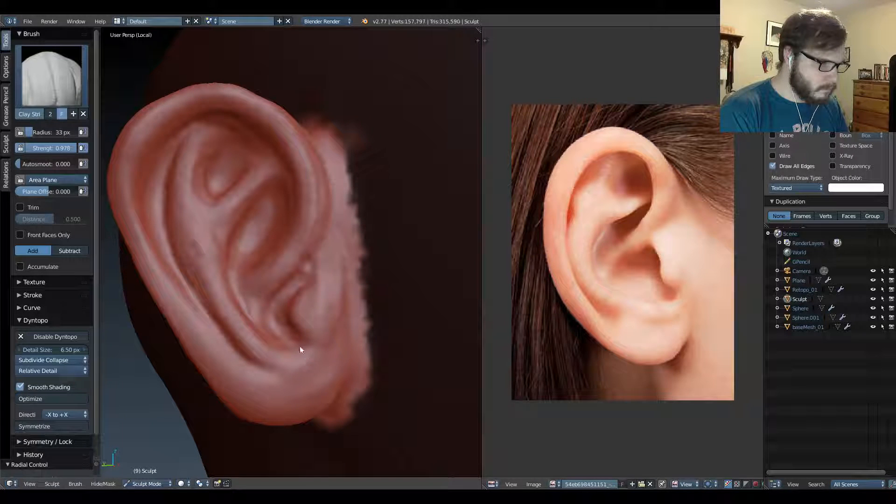
left_click_drag(292, 289, 281, 300)
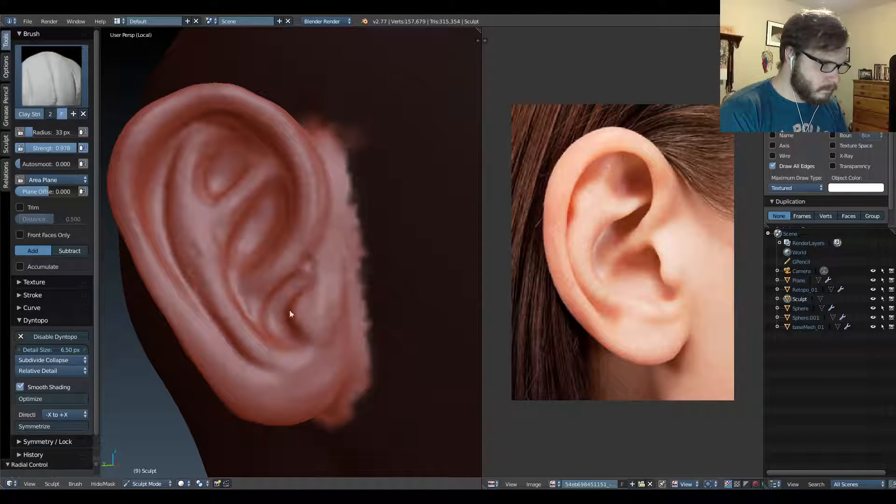
scroll(277, 312, "up", 5)
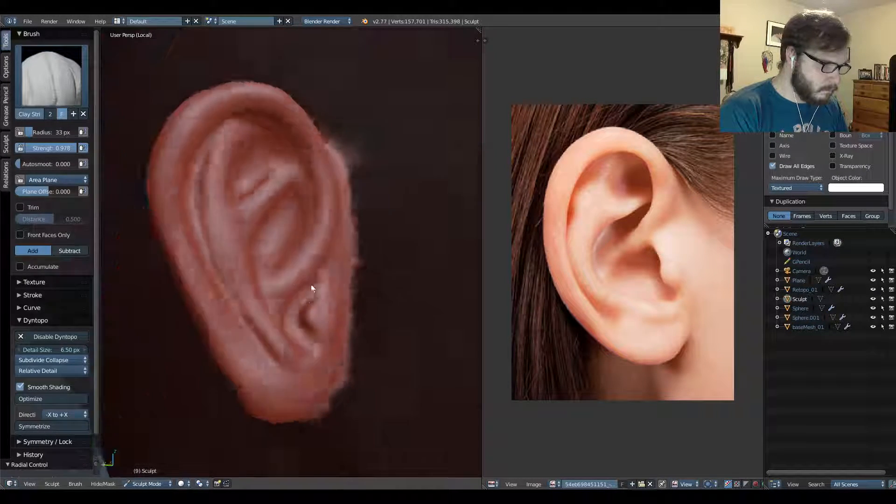
left_click_drag(267, 284, 274, 317)
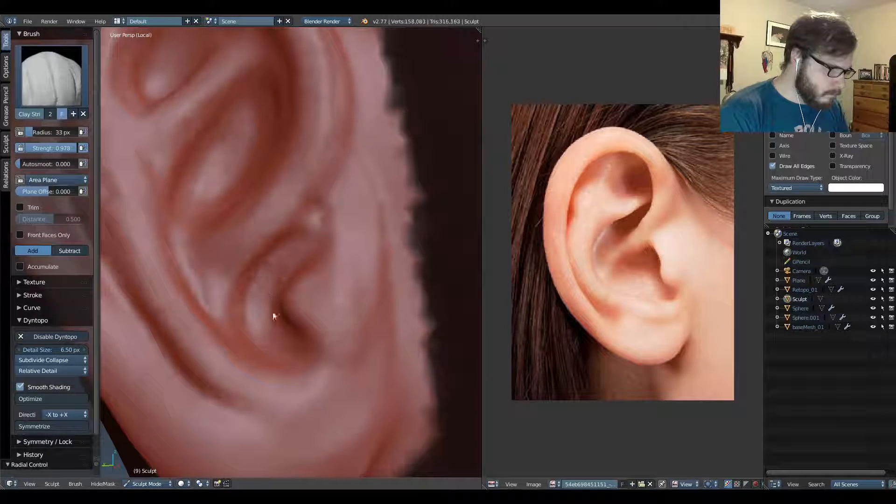
middle_click_drag(262, 315, 295, 288)
left_click_drag(287, 351, 300, 359)
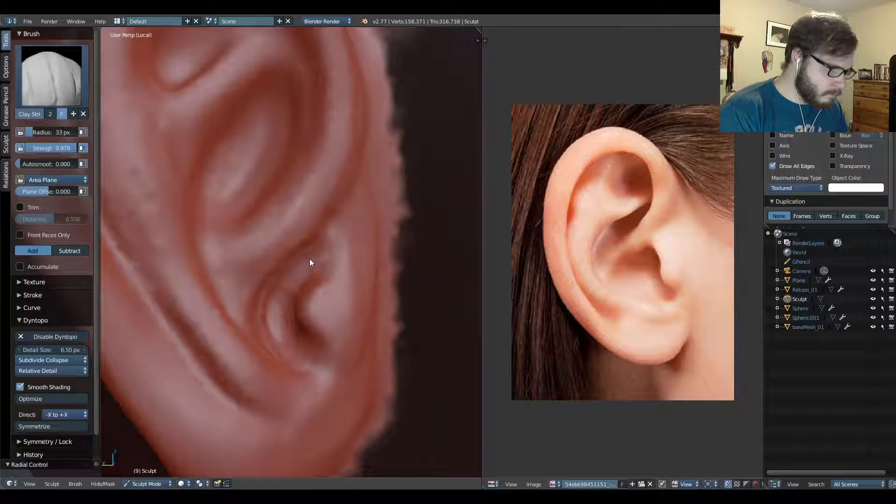
Build up the upper antihelix branch toward the top rim with Clay Strips.
mouse_move(266, 233)
middle_mouse_down()
mouse_move(256, 266)
mouse_move(276, 288)
middle_mouse_up()
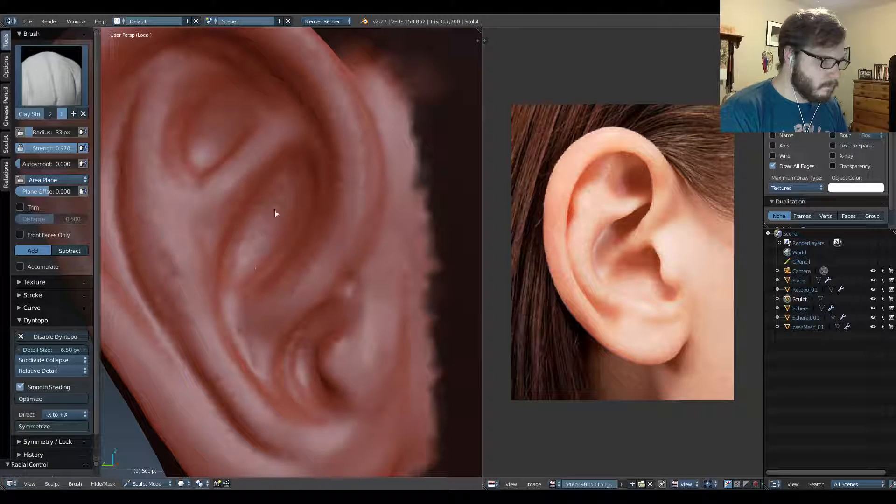
mouse_move(268, 217)
middle_mouse_down()
mouse_move(250, 240)
mouse_move(254, 260)
mouse_move(334, 264)
mouse_move(312, 299)
mouse_move(272, 167)
middle_mouse_up()
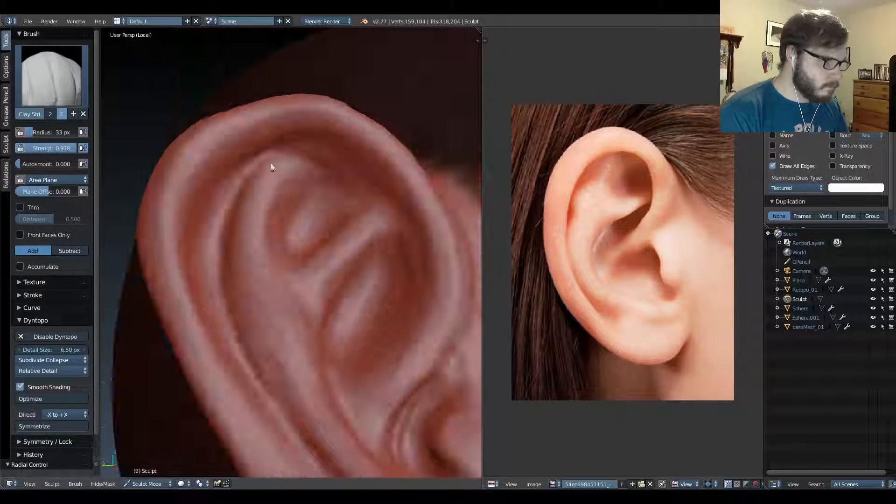
mouse_move(249, 234)
left_mouse_down()
mouse_move(297, 163)
mouse_move(273, 179)
left_mouse_up()
Smooth the antihelix and the folds around the ear canal with a 132 px brush radius.
key("f")
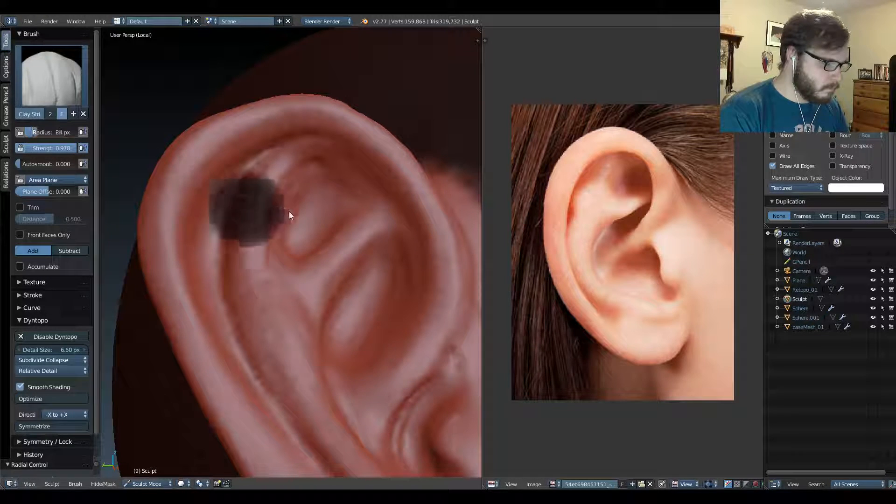
left_click(289, 210)
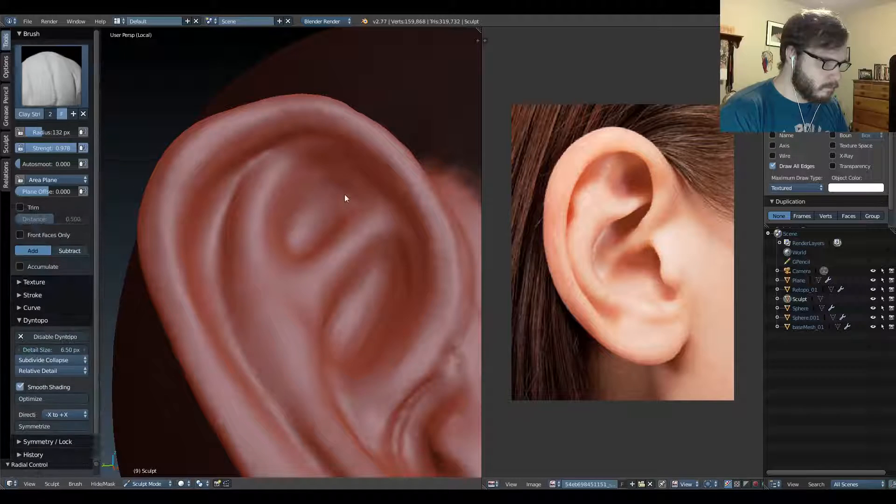
middle_click_drag(344, 194, 321, 192)
scroll(302, 211, "up", 1)
mouse_move(295, 280)
left_mouse_down("shift")
mouse_move(290, 298)
mouse_move(298, 290)
left_mouse_up("shift")
mouse_move(312, 278)
middle_mouse_down()
mouse_move(271, 193)
mouse_move(321, 266)
middle_mouse_up()
left_click_drag(322, 268, 323, 312, "shift")
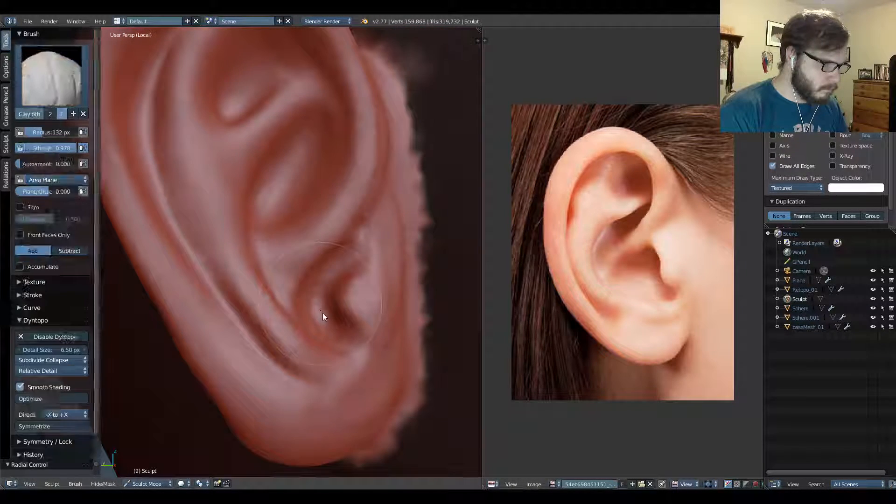
Smooth the fold between the antihelix and the ear canal area, and switch to the Crease brush.
left_click_drag(286, 355, 242, 304, "shift")
mouse_move(242, 305)
middle_mouse_down()
mouse_move(267, 317)
mouse_move(273, 306)
middle_mouse_up()
key("shift+c")
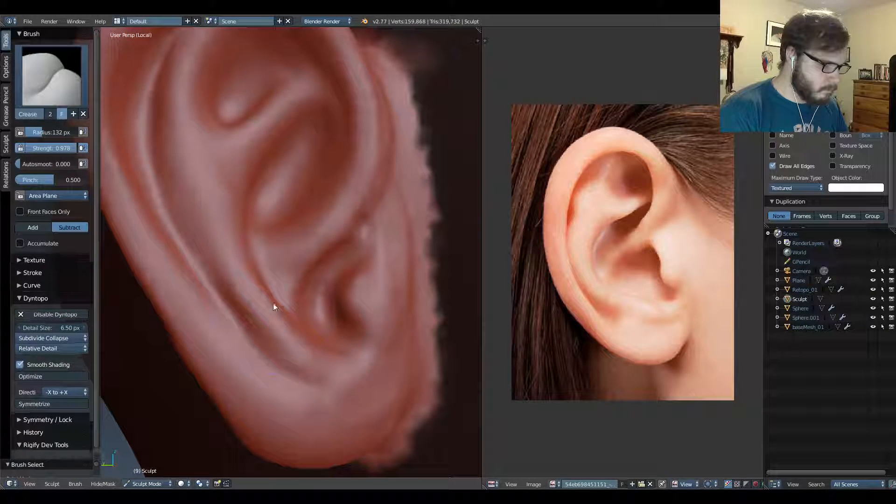
Try to crease the groove inside the outer rim with a 57 px brush radius.
key("f")
left_click(231, 301)
left_click_drag(178, 231, 211, 278)
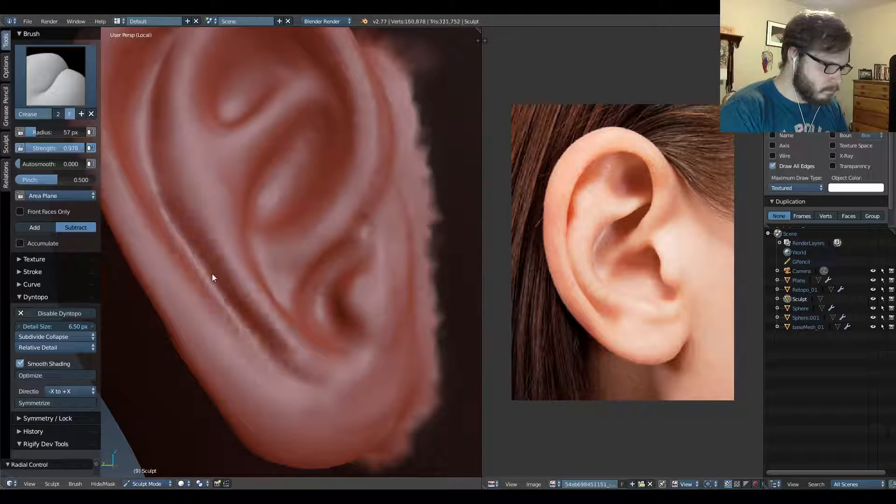
key("ctrl+z")
Crease the groove between the outer rim and antihelix down toward the lobe with a 27 px radius.
key("f")
left_click(222, 270)
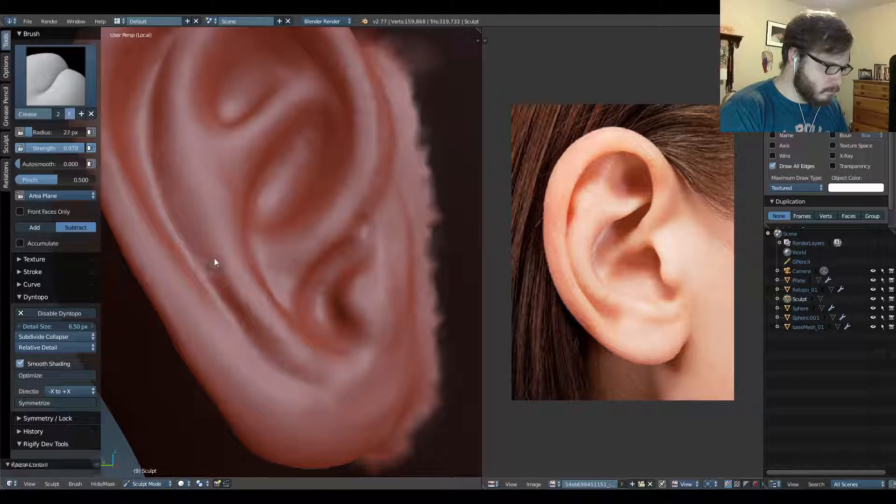
left_click_drag(153, 75, 198, 272)
left_click_drag(170, 214, 239, 322)
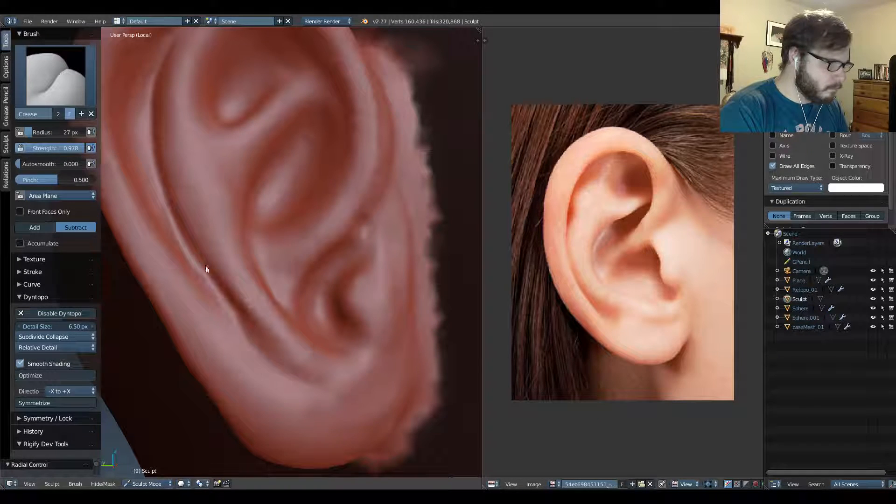
left_click_drag(208, 273, 310, 384)
left_click_drag(232, 313, 325, 390)
Switch to the Clay brush at a 91 px radius and smooth the back surface of the ear.
mouse_move(275, 315)
middle_mouse_down()
mouse_move(294, 330)
mouse_move(248, 344)
mouse_move(302, 340)
mouse_move(308, 299)
mouse_move(252, 247)
mouse_move(357, 239)
mouse_move(291, 285)
mouse_move(300, 301)
mouse_move(296, 291)
middle_mouse_up()
key("c")
key("f")
left_click(328, 299)
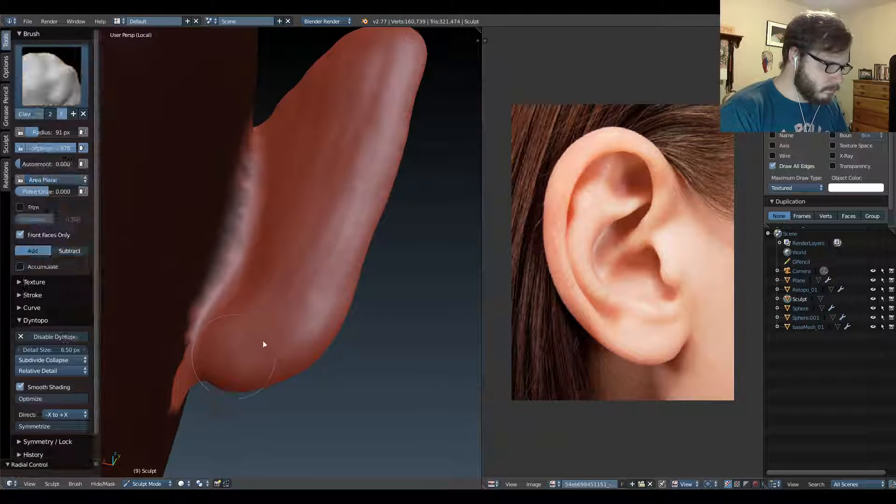
mouse_move(270, 362)
middle_mouse_down()
mouse_move(290, 342)
mouse_move(349, 150)
mouse_move(340, 252)
mouse_move(313, 327)
middle_mouse_up()
mouse_move(320, 125)
left_mouse_down("shift")
mouse_move(253, 180)
mouse_move(256, 192)
left_mouse_up("shift")
mouse_move(260, 196)
left_mouse_down("shift")
mouse_move(262, 210)
mouse_move(271, 192)
left_mouse_up("shift")
middle_click_drag(297, 227, 308, 245)
middle_click_drag(349, 160, 270, 196)
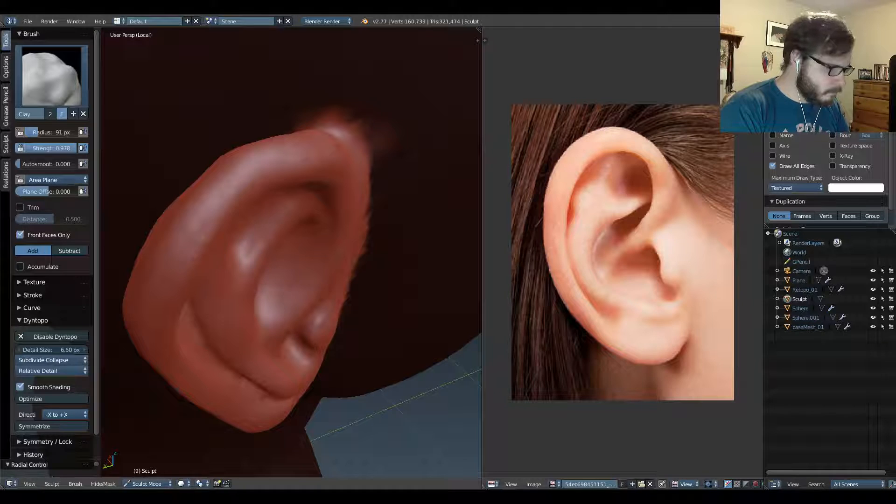
Switch to the YouTube soundtrack video, toggle its playback and return to Blender.
key("alt+Tab")
left_click(162, 278)
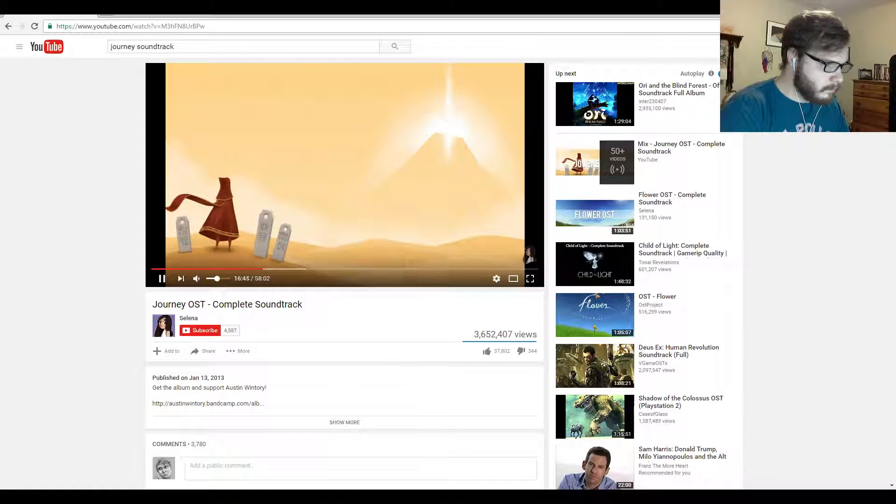
key("alt+Tab")
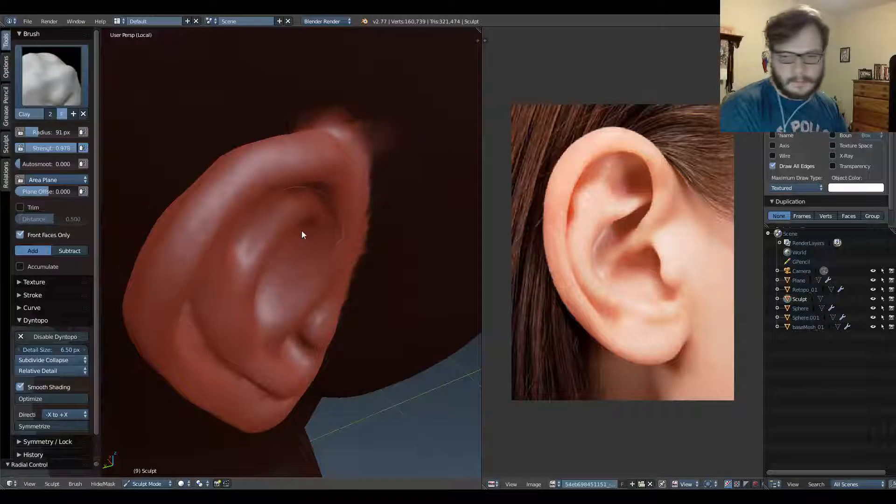
Build up the ridge from the concha up along the inner front rim using Clay Strips at 40 px.
middle_click_drag(290, 206, 315, 203)
scroll(323, 164, "up", 1)
scroll(285, 288, "down", 2)
scroll(299, 260, "up", 1)
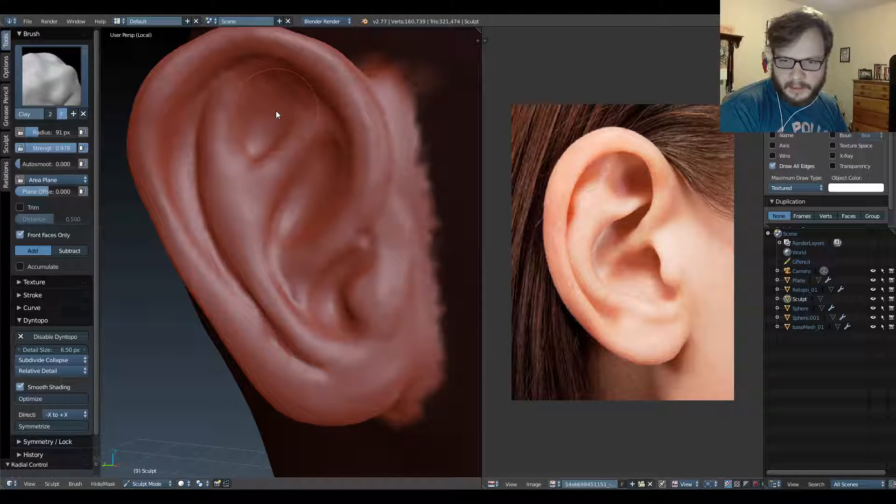
mouse_move(320, 179)
middle_mouse_down()
mouse_move(290, 190)
mouse_move(342, 230)
mouse_move(321, 238)
mouse_move(342, 172)
mouse_move(344, 220)
mouse_move(336, 214)
mouse_move(327, 234)
mouse_move(360, 239)
mouse_move(352, 256)
mouse_move(340, 250)
mouse_move(342, 230)
middle_mouse_up()
key("c")
key("f")
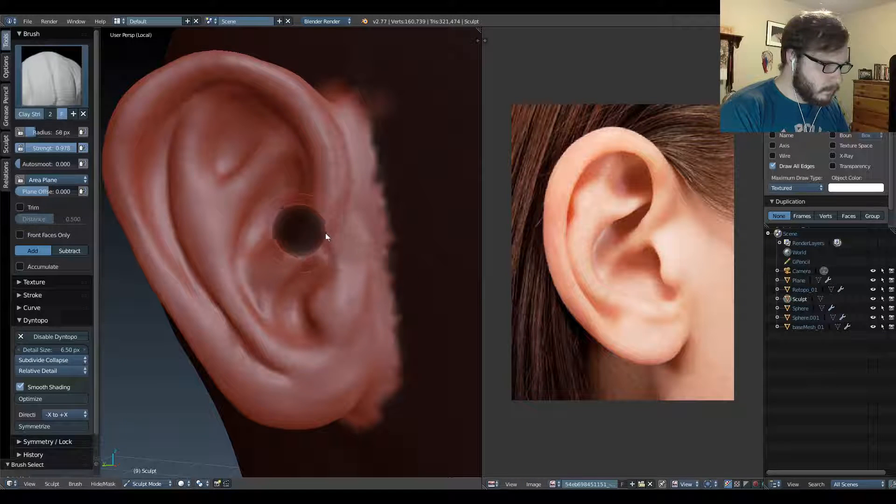
left_click(318, 237)
middle_click_drag(340, 189, 334, 190)
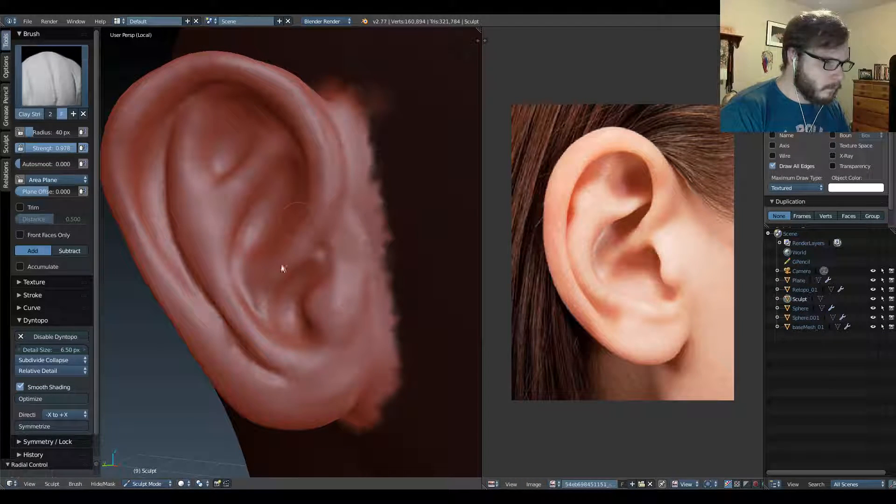
left_click_drag(281, 264, 313, 155)
left_click_drag(322, 206, 304, 130)
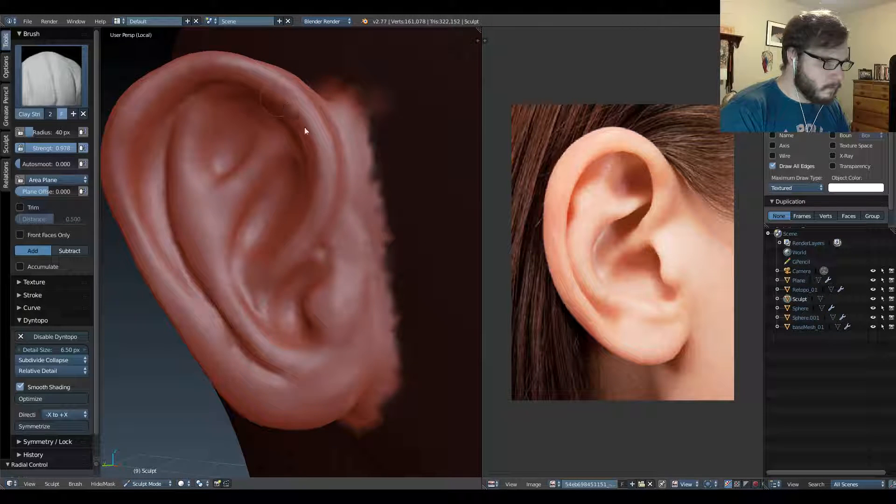
Crease the notch between the front rim and tragus with a 40 px radius, and smooth the surrounding surface.
mouse_move(304, 131)
middle_mouse_down()
mouse_move(324, 176)
mouse_move(289, 205)
mouse_move(326, 214)
mouse_move(316, 202)
middle_mouse_up()
key("shift+c")
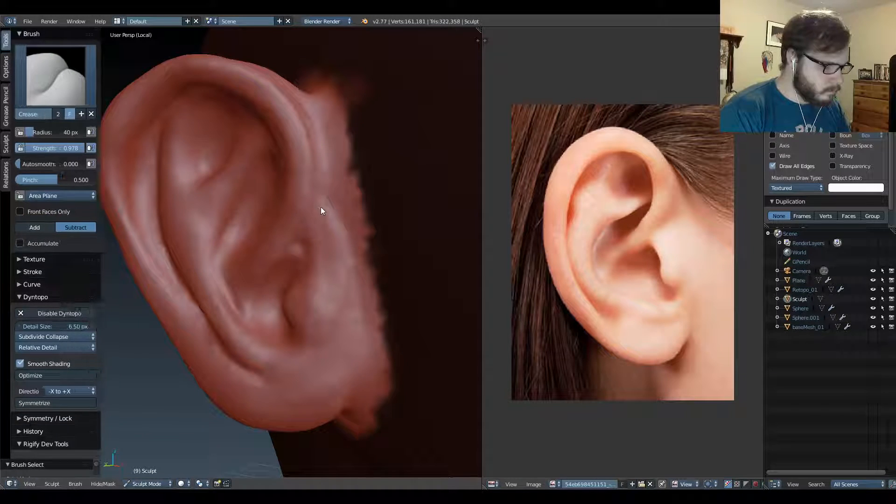
mouse_move(296, 241)
left_mouse_down()
mouse_move(312, 132)
mouse_move(281, 253)
left_mouse_up()
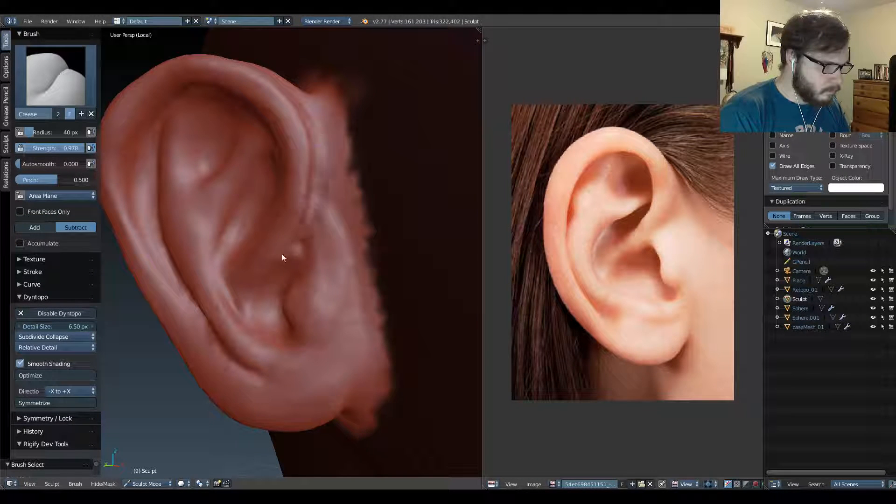
middle_click_drag(305, 202, 337, 184)
mouse_move(338, 184)
left_mouse_down("shift")
mouse_move(316, 232)
mouse_move(345, 180)
left_mouse_up("shift")
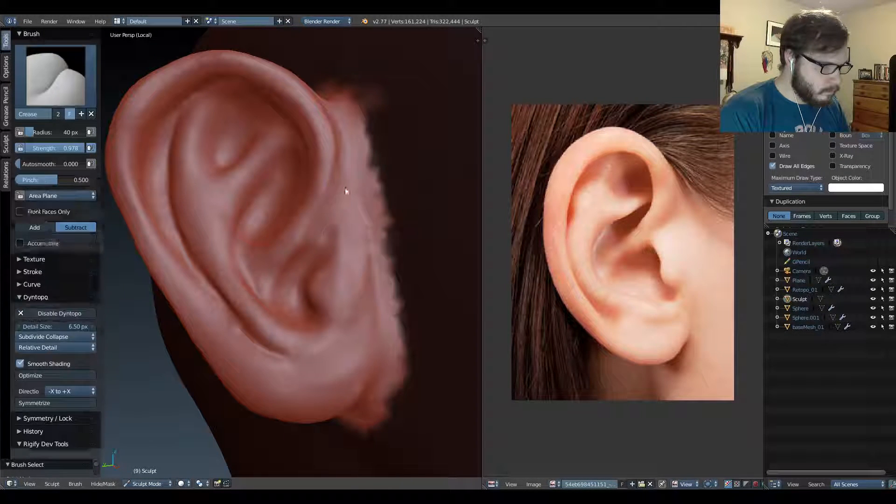
left_click_drag(282, 257, 310, 205, "shift")
Smooth the front and upper outer rim of the ear, working from several angles above it.
middle_click_drag(322, 138, 312, 198)
mouse_move(314, 220)
left_mouse_down("shift")
mouse_move(260, 120)
mouse_move(274, 159)
left_mouse_up("shift")
mouse_move(276, 163)
middle_mouse_down()
mouse_move(321, 162)
mouse_move(285, 192)
middle_mouse_up()
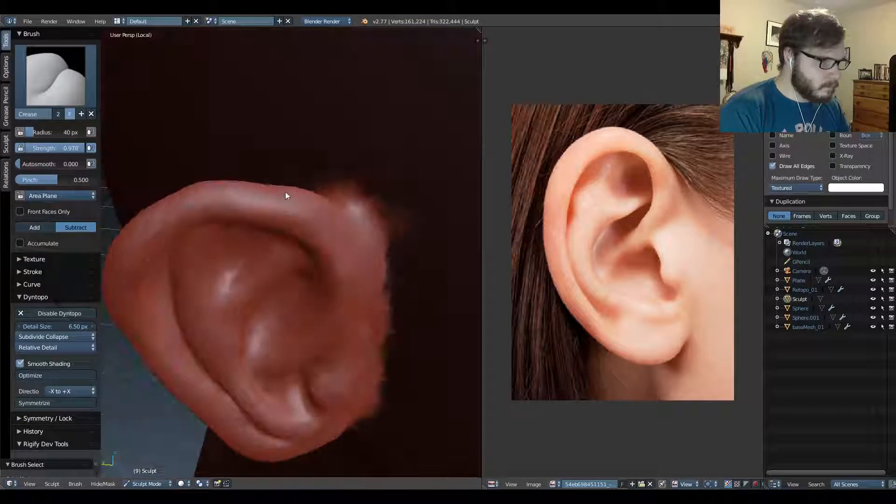
left_click_drag(252, 190, 304, 204, "shift")
middle_click_drag(291, 198, 317, 190)
mouse_move(292, 187)
left_mouse_down("shift")
mouse_move(265, 196)
mouse_move(204, 253)
left_mouse_up("shift")
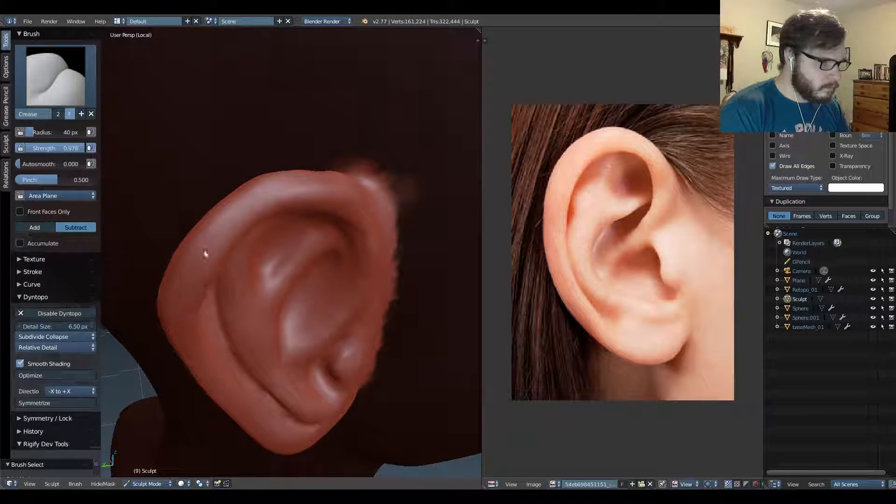
Examine the ear's placement and proportions on the whole head in front and right orthographic views.
mouse_move(204, 254)
middle_mouse_down()
mouse_move(259, 224)
mouse_move(310, 128)
mouse_move(215, 198)
mouse_move(250, 332)
middle_mouse_up()
middle_click_drag(275, 205, 254, 189)
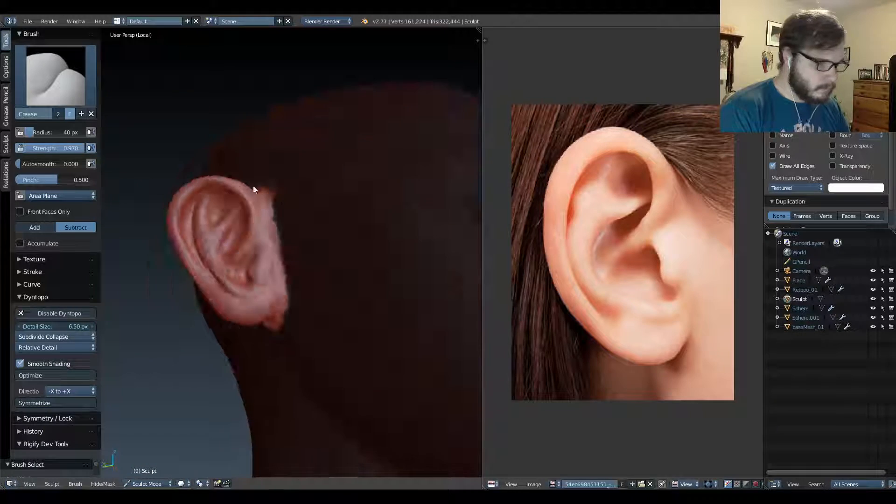
key("KP_1")
middle_click_drag(352, 190, 190, 200, "shift")
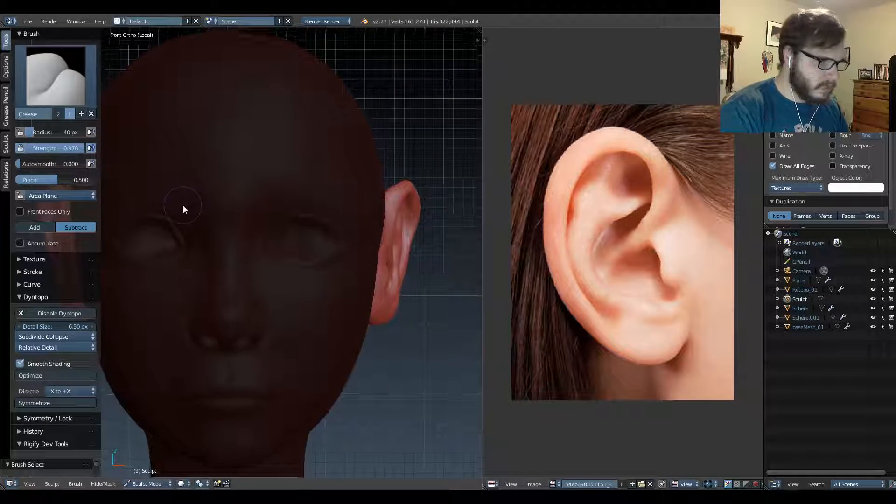
key("KP_3")
mouse_move(330, 270)
middle_mouse_down("shift")
mouse_move(396, 250)
mouse_move(366, 240)
mouse_move(332, 251)
middle_mouse_up("shift")
scroll(391, 266, "up", 1)
Set up the Grab brush with a 197 px radius and save over CartoonGirl_01.blend.
key("f")
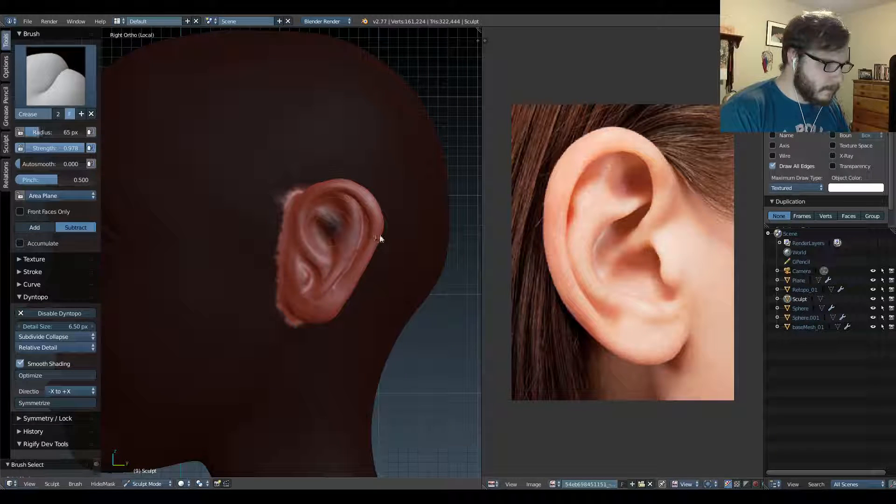
left_click(394, 240)
key("g")
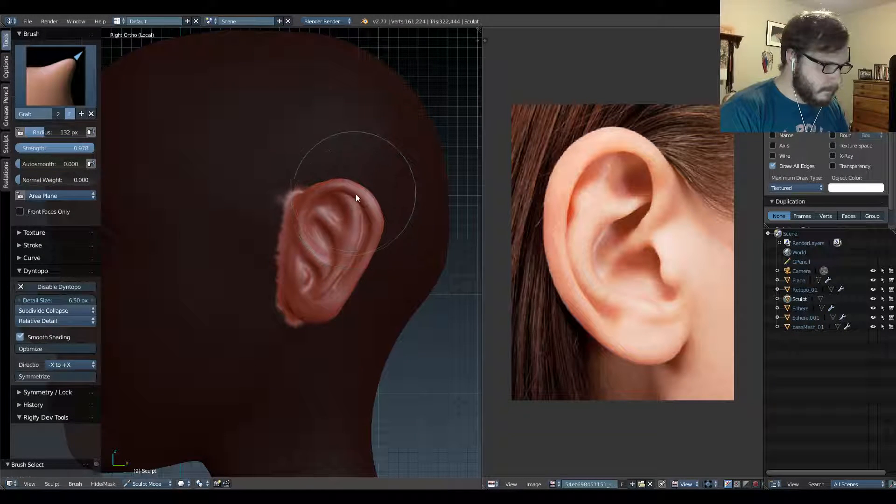
key("f")
left_click(385, 206)
key("ctrl+s")
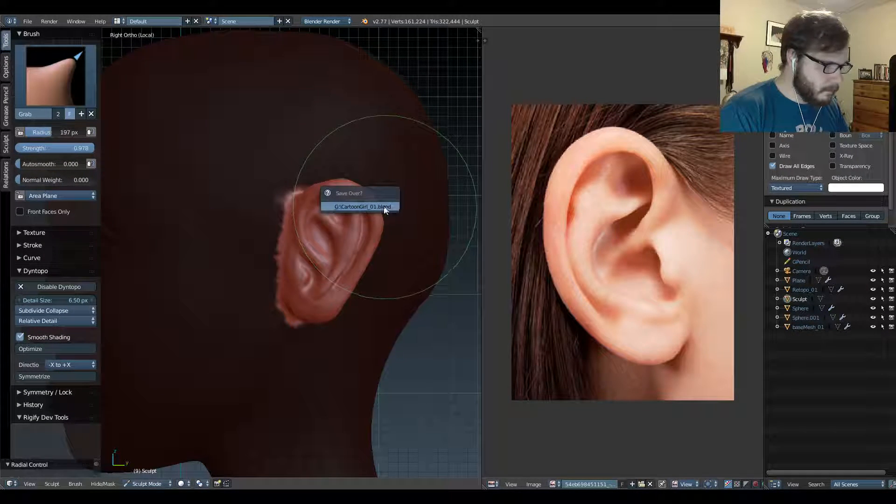
left_click(383, 207)
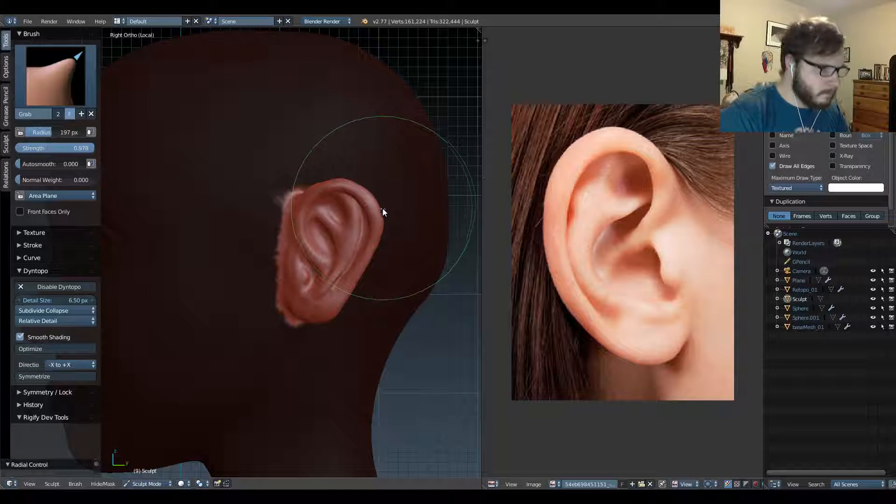
Hide the tool shelf and reshape the ear's side outline with Grab, adjusting the back rim, lobe and upper front.
key("t")
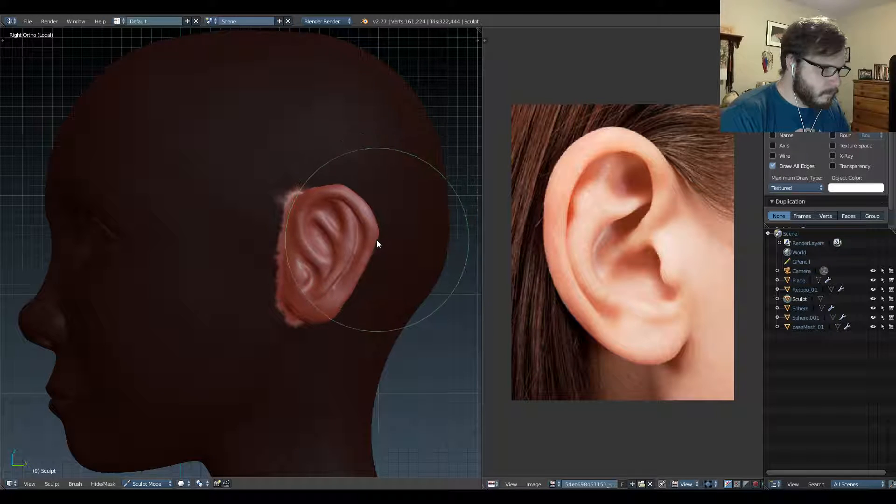
left_click_drag(376, 240, 373, 242)
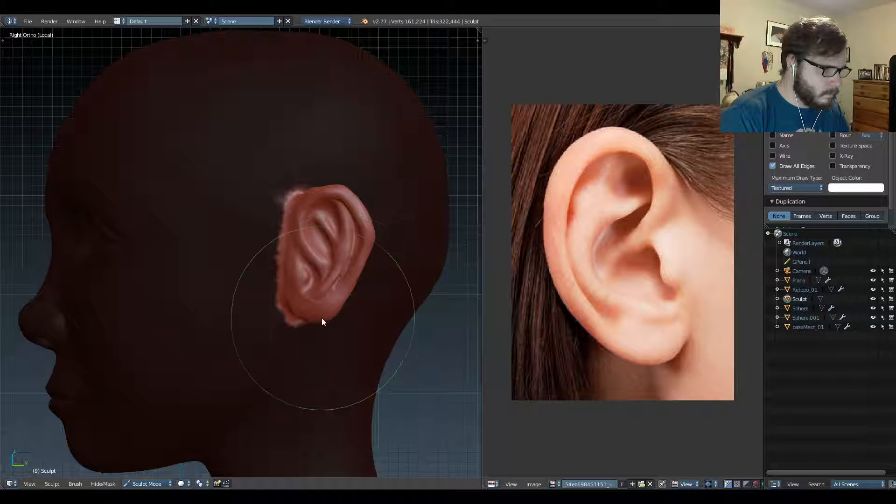
left_click_drag(321, 319, 319, 316)
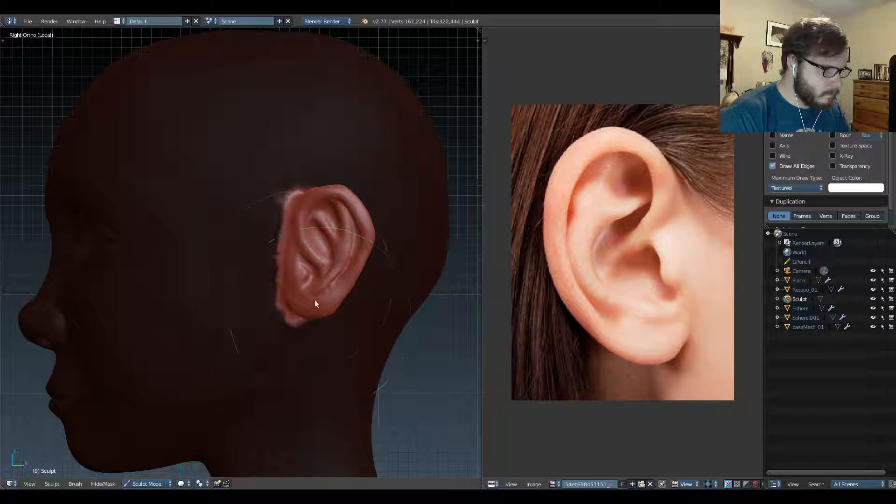
left_click_drag(304, 205, 303, 212)
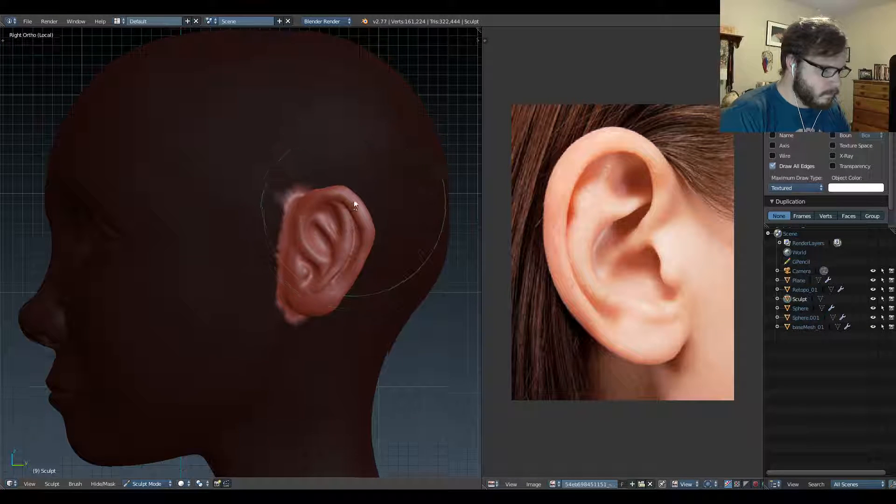
Examine how the ear protrudes from the head in the front view, including a close look at its upper rim.
key("KP_1")
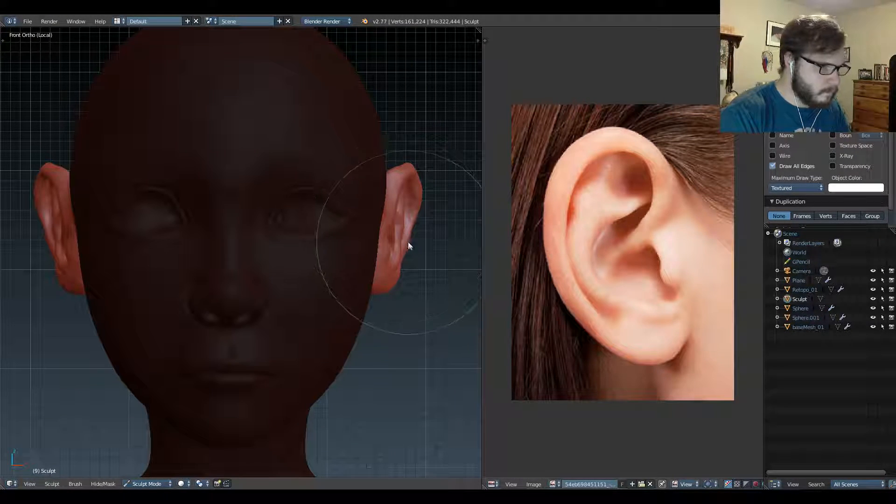
left_click_drag(397, 238, 401, 219)
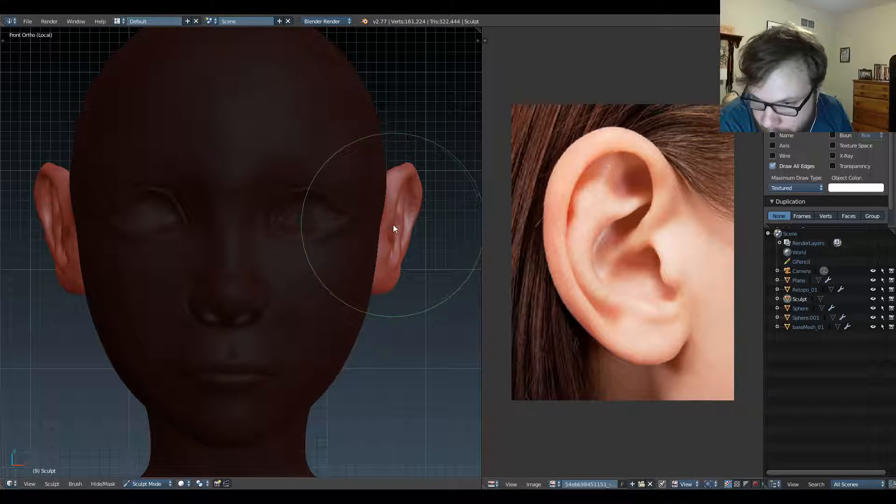
middle_click_drag(407, 234, 363, 221, "shift")
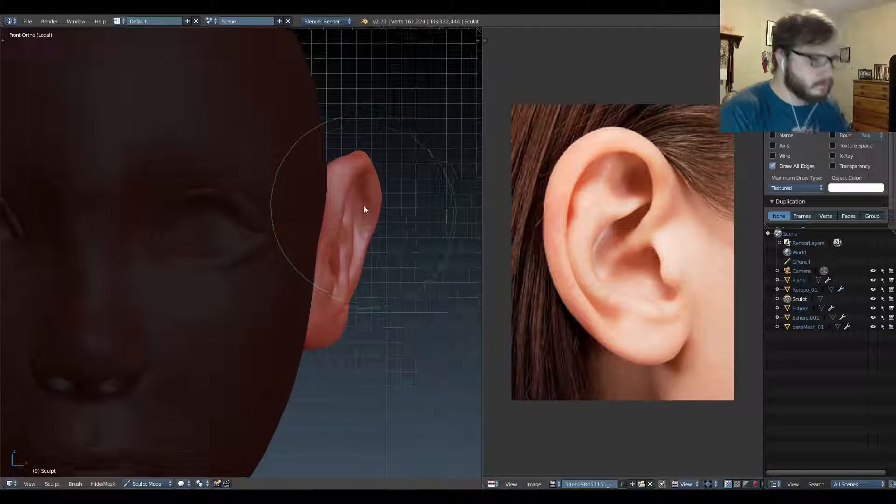
middle_click_drag(384, 178, 379, 168, "ctrl")
middle_click_drag(379, 167, 308, 252, "shift")
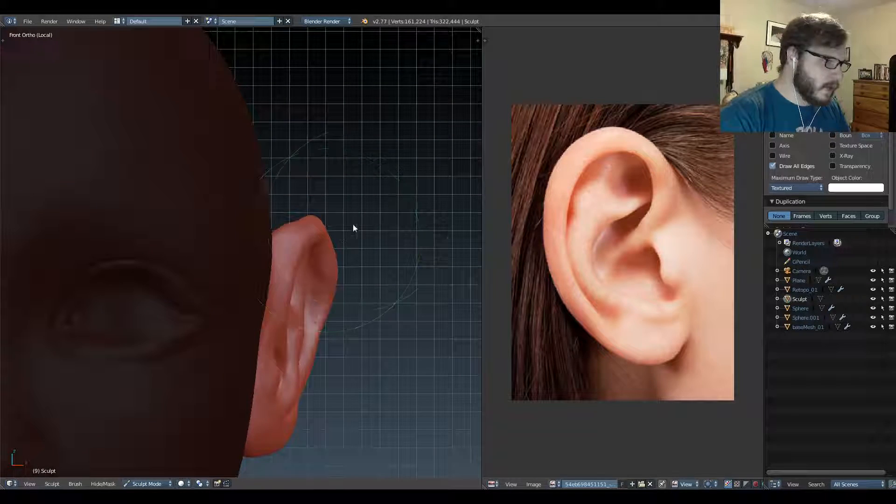
Reshape the top front edge of the ear's rim in the right orthographic view with a smaller Grab brush.
key("KP_3")
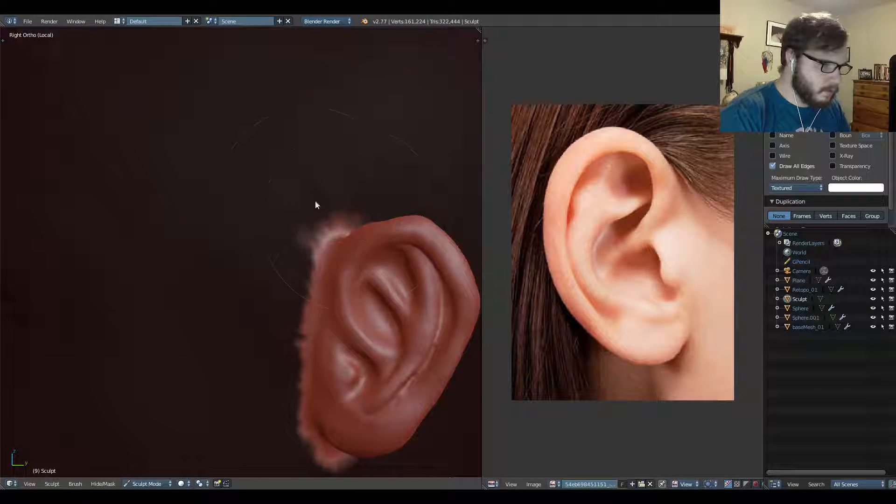
middle_click_drag(315, 200, 221, 199, "shift")
middle_click_drag(285, 226, 295, 203, "ctrl")
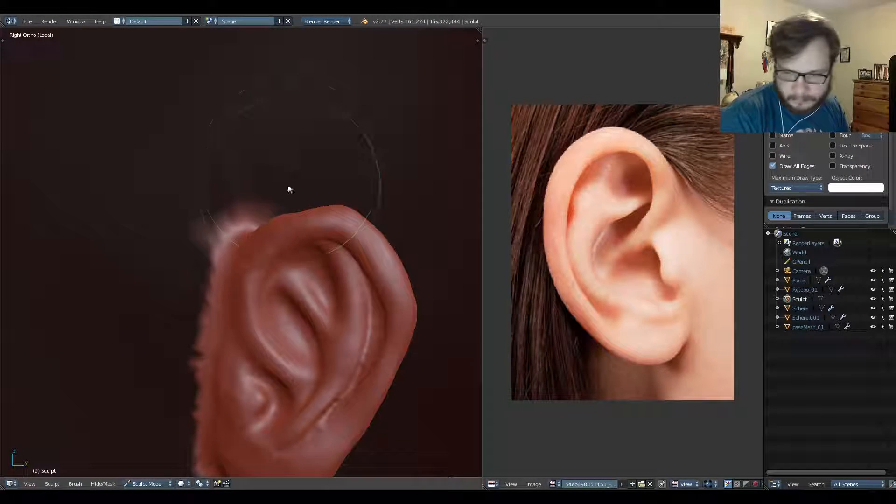
key("f")
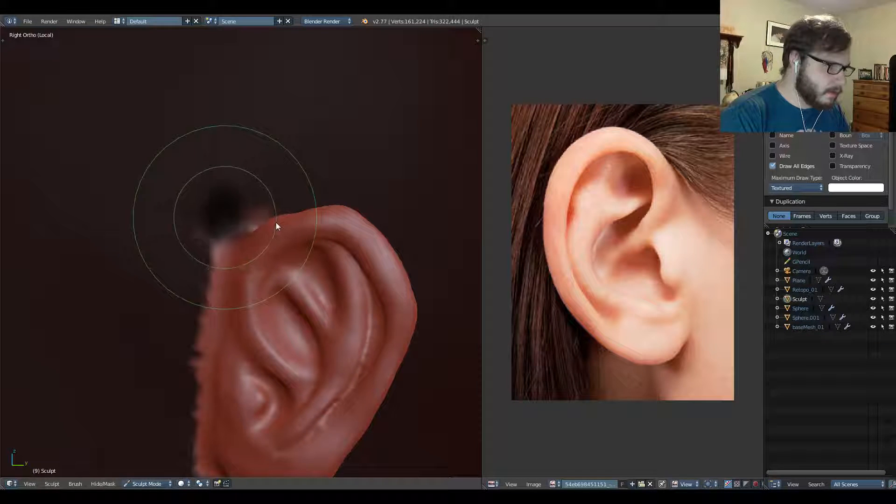
left_click(276, 222)
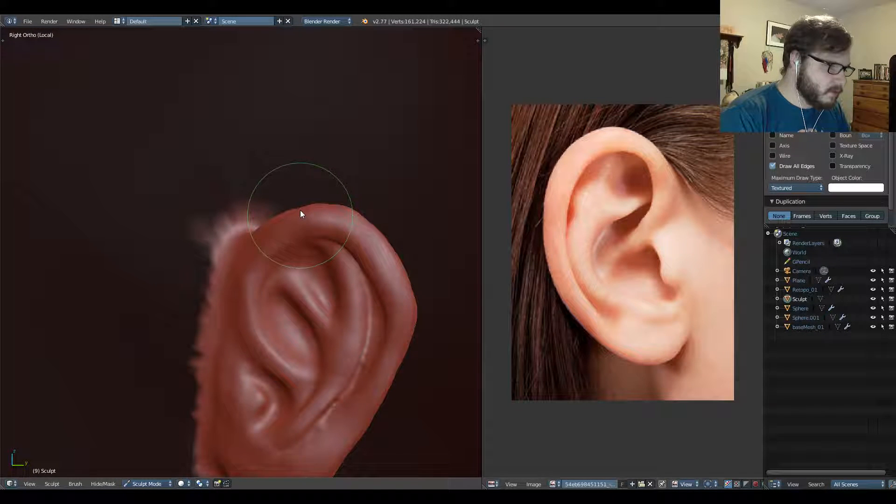
left_click_drag(301, 210, 299, 205)
Enlarge the Grab brush and nudge the bottom edge of the earlobe slightly upward in the side view.
middle_click_drag(352, 231, 335, 188, "shift")
middle_click_drag(315, 223, 304, 187, "shift")
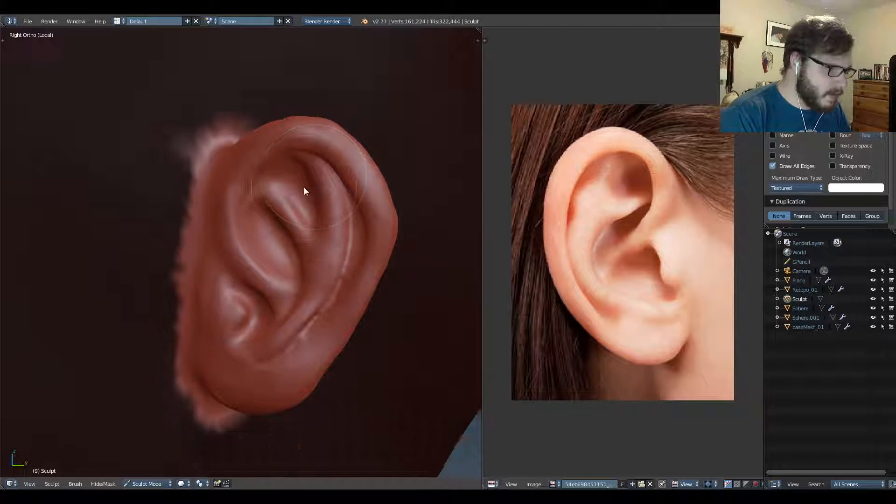
key("f")
left_click(397, 175)
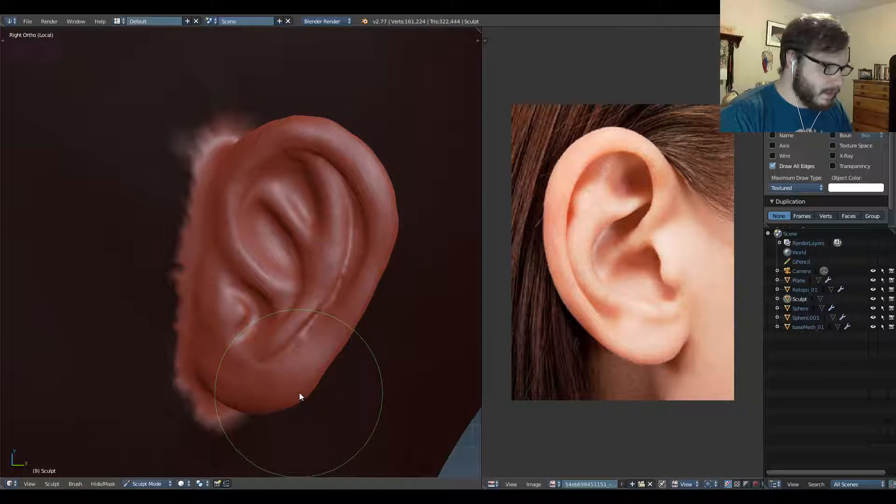
left_click_drag(253, 402, 253, 396)
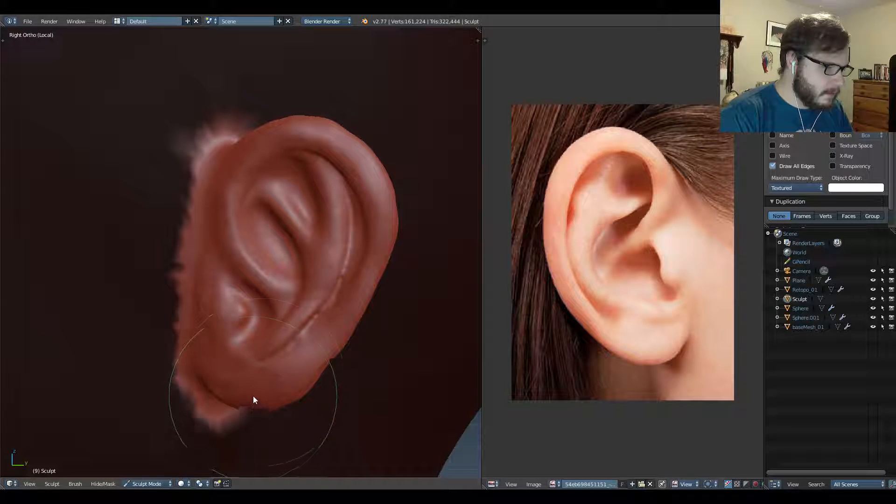
Examine the reshaped ear from the front at an angle and again in the right orthographic view.
middle_click_drag(307, 186, 301, 238, "shift")
middle_click_drag(302, 235, 301, 254, "ctrl")
mouse_move(306, 218)
middle_mouse_down()
mouse_move(360, 245)
mouse_move(303, 317)
mouse_move(226, 317)
mouse_move(218, 306)
mouse_move(284, 208)
mouse_move(257, 208)
mouse_move(204, 290)
mouse_move(256, 352)
mouse_move(239, 382)
mouse_move(318, 363)
mouse_move(301, 265)
mouse_move(326, 286)
mouse_move(304, 292)
mouse_move(327, 296)
mouse_move(380, 280)
mouse_move(294, 279)
mouse_move(293, 240)
mouse_move(252, 224)
mouse_move(244, 231)
mouse_move(260, 225)
mouse_move(226, 250)
mouse_move(256, 270)
mouse_move(260, 258)
mouse_move(278, 268)
mouse_move(281, 320)
mouse_move(269, 286)
mouse_move(244, 260)
middle_mouse_up()
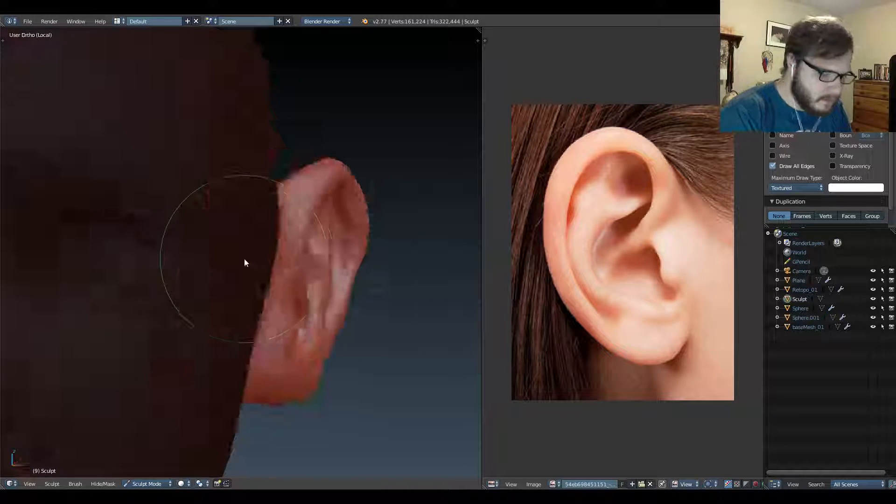
key("KP_3")
key("KP_3")
middle_click_drag(250, 292, 260, 235, "shift")
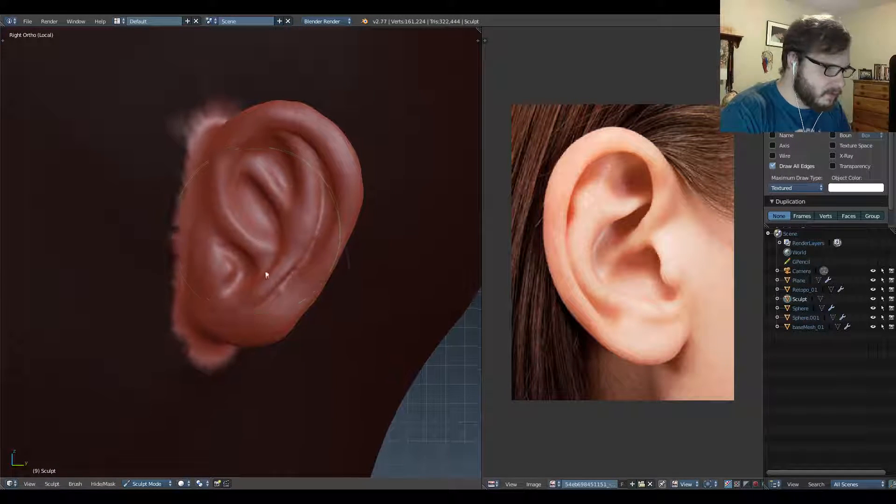
middle_click_drag(275, 312, 286, 326)
Push the earlobe, lower rim and top of the ear closer to the head in the front view with a larger Grab brush.
key("KP_1")
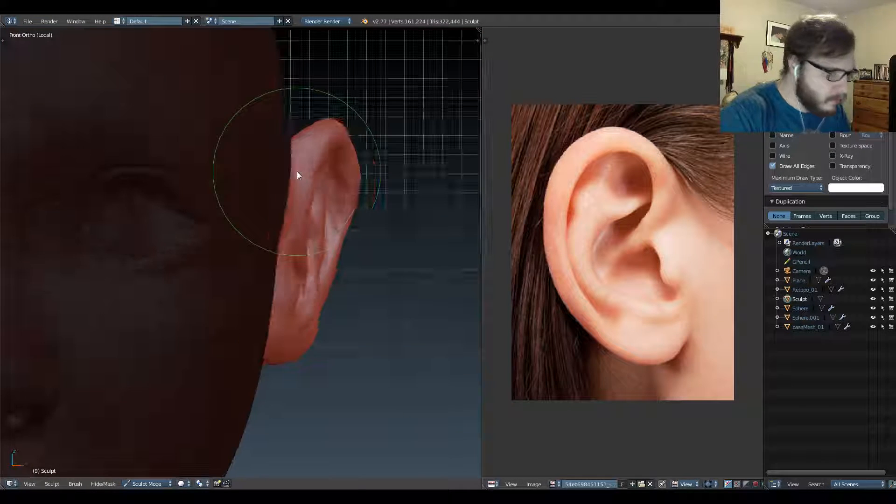
middle_click_drag(344, 239, 320, 252, "shift")
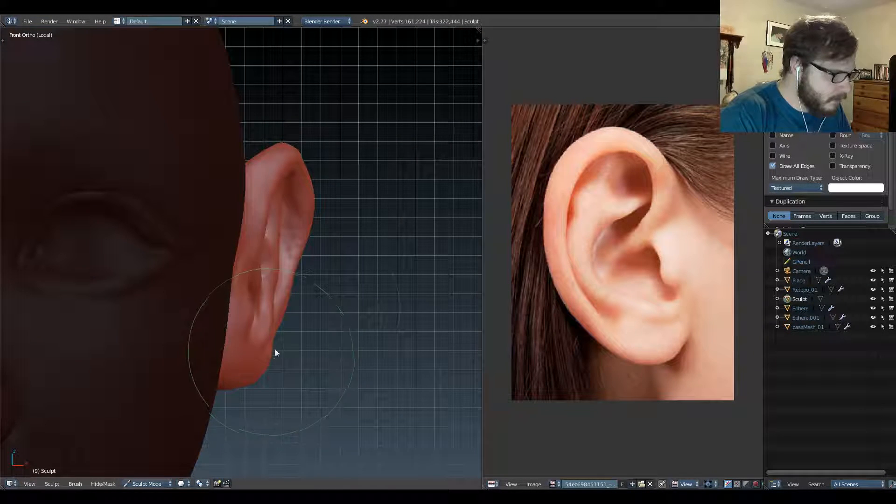
key("f")
left_click(372, 324)
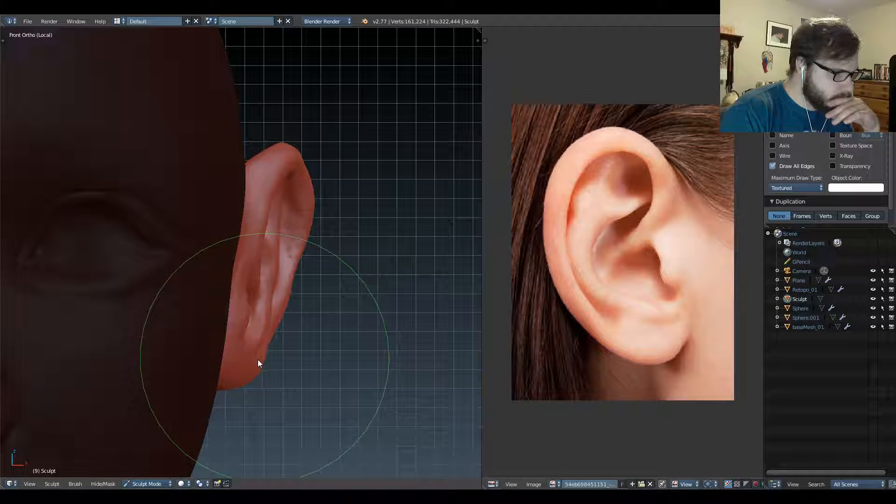
left_click_drag(258, 360, 254, 360)
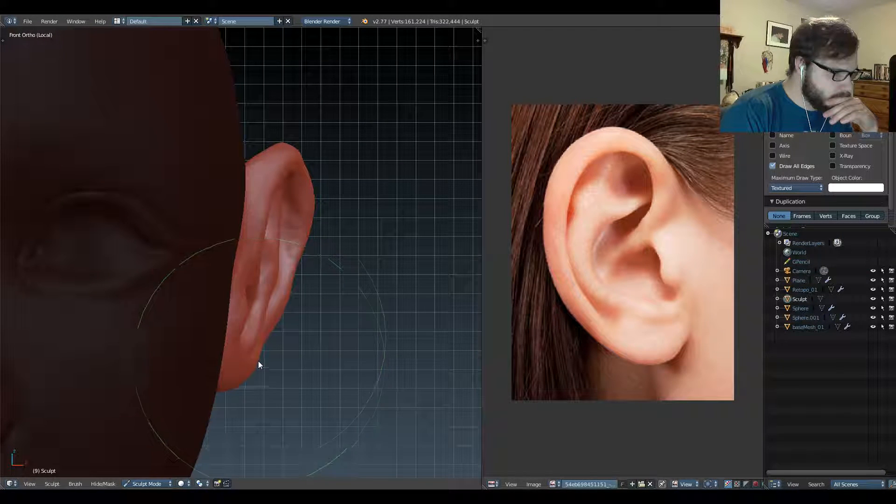
left_click_drag(289, 295, 281, 295)
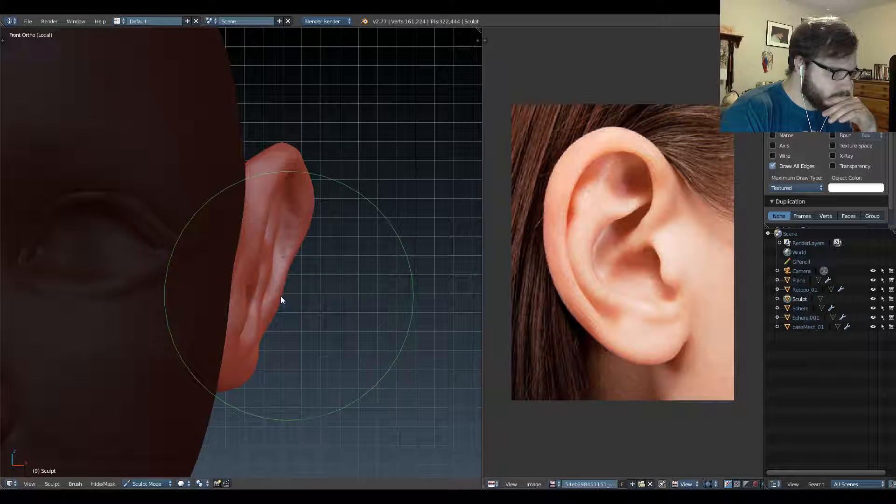
left_click_drag(298, 153, 292, 156)
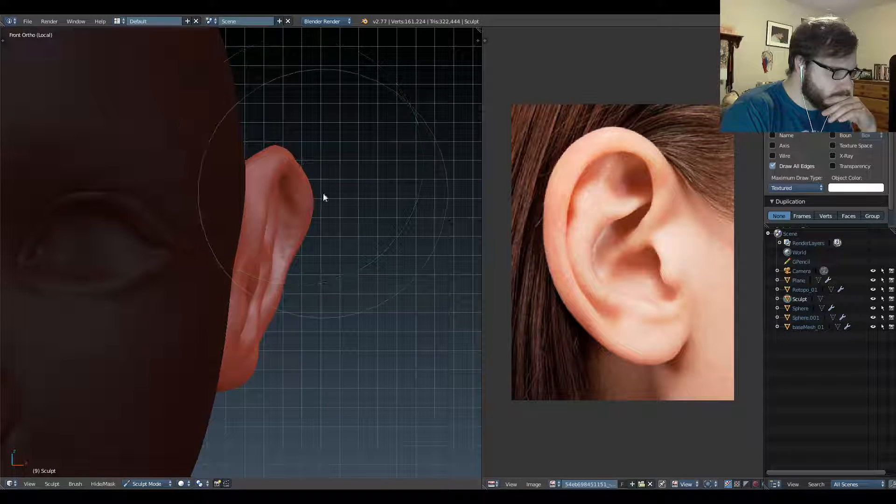
Pull the bulging upper outer rim of the ear in toward the head using a reduced Grab brush.
key("f")
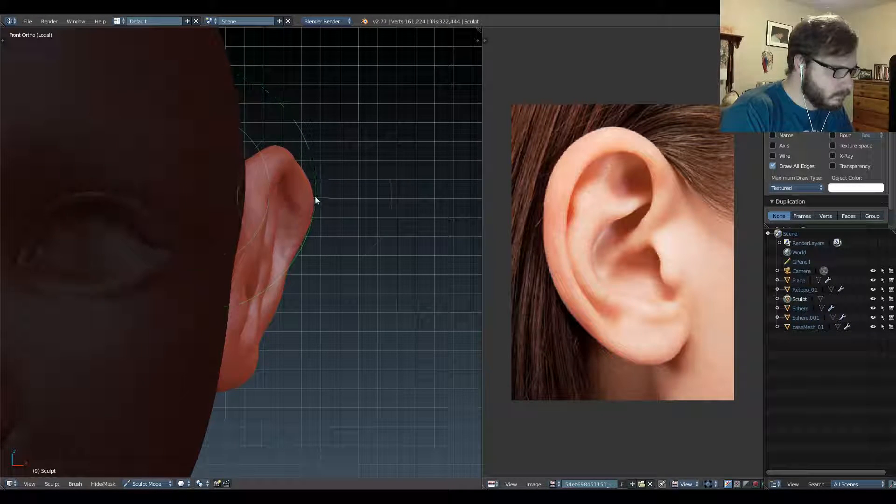
mouse_move(312, 201)
left_mouse_down()
mouse_move(301, 203)
mouse_move(300, 221)
left_mouse_up()
key("f")
left_click(287, 205)
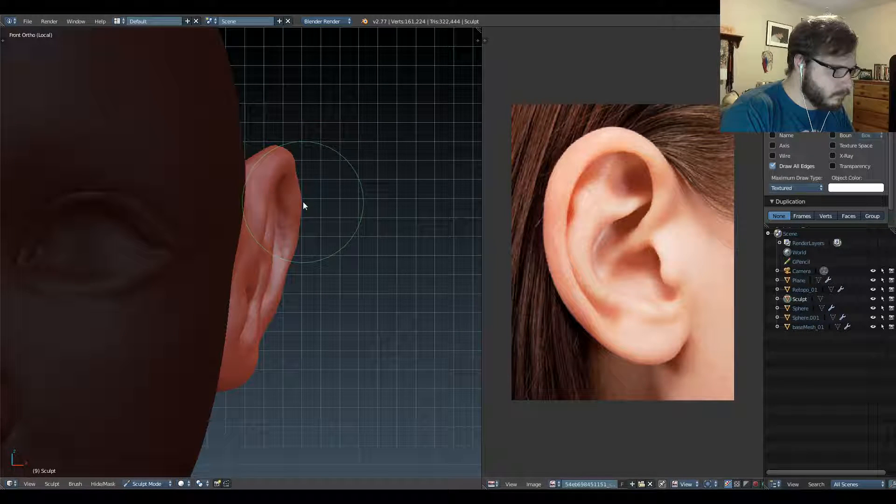
key("f")
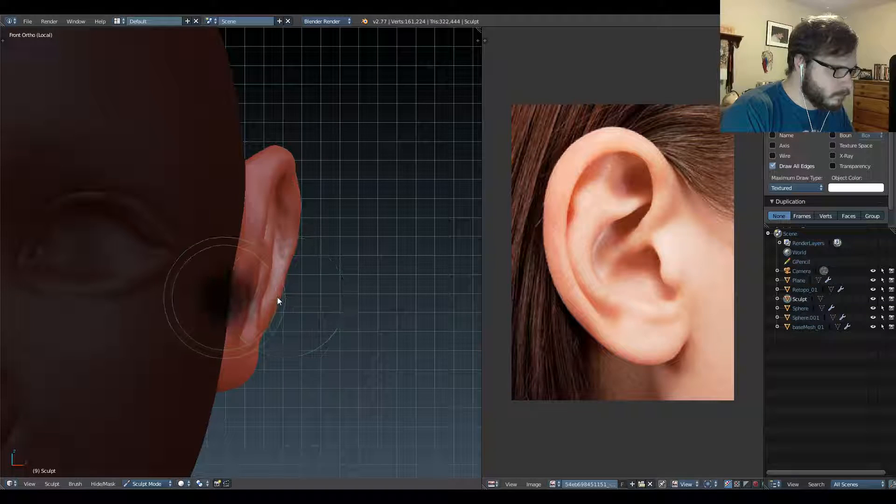
left_click(277, 299)
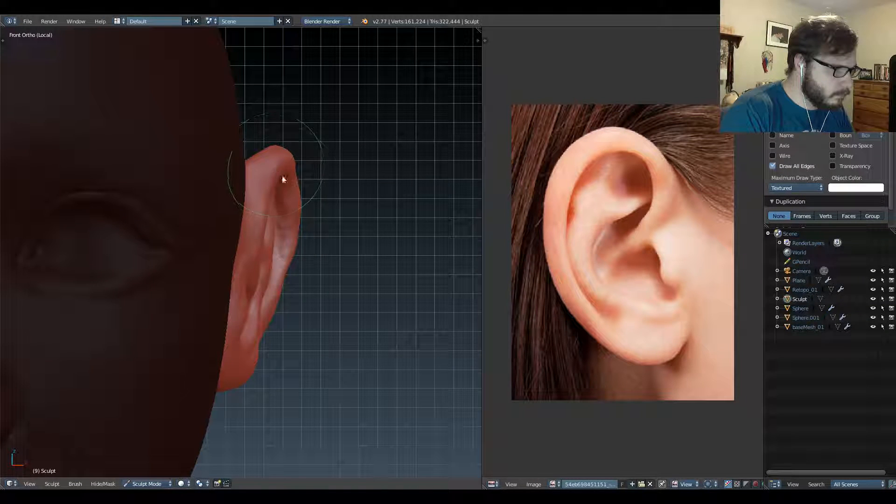
Adjust the brush size and pull the ear's inner fold slightly downward in the front view.
key("f")
left_click(307, 183)
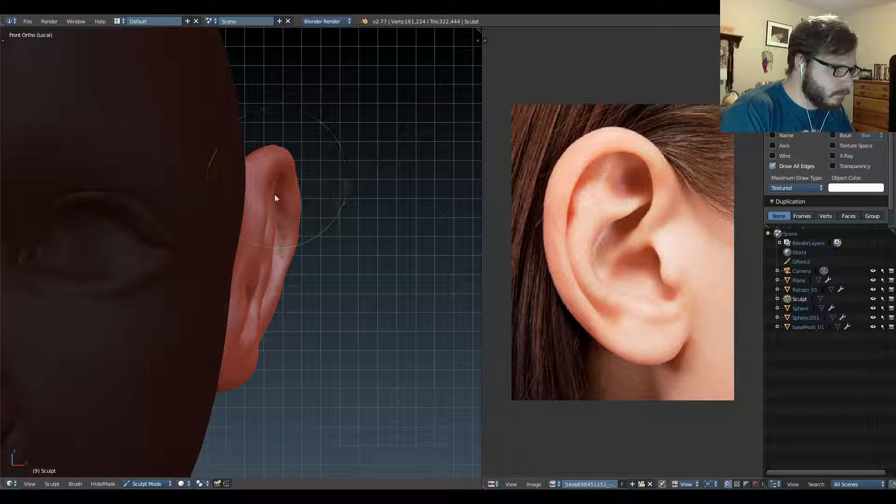
key("f")
left_click(250, 227)
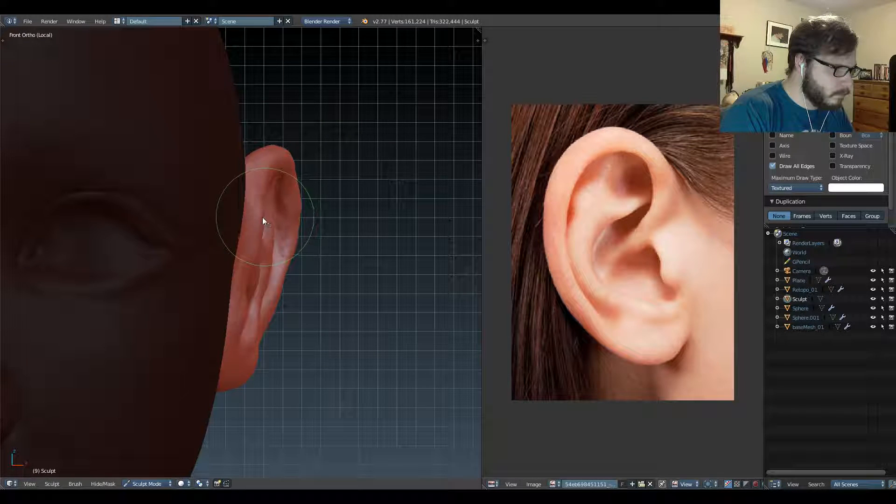
left_click_drag(262, 218, 261, 239)
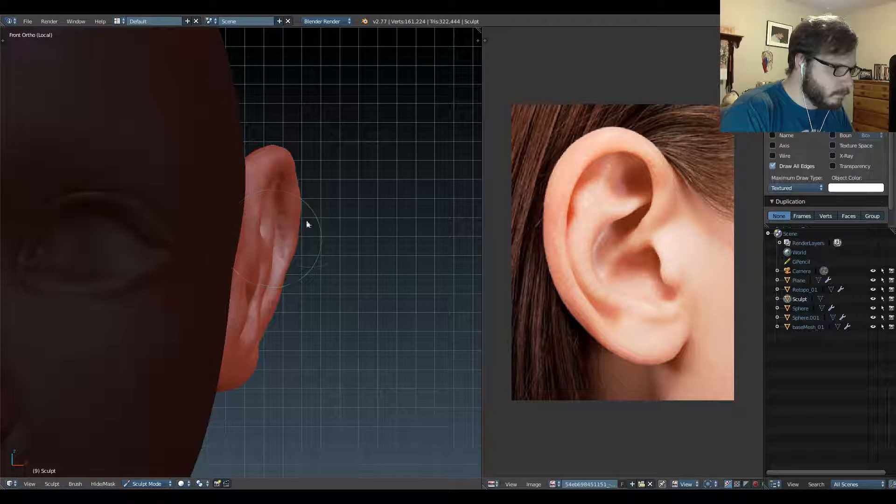
Examine the ear's shape and proportions against the whole head in Object Mode, and return to Sculpt Mode.
scroll(246, 188, "down", 5)
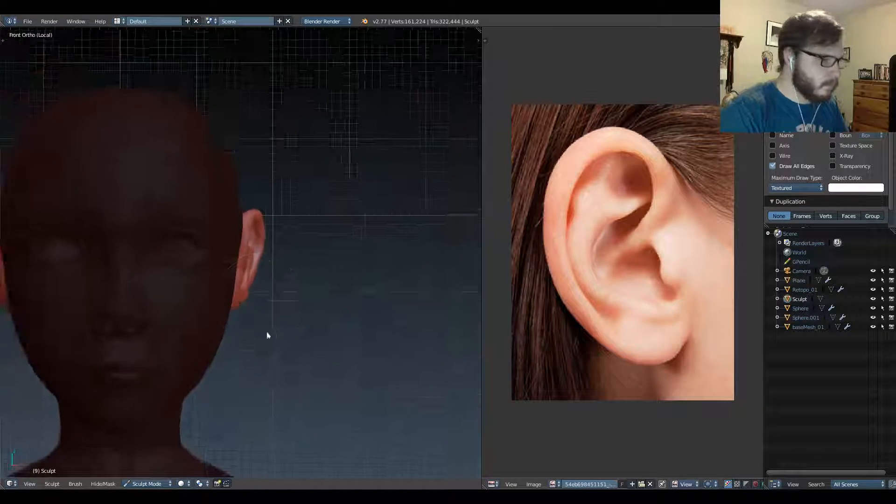
mouse_move(266, 335)
middle_mouse_down("shift")
mouse_move(348, 267)
mouse_move(149, 305)
mouse_move(236, 256)
mouse_move(269, 176)
mouse_move(349, 154)
mouse_move(301, 194)
mouse_move(333, 174)
mouse_move(326, 202)
mouse_move(327, 178)
middle_mouse_up("shift")
scroll(224, 227, "up", 3)
scroll(310, 237, "down", 4)
key("Tab")
mouse_move(310, 236)
middle_mouse_down()
mouse_move(329, 229)
mouse_move(250, 234)
mouse_move(300, 256)
mouse_move(267, 237)
middle_mouse_up()
left_click(337, 242)
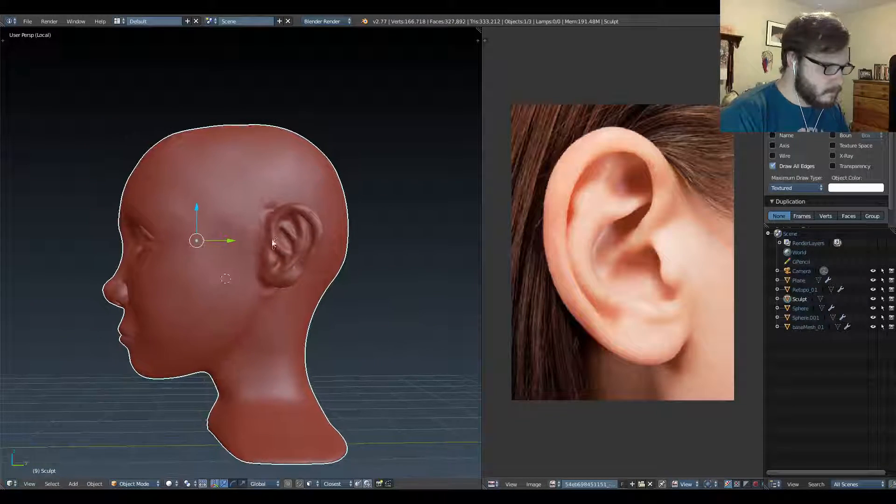
key("Tab")
left_click(276, 187)
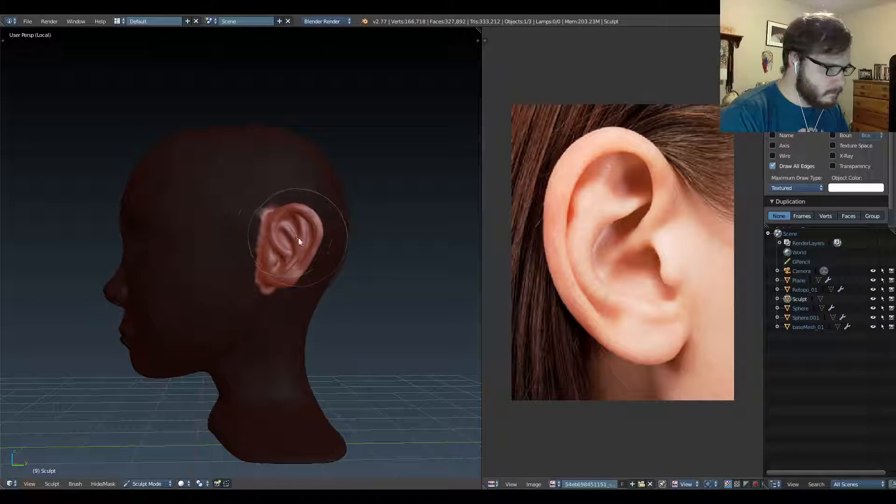
middle_click_drag(320, 250, 332, 214)
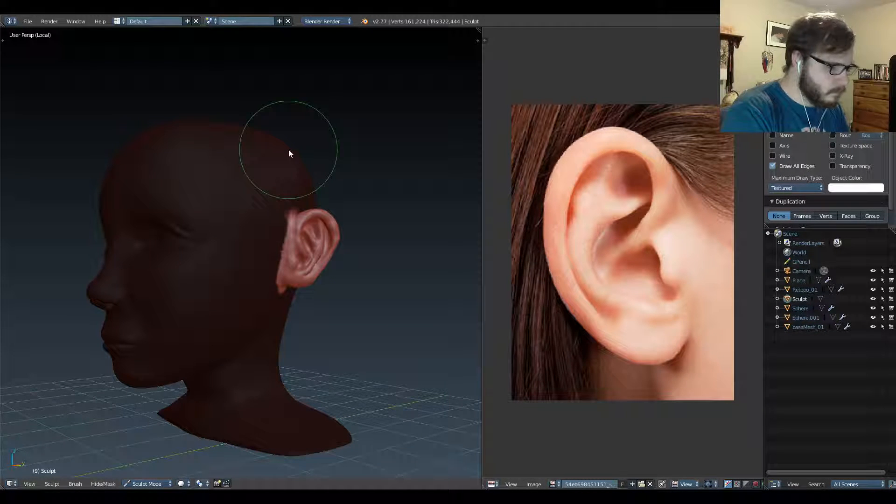
Clear the sculpt mask covering the head around the ear.
key("alt+m")
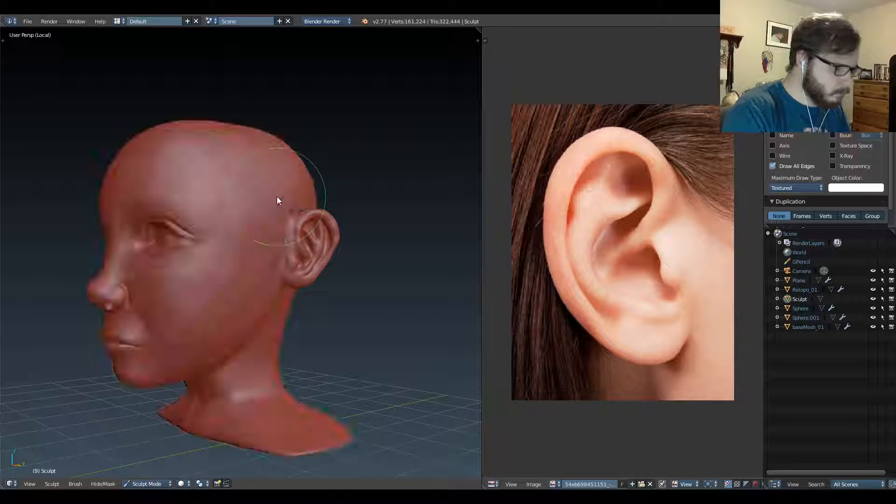
middle_click_drag(277, 201, 228, 212)
scroll(270, 172, "up", 8)
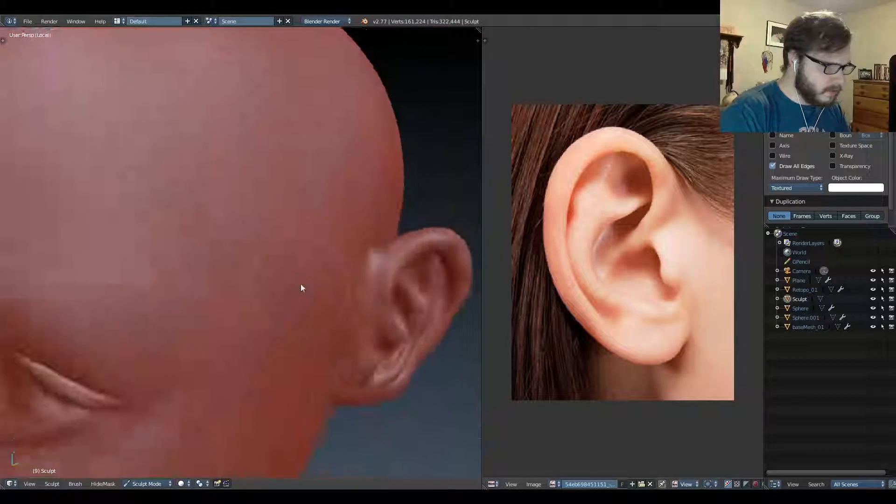
Examine how the ear joins the head from above, behind and the side.
middle_click_drag(301, 284, 238, 275)
middle_click_drag(278, 388, 267, 316)
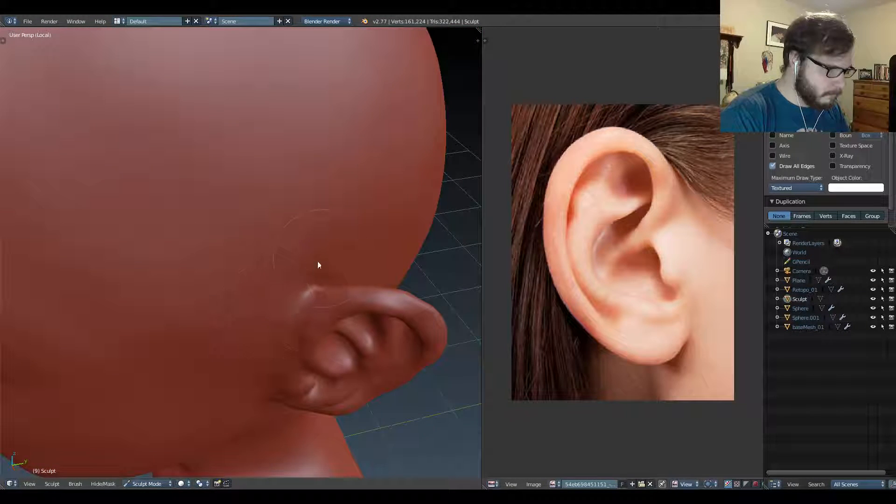
mouse_move(318, 262)
middle_mouse_down()
mouse_move(259, 239)
mouse_move(217, 244)
mouse_move(173, 221)
middle_mouse_up()
key("f")
left_click(235, 250)
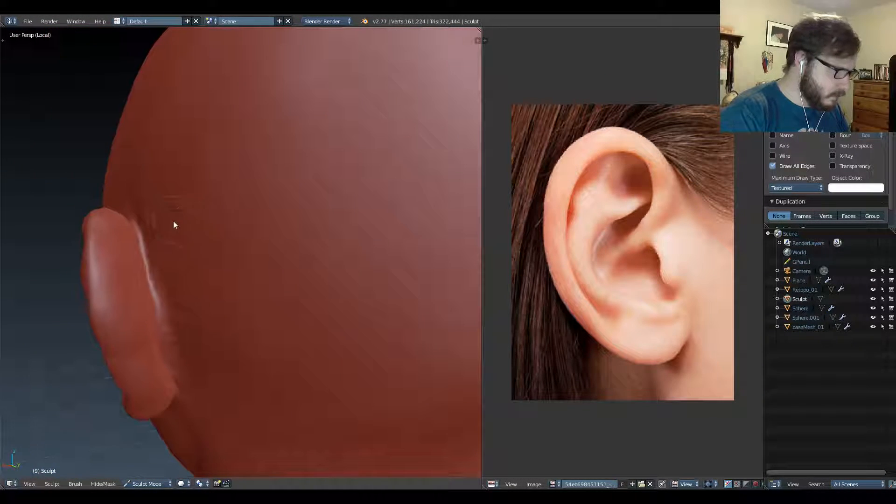
middle_click_drag(184, 397, 242, 343)
middle_click_drag(231, 274, 274, 221)
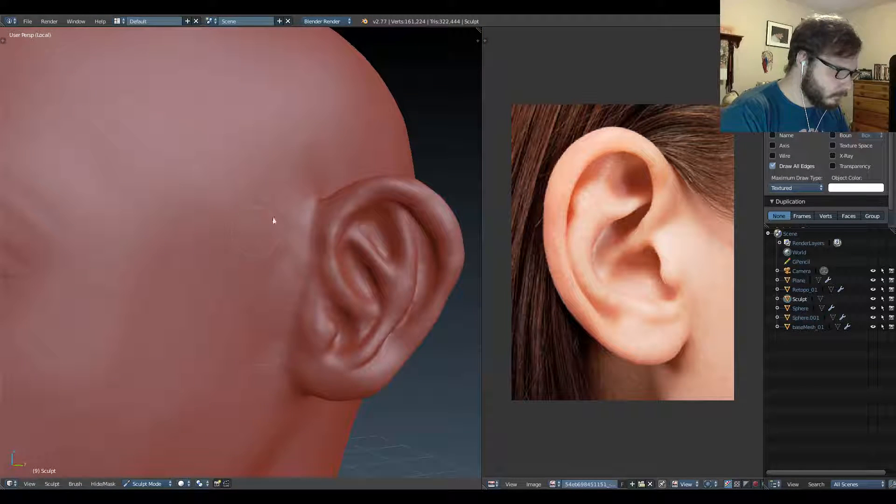
scroll(273, 287, "down", 4)
mouse_move(292, 344)
middle_mouse_down()
mouse_move(239, 320)
mouse_move(315, 236)
middle_mouse_up()
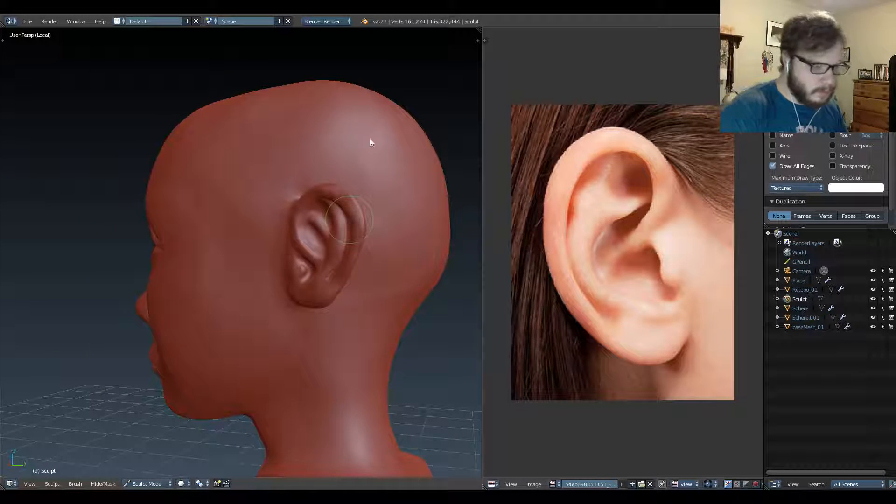
Leave local view, switch the sculpt to Object Mode and select the Retopo_01 mesh.
key("KP_Divide")
middle_click_drag(271, 243, 349, 235)
scroll(325, 215, "up", 2)
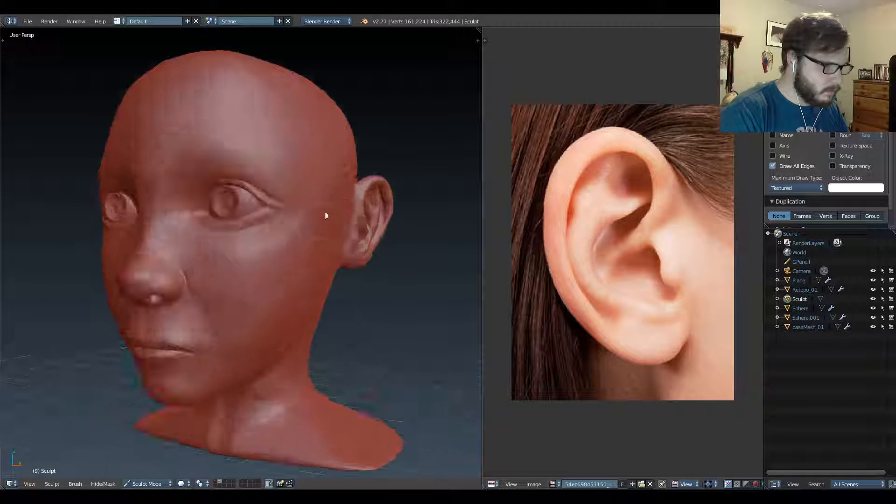
key("Tab")
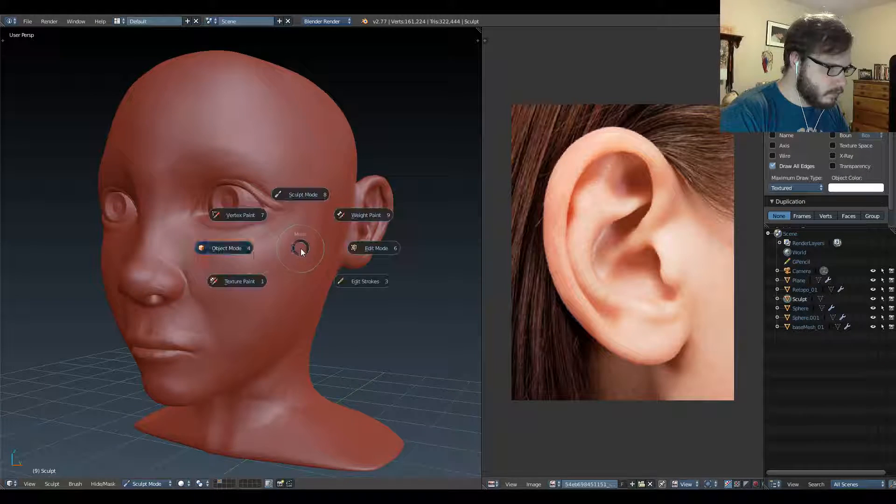
left_click(261, 266)
right_click(263, 261)
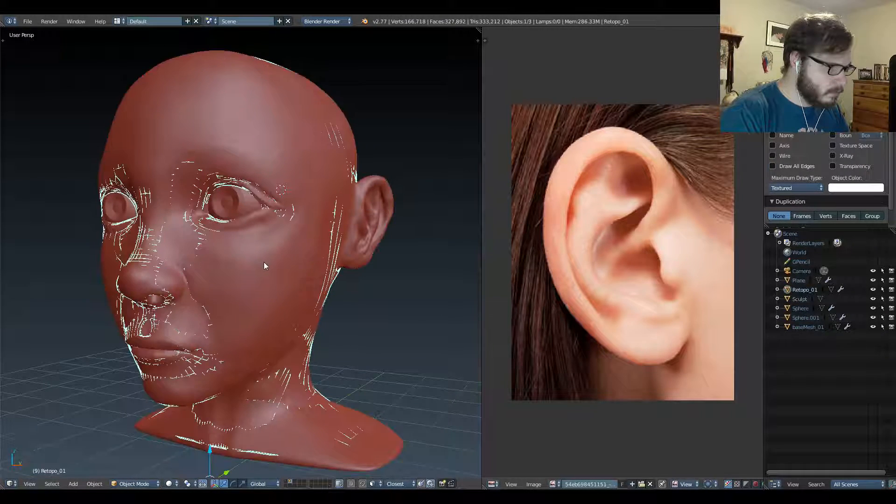
Enter Edit Mode on the Retopo_01 mesh and frame the ear in the right orthographic view.
key("Tab")
left_click(322, 252)
middle_click_drag(373, 239, 331, 233)
scroll(331, 233, "up", 6)
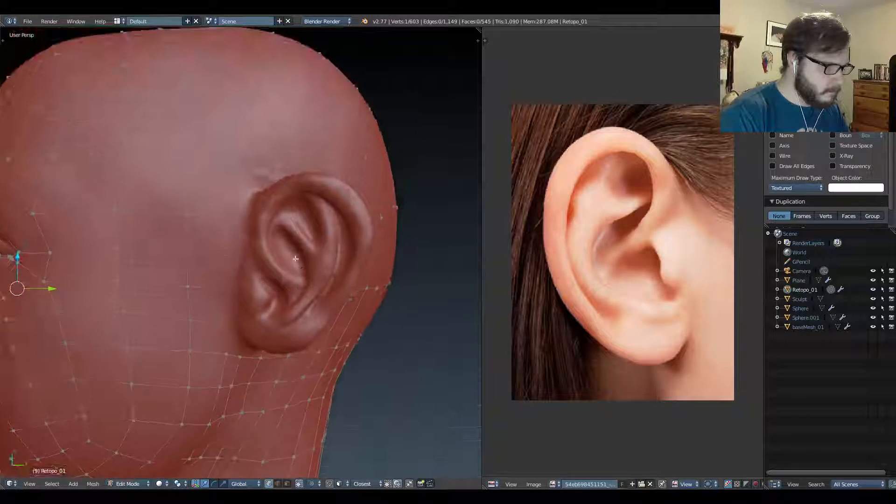
scroll(292, 244, "up", 2)
middle_click_drag(290, 214, 286, 236)
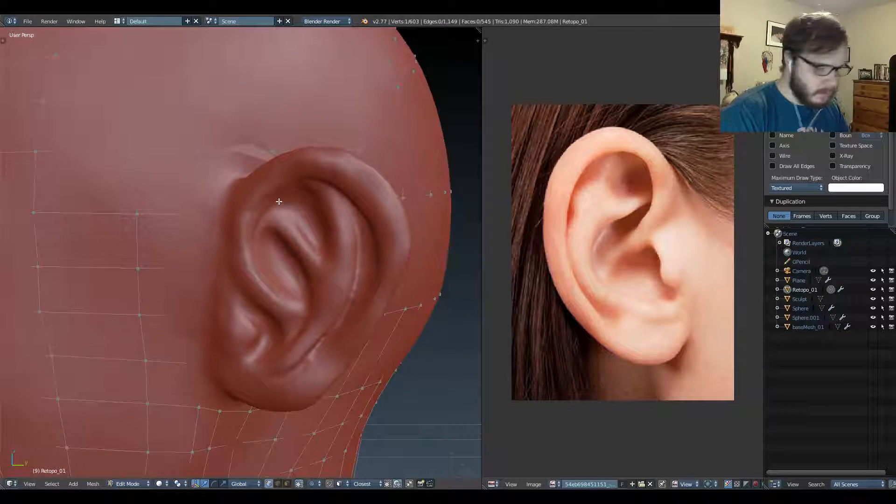
key("KP_3")
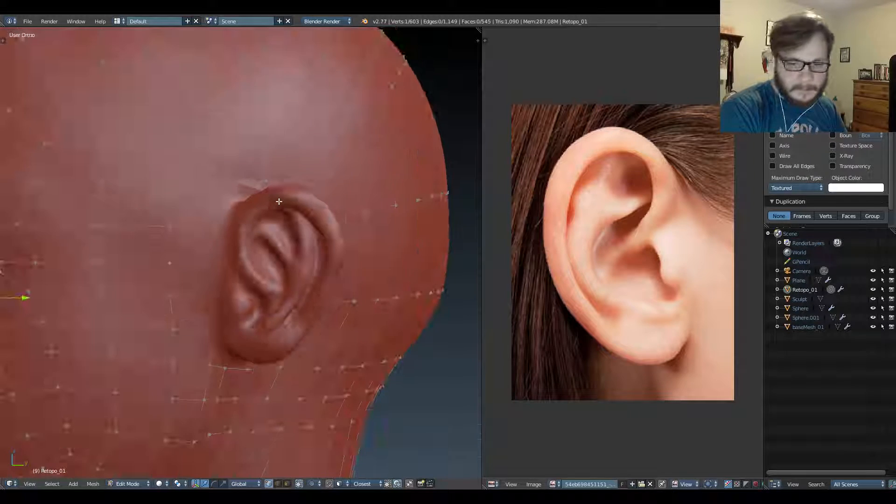
scroll(300, 180, "up", 5)
scroll(301, 180, "up", 2)
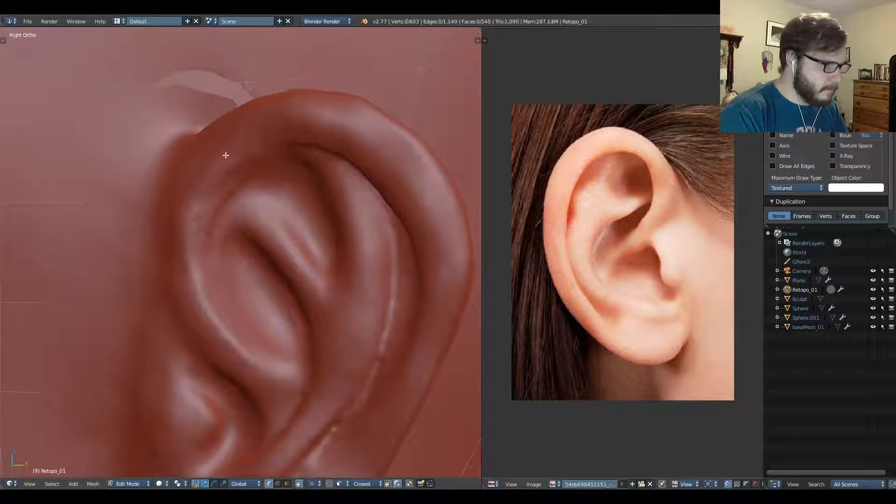
Deselect all vertices and merge the reference image area into the 3D viewport to enlarge the ear view.
key("a")
key("a")
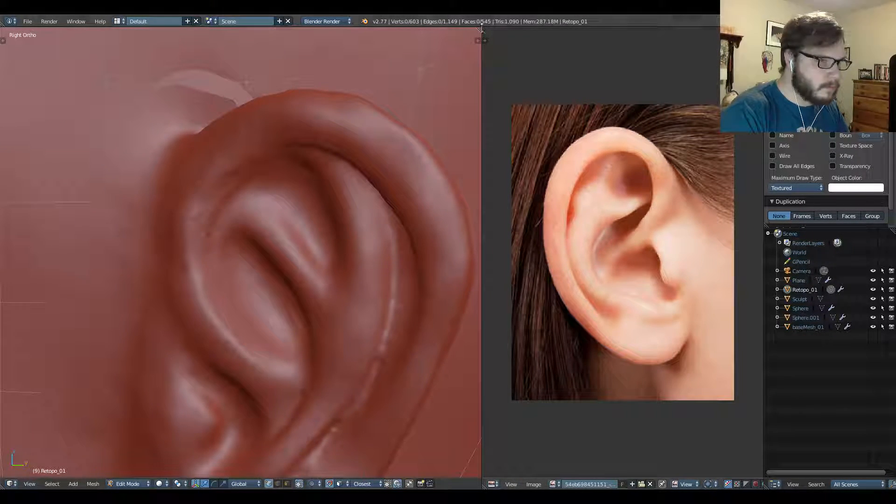
left_click_drag(481, 28, 519, 74)
scroll(396, 146, "down", 4)
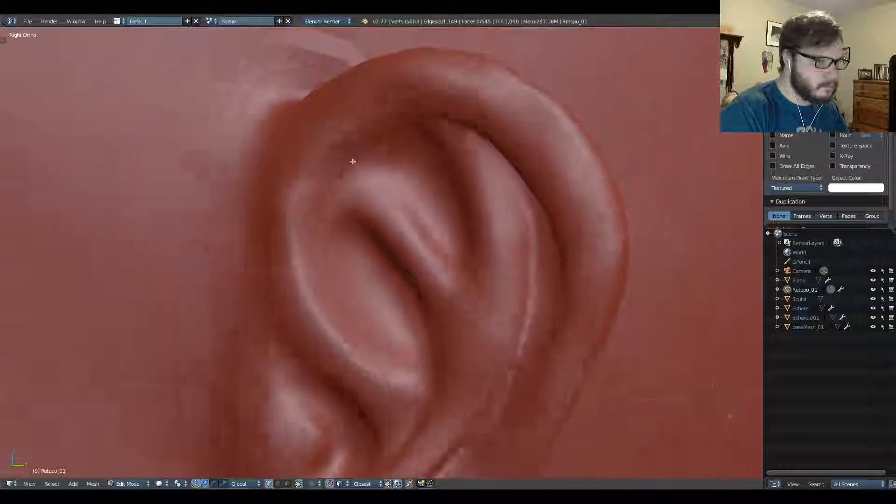
middle_click_drag(343, 246, 347, 225, "shift")
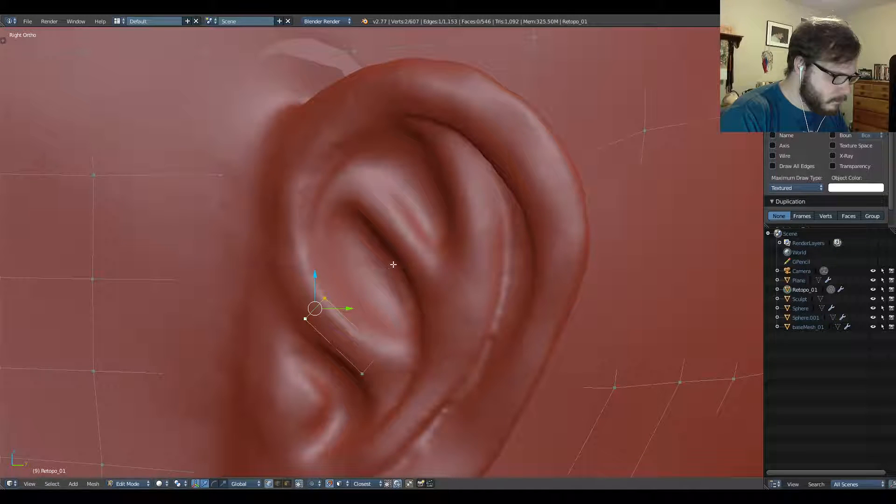
Fit the first face's upper edge to the front fold of the ear, extrude it upward along the fold and rotate the new edge.
key("s")
left_click(380, 276)
key("g")
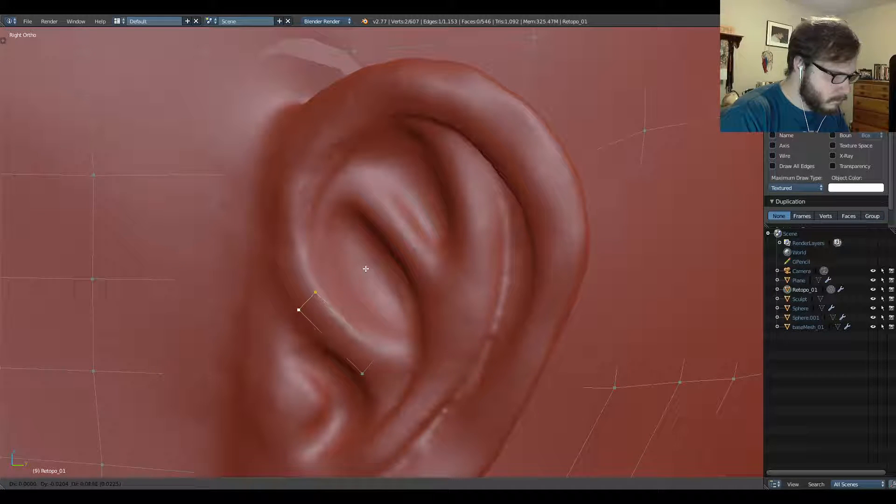
left_click(366, 270)
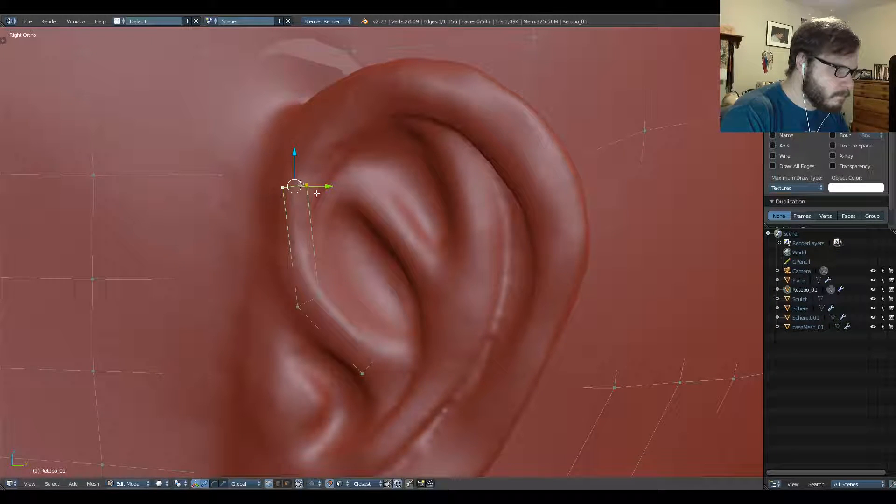
key("r")
left_click(370, 214)
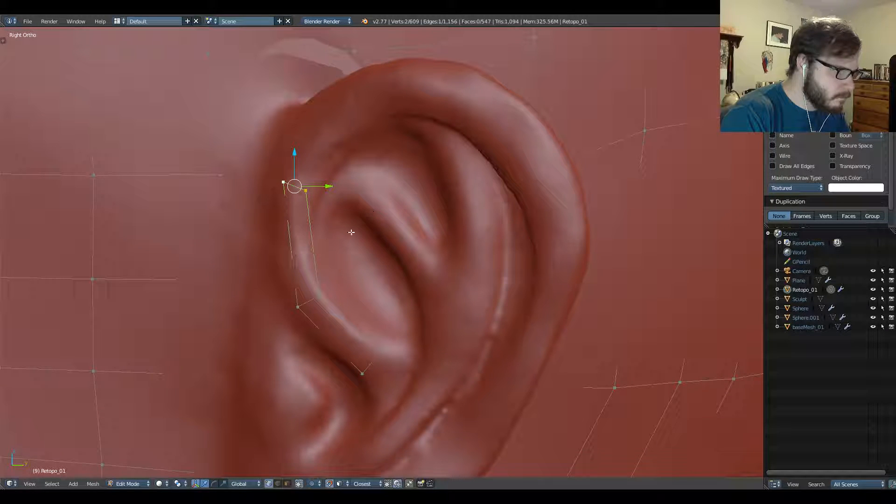
Extrude the face strip to the top of the helix and on to its back rim, rotating and scaling the end edges to fit.
left_click(398, 83, "ctrl")
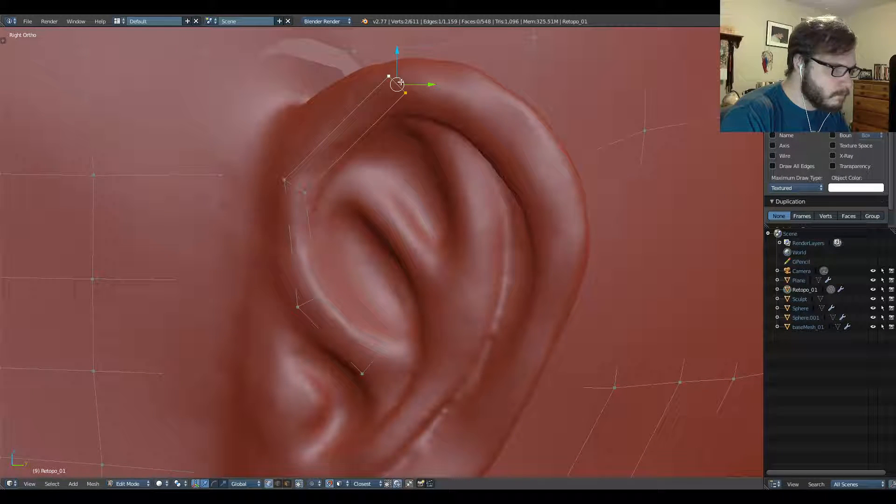
key("s")
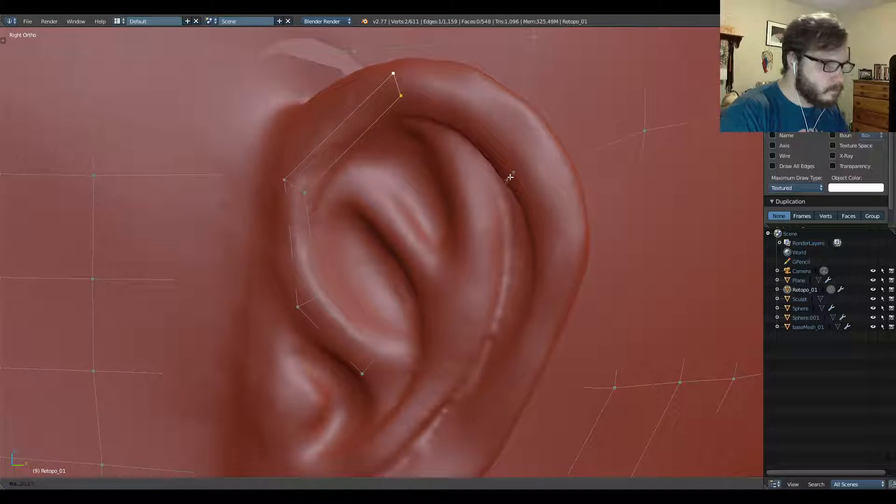
left_click(561, 246)
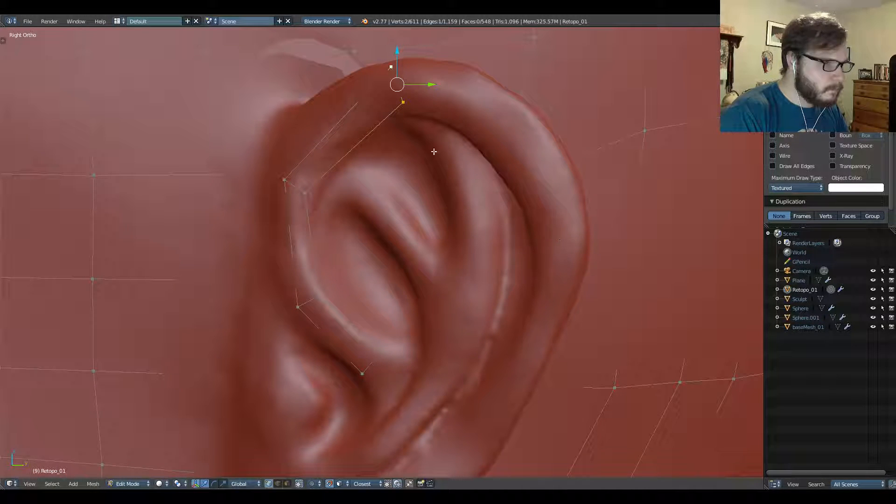
left_click(551, 190, "ctrl")
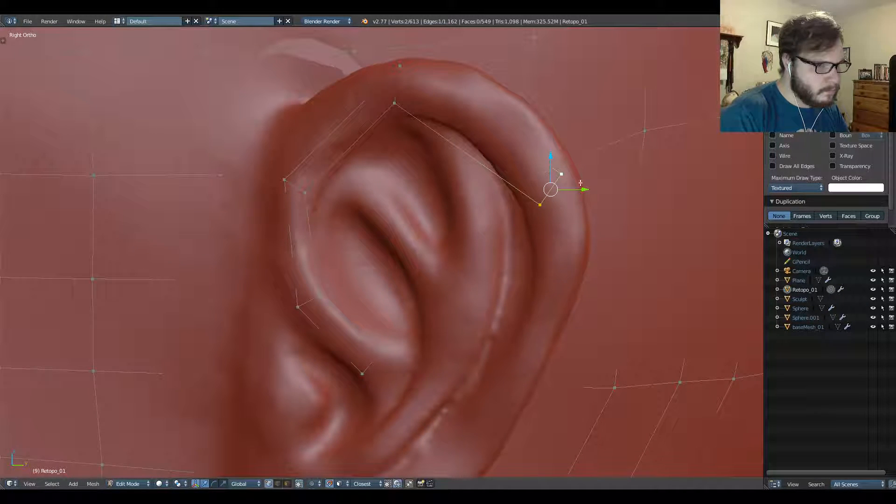
key("r")
left_click(615, 209)
key("s")
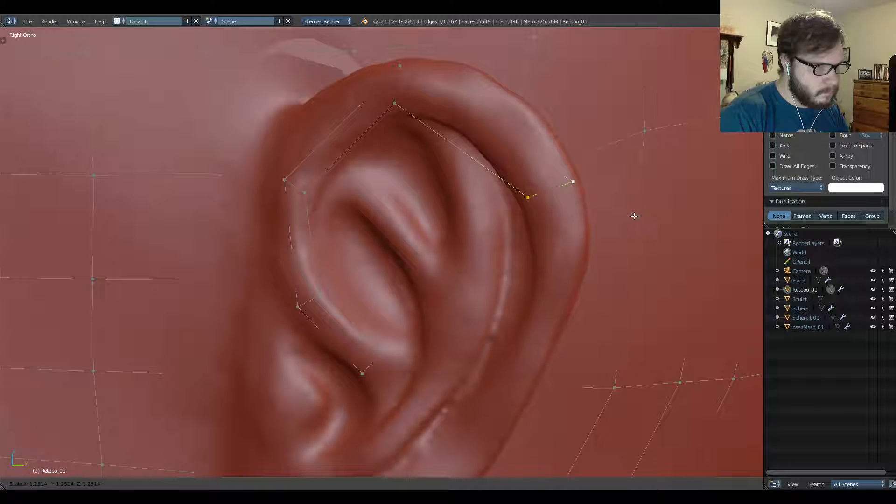
left_click(624, 212)
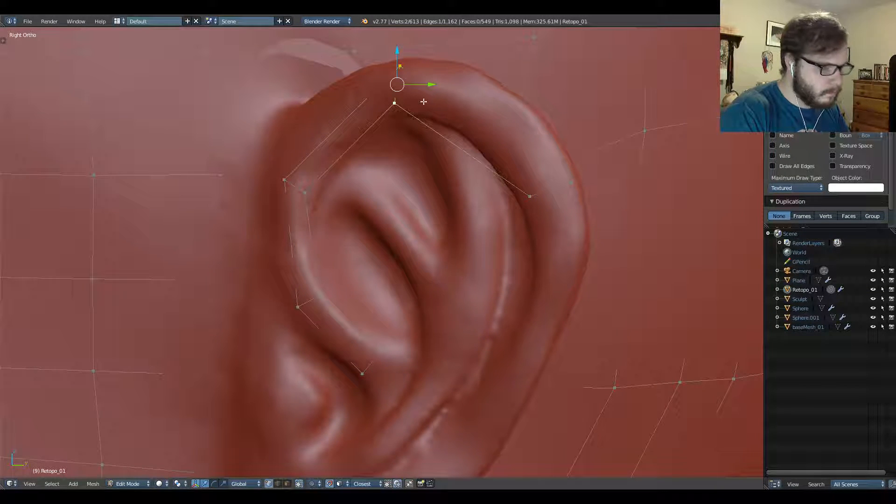
Shift the strip's top edge backward and add a cut across the front-upper segment, moving it out to the helix curve.
left_click_drag(395, 87, 425, 83)
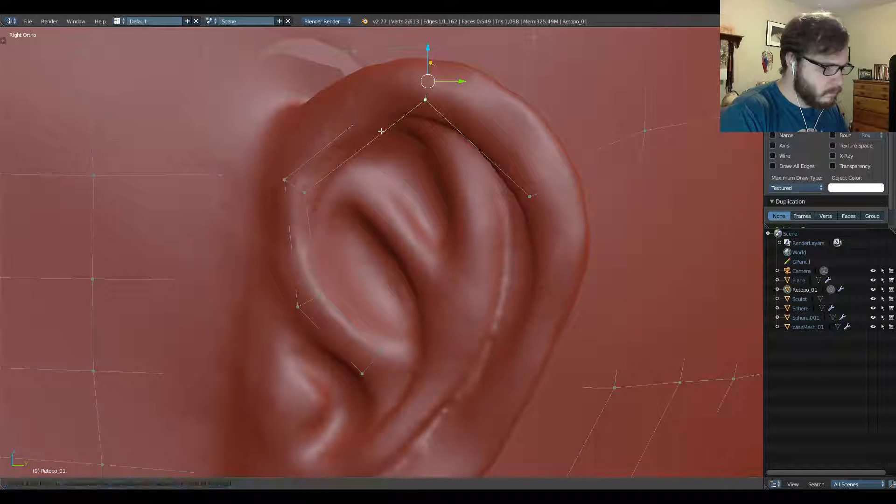
left_click(361, 133, "ctrl")
key("r")
left_click(465, 121)
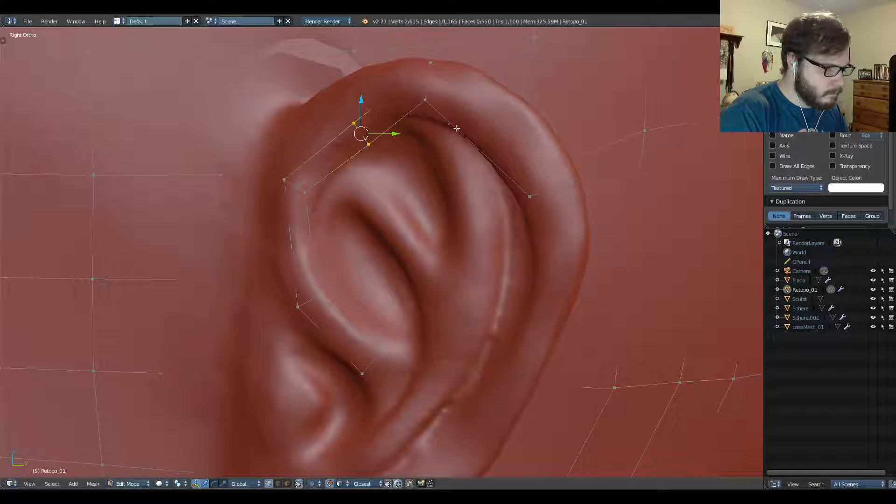
key("g")
left_click(429, 105)
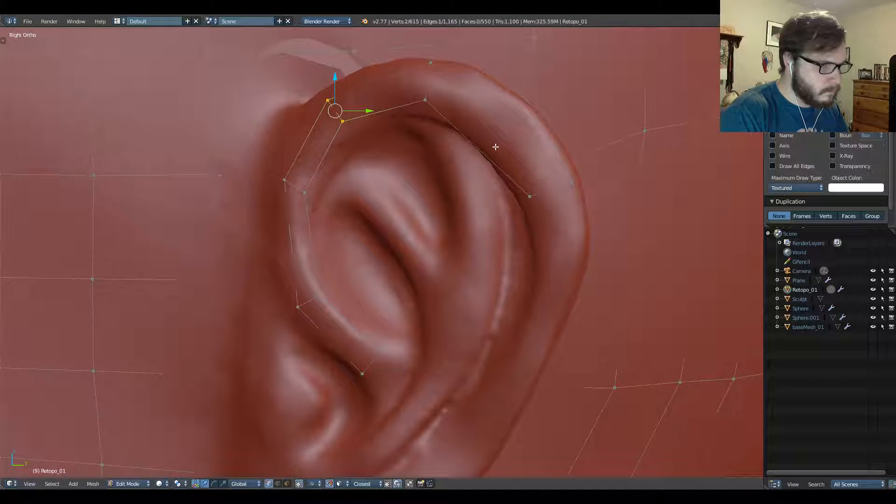
Add a cut across the strip's back-upper segment and move and scale it to follow the helix.
left_click(496, 148, "ctrl")
key("g")
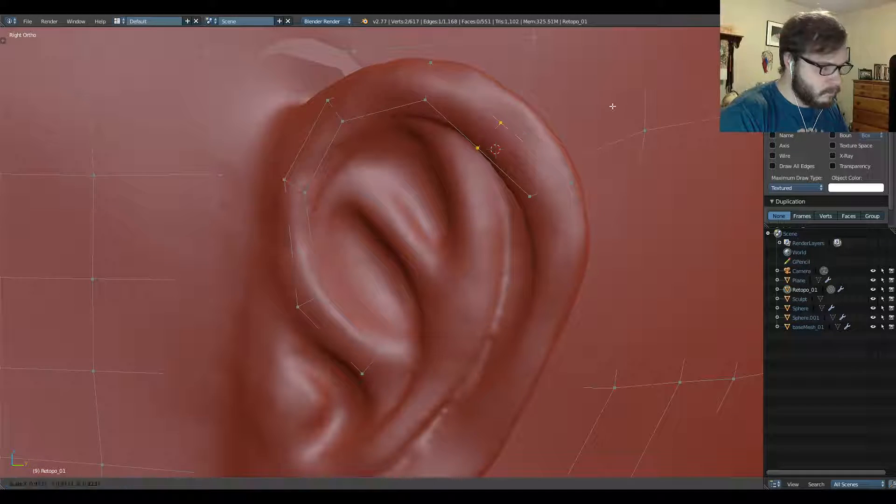
left_click(620, 105)
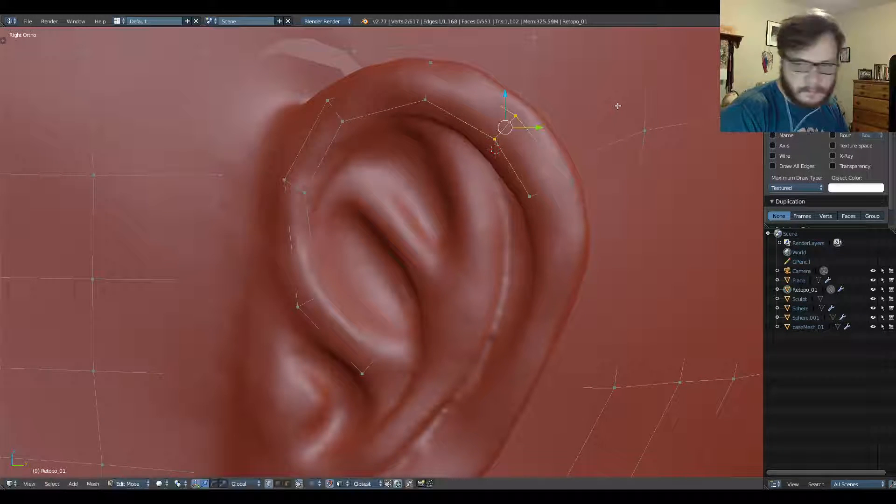
Move the outer vertex of the new back-upper edge out onto the helix rim and inspect the strip's fit.
middle_click_drag(417, 149, 446, 200)
scroll(370, 183, "up", 5)
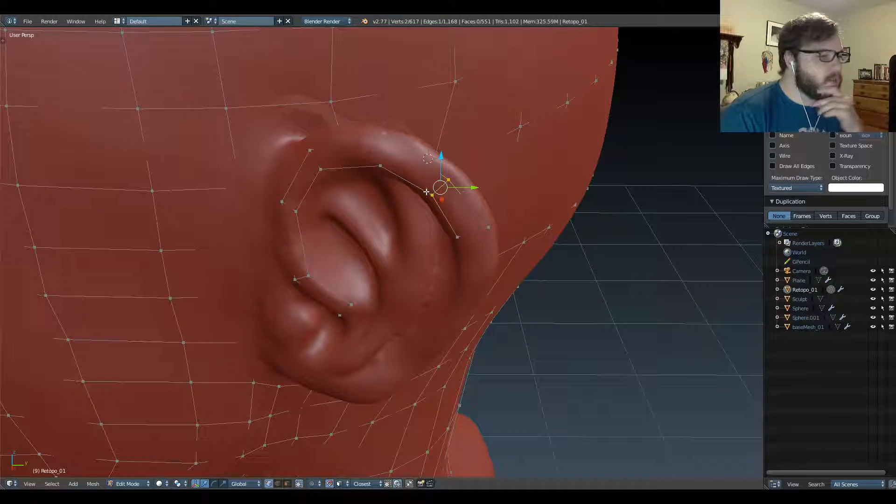
right_click(448, 181)
key("g")
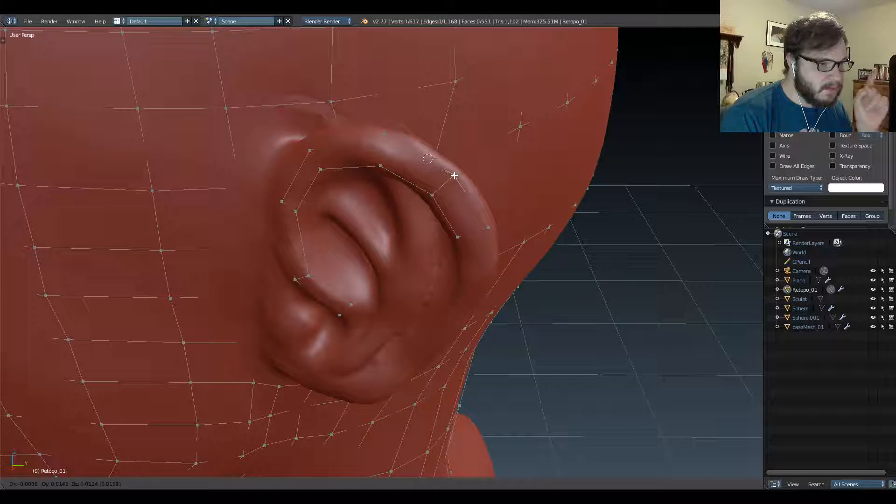
left_click(454, 175)
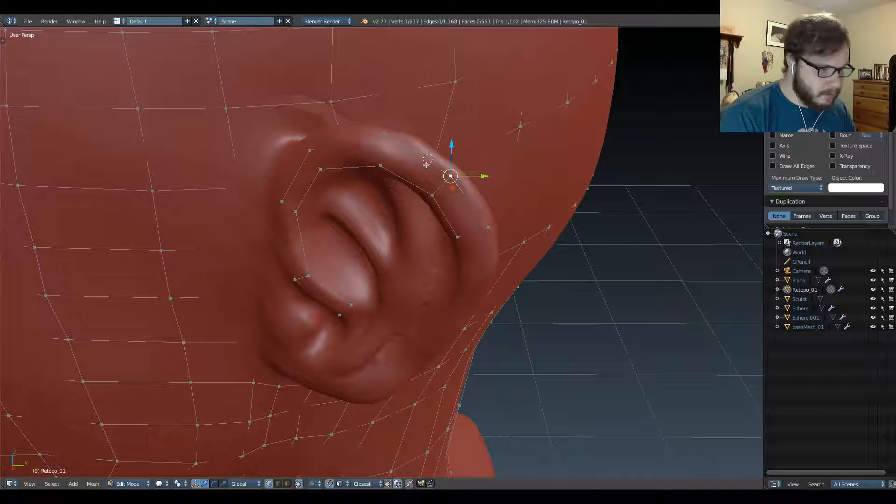
scroll(400, 179, "up", 4)
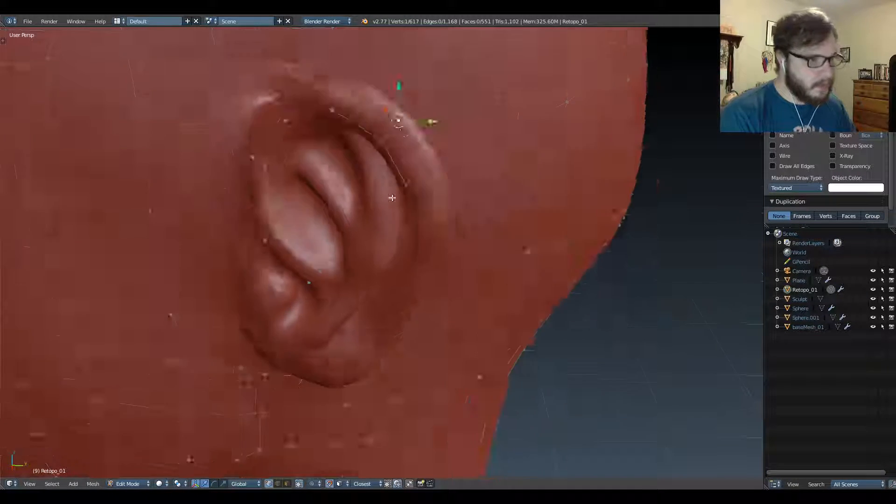
middle_click_drag(400, 178, 416, 198)
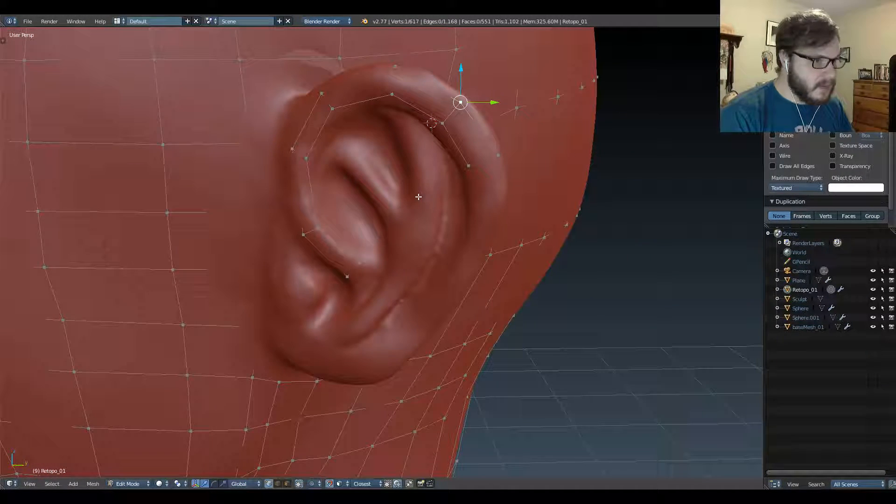
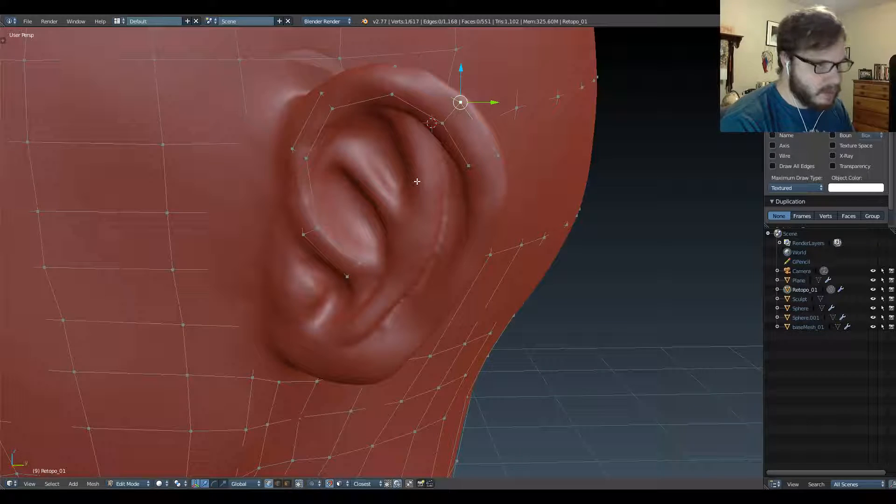
Extrude the strip's back end edge down the rear of the helix, then scale, rotate and reposition it to fit the narrower rim.
right_click(471, 164)
right_click(496, 157, "shift")
mouse_move(491, 187)
middle_mouse_down()
mouse_move(413, 197)
mouse_move(478, 169)
mouse_move(420, 180)
mouse_move(521, 164)
mouse_move(512, 156)
mouse_move(456, 193)
mouse_move(488, 184)
middle_mouse_up()
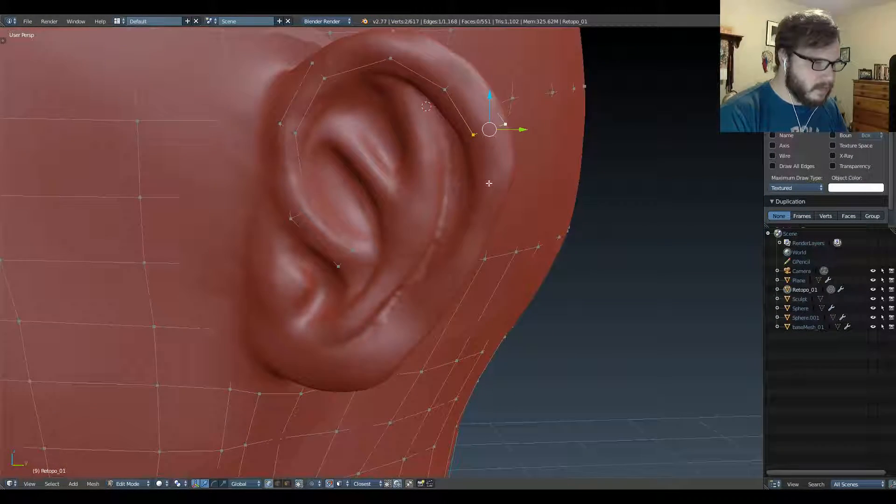
left_click(476, 224, "ctrl")
key("s")
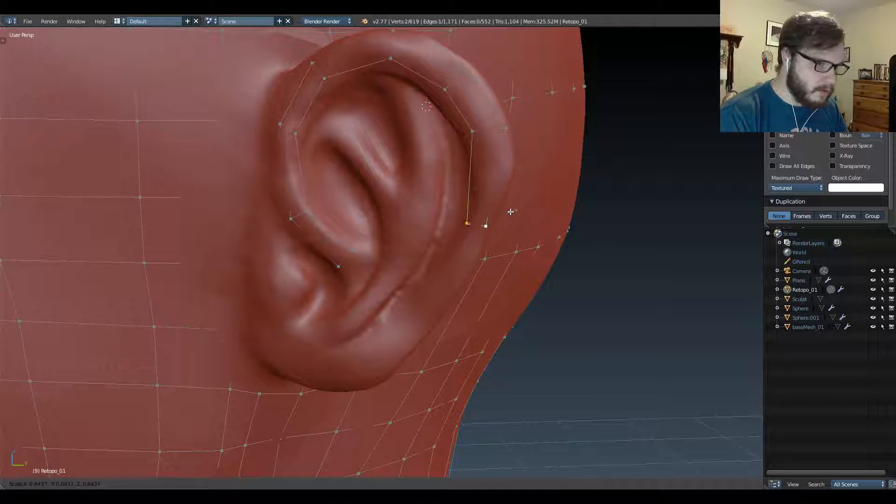
left_click(519, 206)
key("r")
left_click(499, 216)
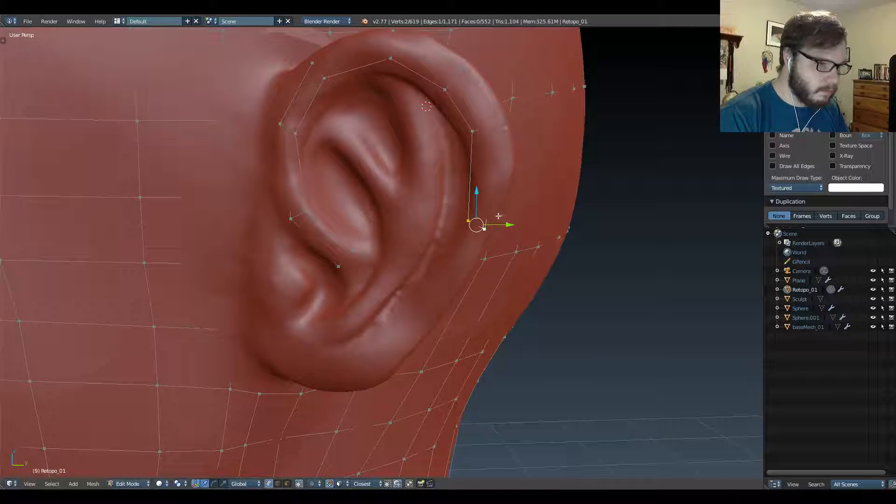
key("g")
left_click(513, 228)
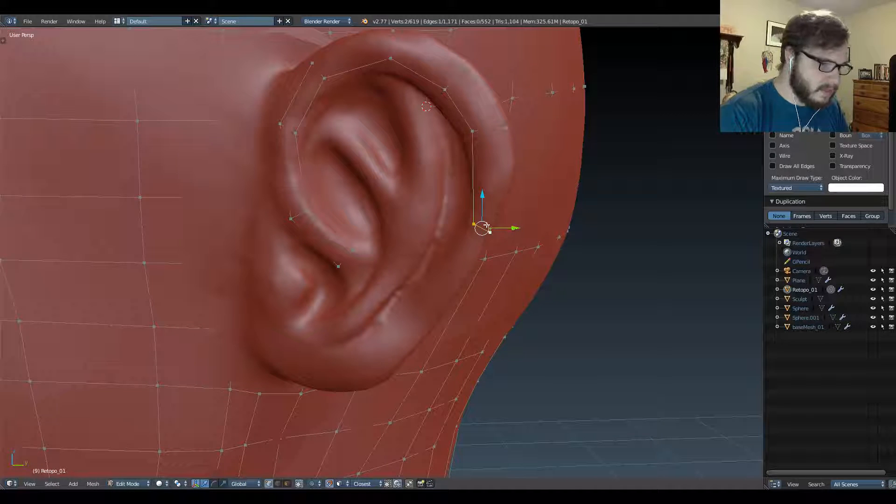
Extrude the helix strip's rear end edge twice, down the ear's back rim to the earlobe, and widen the new end edge.
middle_click_drag(465, 238, 485, 206, "shift")
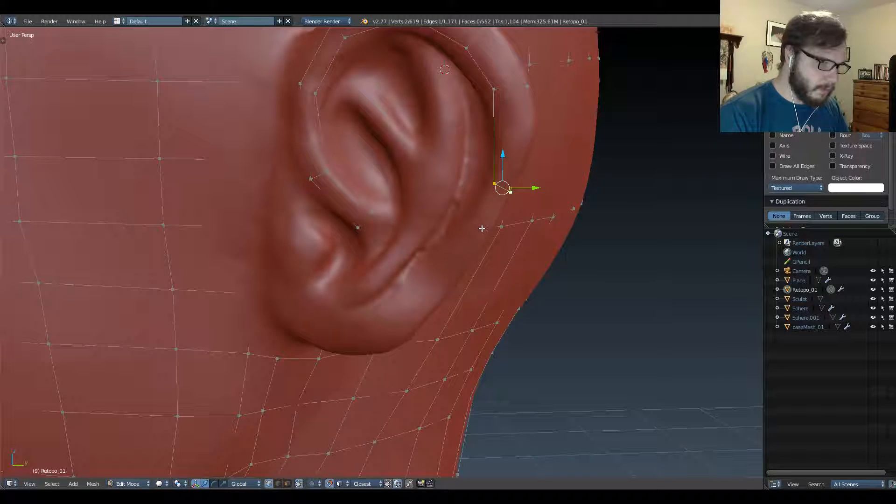
key("e")
left_click(436, 302)
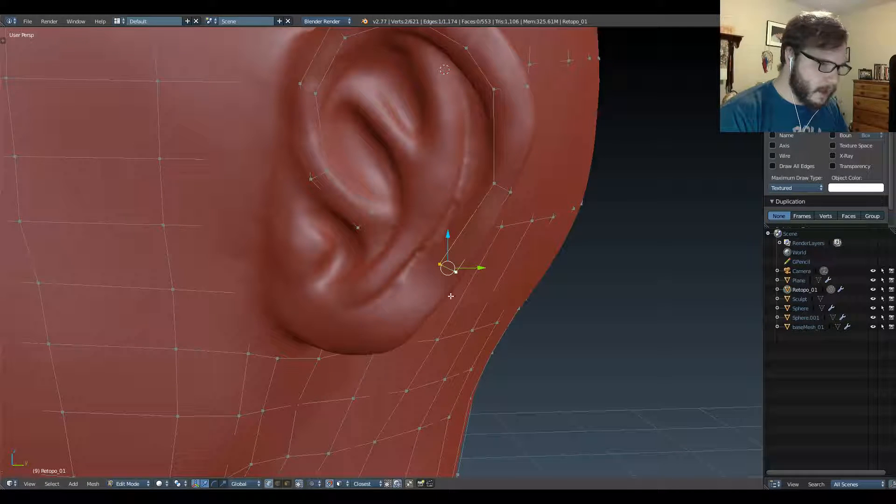
key("e")
left_click(379, 326)
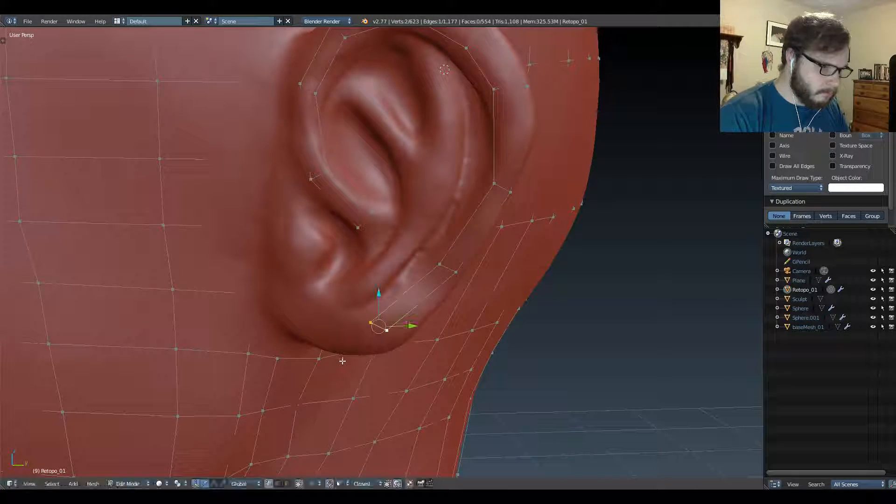
key("s")
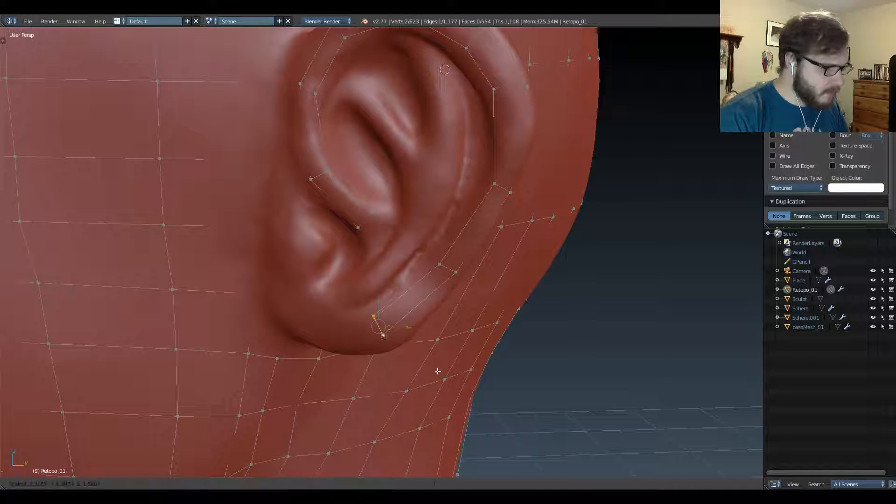
left_click(448, 411)
middle_click_drag(441, 397, 427, 345)
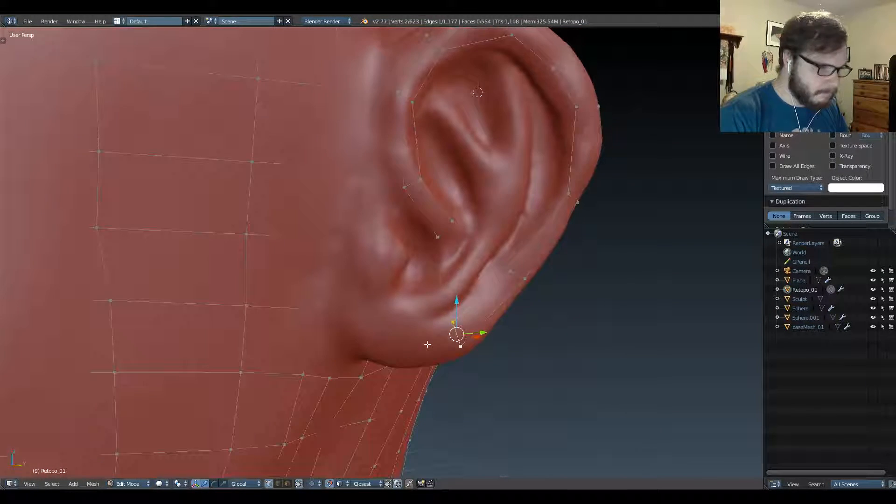
Extrude the strip's end edge forward along the bottom of the earlobe and scale the new edge to the lobe's width.
left_click(391, 337, "ctrl")
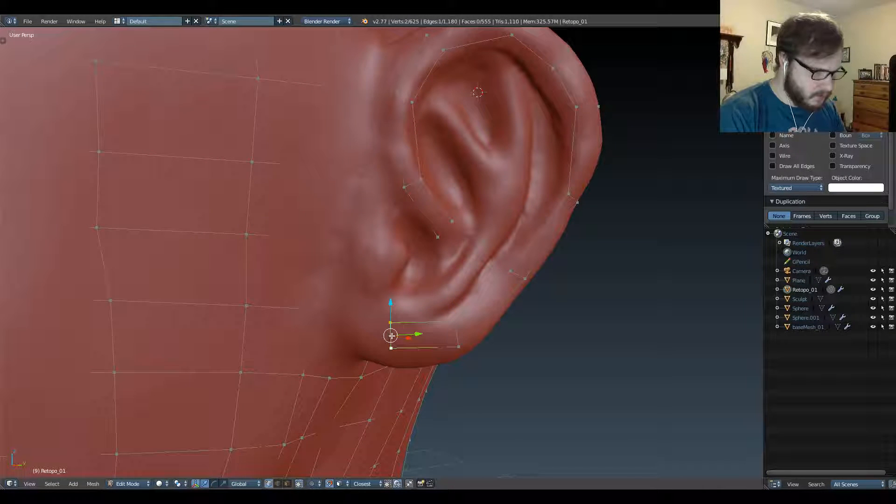
key("s")
left_click(450, 345)
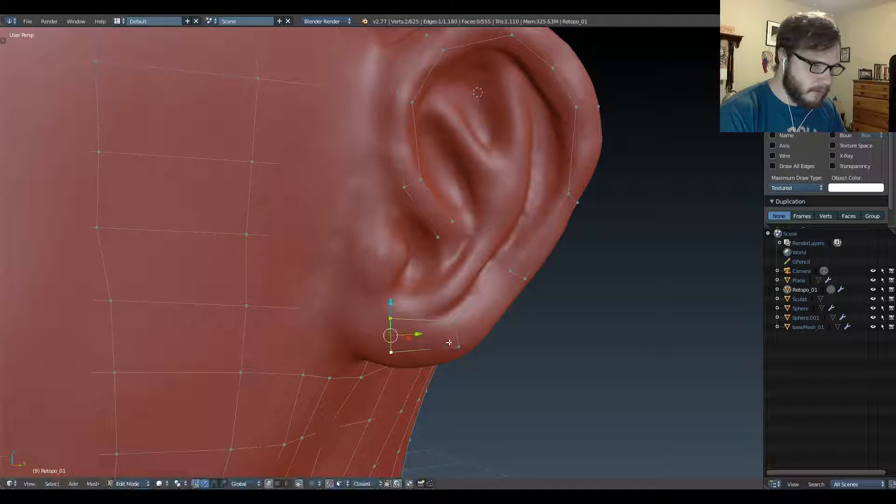
Reposition the inner and outer vertices of the strip's lower-rear edge above the earlobe to follow the rim.
middle_click_drag(432, 318, 413, 306)
right_click(488, 259)
key("g")
left_click(480, 257)
right_click(504, 267)
key("g")
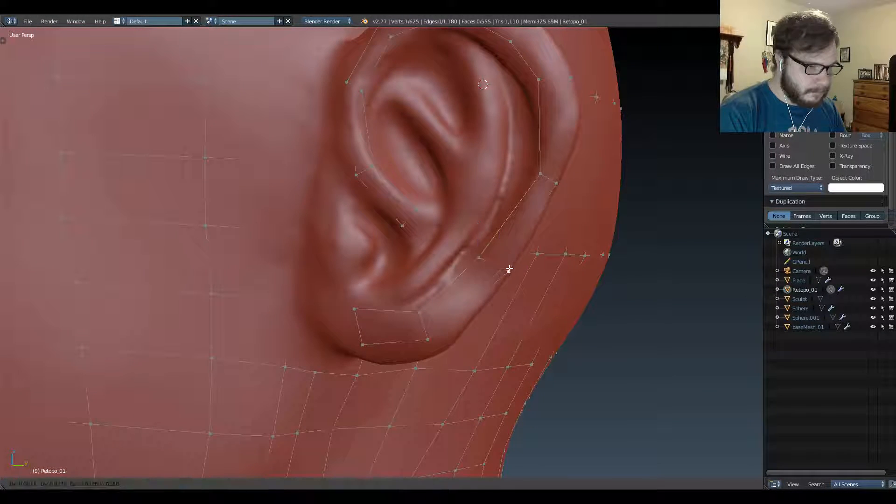
left_click(507, 269)
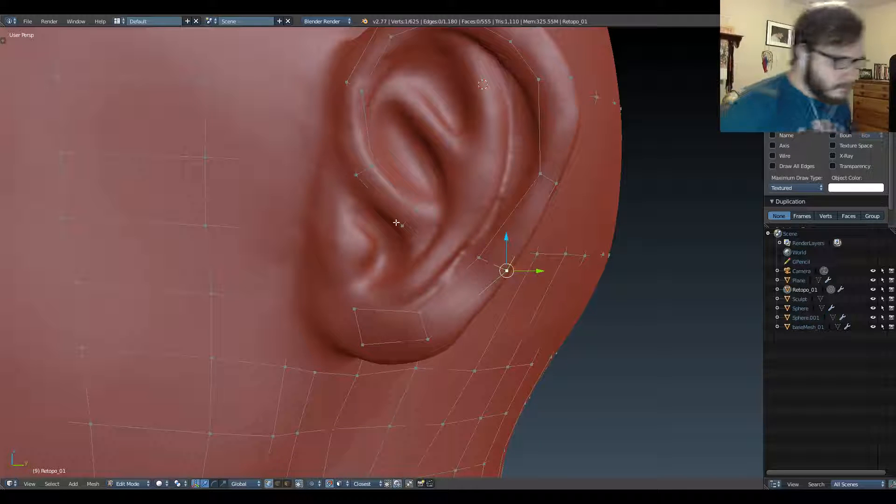
Extrude the inner end edge of the helix strip one face further into the concha and position both new vertices along the ridge.
right_click(415, 212)
right_click(401, 225, "shift")
key("e")
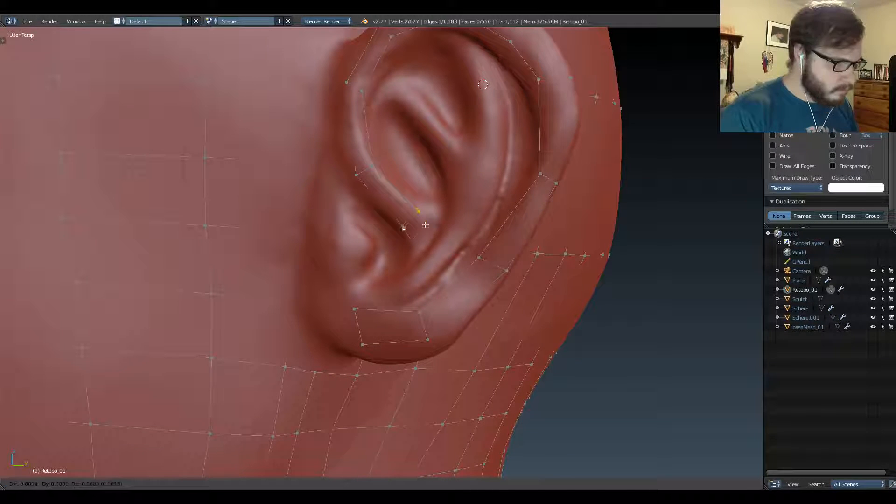
left_click(444, 238)
right_click(444, 233)
key("g")
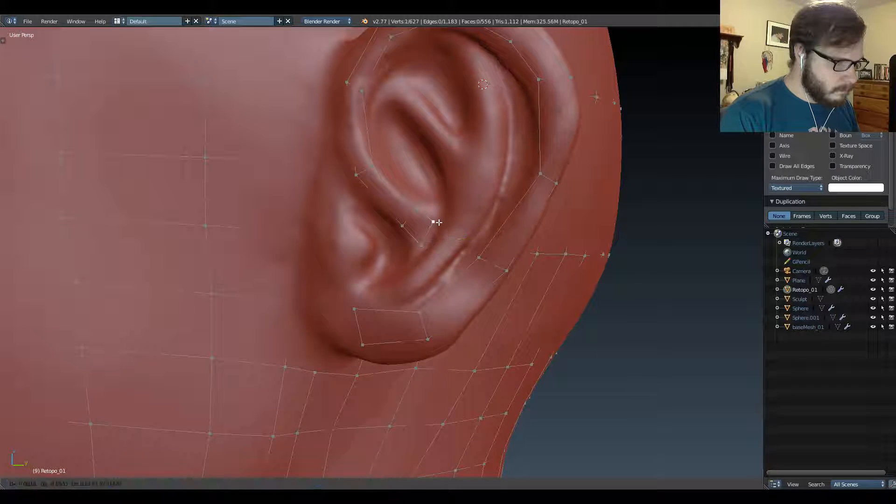
left_click(443, 224)
key("g")
left_click(430, 249)
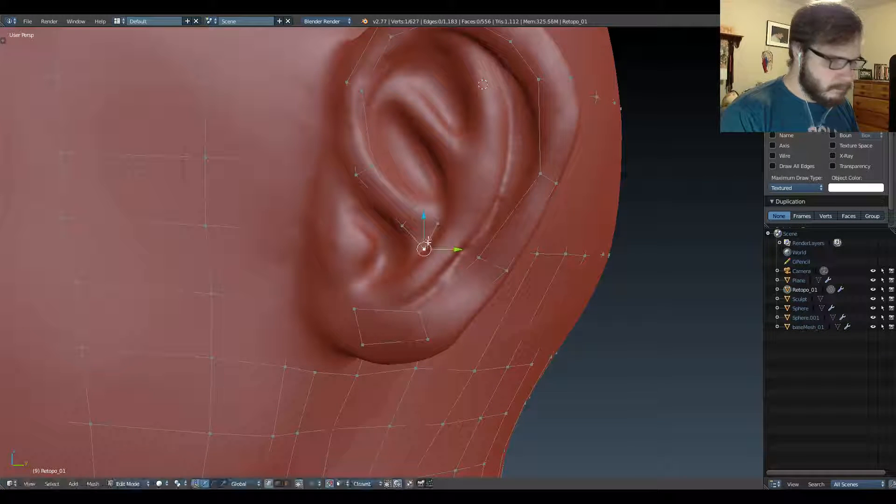
Move the two front end vertices of the earlobe face to fit the curve of the lobe.
right_click(355, 309)
key("g")
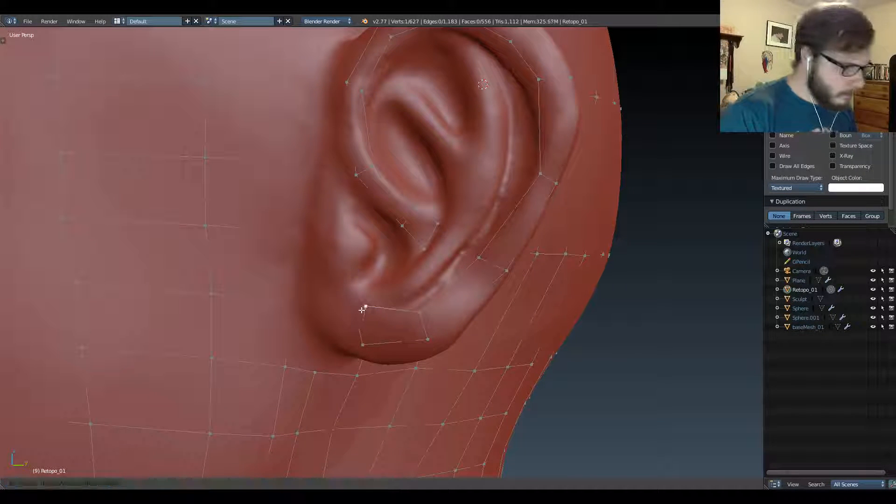
left_click(369, 308)
right_click(362, 344)
key("g")
left_click(358, 346)
Extrude the earlobe's front edge up toward the cheek and adjust the new vertices and the lower lobe vertex to the contour.
right_click(370, 307, "shift")
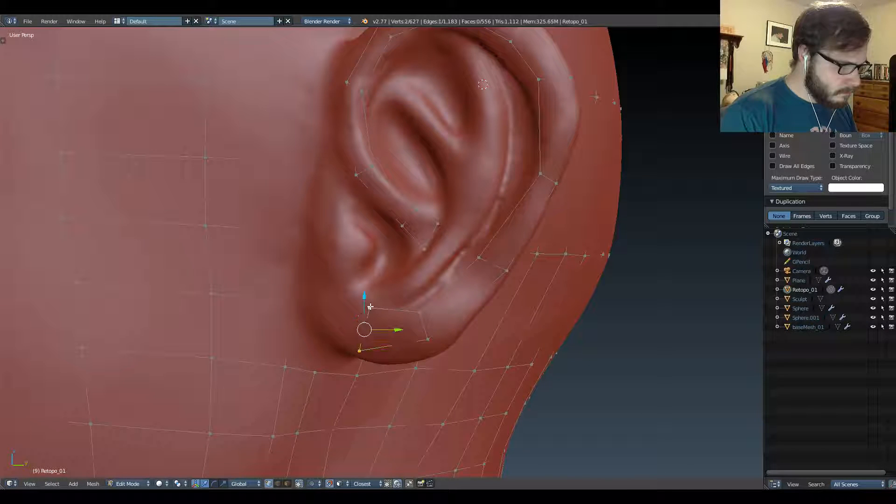
right_click(332, 296, "ctrl")
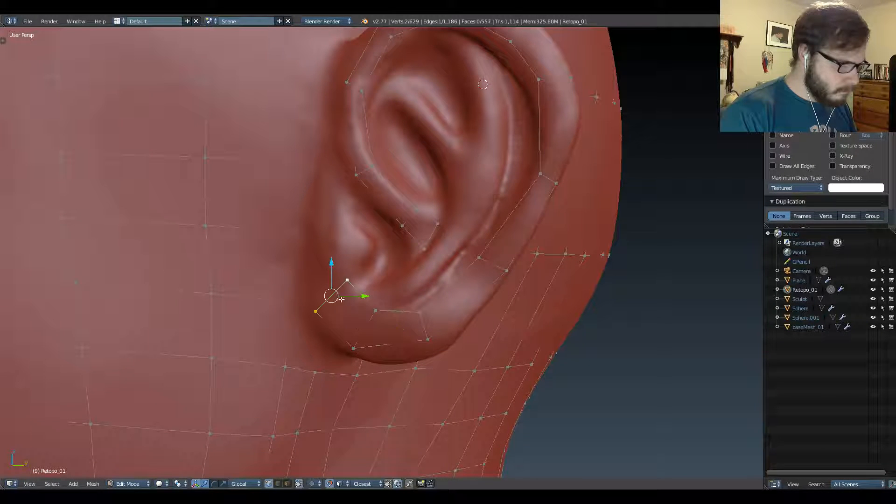
middle_click_drag(328, 277, 333, 268)
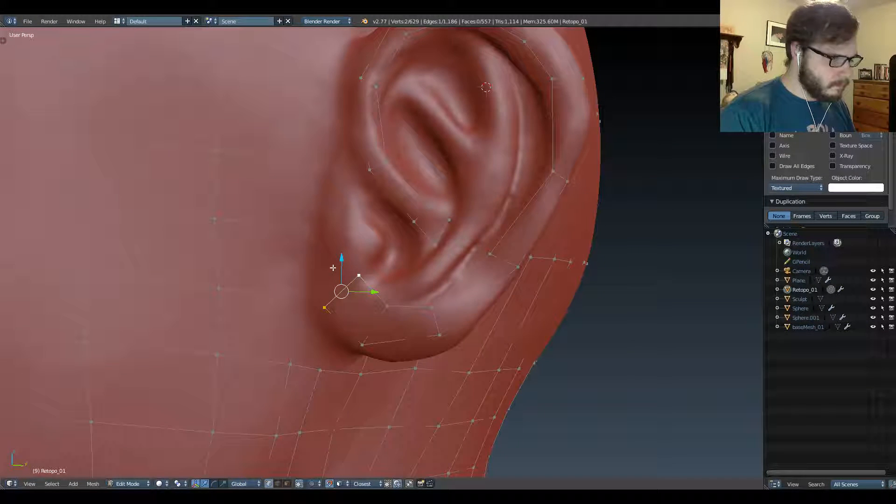
right_click(361, 277)
key("g")
left_click(355, 283)
right_click(367, 342)
key("g")
left_click(372, 344)
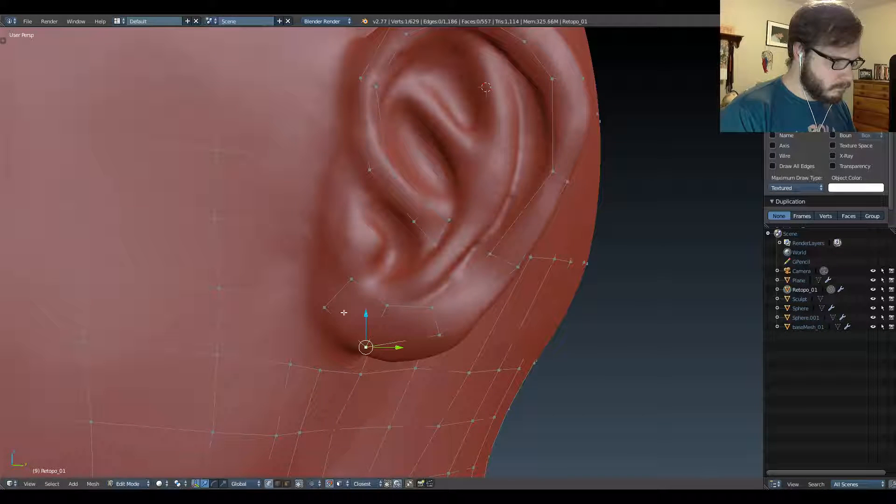
right_click(326, 308)
key("g")
left_click(325, 293)
Extrude the front edge twice up past the tragus toward the helix and adjust the new faces' vertices to the surface.
right_click(351, 278, "shift")
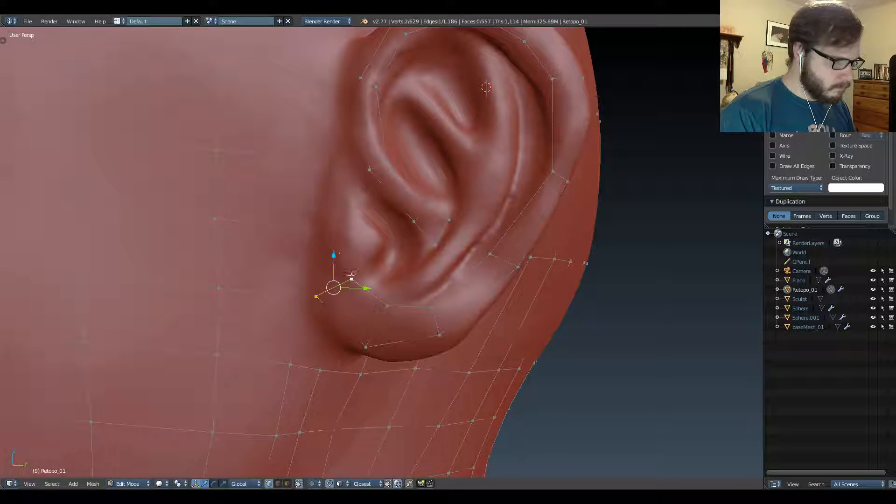
left_click(337, 221, "ctrl")
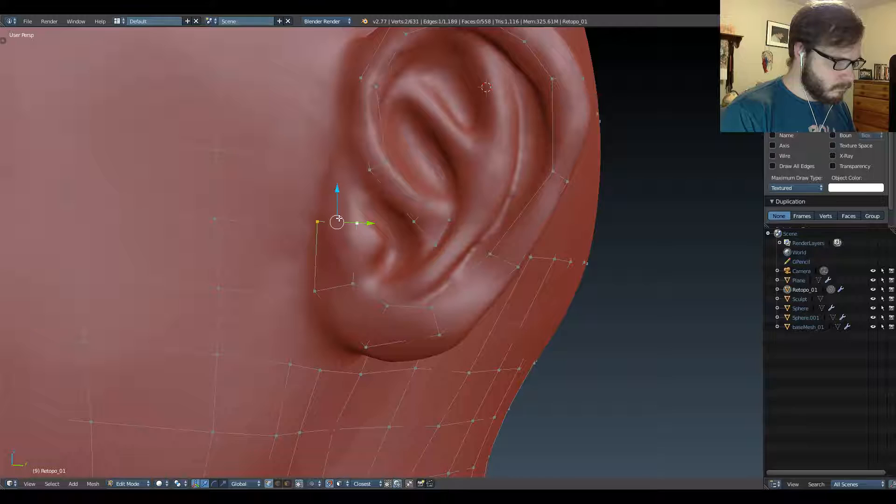
left_click(348, 182, "ctrl")
right_click_drag(330, 178, 346, 151)
mouse_move(355, 227)
right_mouse_down()
mouse_move(344, 228)
mouse_move(350, 215)
right_mouse_up()
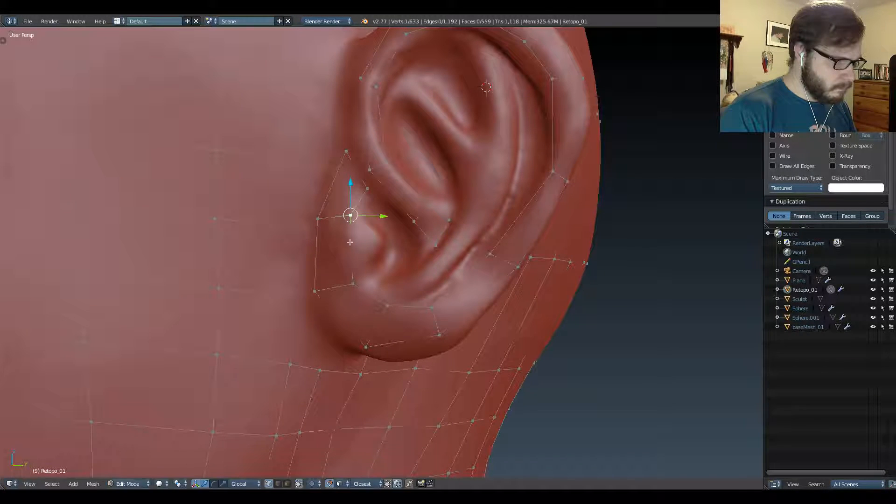
right_click_drag(352, 280, 309, 265)
middle_click_drag(310, 265, 348, 262)
right_click_drag(391, 207, 398, 214)
Adjust the helix strip's outer front vertex, add a cut across the segment below it and move the cut onto the rim.
right_click_drag(389, 110, 385, 118)
left_click(401, 149, "ctrl")
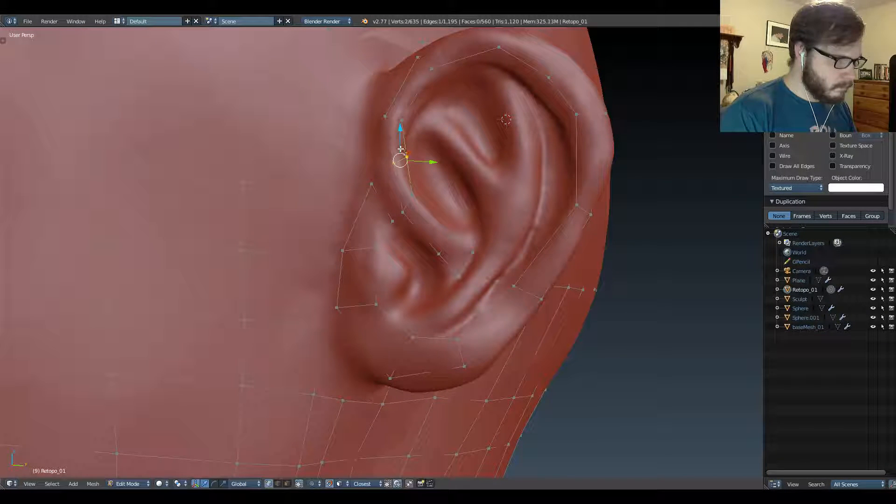
key("g")
left_click(392, 159)
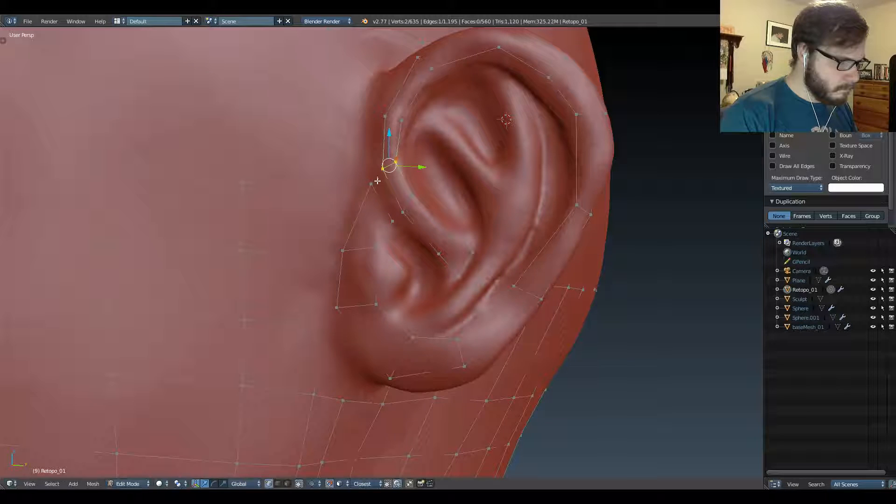
Merge the front strip's two upper vertices with the adjoining helix strip vertices using At Last, and reposition the merged vertices.
right_click_drag(381, 168, 380, 169)
right_click(383, 184, "shift")
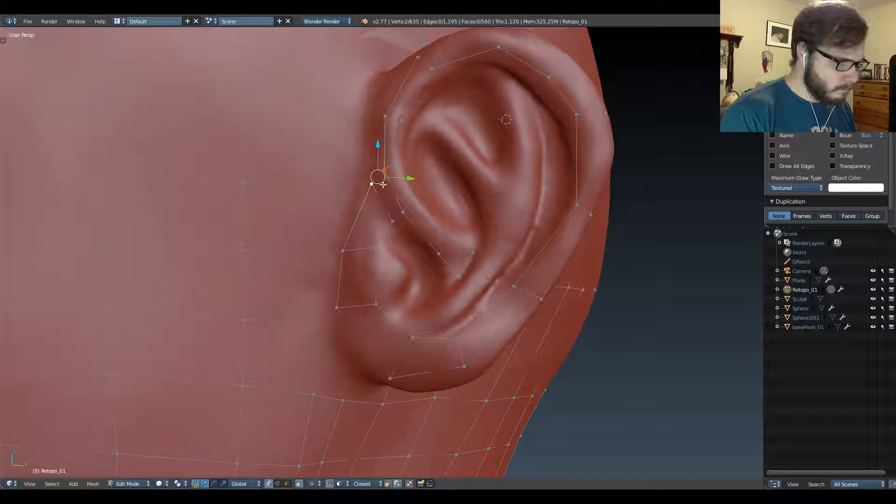
key("alt+m")
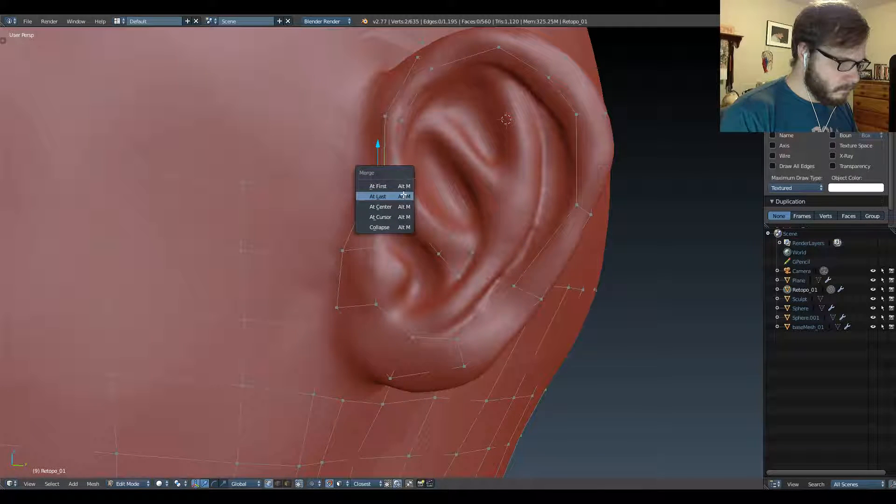
left_click(402, 195)
right_click(401, 211)
right_click(394, 220, "shift")
key("alt+m")
left_click(401, 208)
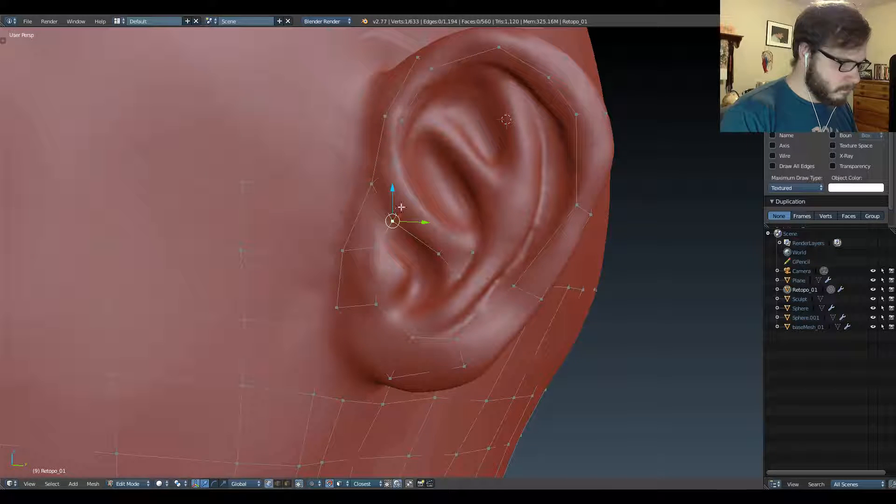
right_click_drag(394, 217, 397, 213)
right_click_drag(372, 185, 379, 183)
Bevel the helix strip's upper-front cross edge into a face and move that face up and back along the rim.
middle_click_drag(438, 225, 416, 270, "shift")
scroll(414, 282, "down", 1)
middle_click_drag(411, 173, 391, 158)
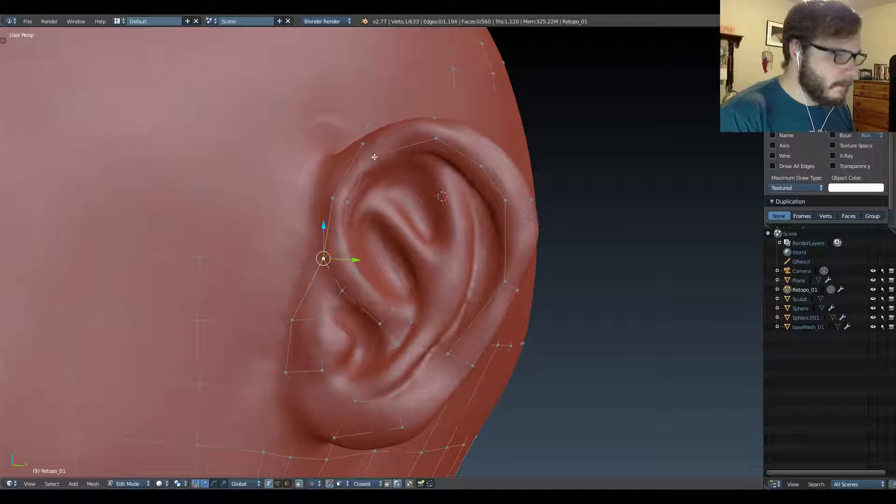
right_click(375, 155)
right_click(363, 143, "shift")
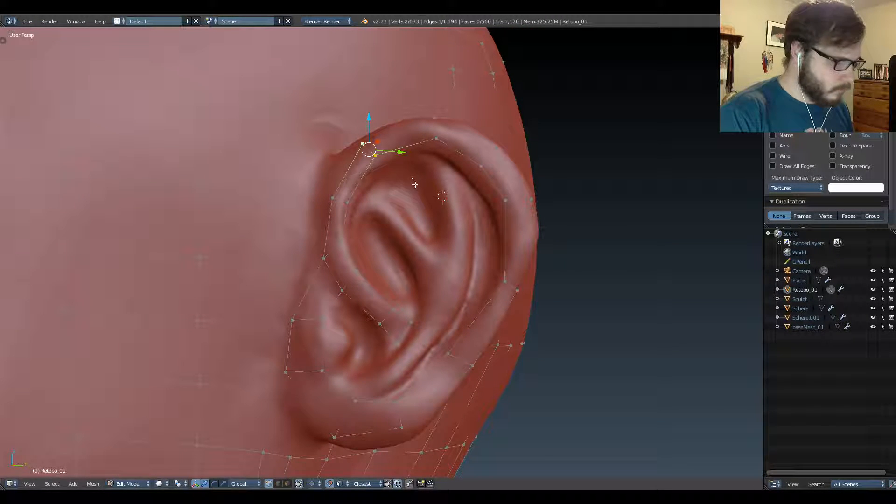
key("ctrl+b")
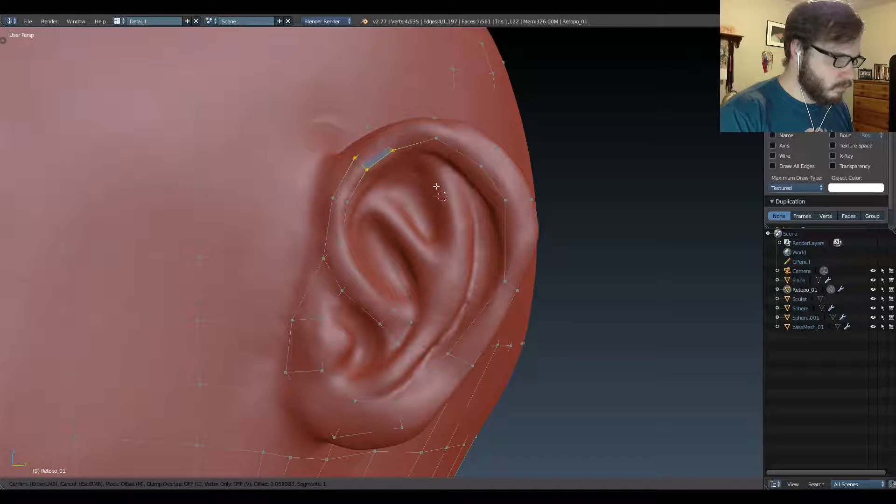
left_click(435, 185)
key("g")
left_click(414, 162)
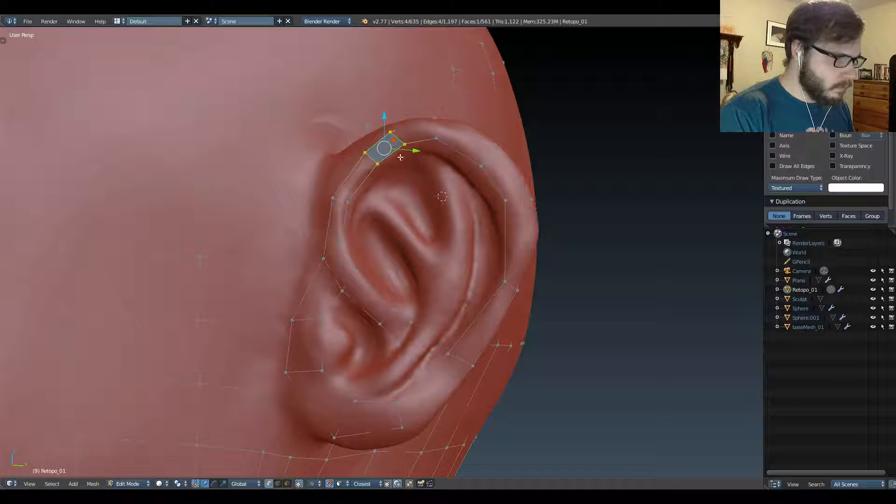
Extrude the beveled face's inner edge twice, down into the hollow below the upper helix, and narrow the end edge.
middle_click_drag(362, 149, 361, 142)
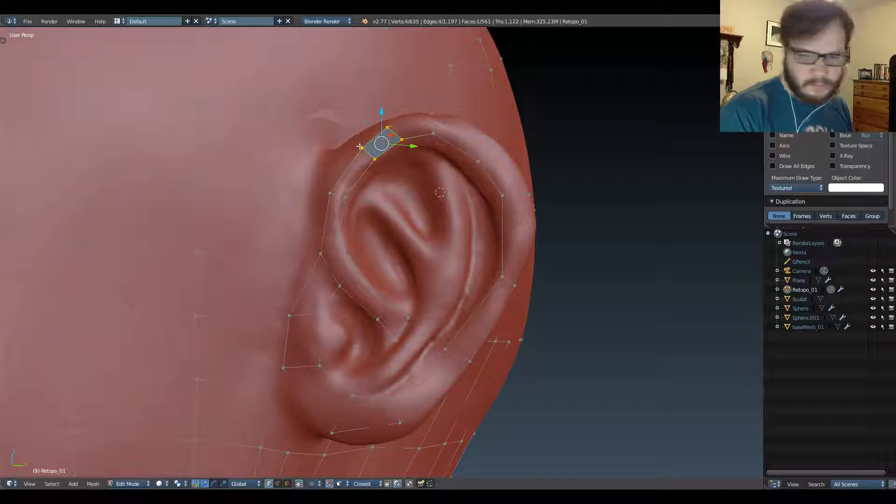
right_click(374, 159)
right_click(403, 143, "shift")
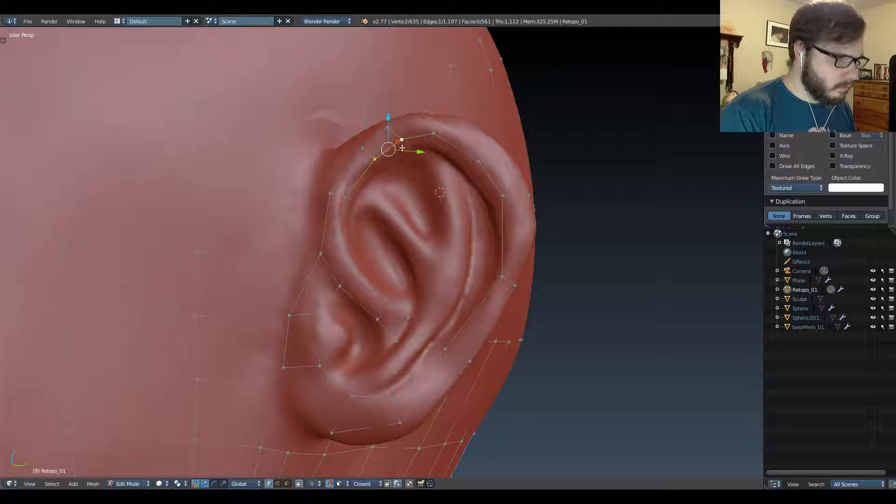
key("e")
left_click(404, 161)
key("e")
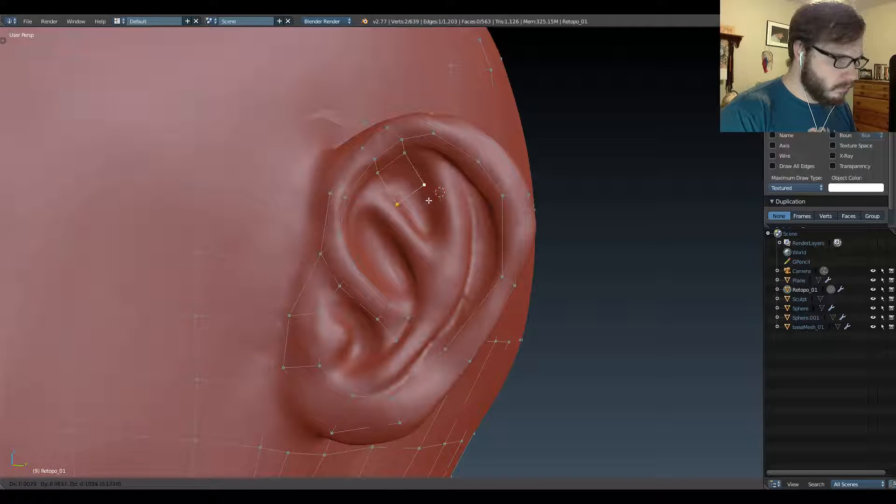
left_click(429, 201)
key("s")
left_click(440, 191)
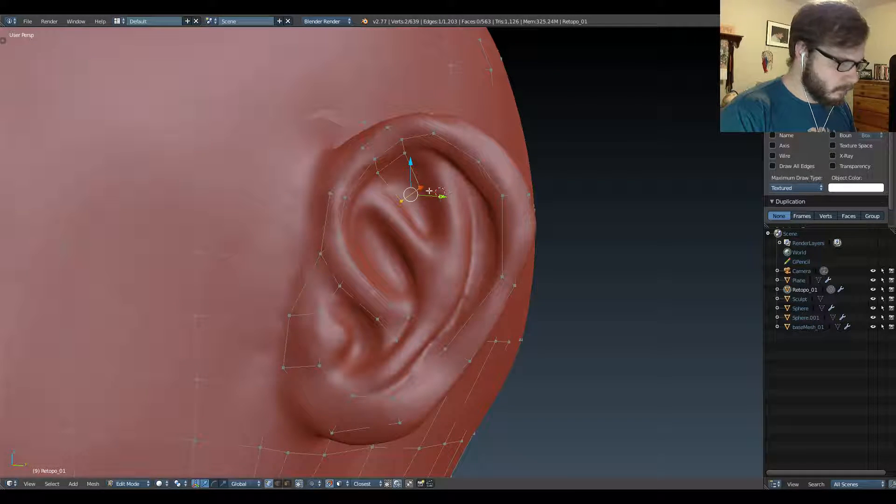
Extrude the inner strip's end edge further down the hollow toward the antihelix fork and scale it down.
key("e")
left_click(447, 218)
key("s")
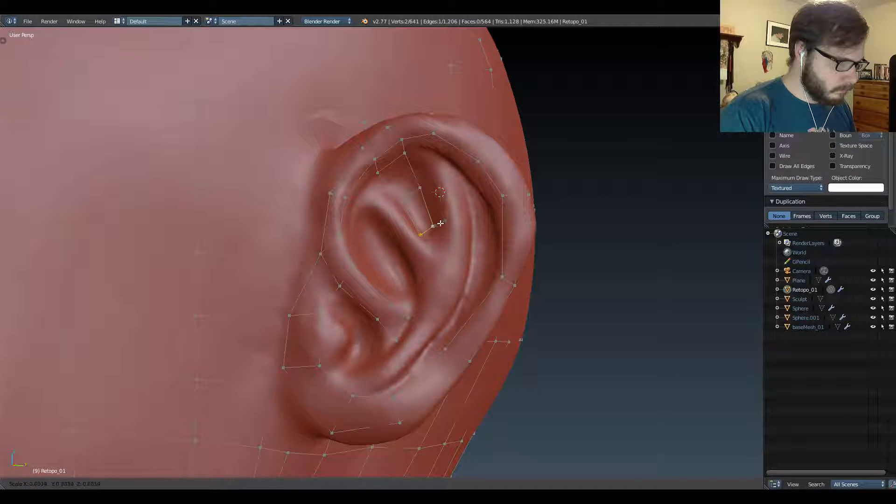
left_click(437, 231)
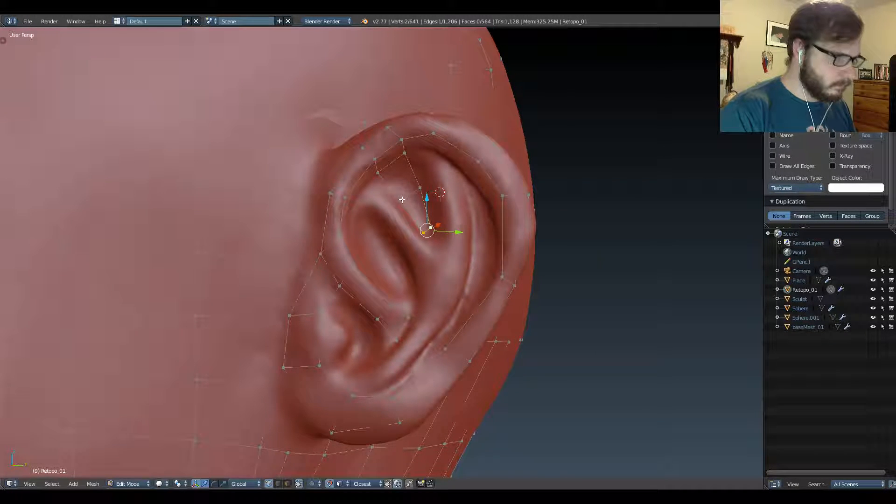
Extrude the inner strip's long front edge twice, over the antihelix ridge and into the groove beside it.
middle_click_drag(434, 227, 368, 196)
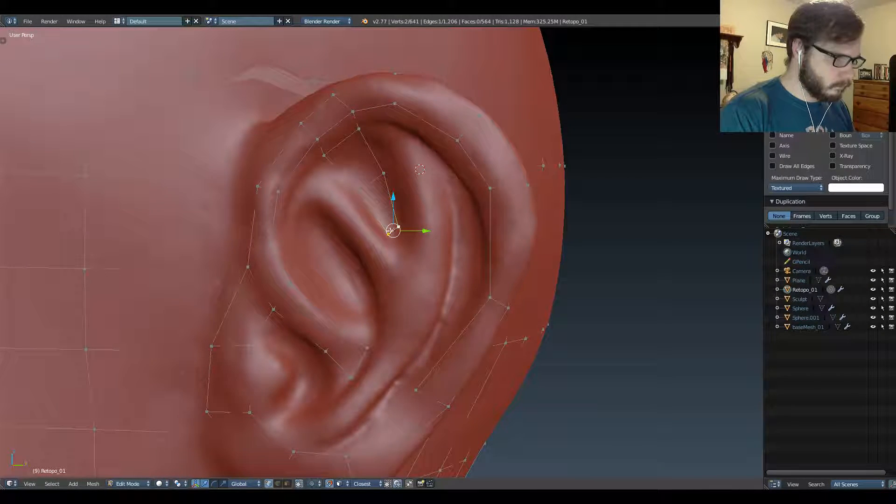
key("e")
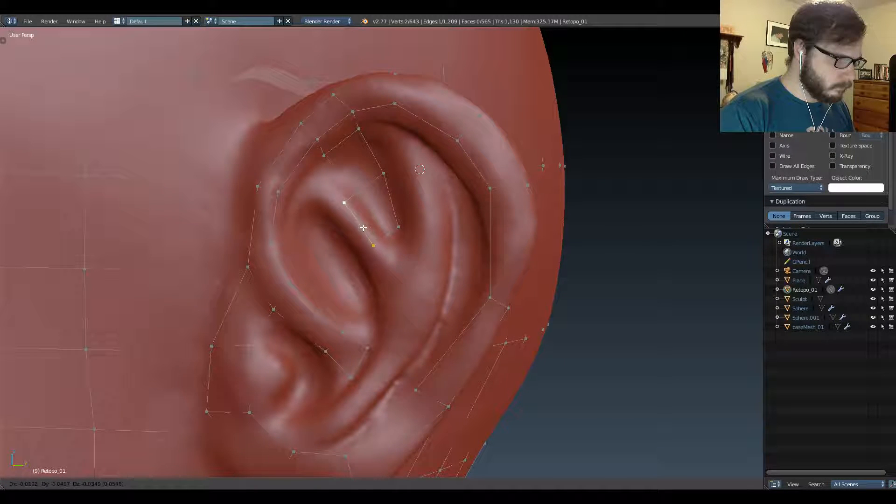
left_click(369, 227)
key("e")
left_click(352, 238)
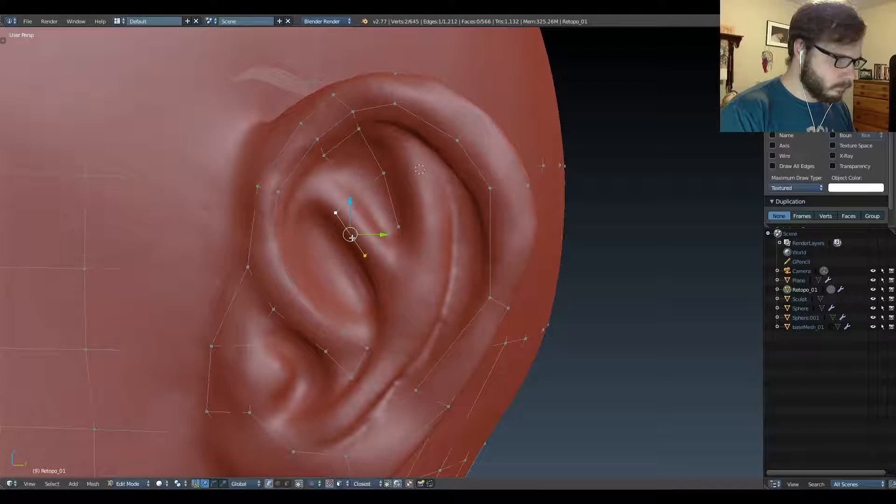
Extrude the groove edge twice more toward the front helix and scale the end edge down.
middle_click_drag(351, 238, 319, 248)
key("e")
left_click(381, 205)
key("e")
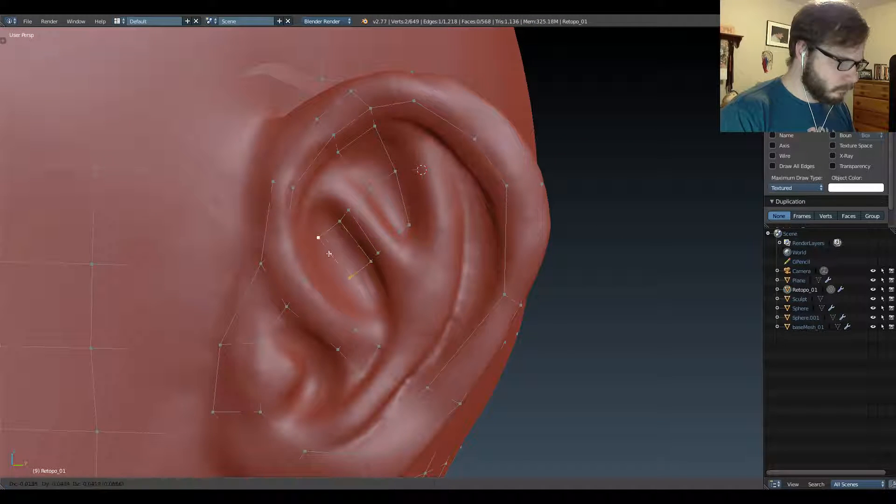
left_click(323, 253)
key("s")
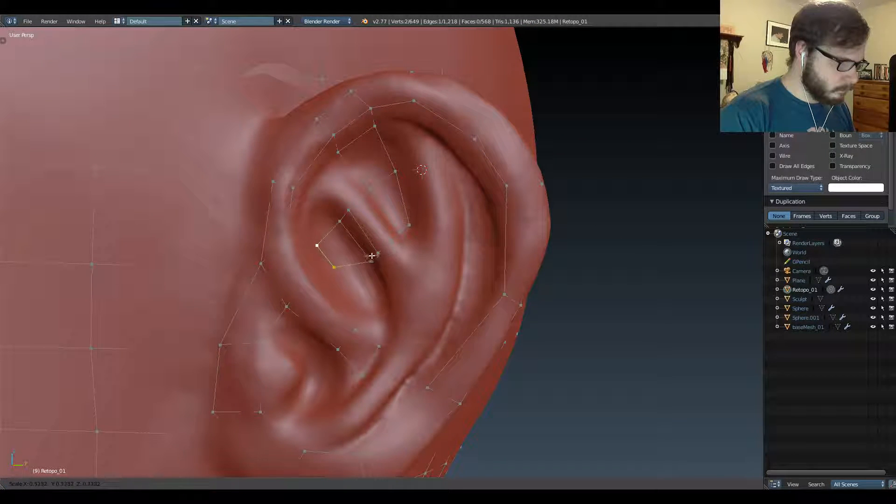
left_click(372, 256)
Fill a face between the strip's end edge and the front helix strip's inner edge, and reposition a corner vertex.
right_click(289, 240, "shift")
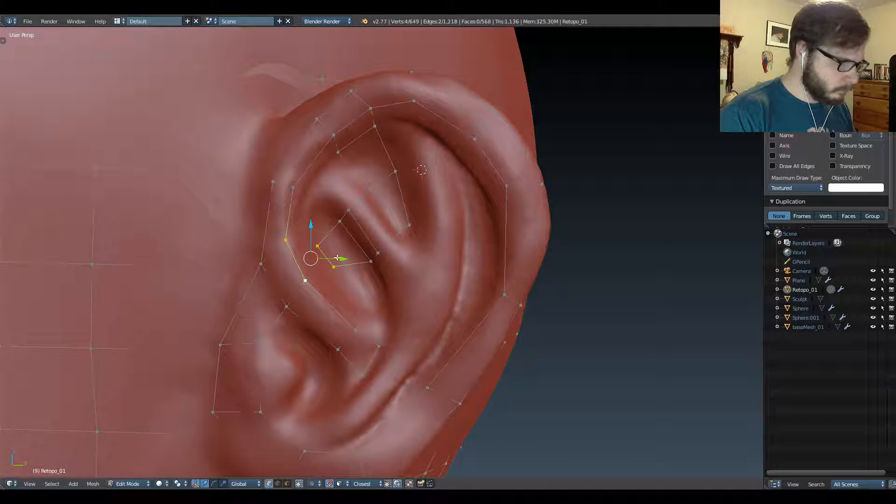
key("f")
middle_click_drag(336, 256, 313, 279)
key("g")
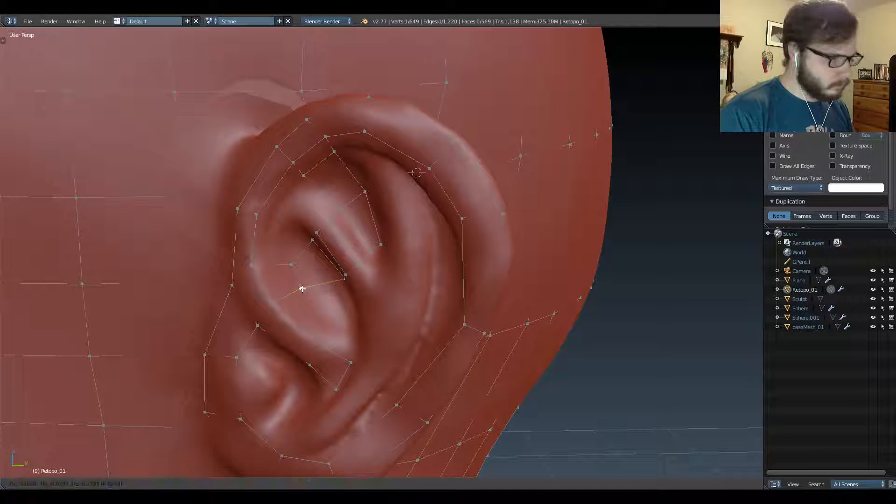
left_click(286, 257)
Reposition the groove strip's lower vertex and the two outer vertices of the strip below the upper helix.
middle_click_drag(285, 257, 362, 247)
right_click(390, 239)
key("g")
left_click(376, 247)
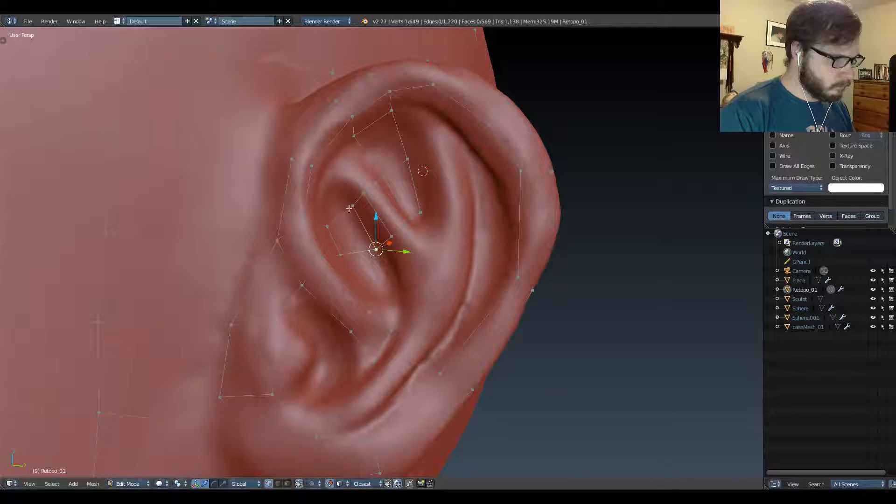
middle_click_drag(404, 186, 388, 187)
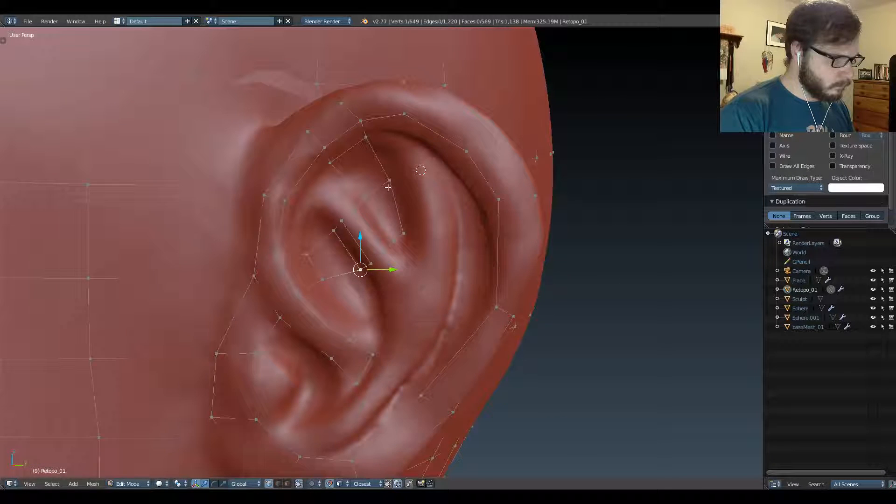
key("g")
left_click(398, 183)
right_click(403, 232)
key("g")
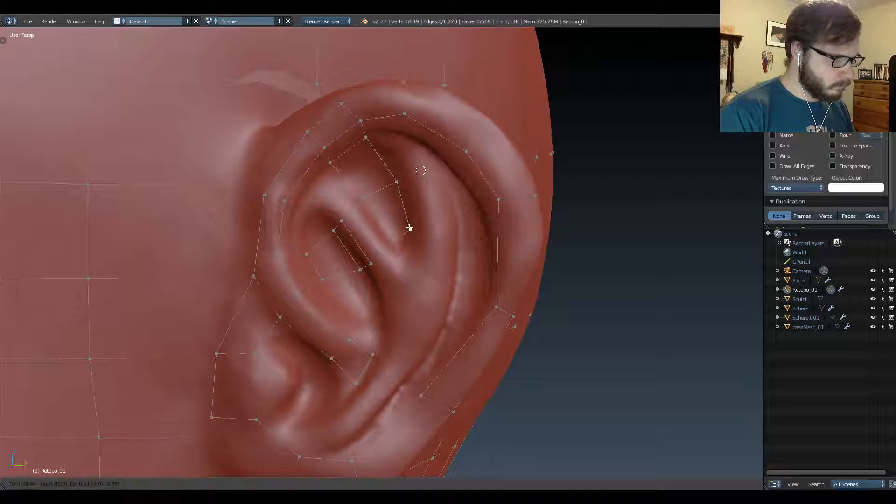
left_click(406, 232)
Extrude a vertex up from the inner strip's front corner and fill two faces connecting it to the front helix strip.
middle_click_drag(405, 229, 315, 286)
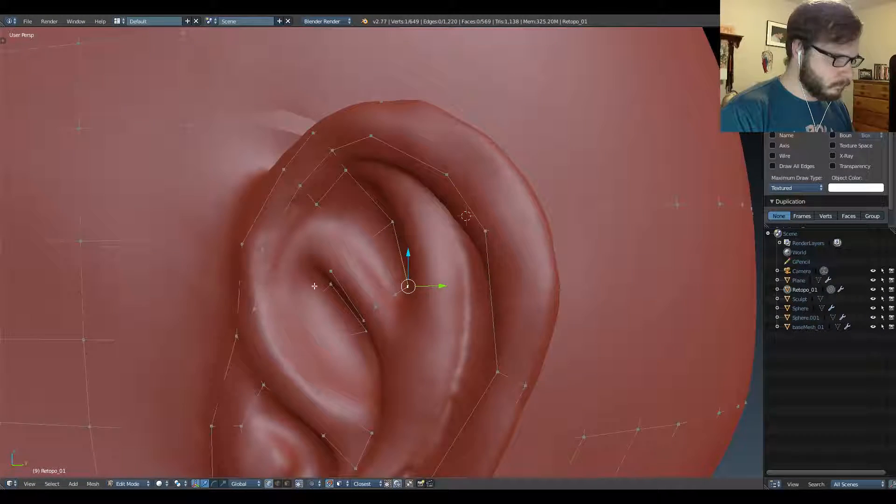
key("e")
left_click(296, 252)
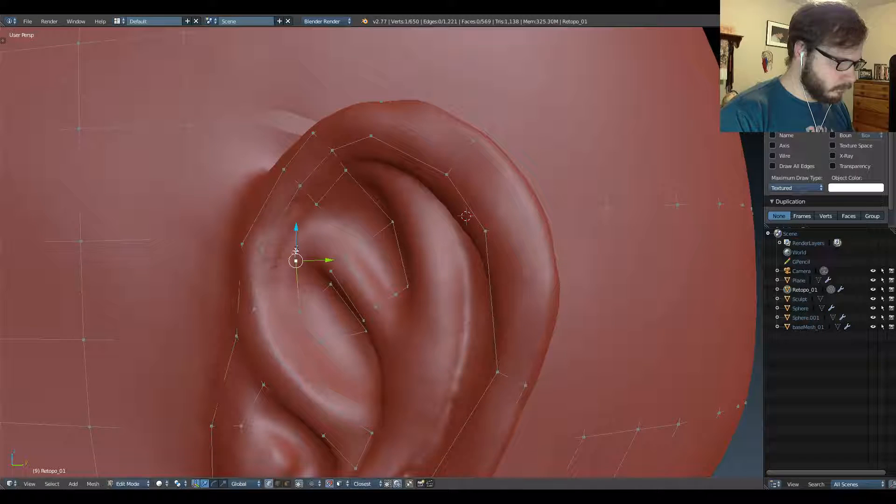
right_click(276, 244, "shift")
key("f")
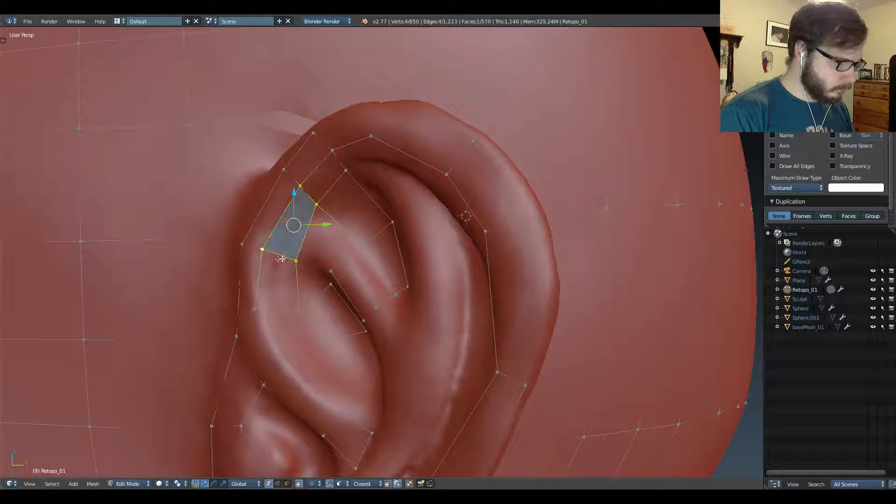
right_click(262, 249)
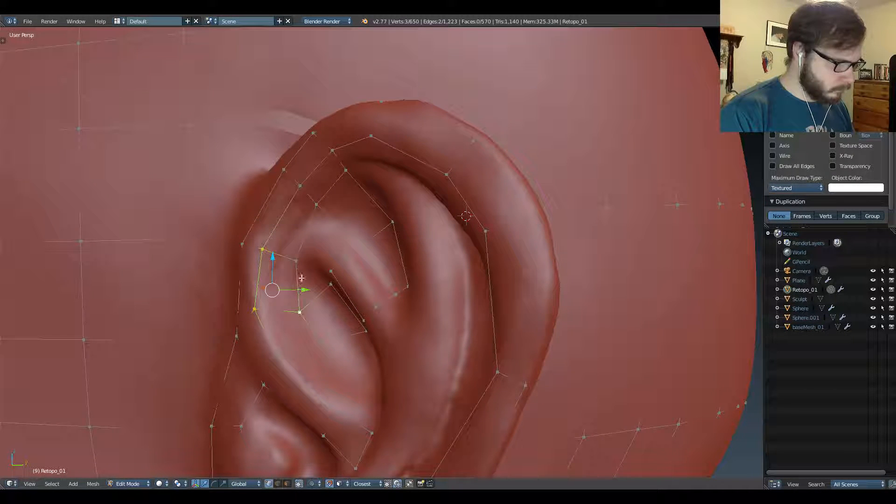
key("f")
Select the open seven-vertex boundary around the upper antihelix ridge and fill it with a single face.
mouse_move(316, 280)
middle_mouse_down()
mouse_move(324, 255)
mouse_move(319, 264)
middle_mouse_up()
scroll(323, 224, "up", 2)
middle_click_drag(323, 211, 323, 214)
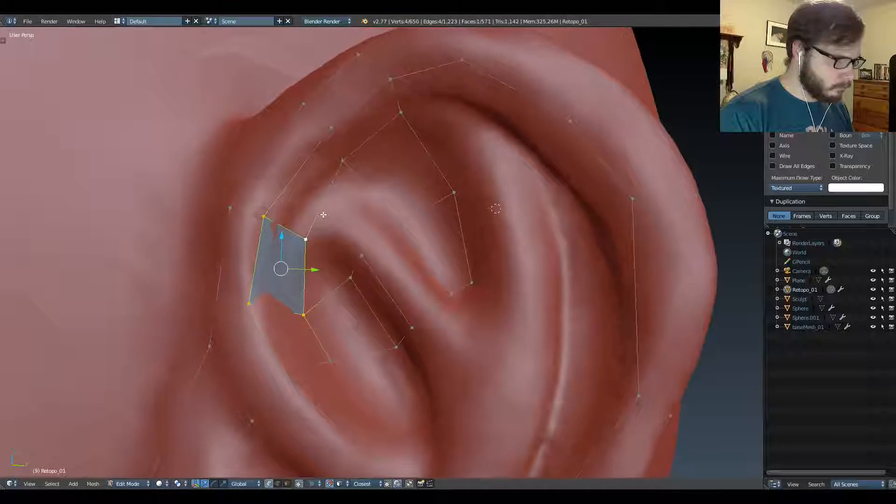
right_click(293, 96)
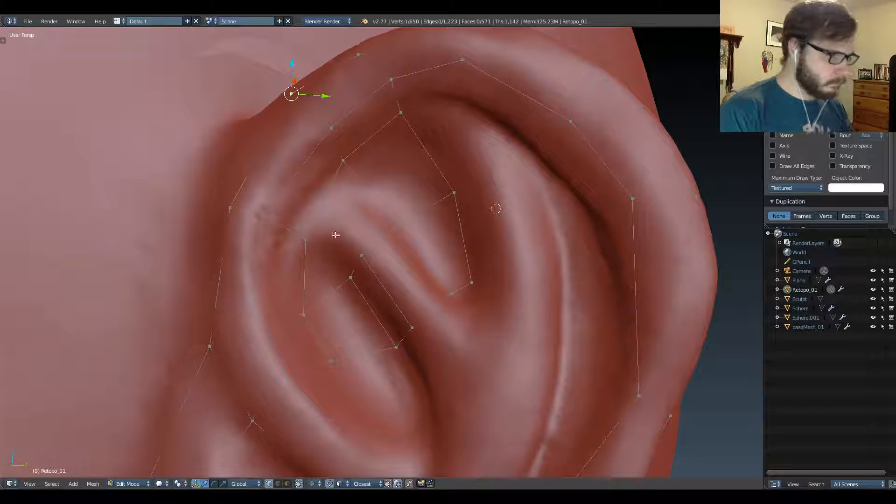
right_click(372, 239, "alt")
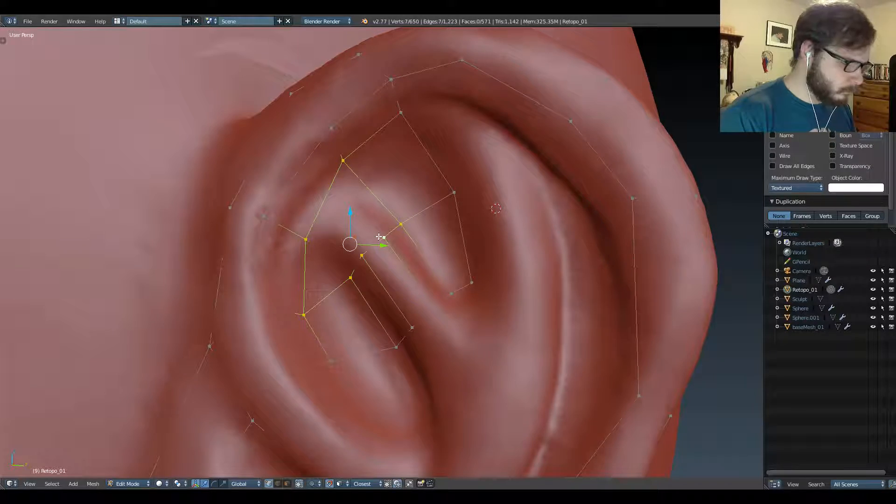
key("f")
Isolate Retopo_01 in local view, select the linked ear strips and hide the rest of the mesh.
key("KP_Divide")
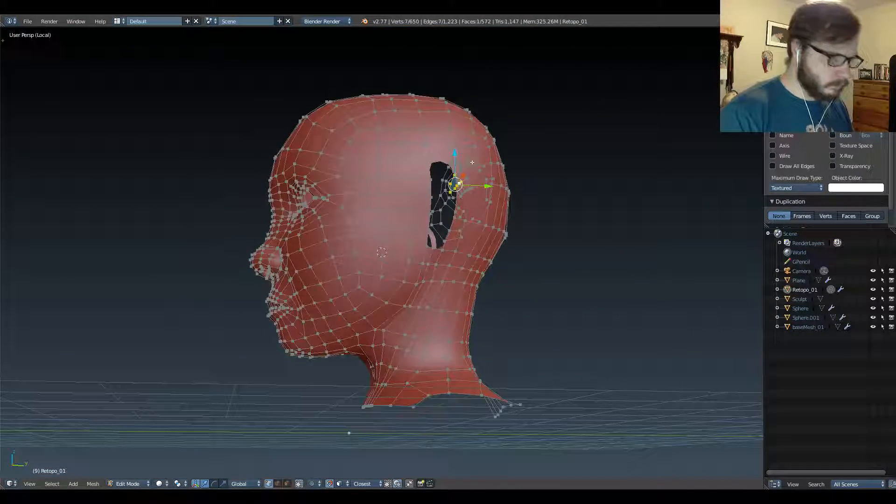
middle_click_drag(463, 183, 451, 235)
scroll(443, 198, "up", 5)
scroll(425, 186, "down", 4)
key("ctrl+l")
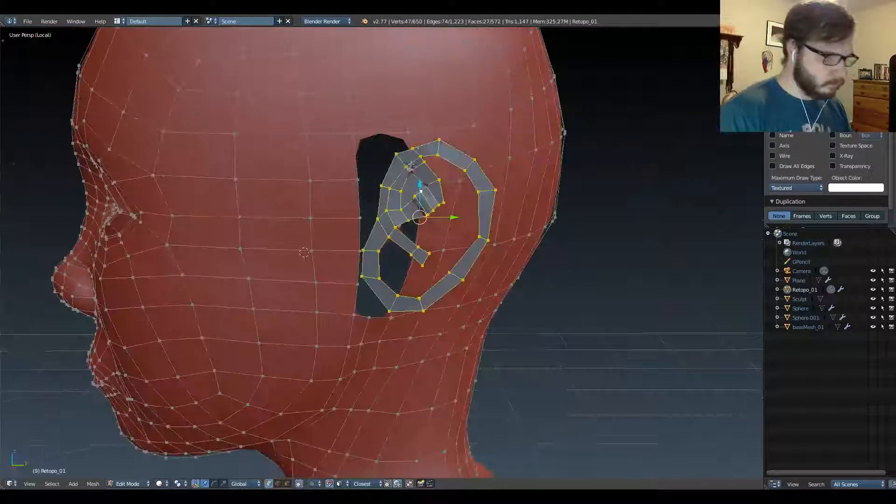
key("shift+h")
scroll(452, 235, "up", 3)
middle_click_drag(439, 125, 413, 231, "shift")
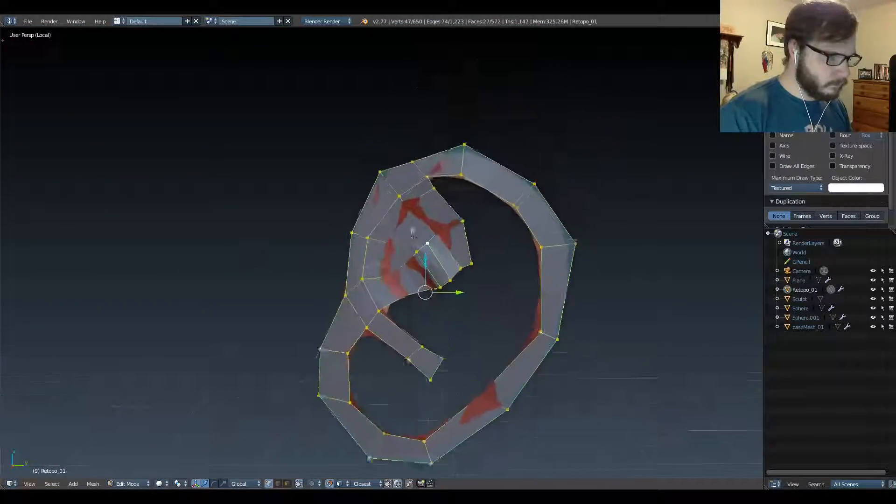
scroll(414, 233, "up", 3)
key("a")
middle_click_drag(406, 271, 388, 244, "shift")
key("a")
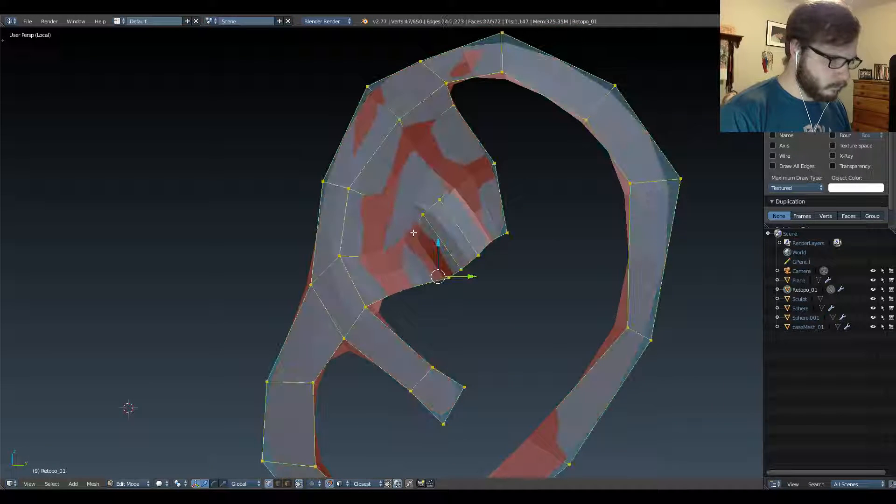
Turn off the viewport display of Retopo_01's Subdivision Surface modifier.
key("w")
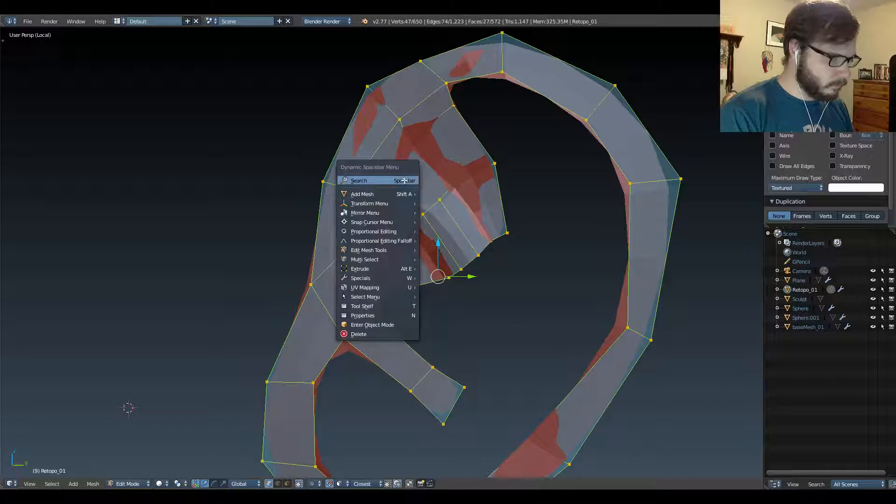
key("space")
key("Return")
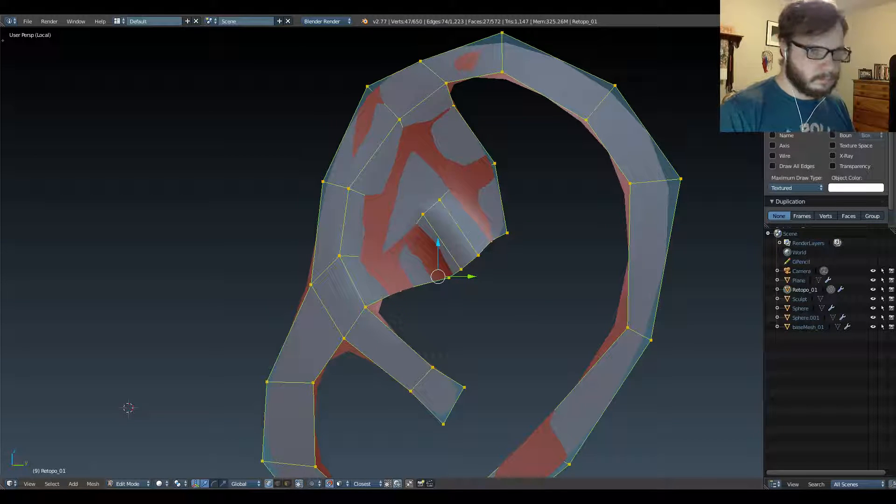
left_click(848, 34)
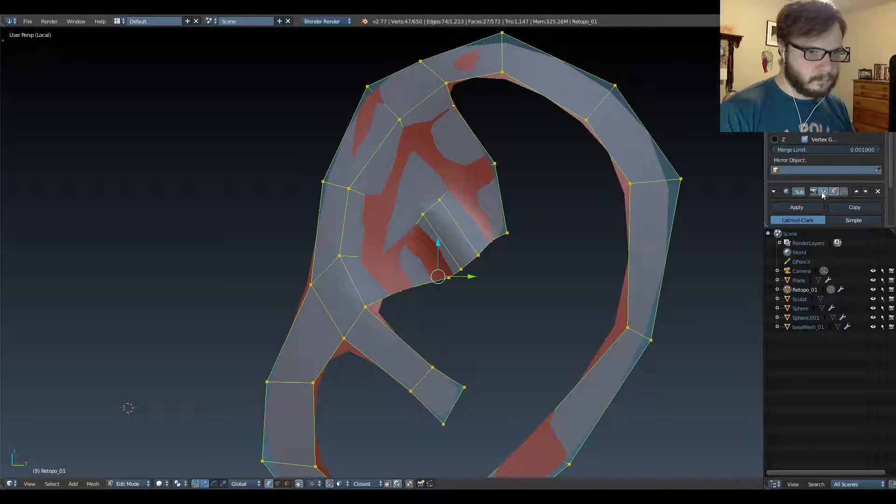
left_click(823, 191)
Delete the large seven-sided face in the upper inner ear and leave local view.
scroll(405, 221, "up", 4)
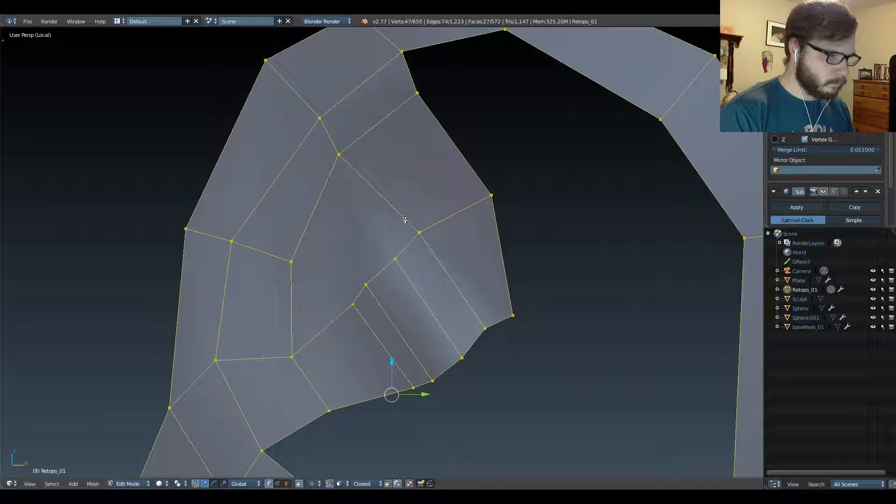
middle_click_drag(405, 220, 392, 236)
right_click(368, 233)
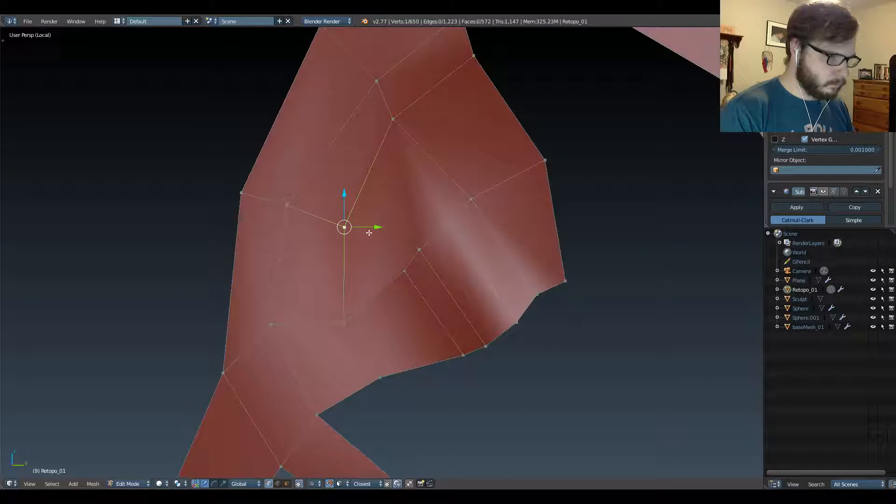
key("ctrl+Tab")
left_click(413, 245)
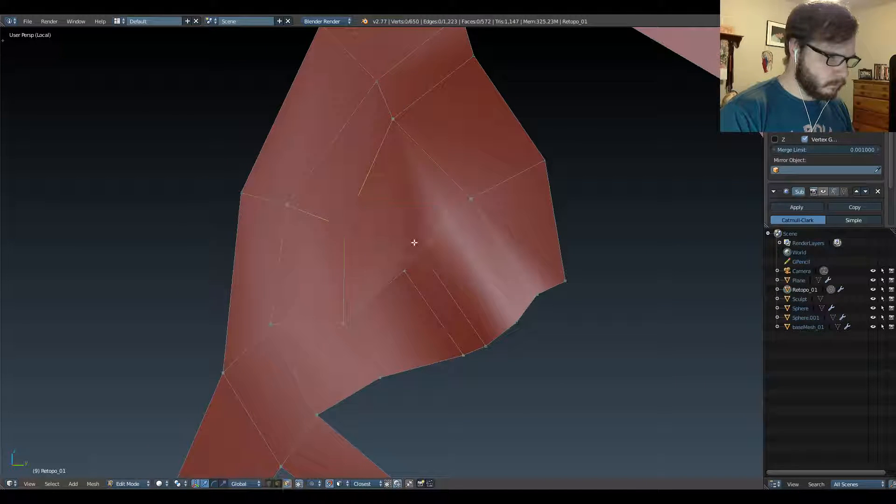
right_click(414, 242)
key("x")
left_click(410, 252)
key("KP_Divide")
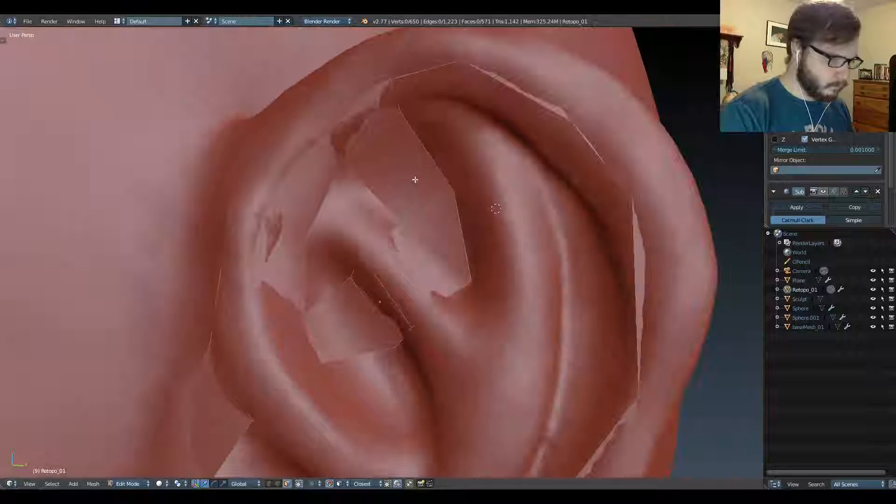
Switch to Object Mode and back to Edit Mode, and return to vertex selection.
key("Tab")
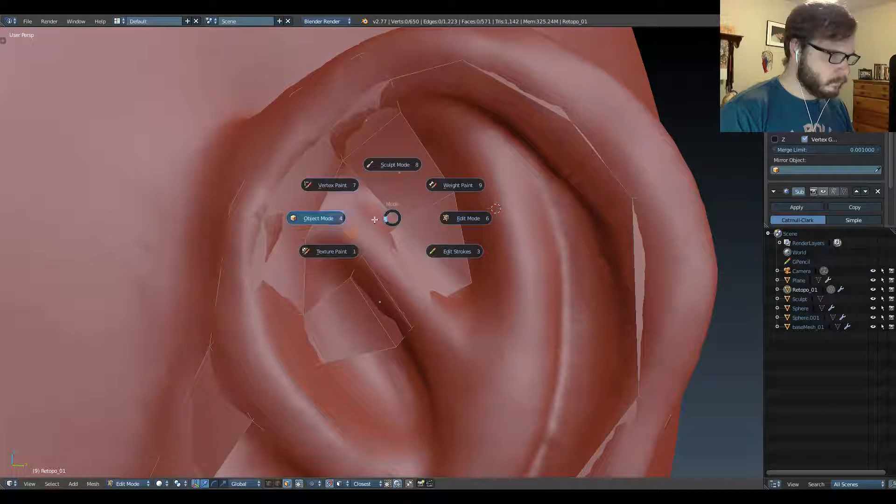
left_click(331, 217)
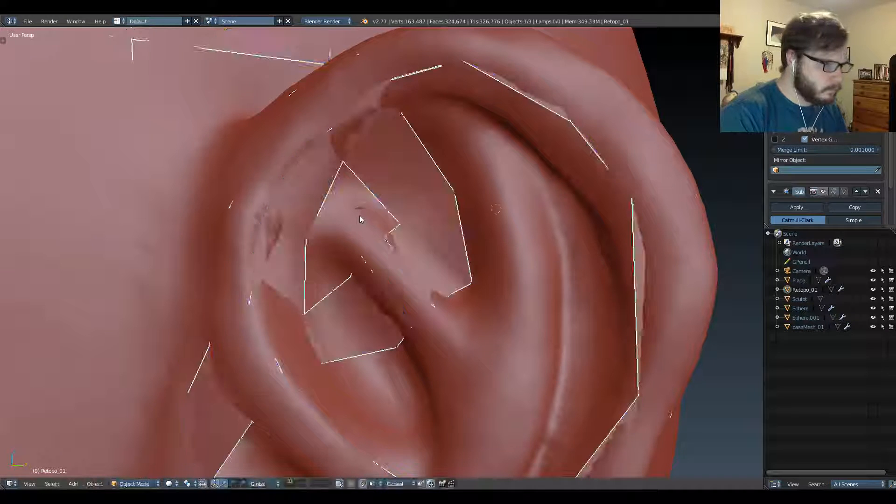
key("Tab")
left_click(390, 228)
key("ctrl+Tab")
left_click(384, 213)
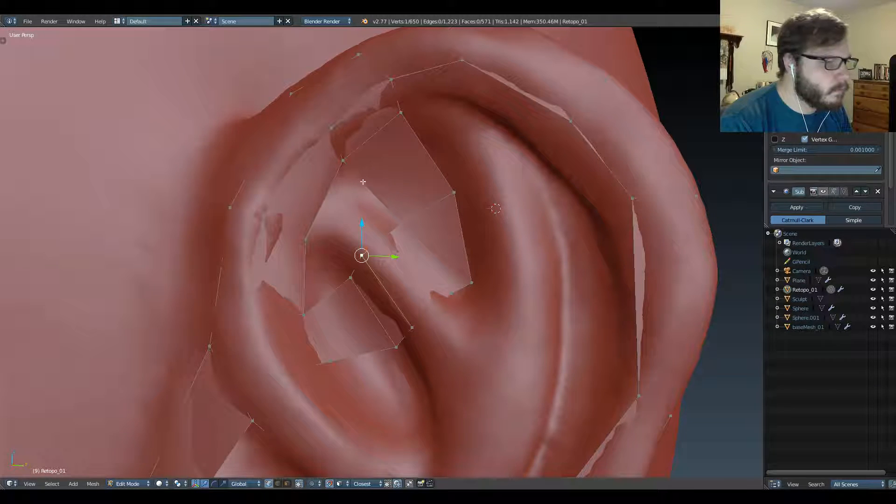
Turn the viewport display of the Subdivision Surface modifier back on.
scroll(363, 181, "down", 6)
scroll(366, 226, "up", 4)
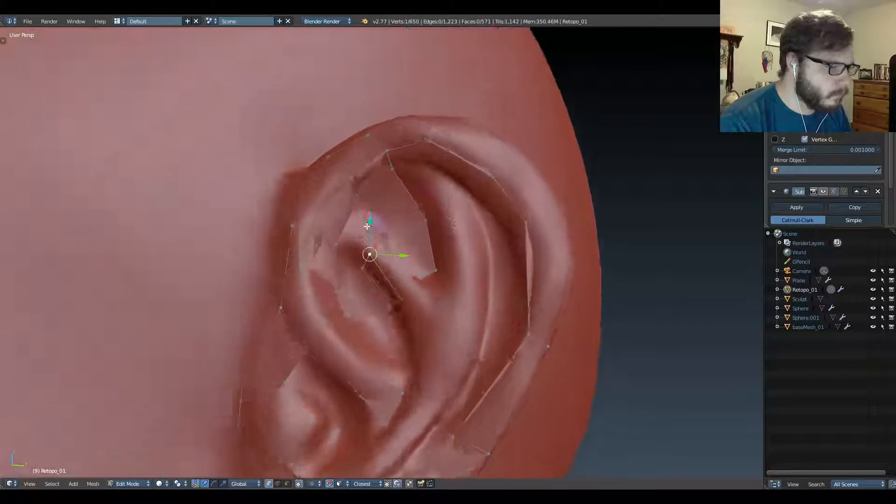
scroll(367, 226, "up", 3)
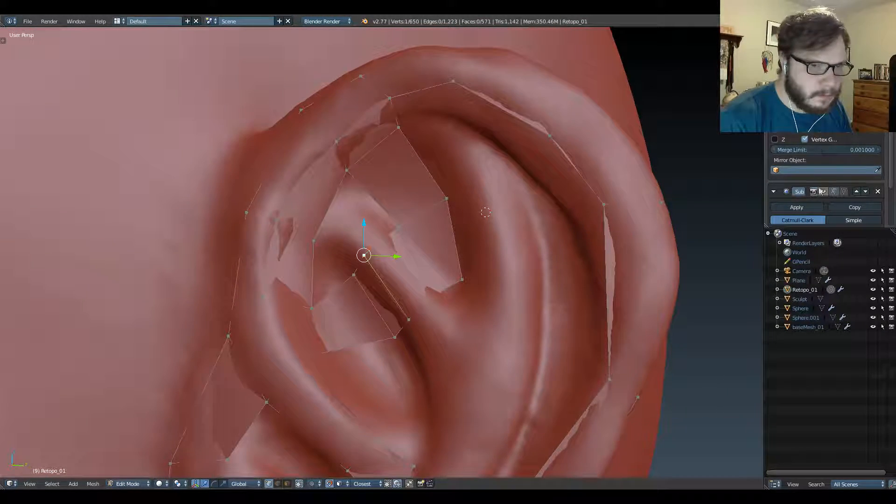
left_click(822, 192)
Move the inner corner vertex below the upper-front helix down toward the antihelix ridge and check it from the side.
middle_click_drag(358, 221, 361, 200)
key("g")
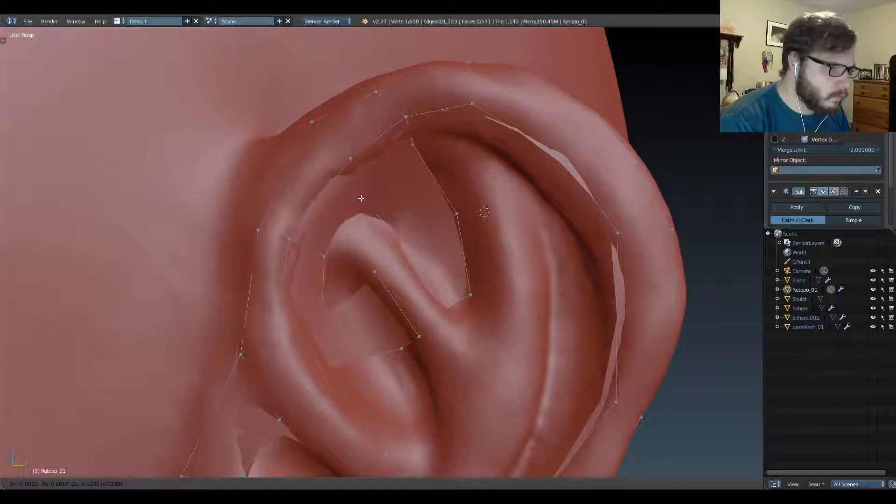
left_click(362, 196)
key("KP_3")
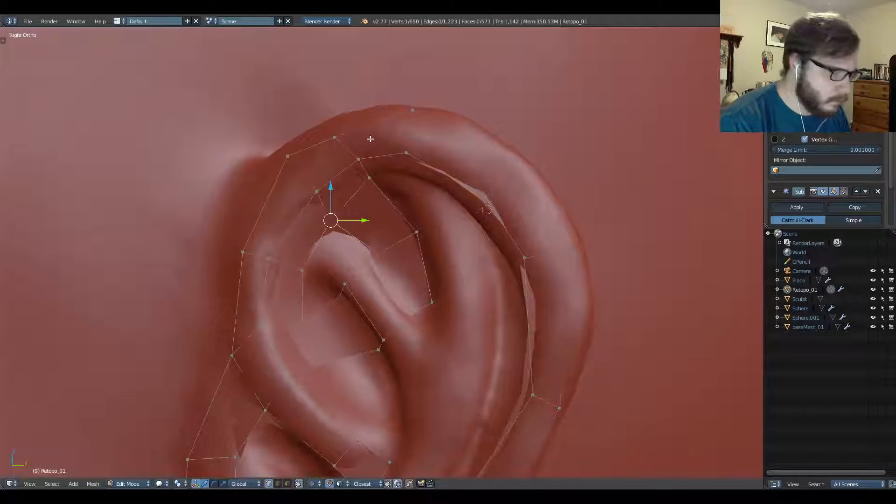
Move the inner corner vertex below the upper-front helix slightly up over the top of the antihelix ridge.
middle_click_drag(370, 139, 392, 85, "shift")
scroll(340, 172, "up", 2)
middle_click_drag(344, 183, 347, 230, "shift")
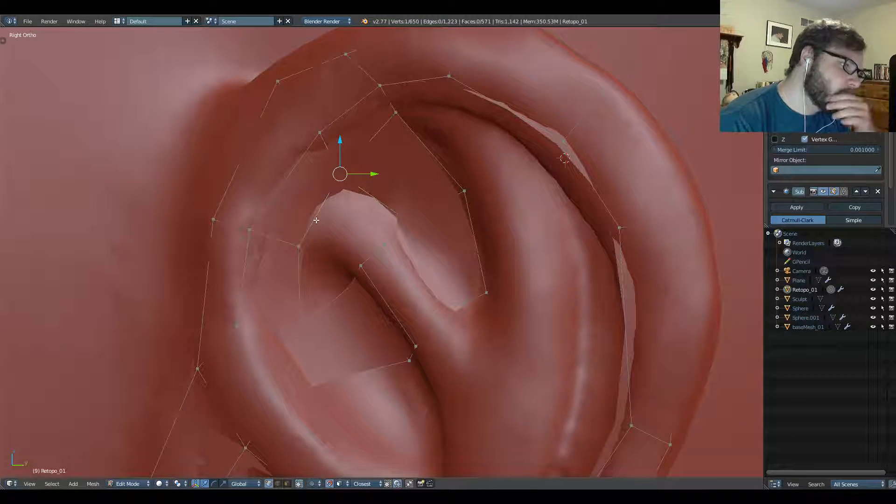
key("g")
left_click(338, 170)
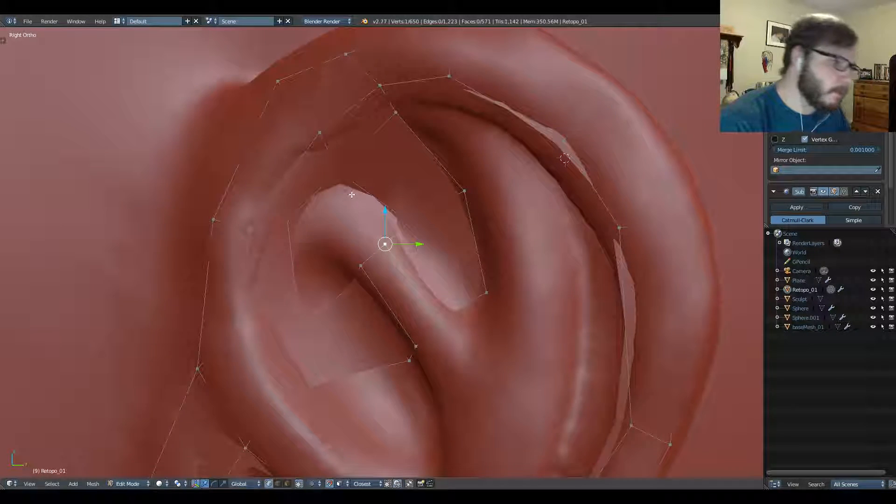
Turn on the Subdivision Surface modifier's edit-cage adjustment to check the inner ear, and turn off its viewport display.
mouse_move(352, 195)
middle_mouse_down()
mouse_move(330, 200)
mouse_move(368, 210)
mouse_move(358, 175)
middle_mouse_up()
left_click(845, 192)
middle_click_drag(336, 261, 336, 255)
key("KP_5")
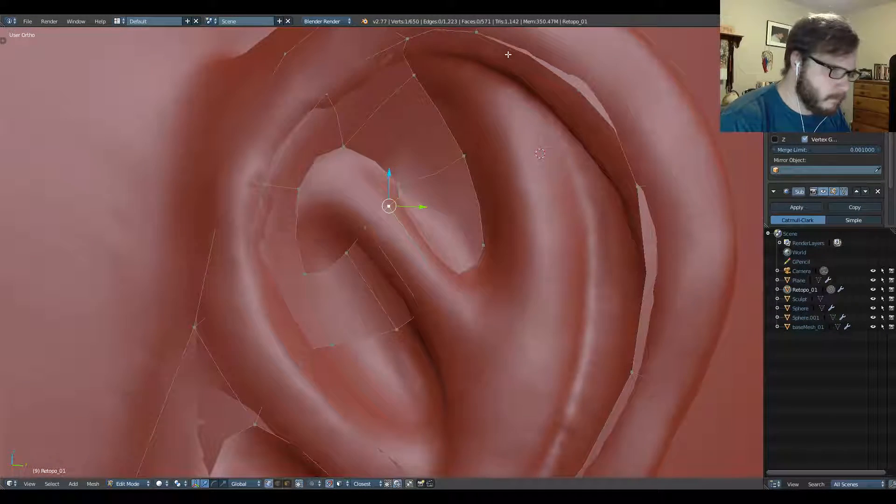
mouse_move(412, 207)
middle_mouse_down("shift")
mouse_move(413, 226)
mouse_move(411, 199)
middle_mouse_up("shift")
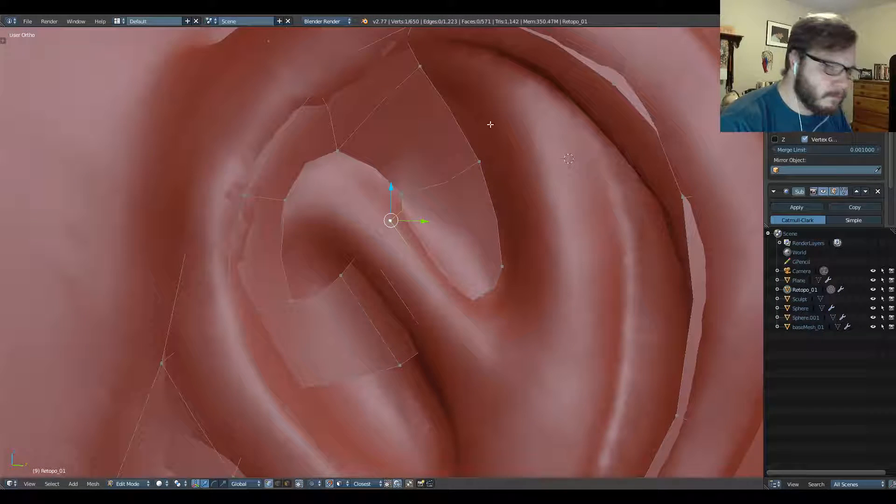
left_click(824, 191)
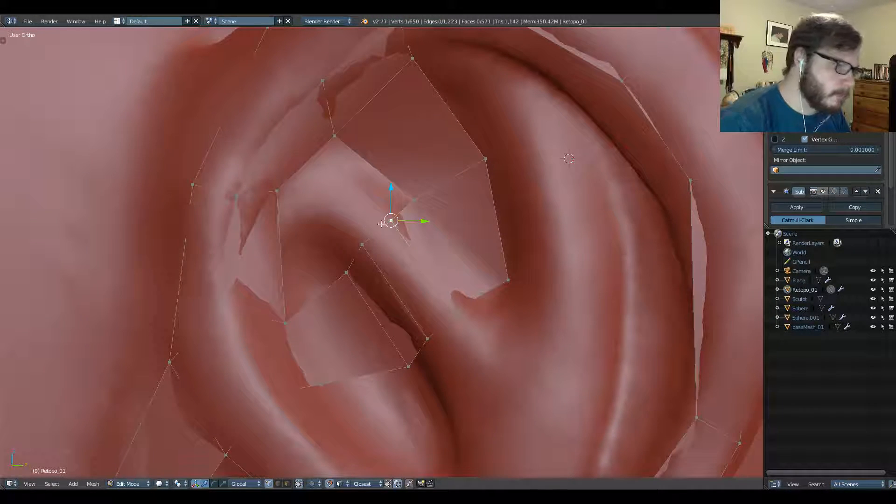
Insert two edge loops across the upper-front helix strip, one near each end of its long inner face.
mouse_move(382, 224)
middle_mouse_down()
mouse_move(374, 216)
mouse_move(385, 226)
middle_mouse_up()
key("ctrl+r")
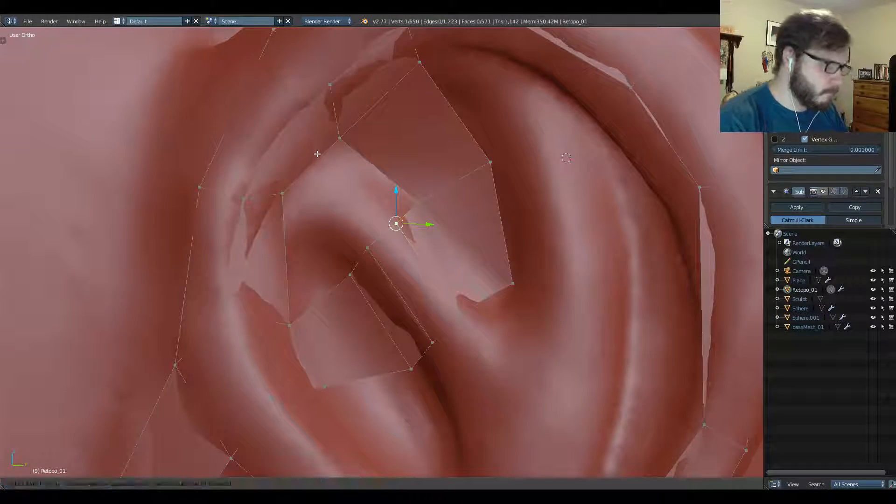
left_click(321, 159)
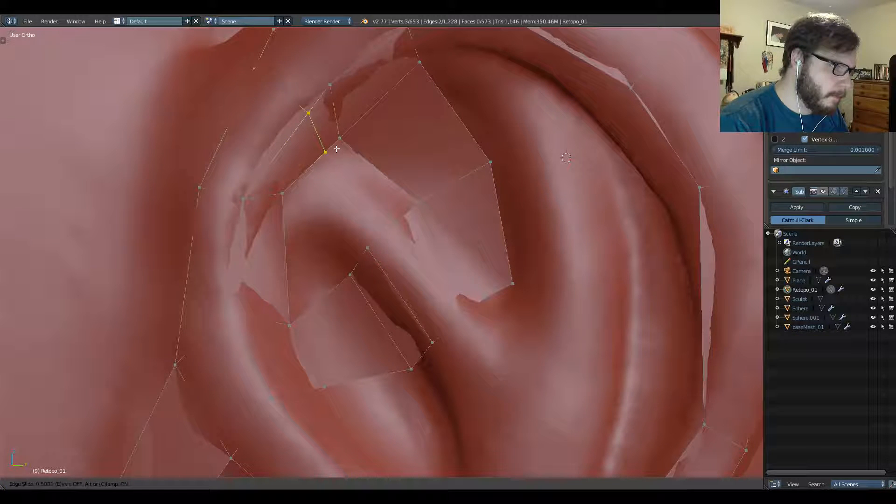
left_click(333, 148)
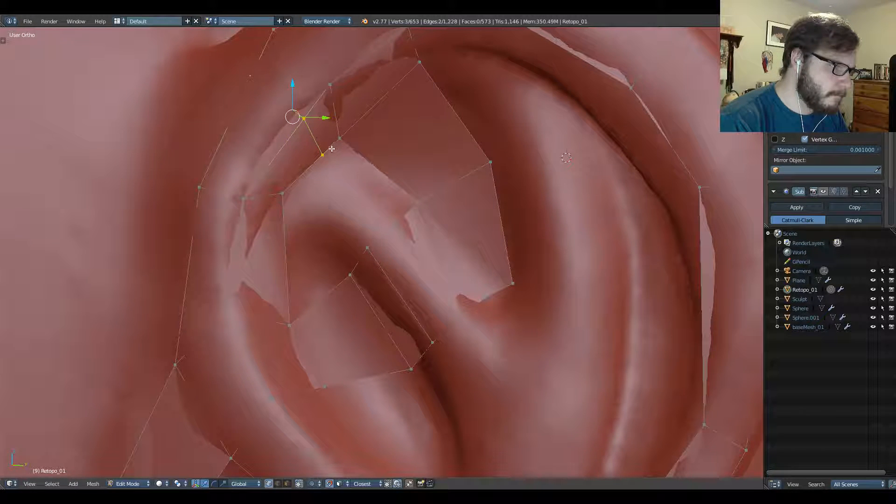
key("ctrl+r")
left_click(305, 163)
left_click(308, 168)
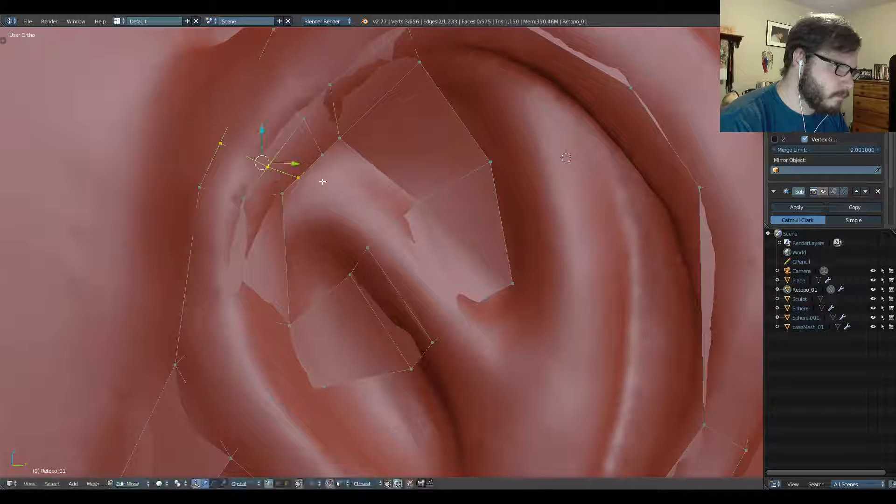
Fill two faces across the antihelix ridge, joining its edge vertices to the newly split inner helix edge.
right_click(367, 247)
right_click(313, 164, "shift")
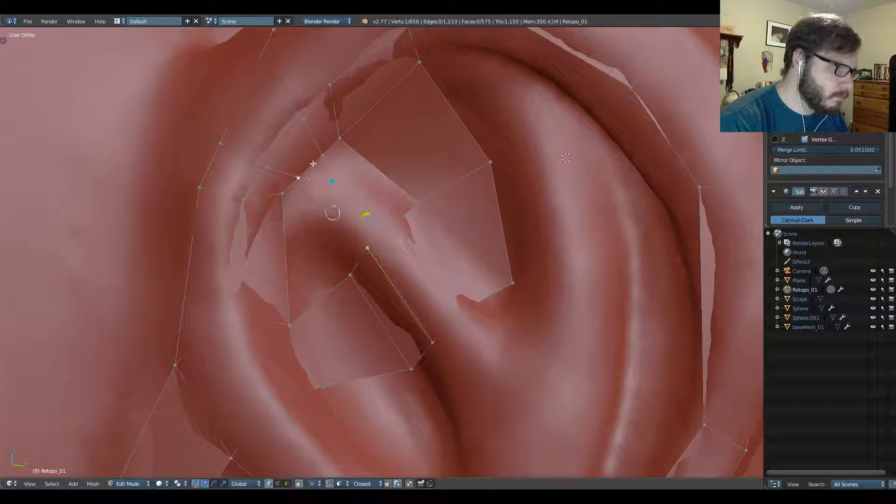
key("f")
right_click(390, 218)
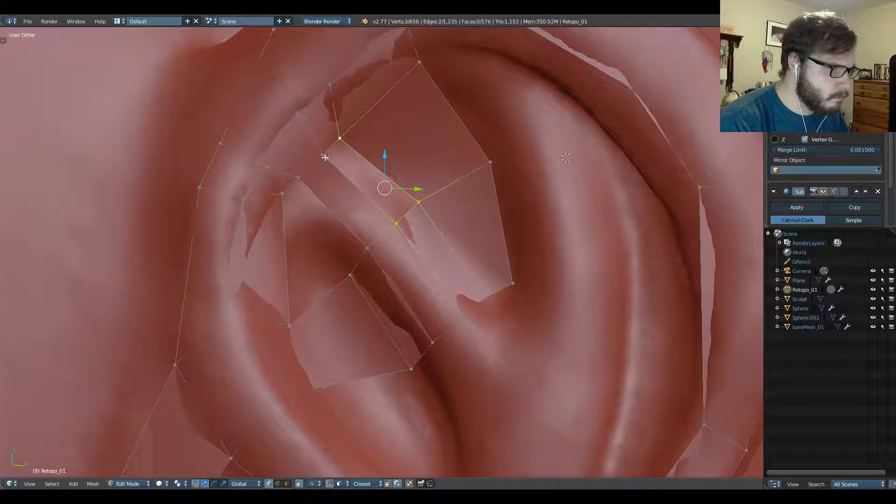
key("f")
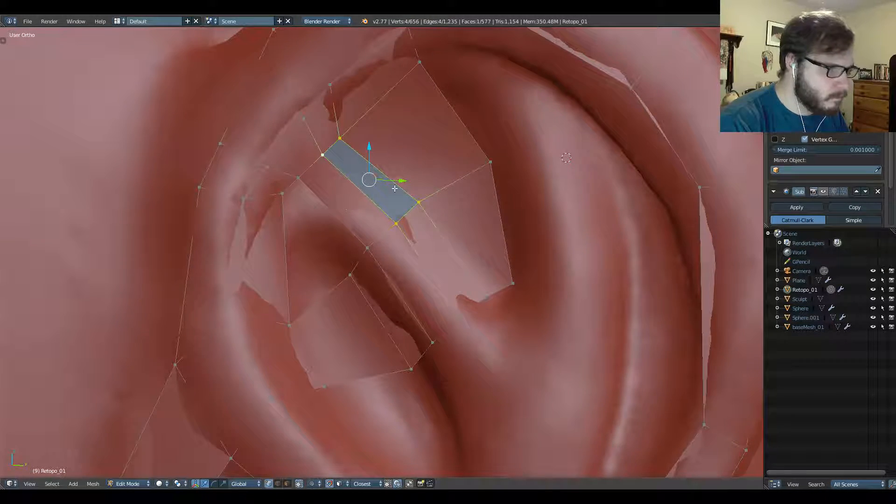
Move the edge crossing the upper-front helix up along the rim to even out the spacing.
mouse_move(395, 188)
middle_mouse_down()
mouse_move(334, 110)
mouse_move(348, 186)
middle_mouse_up()
scroll(348, 186, "down", 4)
middle_click_drag(334, 154, 328, 208, "shift")
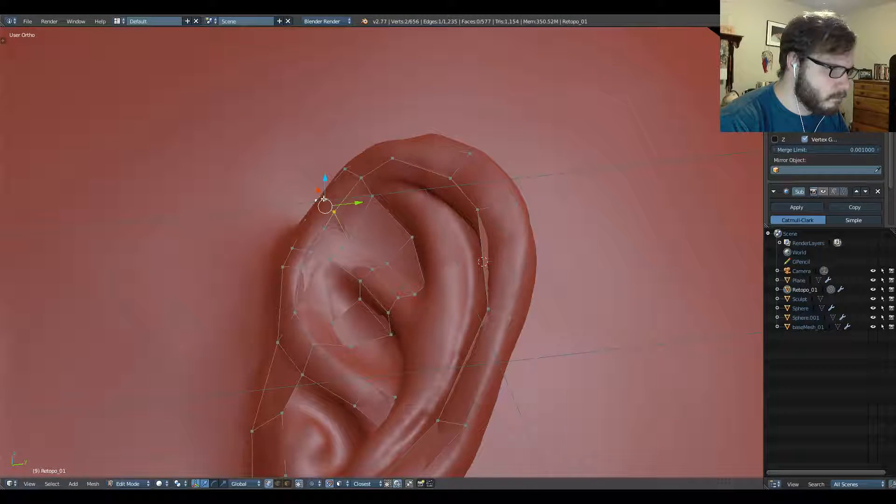
key("g")
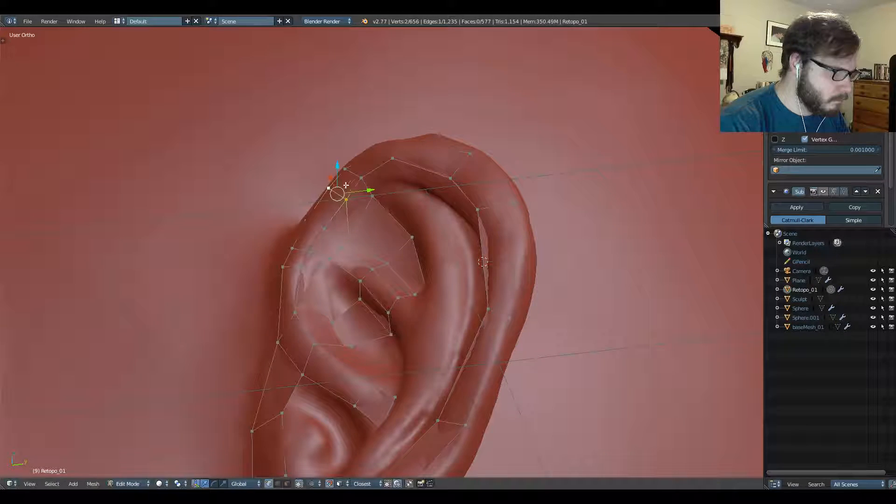
middle_click_drag(345, 185, 366, 222)
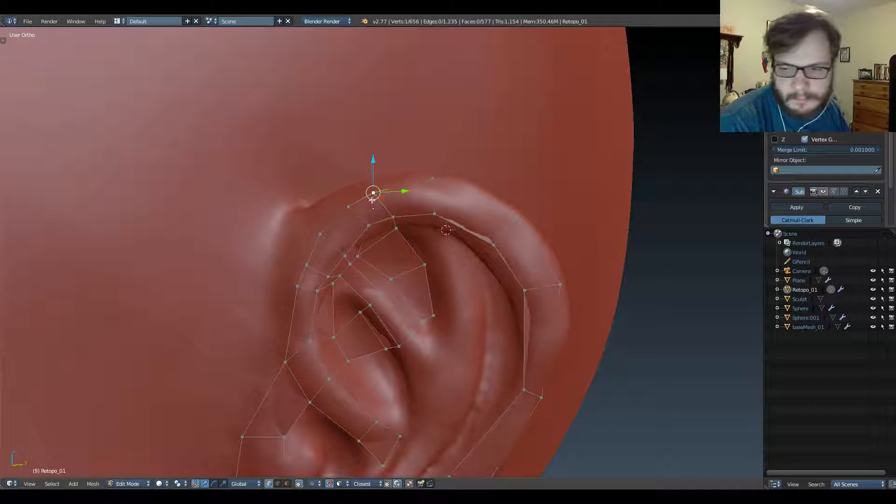
middle_click_drag(372, 200, 353, 170)
Insert a centred edge loop across the front helix strip beside the inner hollow, and adjust its position on the sculpt.
middle_click_drag(358, 237, 382, 248, "shift")
scroll(369, 202, "up", 3)
key("ctrl+r")
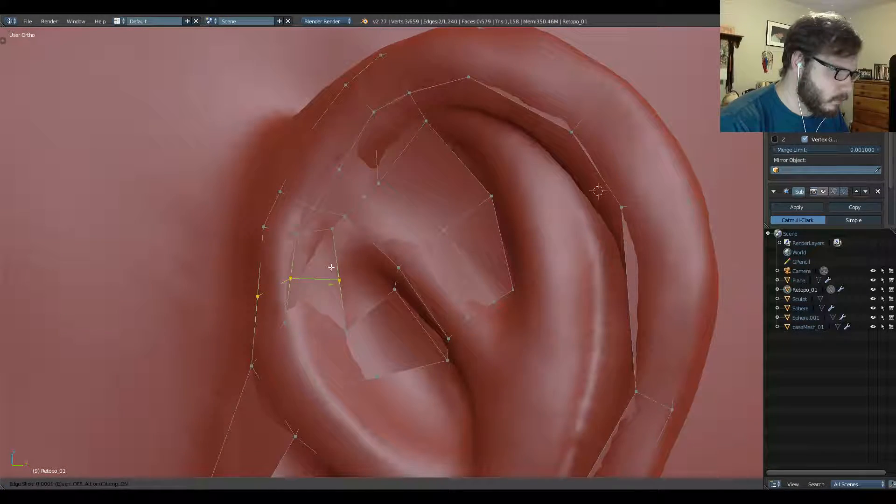
left_click(333, 267)
right_click(333, 267)
middle_click_drag(333, 267, 370, 213)
key("g")
left_click(341, 270)
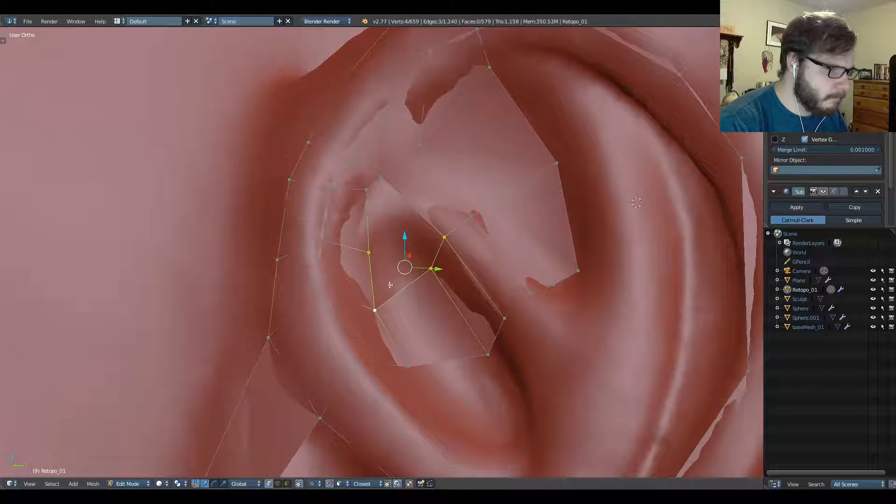
Fill two faces in the upper inner hollow, joining the new helix loop to the antihelix ridge.
key("f")
right_click(370, 186)
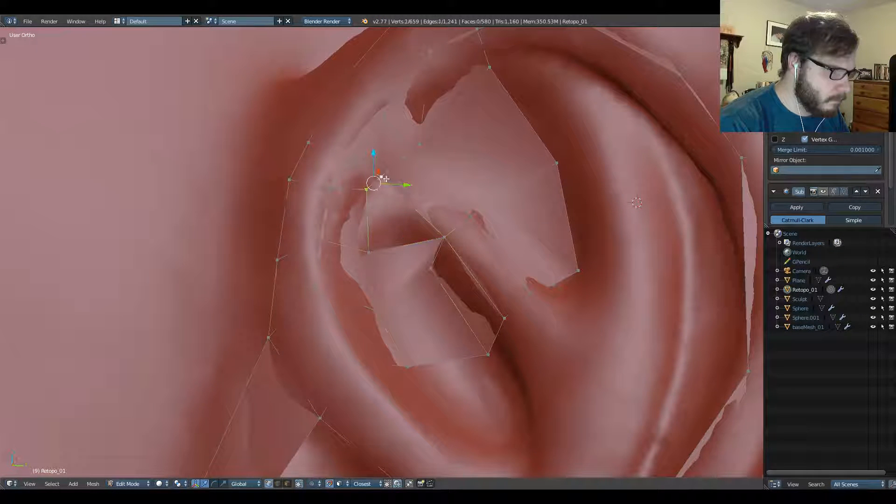
right_click(440, 235, "shift")
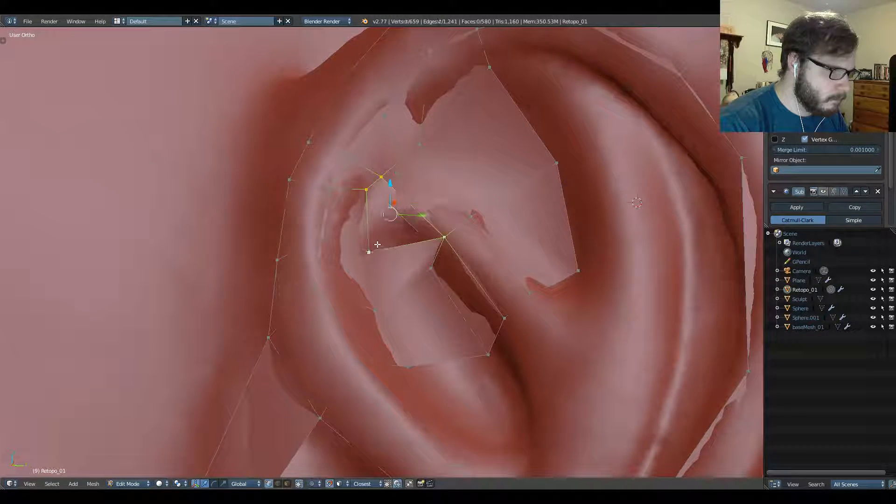
key("f")
Switch to Object Mode, isolate the mesh in local view and turn on the Subdivision Surface modifier's viewport display.
key("Tab")
left_click(365, 261)
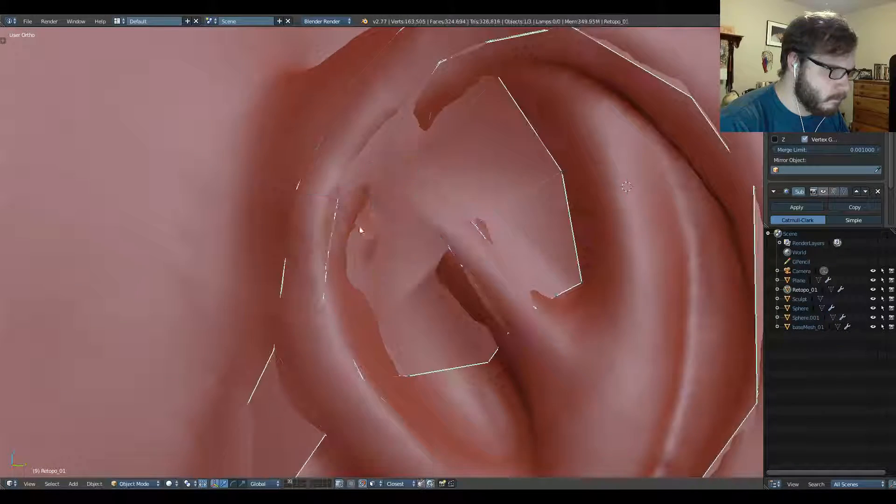
scroll(369, 263, "down", 2)
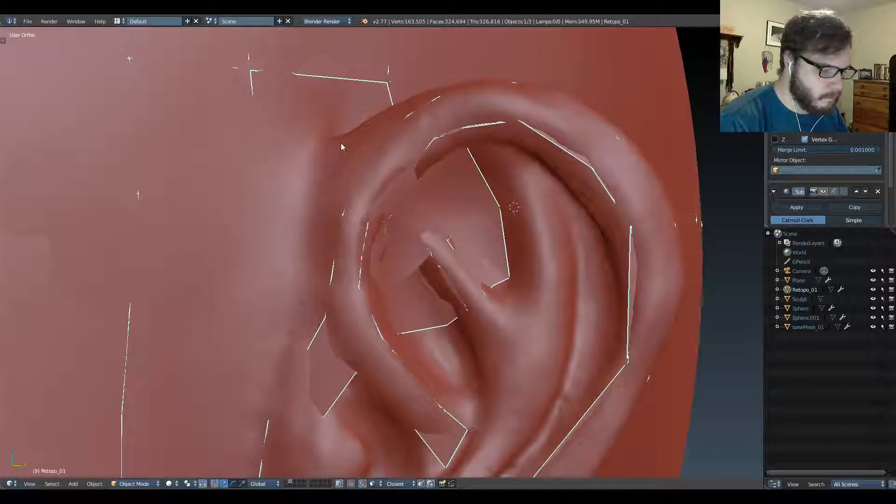
key("KP_Divide")
scroll(498, 135, "up", 6)
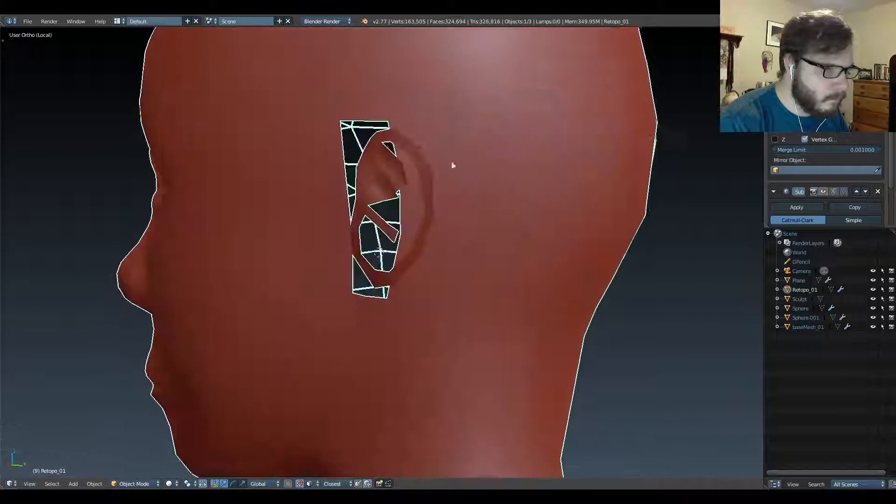
scroll(430, 175, "up", 1)
left_click(823, 191)
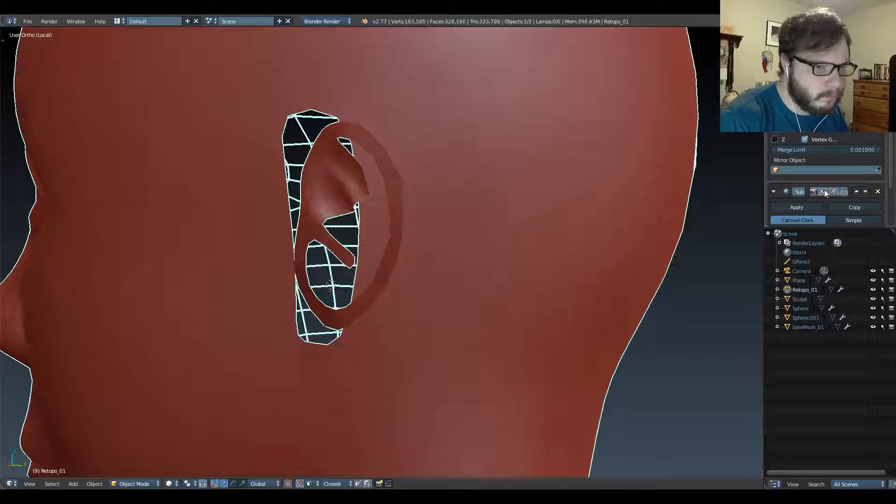
Inspect the smoothed ear topology from several angles, return to Edit Mode and leave local view.
middle_click_drag(505, 217, 322, 227)
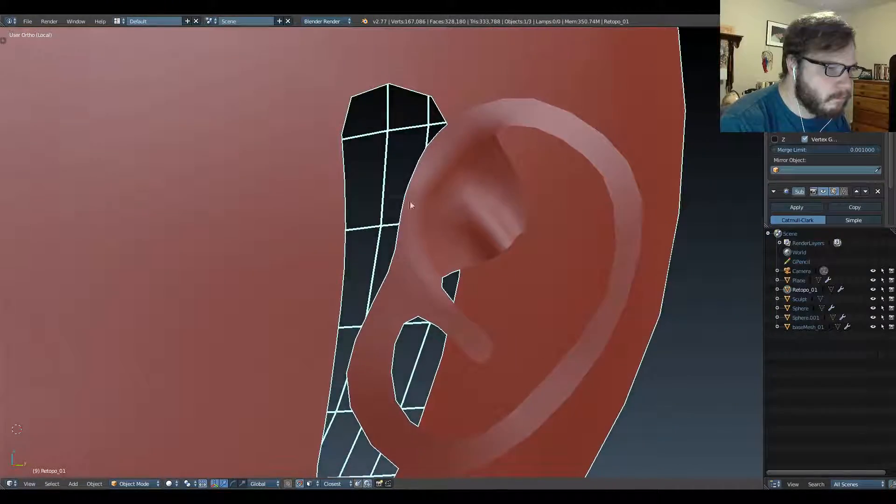
middle_click_drag(411, 203, 413, 240, "ctrl")
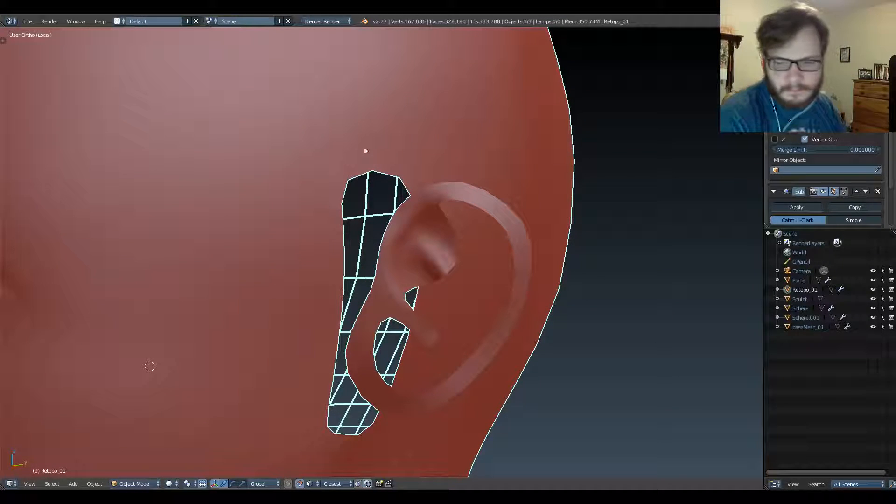
key("Tab")
left_click(508, 179)
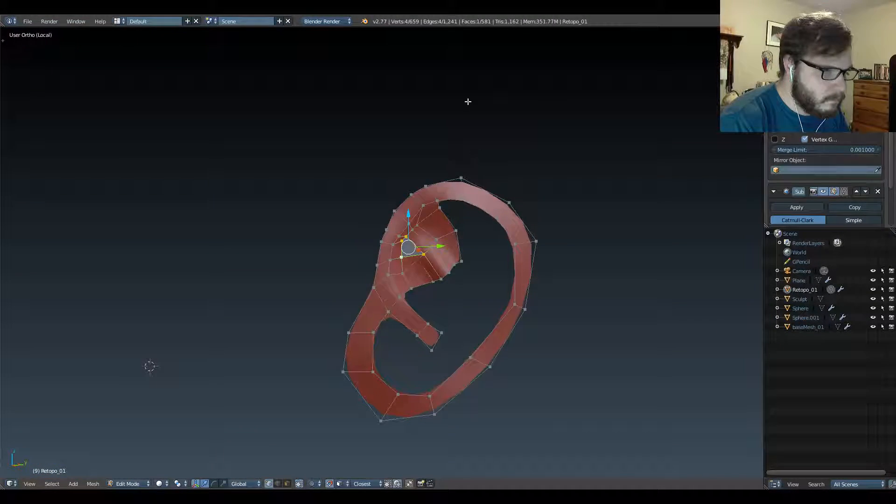
key("KP_Divide")
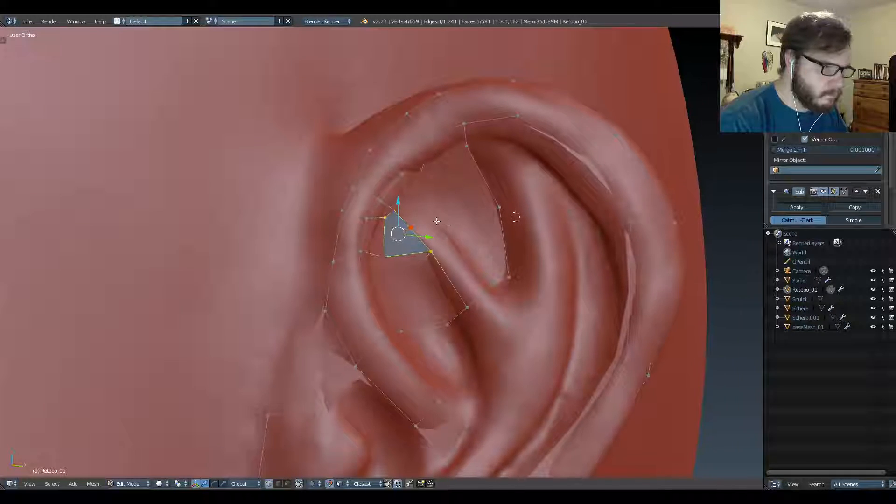
In face selection, select the faces filling the hollow between the front helix and the antihelix ridge and delete them.
scroll(432, 214, "up", 1)
middle_click_drag(432, 215, 416, 196, "shift")
key("ctrl+Tab")
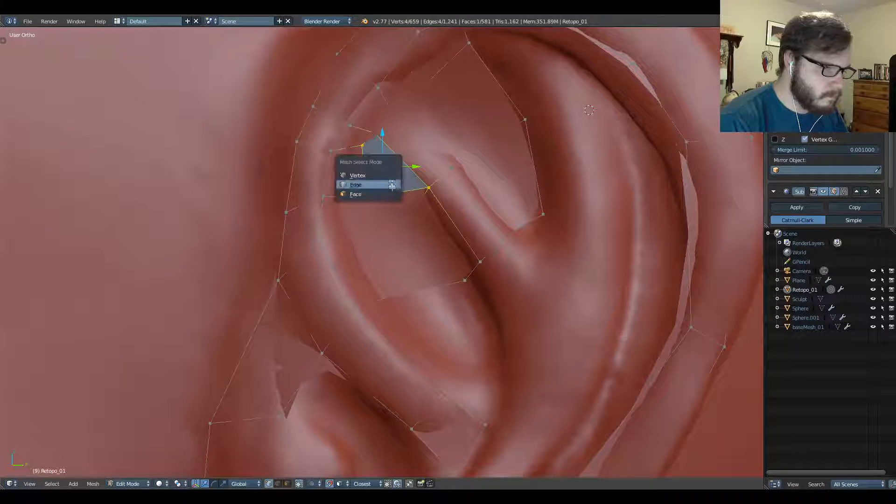
left_click(392, 195)
key("a")
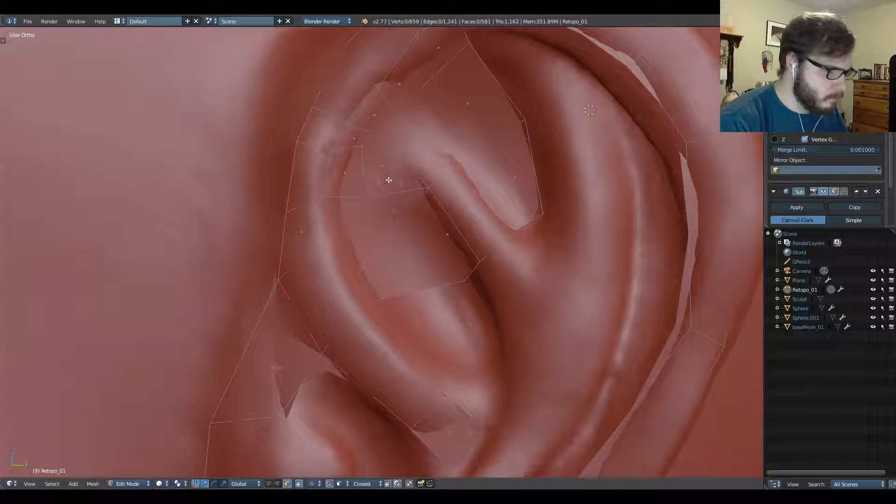
key("c")
mouse_move(377, 171)
left_mouse_down()
mouse_move(362, 145)
mouse_move(384, 234)
mouse_move(427, 240)
left_mouse_up()
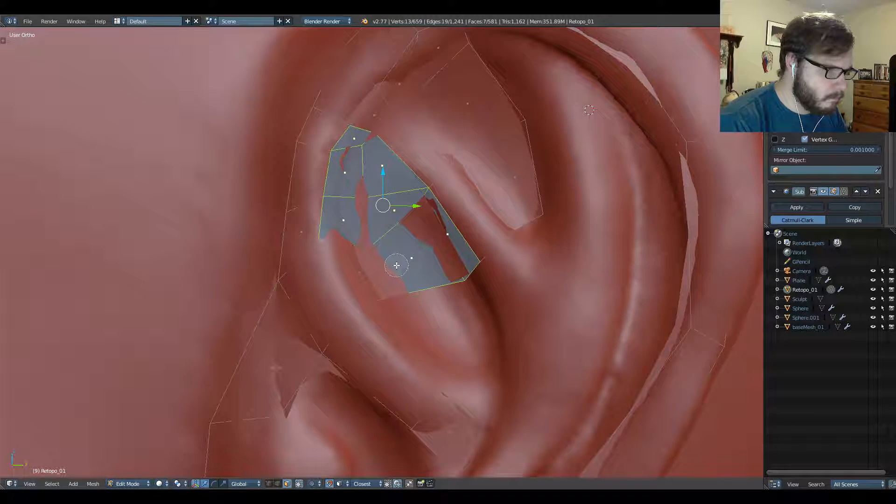
key("x")
left_click(397, 239)
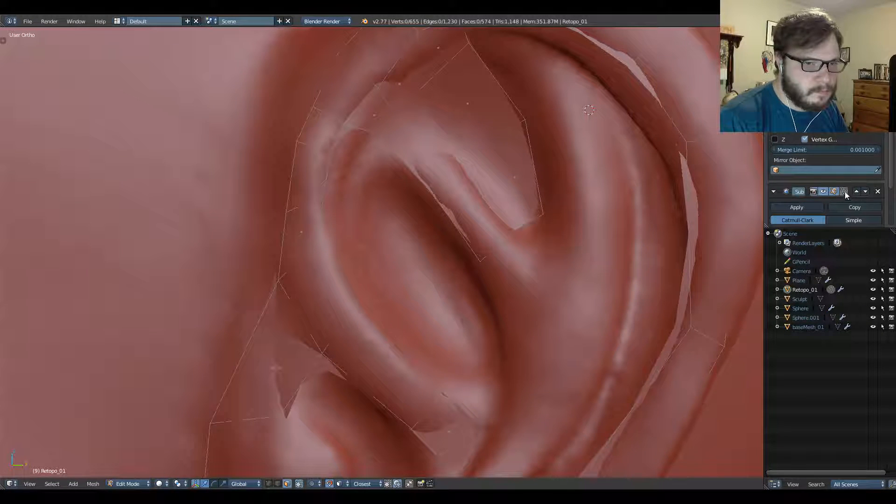
Compare the mesh with the Subdivision Surface display off and on, and return to vertex selection.
left_click(823, 191)
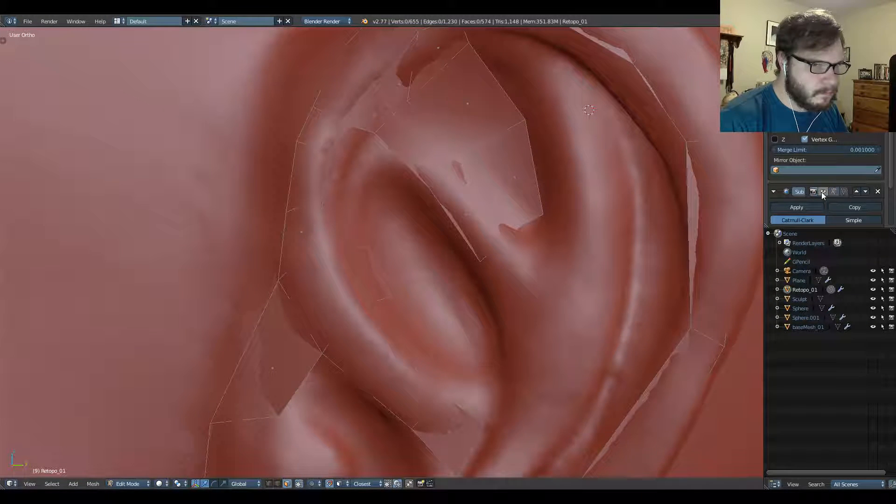
left_click(822, 192)
key("ctrl+Tab")
left_click(405, 191)
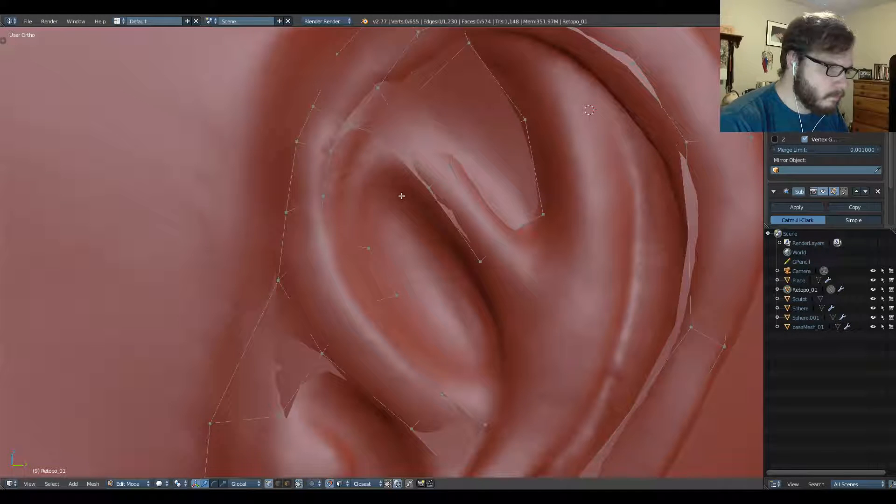
Enable X-Ray display for the Retopo_01 object.
left_click(827, 33)
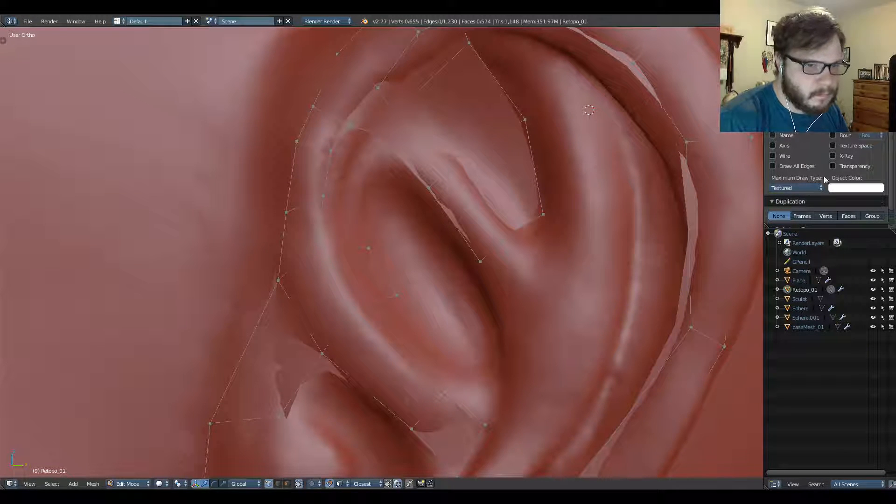
middle_click_drag(826, 180, 825, 162)
left_click(833, 149)
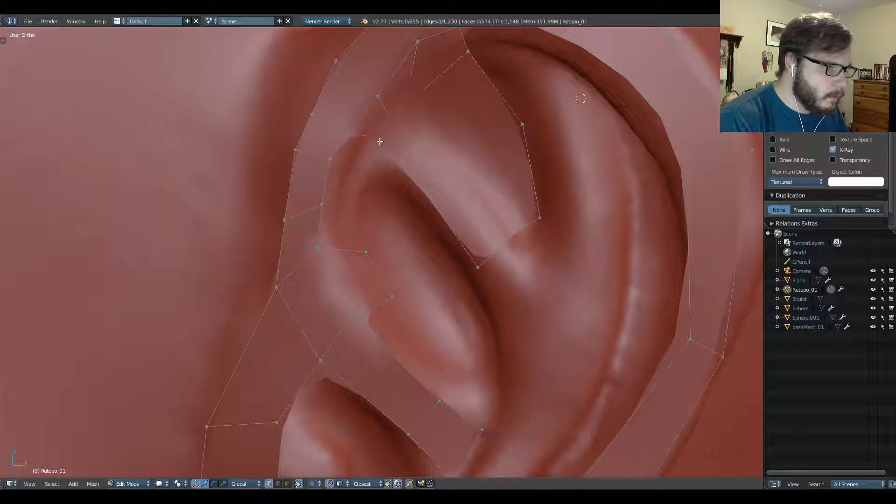
Extrude vertices down the inner side of the front helix and fill faces between them and the existing helix strip.
right_click_drag(376, 139, 372, 151)
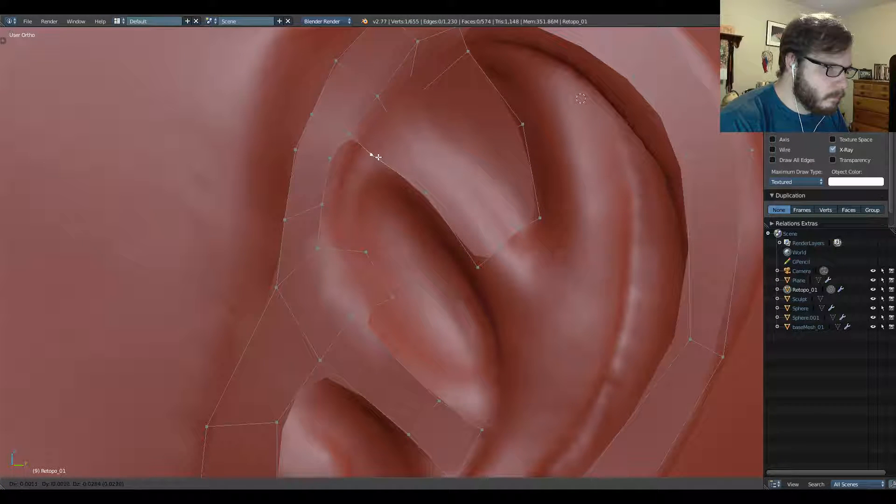
left_click(378, 158)
key("e")
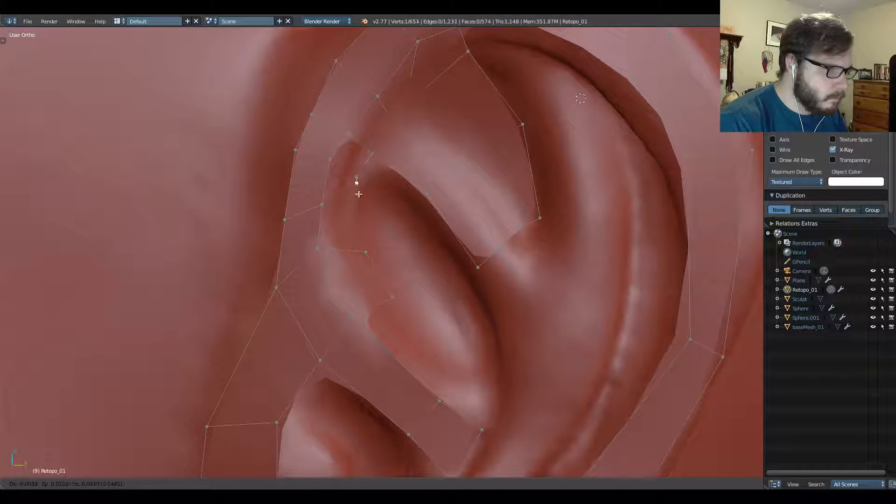
left_click(354, 220)
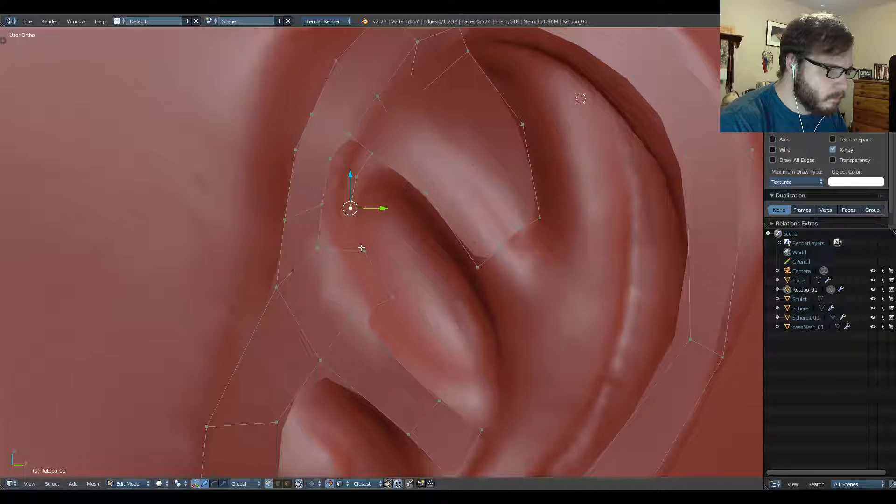
key("f")
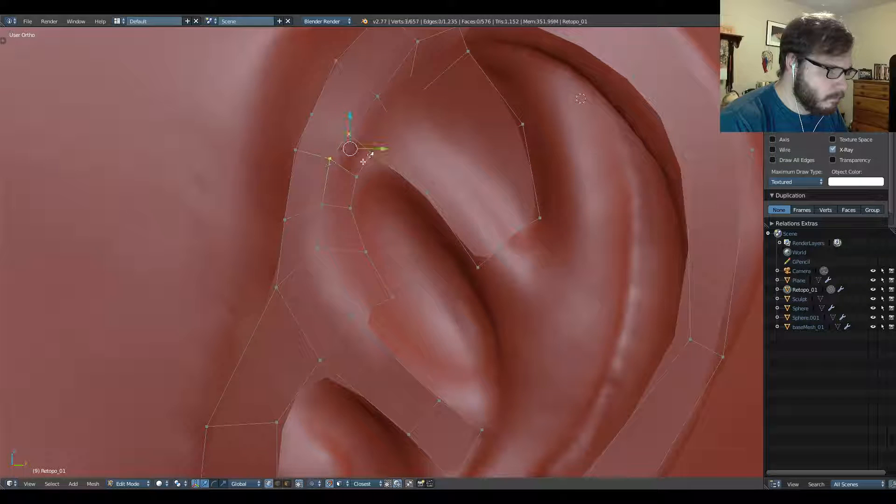
middle_click_drag(370, 202, 368, 200)
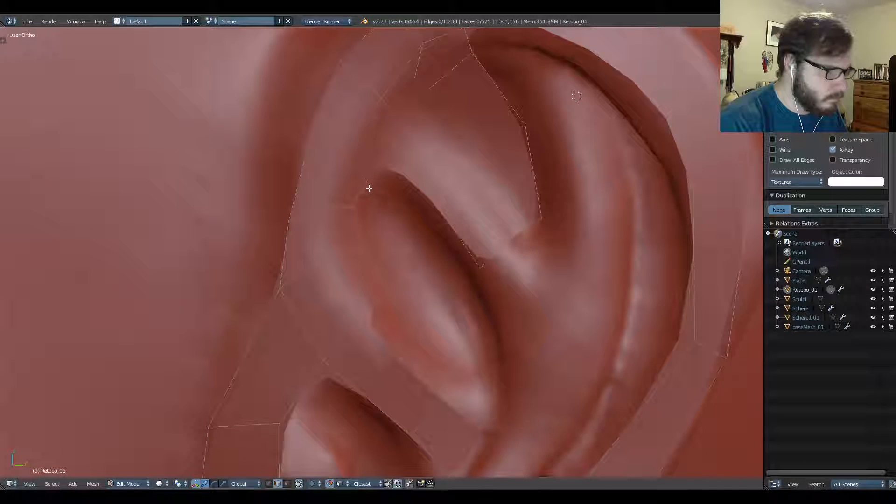
Fill the upper hollow between the front helix edge and the antihelix edge, and extrude an edge over the lower hollow.
mouse_move(369, 188)
middle_mouse_down()
mouse_move(330, 168)
mouse_move(349, 176)
mouse_move(339, 138)
mouse_move(314, 166)
mouse_move(326, 168)
mouse_move(347, 139)
mouse_move(320, 124)
mouse_move(334, 184)
middle_mouse_up()
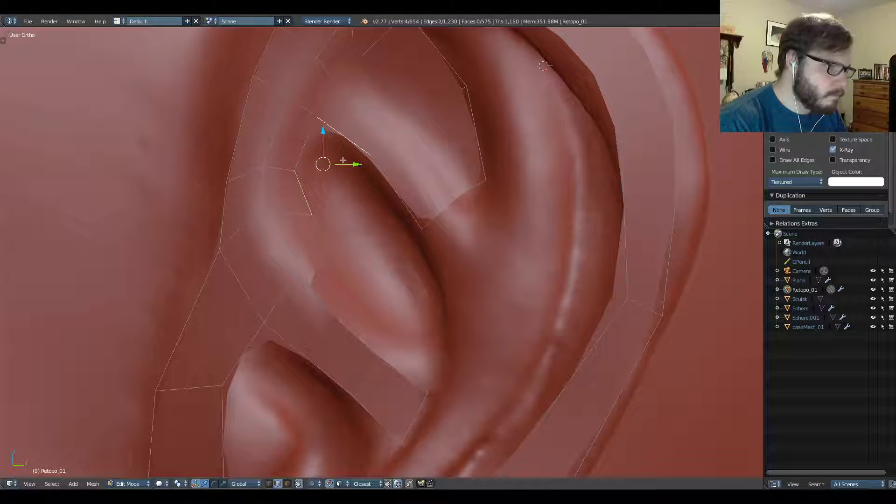
mouse_move(358, 168)
middle_mouse_down()
mouse_move(338, 213)
mouse_move(357, 200)
mouse_move(350, 219)
mouse_move(381, 224)
mouse_move(380, 212)
mouse_move(318, 222)
mouse_move(366, 332)
mouse_move(345, 344)
middle_mouse_up()
key("f")
right_click(355, 359)
key("e")
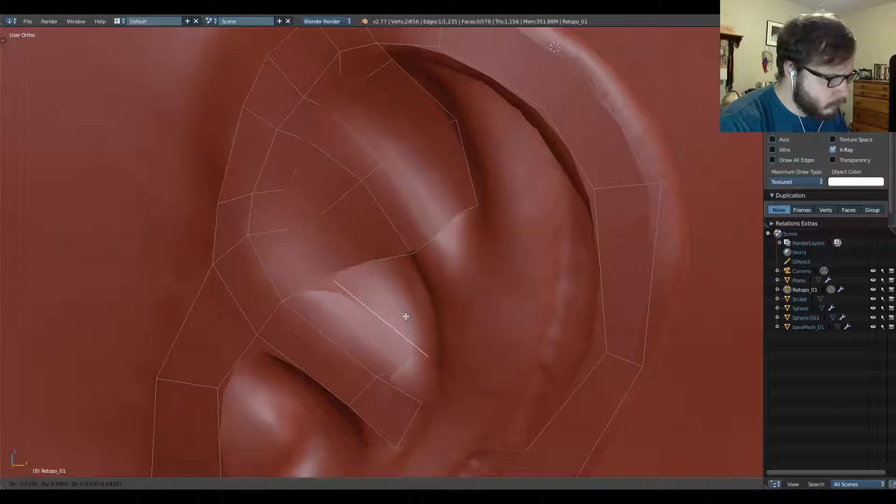
left_click(408, 313)
Merge the extruded edge's two vertices at the last one and place the merged vertex at the hollow's lower end.
key("ctrl+Tab")
left_click(392, 301)
middle_click_drag(392, 302, 349, 249)
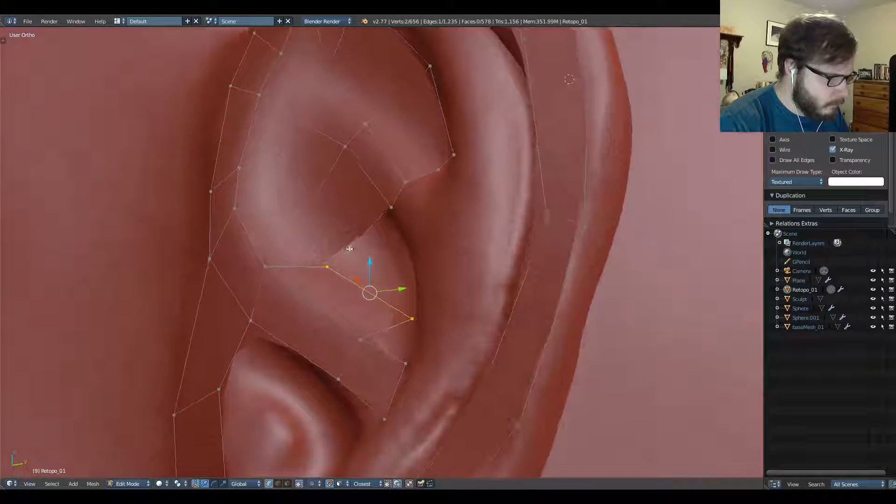
key("alt+m")
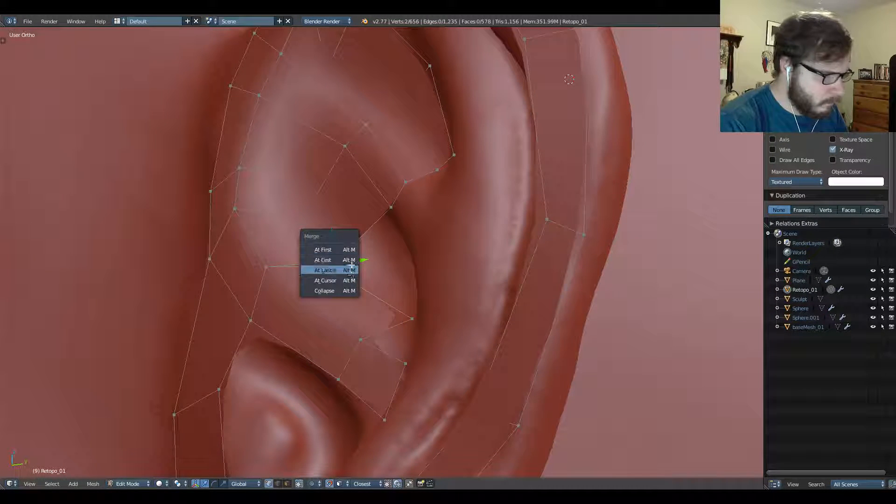
left_click(349, 267)
key("g")
left_click(389, 313)
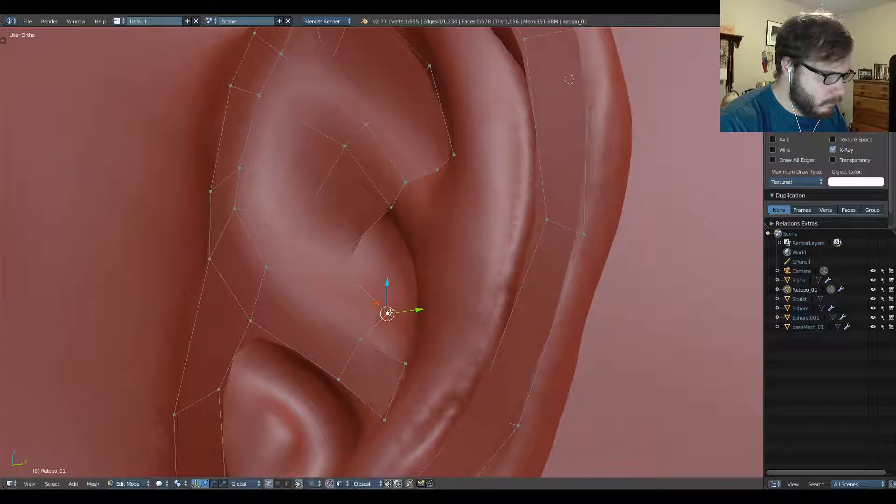
Cut an edge loop from the outer front helix through the faces of the upper hollow and shift it upward.
key("ctrl+r")
left_click(343, 166)
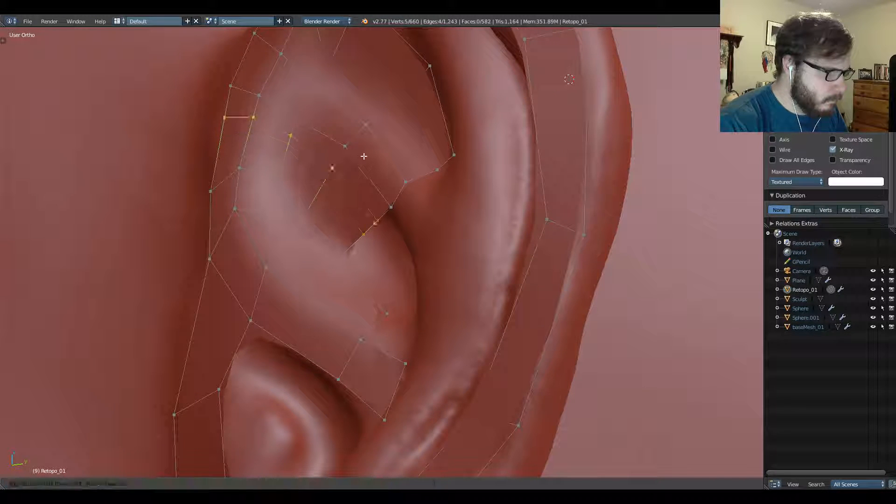
left_click(361, 162)
middle_click_drag(360, 164, 382, 182)
key("g")
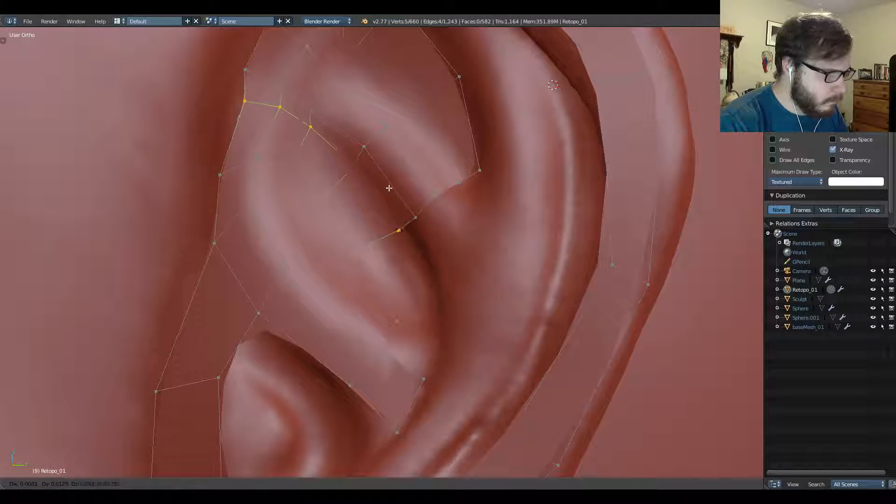
left_click(386, 182)
Reposition the new loop's vertices beside the antihelix ridge, at the hollow's upper end and on the outer front helix.
right_click(389, 235)
key("g")
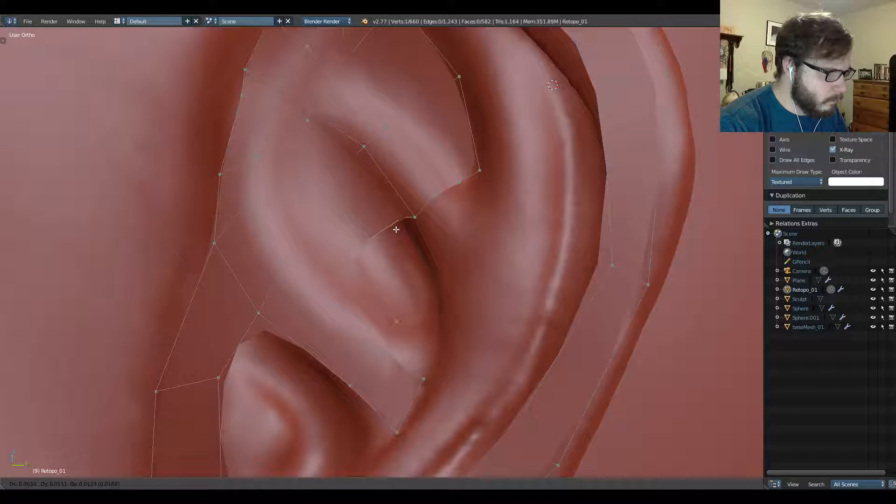
left_click(396, 233)
key("g")
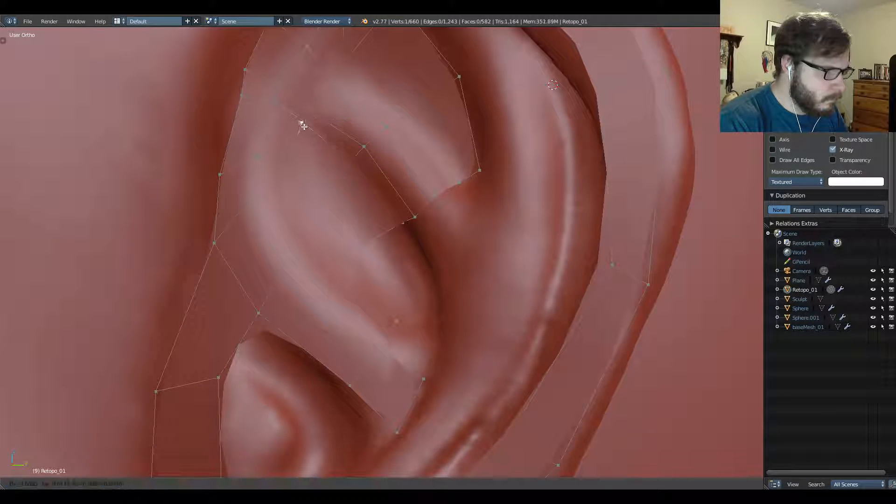
left_click(302, 124)
middle_click_drag(263, 116, 289, 140)
key("g")
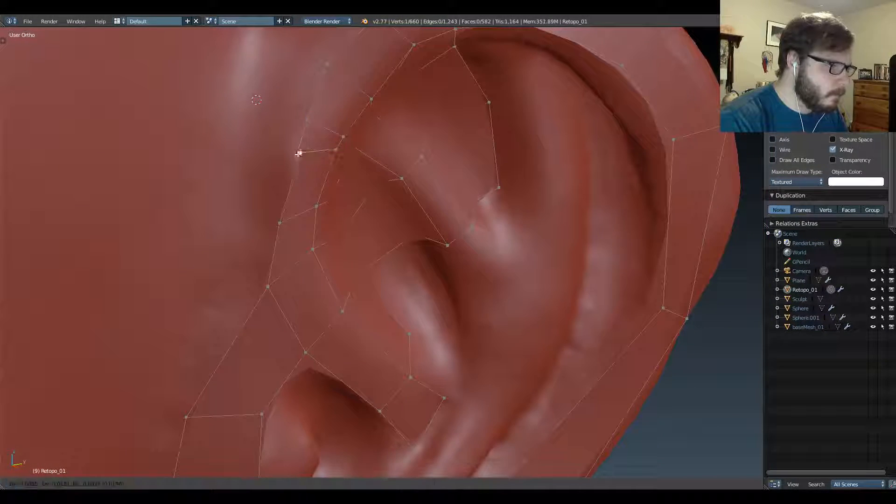
left_click(285, 163)
Refine the outer front helix vertex and the neighbouring inner vertices so the loop follows the sculpted rim.
scroll(280, 140, "down", 8)
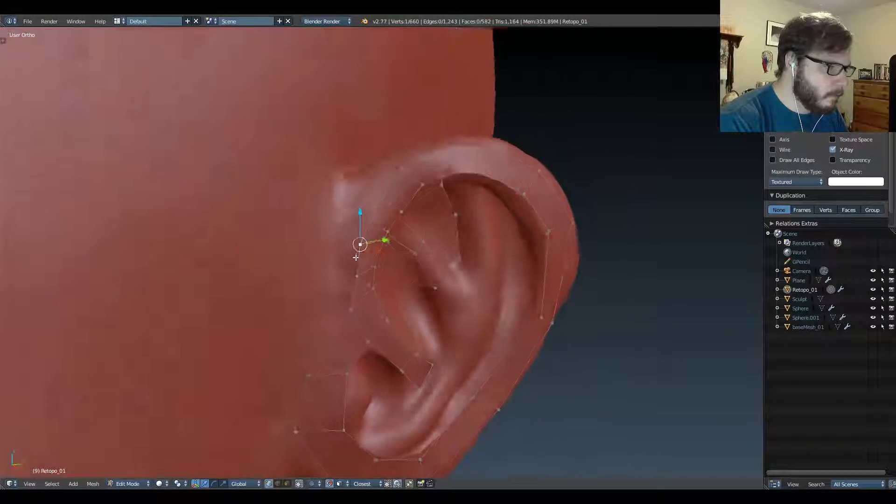
middle_click_drag(355, 257, 347, 243)
key("g")
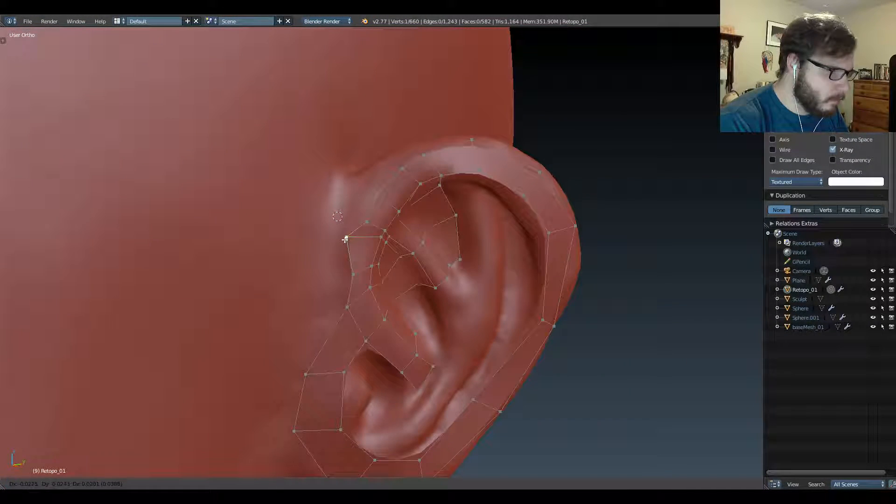
left_click(350, 246)
scroll(336, 224, "up", 4)
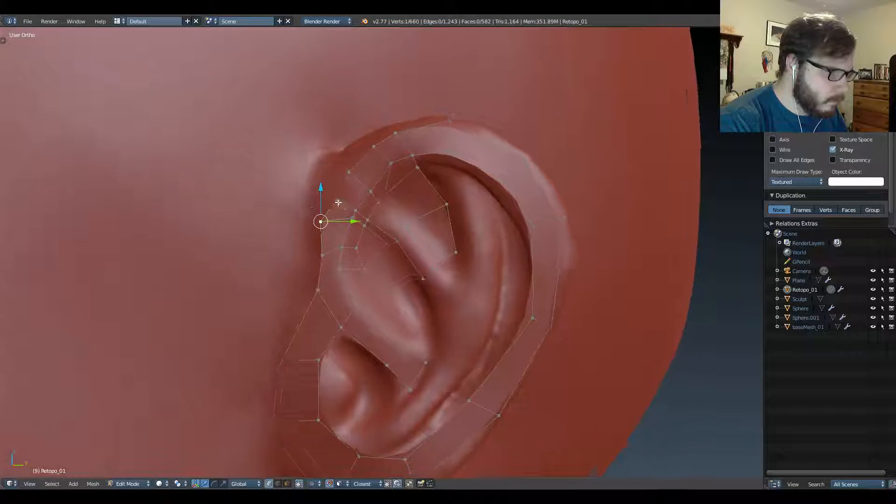
right_click(344, 209)
key("g")
left_click(344, 222)
right_click(360, 222)
key("g")
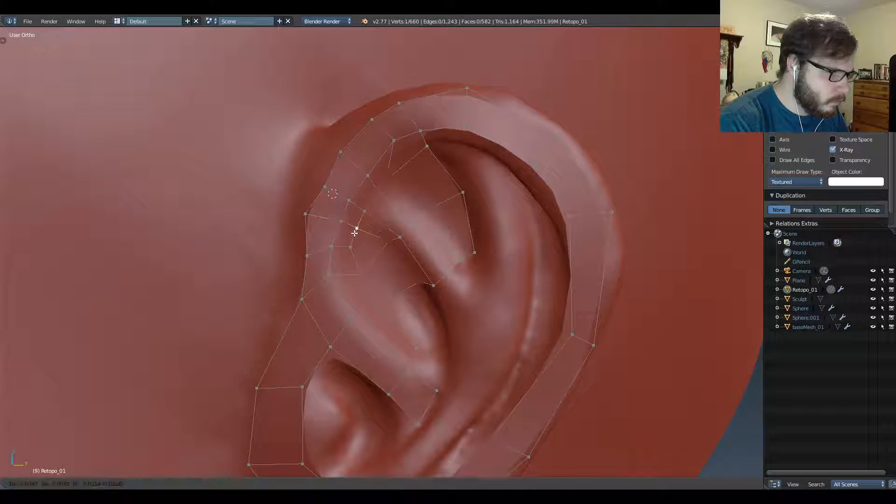
Reposition the earlobe's outer and inner vertices to follow the sculpted lobe more closely.
scroll(356, 232, "down", 5)
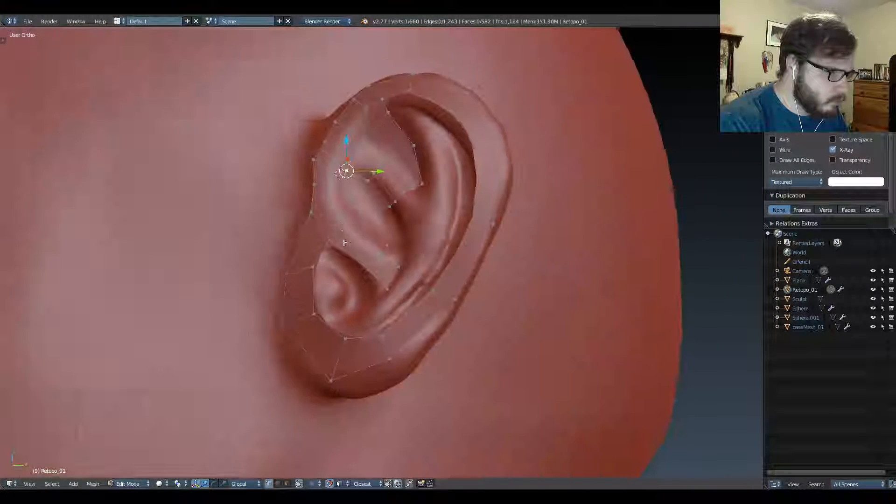
middle_click_drag(339, 232, 360, 300)
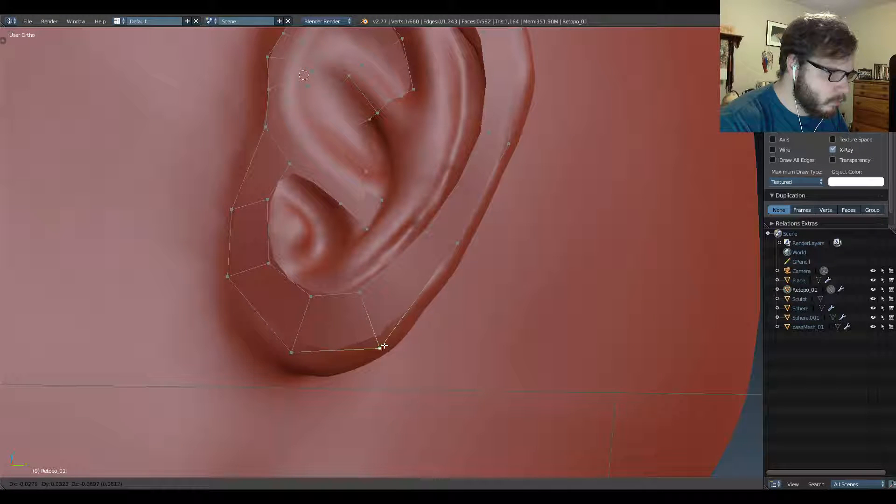
middle_click_drag(310, 325, 319, 338)
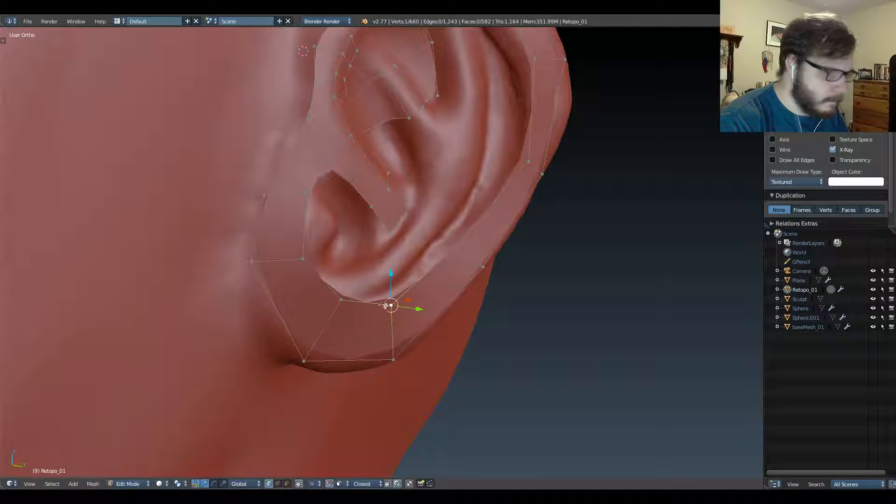
middle_click_drag(349, 269, 344, 266)
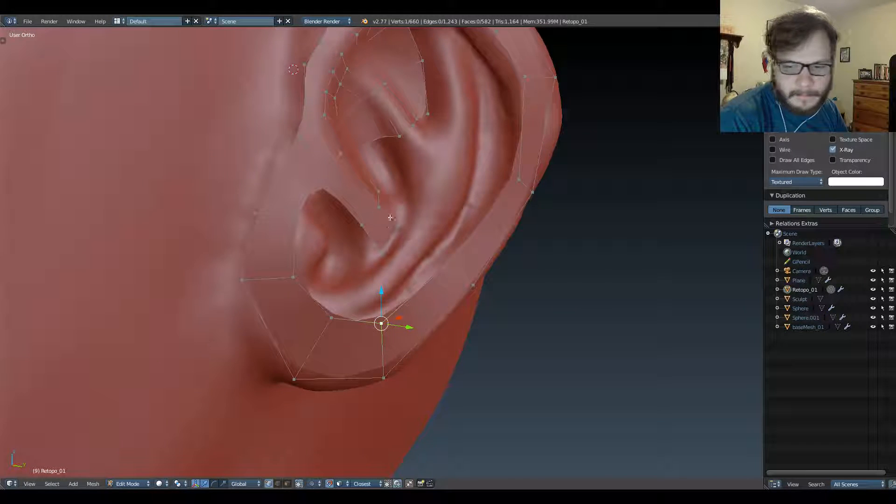
middle_click_drag(390, 217, 369, 218)
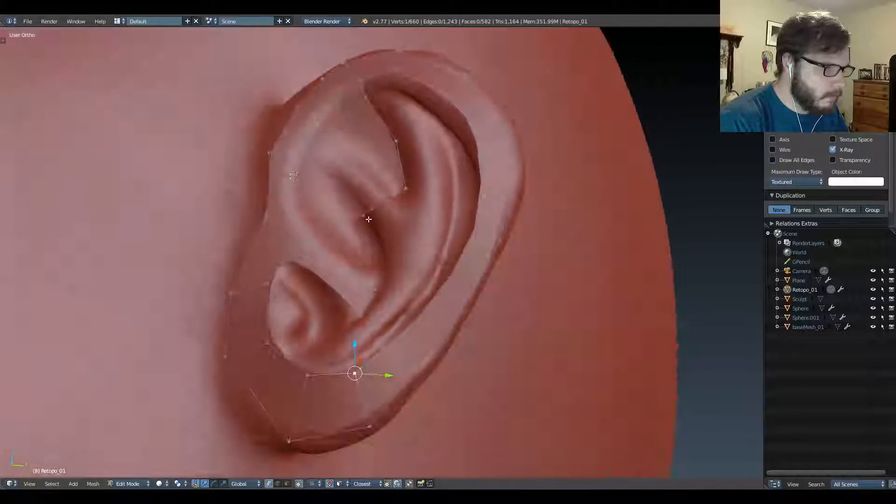
Adjust the vertices along the antihelix side of the upper hollow and select the two faces inside the hollow.
scroll(364, 198, "up", 2)
middle_click_drag(358, 168, 361, 187)
key("ctrl+Tab")
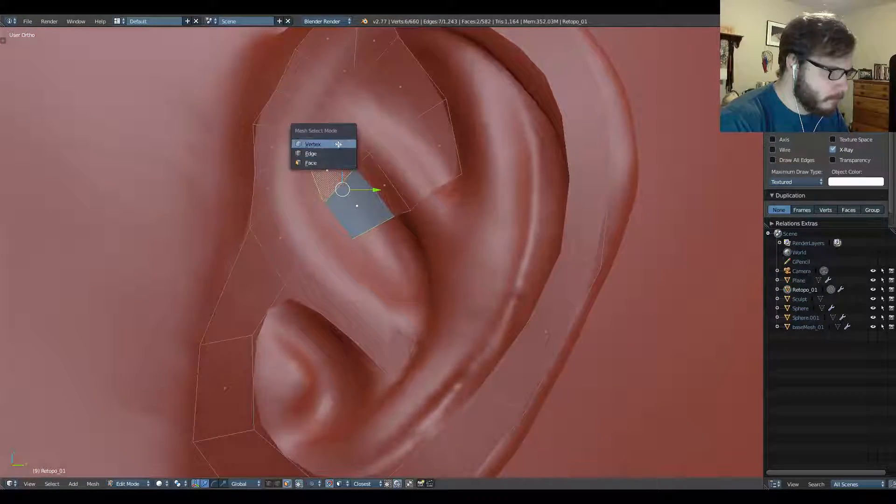
right_click_drag(315, 148, 364, 163)
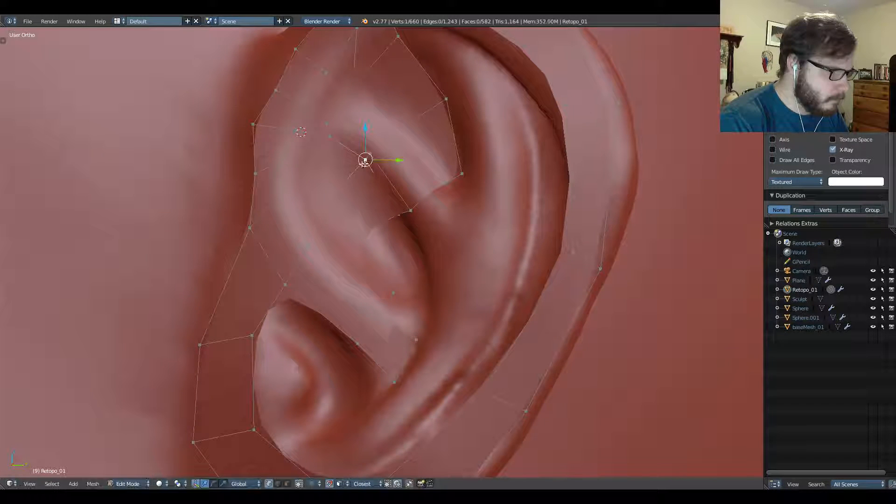
right_click_drag(397, 210, 387, 211)
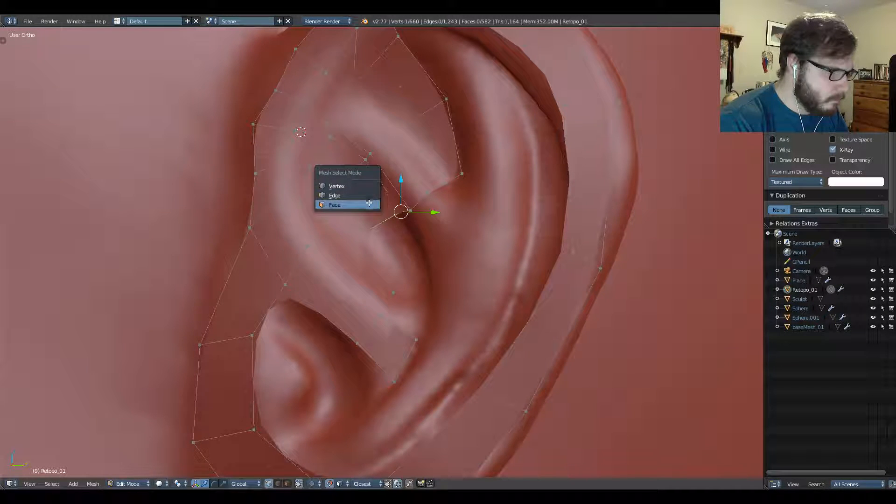
key("g")
left_click(356, 188)
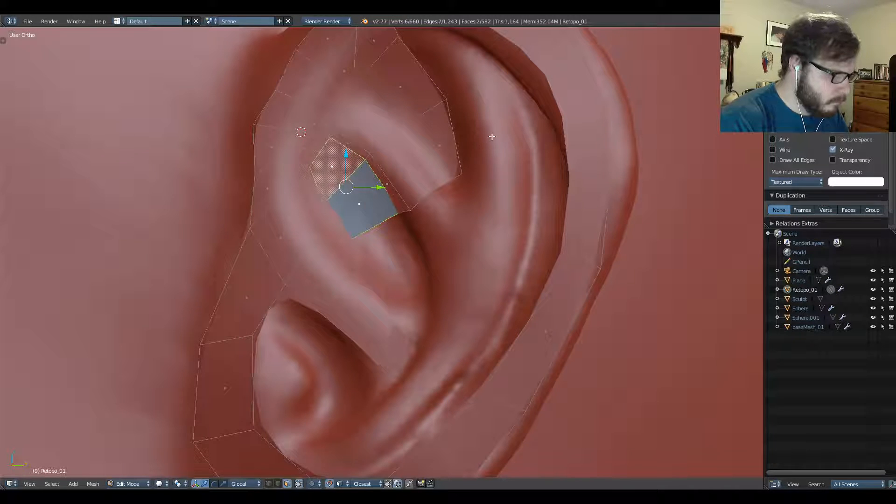
Inset the two selected hollow faces and delete the lower inner face.
key("i")
left_click(490, 140)
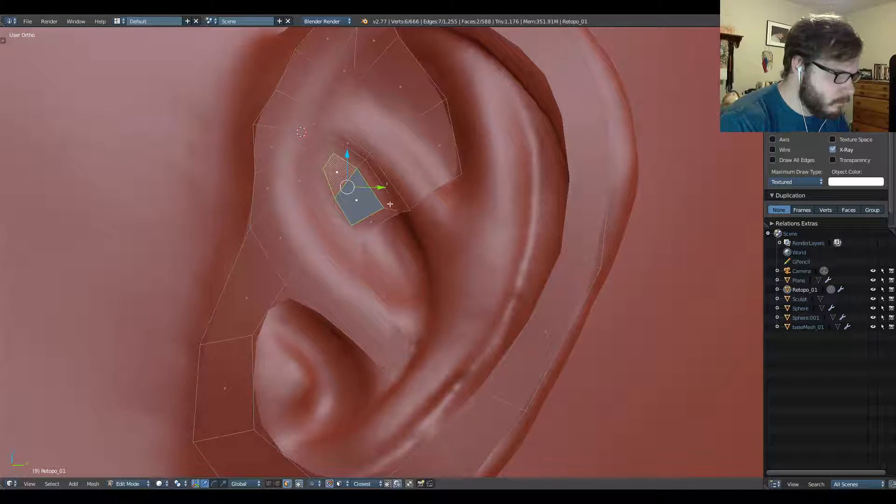
key("x")
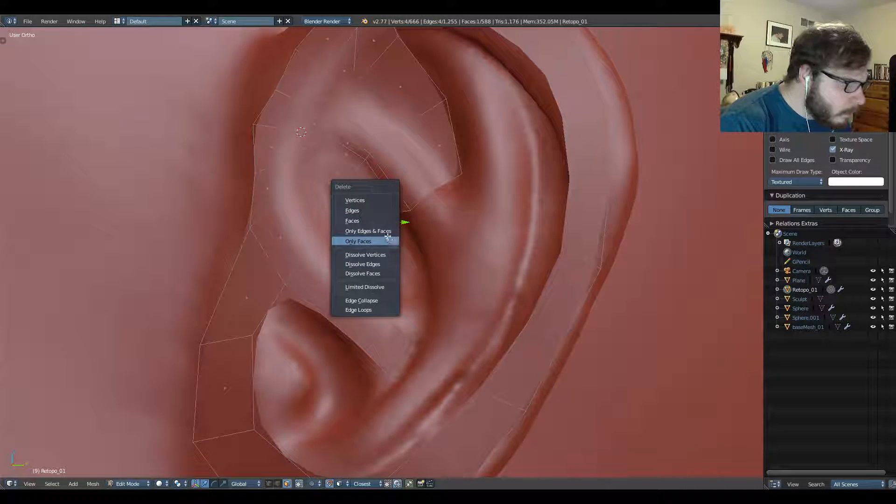
left_click(384, 221)
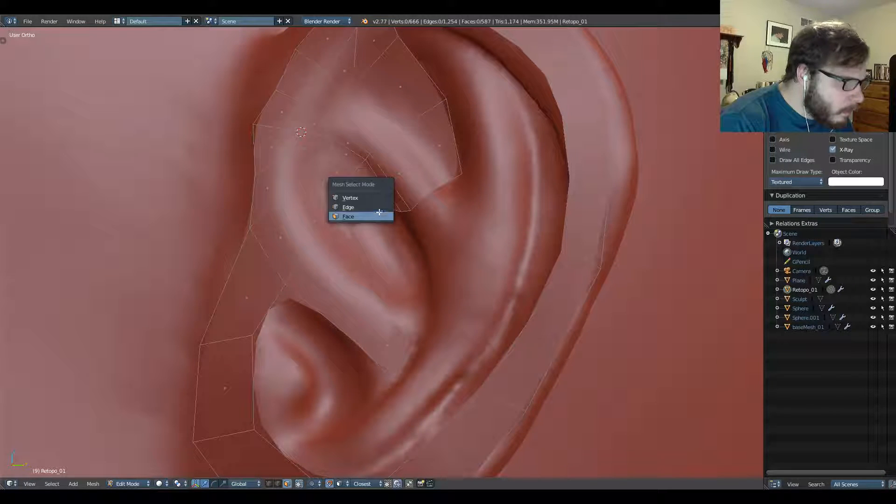
In edge selection, reposition the inset edges around the upper hollow and check their fit on the sculpt from several angles.
left_click(380, 208)
right_click(375, 225)
middle_click_drag(375, 225, 344, 197)
key("g")
left_click(340, 196)
key("g")
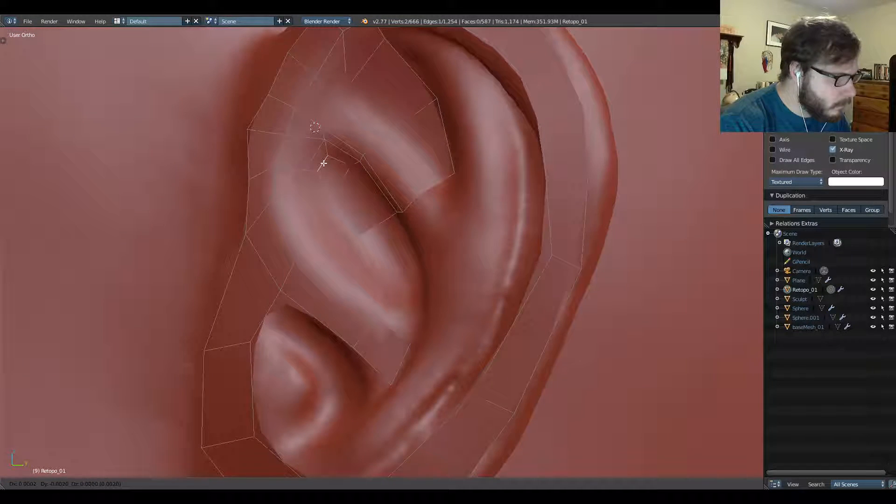
left_click(323, 162)
middle_click_drag(323, 162, 346, 155)
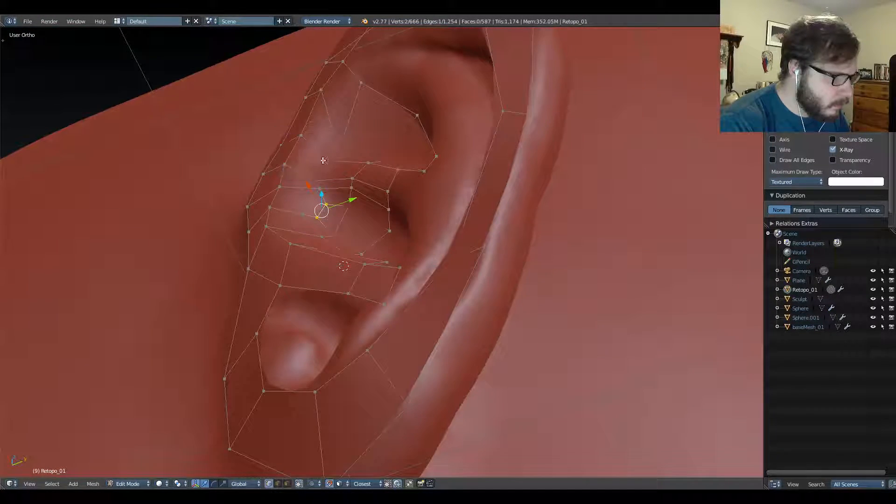
middle_click_drag(342, 167, 360, 250)
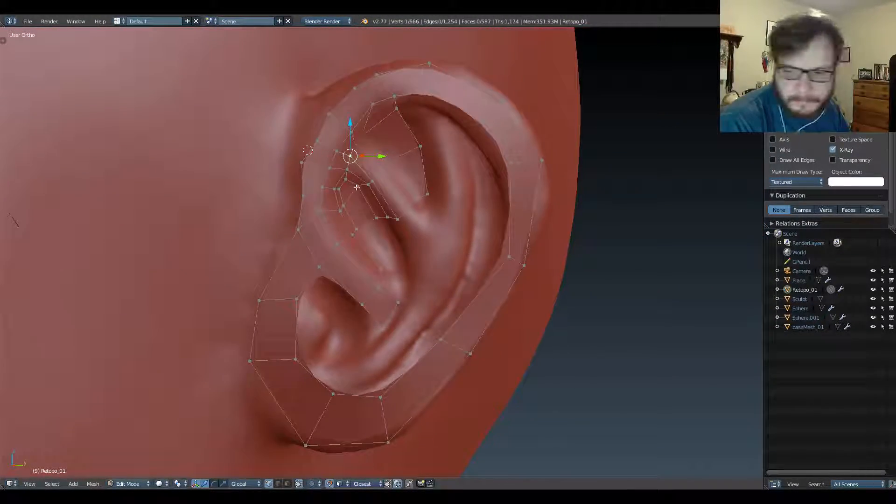
middle_click_drag(421, 205, 387, 225)
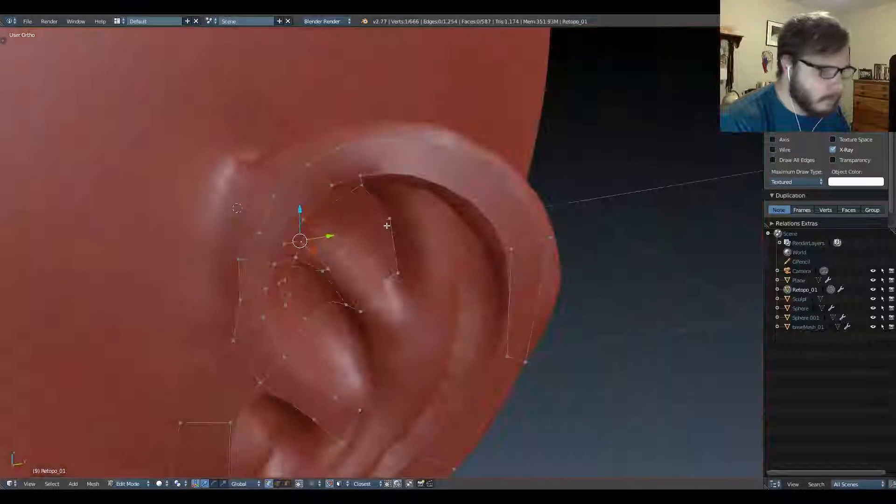
Extrude the vertical inner edge of the tragus toward the ear canal, scale it down and reposition its upper vertex.
key("KP_5")
scroll(365, 194, "down", 2)
middle_click_drag(366, 194, 355, 308)
scroll(342, 189, "up", 2)
middle_click_drag(355, 314, 338, 225, "shift")
scroll(389, 210, "down", 3)
scroll(364, 146, "up", 3)
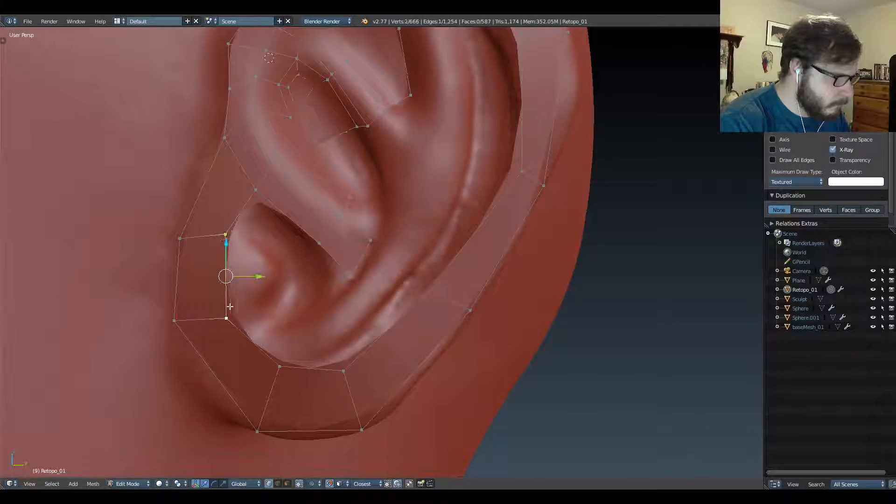
key("e")
left_click(332, 280)
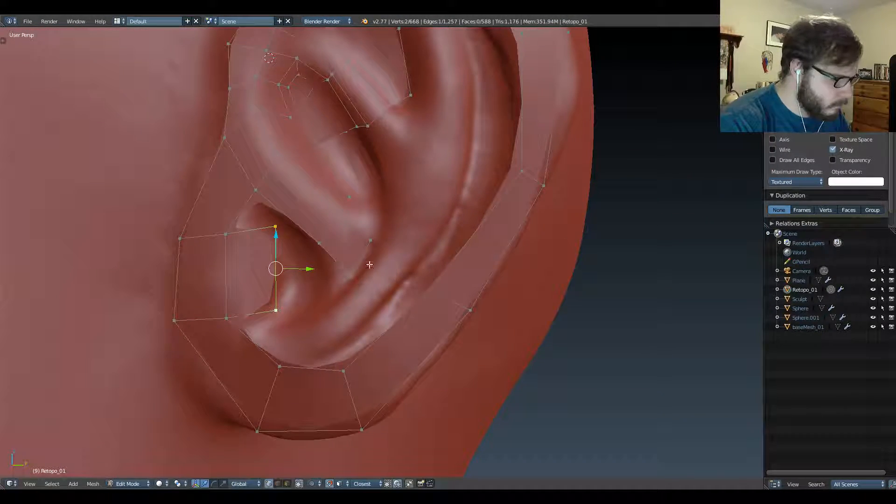
key("s")
middle_click_drag(299, 256, 276, 274)
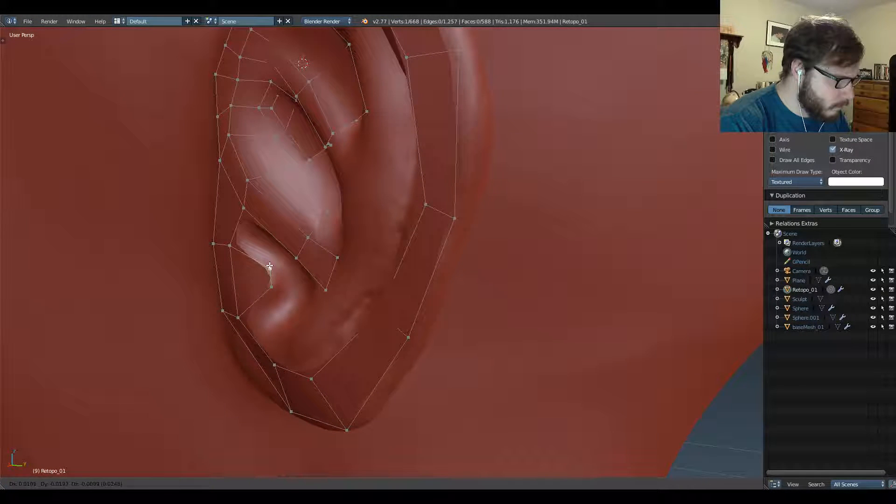
left_click(269, 266)
Extrude the tragus's short end edge a little further inward and reposition its two new vertices on the sculpt.
key("e")
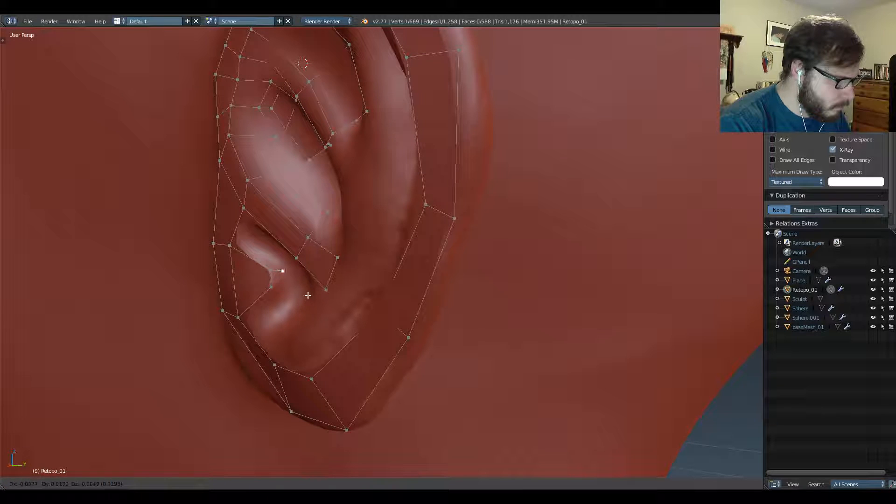
right_click(304, 294)
key("e")
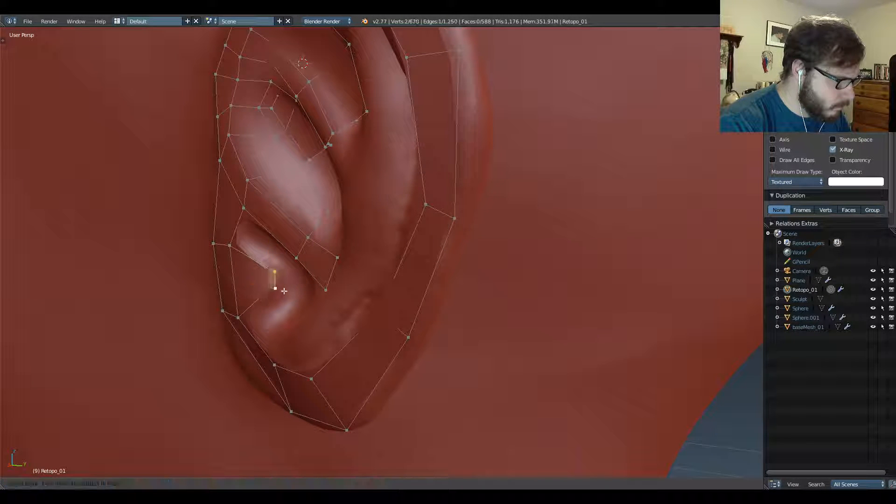
left_click(299, 290)
middle_click_drag(293, 276, 314, 348)
key("g")
left_click(308, 295)
key("g")
left_click(308, 315)
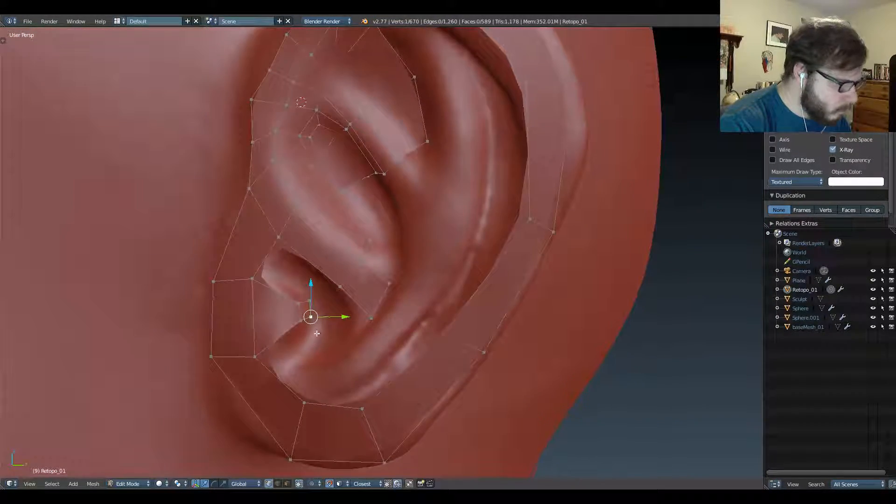
Extrude the tragus strip's end edge again across the lower hollow and rotate it to follow the sculpt.
key("e")
right_click(336, 330)
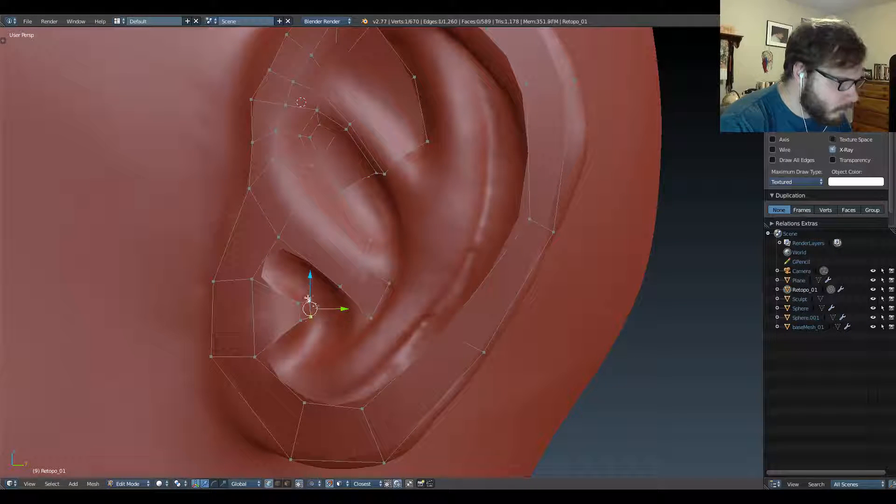
key("e")
key("r")
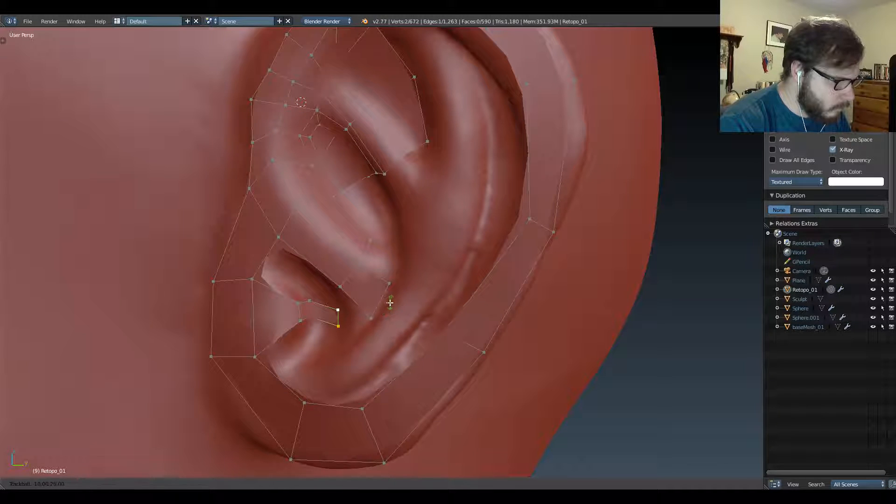
key("r")
left_click(412, 298)
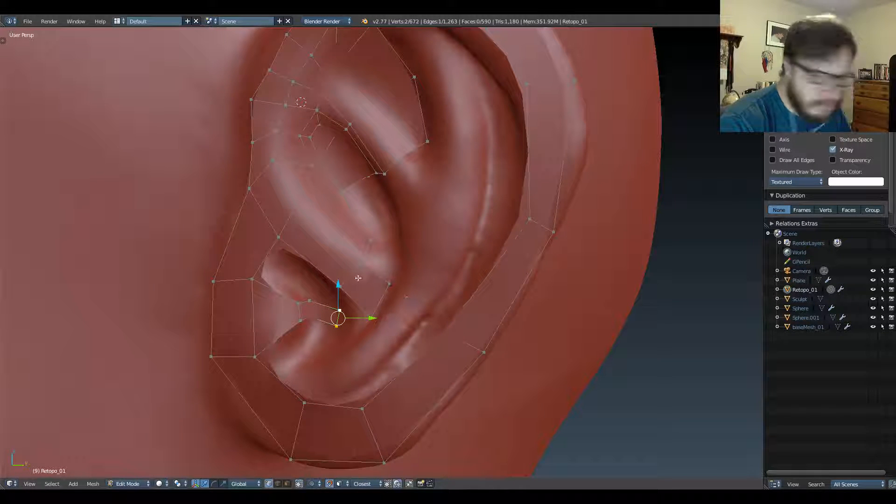
Examine the ear retopology from close up and at head scale, highlighting the linked head mesh around the ear opening.
key("ctrl+shift+o")
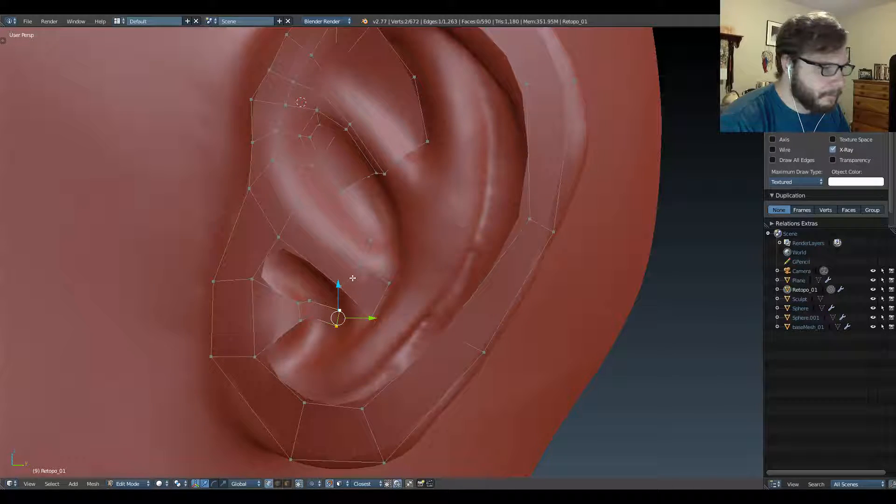
middle_click_drag(352, 278, 394, 293)
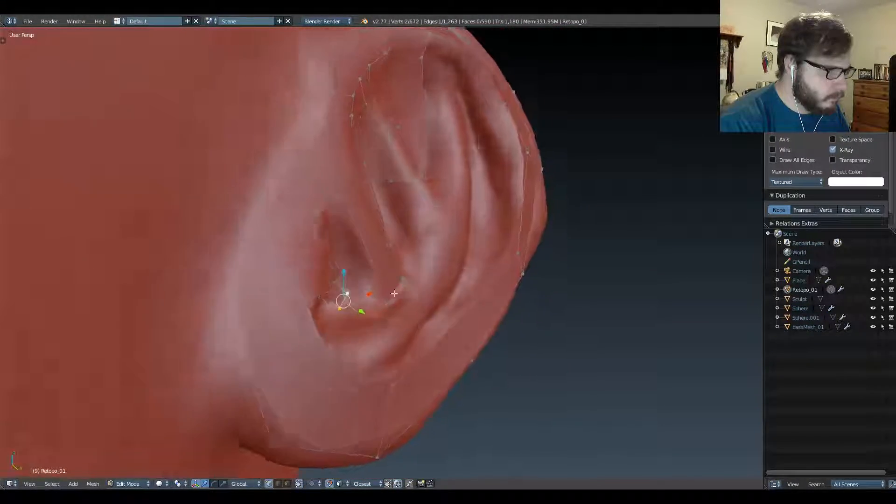
scroll(395, 293, "down", 8)
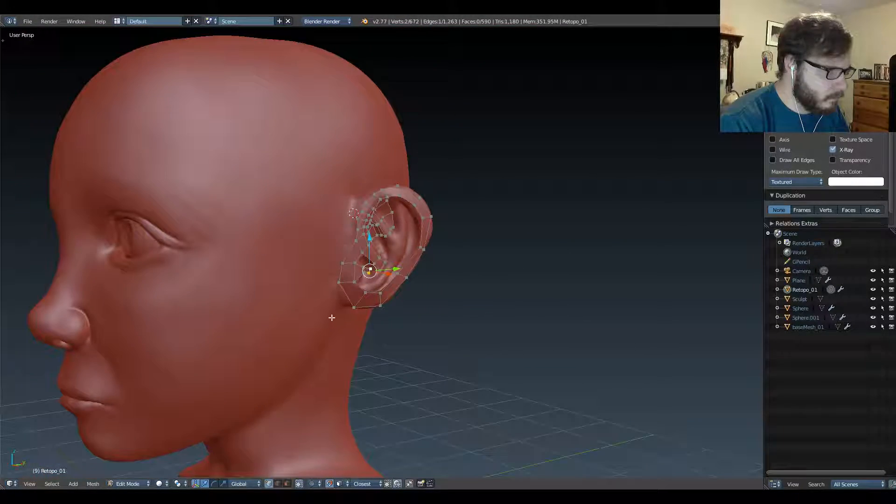
scroll(369, 306, "up", 10)
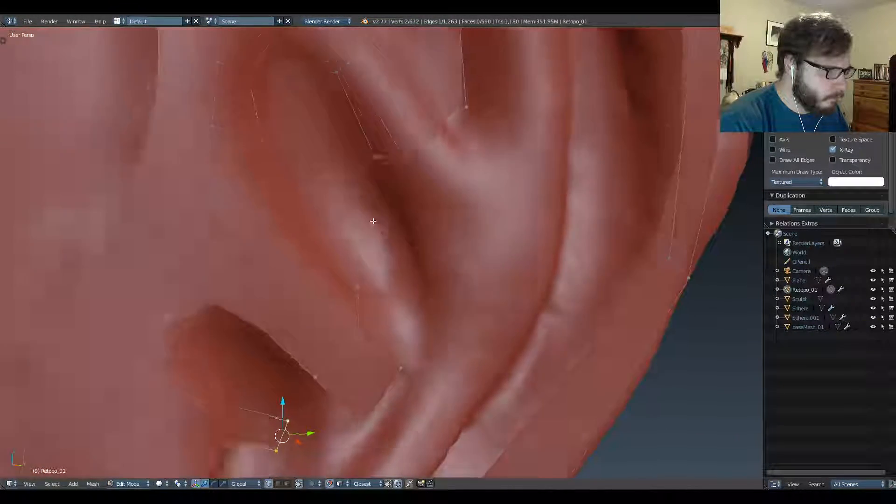
middle_click_drag(373, 221, 302, 238)
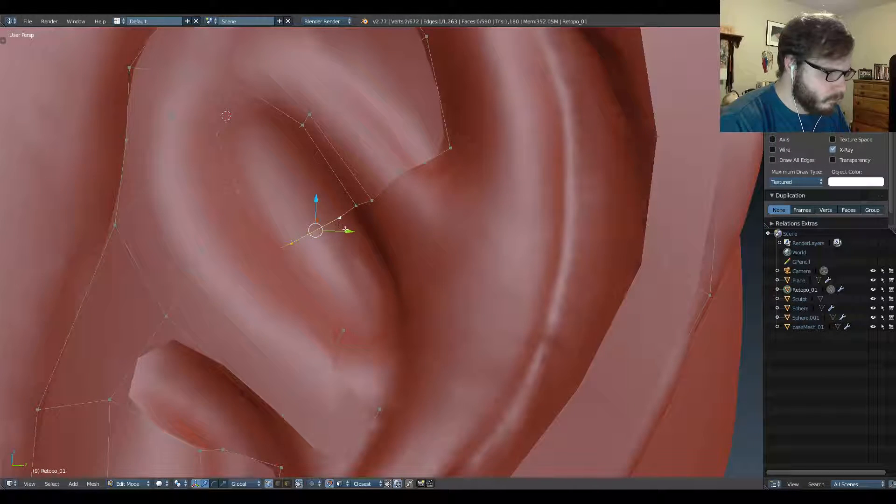
key("l")
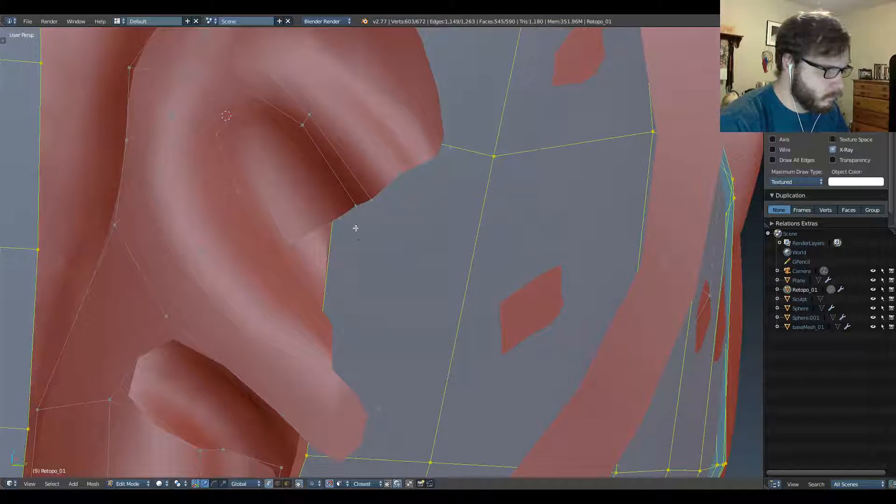
scroll(356, 228, "down", 4)
middle_click_drag(355, 228, 370, 291)
scroll(362, 272, "down", 2)
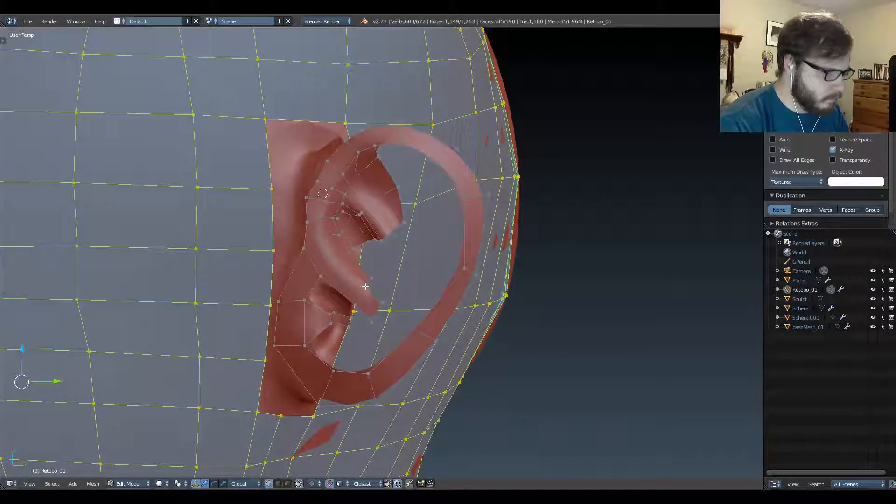
key("a")
scroll(364, 286, "down", 1)
scroll(366, 234, "up", 5)
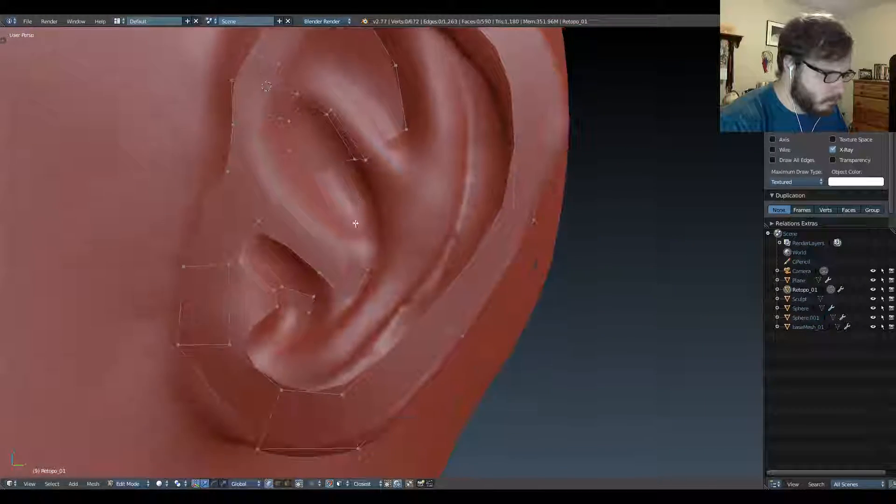
Extrude the end edge of the diagonal inner-ear strip twice toward the lower helix band and rotate it into line.
scroll(354, 229, "up", 2)
middle_click_drag(353, 247, 377, 229)
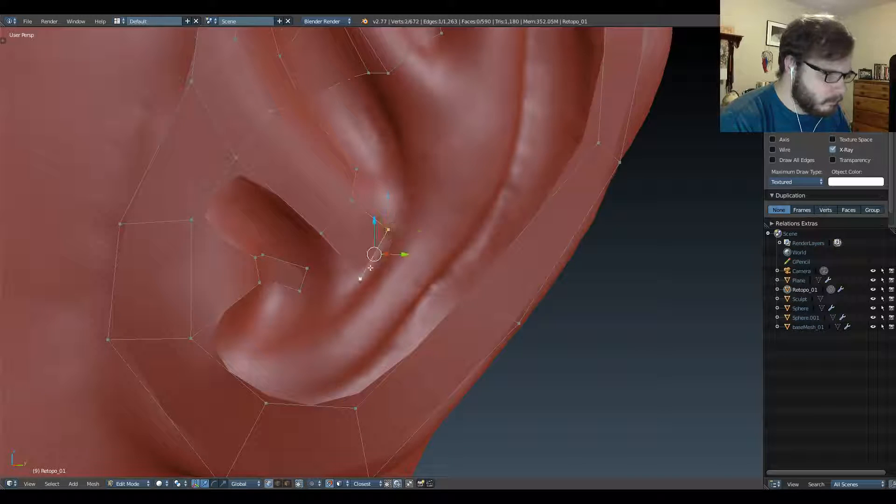
mouse_move(357, 264)
middle_mouse_down()
mouse_move(377, 261)
mouse_move(350, 263)
middle_mouse_up()
key("e")
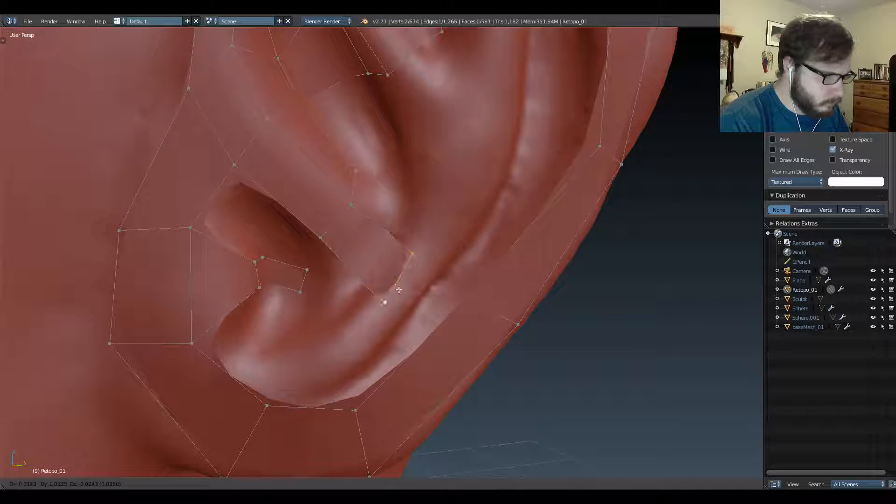
left_click(420, 302)
middle_click_drag(420, 301, 393, 256)
key("e")
left_click(412, 268)
key("r")
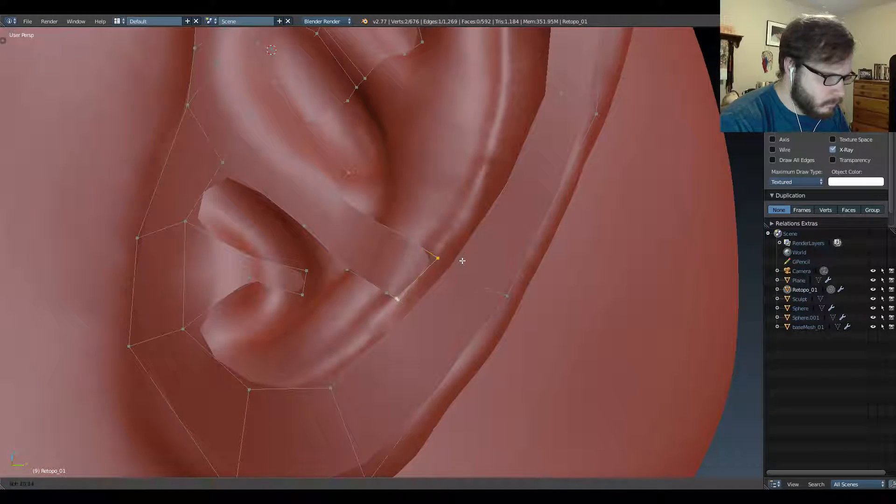
left_click(458, 255)
Move the inner helix vertex nearest the diagonal strip and add a loop cut across the lower helix band.
middle_click_drag(458, 256, 391, 245)
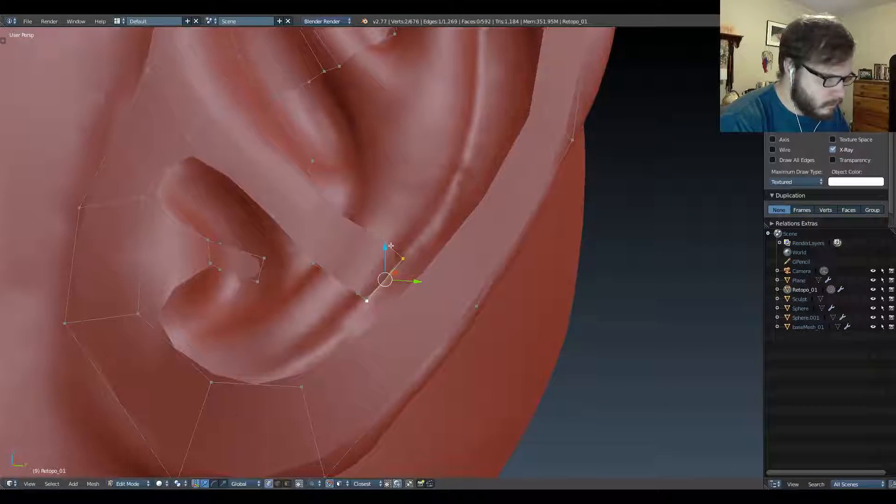
right_click(424, 284)
key("g")
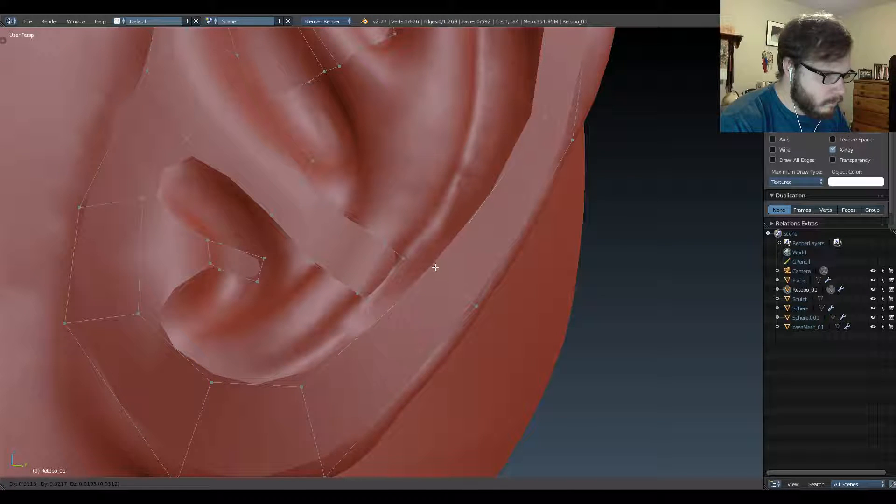
left_click(435, 267)
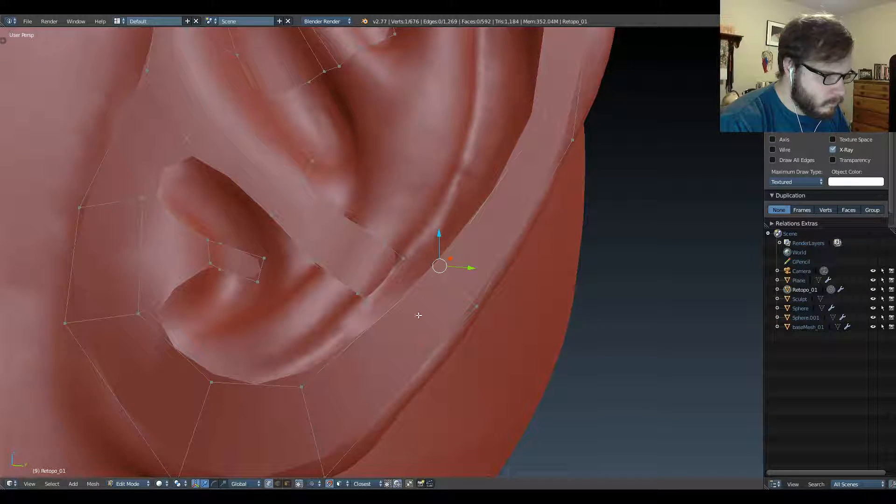
left_click(394, 320)
left_click(394, 321)
key("g")
left_click(414, 313)
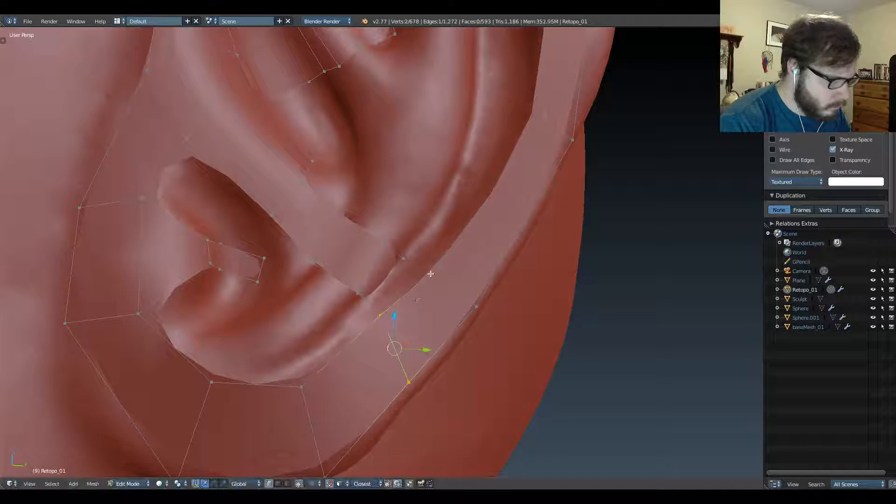
Adjust the helix band's inner vertex and fill a face joining the diagonal strip's end edge to the band.
right_click(430, 271)
key("g")
left_click(432, 266)
right_click(398, 265, "shift")
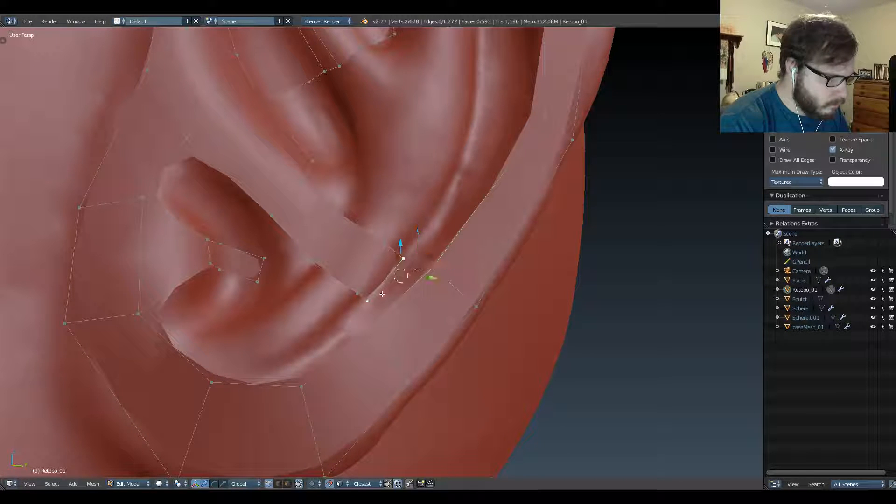
key("f")
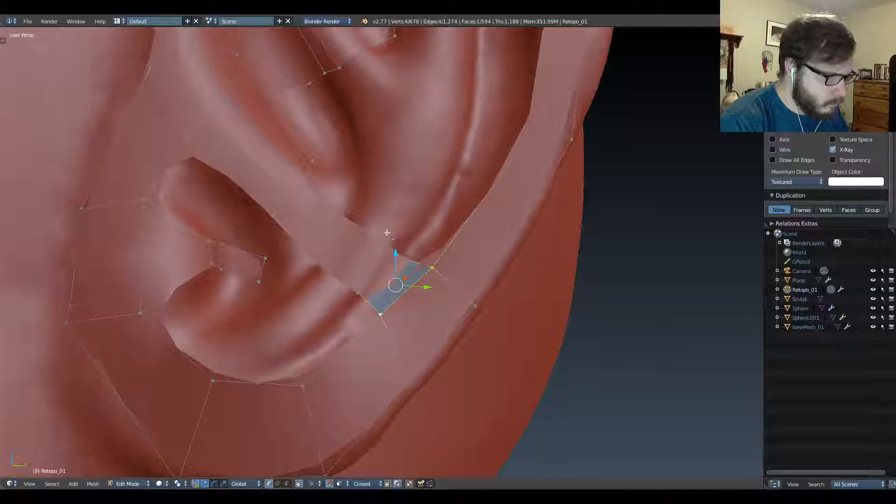
Extrude the corner vertex where the diagonal strip meets the helix band twice, upward along the antihelix ridge.
scroll(414, 290, "down", 5)
middle_click_drag(414, 289, 315, 294)
right_click(353, 280)
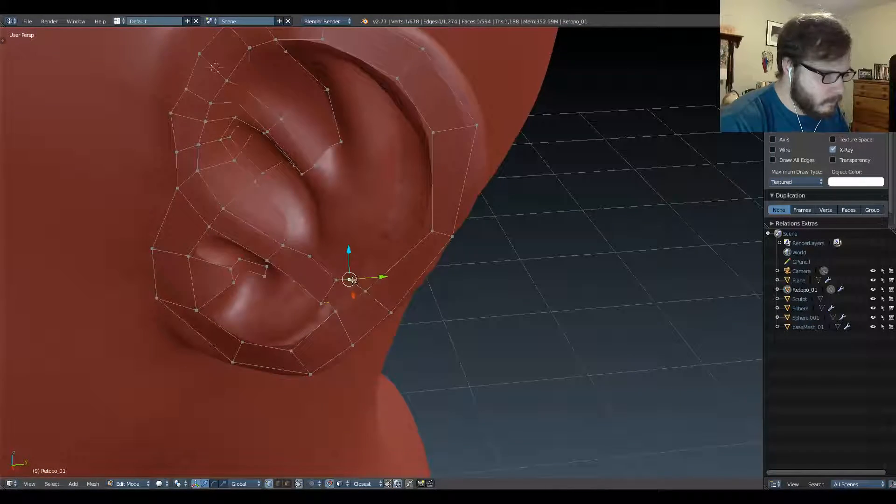
middle_click_drag(364, 278, 352, 284)
key("e")
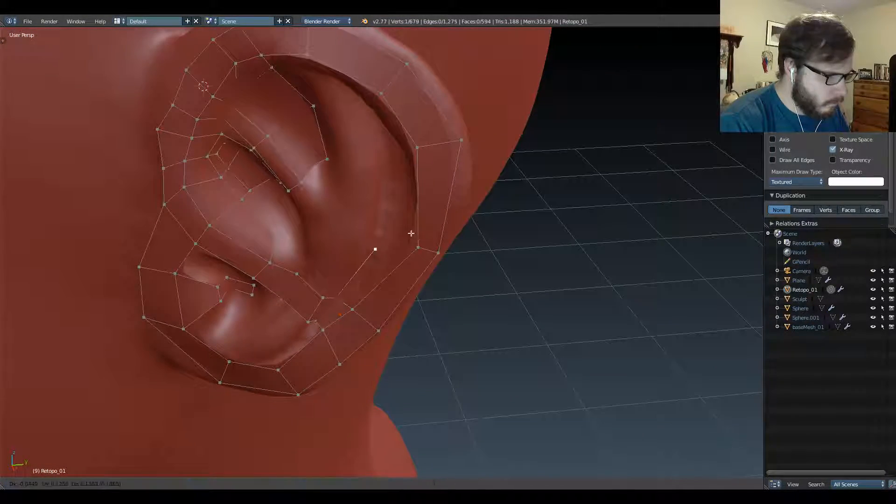
left_click(412, 225)
middle_click_drag(412, 226, 397, 212)
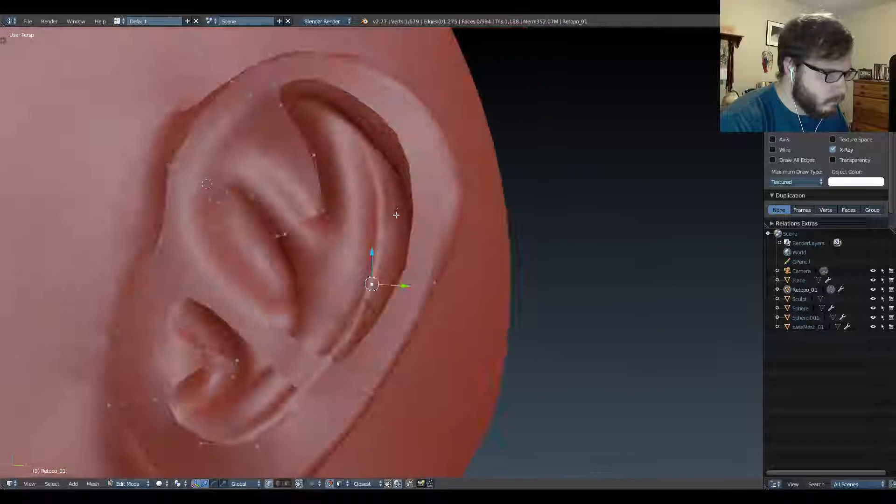
key("e")
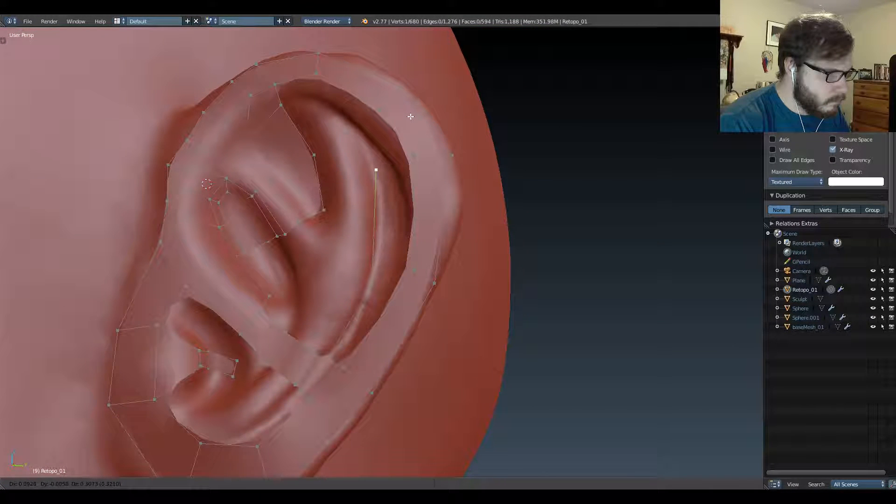
left_click(409, 117)
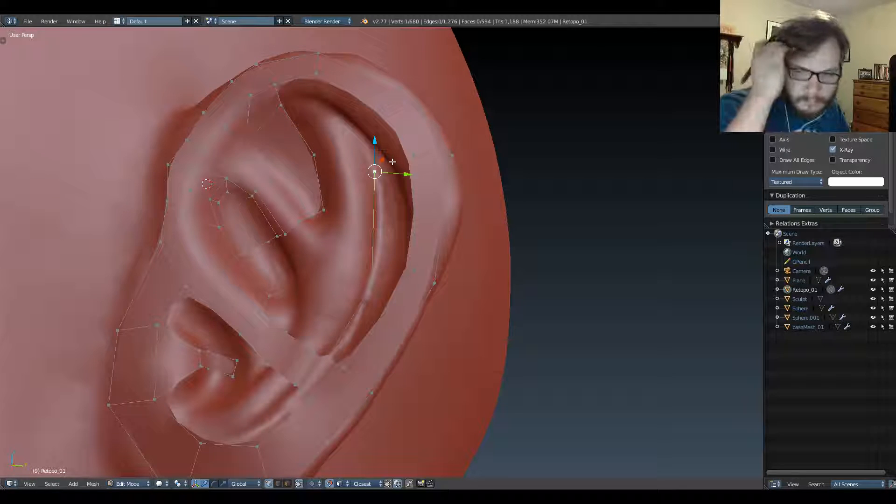
Shift the upper inner helix vertex inward and fill a face between the antihelix edge and the helix band.
middle_click_drag(392, 161, 393, 181)
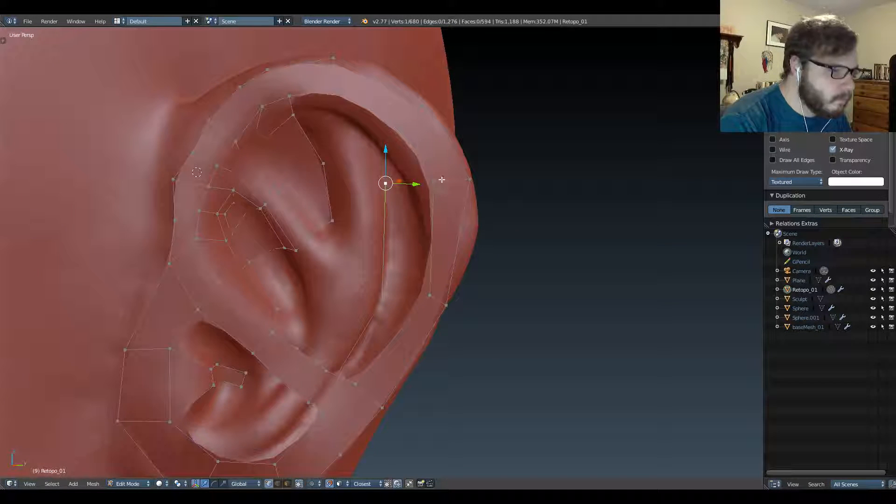
key("g")
left_click(427, 180)
left_click(386, 184, "shift")
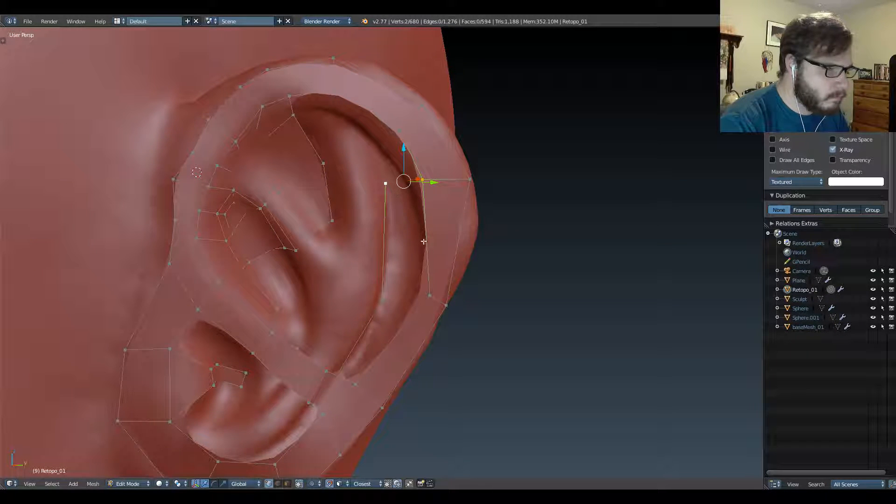
left_click(430, 295, "shift")
left_click(384, 299, "shift")
key("f")
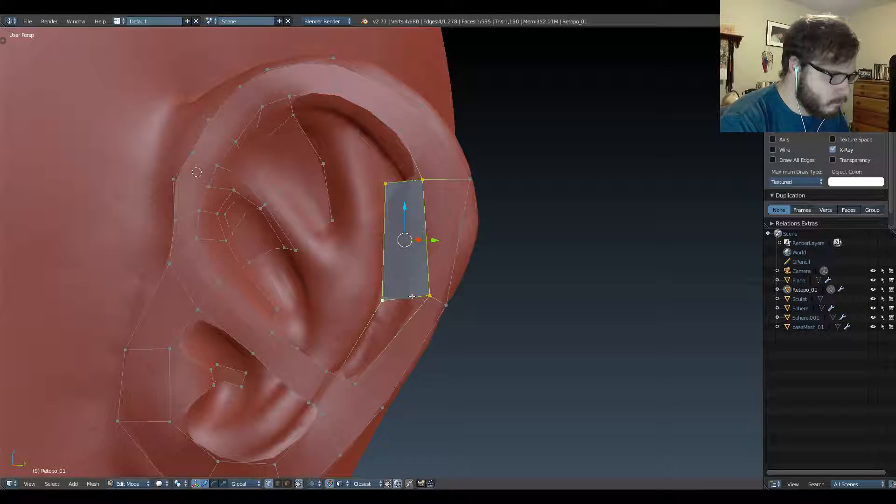
Fill a face between the diagonal strip's end edge and the lower inner edge of the helix band.
middle_click_drag(358, 378, 329, 377)
right_click(331, 375)
right_click(337, 384, "shift")
right_click(397, 304, "shift")
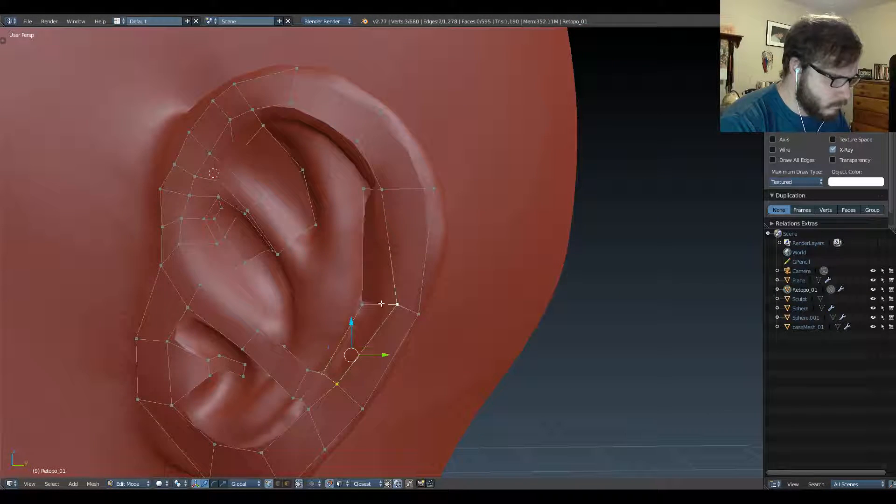
right_click(363, 304, "shift")
key("f")
scroll(378, 309, "down", 2)
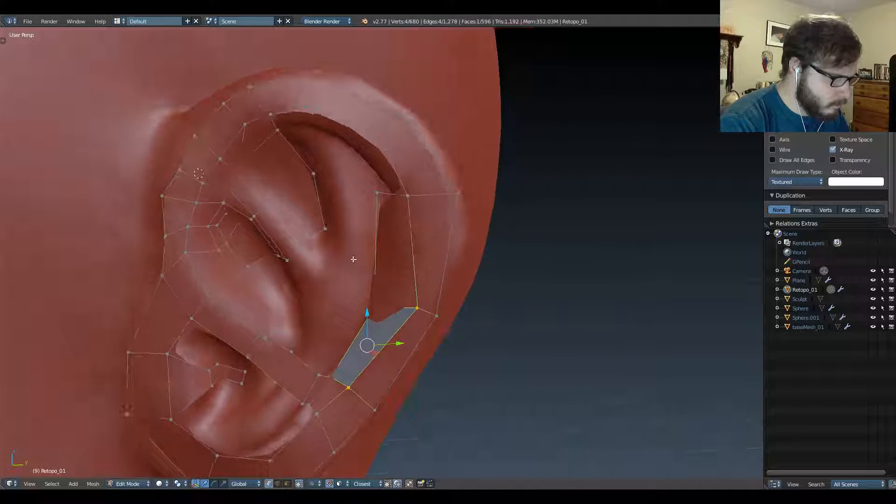
Isolate the retopo mesh to examine its ear surface without the sculpt, and return to editing over the full scene.
key("KP_Divide")
key("Tab")
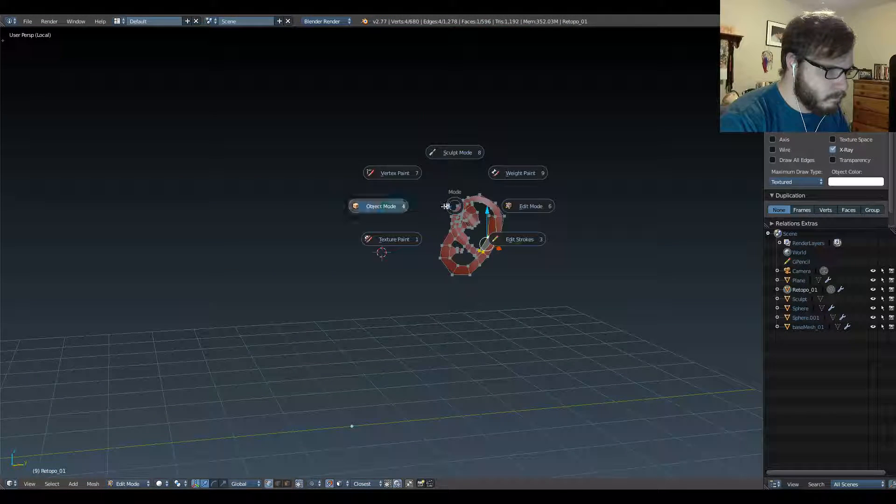
left_click(446, 206)
scroll(489, 224, "up", 4)
scroll(380, 189, "up", 2)
middle_click_drag(486, 154, 424, 244, "shift")
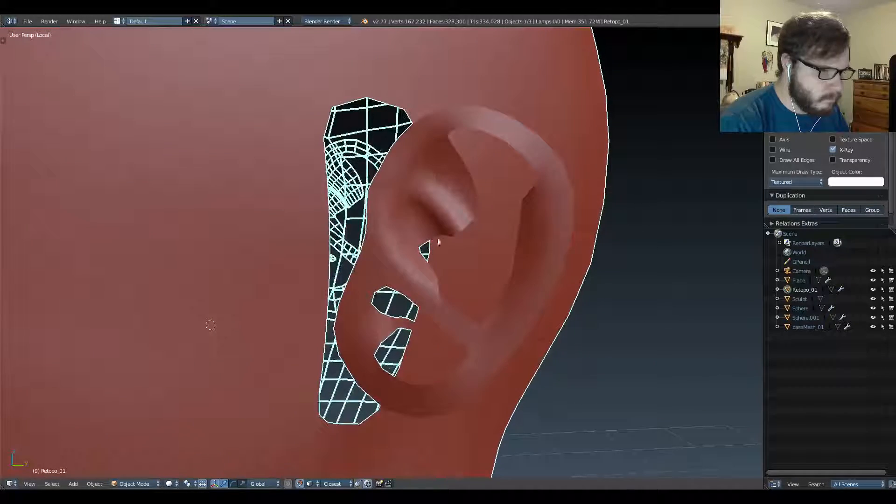
key("Tab")
left_click(506, 236)
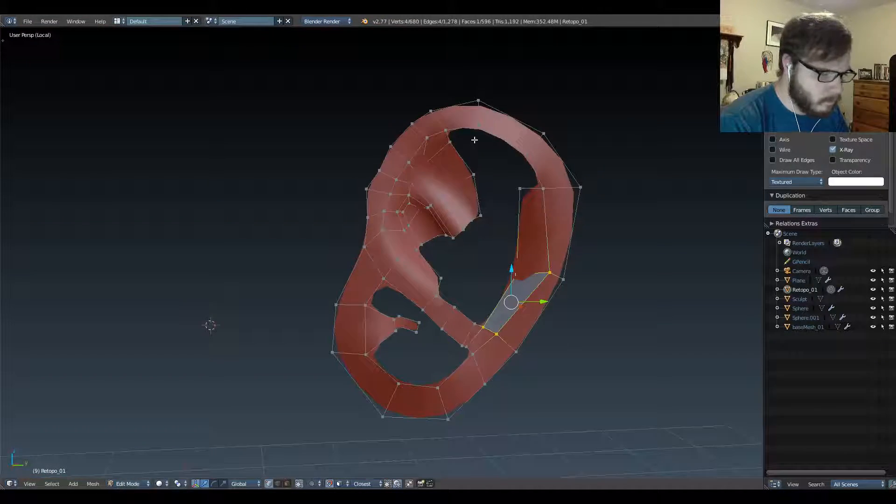
key("KP_Divide")
Nudge the upper inner helix vertex and extrude the outer helix edge twice, wrapping around onto the back of the ear.
mouse_move(357, 283)
middle_mouse_down()
mouse_move(387, 259)
mouse_move(428, 264)
mouse_move(441, 296)
mouse_move(444, 206)
mouse_move(425, 231)
middle_mouse_up()
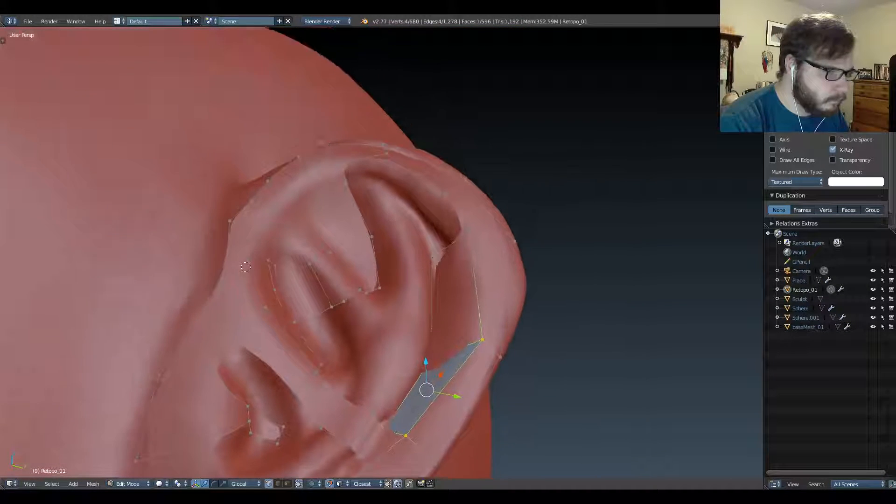
right_click_drag(389, 154, 391, 160)
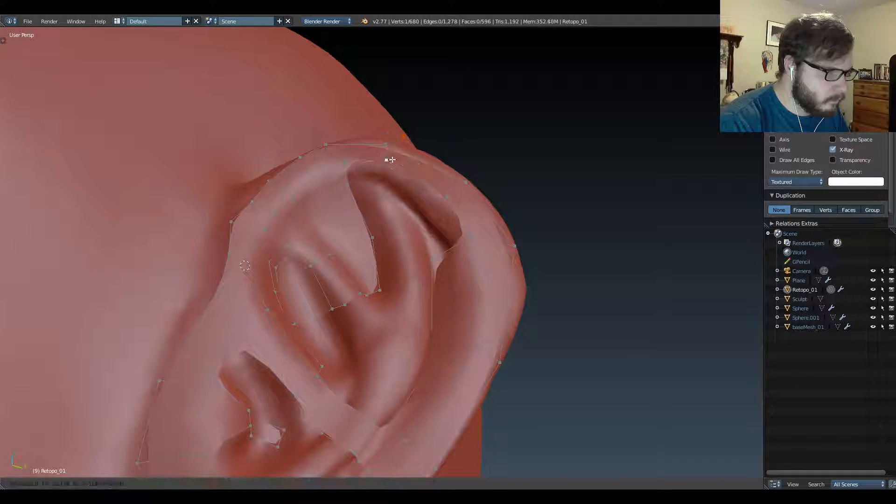
left_click(387, 162)
middle_click_drag(436, 196, 395, 186)
right_click(370, 271, "shift")
key("e")
left_click(346, 221)
key("e")
left_click(353, 230)
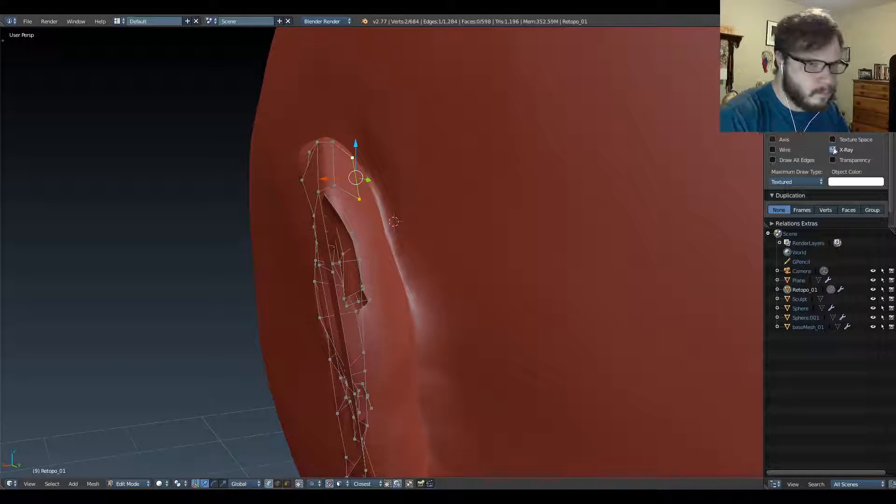
Turn off X-Ray for the retopo mesh and extrude the new strip's edge further down the back of the helix.
left_click(833, 150)
middle_click_drag(630, 192, 357, 186)
right_click(328, 172)
key("g")
left_click(332, 175)
key("e")
left_click(382, 288)
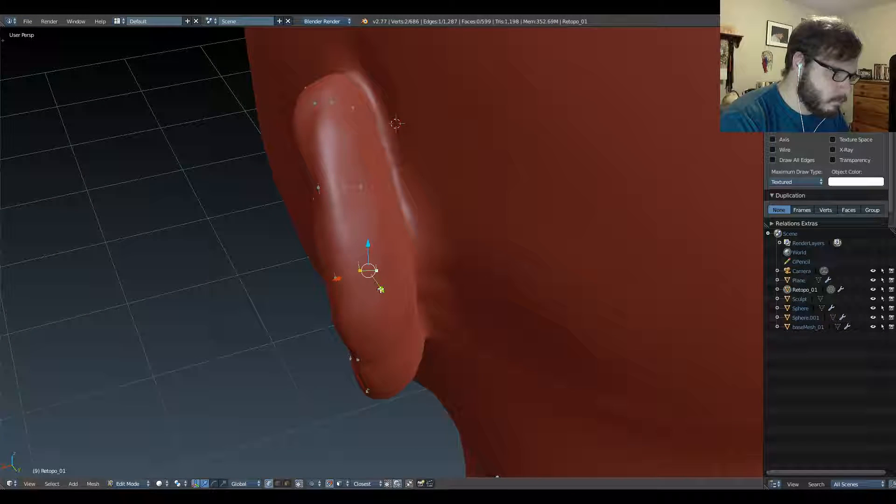
Extrude the back strip's end edge once more down the ear and rotate it to follow the helix.
middle_click_drag(382, 288, 377, 290)
key("e")
left_click(390, 341)
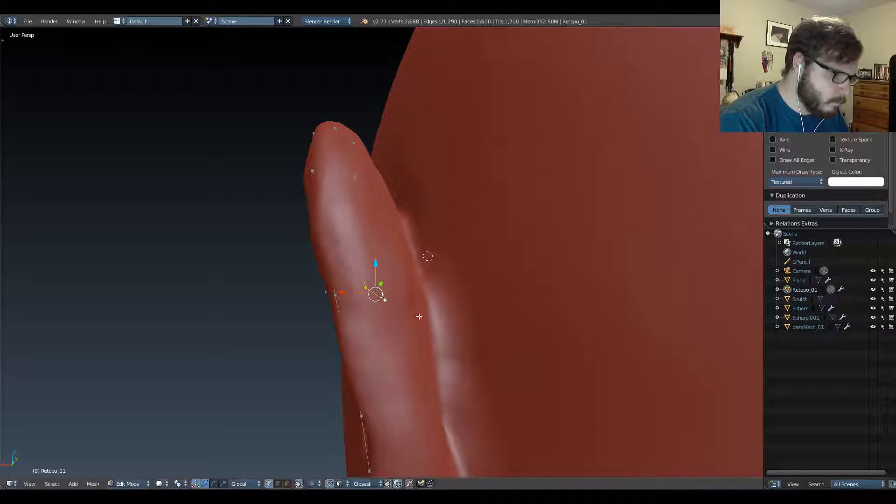
key("r")
left_click(425, 246)
middle_click_drag(396, 306, 407, 291, "shift")
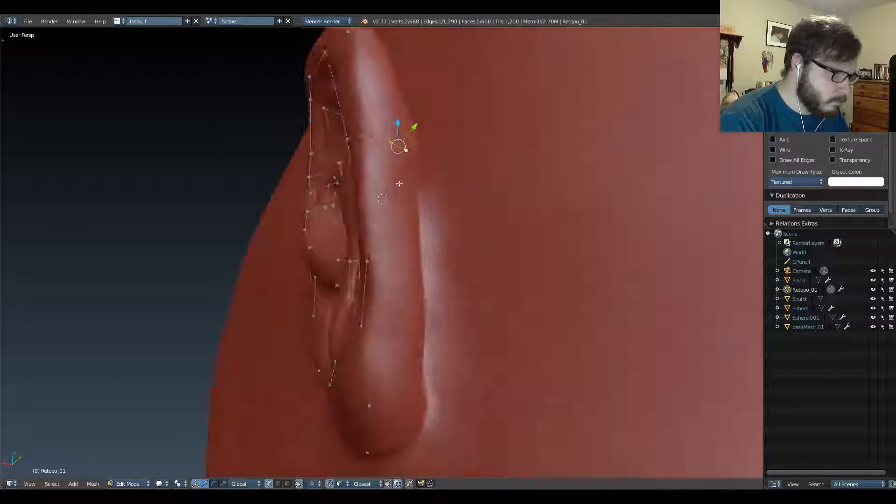
Extrude the selected edge down the outer back rim of the ear.
left_click(412, 298)
key("e")
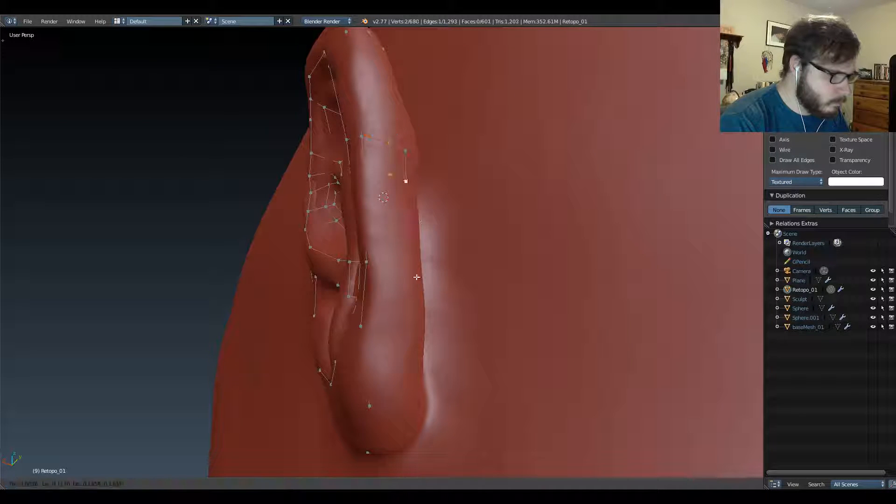
left_click(412, 323)
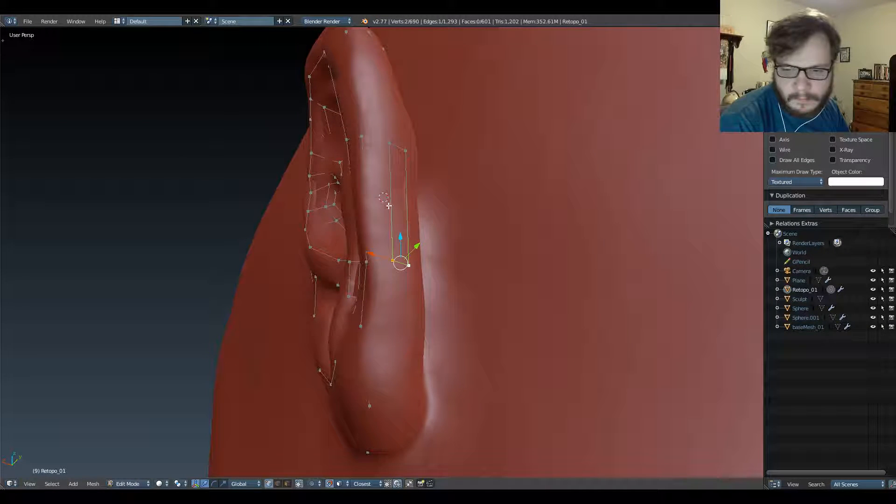
Fill a face between two facing edges beside the new strip on the back rim, using edge selection.
middle_click_drag(403, 203, 394, 177)
key("ctrl+Tab")
left_click(384, 222)
right_click(418, 213, "shift")
key("f")
Fill two more faces between opposing edge pairs further up the back rim of the ear.
right_click(394, 177)
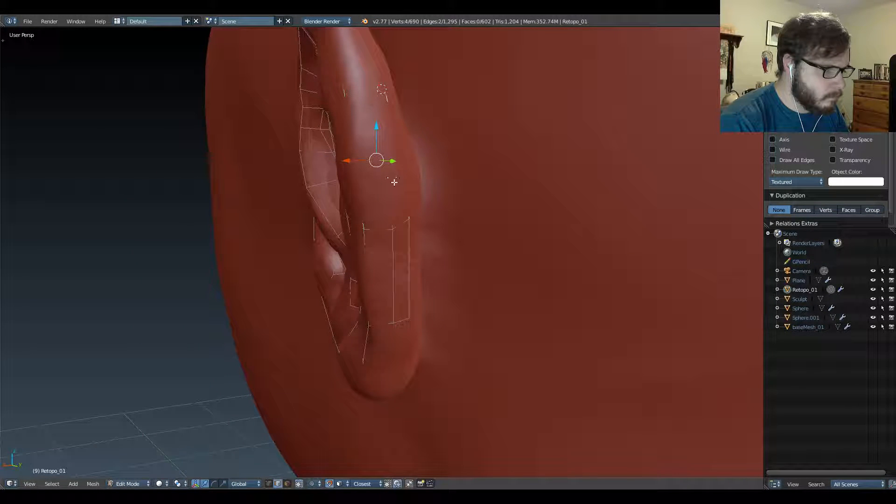
right_click(359, 208, "shift")
middle_click_drag(386, 175, 362, 193)
right_click(362, 192)
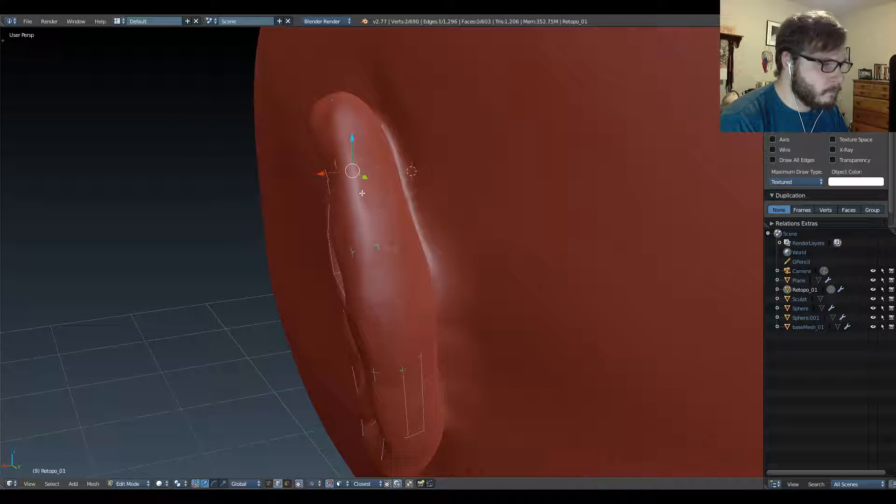
right_click(365, 178)
right_click(342, 175, "shift")
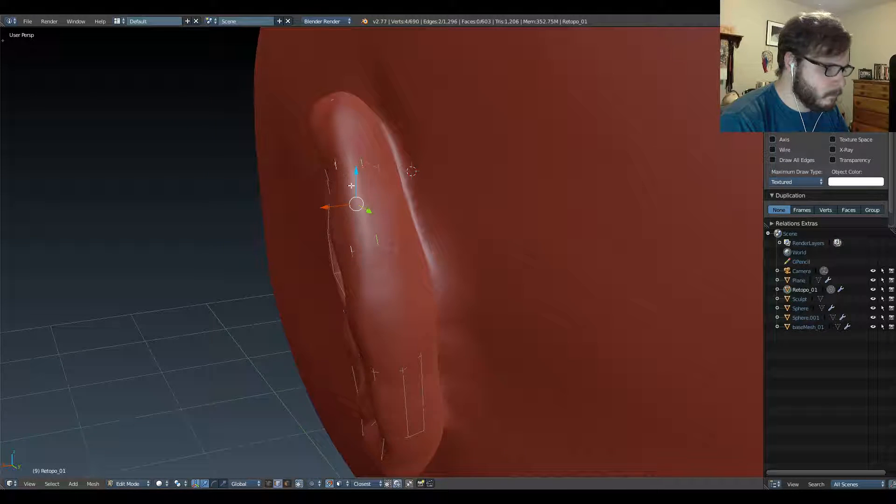
middle_click_drag(341, 193, 420, 255)
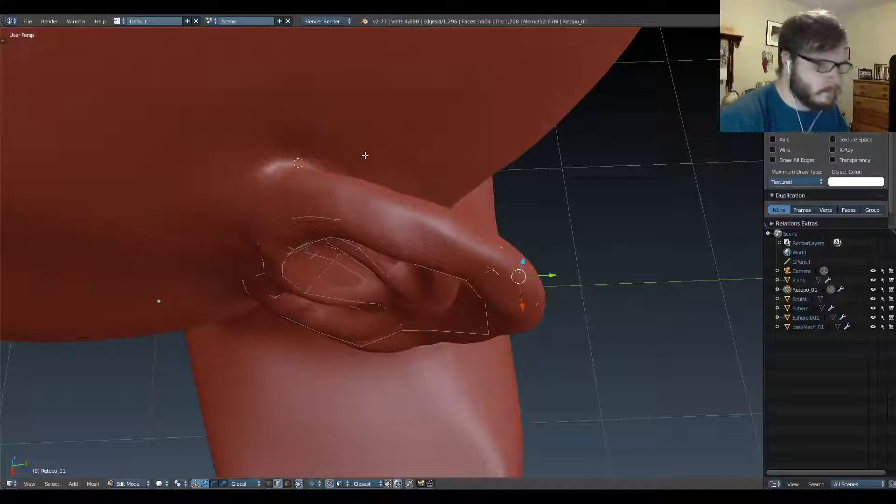
Isolate the retopology mesh and examine the new rim face from close up and from the right side.
middle_click_drag(484, 229, 531, 158)
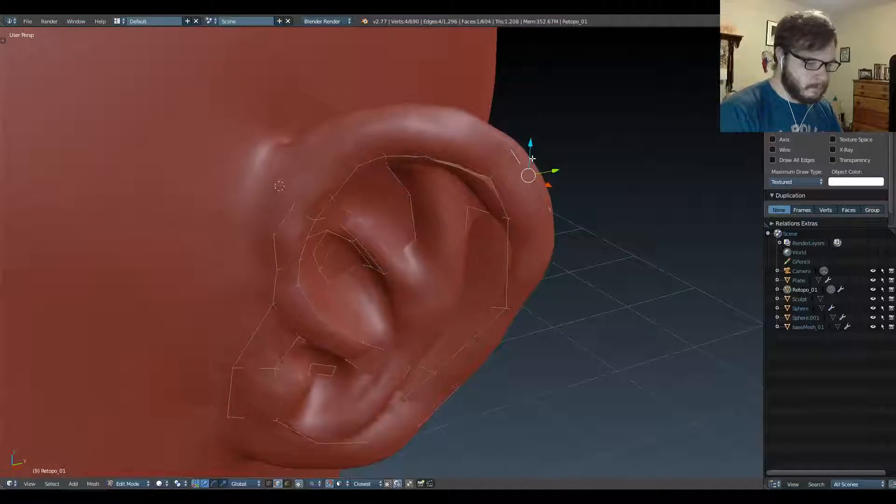
key("KP_Divide")
middle_click_drag(525, 205, 394, 180)
key("KP_Decimal")
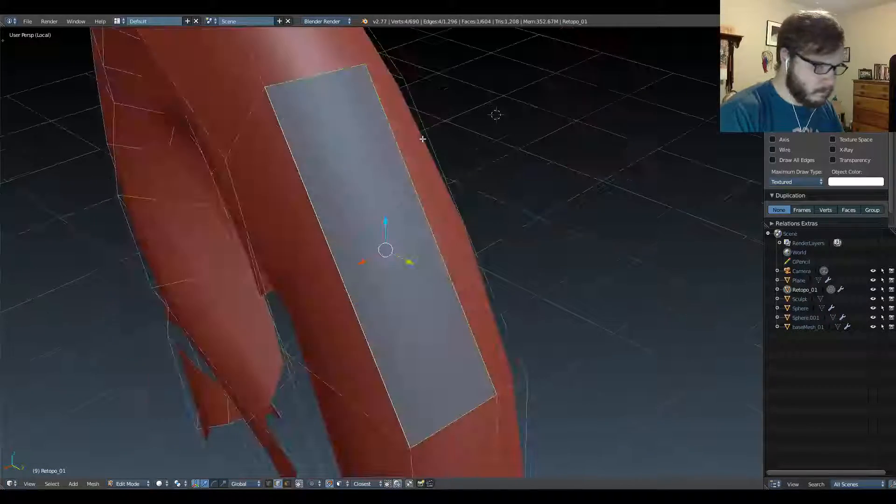
middle_click_drag(421, 138, 417, 160)
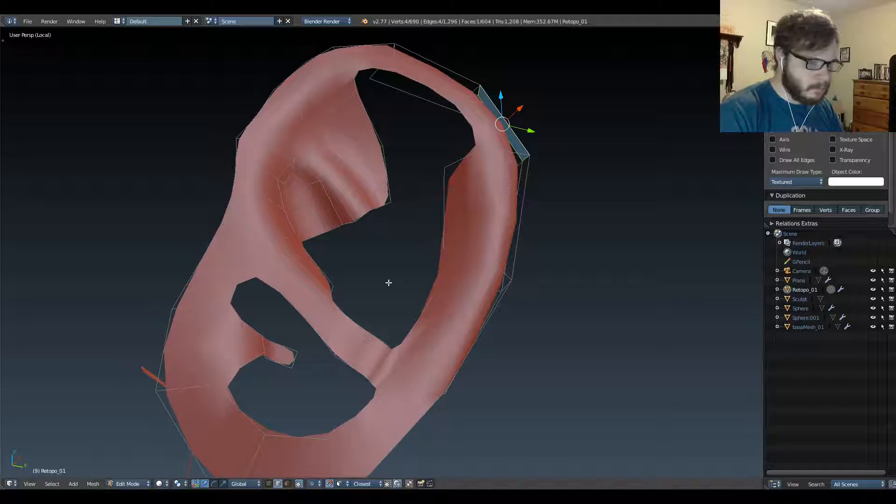
key("KP_3")
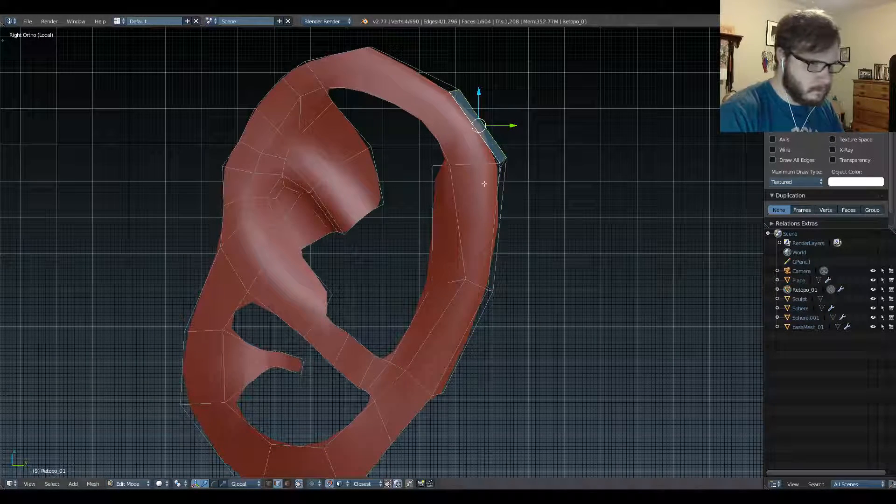
key("KP_Divide")
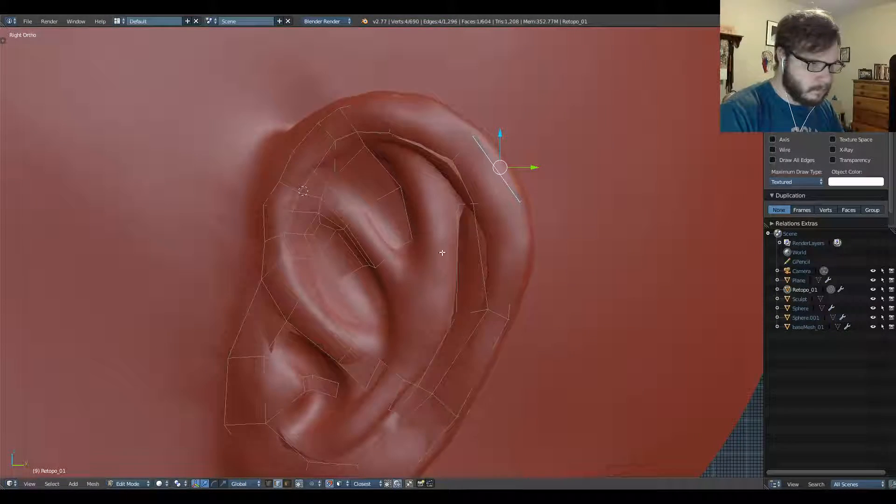
Using vertex selection, shift the end vertices of the face below the concha toward the neighbouring strip on the outer ridge.
middle_click_drag(442, 252, 387, 175, "shift")
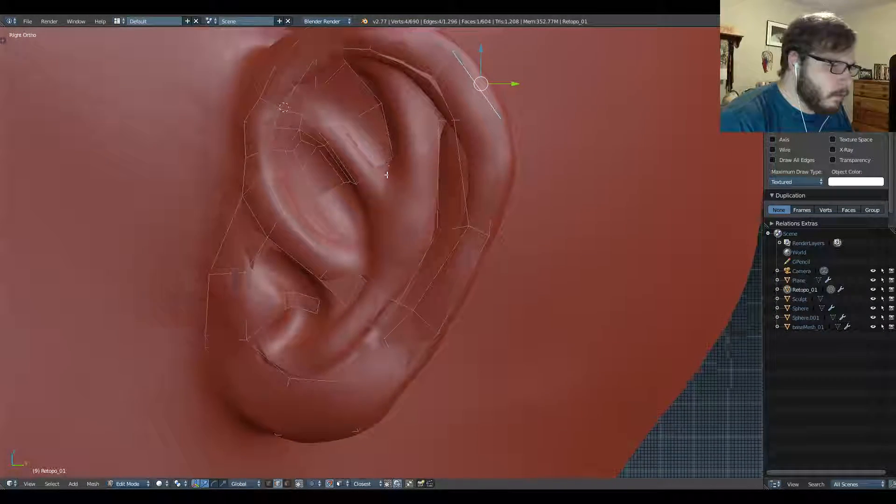
scroll(386, 175, "up", 2)
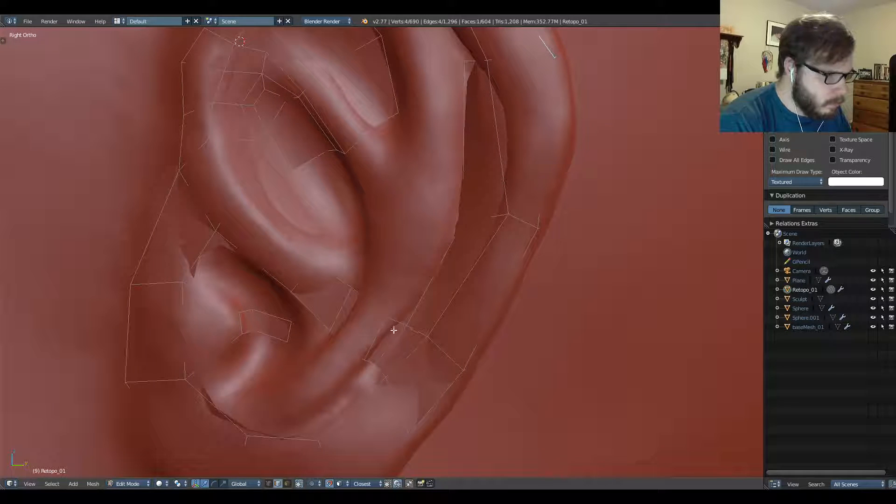
key("ctrl+Tab")
left_click(382, 304)
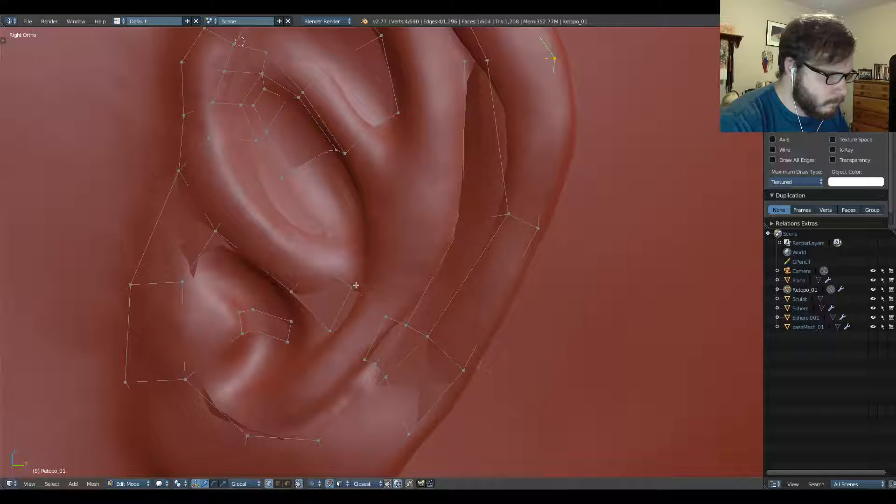
right_click_drag(354, 287, 371, 302)
right_click_drag(389, 318, 398, 316)
right_click(330, 331)
right_click_drag(330, 330, 347, 346)
right_click_drag(369, 302, 375, 303)
right_click_drag(348, 346, 340, 341)
Add an edge loop across the face below the concha and move it toward the outer end.
key("ctrl+r")
left_click(352, 295)
right_click(352, 297)
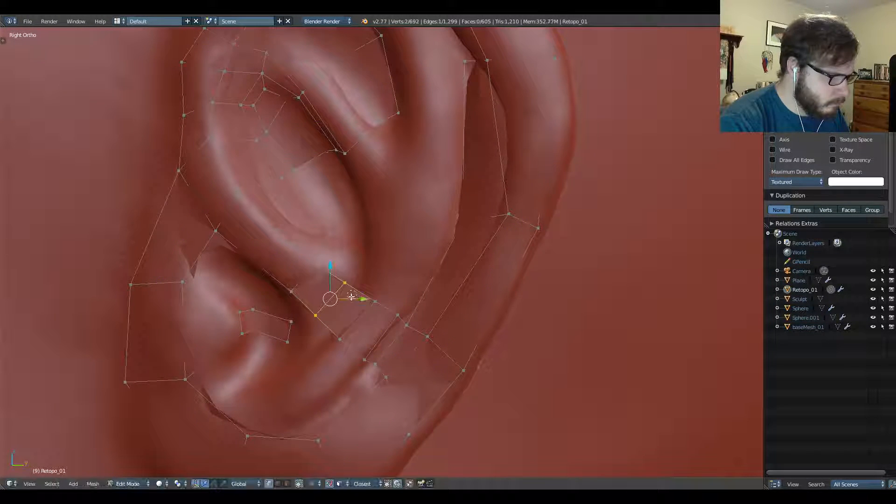
right_click_drag(349, 297, 369, 308)
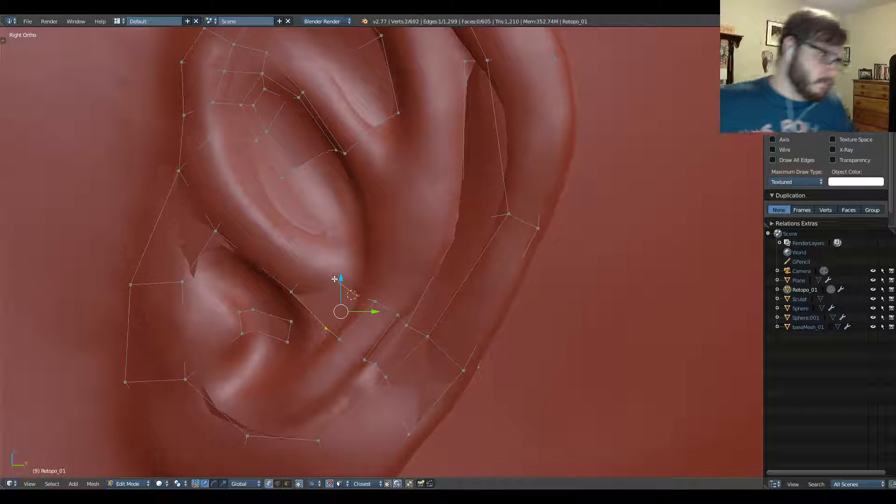
Reposition the vertices along the inner fold at the upper end of the concha to fit the sculpted crease.
right_click(292, 100)
key("g")
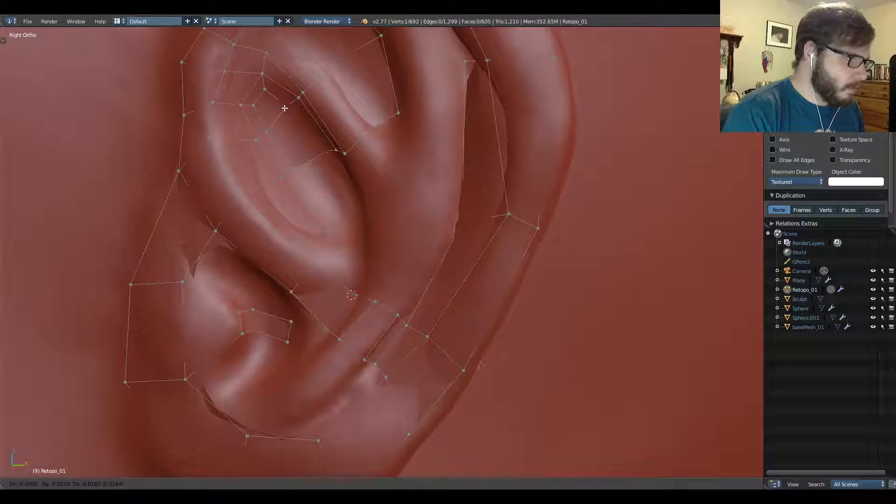
left_click(285, 108)
right_click(324, 150)
key("g")
left_click(314, 153)
right_click(288, 111)
key("g")
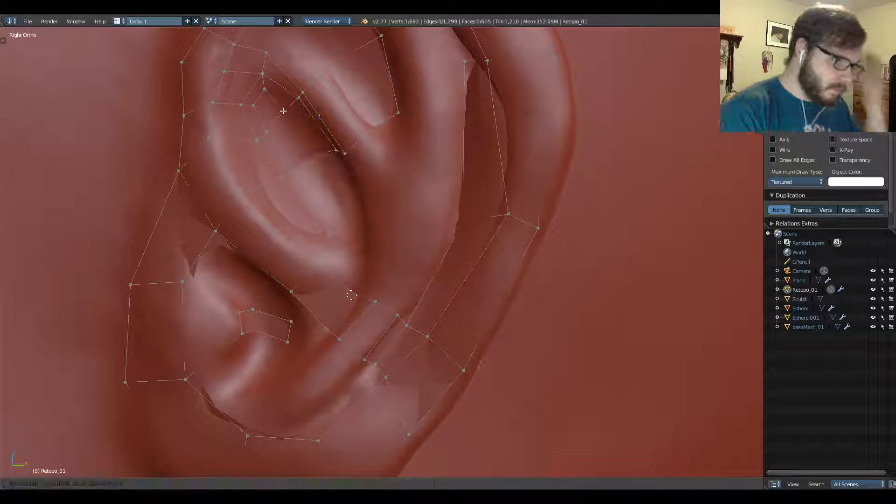
left_click(288, 107)
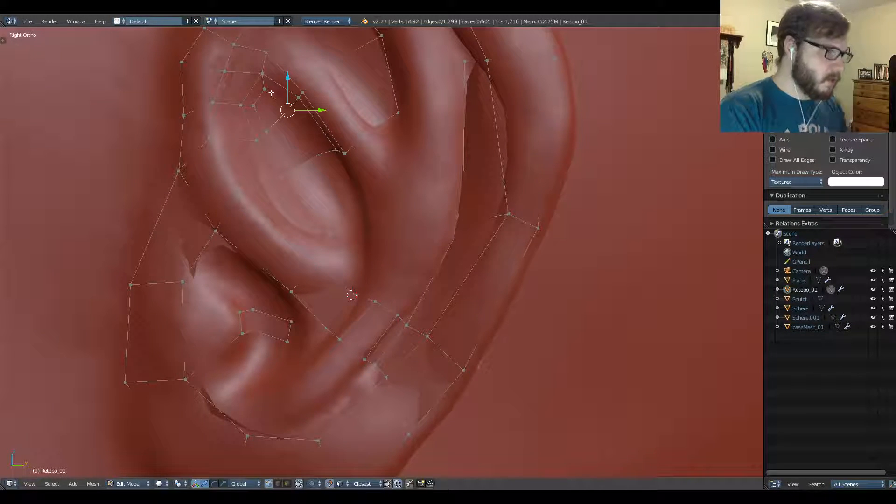
key("g")
left_click(276, 95)
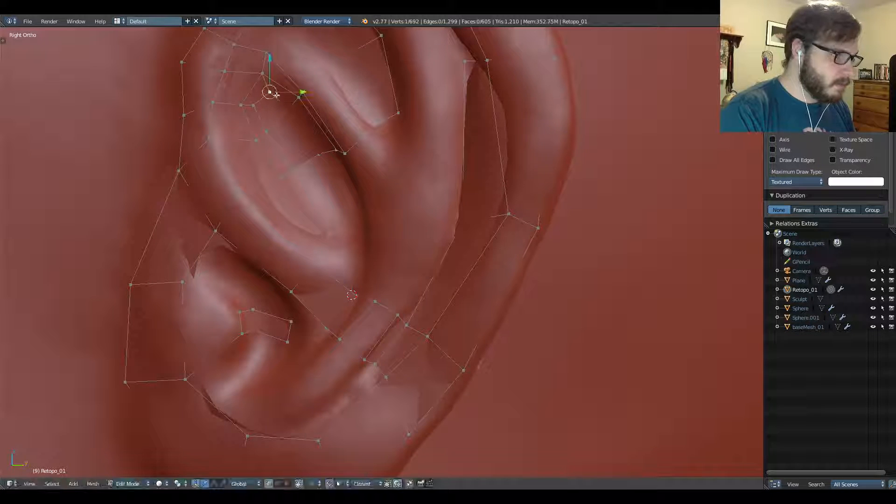
Extrude the edge below the antihelix up along the ridge and widen its new end by scaling and moving the vertices.
right_click(375, 301)
right_click(398, 315, "shift")
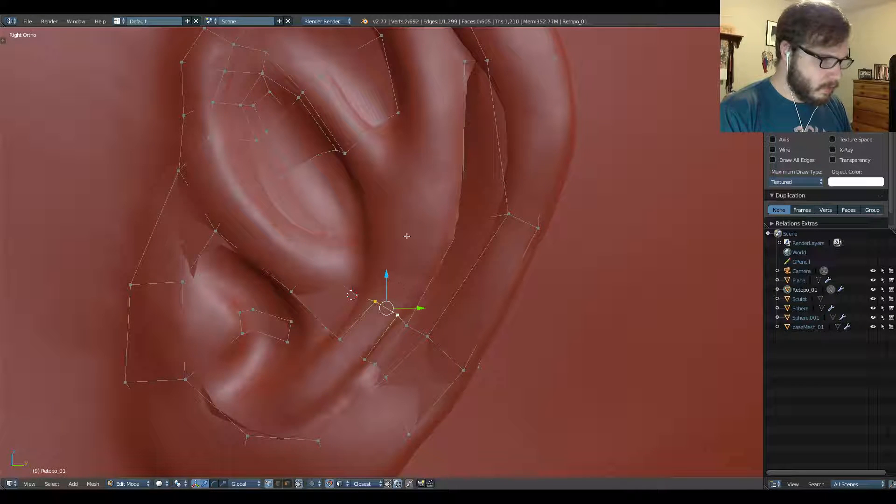
left_click(418, 207, "ctrl")
key("s")
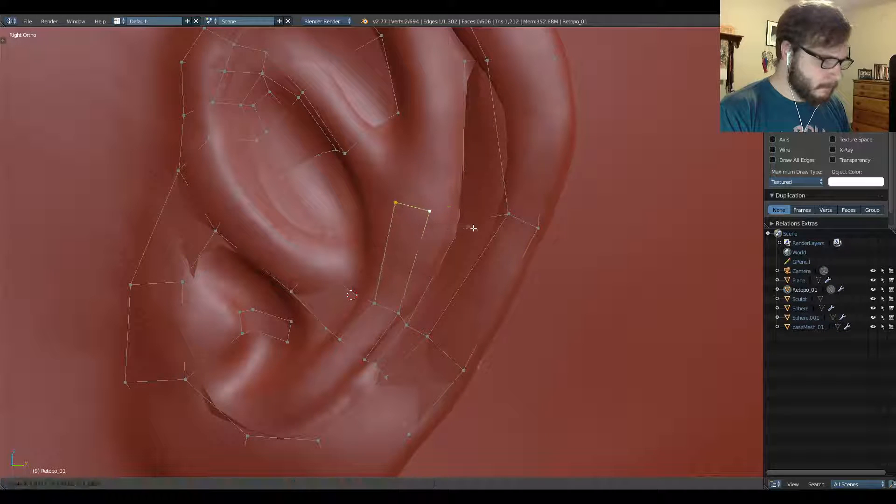
left_click(506, 228)
middle_click_drag(406, 196, 399, 231, "shift")
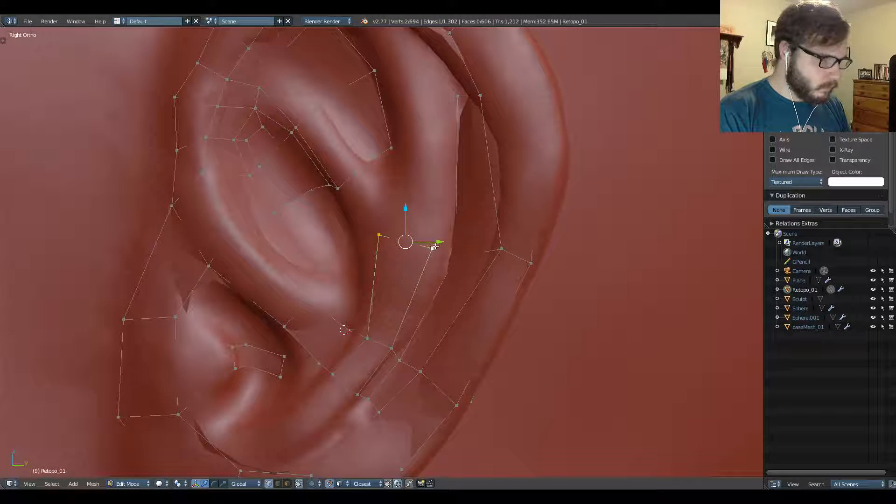
right_click_drag(432, 248, 444, 249)
right_click_drag(379, 234, 367, 236)
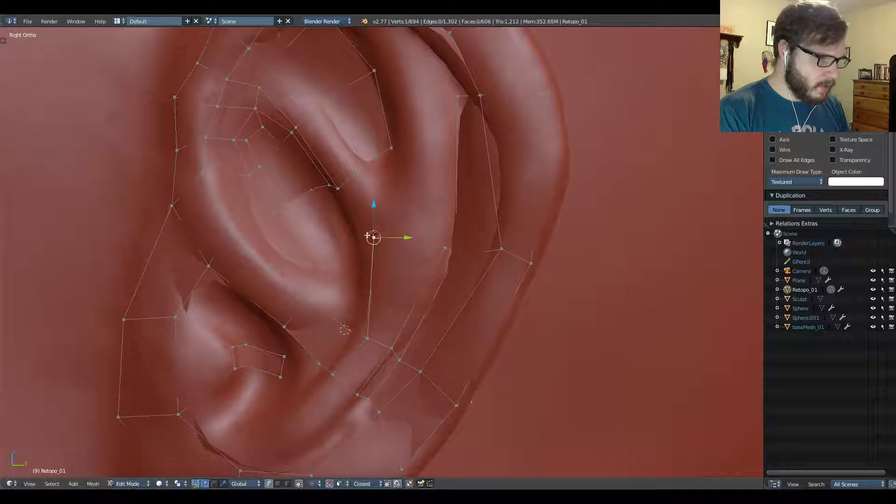
Place two connected vertices forming a short edge on the bare surface at the back of the head.
middle_click_drag(427, 243, 418, 264, "shift")
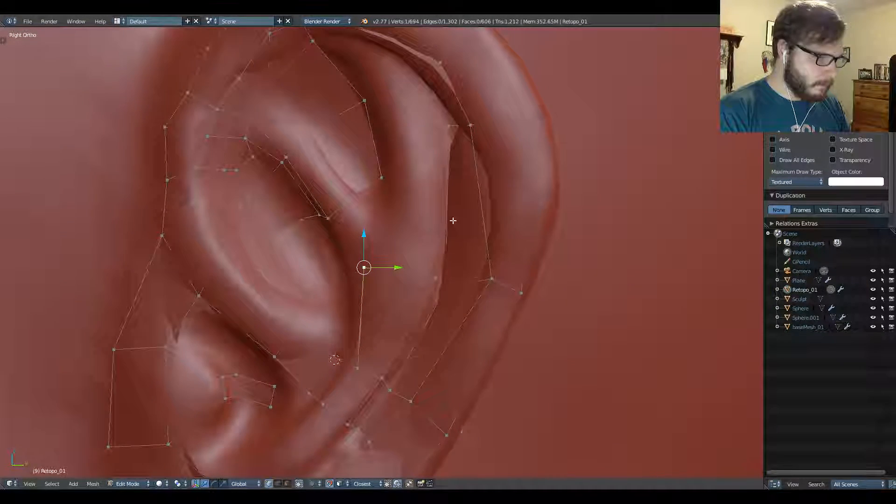
scroll(452, 221, "down", 6)
middle_click_drag(476, 244, 424, 237)
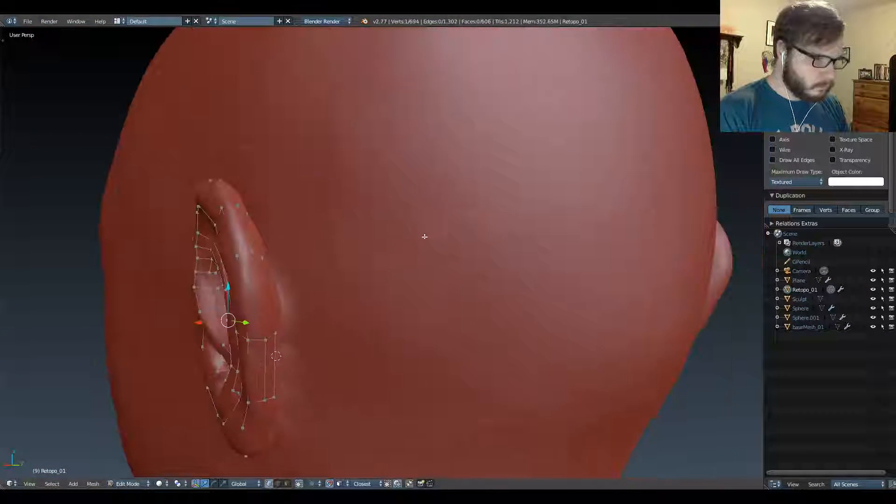
scroll(396, 238, "up", 1)
right_click(414, 240, "ctrl")
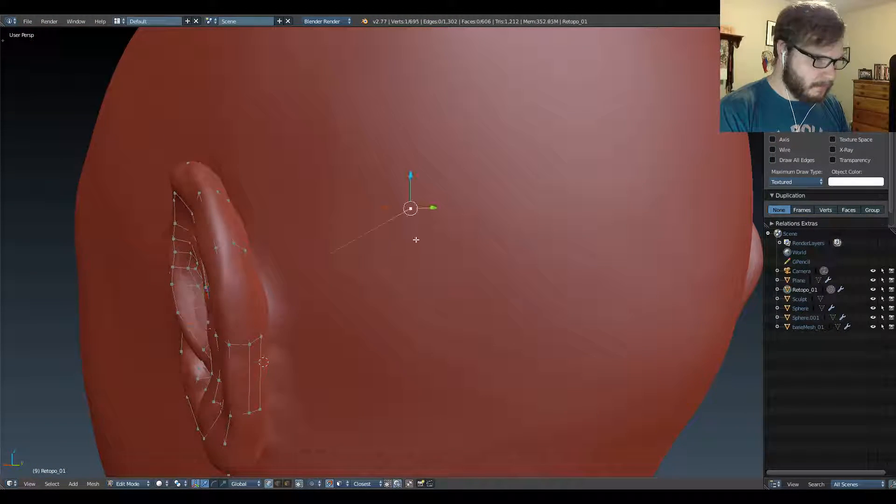
key("ctrl+z")
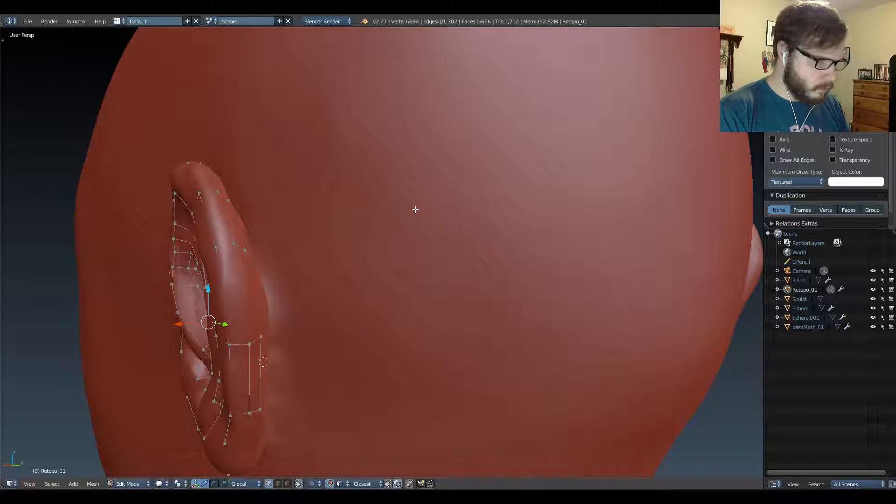
right_click(413, 225, "ctrl")
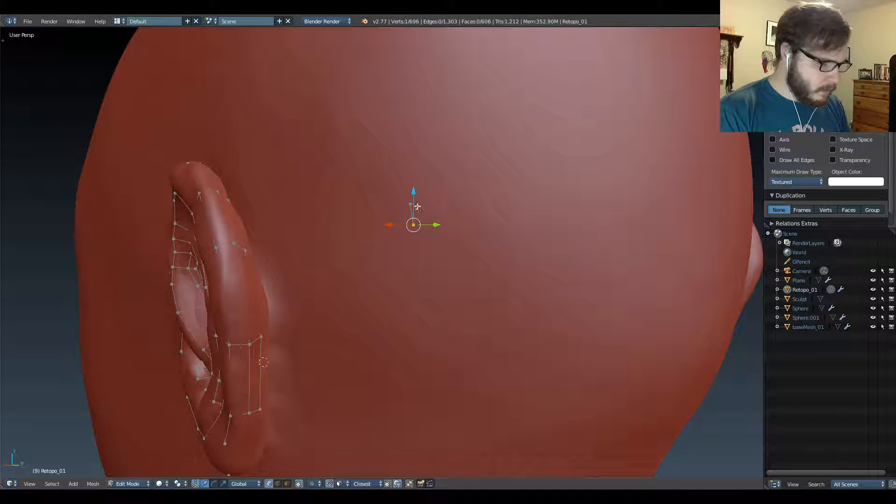
Extrude the short edge on the back of the head into a curved strip of small faces bending upward.
right_click(411, 204, "shift")
left_click(437, 206, "ctrl")
left_click(449, 194, "ctrl")
left_click(461, 182, "ctrl")
left_click(470, 166, "ctrl")
left_click(479, 147, "ctrl")
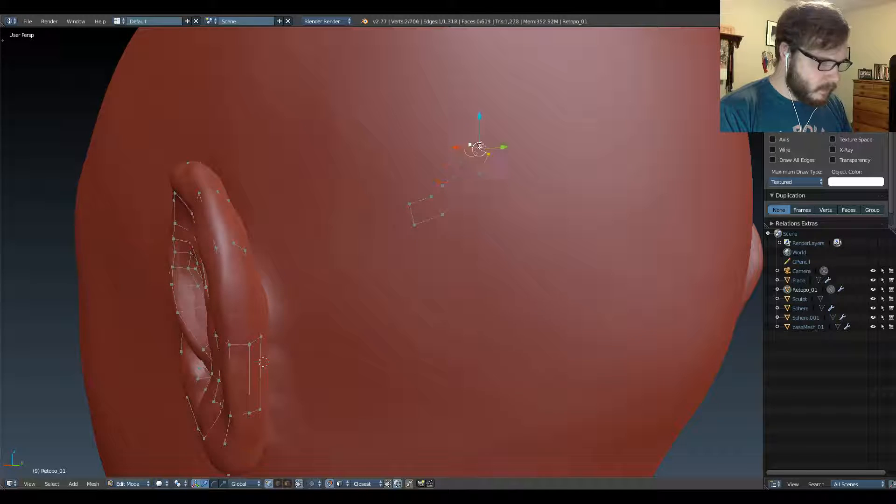
left_click(483, 133, "ctrl")
left_click(486, 94, "ctrl")
left_click(472, 77, "ctrl")
left_click(447, 82, "ctrl")
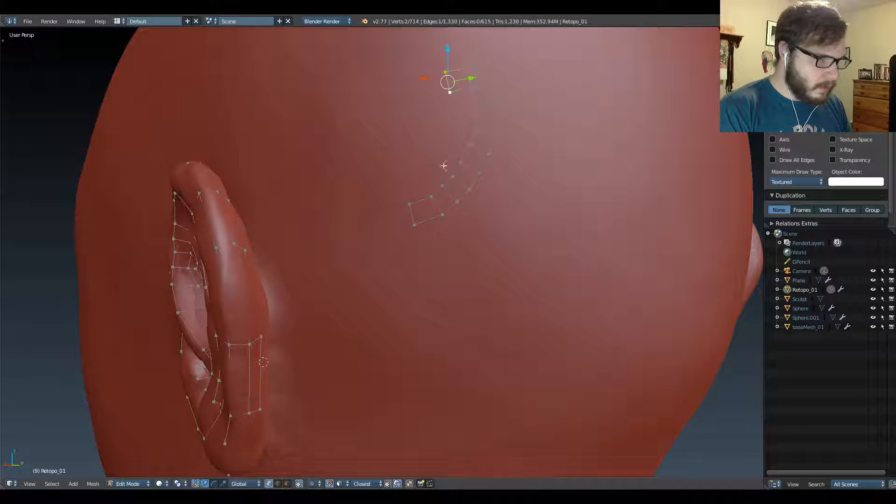
Continue the strip on the back of the head with longer faces curving down and around beneath its start.
left_click(343, 153, "ctrl")
left_click(337, 215, "ctrl")
left_click(394, 291, "ctrl")
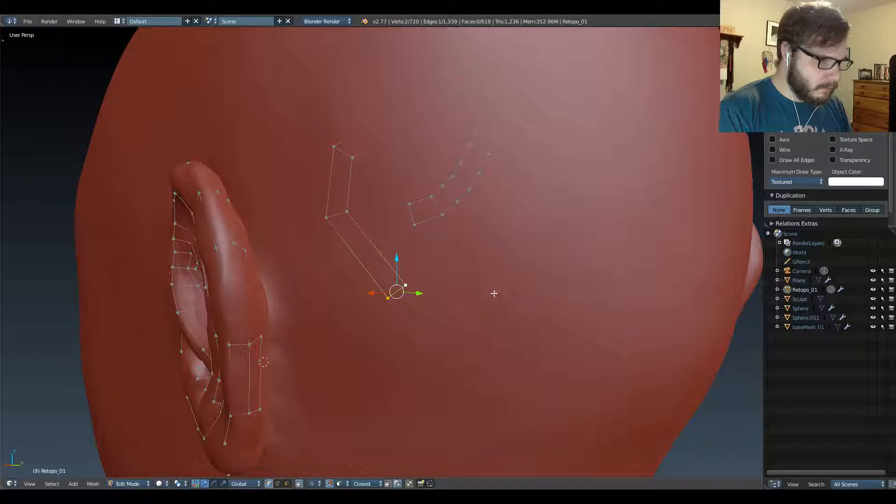
left_click(493, 291, "ctrl")
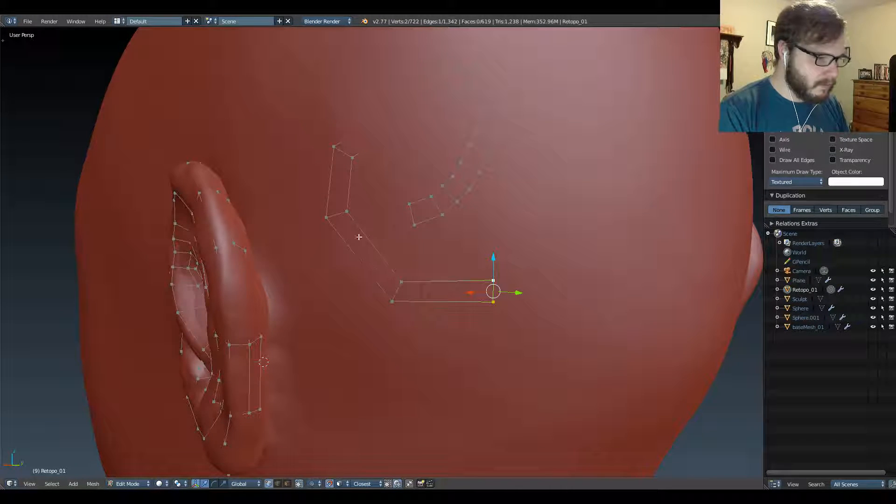
Undo the extruded face strip on the back of the head back to the two starting vertices.
key("ctrl+z")
key("ctrl+z")
key("ctrl+z")
key("ctrl+z")
key("ctrl+z")
key("ctrl+z")
key("ctrl+z")
key("ctrl+z")
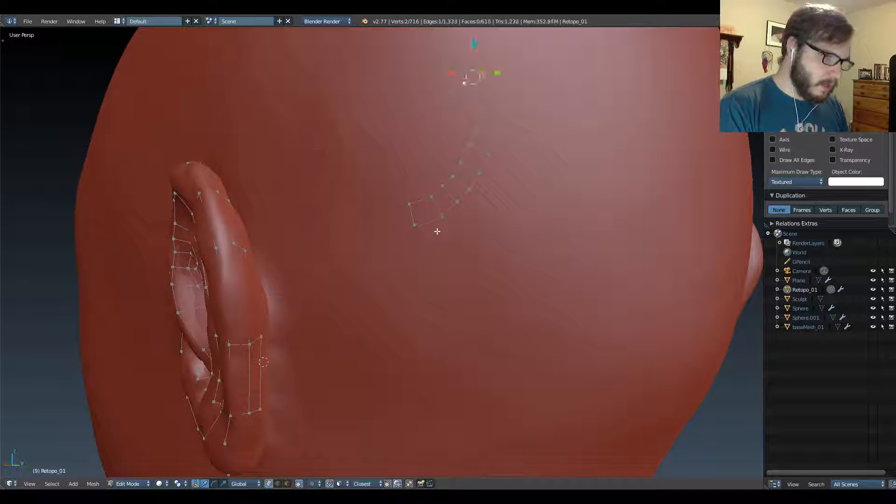
key("ctrl+z")
key("ctrl+z")
key("ctrl+z")
key("ctrl+z")
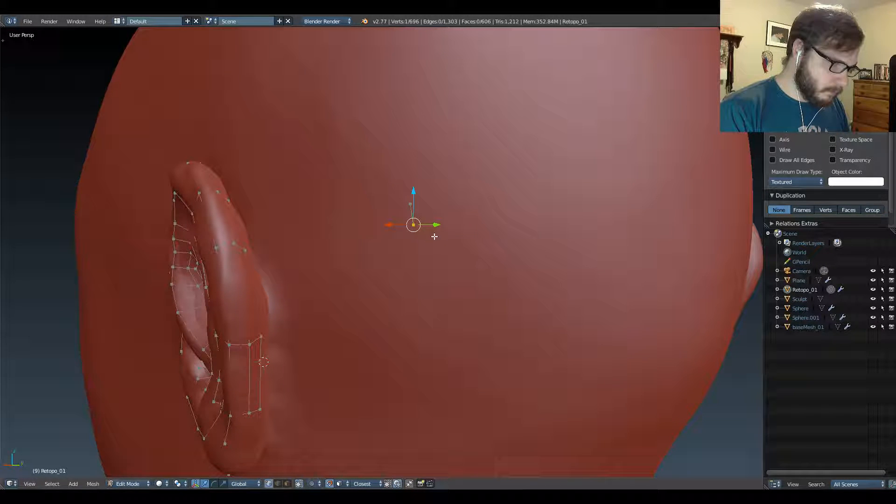
Move the upper-right corner vertex of the lower antihelix strip slightly inward and down on the ear surface.
middle_click_drag(363, 256, 436, 228)
key("KP_3")
scroll(435, 200, "up", 4)
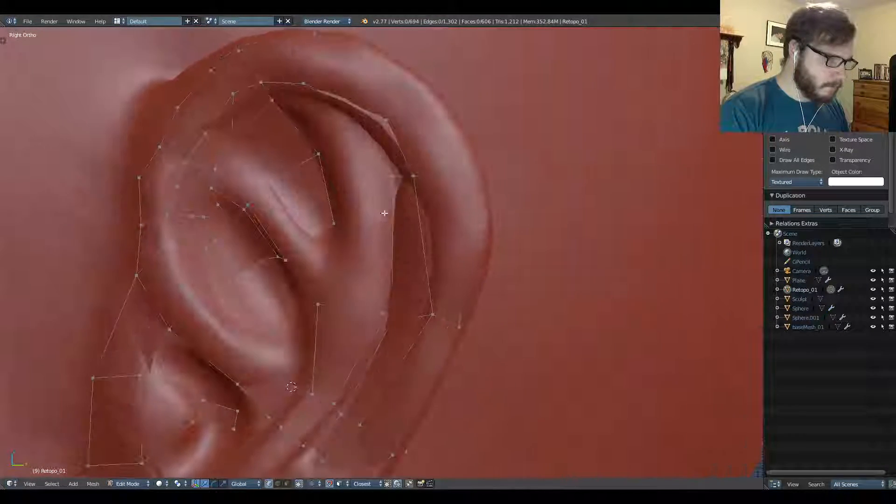
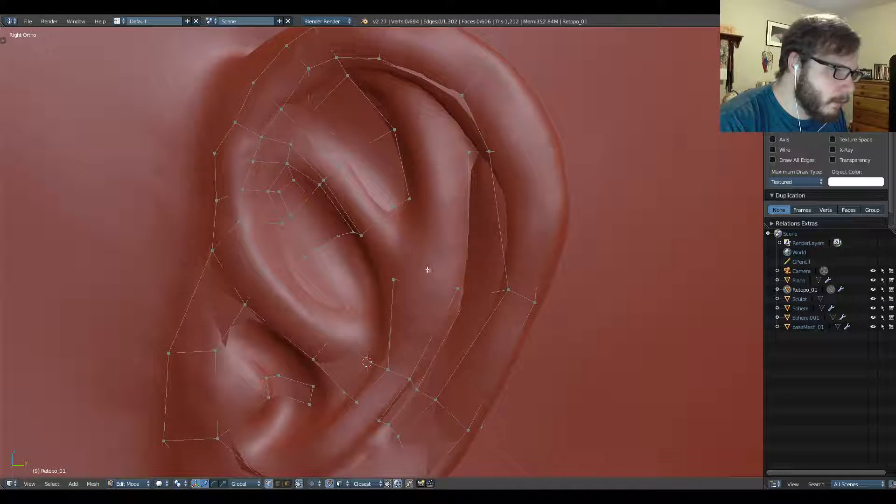
right_click(451, 289)
key("g")
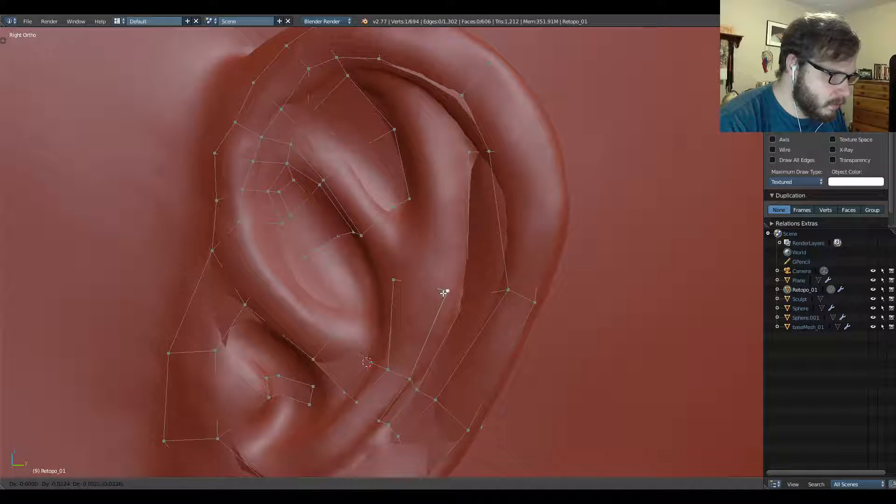
left_click(447, 293)
Fill the narrow gap along the outer side of the lower antihelix strip with a quad face.
right_click(466, 296)
right_click(454, 294, "shift")
right_click(413, 373, "shift")
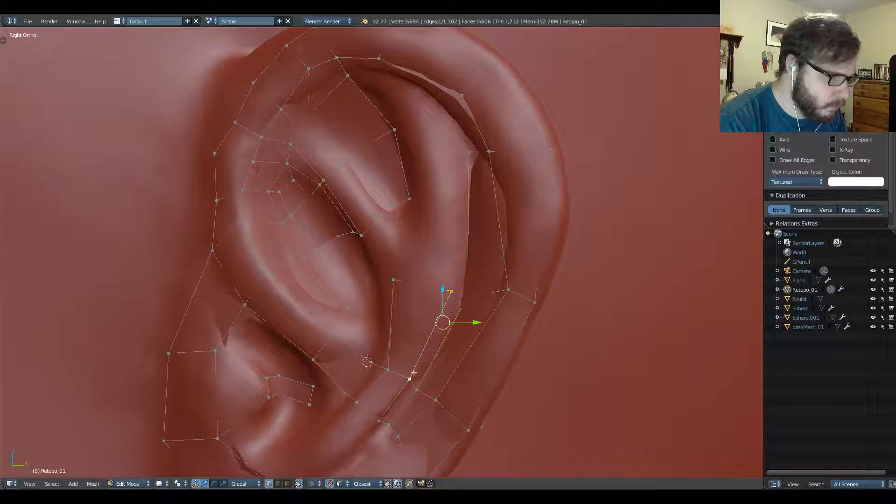
right_click(414, 372, "shift")
key("f")
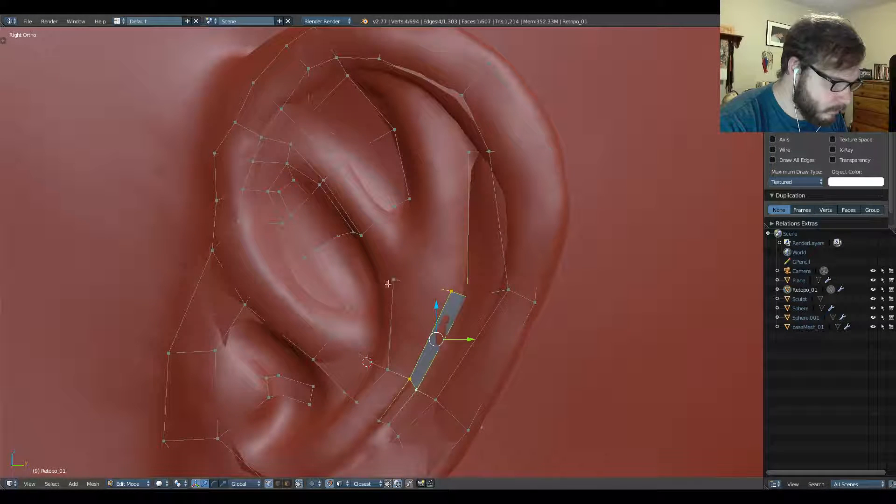
Raise the lower antihelix strip's outer top vertex slightly and shift its inner top vertex toward the concha groove.
middle_click_drag(406, 281, 407, 288, "shift")
right_click(451, 310)
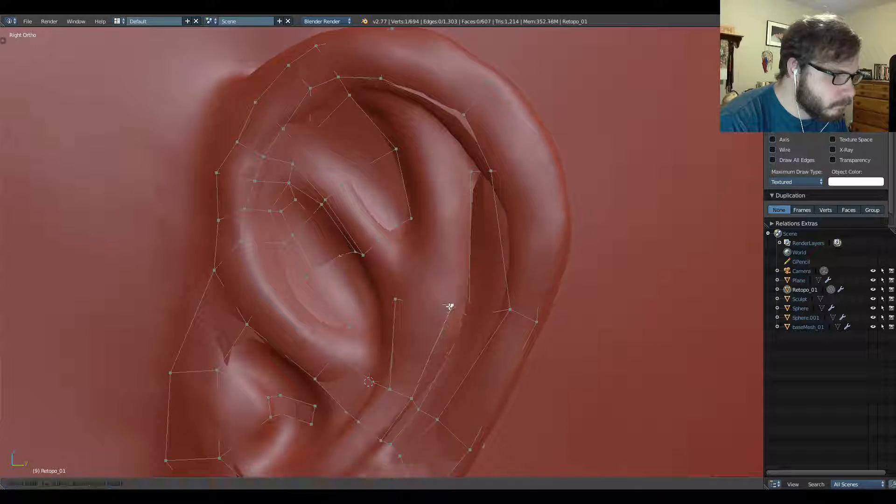
left_click(451, 301)
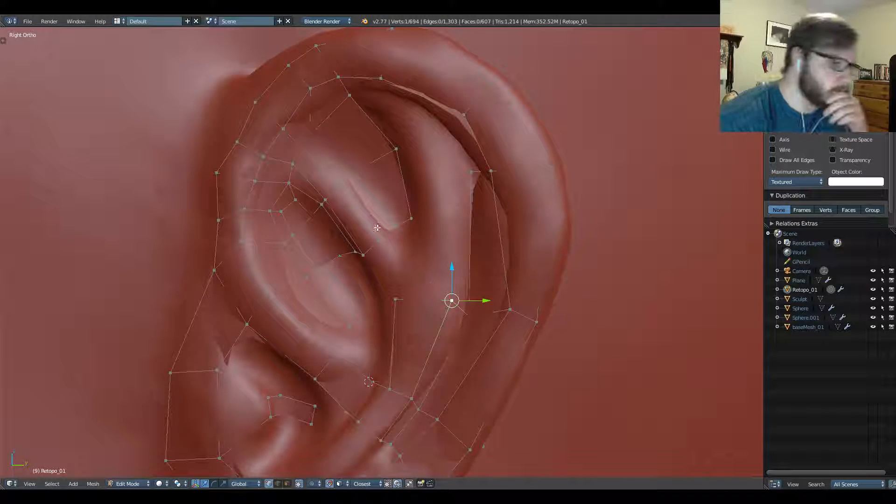
right_click(402, 299)
key("g")
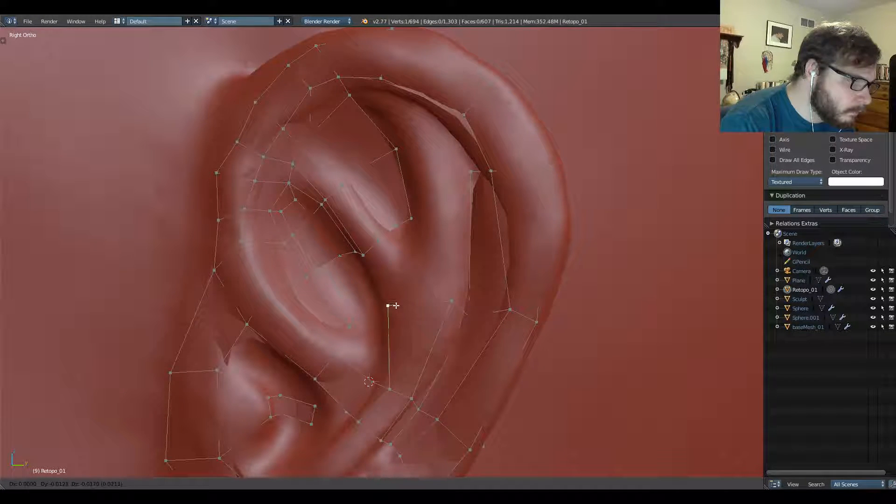
left_click(396, 305)
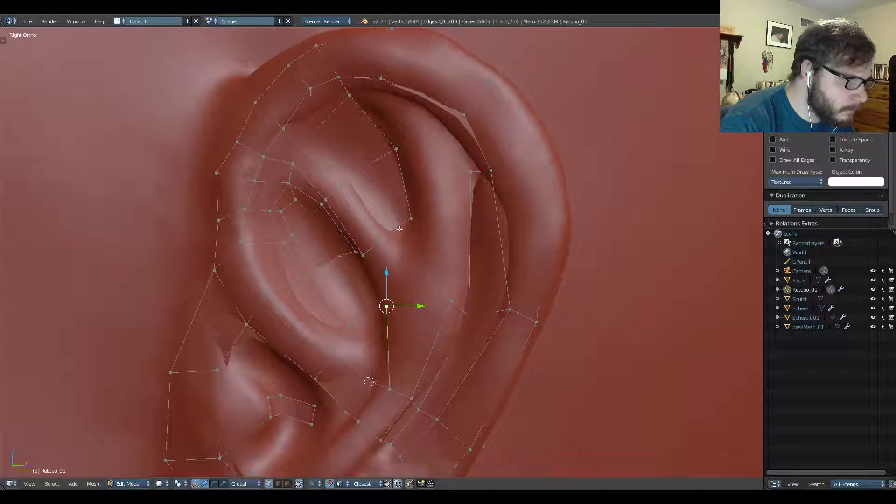
Extrude a vertex from the lower end of the triangular fossa and fill a small quad with its neighbouring vertices.
right_click(381, 239)
right_click(411, 220, "shift")
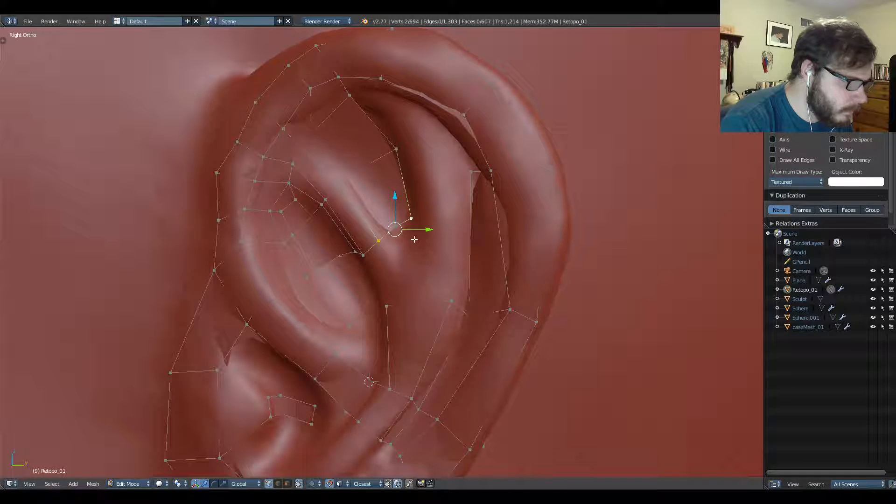
right_click(382, 244)
key("e")
left_click(411, 257)
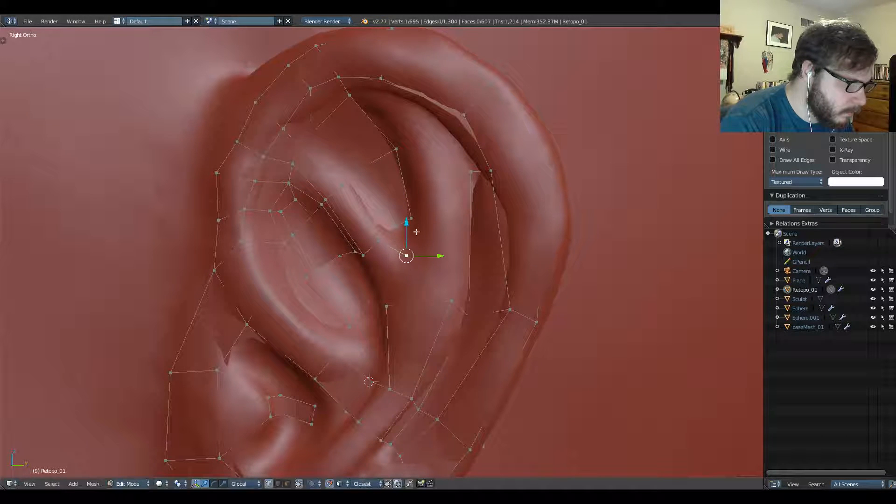
right_click(413, 222, "shift")
right_click(396, 227, "shift")
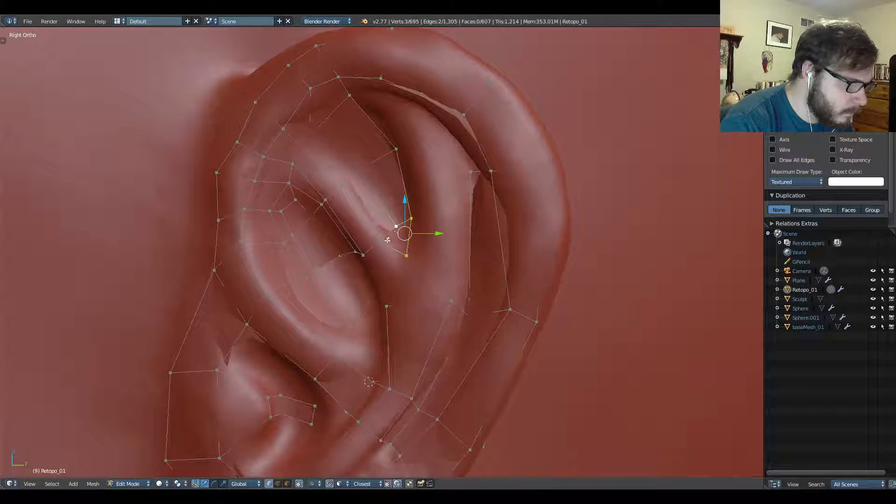
right_click(379, 240, "shift")
key("f")
Insert a lengthwise edge loop through the lower antihelix strip and connect its top vertex to the quad below the fossa.
right_click(407, 255)
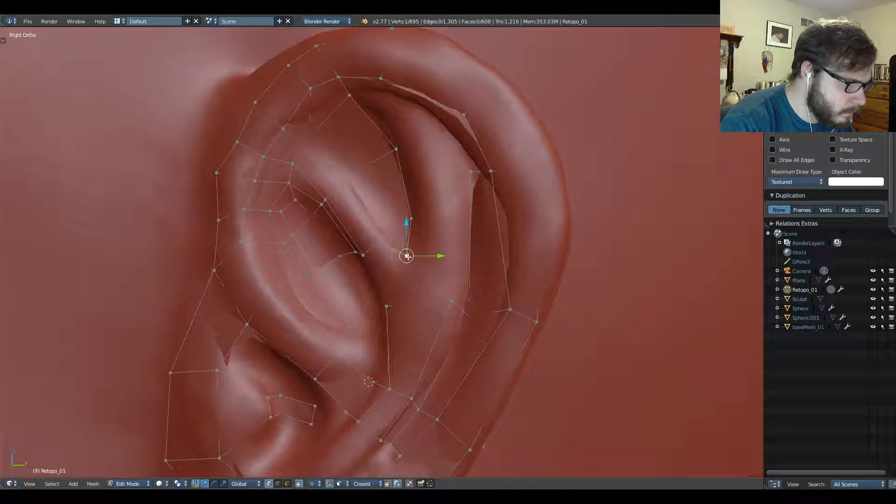
key("ctrl+r")
left_click(414, 308)
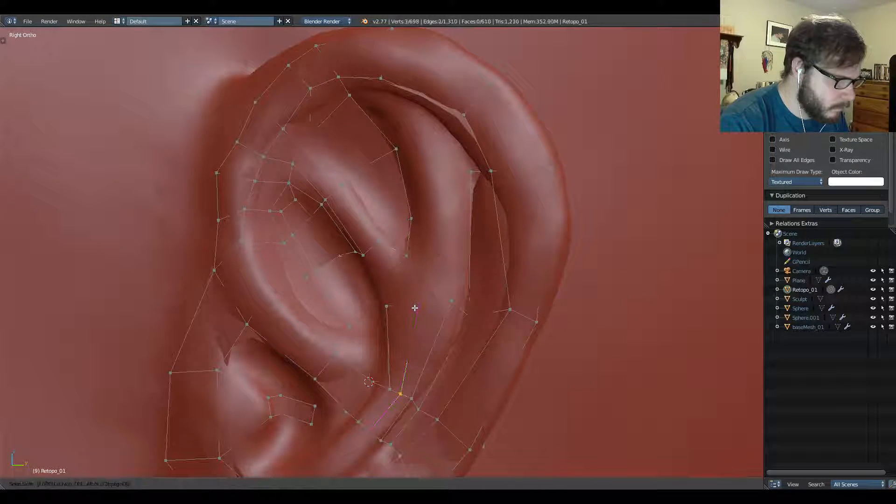
left_click(415, 309)
right_click(418, 306)
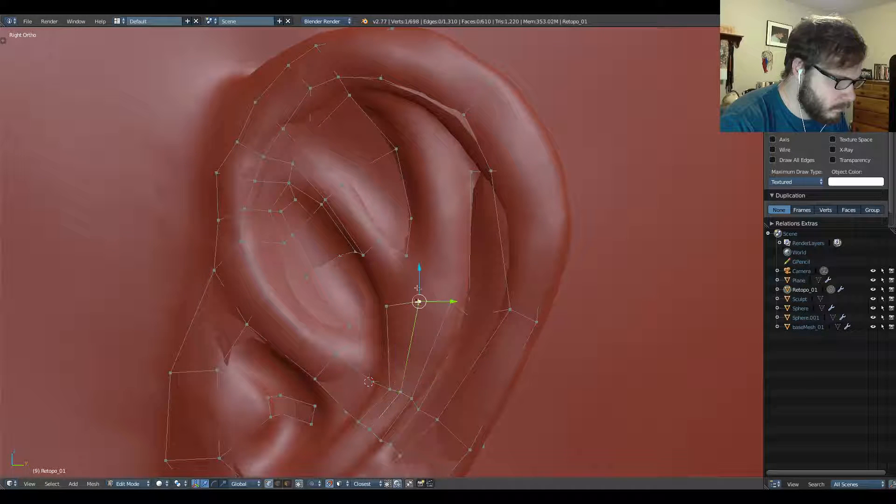
right_click(407, 255, "shift")
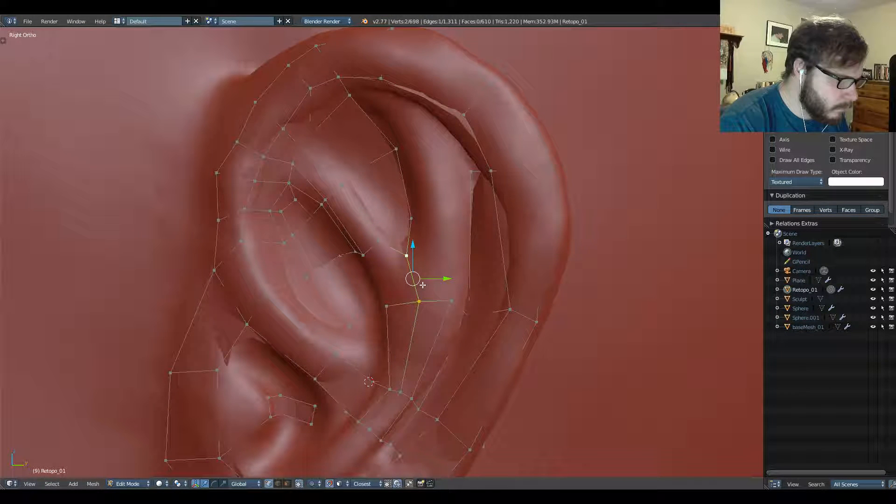
Extrude the strip's inner top vertex up along the concha groove and fill a quad joining it to the fossa ridge.
right_click(386, 305)
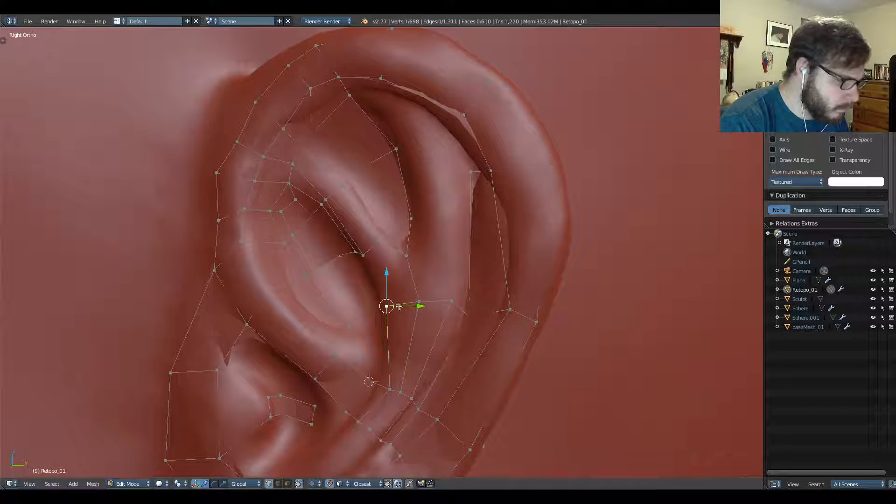
key("e")
left_click(392, 271)
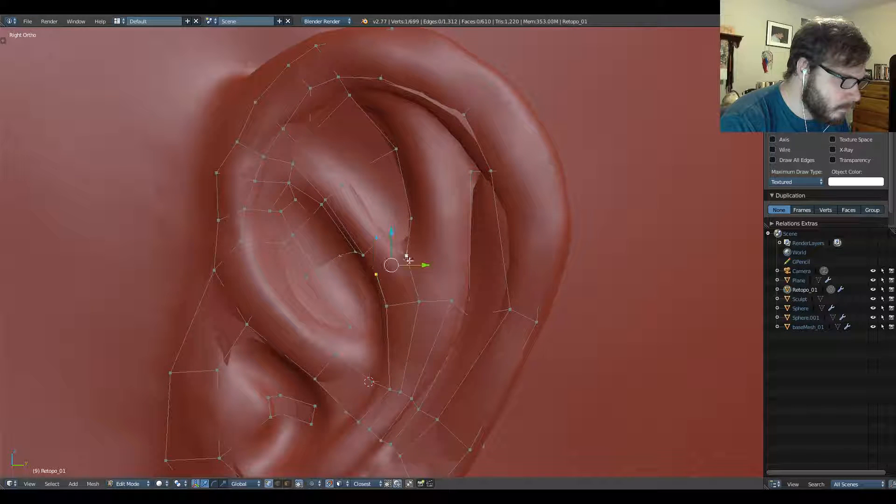
right_click(363, 255, "shift")
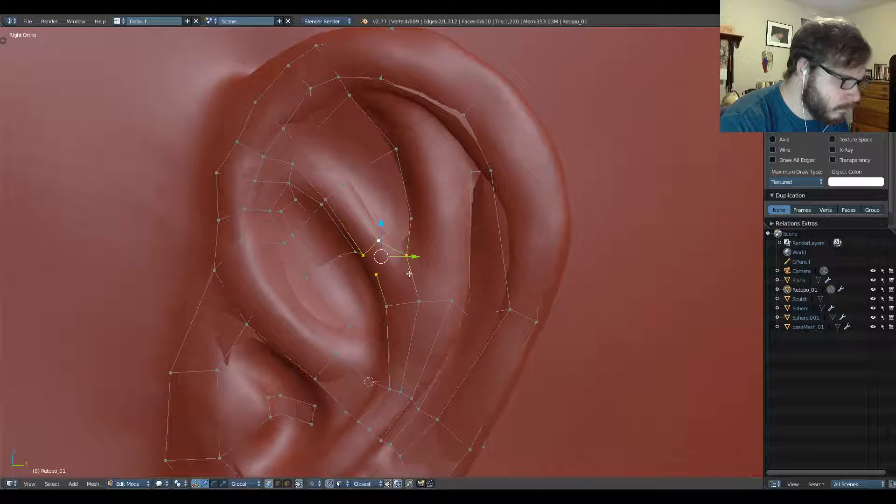
key("f")
Extrude the strip's outer top vertex up the antihelix and fill a quad back to the vertex below the fossa.
right_click(442, 297)
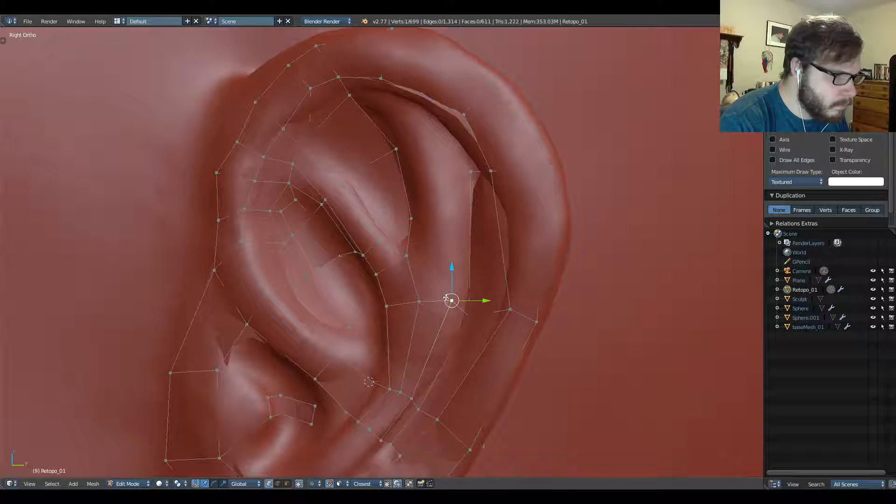
key("r")
key("Escape")
key("e")
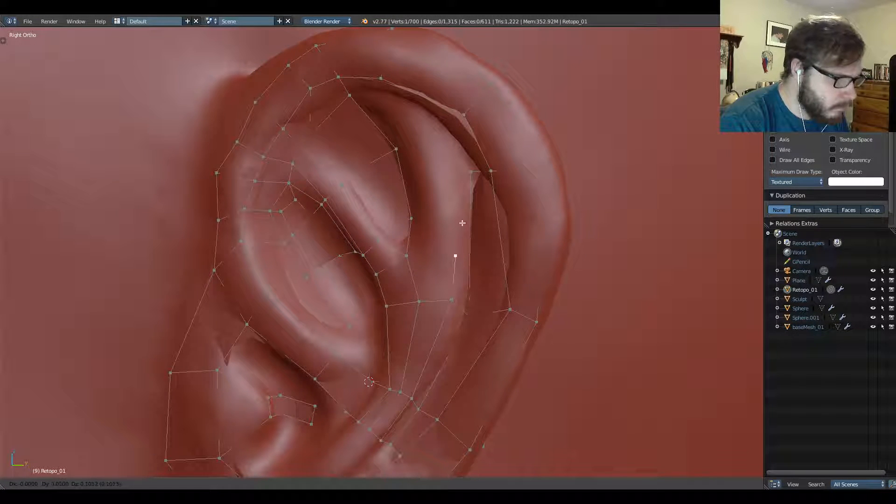
left_click(466, 218)
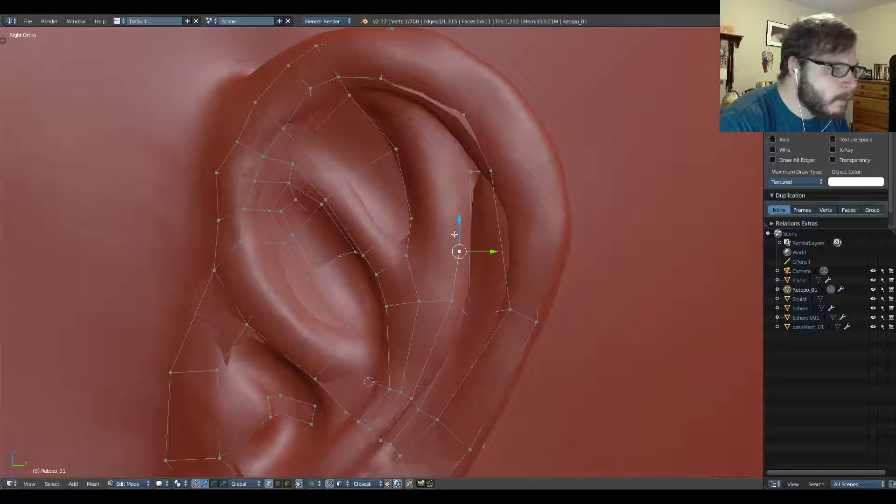
right_click(406, 256, "shift")
right_click(420, 302, "shift")
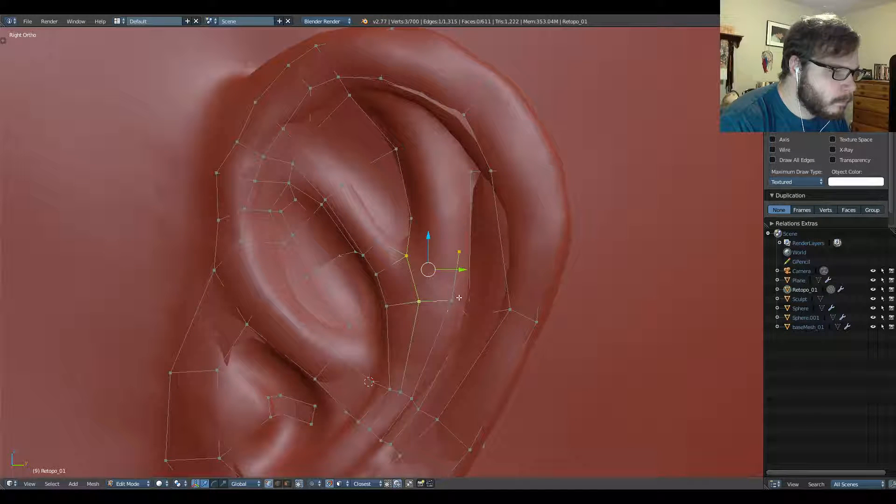
right_click(457, 295, "shift")
key("f")
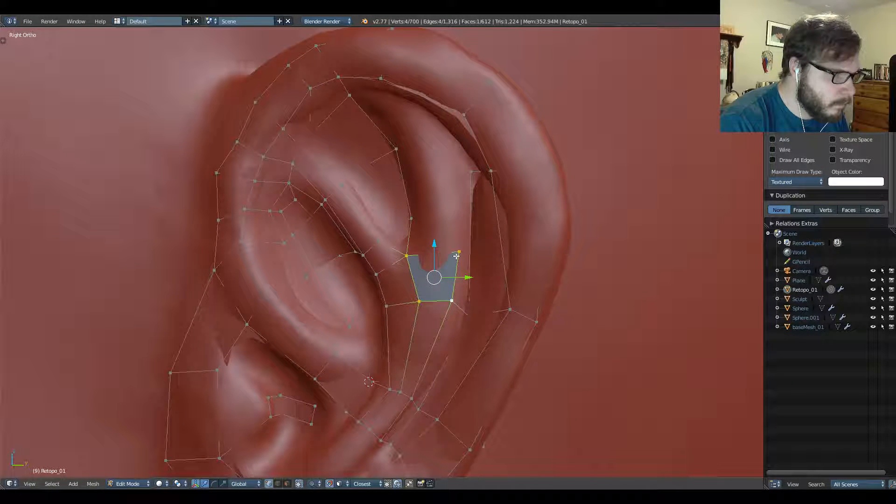
Extend the antihelix's outer edge upward with two more extruded vertices, ending near the upper groove.
right_click(456, 255)
key("r")
right_click(458, 204)
key("e")
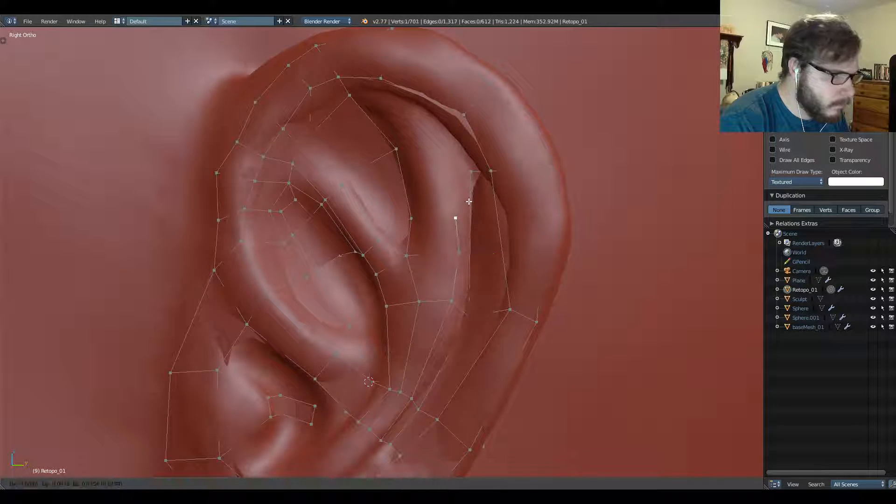
left_click(471, 194)
key("e")
left_click(462, 131)
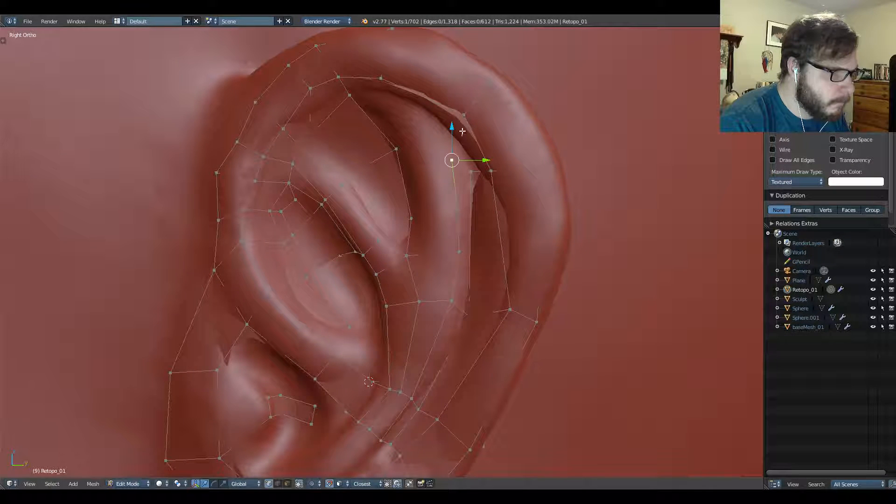
Cut a centred edge loop across the helix's middle section and move its groove and inner rim vertices outward to follow the ear.
middle_click_drag(470, 203, 417, 264, "shift")
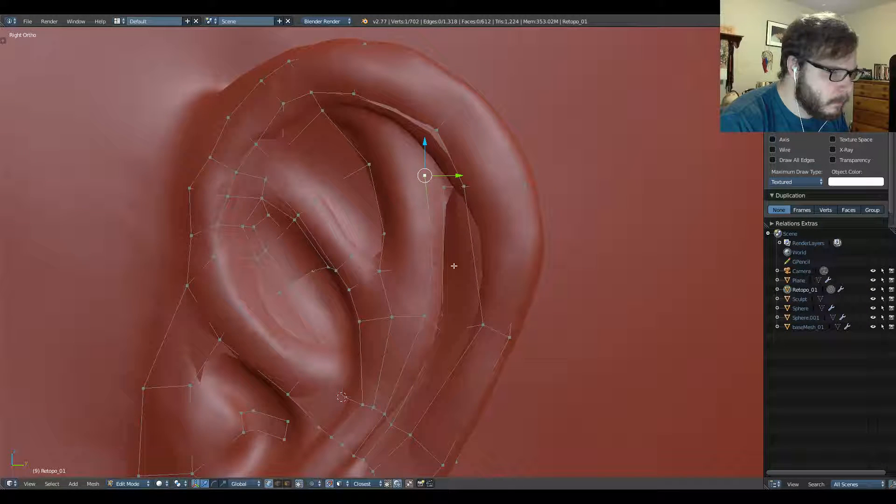
key("ctrl+r")
left_click(486, 257)
left_click(486, 256)
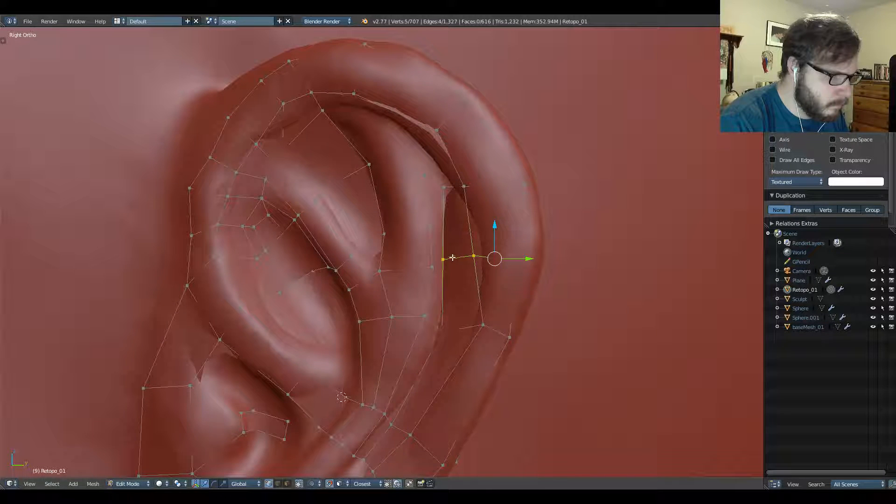
right_click(446, 257)
key("g")
left_click(463, 264)
right_click(477, 257)
key("g")
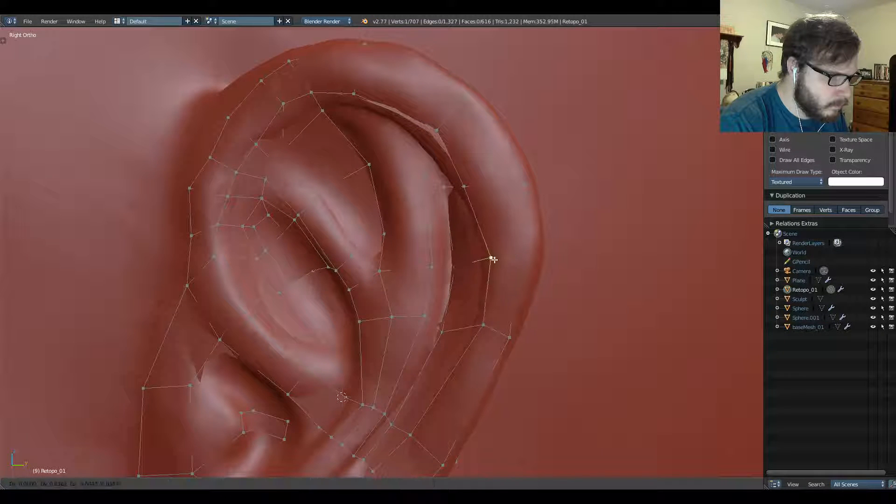
left_click(496, 260)
Fill a quad between the antihelix's outer edge and the inner wall of the helix groove.
right_click(458, 268)
right_click(433, 268, "shift")
right_click(425, 317, "shift")
right_click(444, 331, "shift")
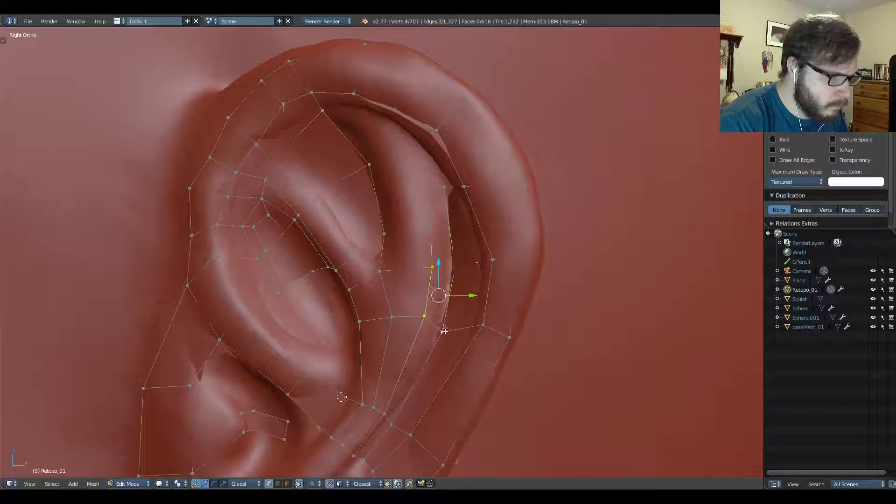
key("f")
Move the vertices of the edge row across the upper helix upward to even out the spacing along the rim.
right_click(443, 255)
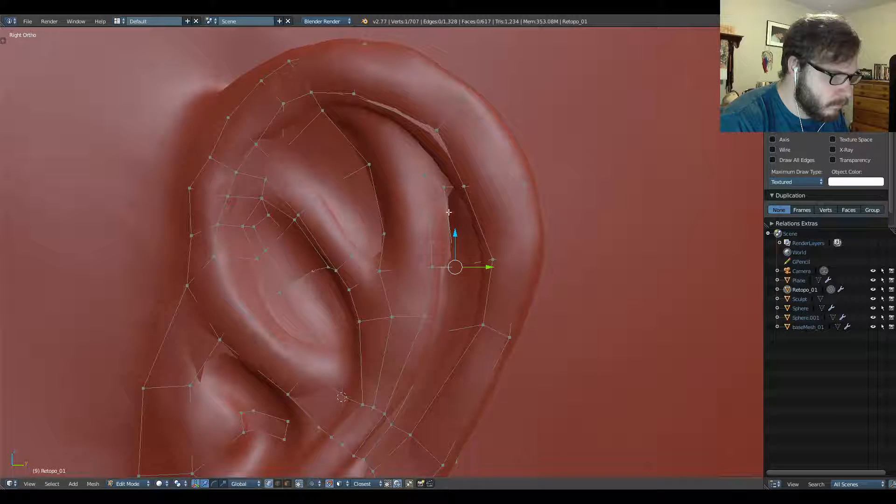
key("g")
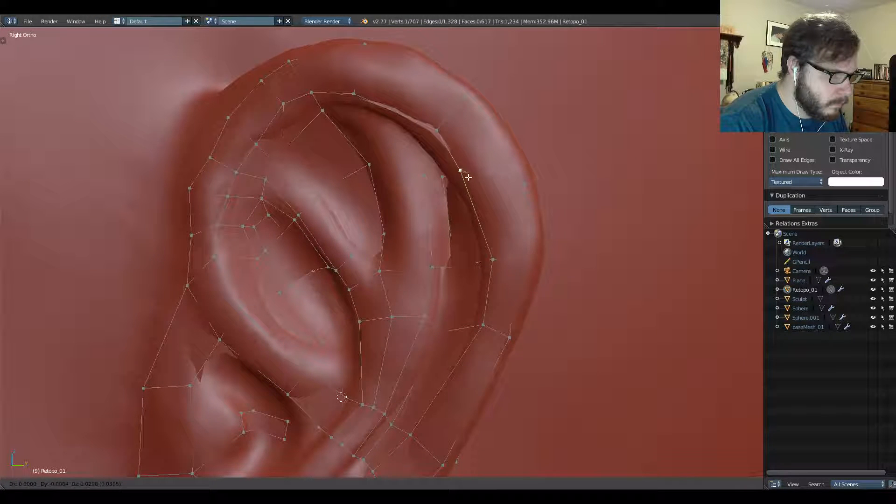
left_click(467, 172)
right_click(526, 188)
key("g")
left_click(522, 167)
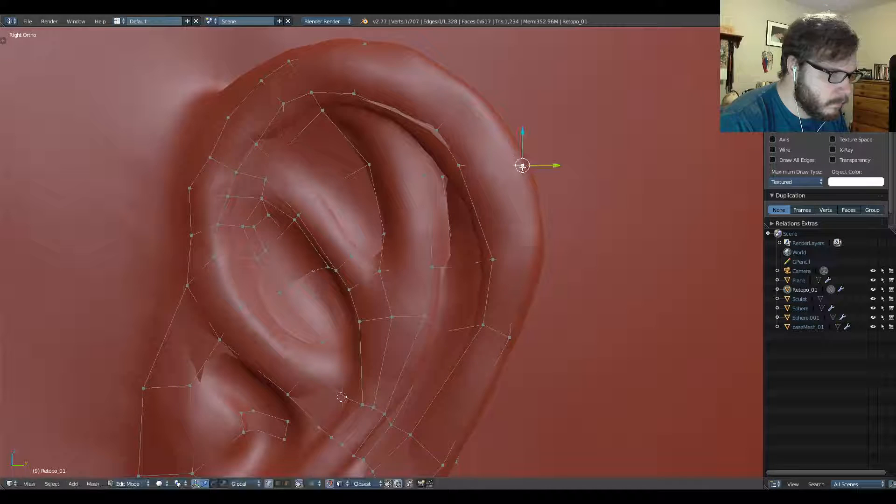
Cut a centred edge loop across the helix's middle section and adjust its groove and inner rim vertices to follow the ear.
key("ctrl+r")
left_click(510, 193)
right_click(510, 193)
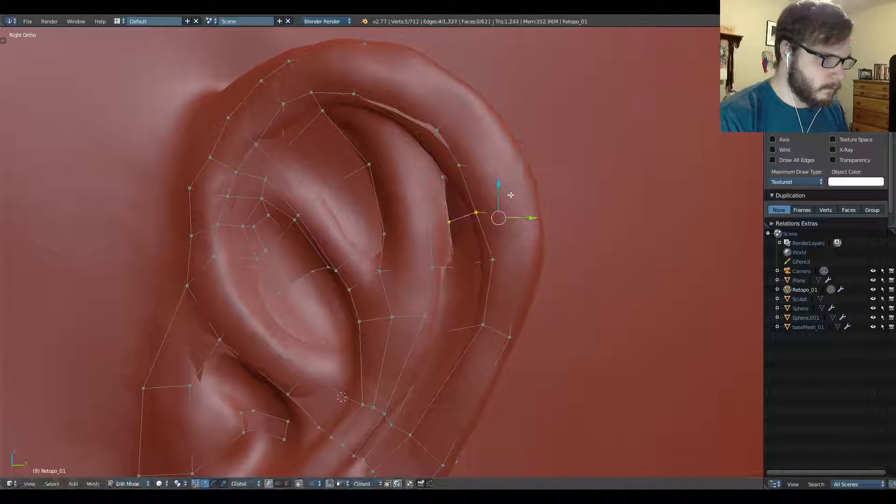
right_click(477, 212)
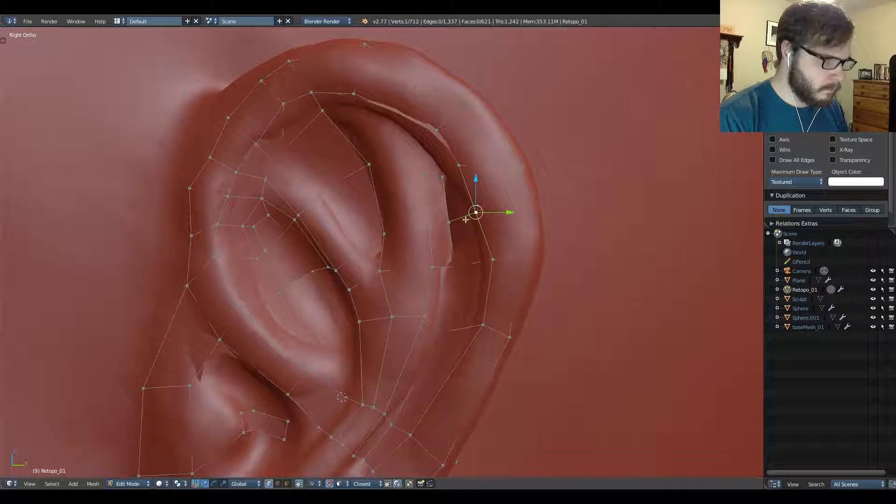
right_click(457, 220, "shift")
key("g")
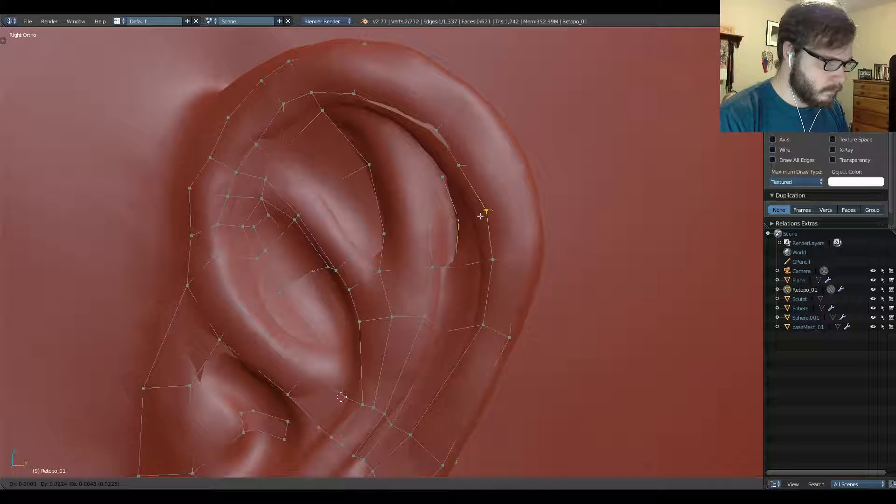
left_click(485, 211)
right_click(485, 211)
key("g")
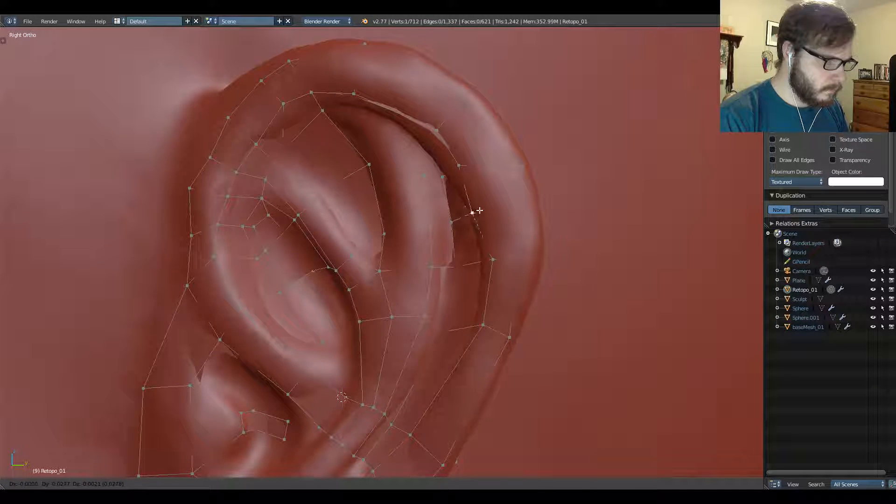
left_click(479, 210)
Move the next two inner rim vertices down the helix slightly inward toward the groove.
right_click(493, 258)
key("g")
left_click(486, 261)
right_click(482, 325)
key("g")
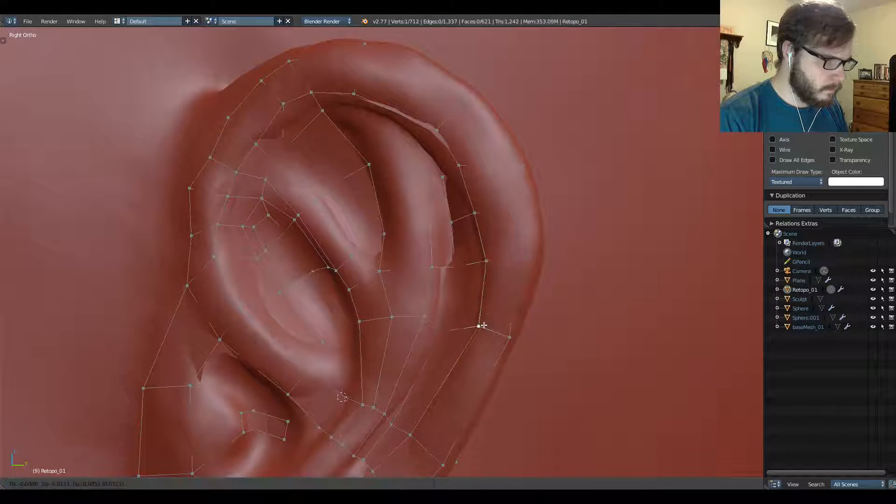
left_click(481, 325)
Fill a quad between the upper antihelix edge and the adjoining inner wall of the helix groove.
right_click(442, 180)
right_click(425, 176, "shift")
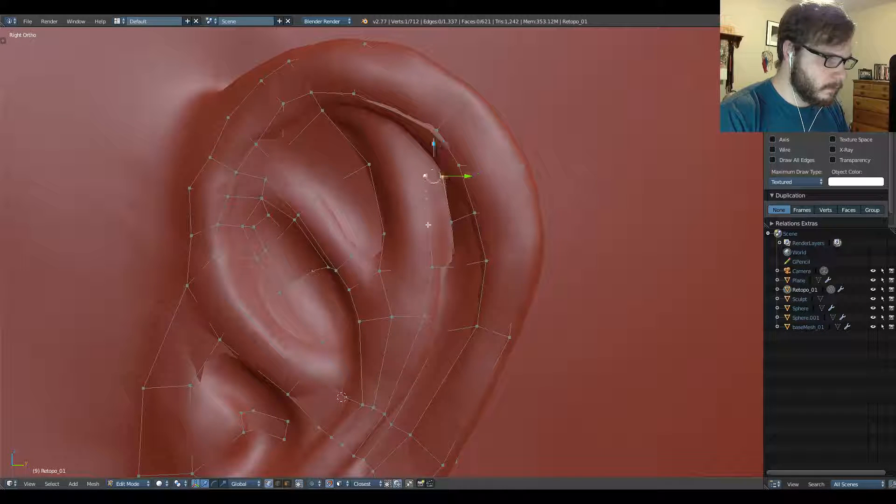
right_click(431, 225, "shift")
right_click(454, 221, "shift")
key("f")
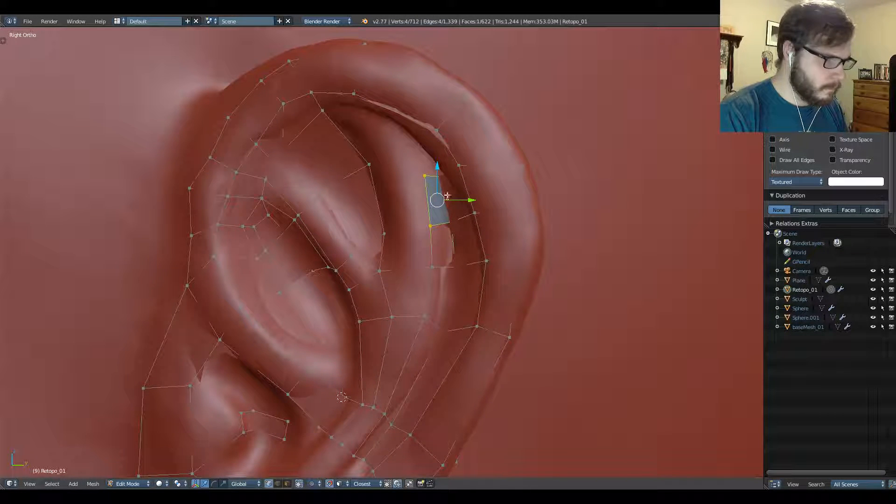
Isolate the retopology mesh in local view and return to Edit Mode.
scroll(414, 174, "down", 6)
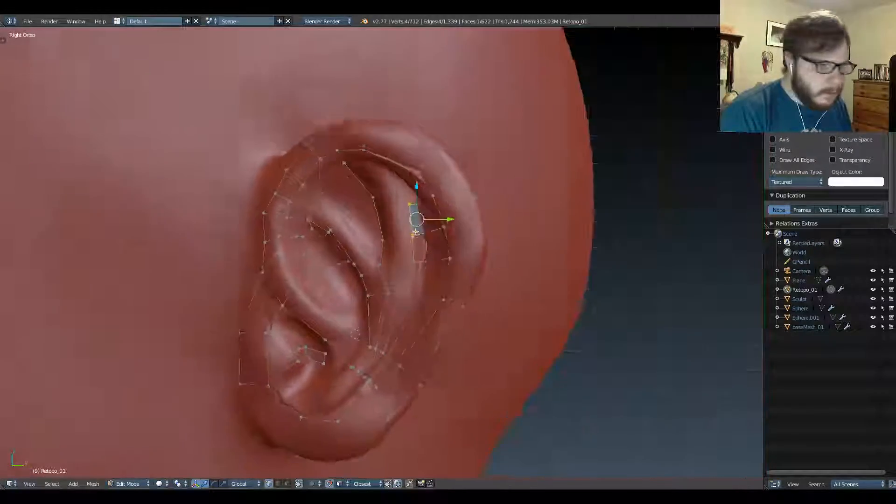
middle_click_drag(414, 174, 481, 230)
key("Tab")
left_click(469, 232)
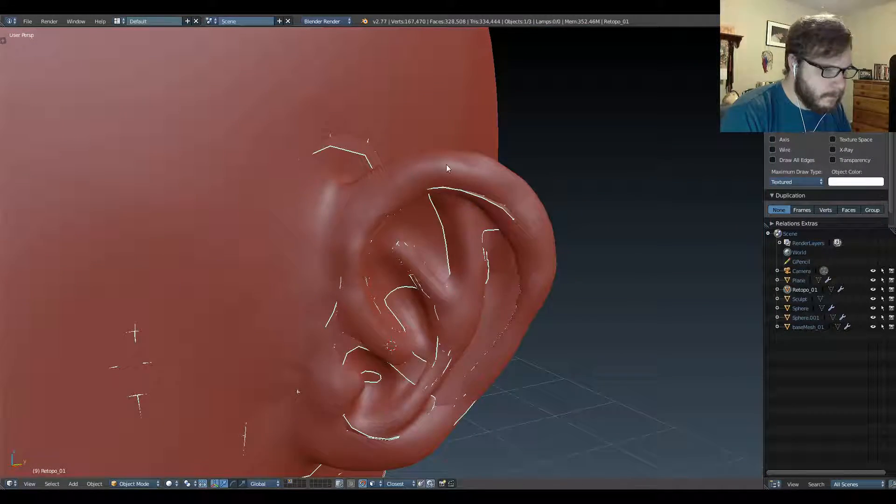
key("KP_Divide")
scroll(515, 178, "up", 5)
middle_click_drag(515, 177, 526, 144)
middle_click_drag(526, 144, 438, 176, "shift")
scroll(495, 141, "up", 2)
key("Tab")
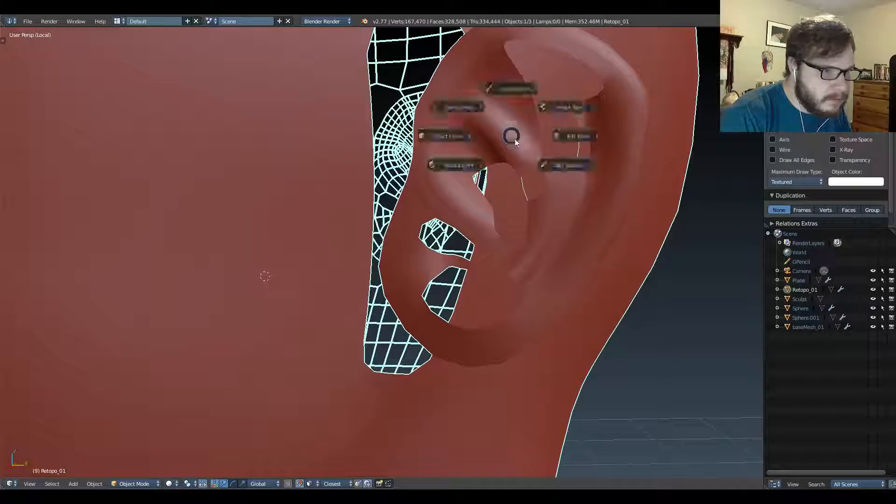
key("Tab")
left_click(607, 147)
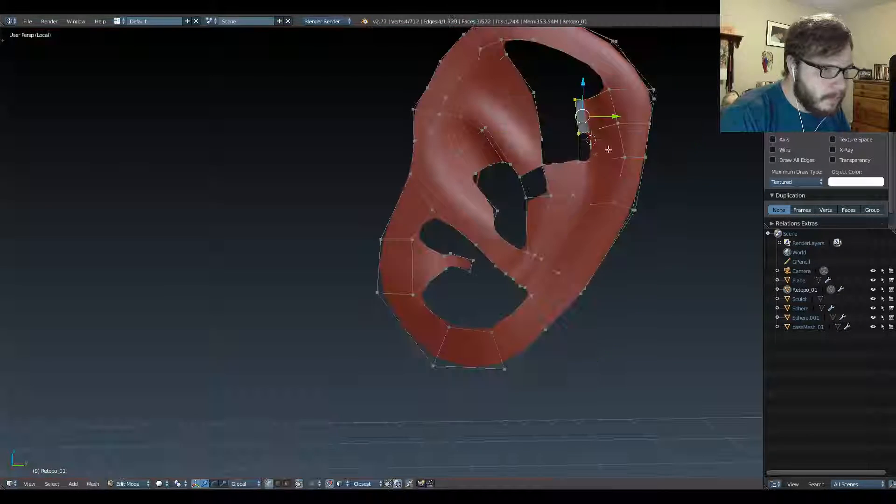
In edge selection, fill the one-quad gaps beside the antihelix's outer edge and at the lower end of the fossa.
middle_click_drag(608, 150, 524, 200, "shift")
key("ctrl+Tab")
left_click(512, 198)
right_click(512, 199)
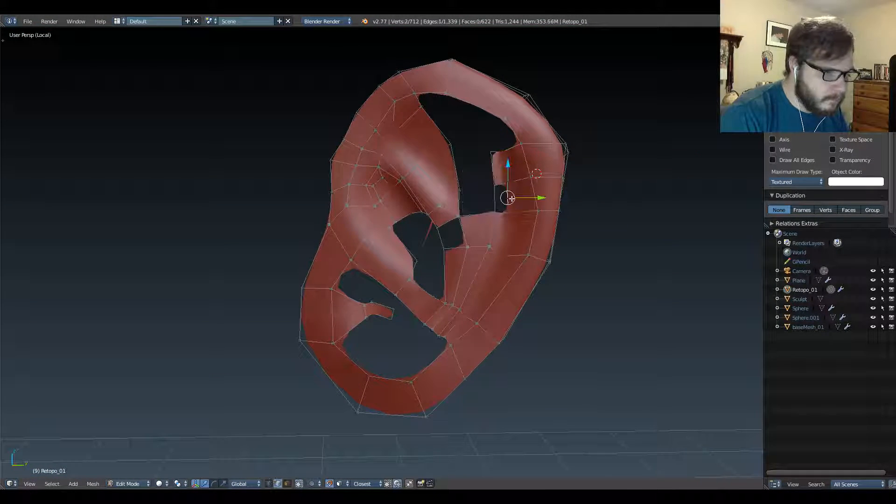
right_click(501, 196, "shift")
key("f")
right_click(468, 231)
key("f")
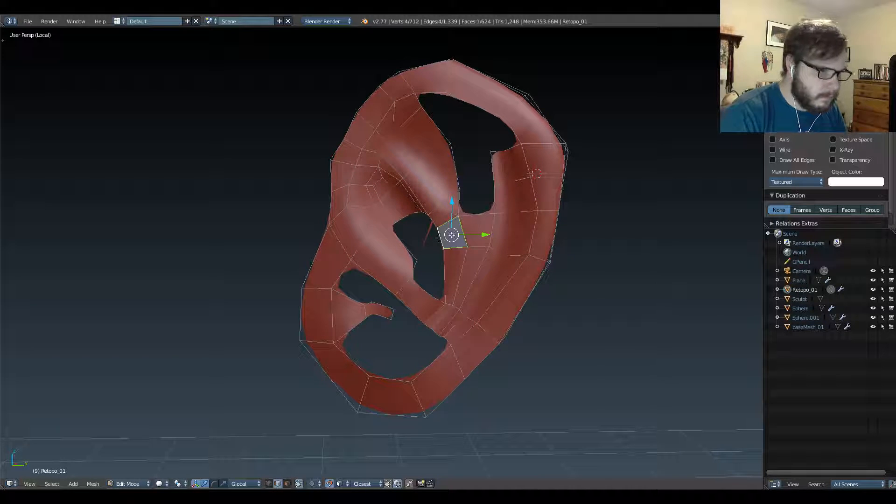
Cut an edge loop lengthwise along the groove between the antihelix and the helix.
middle_click_drag(485, 224, 482, 194)
scroll(468, 222, "up", 1)
key("ctrl+r")
left_click(553, 171)
left_click(556, 172)
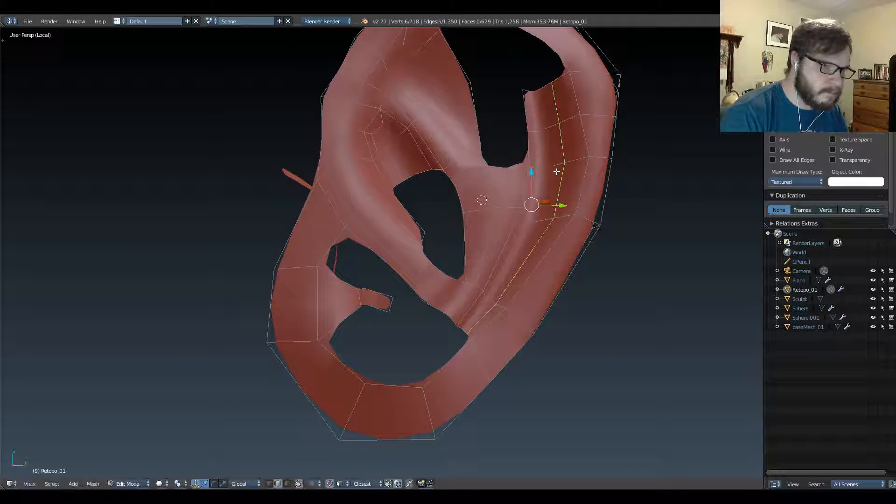
Leave local view to bring the sculpt back and resume editing the retopology mesh.
middle_click_drag(566, 180, 539, 193)
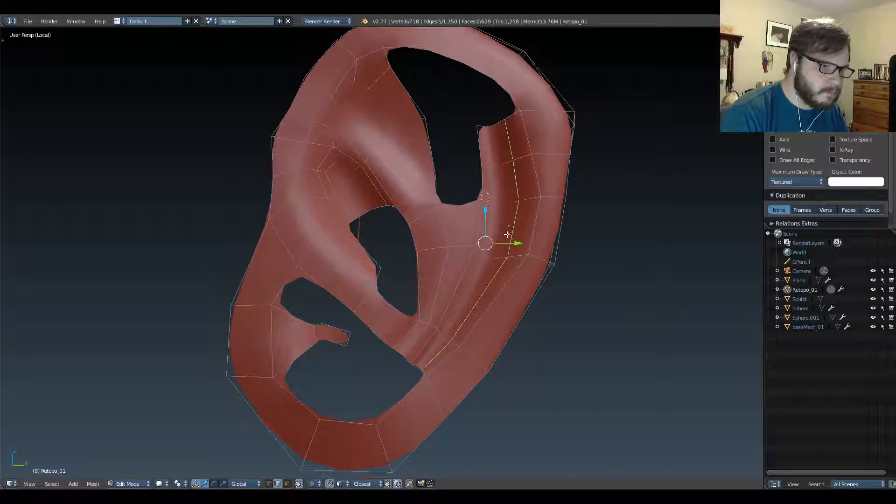
left_click_drag(514, 242, 516, 246)
middle_click_drag(505, 235, 544, 334)
left_click_drag(568, 336, 560, 321)
middle_click_drag(560, 321, 435, 267)
key("Tab")
left_click(476, 292)
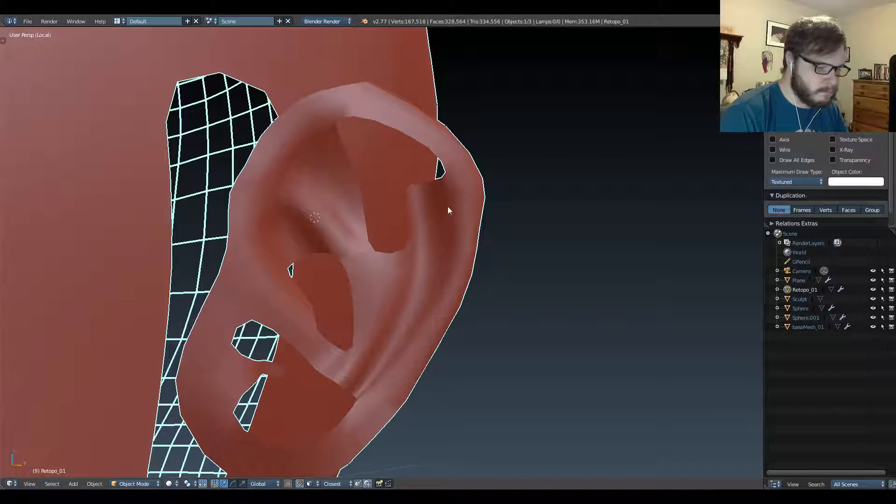
key("KP_Divide")
key("Tab")
left_click(530, 268)
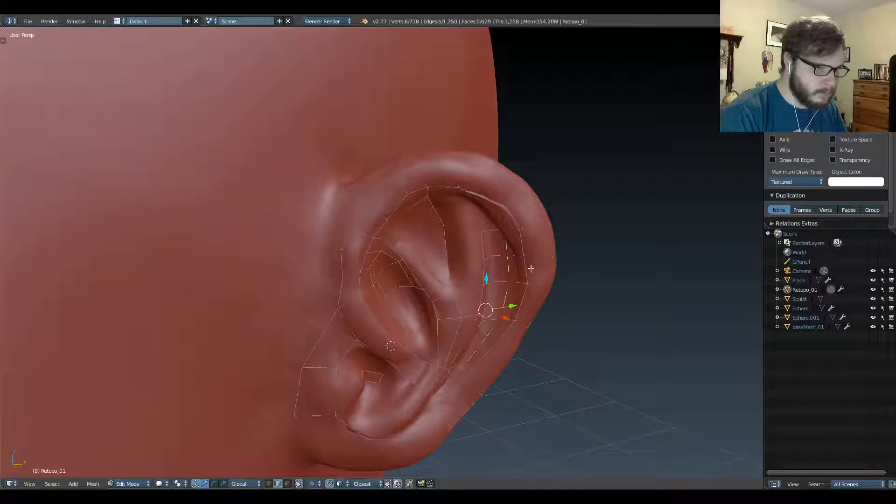
Snap the lengthwise groove loop onto the sculpt's surface.
scroll(530, 268, "up", 6)
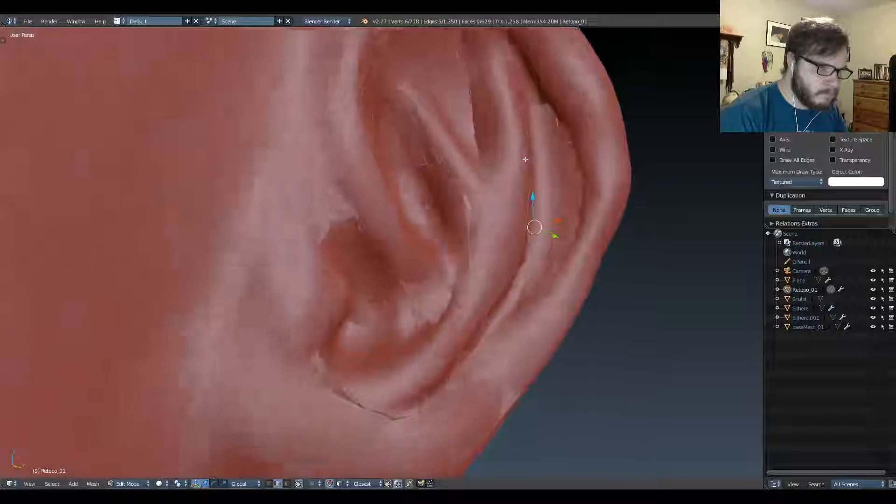
mouse_move(526, 159)
middle_mouse_down()
mouse_move(536, 146)
mouse_move(541, 156)
middle_mouse_up()
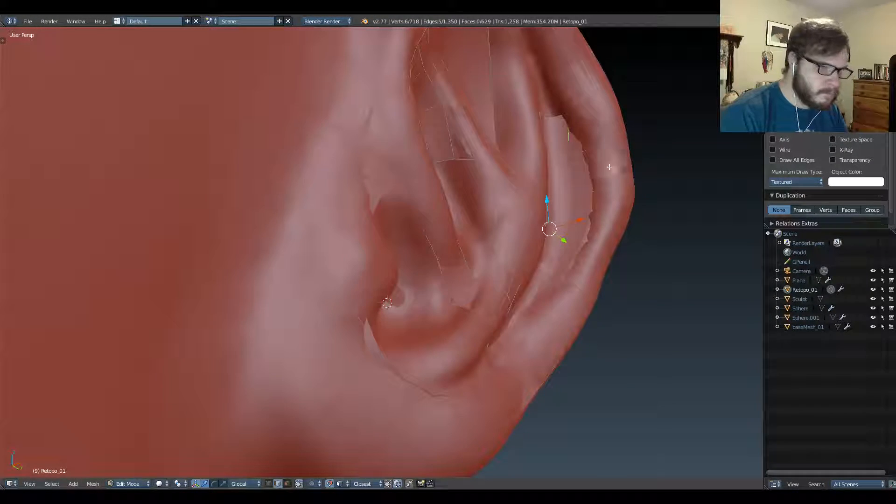
key("g")
left_click(596, 144)
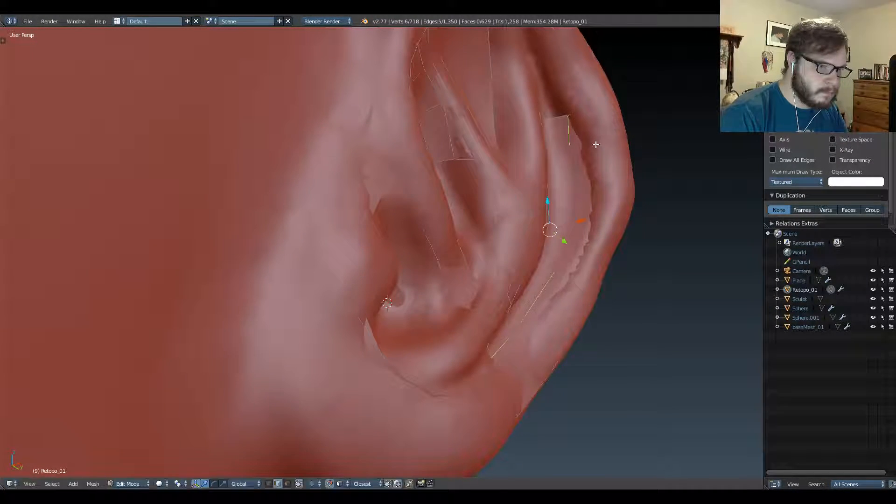
In vertex selection, move the groove loop's top vertex toward the antihelix and the antihelix's top vertex up along its ridge.
key("ctrl+Tab")
left_click(585, 127)
right_click(571, 120)
key("g")
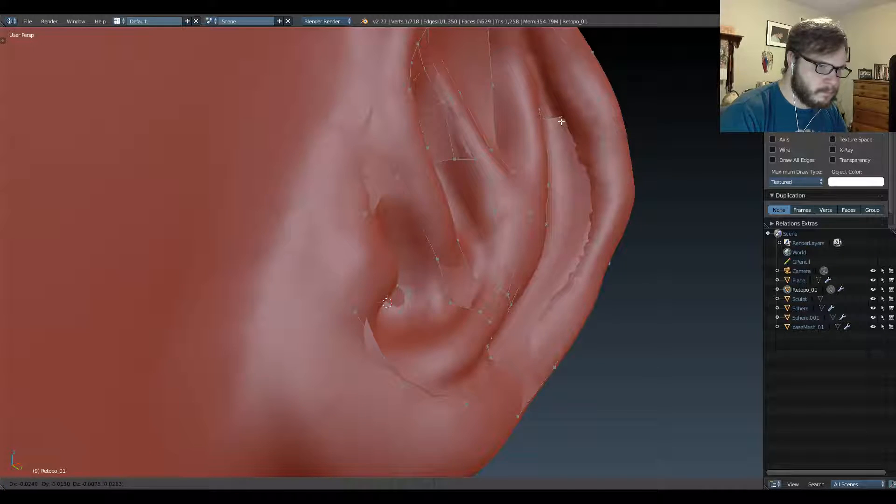
left_click(561, 122)
middle_click_drag(566, 135, 494, 225)
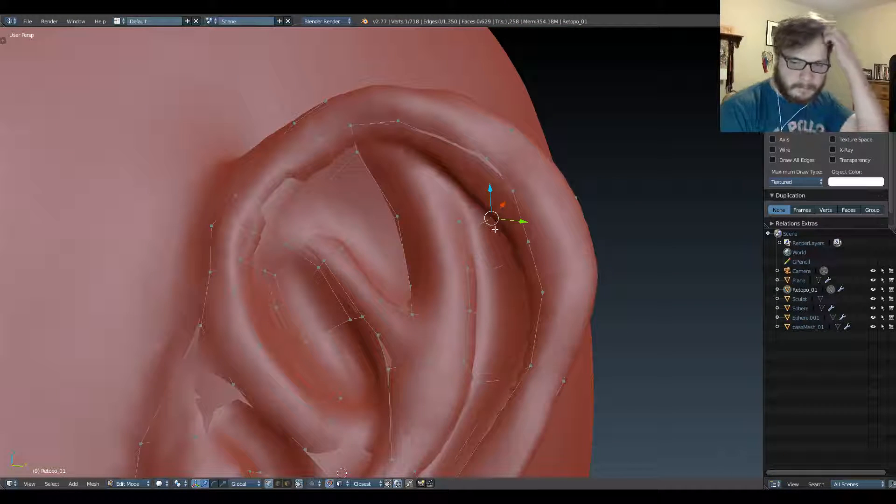
key("g")
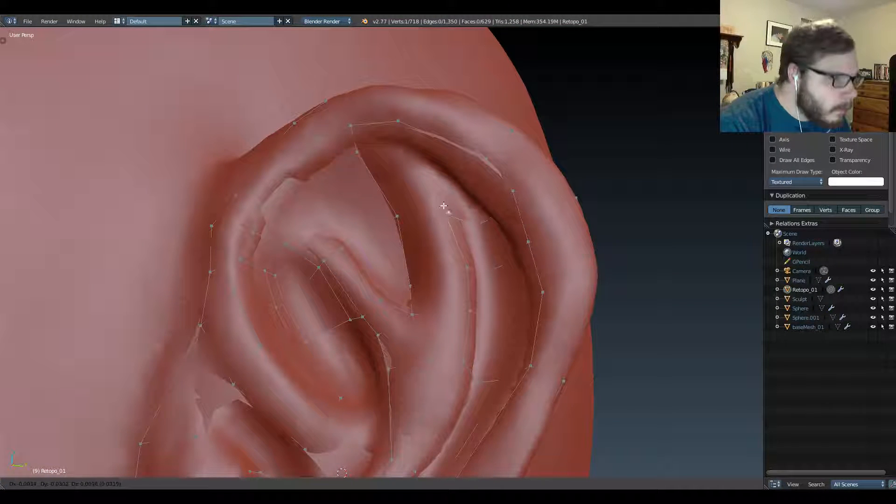
left_click(443, 205)
middle_click_drag(444, 206, 437, 203)
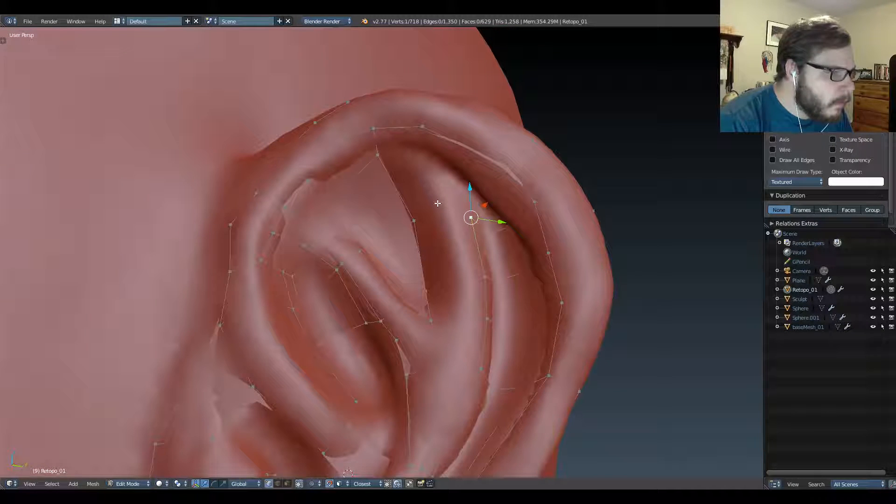
key("r")
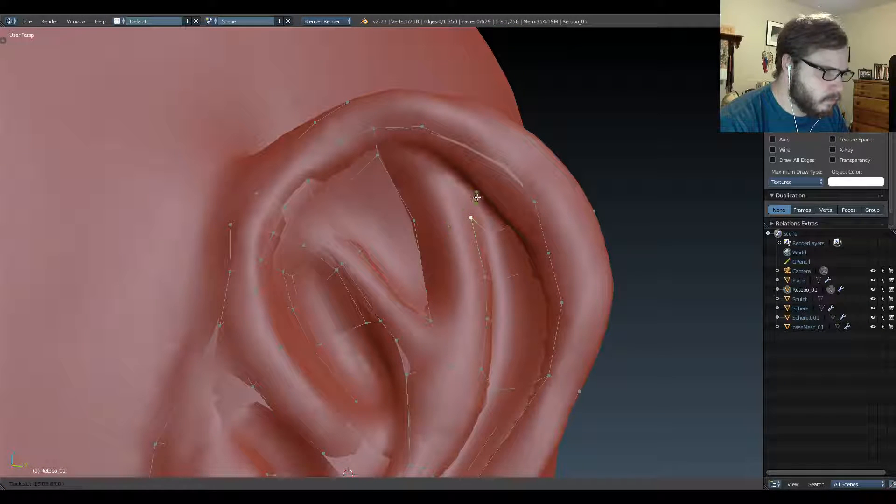
right_click(452, 212)
key("ctrl+r")
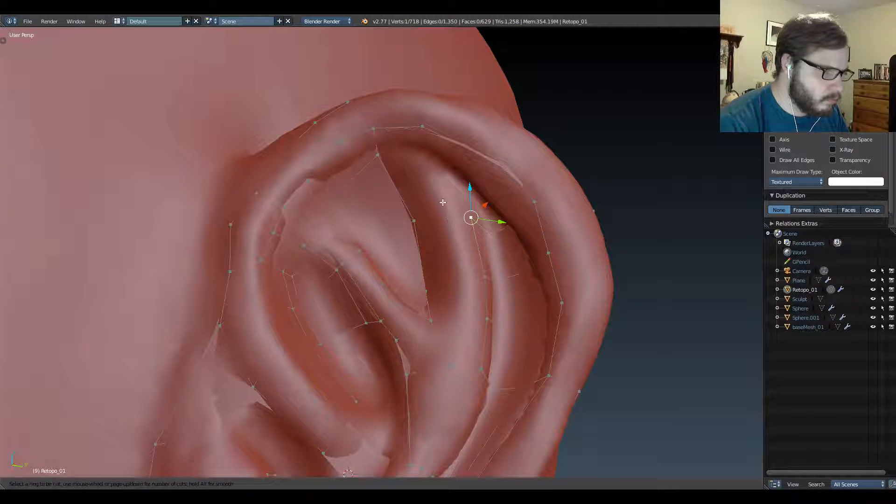
right_click(432, 230)
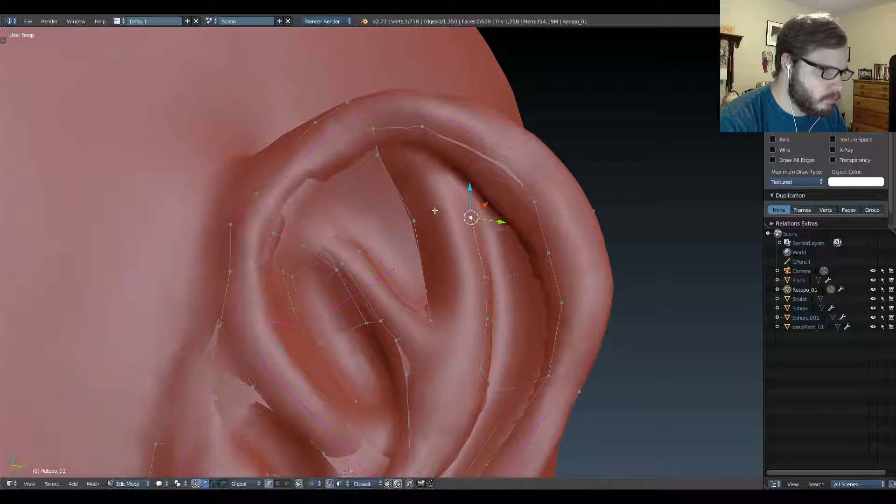
Reveal the hidden head mesh around the ear and deselect everything.
scroll(411, 252, "down", 8)
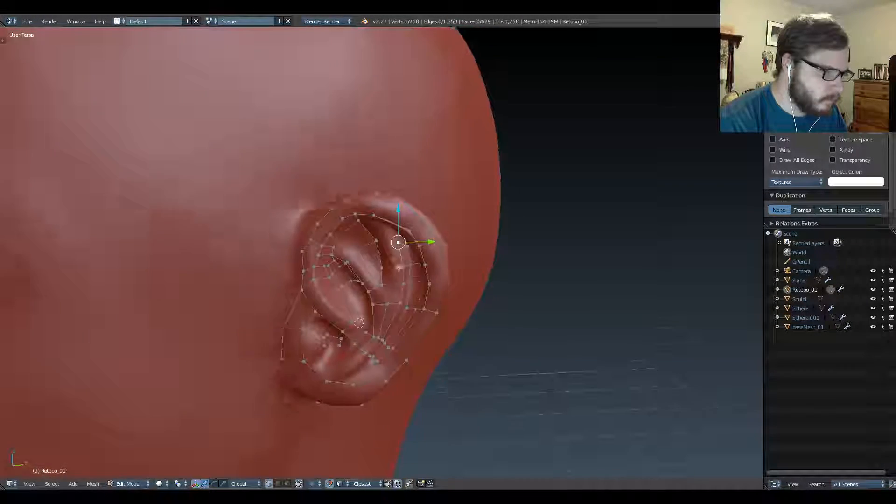
middle_click_drag(399, 270, 482, 178, "shift")
middle_click_drag(405, 166, 385, 147, "shift")
scroll(409, 243, "up", 4)
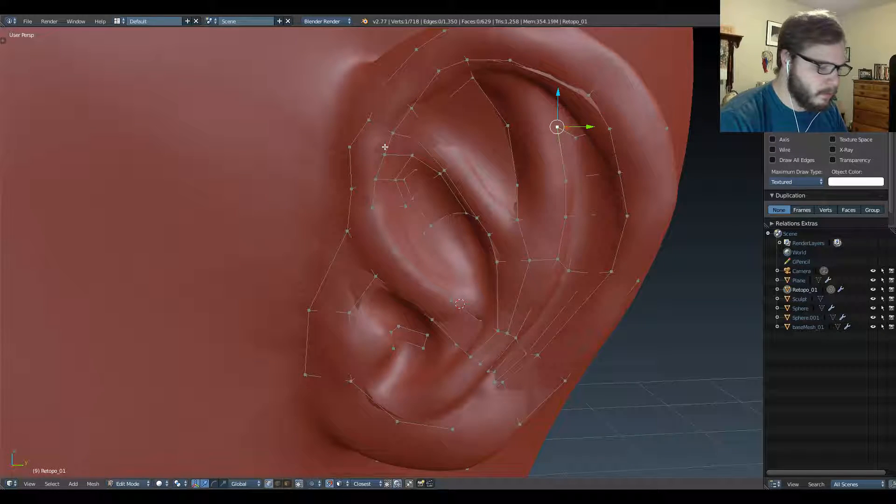
key("a")
key("a")
key("a")
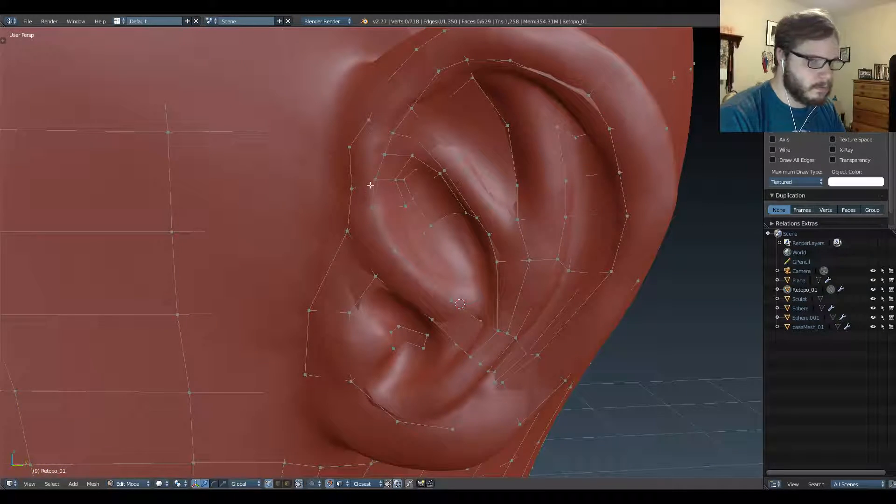
In the right orthographic view, move the head mesh's border vertex level with the middle of the ear slightly up and forward.
scroll(364, 223, "down", 3)
scroll(364, 222, "down", 1)
middle_click_drag(364, 222, 348, 234)
scroll(362, 172, "up", 4)
right_click(343, 239)
key("KP_3")
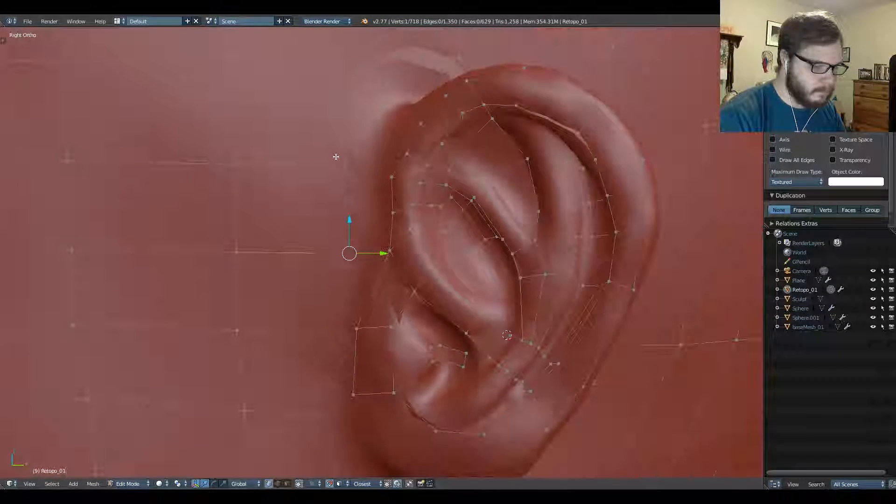
key("g")
left_click(353, 234)
Adjust the two head border vertices below it and the one above it to even out the edge in front of the ear.
right_click(338, 324)
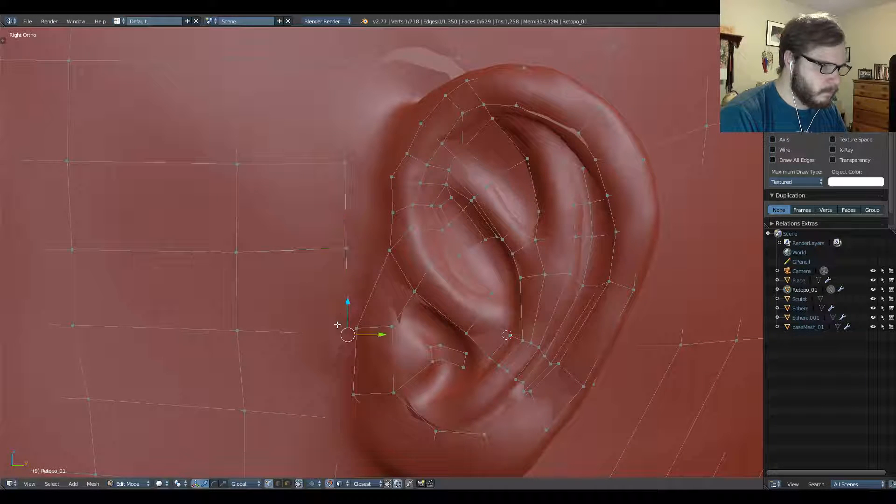
key("g")
left_click(333, 320)
right_click(336, 410)
key("g")
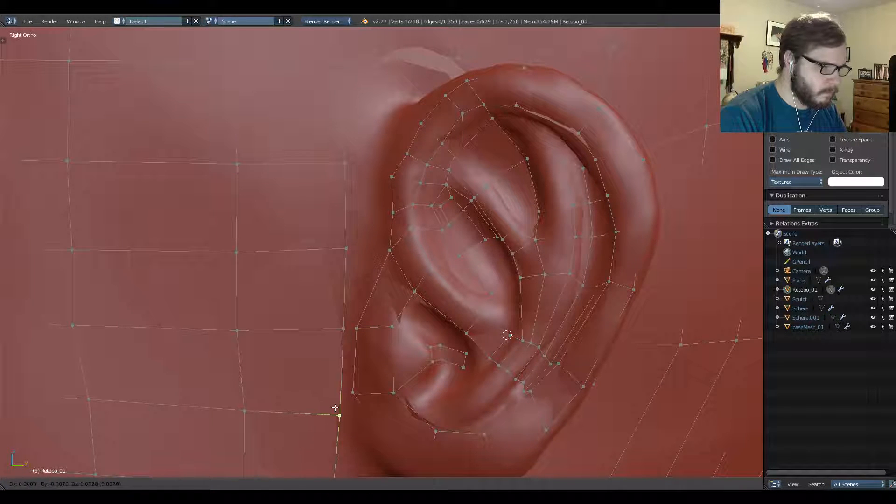
left_click(334, 408)
right_click(344, 162)
key("g")
left_click(344, 164)
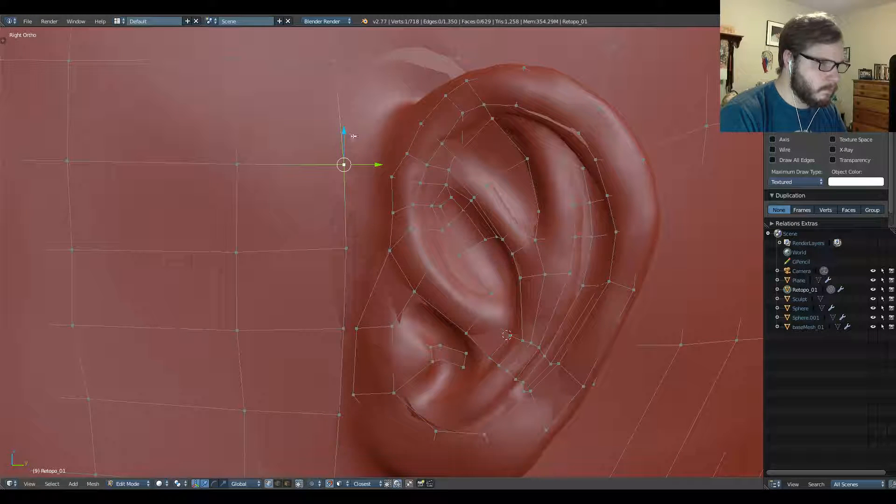
right_click(349, 248)
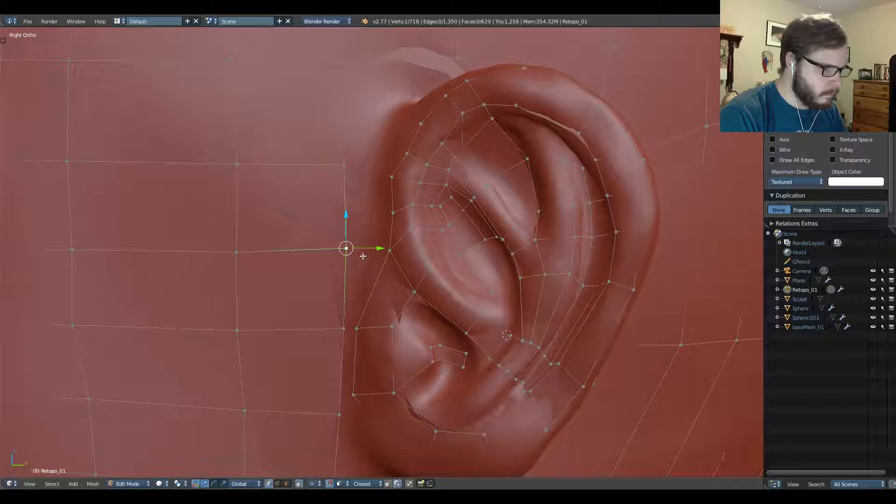
Rip the head border vertex level with the middle of the ear in two, placing one copy lower and the other higher.
key("g")
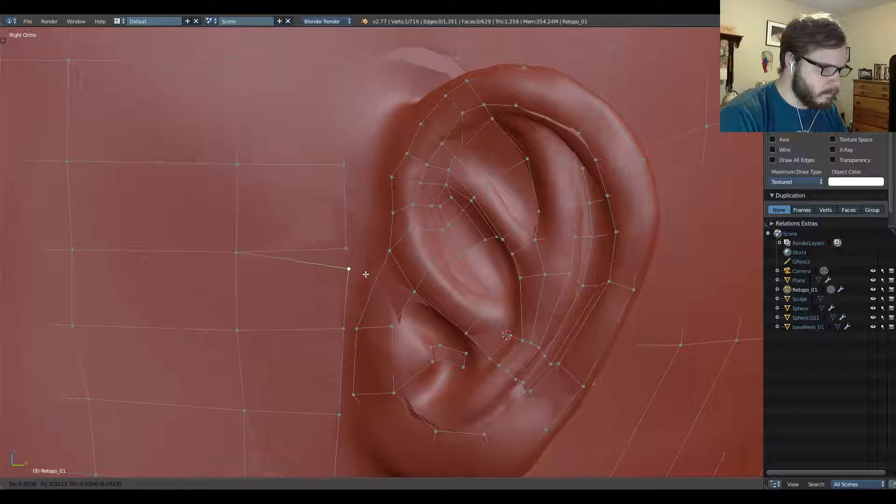
left_click(363, 270)
key("e")
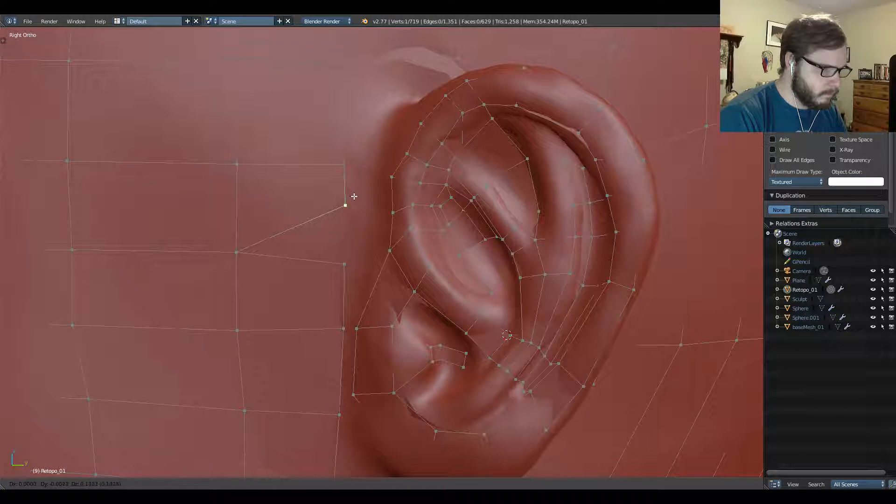
left_click(353, 197)
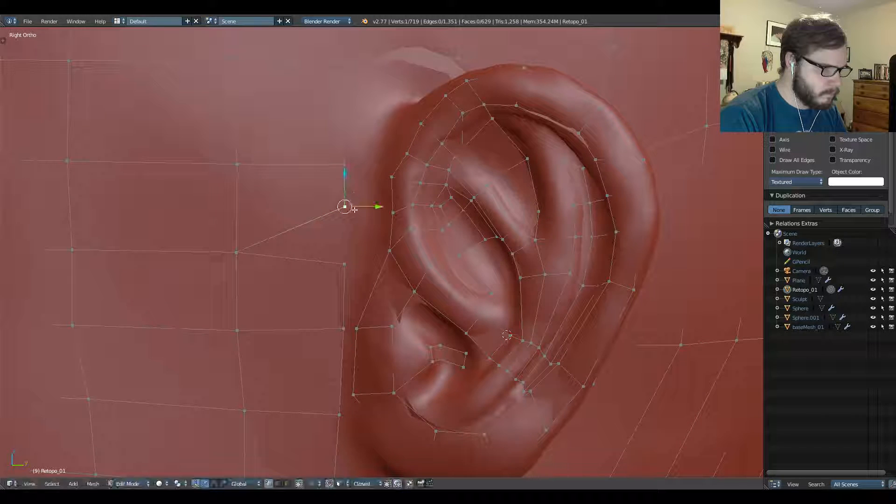
key("g")
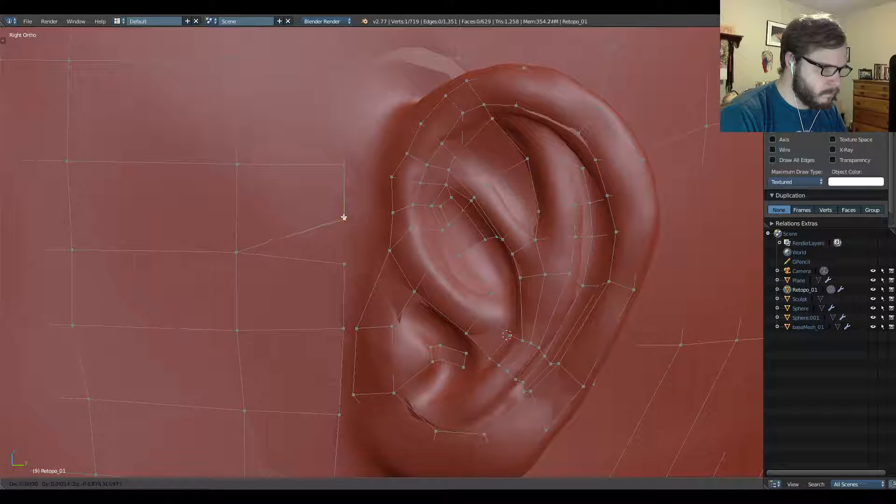
left_click(346, 213)
Fill a triangle between the two ripped border vertices and the neighbouring head vertex in front of them.
right_click(346, 262, "shift")
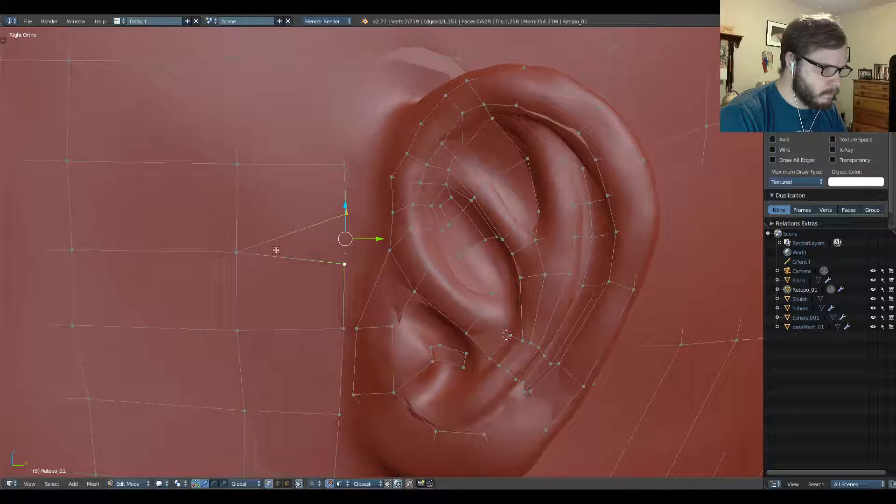
right_click(258, 250, "shift")
key("f")
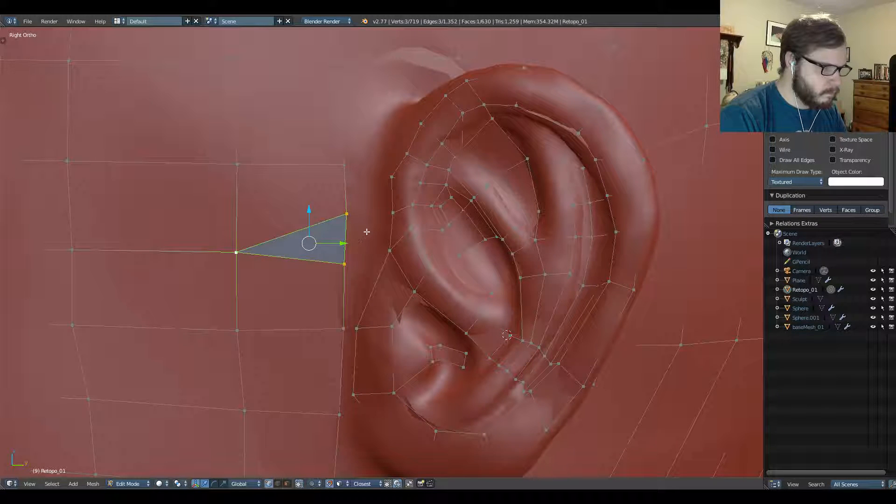
Fill a quad between the two ripped head border vertices and two vertices on the ear's front edge.
right_click(393, 213)
right_click(375, 248, "shift")
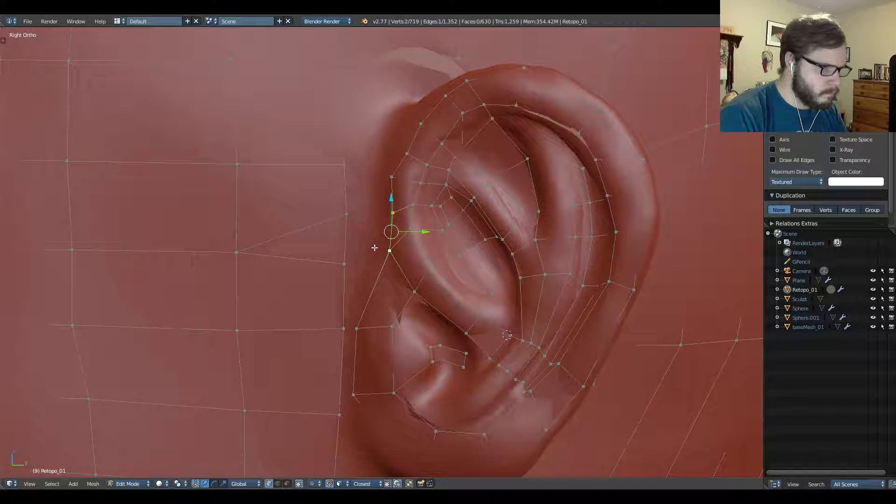
right_click(347, 214)
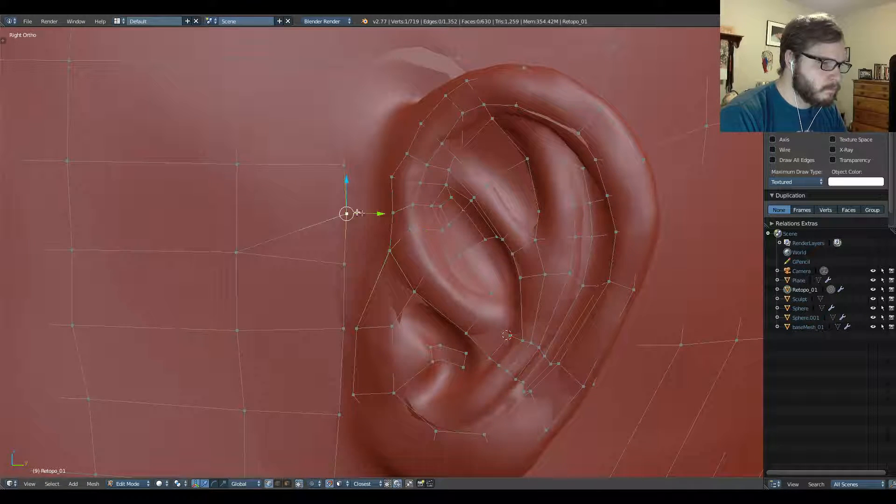
right_click(392, 214, "shift")
right_click(389, 251, "shift")
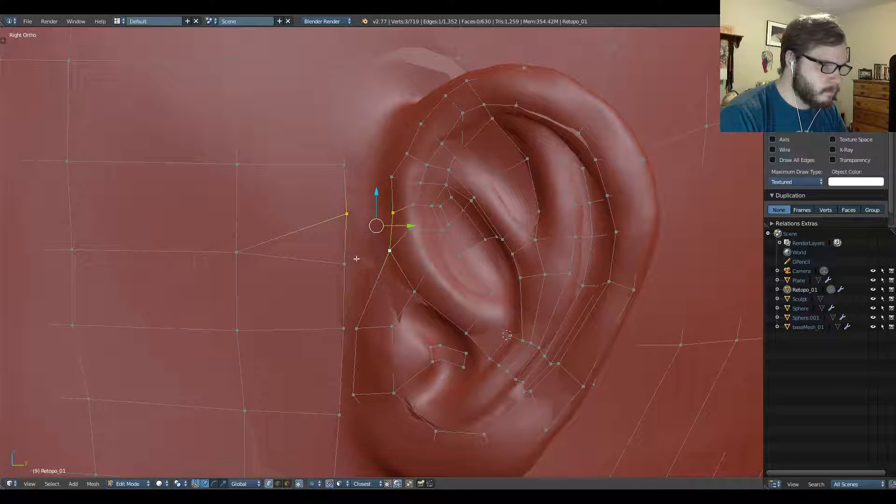
right_click(344, 264, "shift")
key("f")
Fill a second quad below it, connecting the head border to the ear edge above the tragus.
right_click(390, 250)
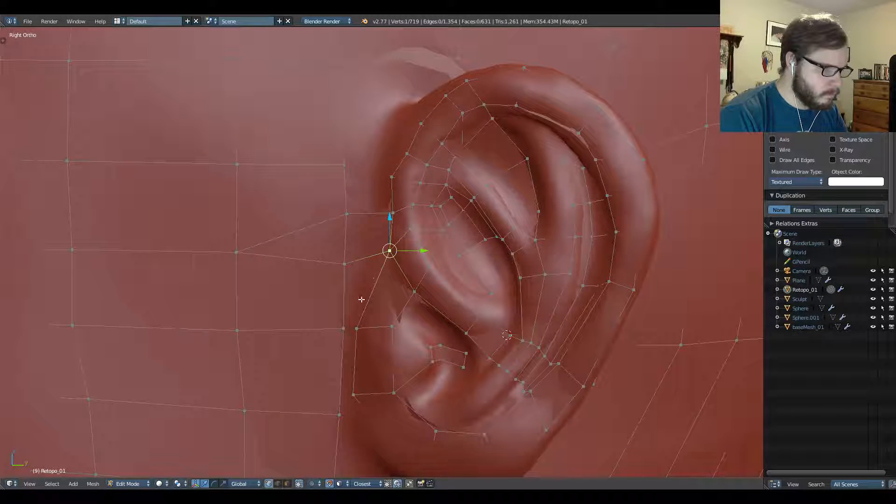
right_click(356, 328, "shift")
right_click(343, 329, "shift")
right_click(344, 264, "shift")
key("f")
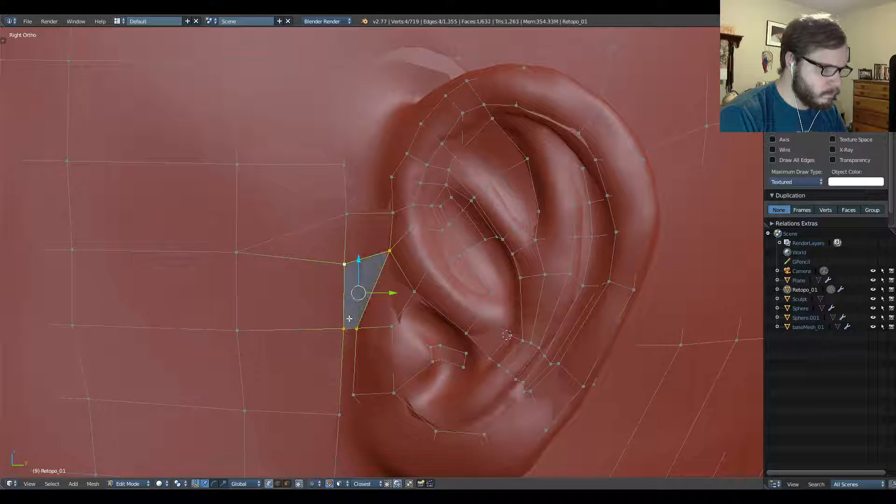
Fill a third narrow quad between the head border and the ear's front edge beside the tragus.
middle_click_drag(346, 324, 343, 212, "shift")
right_click(349, 284)
right_click(336, 301, "shift")
right_click(340, 216, "shift")
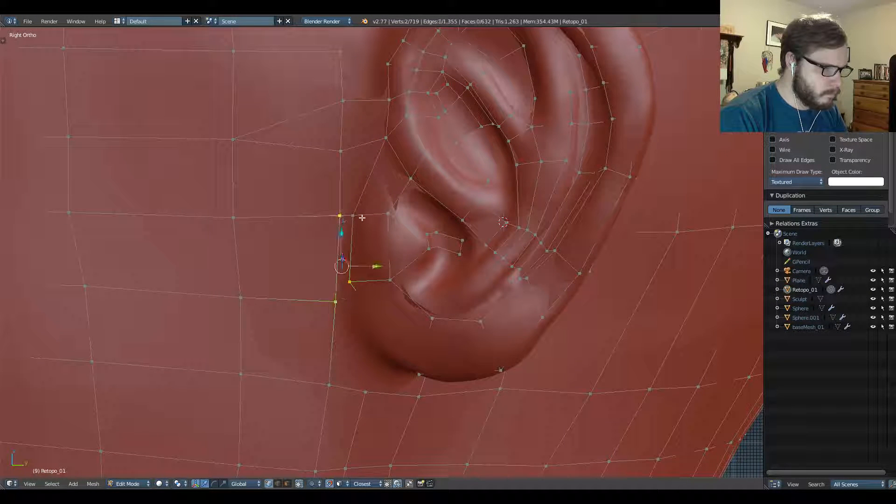
right_click(353, 215, "shift")
key("f")
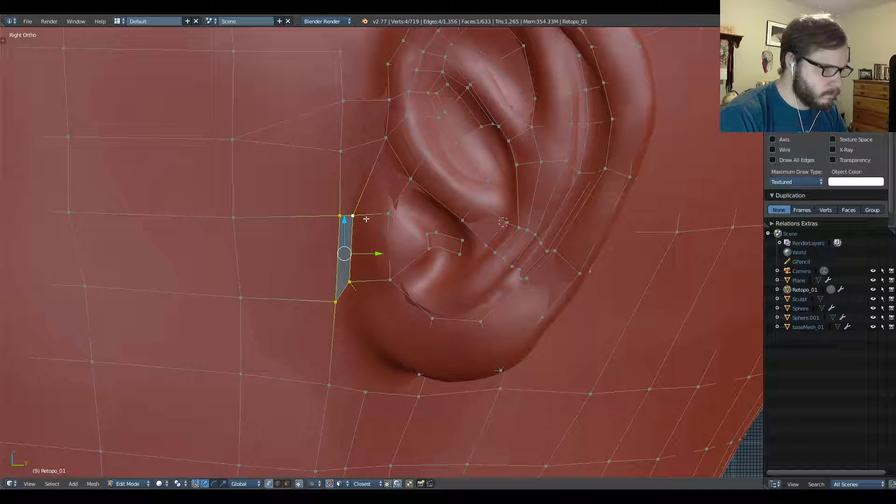
Undo the quads bridging the head border and the ear's front edge.
key("ctrl+z")
key("ctrl+z")
key("ctrl+z")
key("ctrl+z")
key("ctrl+z")
key("ctrl+z")
key("ctrl+z")
key("ctrl+z")
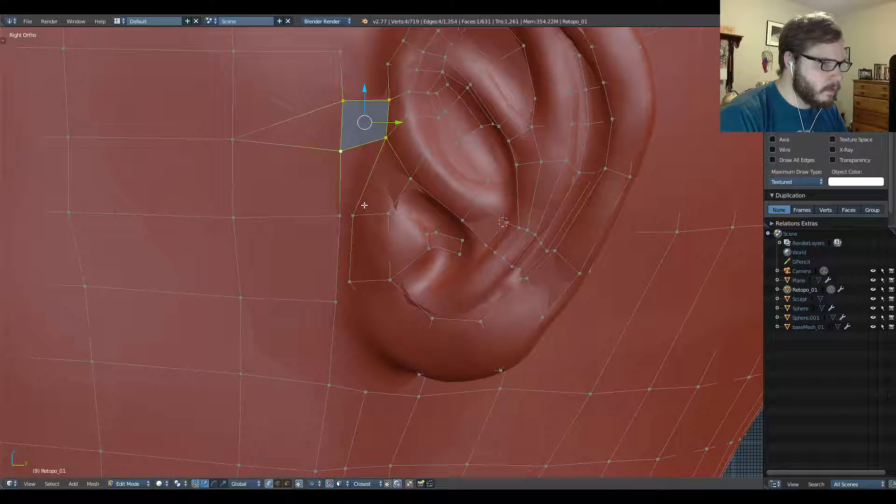
Shift the outer border vertices along the ear's upper front rim upward, following the start of the helix.
middle_click_drag(376, 104, 340, 202, "shift")
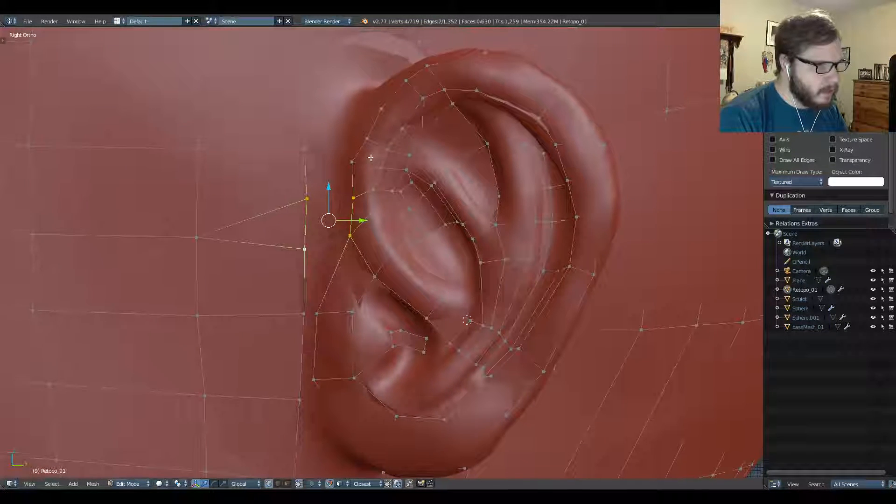
right_click_drag(366, 139, 373, 97)
right_click_drag(429, 81, 444, 57)
middle_click_drag(313, 239, 350, 200)
scroll(389, 173, "up", 3)
scroll(368, 200, "up", 6)
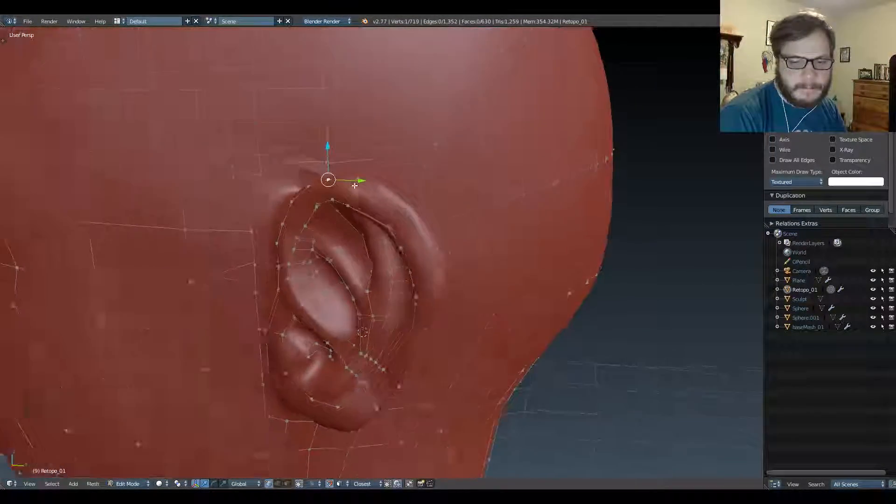
Extrude the rear border edge on the back of the ear inward to the crease where the ear meets the head.
key("KP_3")
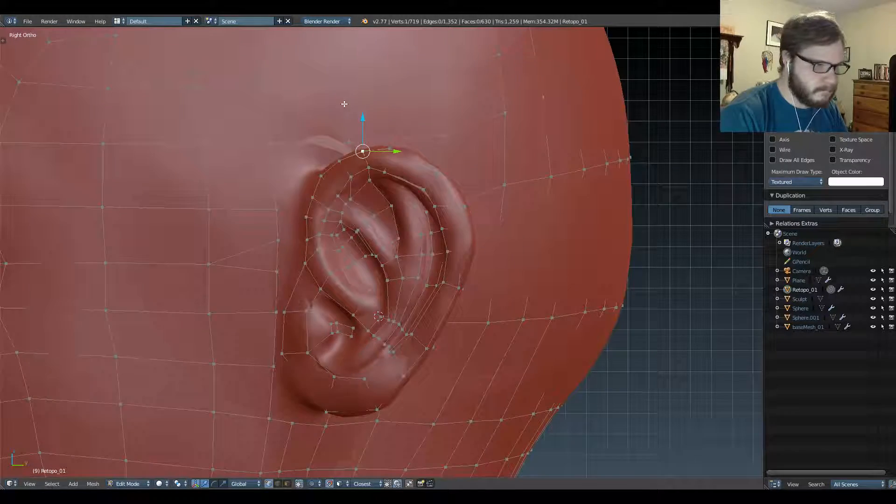
middle_click_drag(384, 169, 306, 286)
key("e")
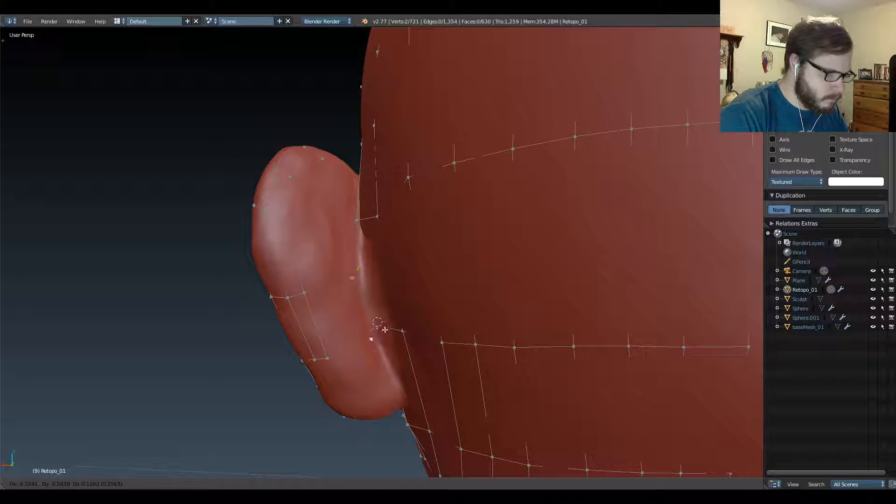
right_click(377, 329)
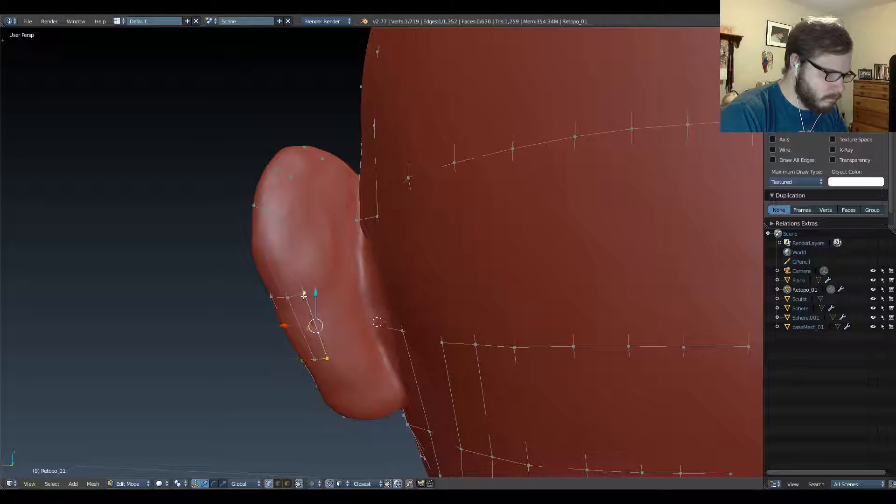
key("e")
left_click(401, 314)
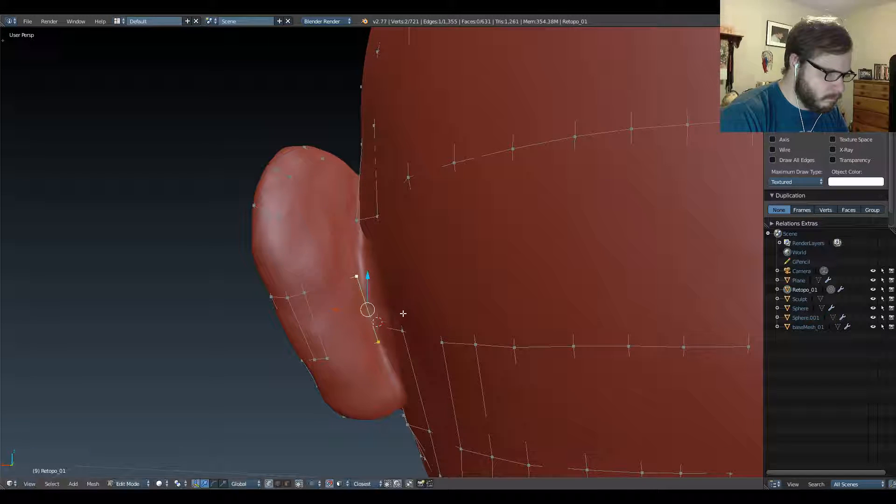
middle_click_drag(401, 314, 381, 252)
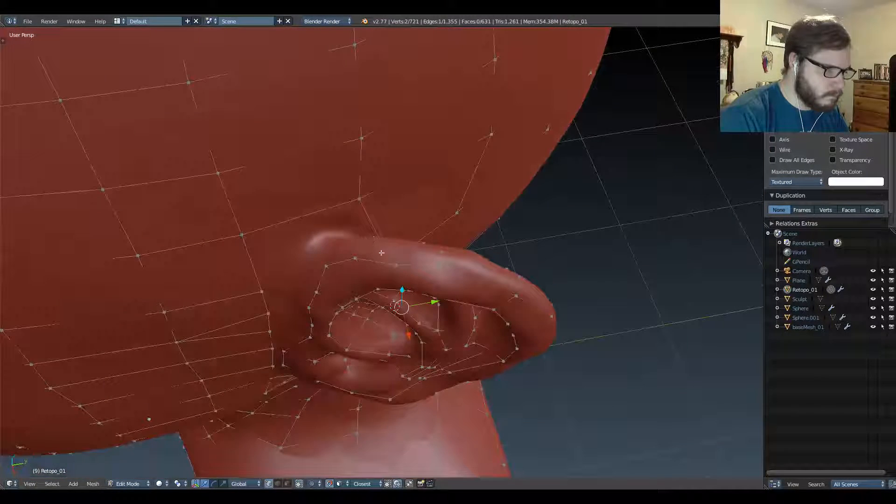
Move the two border vertices at the front of the helix's top slightly up toward its ridge.
right_click(393, 264)
key("g")
right_click(396, 255)
right_click(395, 263)
key("g")
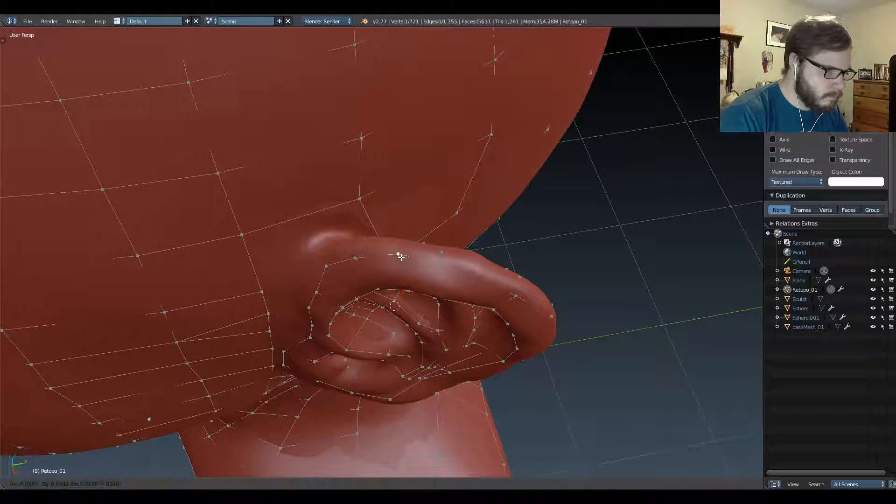
left_click(399, 255)
right_click(356, 260)
key("g")
left_click(356, 254)
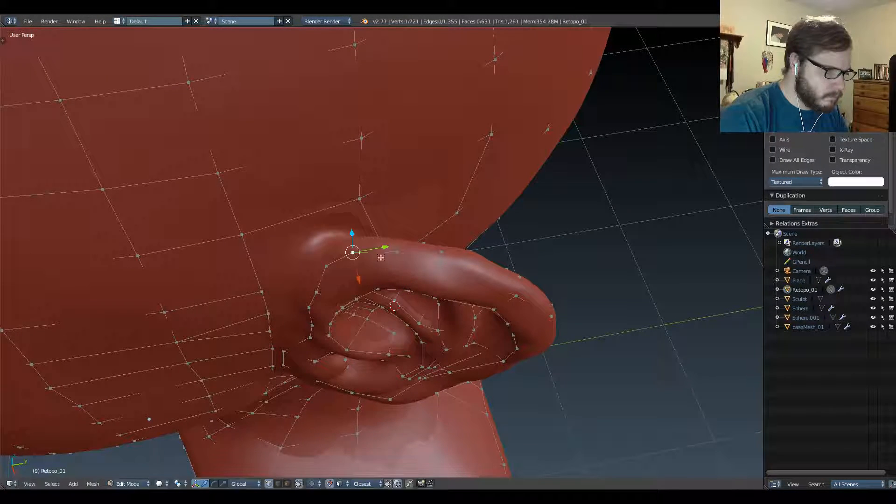
right_click(402, 255)
key("g")
left_click(398, 252)
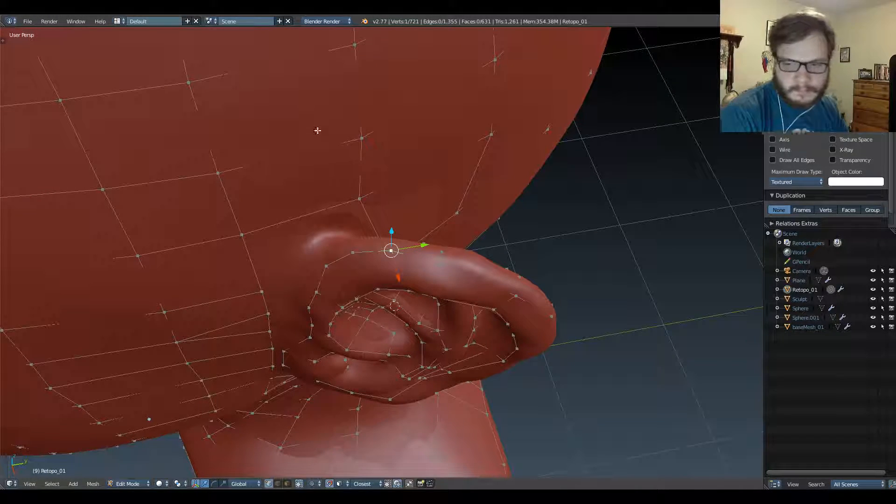
Turn off the Subdivision Surface modifier's smoothed preview in Edit Mode for the retopology mesh.
middle_click_drag(404, 244, 420, 274)
scroll(408, 206, "up", 2)
scroll(344, 211, "up", 2)
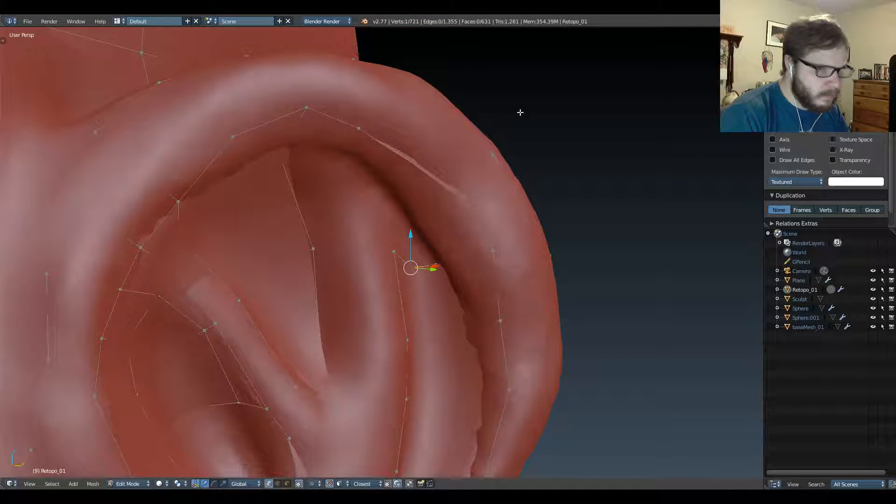
left_click(852, 34)
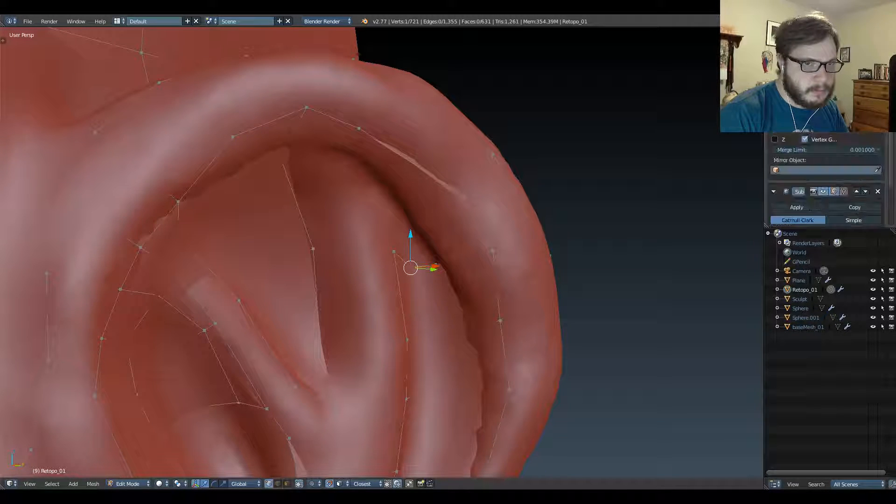
left_click(823, 193)
middle_click_drag(410, 219, 434, 201)
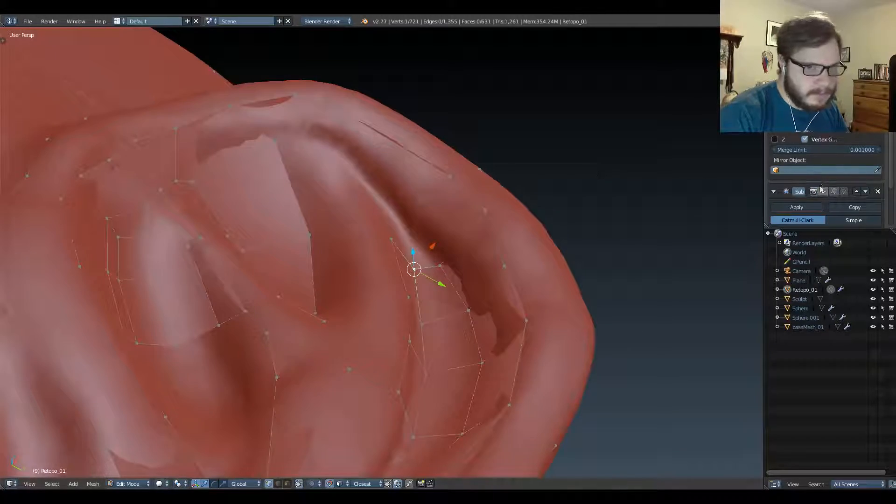
left_click(830, 193)
left_click(845, 194)
mouse_move(448, 274)
middle_mouse_down()
mouse_move(397, 301)
mouse_move(488, 312)
mouse_move(462, 268)
mouse_move(445, 267)
mouse_move(432, 320)
mouse_move(446, 310)
mouse_move(412, 257)
mouse_move(441, 259)
middle_mouse_up()
left_click(831, 192)
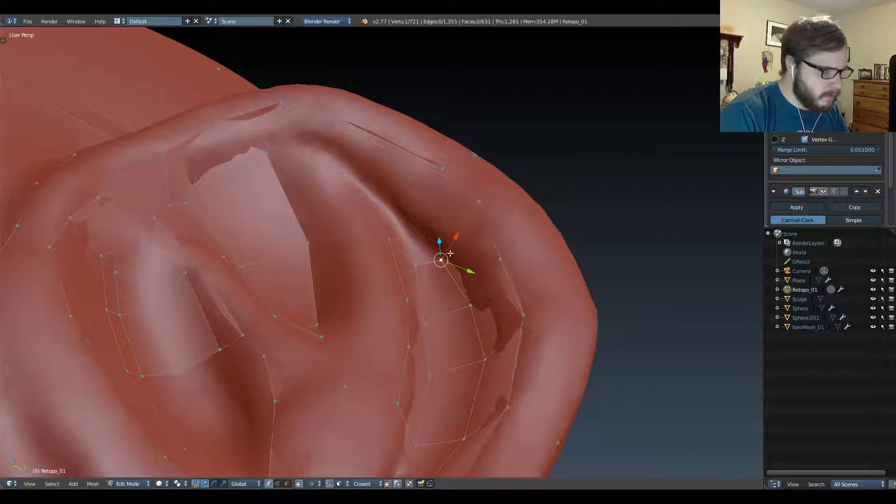
Add a vertex farther up the groove inside the helix and fill a triangle from it to the groove strip's top edge.
left_click(415, 212, "ctrl")
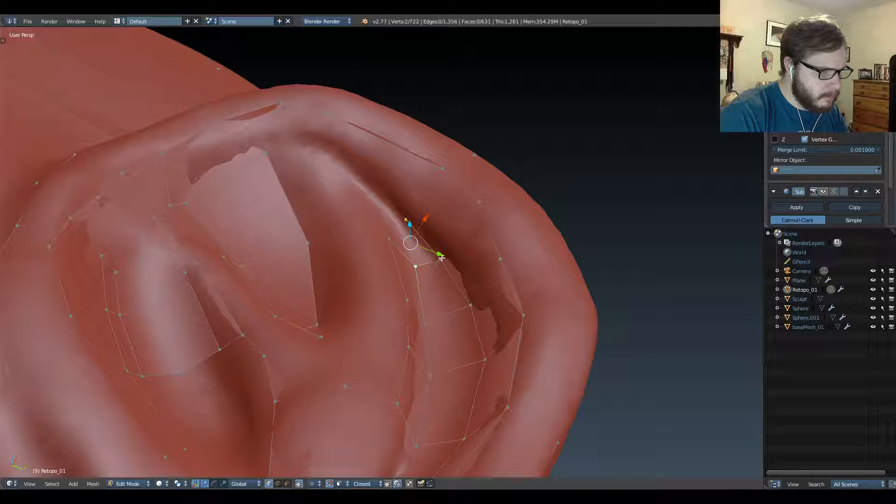
middle_click_drag(447, 256, 512, 187)
right_click(411, 224)
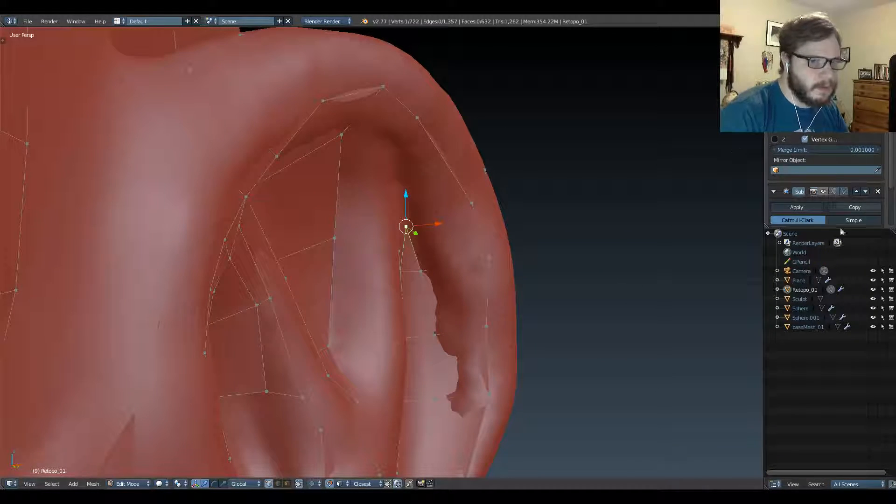
Hide the Sculpt object and fill a quad between the new groove vertex, the strip's top corner and the helix's inner edge.
left_click(872, 299)
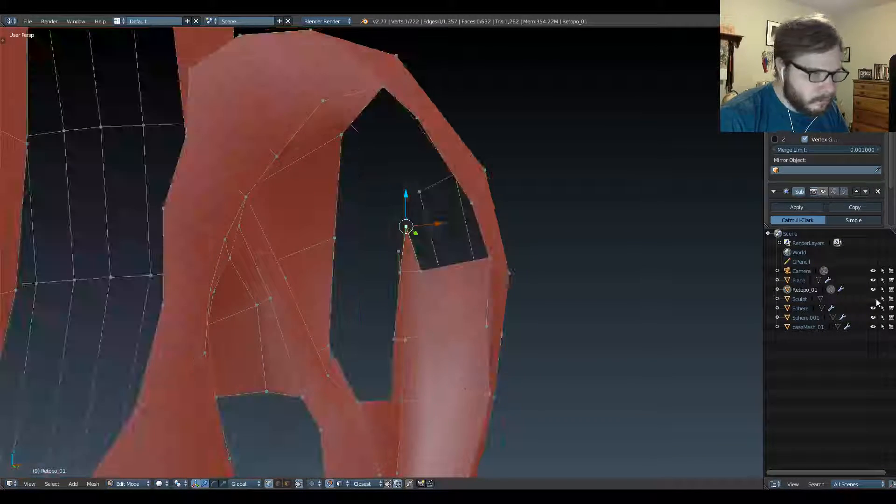
middle_click_drag(466, 280, 453, 265)
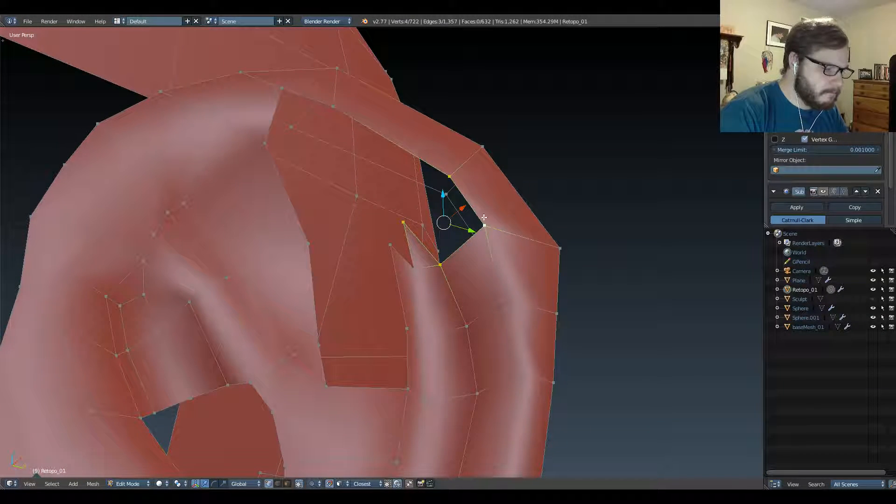
key("f")
middle_click_drag(484, 217, 429, 230)
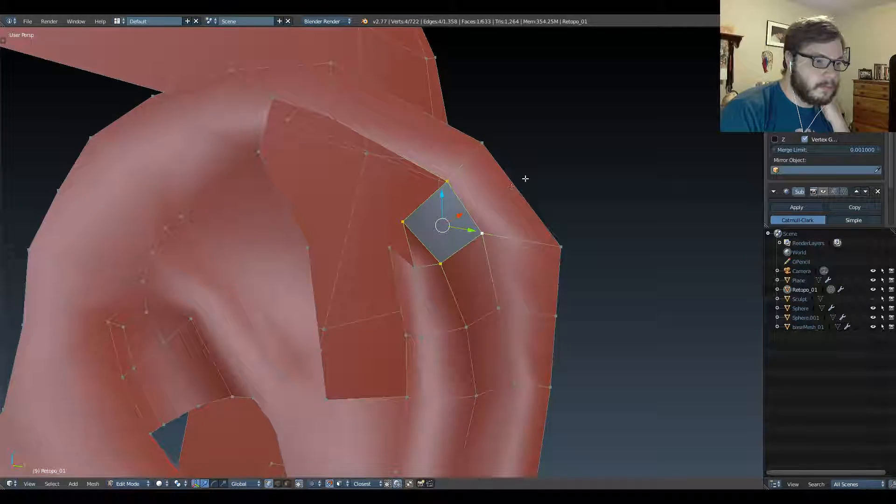
middle_click_drag(525, 178, 550, 164)
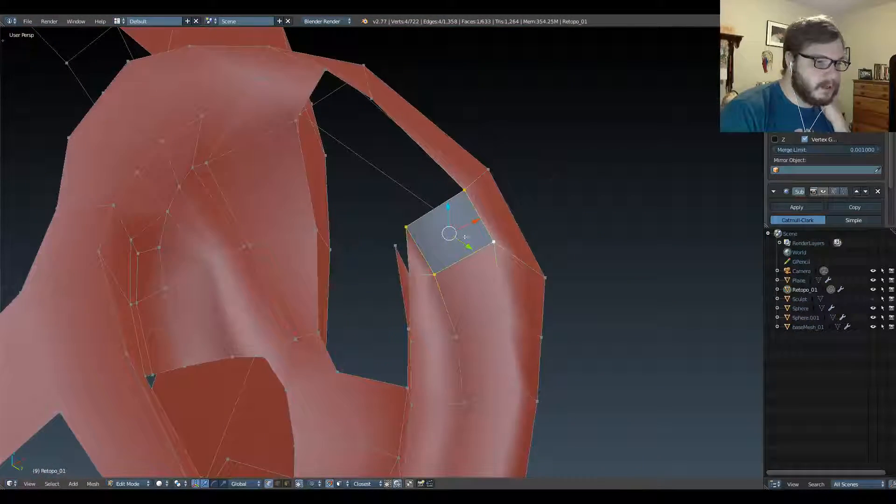
middle_click_drag(496, 225, 468, 221)
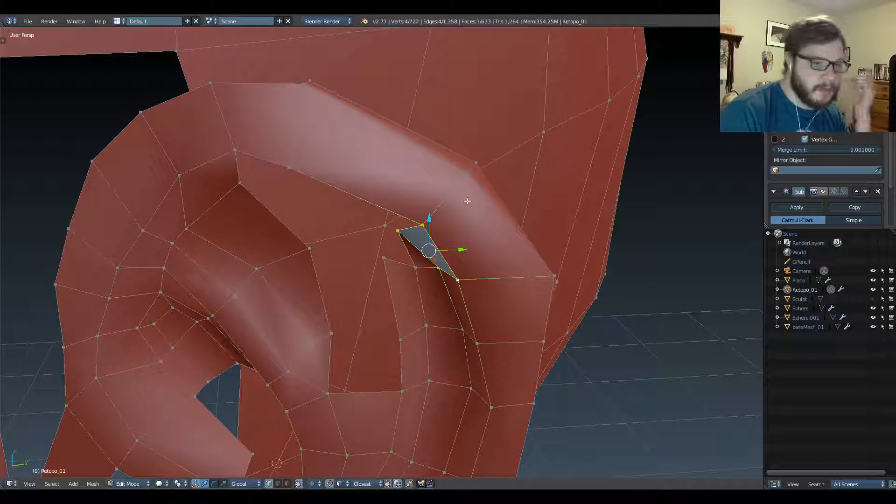
Show the Sculpt object again and move the top vertex of the strip on the antihelix ridge slightly down along the ridge.
middle_click_drag(462, 196, 477, 188)
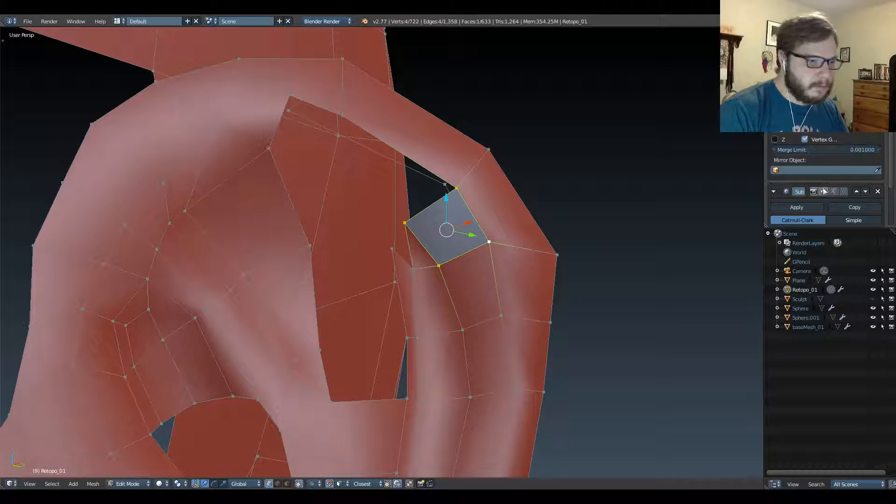
left_click(873, 300)
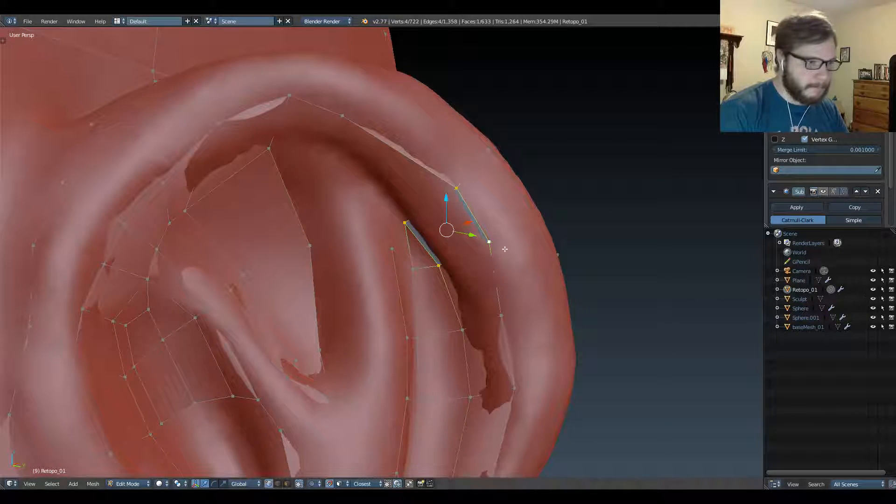
mouse_move(504, 248)
middle_mouse_down()
mouse_move(461, 214)
mouse_move(420, 209)
middle_mouse_up()
right_click(386, 223)
key("g")
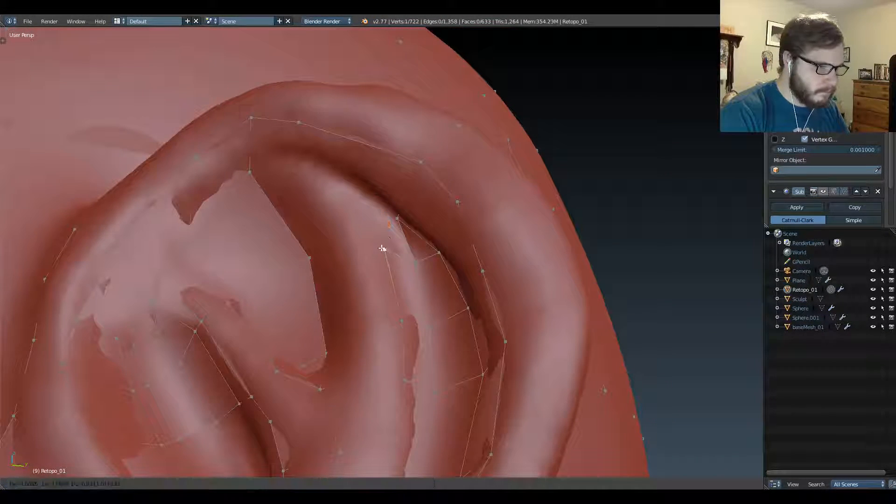
left_click(388, 258)
Extrude a vertex from it up the antihelix ridge and fill a quad between it and the neighbouring groove vertices.
middle_click_drag(392, 235, 413, 306)
key("e")
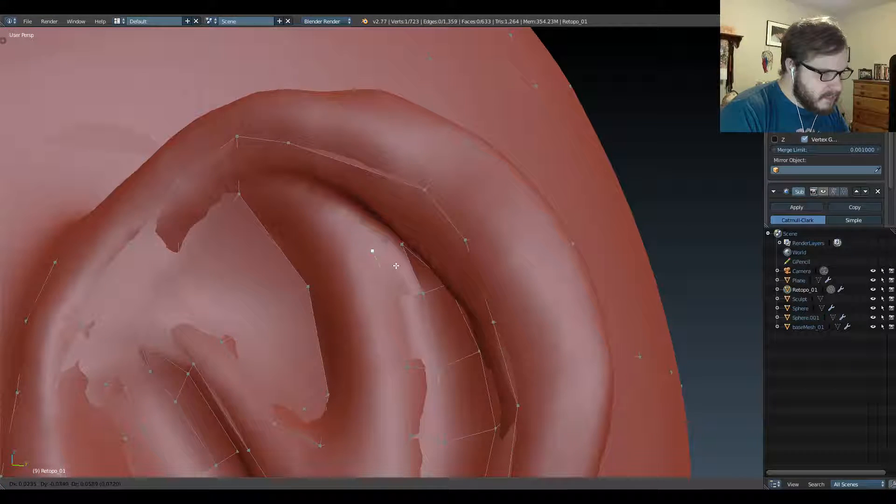
left_click(398, 267)
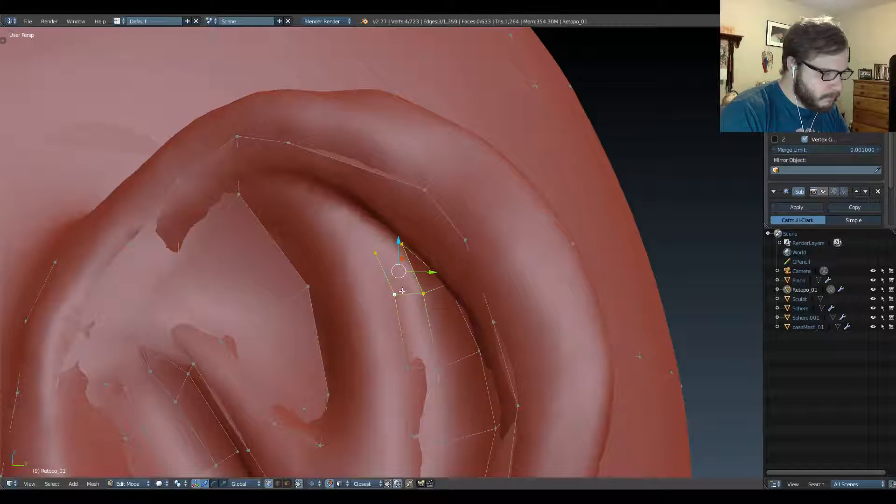
key("f")
Extrude the strip's top edge up along the groove to below the helix's top, rotating and shrinking the new edge to fit.
middle_click_drag(402, 292, 381, 297)
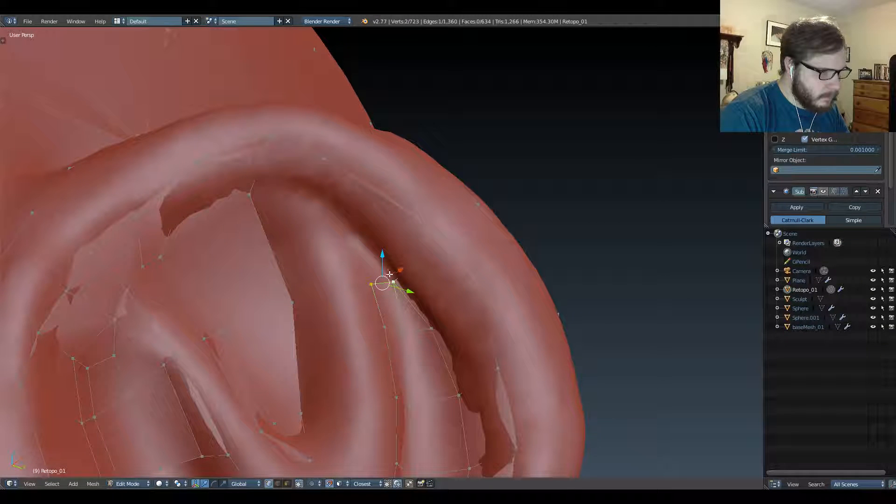
key("e")
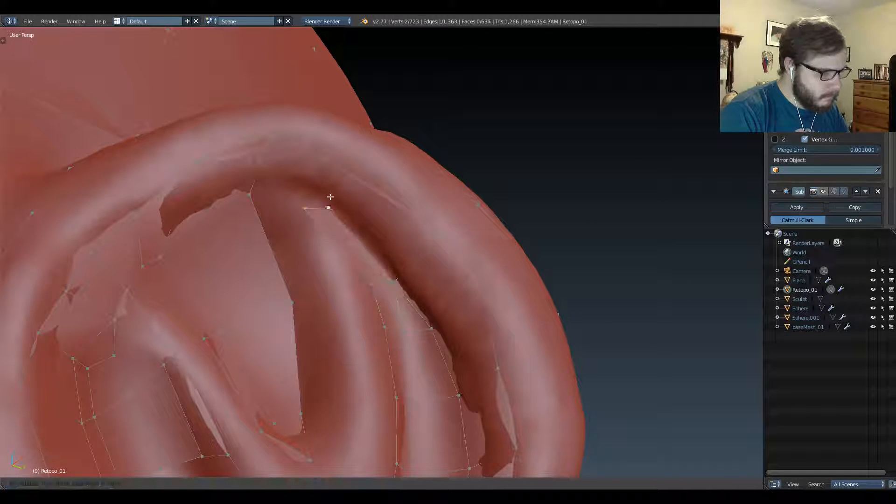
left_click(326, 186)
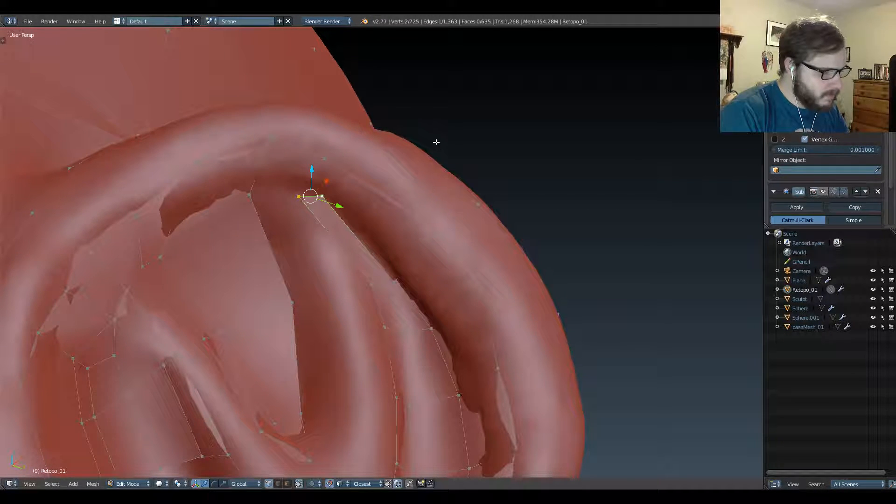
key("r")
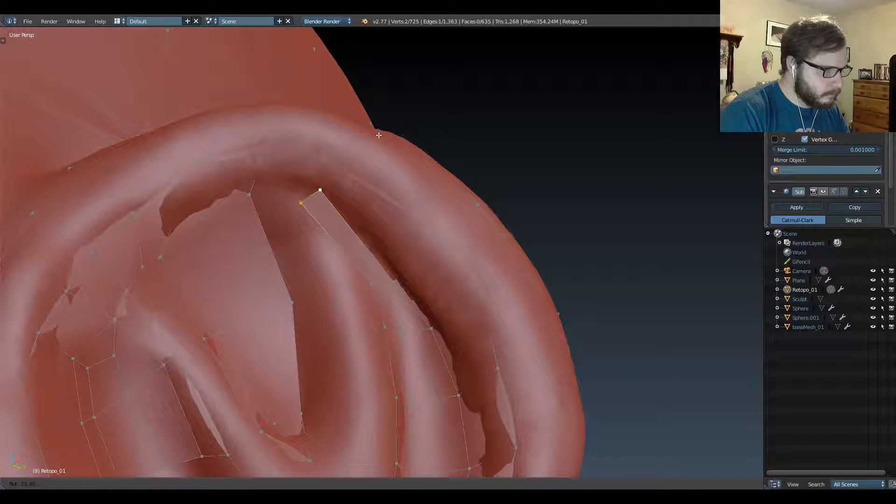
key("s")
left_click(359, 176)
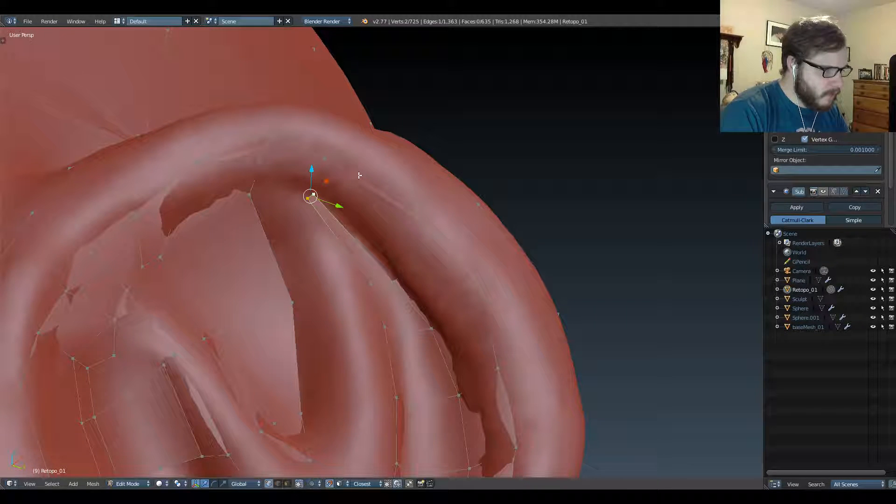
Fill a quad between the extruded strip's groove-side edge and the helix's inner edge.
right_click(313, 188)
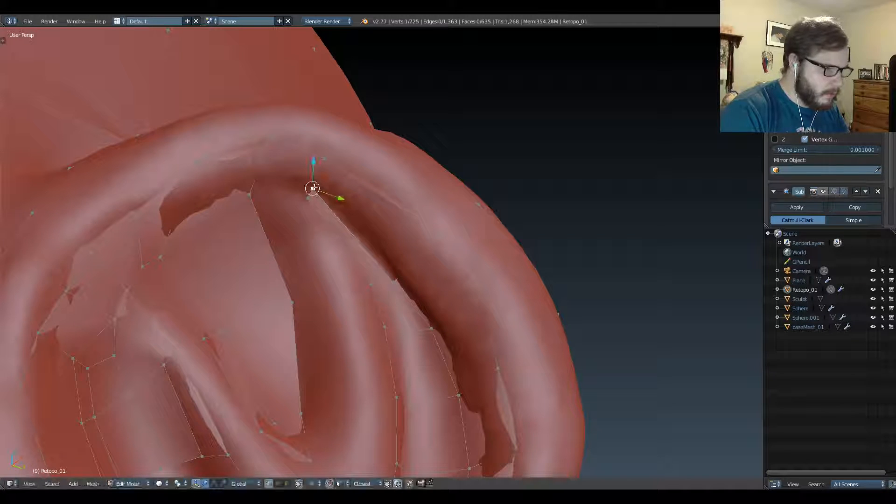
right_click(395, 264)
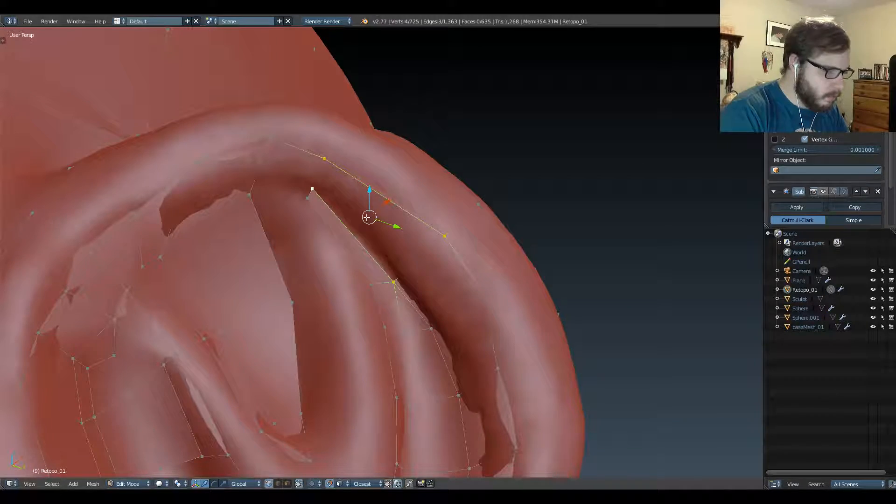
middle_click_drag(362, 225, 301, 200)
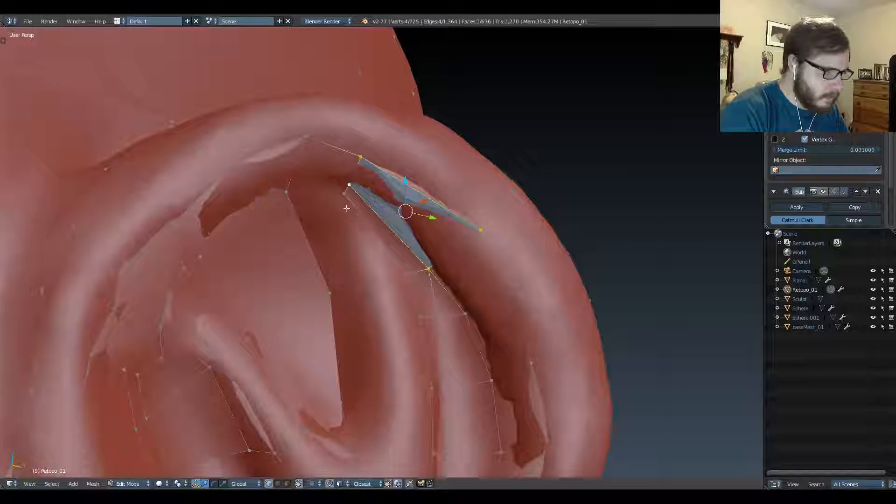
Try an unslid loop cut through the faces of the hollow inside the upper ear, and undo it.
right_click(299, 202)
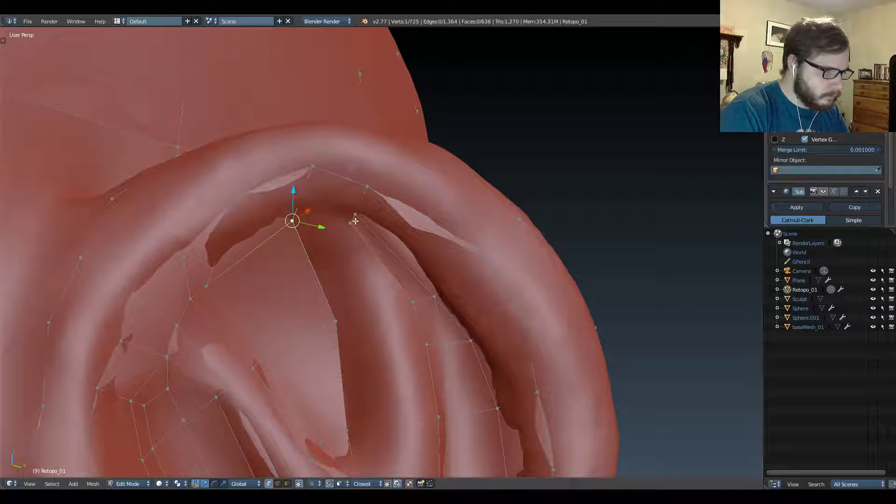
middle_click_drag(356, 221, 355, 218)
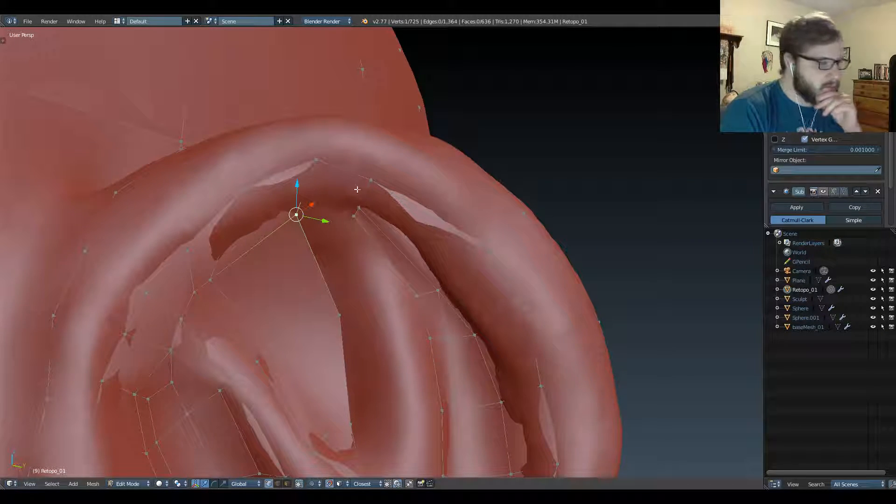
mouse_move(357, 189)
middle_mouse_down()
mouse_move(344, 218)
mouse_move(321, 200)
mouse_move(373, 197)
mouse_move(361, 222)
mouse_move(384, 242)
mouse_move(359, 286)
mouse_move(273, 260)
mouse_move(346, 256)
mouse_move(384, 200)
mouse_move(369, 184)
mouse_move(339, 180)
mouse_move(377, 268)
mouse_move(357, 249)
middle_mouse_up()
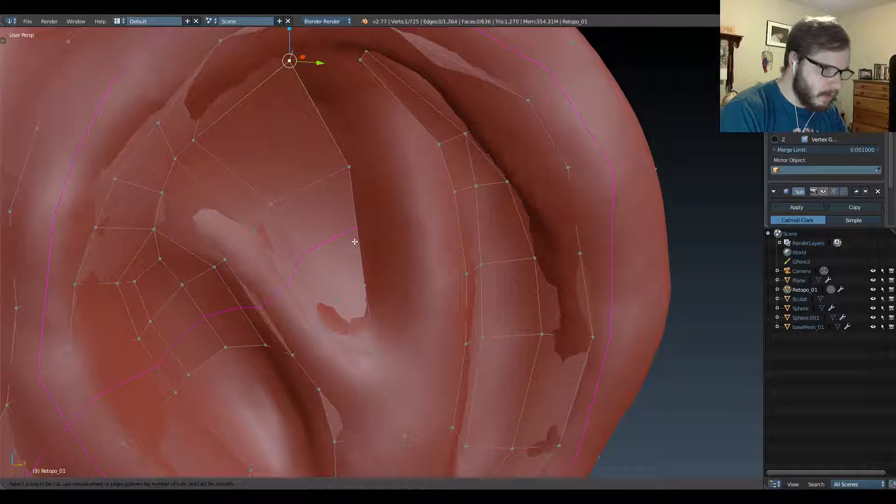
left_click(357, 243)
right_click(361, 249)
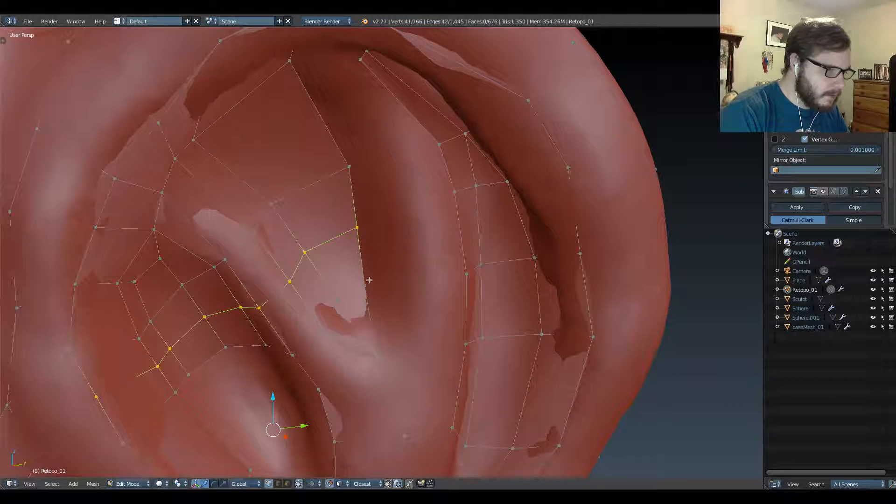
scroll(358, 248, "down", 4)
middle_click_drag(363, 308, 339, 214, "shift")
key("ctrl+z")
Insert a centred edge loop from the upper hollow's border through the ear and around the helix, and check its path in wireframe.
key("ctrl+r")
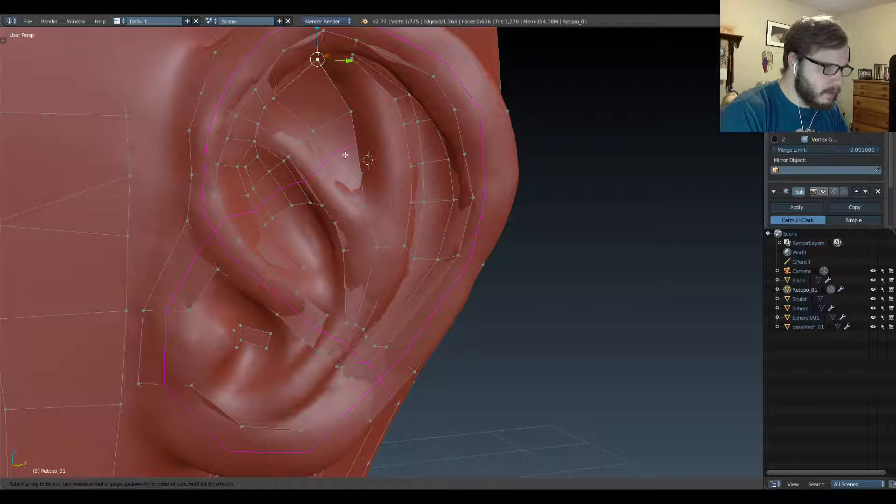
left_click(345, 154)
right_click(346, 154)
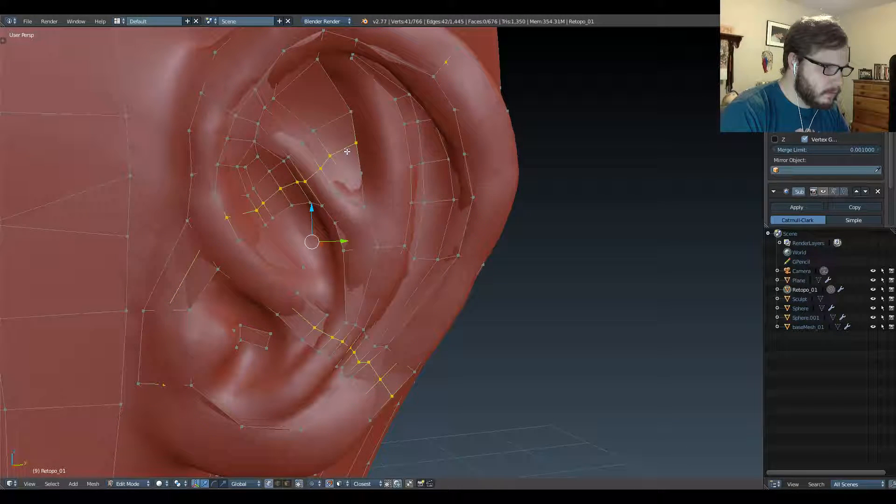
middle_click_drag(367, 169, 346, 259)
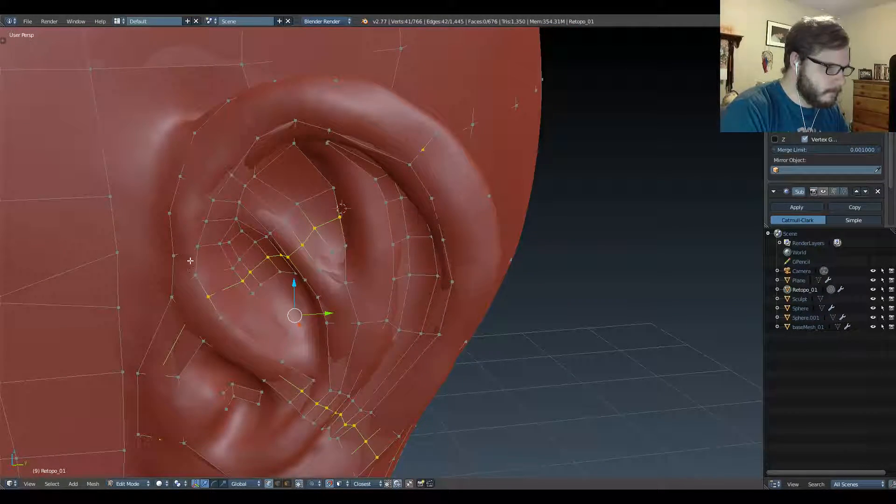
key("z")
left_click(238, 195)
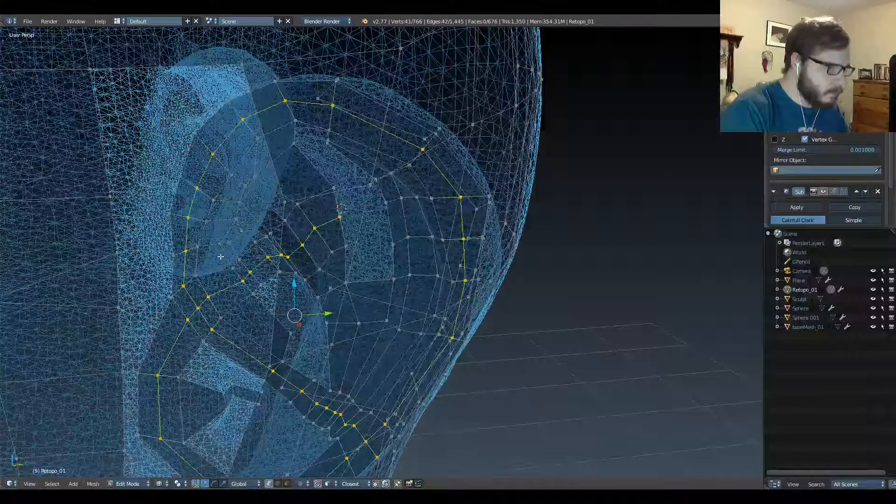
scroll(229, 273, "down", 2)
mouse_move(229, 274)
middle_mouse_down()
mouse_move(182, 252)
mouse_move(198, 218)
mouse_move(242, 223)
mouse_move(229, 255)
middle_mouse_up()
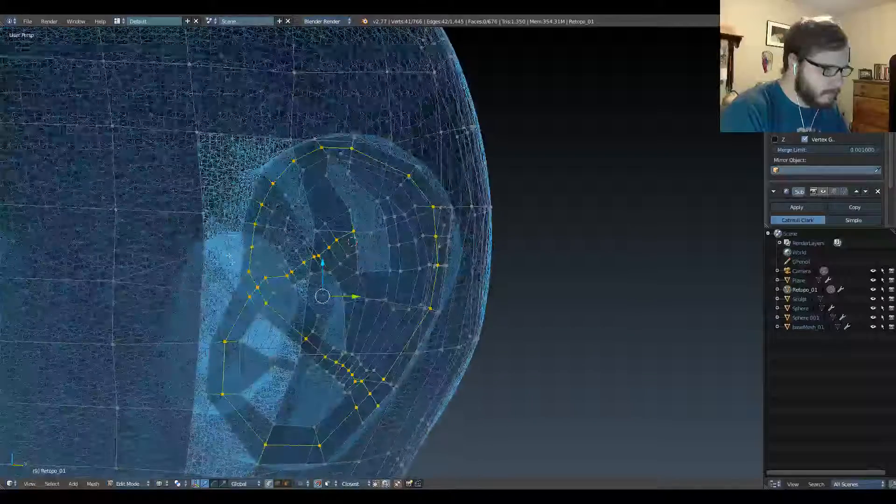
key("g")
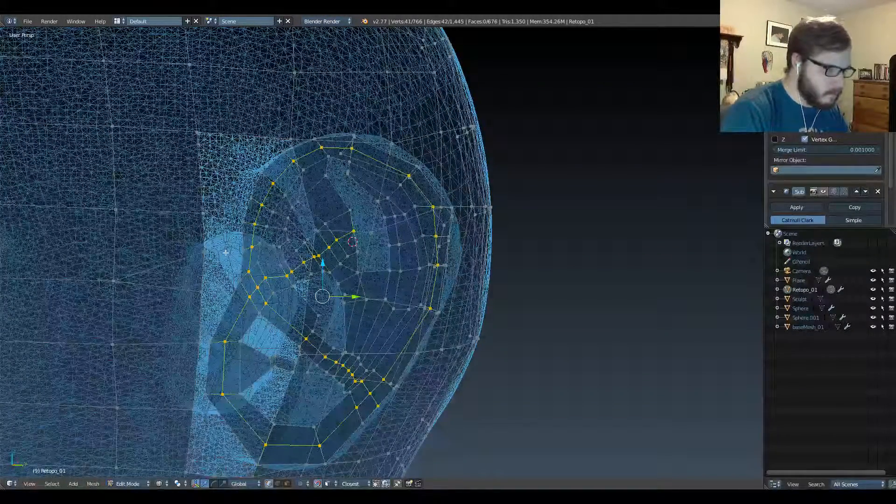
left_click(343, 237)
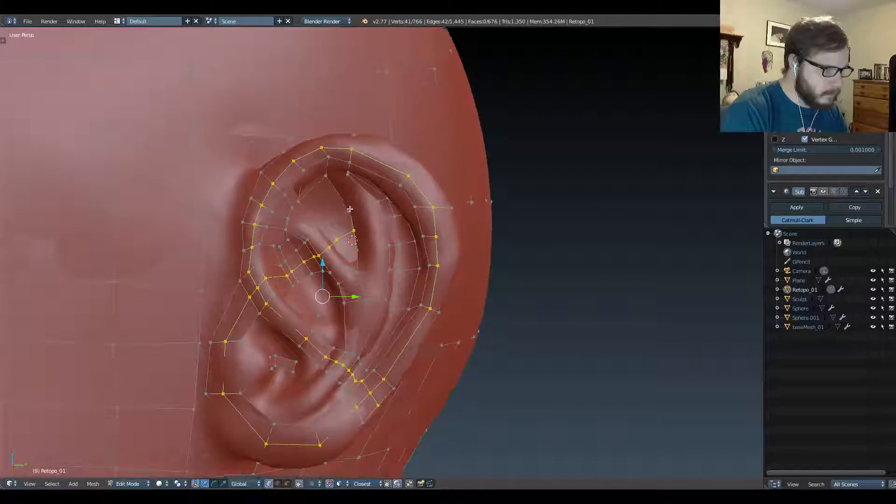
Move the new loop's two vertices on the rear of the helix outward onto its ridge.
mouse_move(346, 230)
middle_mouse_down()
mouse_move(306, 219)
mouse_move(307, 168)
middle_mouse_up()
middle_click_drag(336, 168, 344, 208)
right_click(429, 263)
key("g")
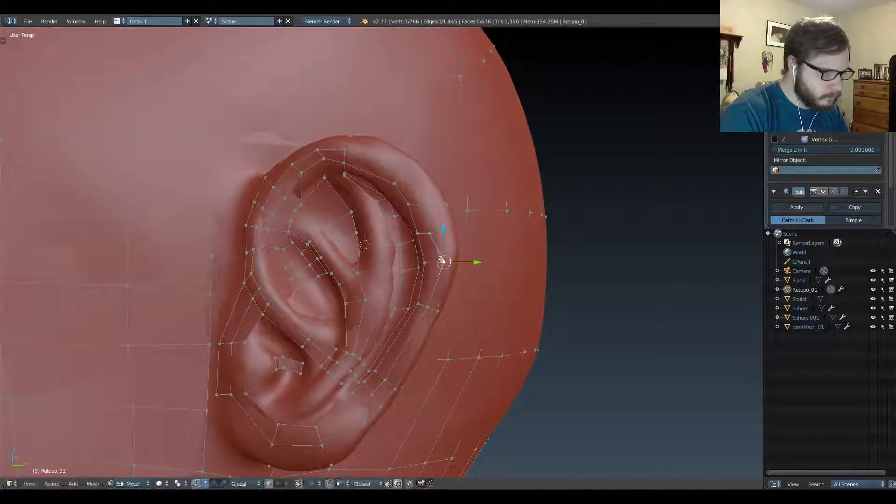
left_click(442, 228)
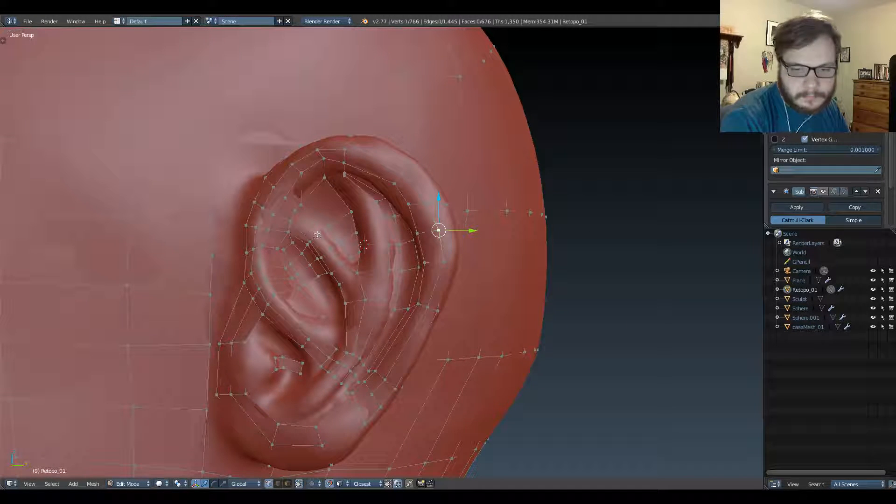
Move the new loop's vertex at the helix's upper rear curve up and outward onto its ridge.
middle_click_drag(317, 234, 345, 189)
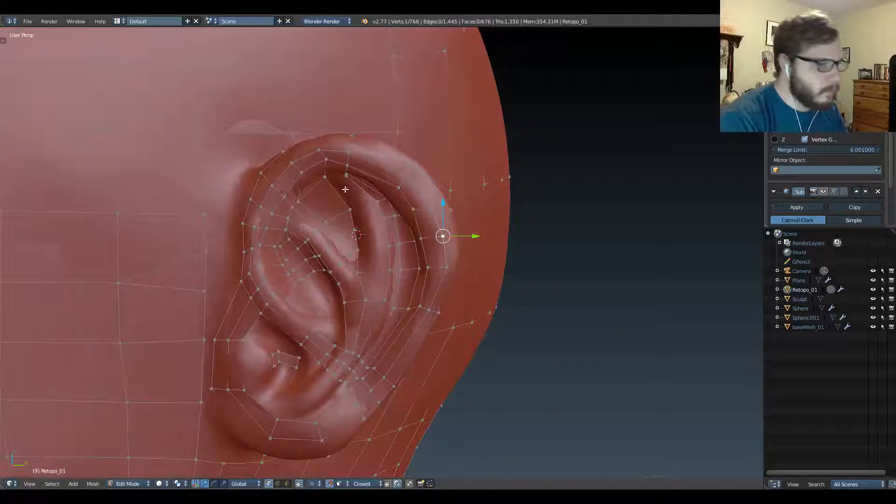
left_click(350, 147)
right_click(407, 178)
key("g")
left_click(414, 170)
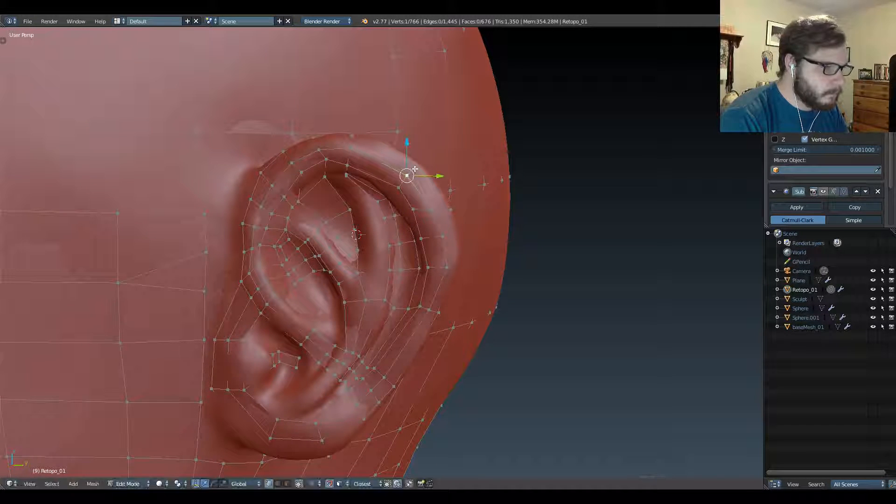
Move the inner-edge vertex at the upper front of the helix up toward the top of the ear.
scroll(337, 166, "up", 2)
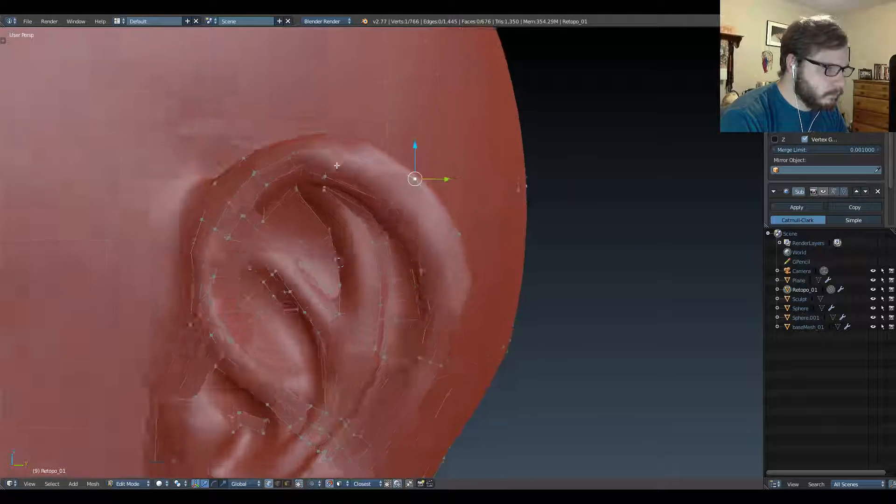
scroll(337, 166, "up", 1)
middle_click_drag(323, 185, 383, 270, "shift")
scroll(323, 149, "up", 4)
scroll(364, 310, "down", 3)
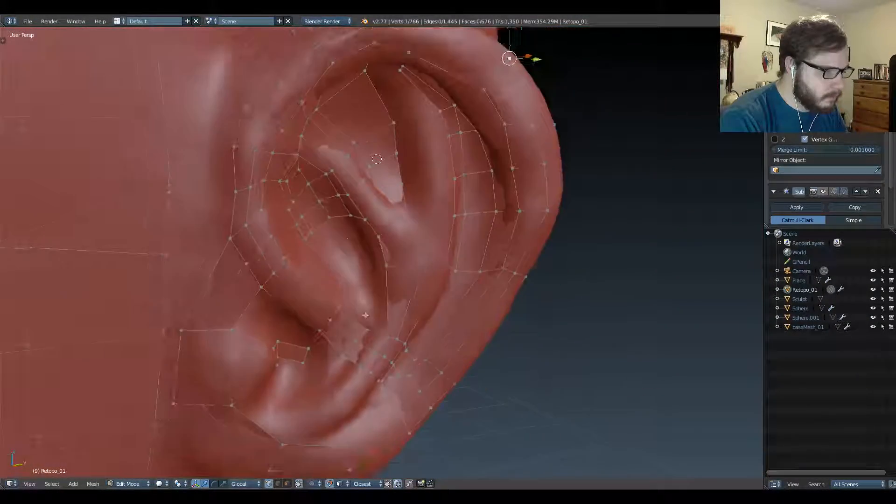
middle_click_drag(343, 194, 316, 176)
middle_click_drag(317, 176, 321, 216, "shift")
right_click(325, 168)
key("g")
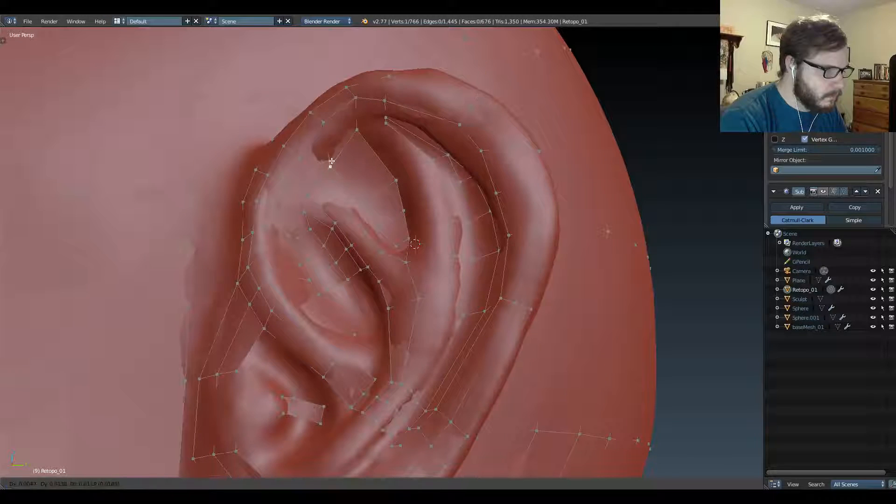
left_click(334, 156)
Shift the new loop's vertex and the outer border vertex at the helix's upper front slightly down and forward.
right_click(323, 125)
key("g")
left_click(316, 131)
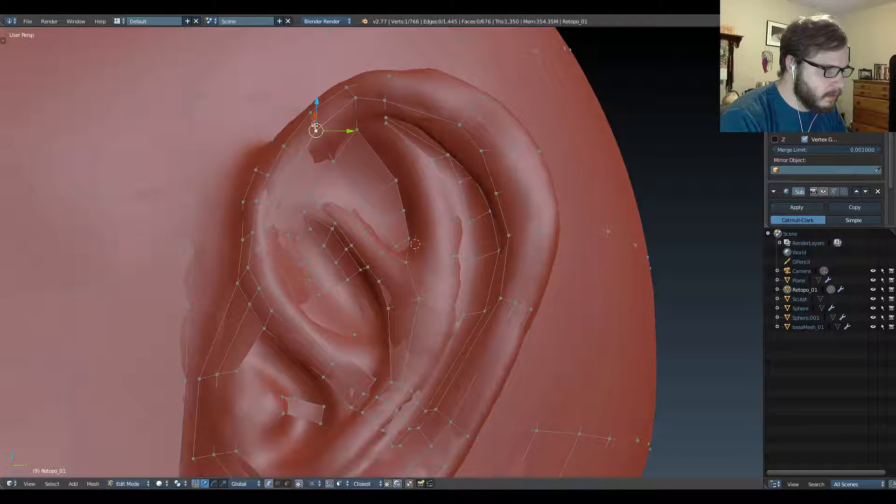
right_click(310, 117)
key("g")
left_click(298, 122)
Nudge the two outer border vertices along the top of the helix and isolate the retopology mesh in local view.
right_click(346, 87)
key("g")
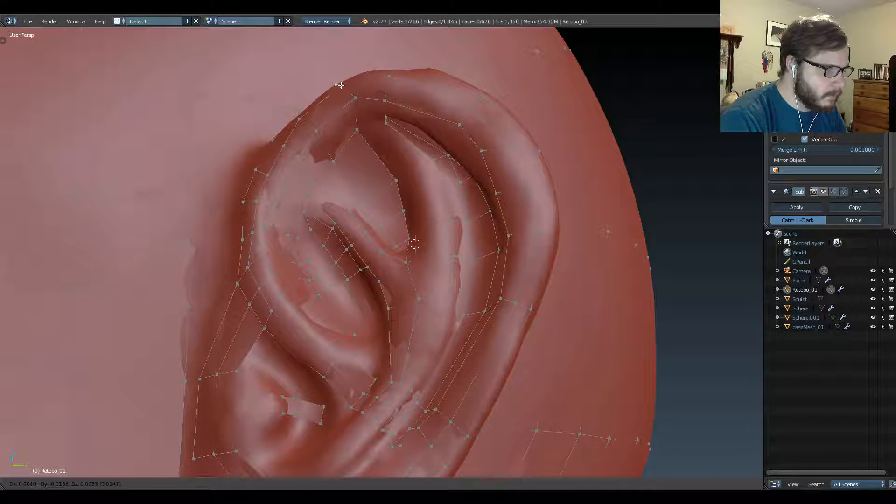
left_click(339, 86)
right_click(390, 74)
key("g")
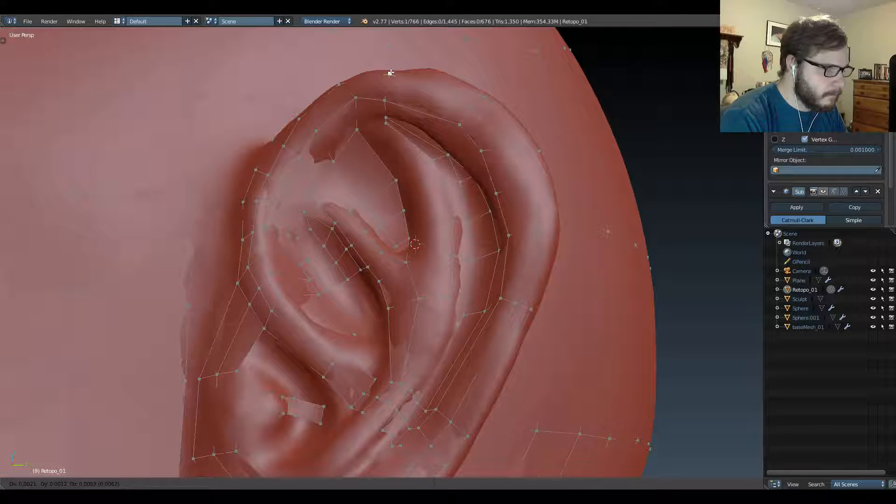
left_click(391, 73)
key("KP_Divide")
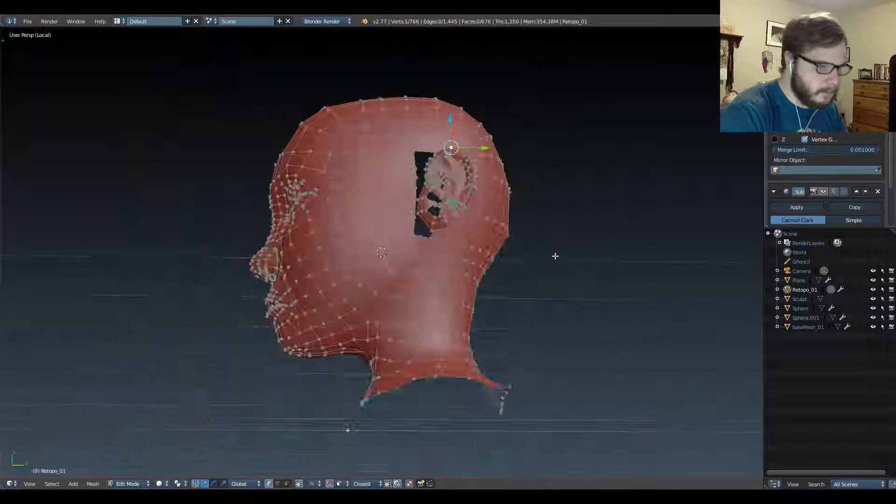
Enable the Subdivision Surface preview on the retopology mesh and examine the smoothed ear in Object Mode.
key("Tab")
left_click(459, 175)
scroll(500, 119, "up", 3)
middle_click_drag(500, 120, 436, 192)
scroll(423, 166, "up", 3)
left_click(824, 192)
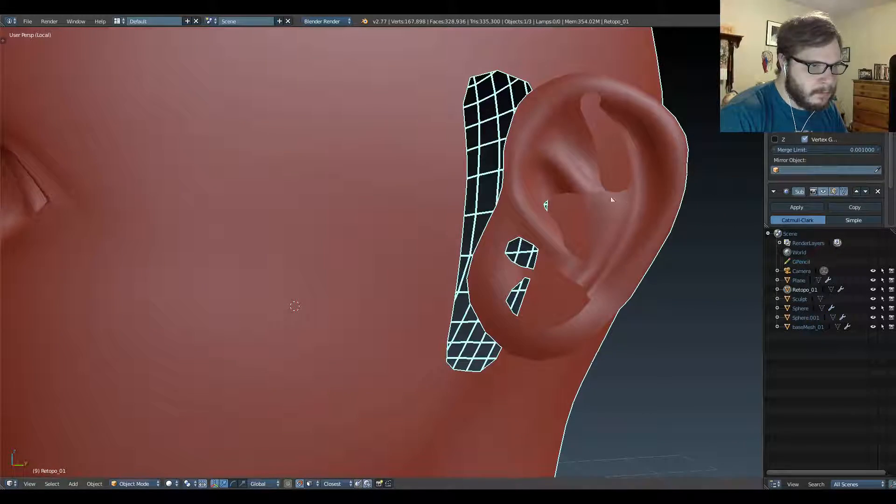
middle_click_drag(609, 194, 535, 198)
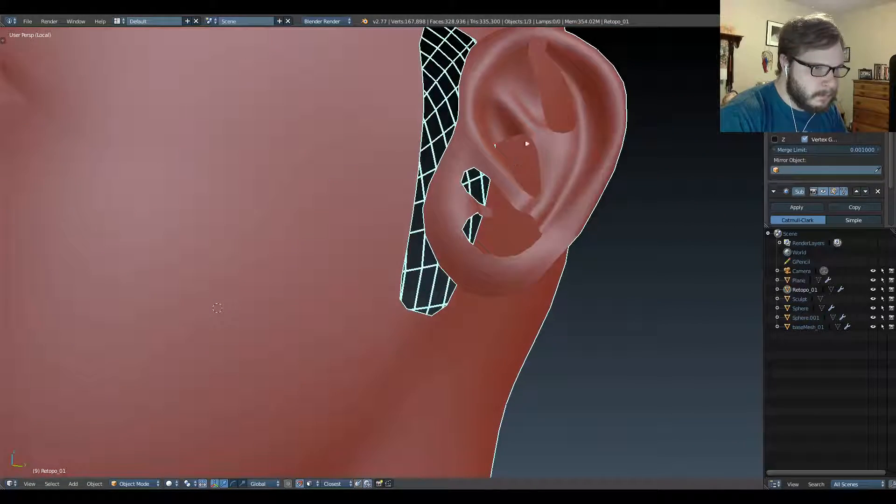
middle_click_drag(534, 146, 533, 165)
Return to Edit Mode in right orthographic view and isolate the ear by selecting its linked geometry and hiding everything else.
key("Tab")
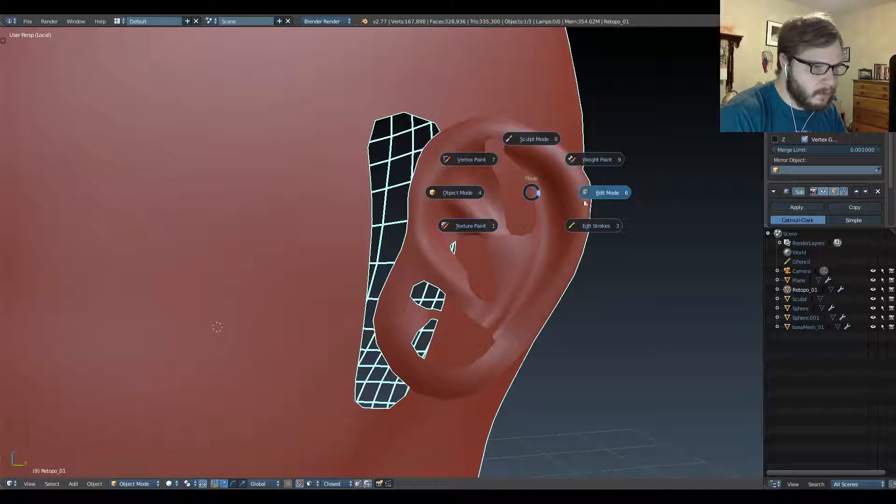
left_click(596, 197)
key("KP_1")
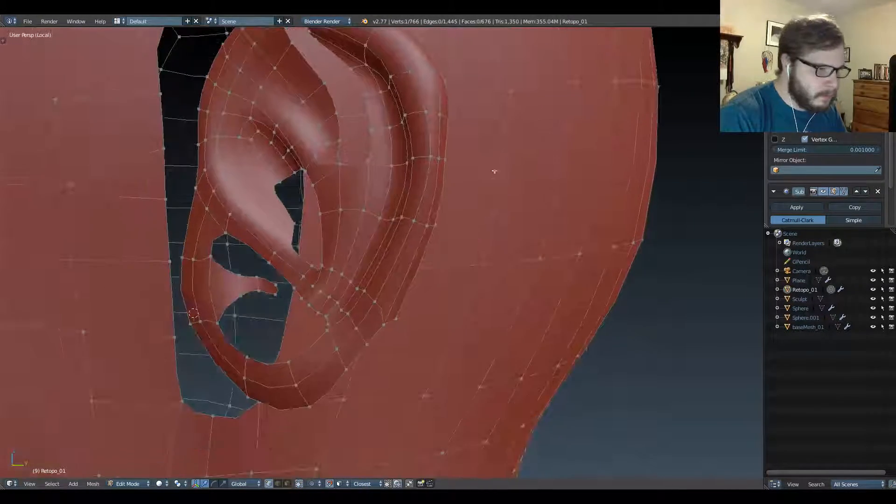
key("KP_3")
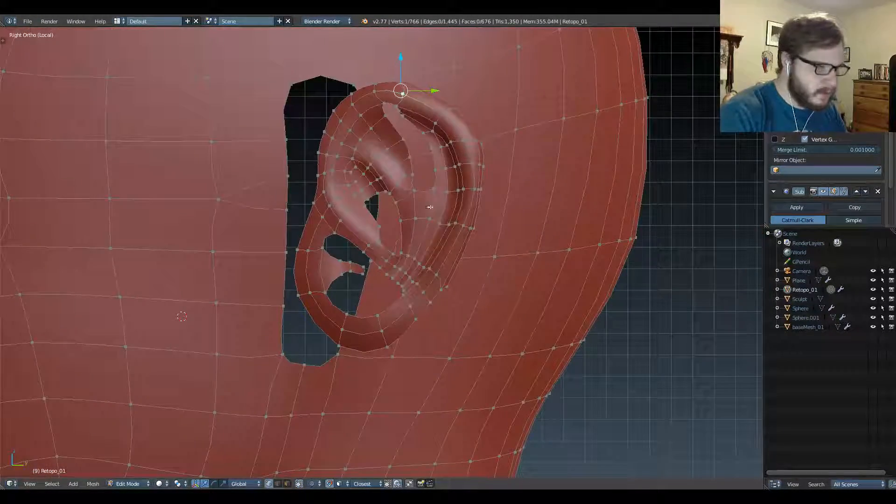
middle_click_drag(429, 206, 429, 227, "shift")
key("ctrl+l")
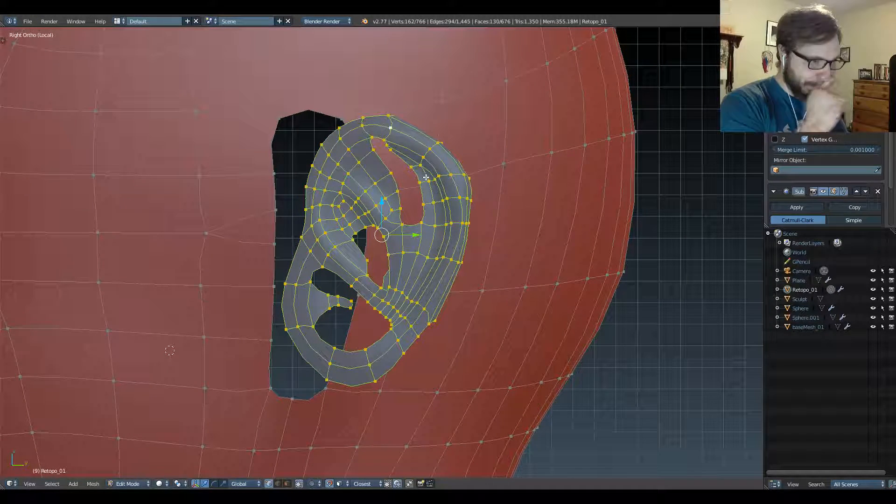
key("shift+h")
Extrude the border edge at the upper front of the ear's central gap down and rearward into the opening.
scroll(380, 182, "up", 6)
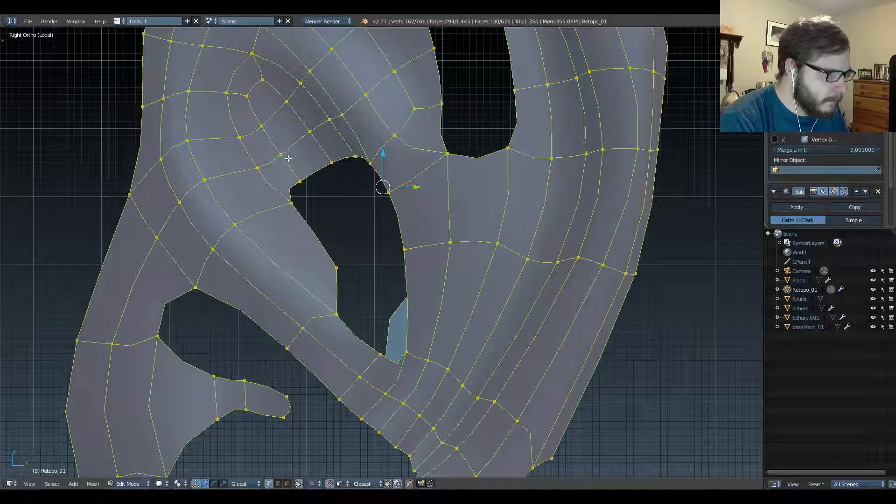
right_click(300, 173)
right_click(331, 173, "shift")
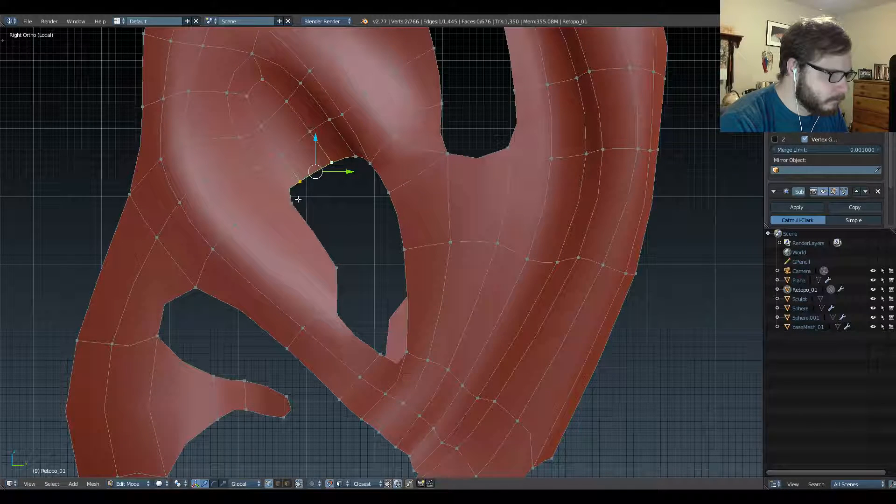
key("e")
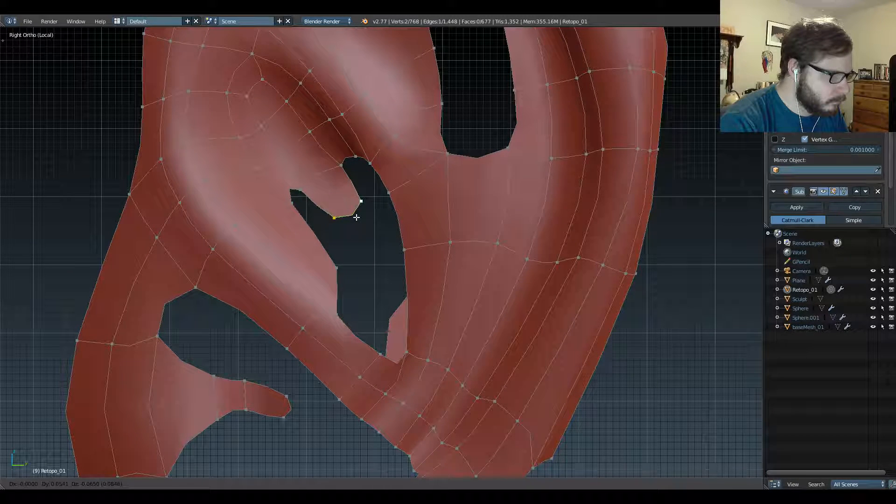
left_click(357, 216)
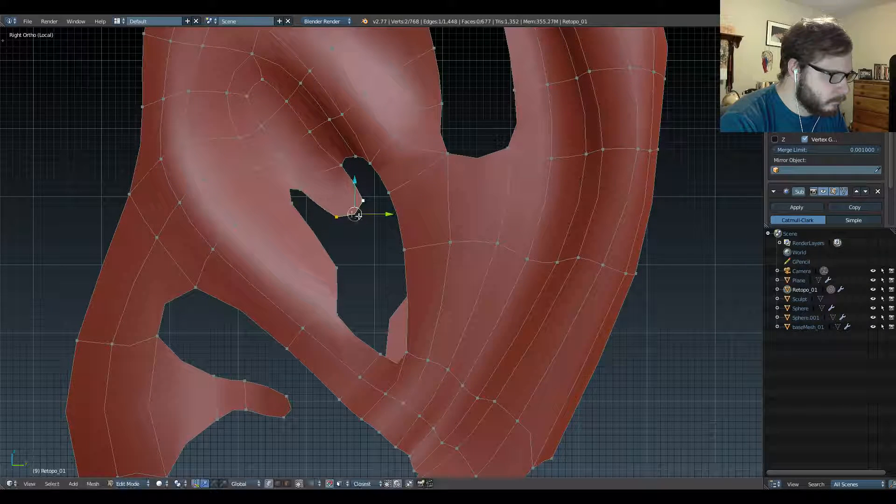
Extrude the vertex at the top of the central gap downward and fill a quad between it and the rear rim vertices.
right_click(285, 195, "alt")
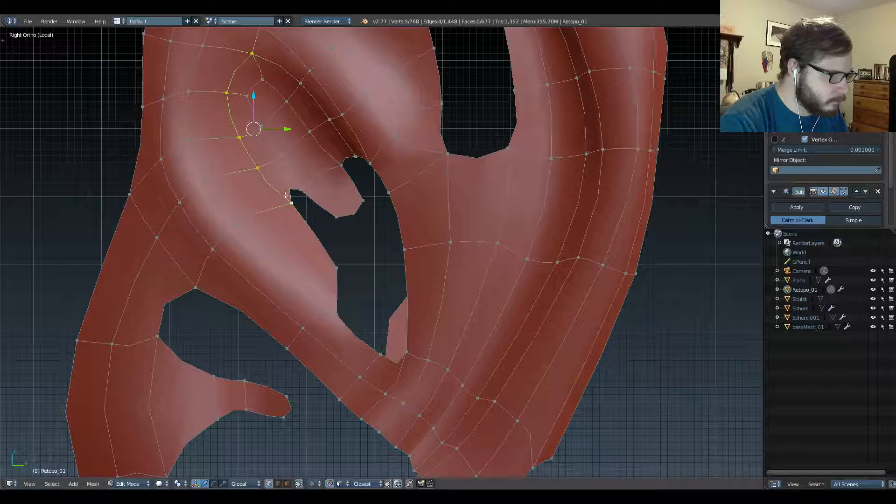
right_click(356, 158)
key("e")
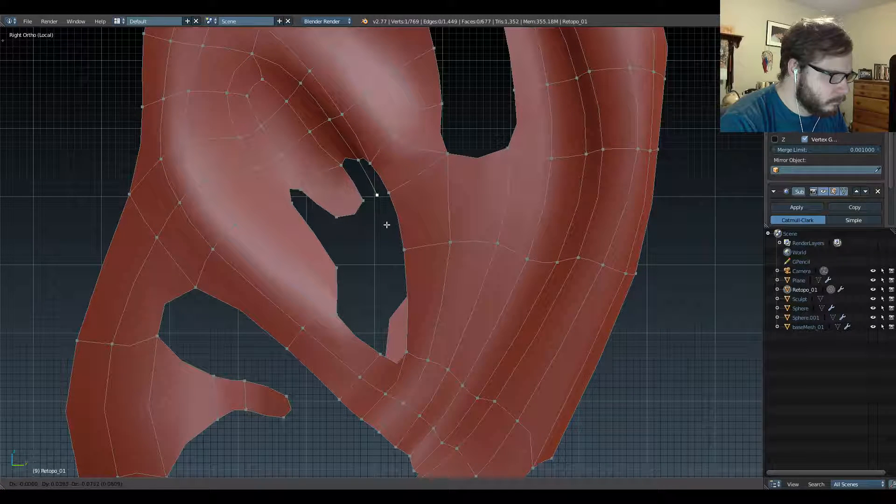
left_click(387, 225)
right_click(390, 193, "shift")
right_click(372, 162, "shift")
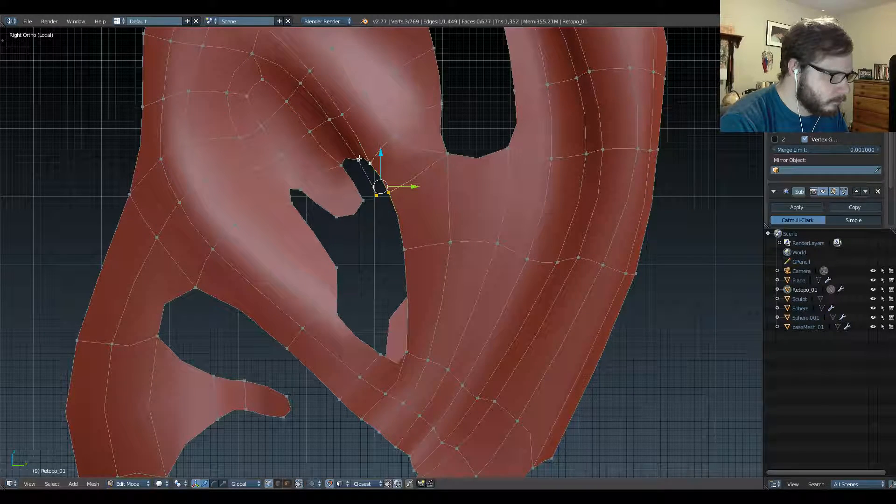
right_click(358, 158, "shift")
key("f")
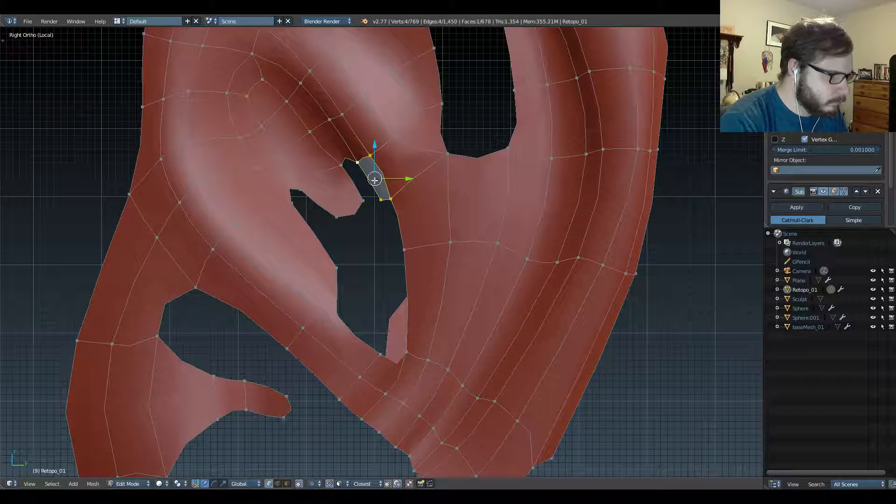
Fill the slit between the extruded flap and the new rear quad with a four-sided face.
right_click(381, 201)
right_click(364, 201, "shift")
right_click(342, 166, "shift")
right_click(358, 161, "shift")
key("f")
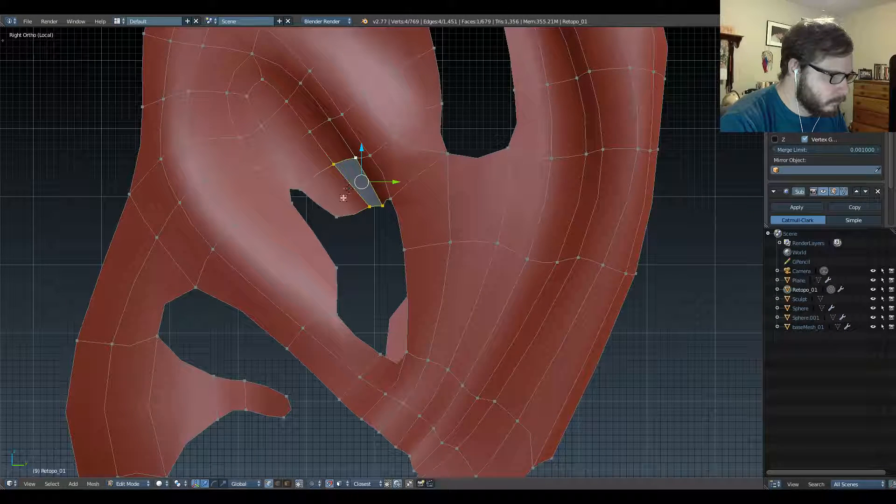
Fill a quad between the front side of the extruded flap and the central gap's front rim.
right_click(343, 228)
right_click(343, 271, "shift")
right_click(281, 201, "shift")
right_click(303, 185, "shift")
key("f")
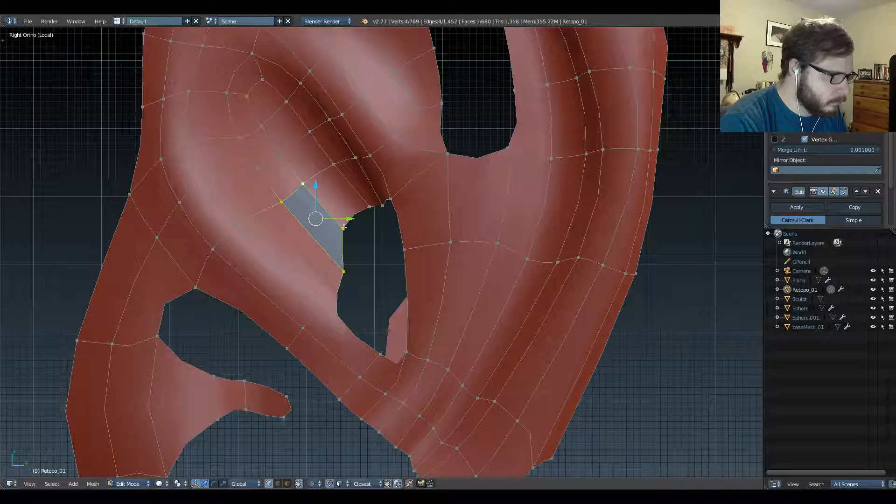
Move the new faces' two lower vertices slightly, one up toward the rear rim and the other down and forward.
right_click(377, 206)
key("g")
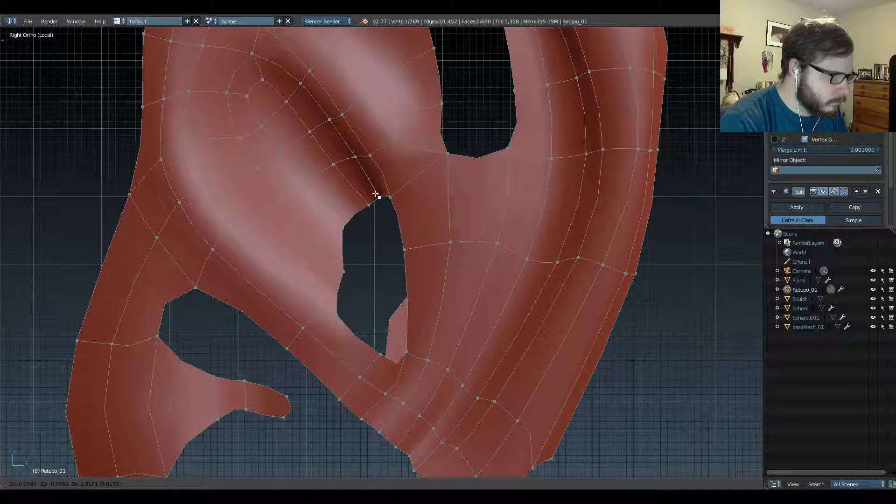
left_click(375, 194)
right_click(366, 206)
key("g")
left_click(360, 209)
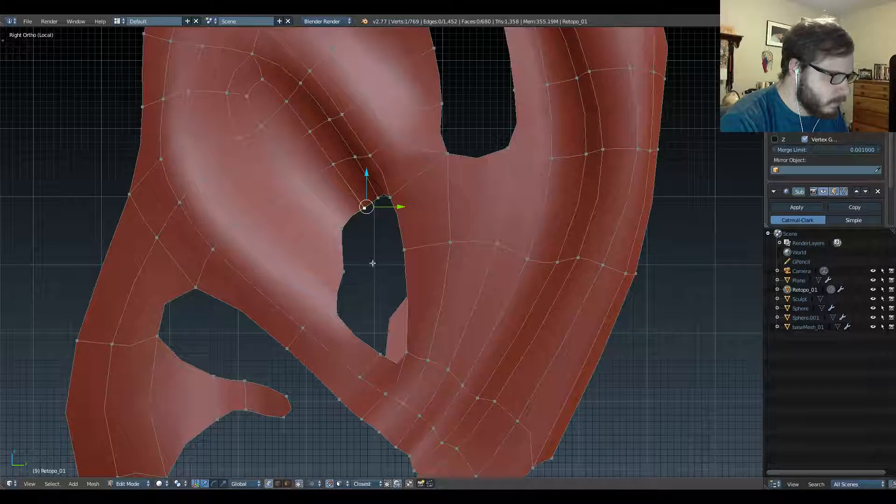
Select the border loop of the remaining central gap and fill it with a single face.
middle_click_drag(372, 263, 366, 261, "shift")
middle_click_drag(344, 219, 356, 200, "ctrl")
right_click(335, 245, "alt")
key("f")
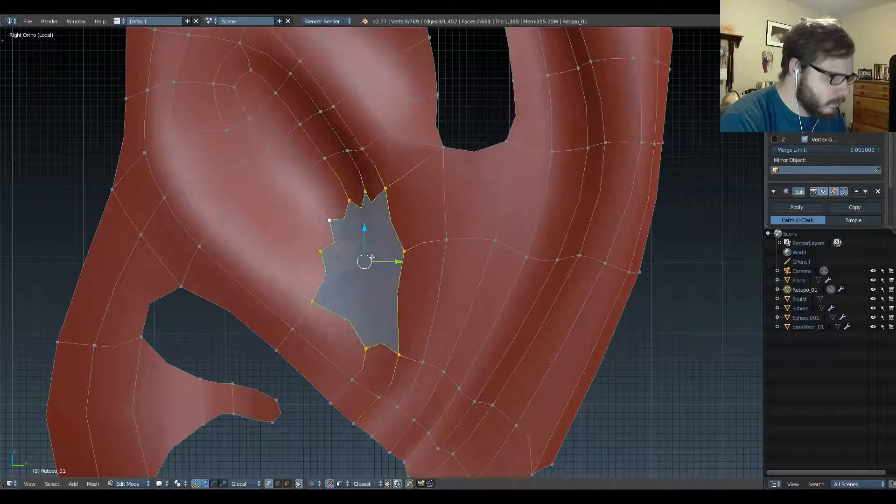
middle_click_drag(357, 216, 360, 212, "shift")
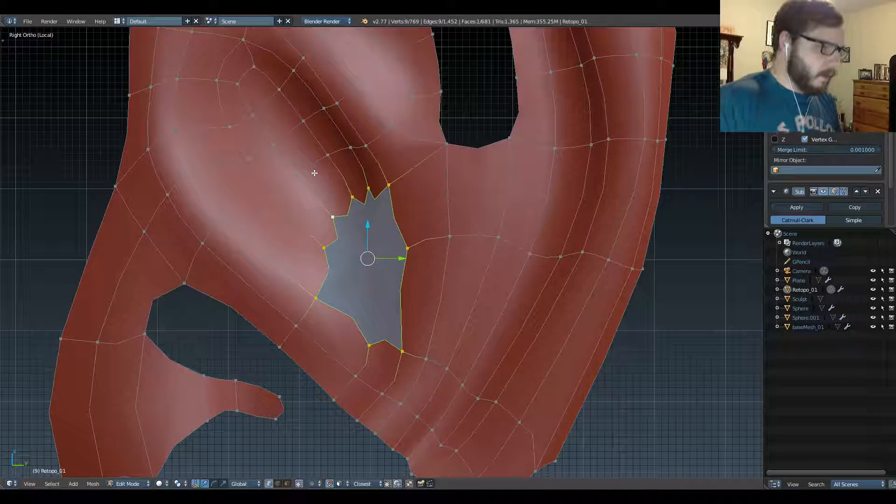
Turn off the Subdivision Surface preview in Edit Mode, switch to wireframe, and select the filled face's border vertices one by one.
left_click(829, 192)
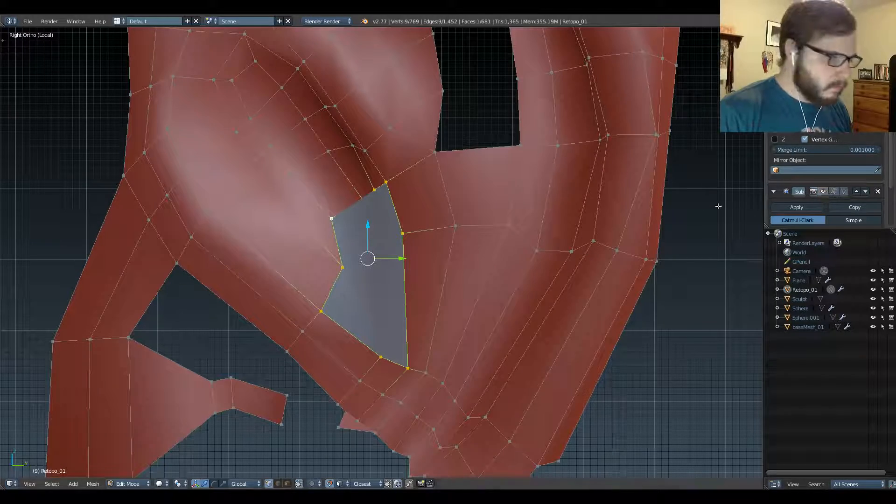
key("ctrl+Tab")
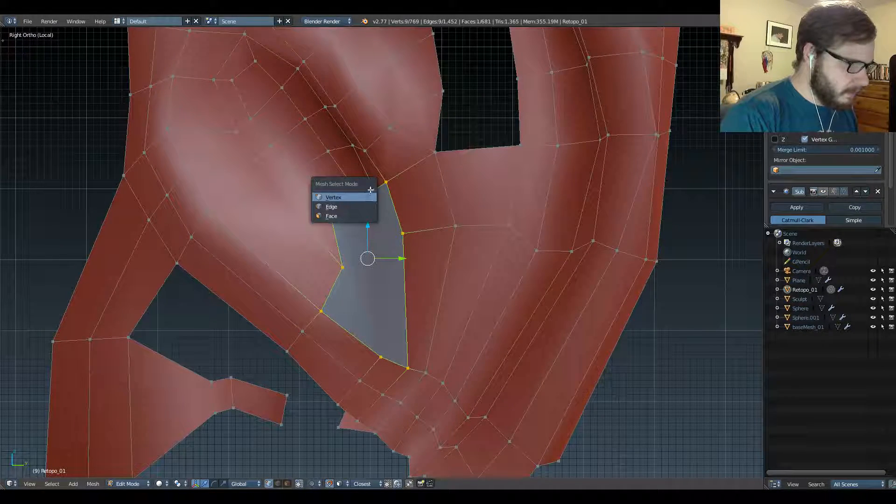
key("z")
key("a")
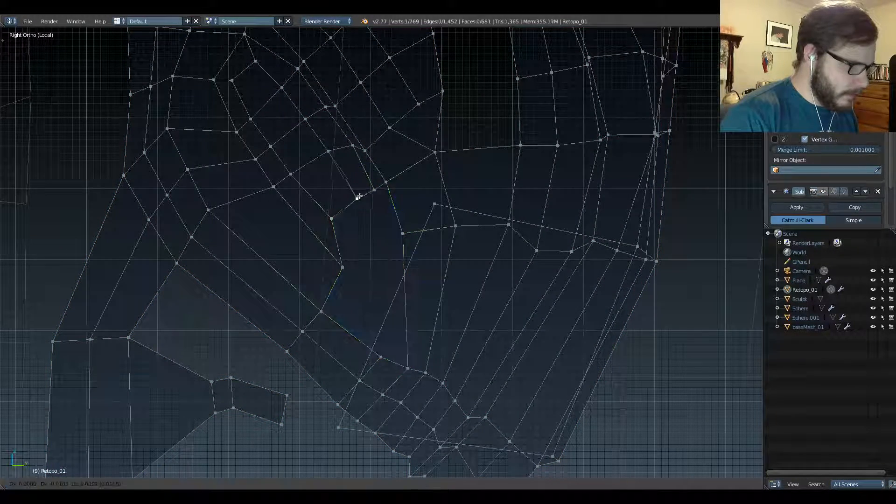
right_click(356, 200)
right_click(374, 190, "shift")
right_click(384, 181, "shift")
right_click(402, 241, "shift")
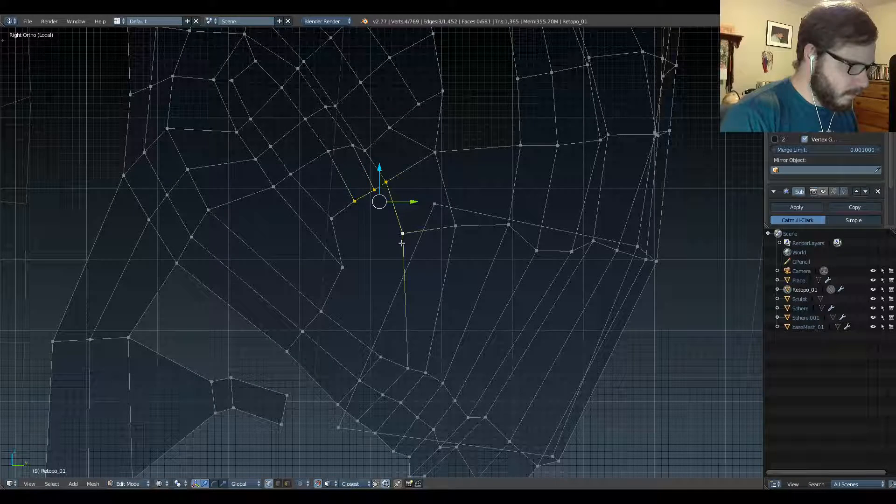
right_click(381, 358, "shift")
right_click(408, 369, "shift")
right_click(321, 311, "shift")
right_click(342, 267, "shift")
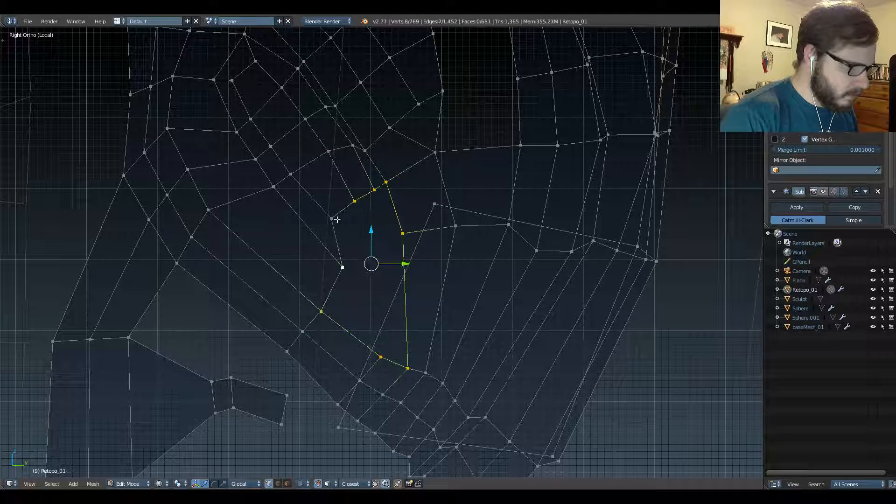
right_click(331, 218, "shift")
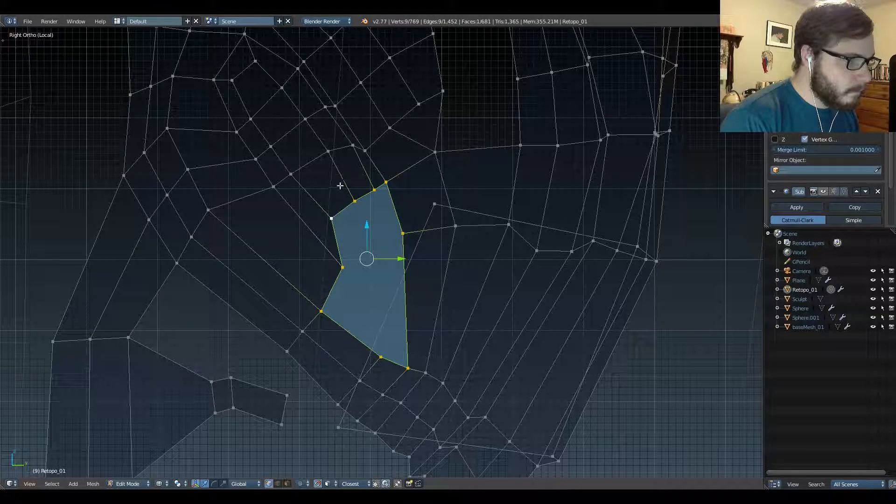
Add a loop cut across the strip along the filled face's lower front border and return to solid shading.
key("ctrl+r")
left_click(346, 332)
left_click(345, 332)
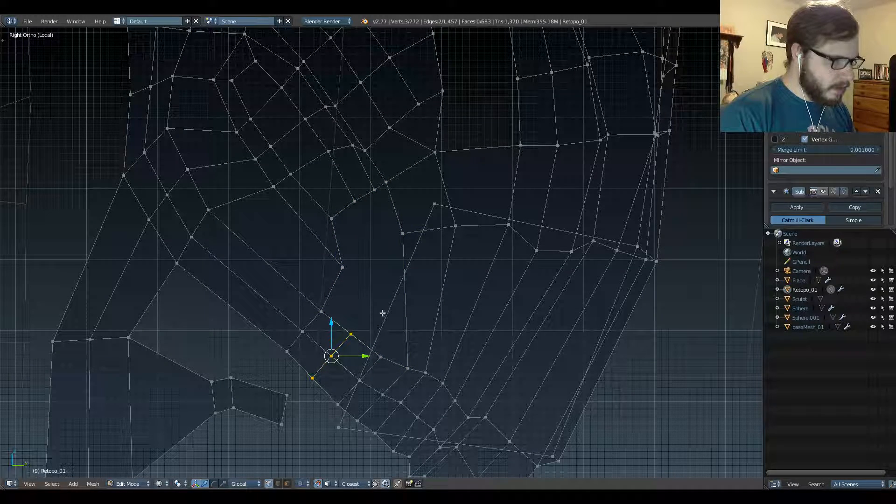
key("z")
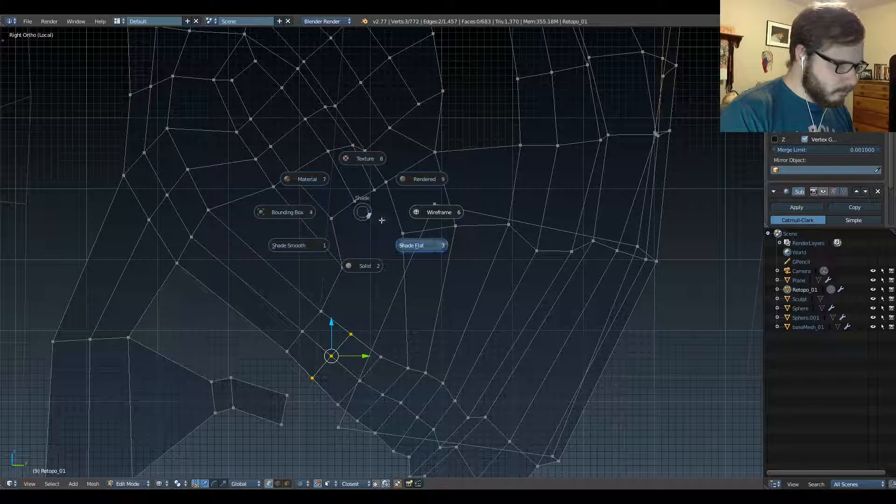
left_click(379, 219)
key("z")
left_click(371, 267)
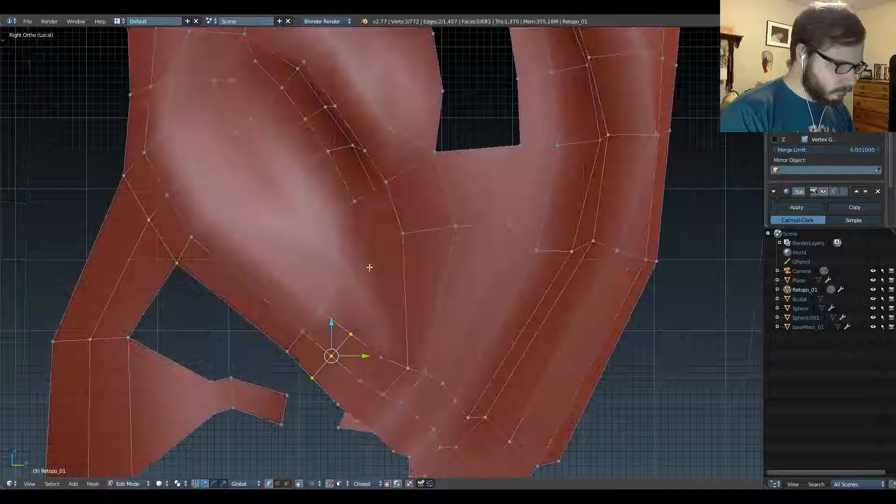
Connect the filled face's two middle upper border vertices to the two vertices opposite them on the lower border.
right_click(358, 205)
right_click(371, 188, "shift")
right_click(352, 333, "shift")
right_click(380, 356, "shift")
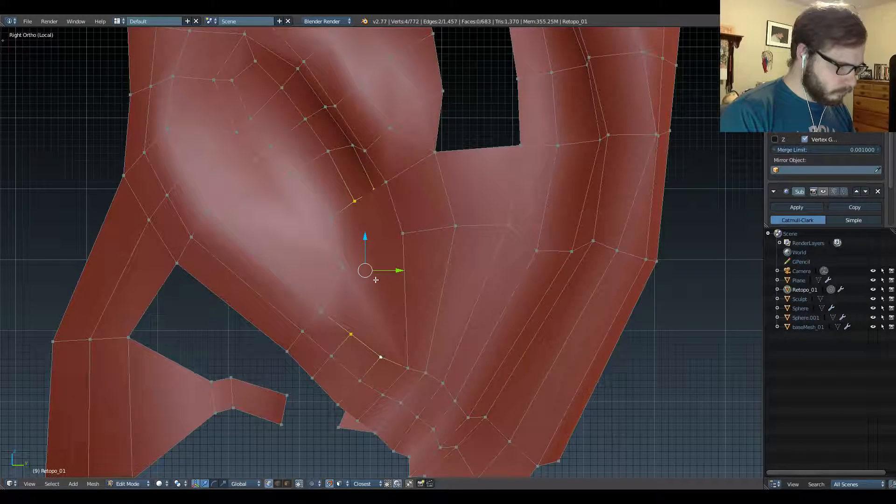
right_click_drag(355, 202, 362, 298)
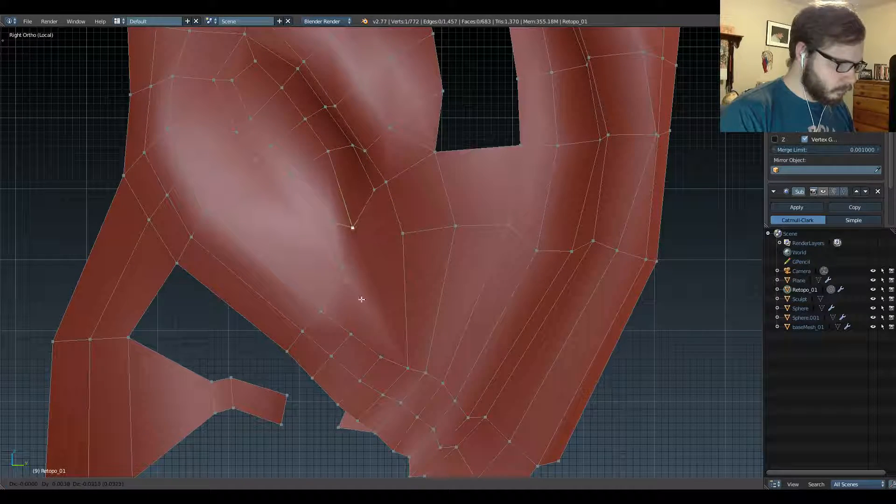
right_click(363, 280)
right_click(358, 327, "shift")
key("j")
right_click(371, 190)
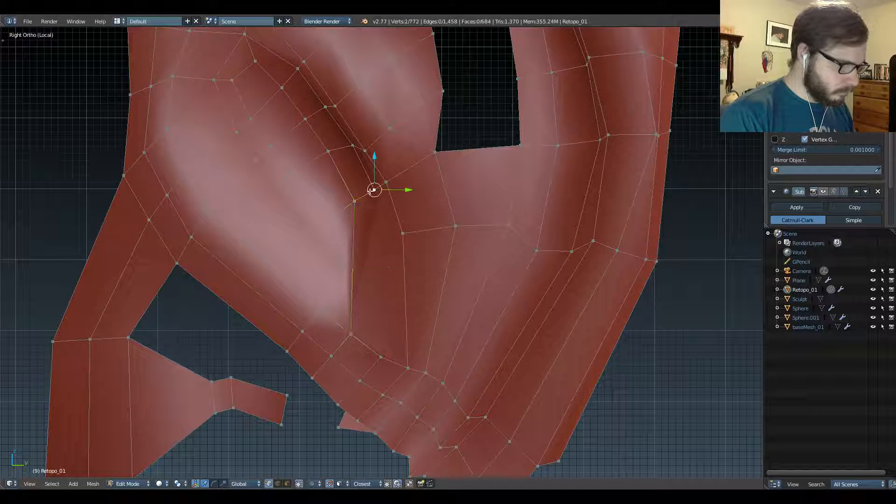
right_click(379, 354, "shift")
key("j")
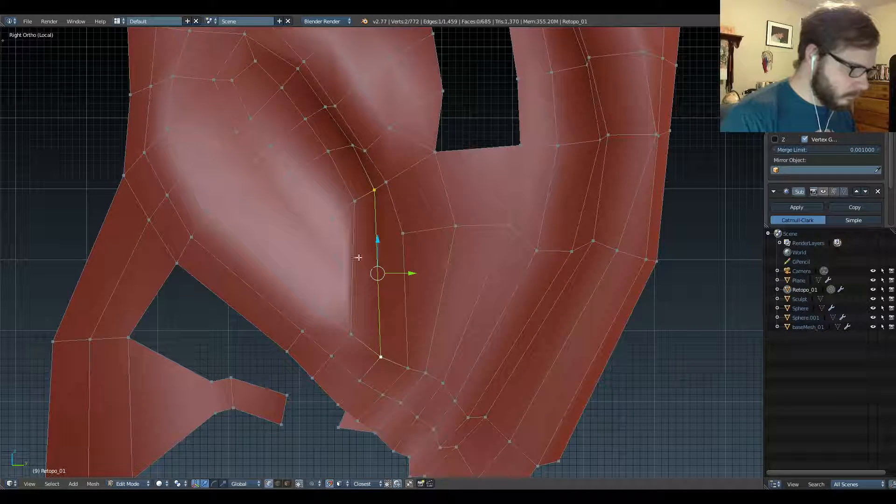
Connect the filled area's front border vertex to the rear border vertex, cutting across the two new vertical edges.
right_click(343, 266)
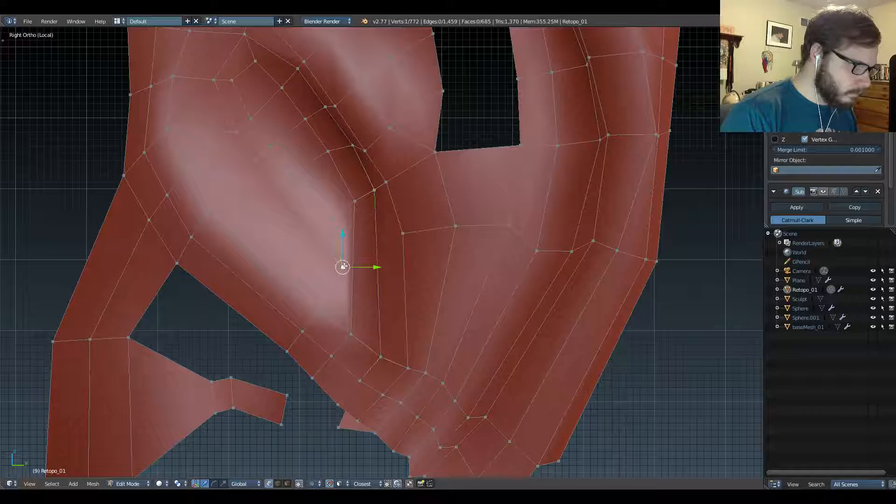
right_click(399, 228, "shift")
key("j")
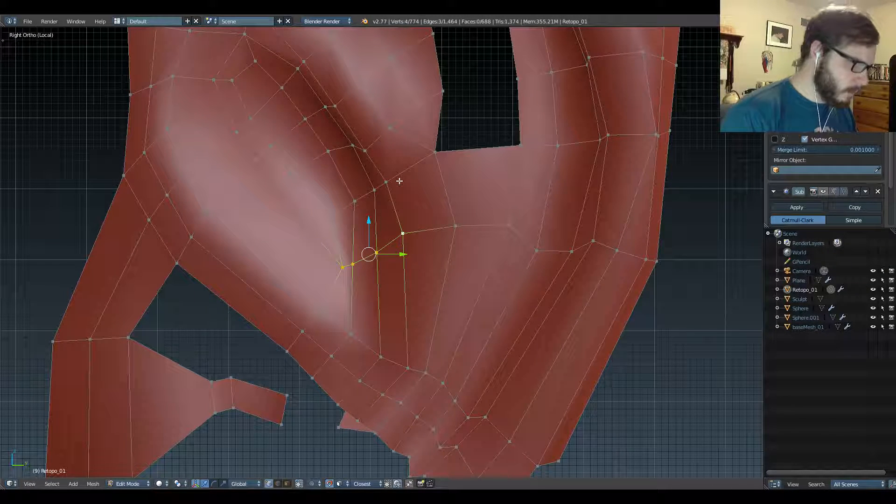
Switch to face selection and select the new faces of the filled inner ear hollow together with the adjoining faces above them.
key("ctrl+Tab")
left_click(364, 274)
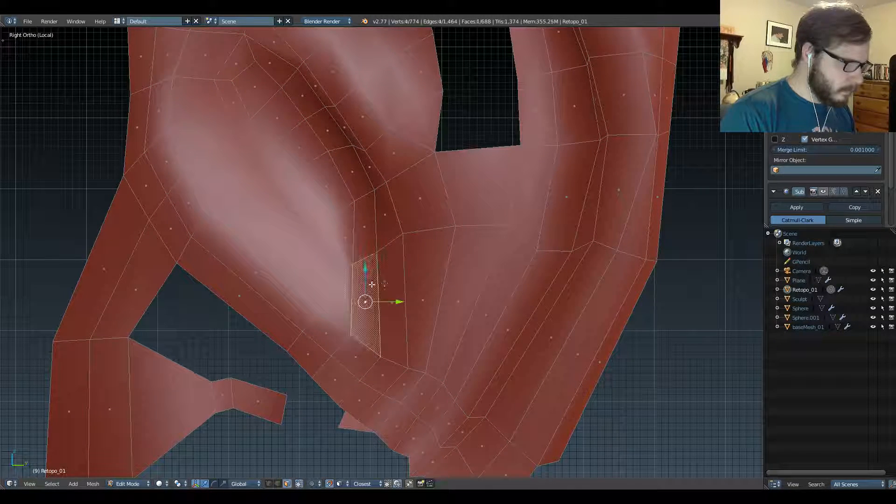
right_click(345, 292, "shift")
right_click(346, 240, "shift")
right_click(365, 227, "shift")
right_click(382, 210, "shift")
right_click(353, 175, "shift")
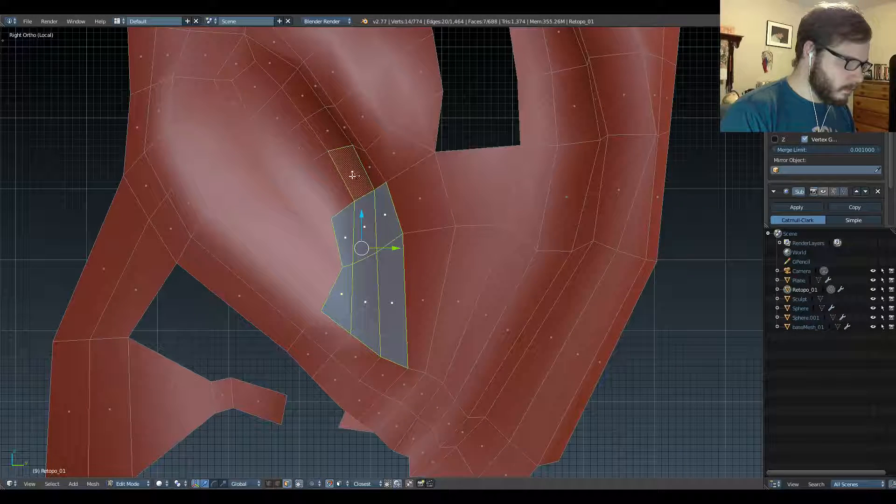
right_click(328, 200, "shift")
right_click(326, 214, "shift")
right_click(368, 171, "shift")
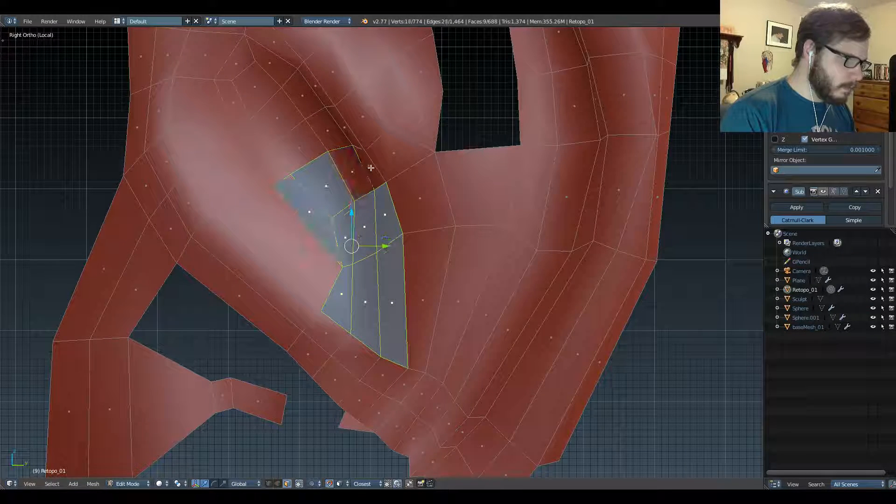
right_click(323, 133, "shift")
right_click(276, 164, "shift")
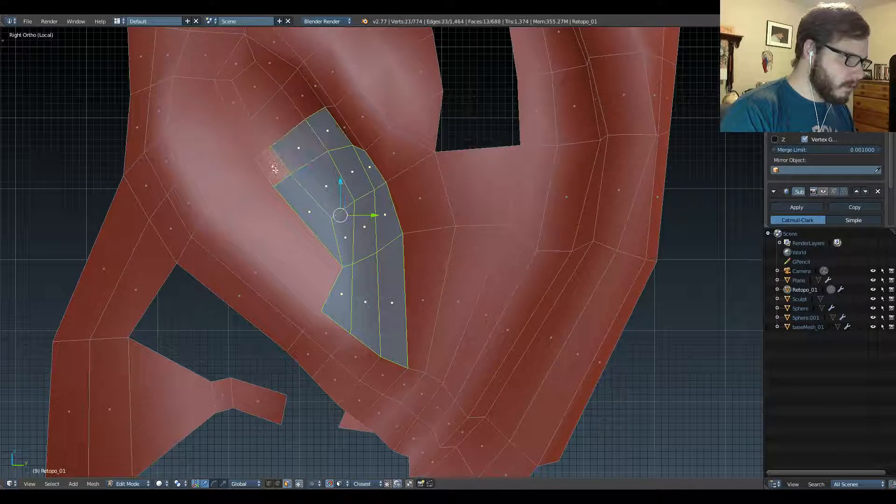
right_click(286, 136, "shift")
right_click(305, 103, "shift")
right_click(291, 117, "shift")
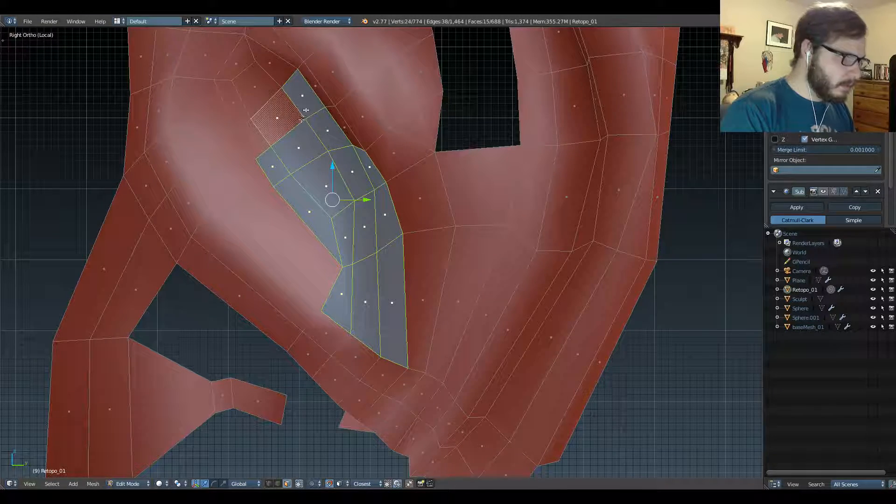
right_click(302, 106, "shift")
right_click(286, 118, "shift")
Leave local view, look at the ear from the right side, and nudge the selected faces so they snap onto the sculpt.
key("KP_Divide")
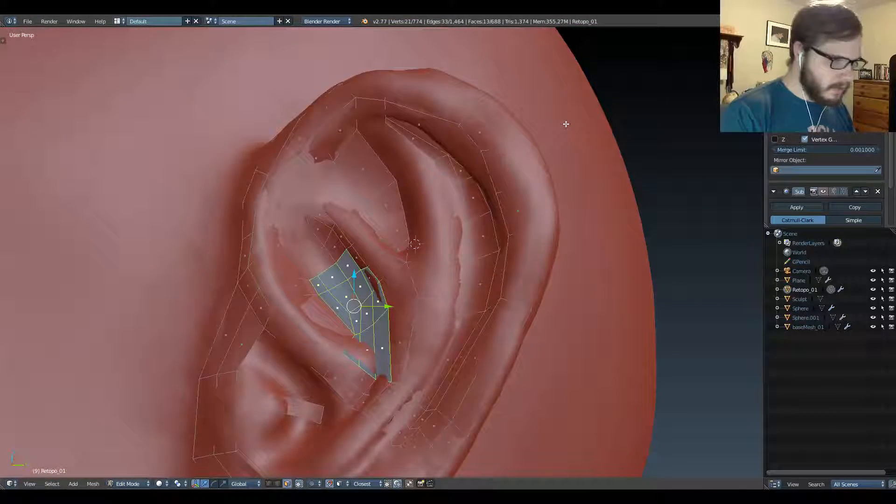
key("KP_3")
middle_click_drag(384, 248, 374, 200, "shift")
scroll(375, 200, "up", 4)
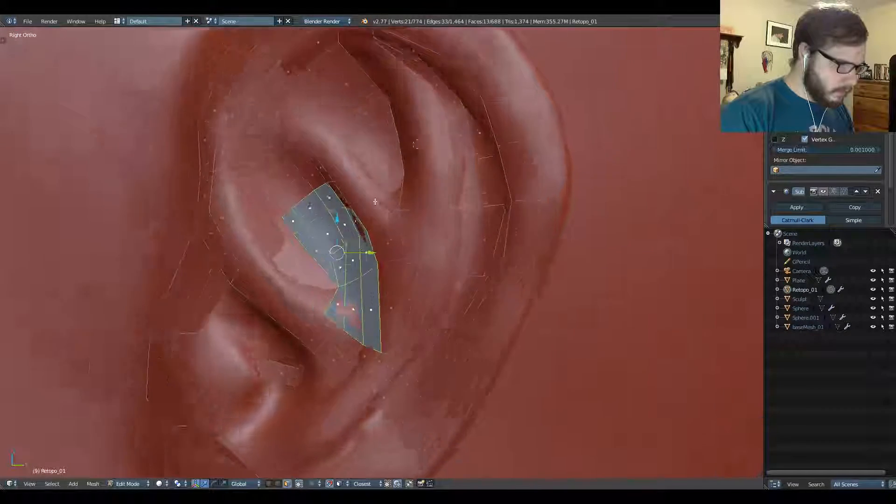
middle_click_drag(345, 271, 366, 239, "shift")
key("g")
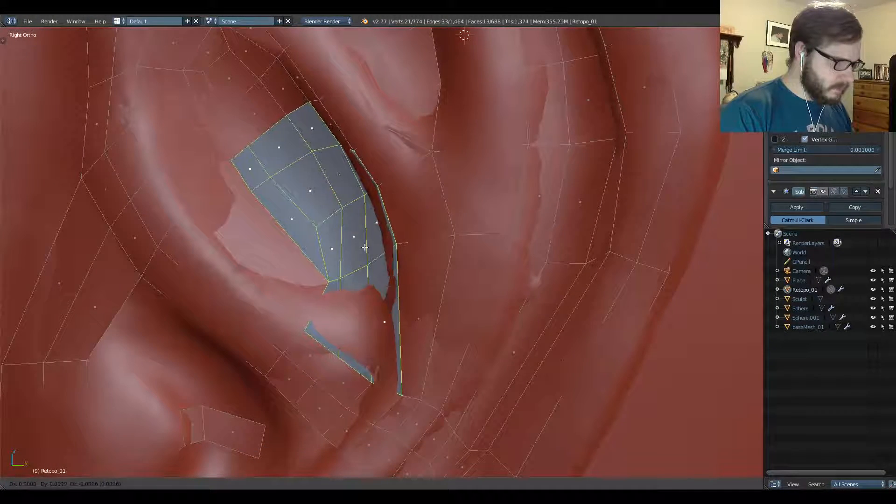
left_click(361, 248)
Switch to vertex selection and move three vertices along the front side of the inner hollow outward toward its rim.
key("ctrl+Tab")
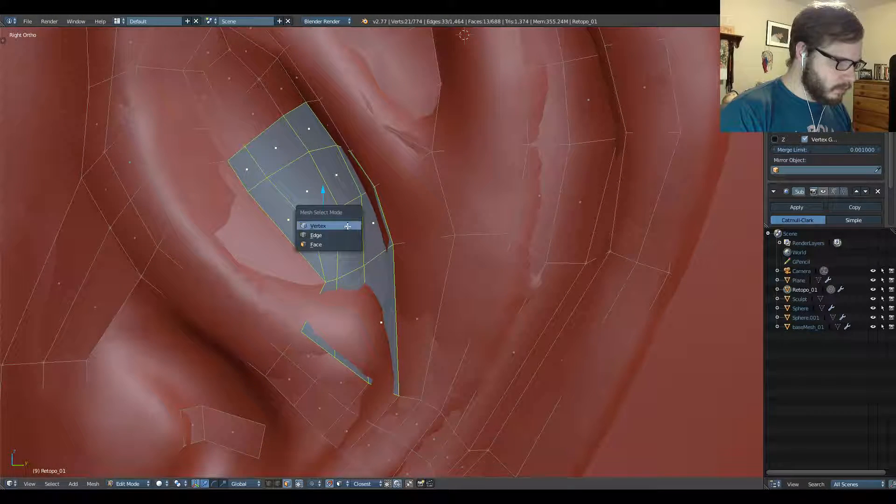
left_click(348, 226)
right_click(303, 292)
right_click(234, 192)
key("g")
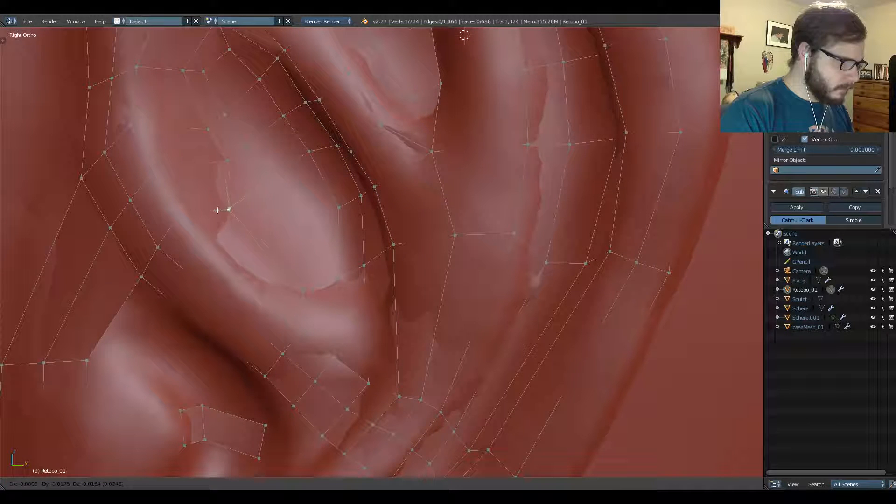
left_click(221, 209)
right_click(222, 159)
key("g")
left_click(200, 171)
right_click(206, 130)
key("g")
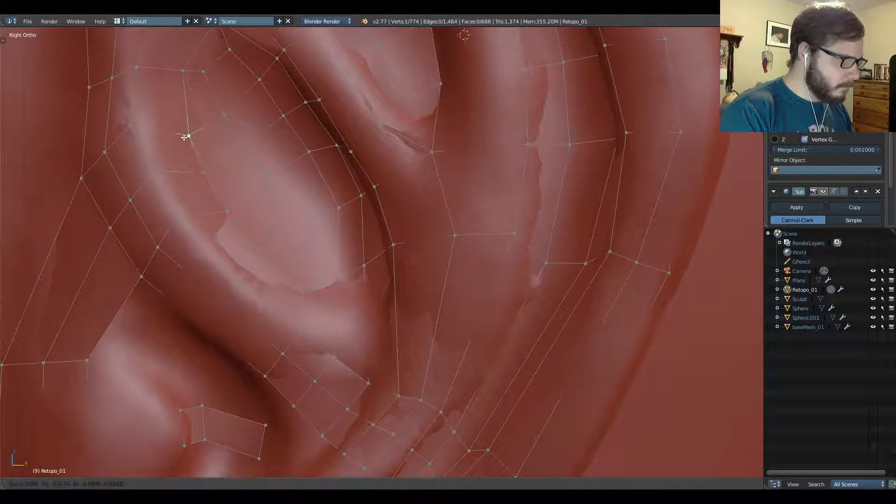
left_click(185, 138)
Shift the vertices at the upper front of the inner hollow forward to even out the spacing of the quads.
right_click(179, 73)
key("g")
left_click(161, 76)
right_click(185, 140)
key("g")
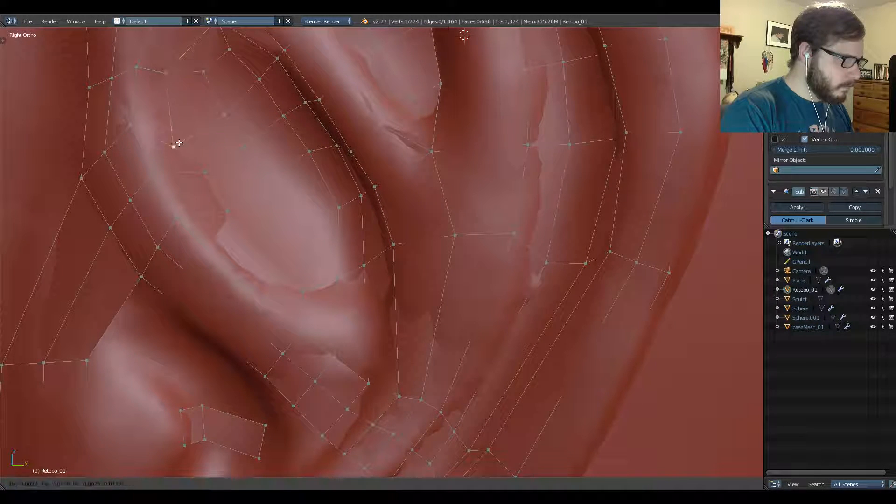
left_click(175, 144)
right_click(207, 173)
key("g")
left_click(197, 181)
Reposition the vertices in the middle and at the rear of the inner hollow so the quads are evenly spaced.
right_click(265, 171)
key("g")
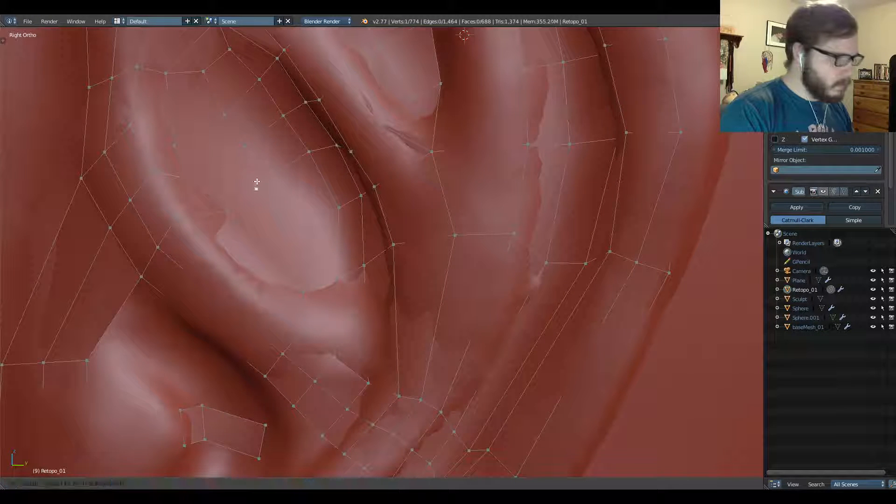
left_click(256, 184)
right_click(245, 148)
key("g")
left_click(236, 155)
right_click(325, 226)
key("g")
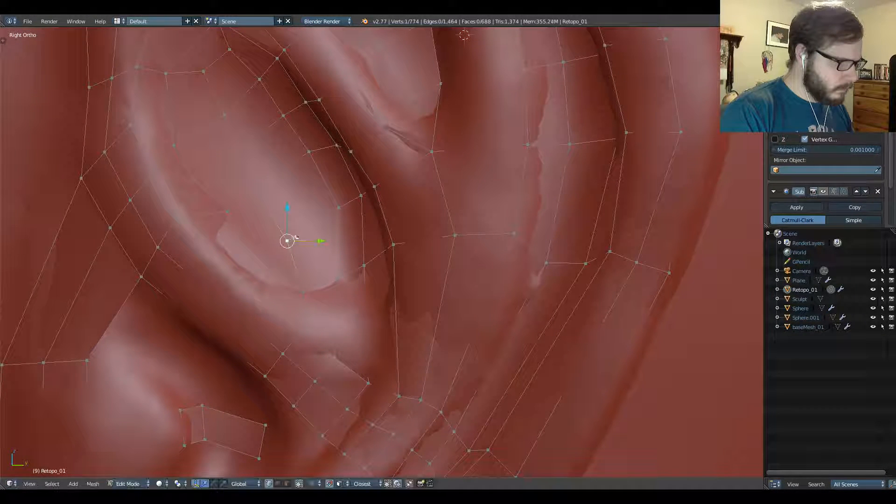
left_click(321, 225)
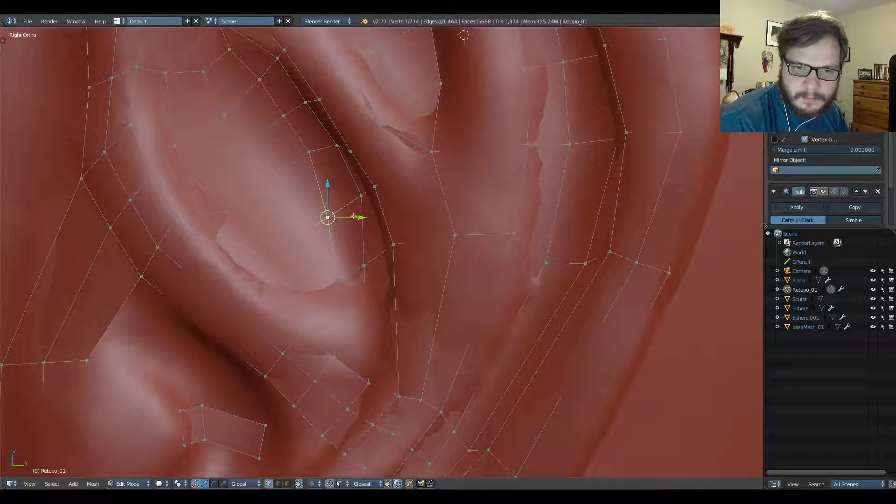
Move the border vertex above the earlobe, where the strips meet, so it snaps to the sculpted surface.
middle_click_drag(353, 217, 308, 243, "ctrl")
key("g")
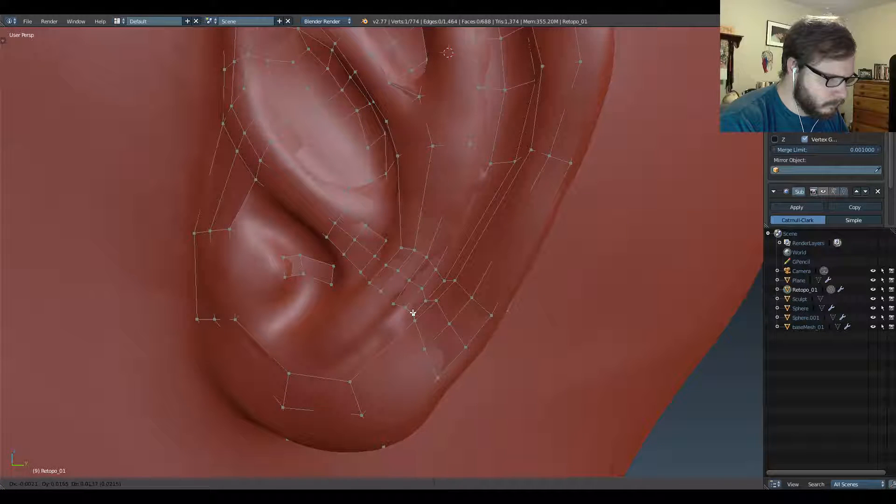
left_click(413, 313)
Extrude a new vertex down and forward from the border above the earlobe and fill a quad with the neighbouring border vertices.
middle_click_drag(409, 301, 410, 296, "shift")
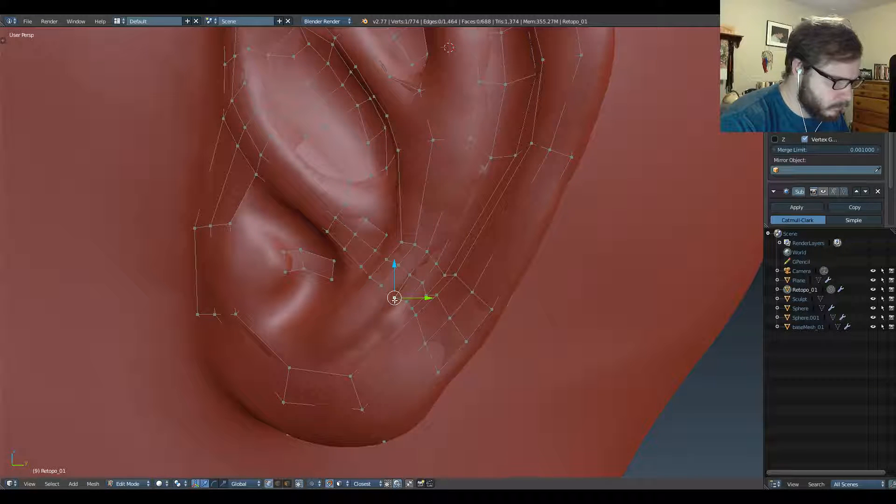
key("e")
left_click(378, 323)
right_click(411, 309)
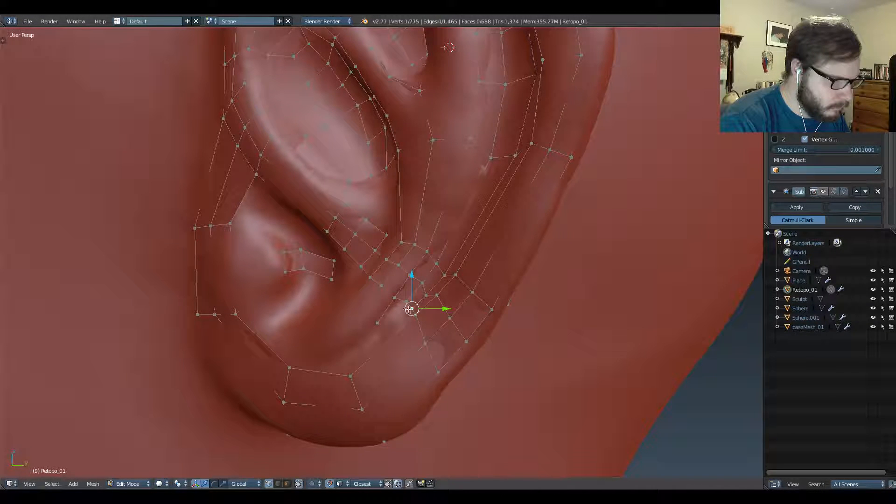
right_click(389, 317, "shift")
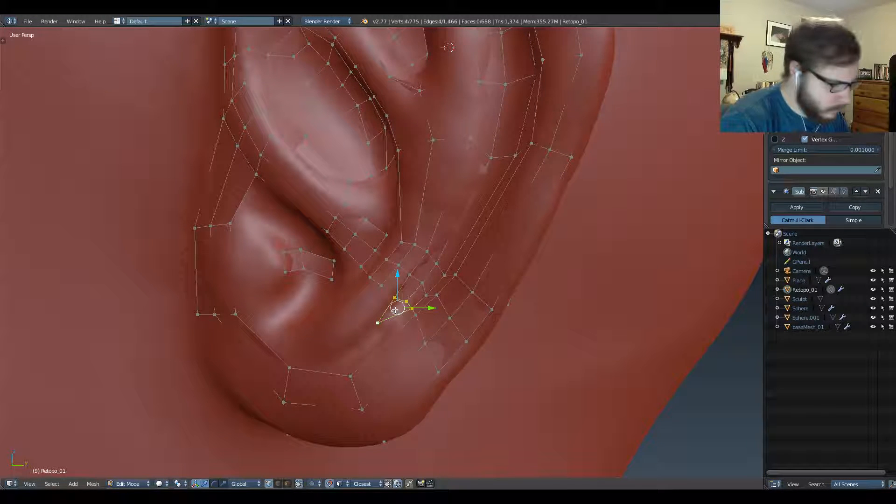
Add a loop cut across the earlobe strip and nudge the new loop onto the sculpted surface.
key("ctrl+r")
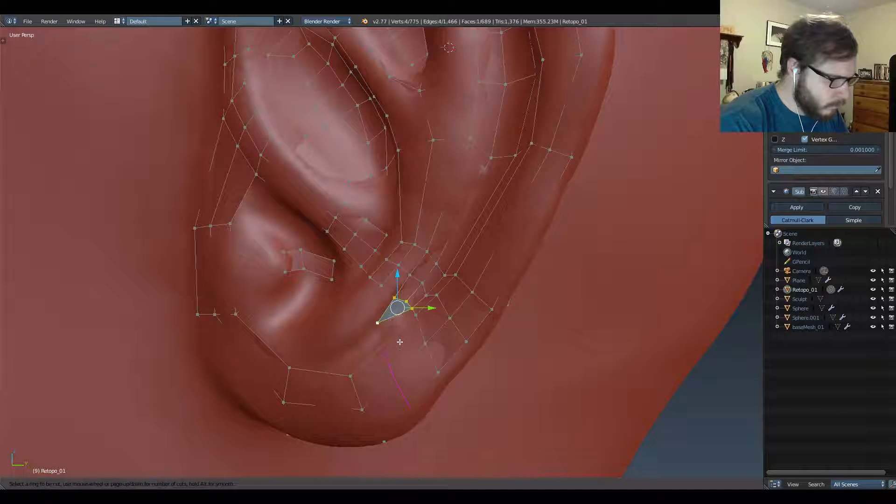
left_click(402, 343)
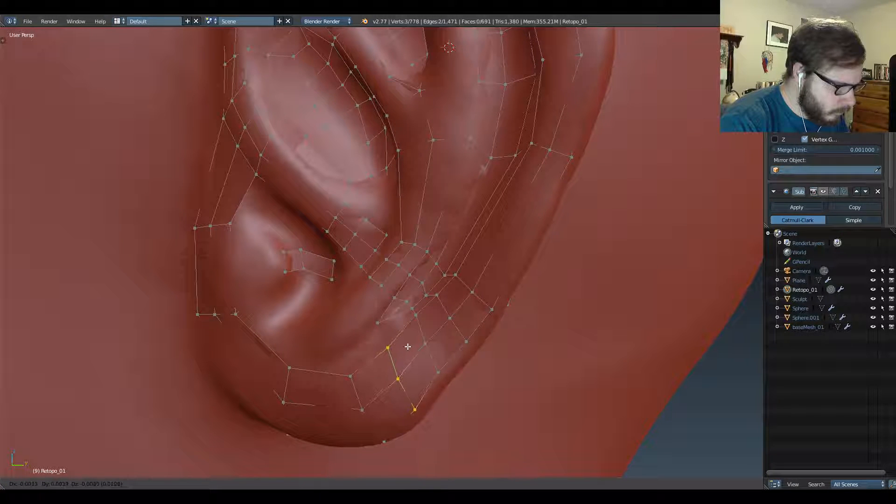
left_click(410, 352)
Move two vertices on the rear edge of the lower ear outward to match the sculpt's outline.
right_click(438, 372)
key("g")
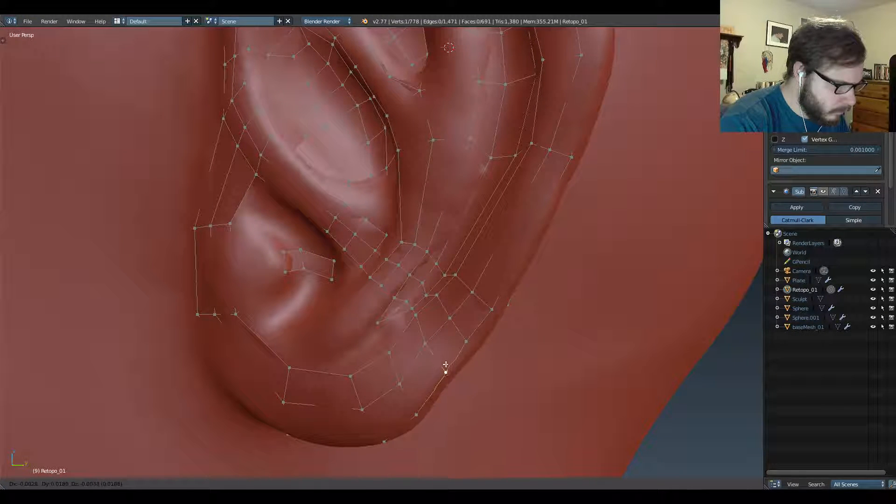
left_click(446, 366)
right_click(465, 342)
key("g")
left_click(472, 348)
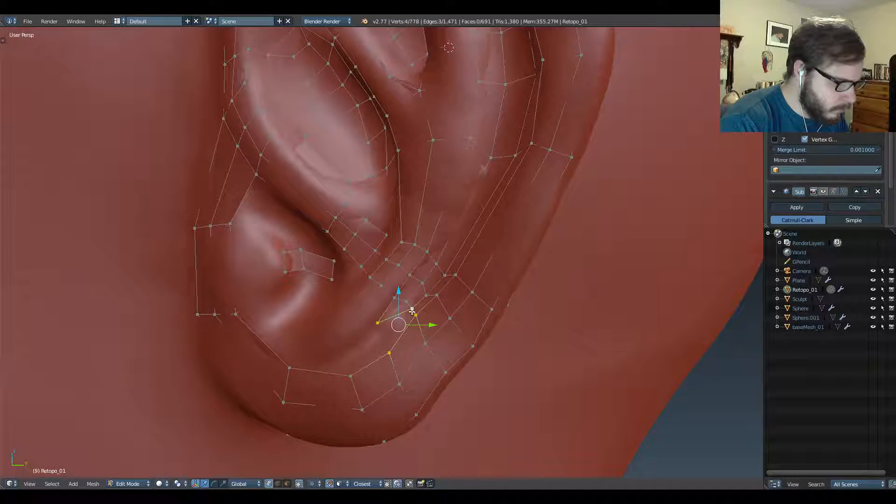
Fill the gap between the new quad and the earlobe strip, and add a centred loop cut across the ear's lower vertical strips.
middle_click_drag(366, 273, 394, 227)
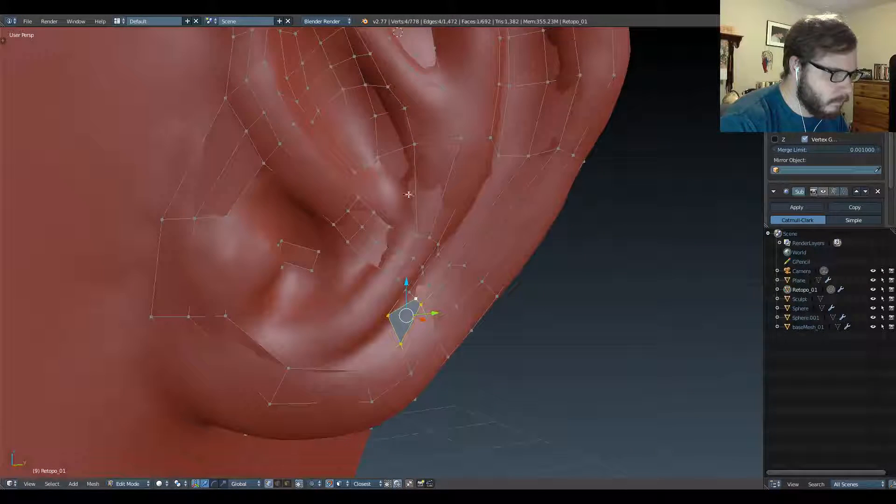
key("ctrl+r")
left_click(415, 187)
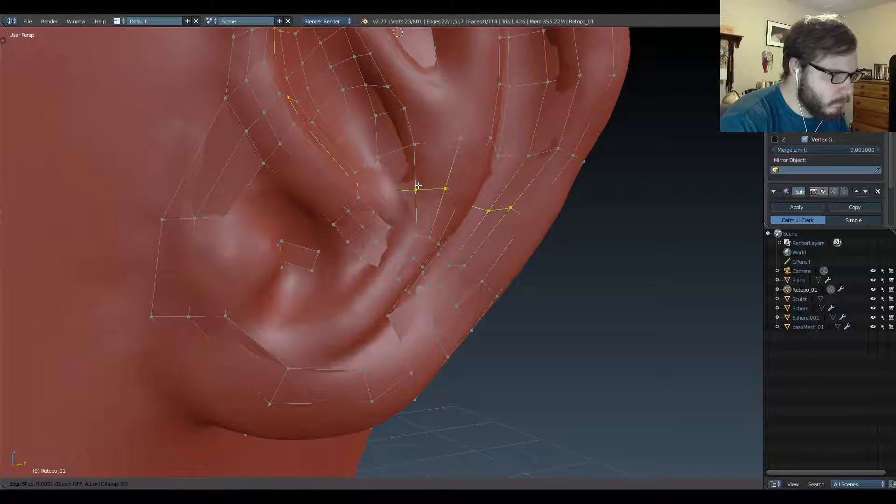
left_click(418, 186)
Deselect the new loop's vertices behind the ear and nudge the remaining ones so they snap to the sculpt.
middle_click_drag(418, 186, 272, 236)
scroll(394, 221, "down", 5)
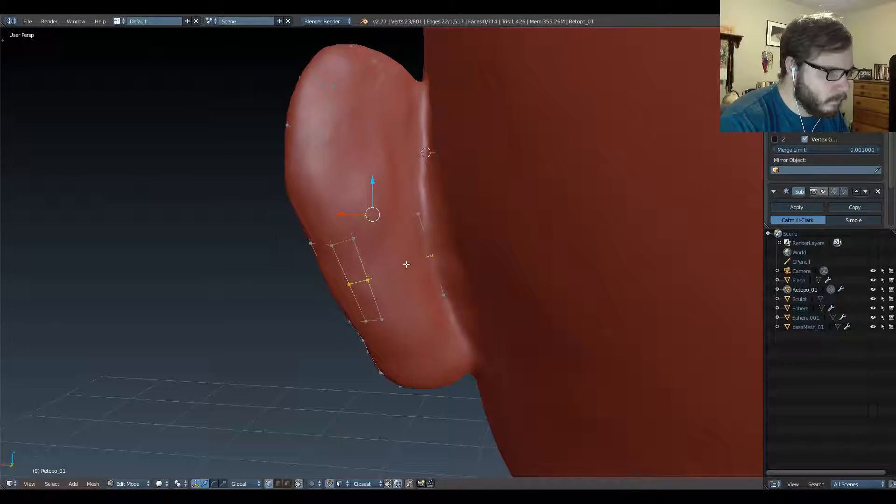
middle_click_drag(341, 283, 429, 245)
mouse_move(415, 208)
middle_mouse_down()
mouse_move(431, 211)
mouse_move(418, 214)
middle_mouse_up()
key("g")
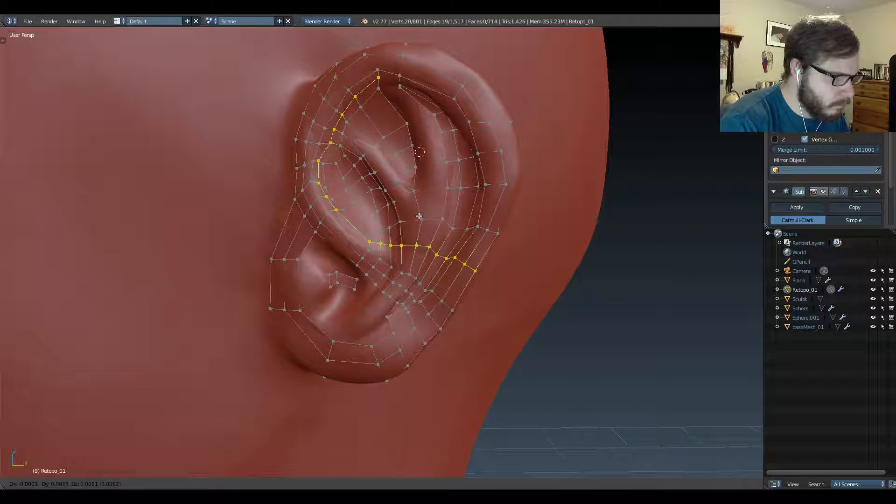
left_click(419, 216)
Fill a quad bridging the lowest open edge of the upper hollow to the opposite edge of the rear strip.
middle_click_drag(419, 216, 375, 233)
scroll(394, 192, "up", 3)
scroll(378, 243, "up", 2)
right_click(368, 242)
right_click(367, 182, "shift")
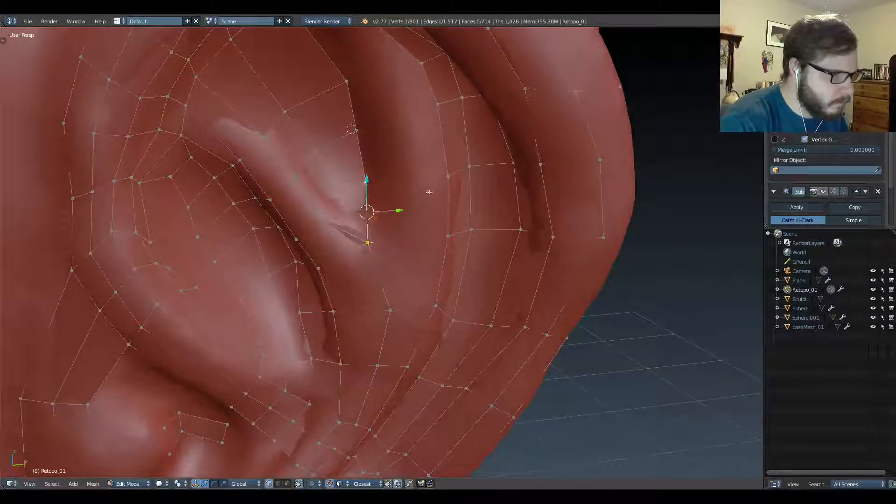
right_click(448, 236, "shift")
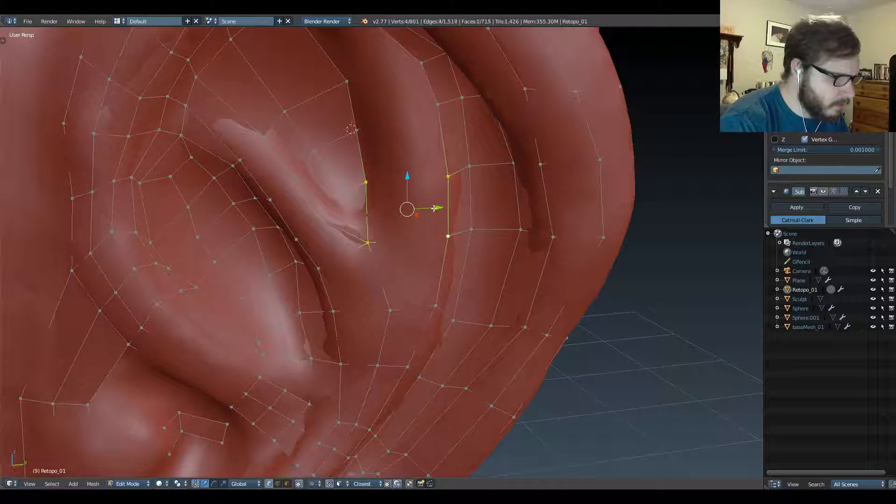
Fill another quad directly above it, joining the next pair of opposite edges across the inner ridge.
middle_click_drag(396, 176, 405, 229, "shift")
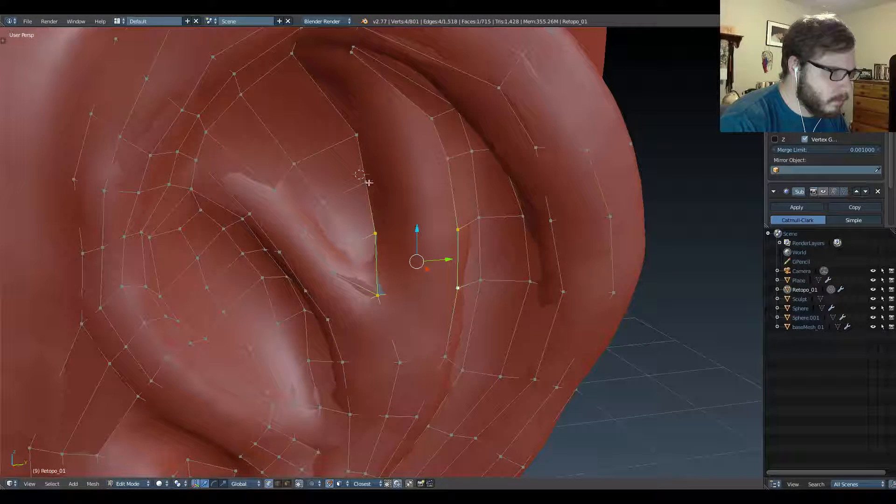
right_click(367, 182)
right_click(375, 231, "shift")
right_click(450, 226, "shift")
right_click(441, 164, "shift")
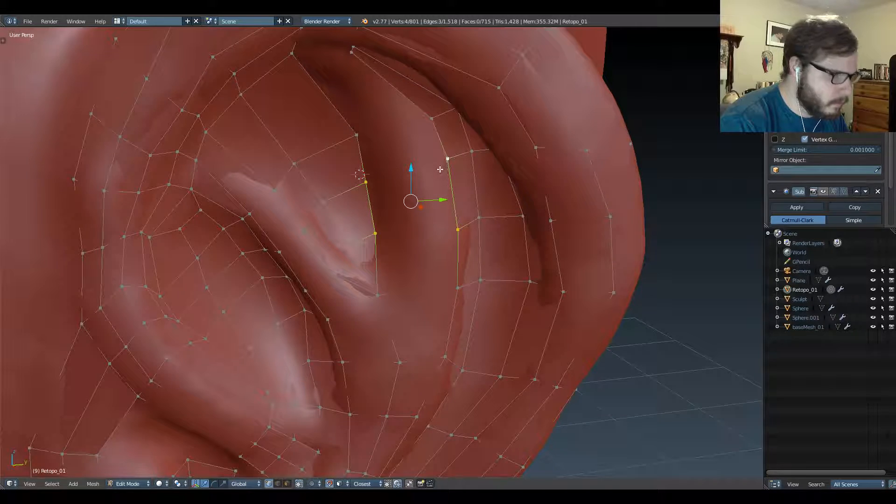
Continue the bridge upward with a third quad between the upper hollow's border and the rear strip.
middle_click_drag(440, 172, 383, 210)
right_click(389, 233)
right_click(391, 277, "shift")
right_click(473, 247, "shift")
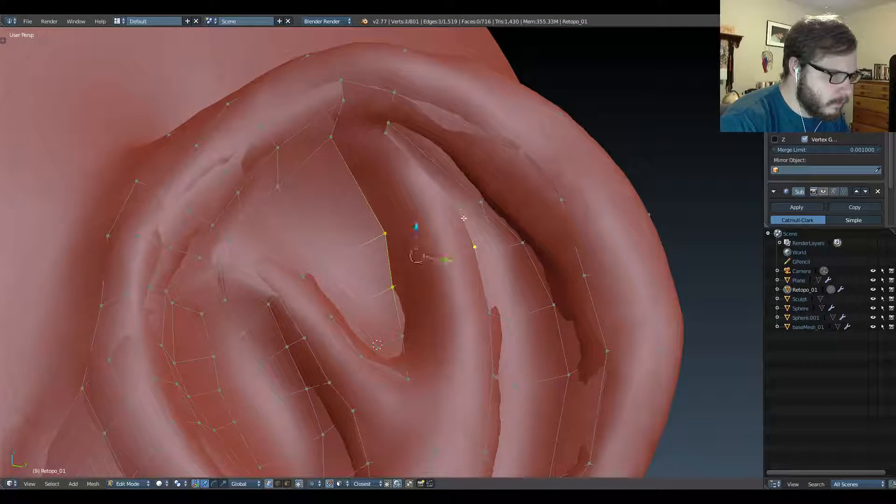
right_click(453, 205, "shift")
key("f")
Fill a quad across the upper tip of the inner hollow, joining the paired vertices on its two opposite sides.
right_click(368, 137)
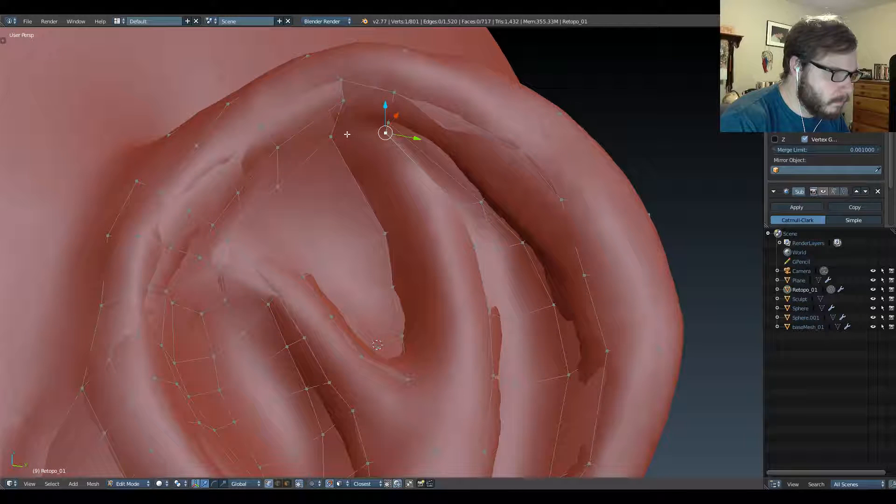
right_click(332, 136, "shift")
right_click(352, 111, "shift")
right_click(345, 105)
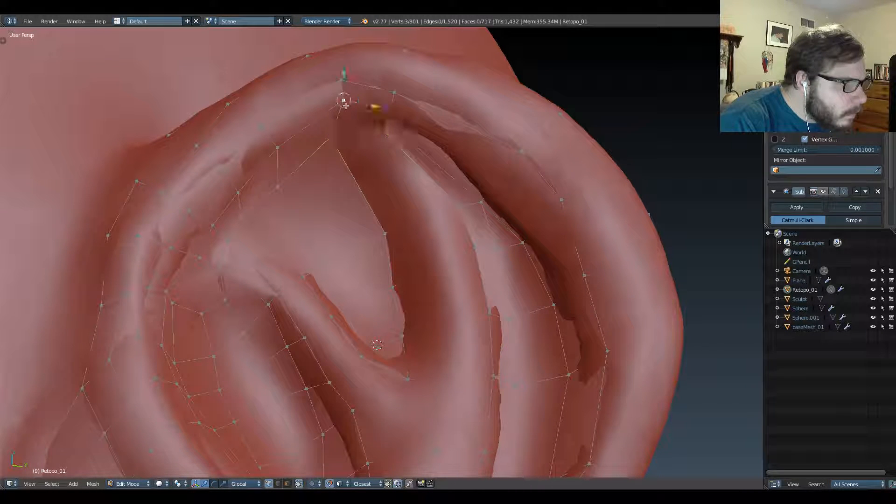
right_click(388, 122, "shift")
right_click(385, 133, "shift")
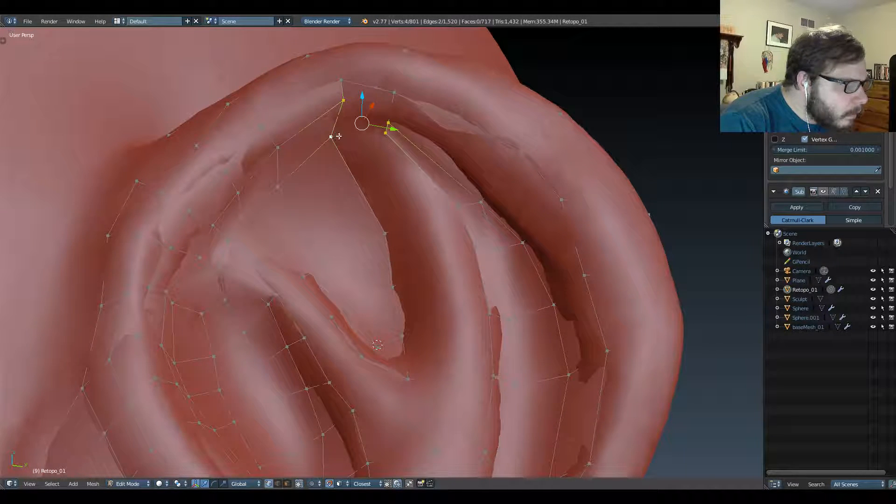
key("f")
Fill another quad directly above it, connecting the inner tip to the ear's upper rim.
right_click(345, 103)
right_click(343, 83, "shift")
right_click(393, 93, "shift")
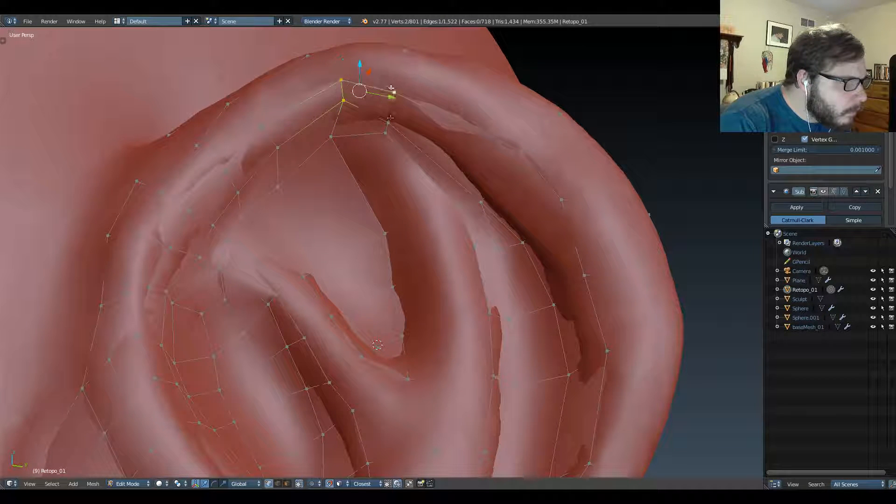
right_click(387, 120, "shift")
key("f")
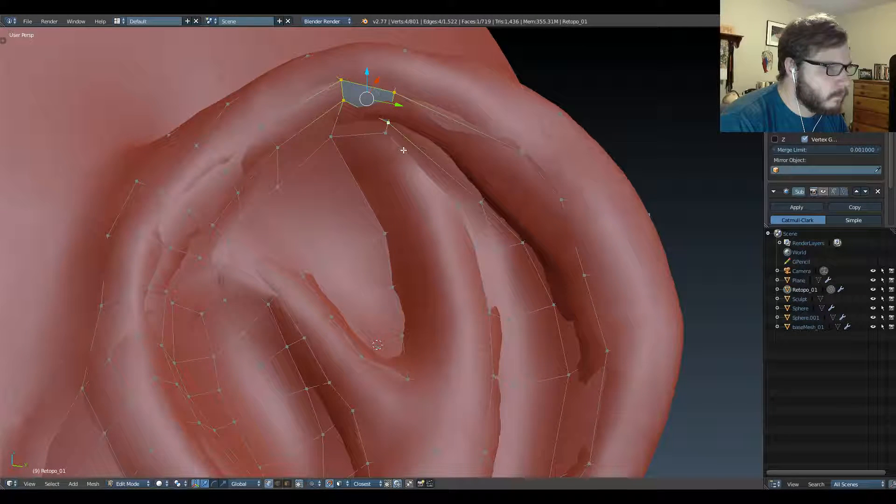
middle_click_drag(401, 142, 390, 268, "ctrl")
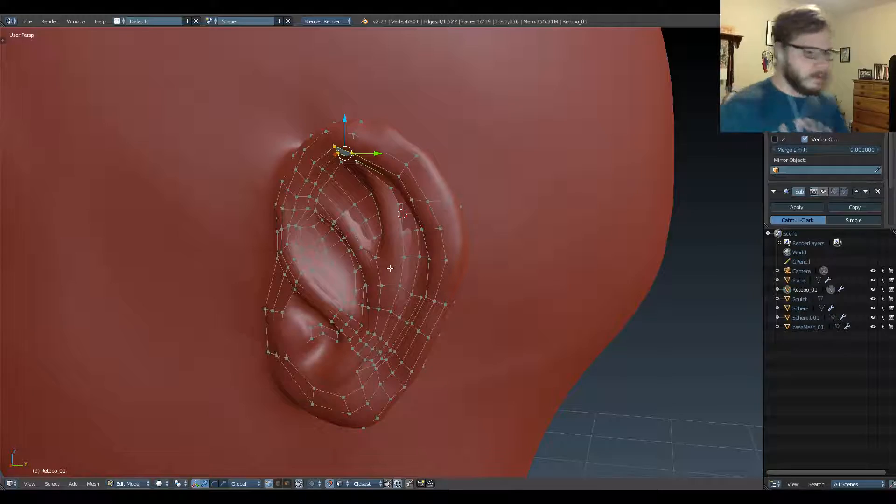
Examine the mesh around the lower ear and lobe, comparing it with the rest of the ear.
middle_click_drag(289, 229, 354, 217)
scroll(352, 261, "up", 8)
right_click(370, 302)
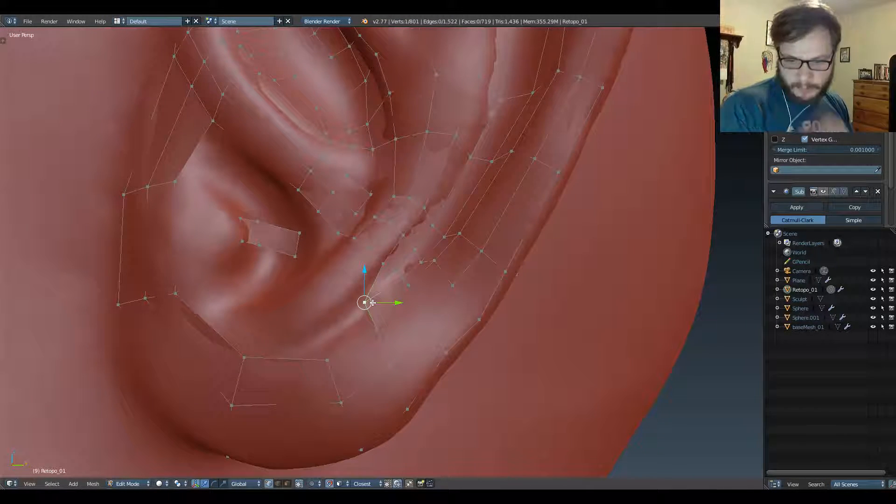
middle_click_drag(321, 185, 359, 271)
scroll(358, 272, "down", 2)
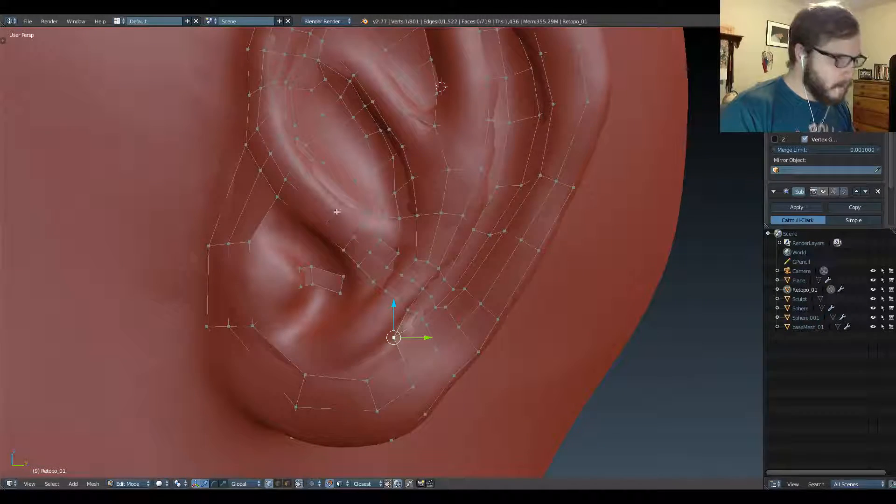
scroll(335, 213, "down", 3)
scroll(345, 210, "down", 1)
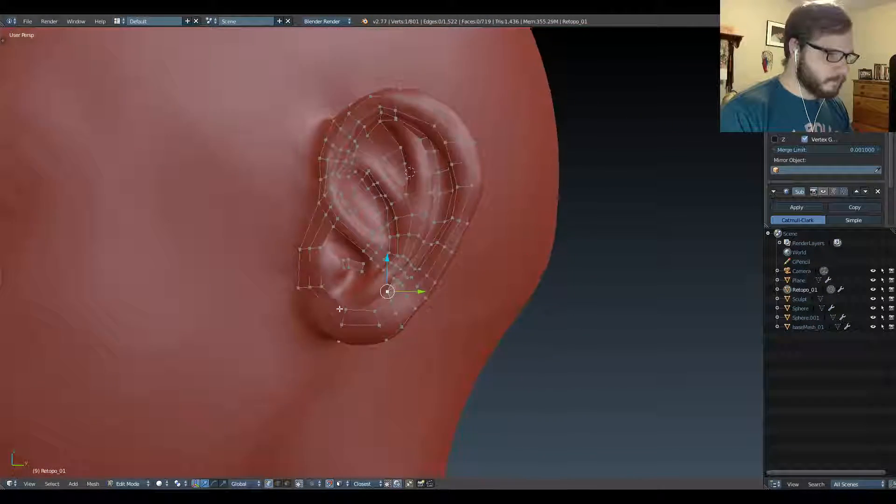
scroll(354, 207, "up", 4)
scroll(350, 215, "down", 1)
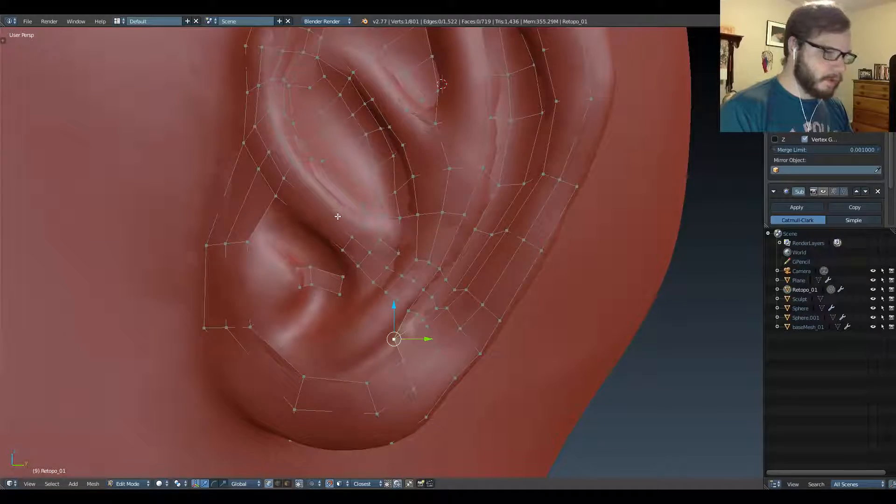
middle_click_drag(339, 216, 366, 283)
Reposition the vertices of the strips above the outer earlobe to space their quads more evenly.
key("g")
left_click(468, 260)
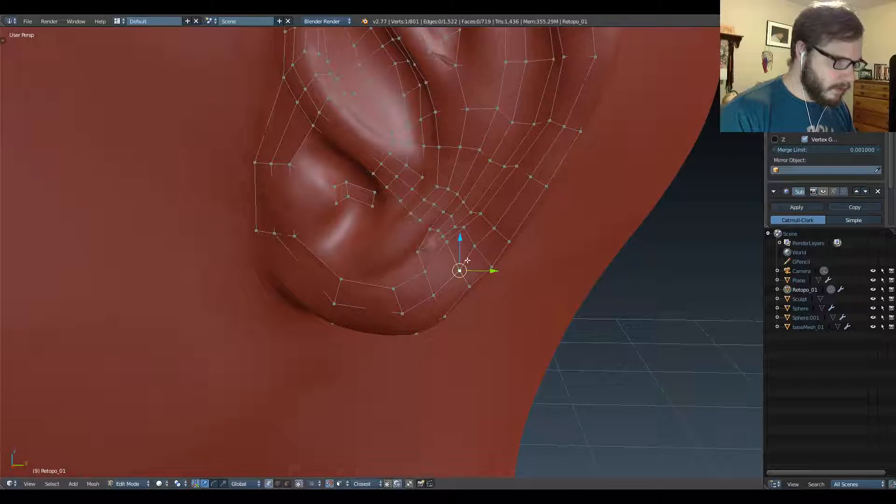
left_click(481, 255)
right_click(464, 227)
key("g")
left_click(461, 235)
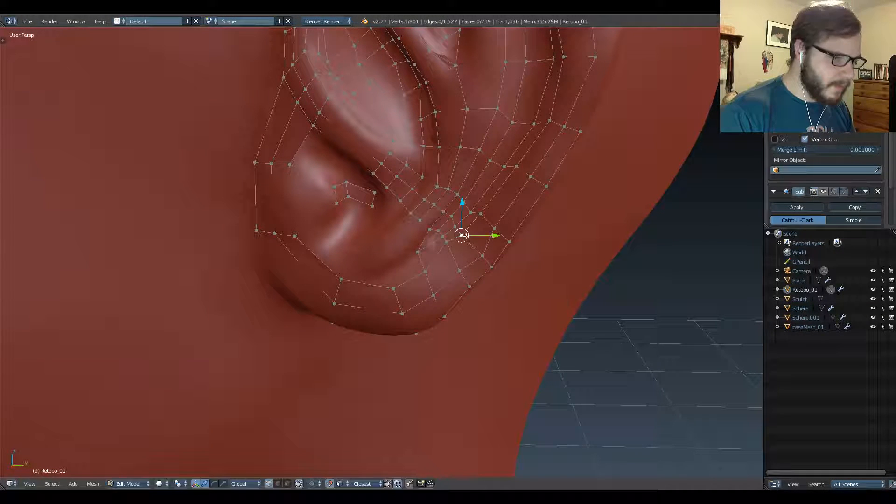
right_click(480, 253)
key("g")
left_click(476, 244)
right_click(446, 242)
key("g")
left_click(446, 249)
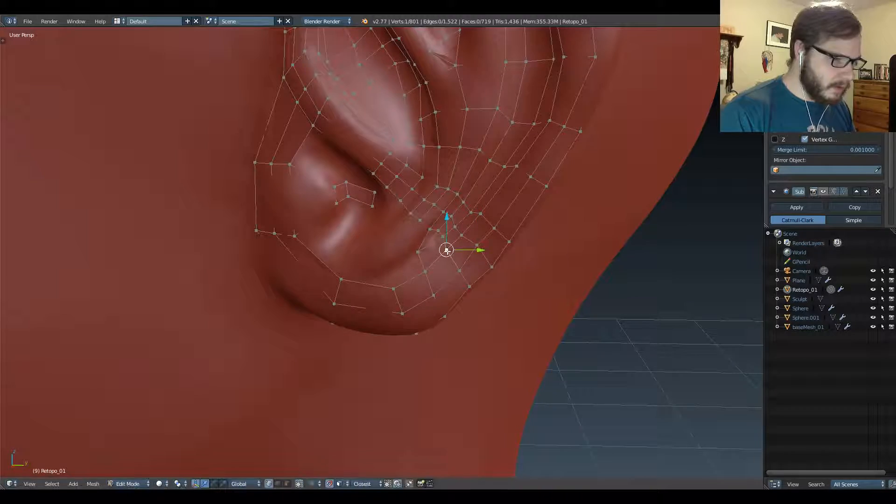
Isolate the retopology mesh in local view and frame the ear.
middle_click_drag(413, 240, 354, 296, "shift")
middle_click_drag(398, 215, 384, 298, "shift")
scroll(424, 186, "up", 1)
scroll(387, 238, "down", 2)
scroll(384, 298, "down", 2)
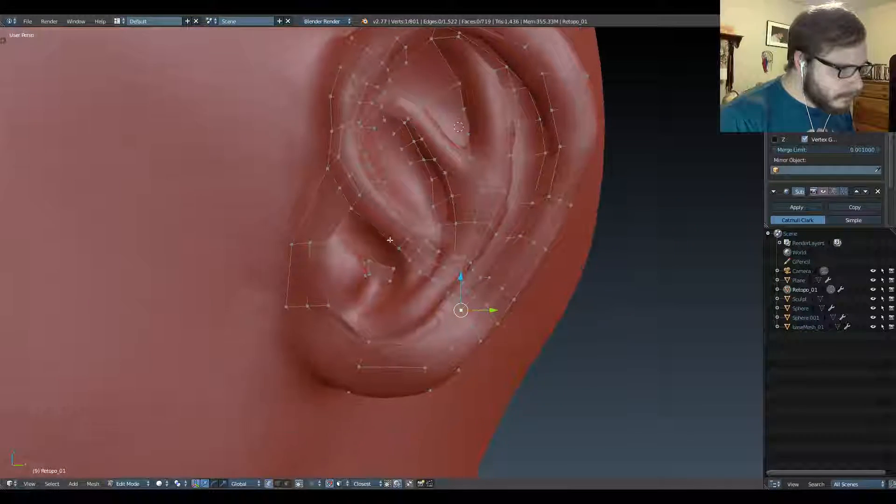
key("KP_Divide")
scroll(486, 170, "up", 5)
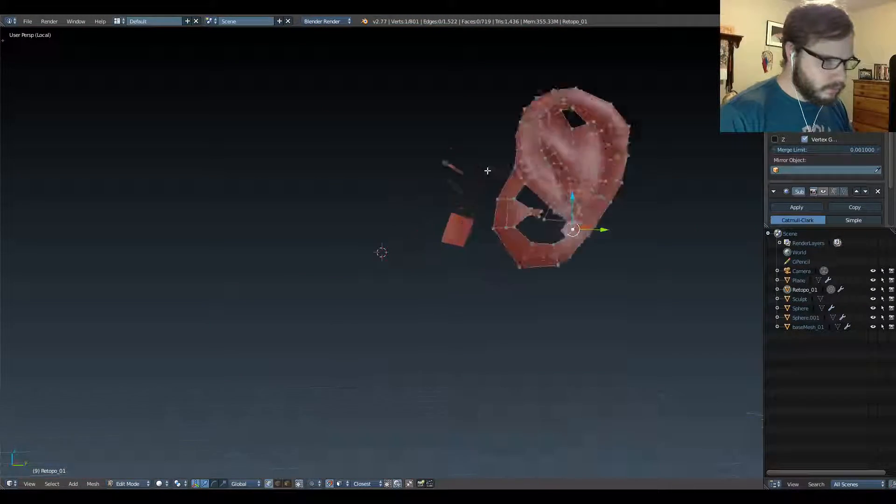
key("KP_Decimal")
scroll(407, 187, "down", 8)
scroll(407, 187, "down", 8)
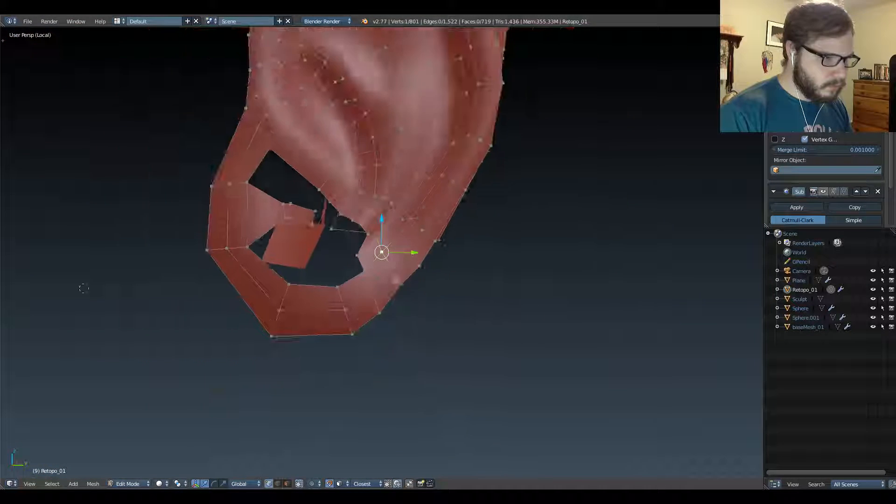
Fill the remaining four-sided hole in the upper hollow with a quad.
middle_click_drag(407, 187, 413, 303, "shift")
middle_click_drag(408, 184, 414, 251, "shift")
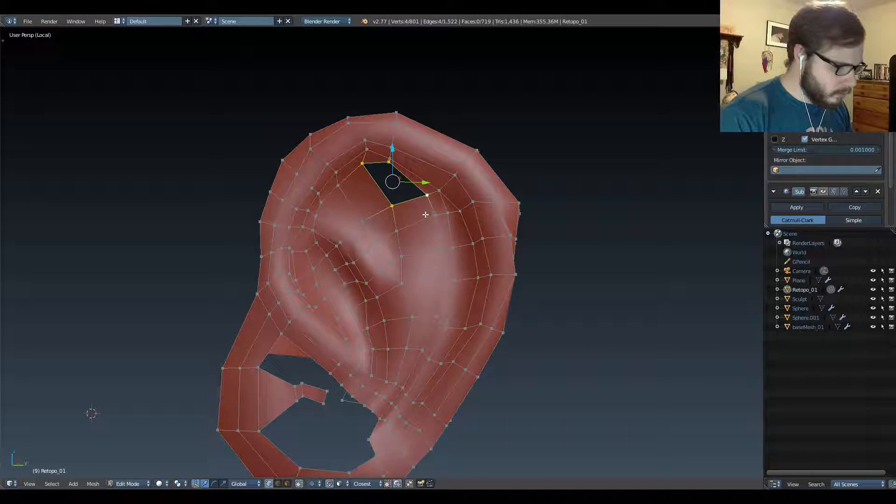
middle_click_drag(410, 241, 416, 224)
Add a centred edge loop through the newly bridged quads along the inner ridge and deselect its end vertex on the outer rim.
key("ctrl+r")
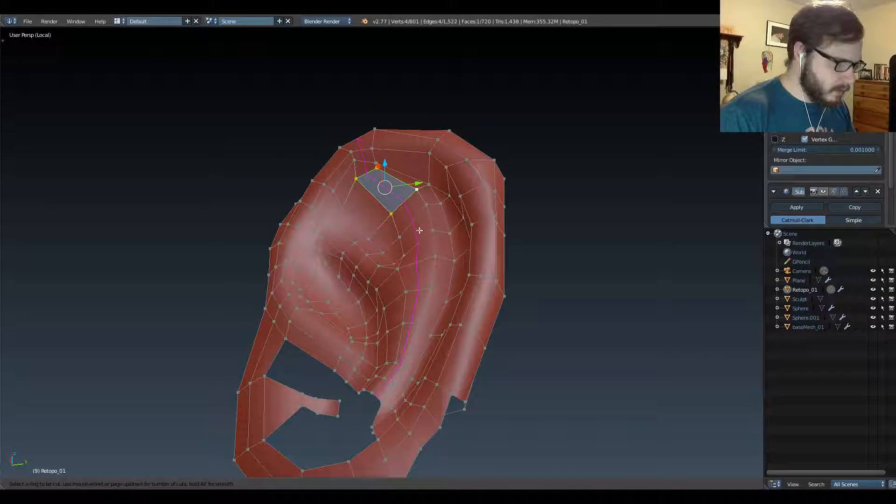
left_click(421, 233)
right_click(421, 233)
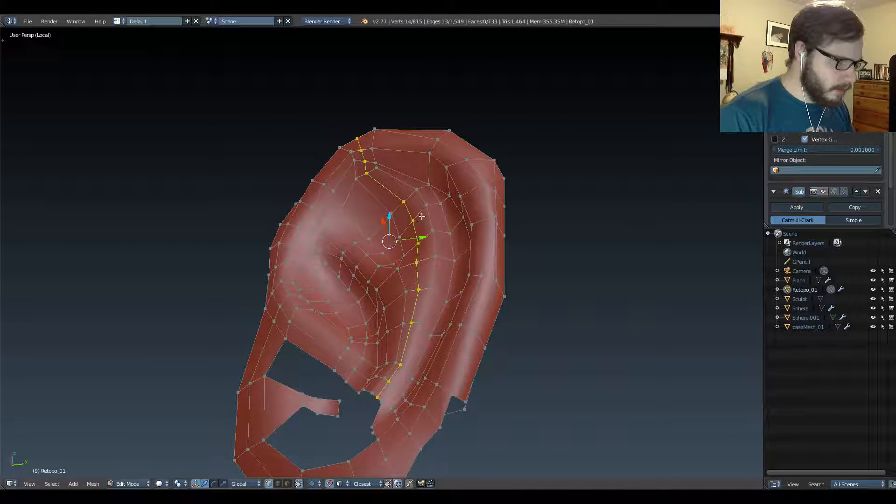
middle_click_drag(421, 233, 413, 326)
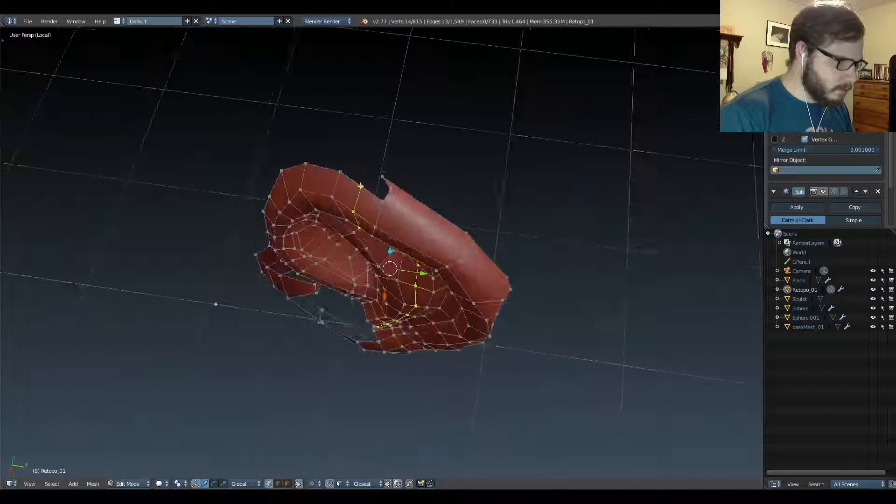
right_click(361, 188, "shift")
Leave local view and nudge the new loop's selected vertices so they snap to the sculpt.
key("KP_Divide")
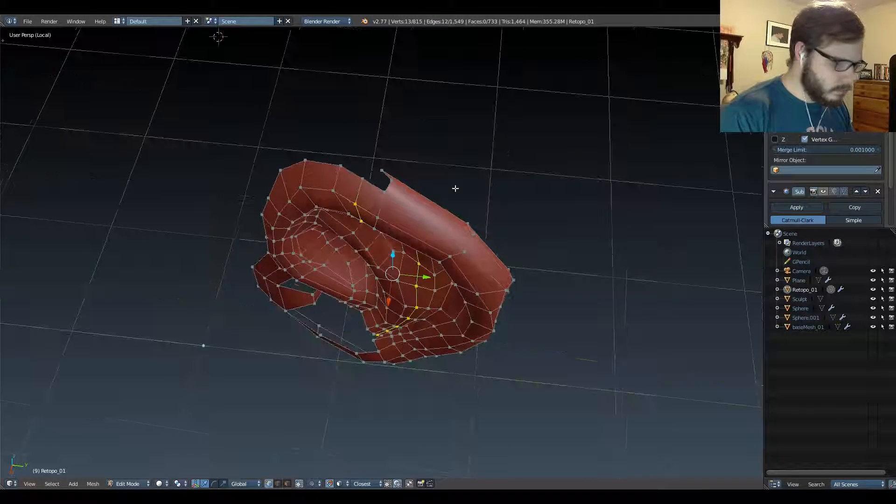
scroll(456, 186, "up", 2)
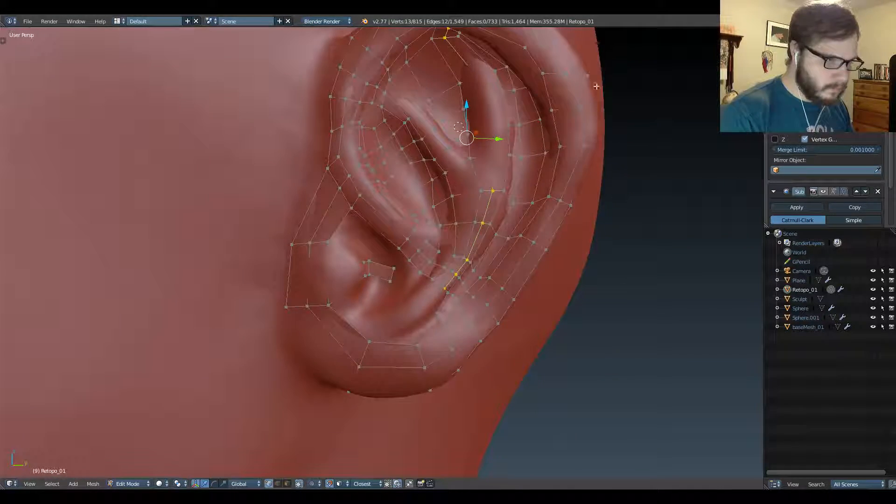
middle_click_drag(537, 136, 497, 183)
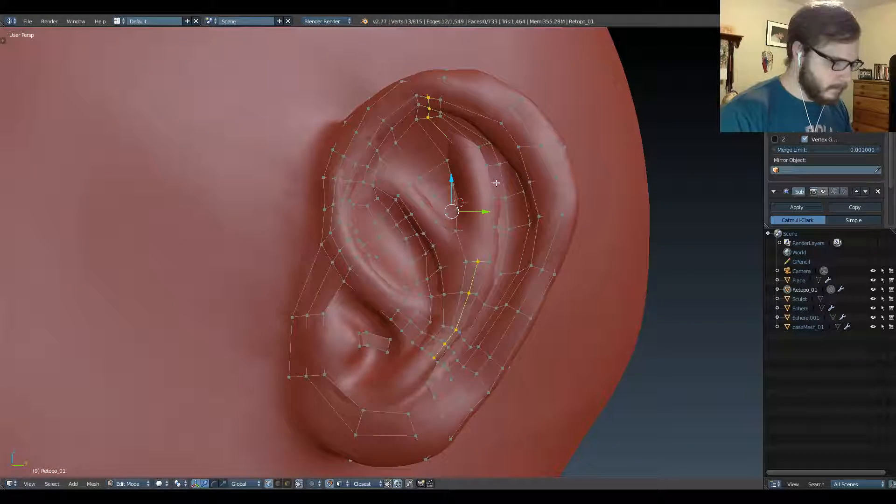
key("g")
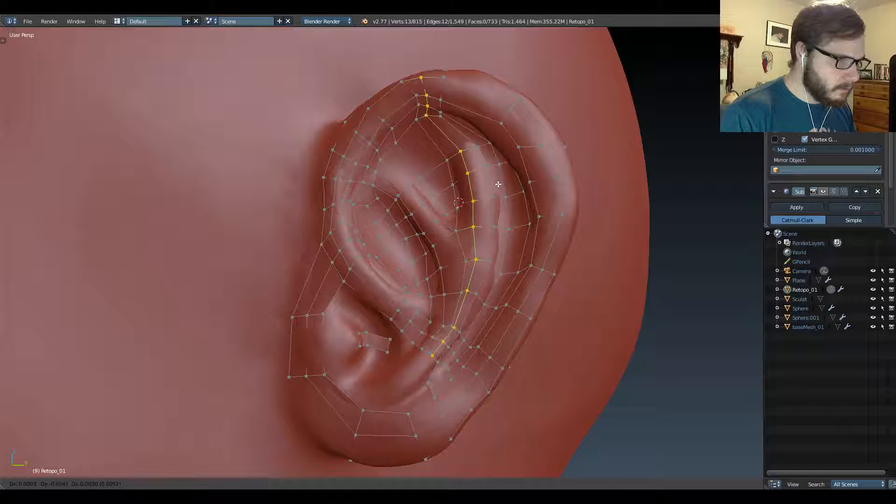
left_click(498, 182)
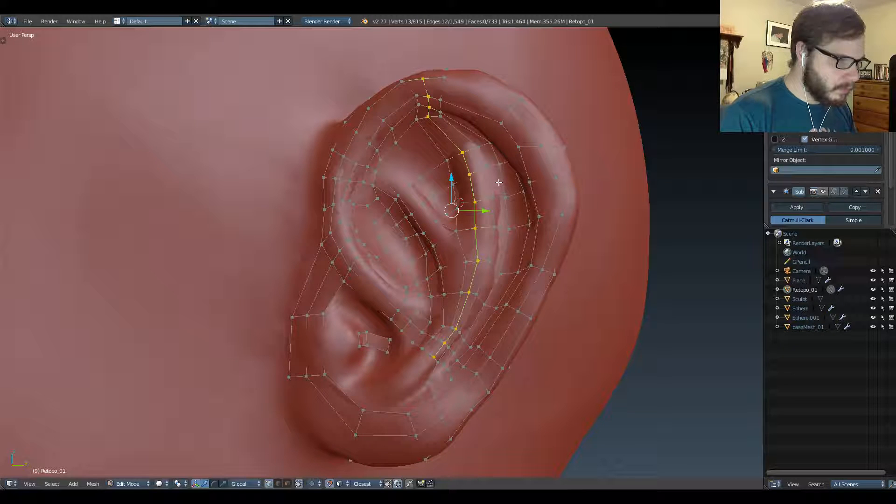
Raise the new loop's two vertices just below the upper rim to even out their spacing.
right_click(422, 79)
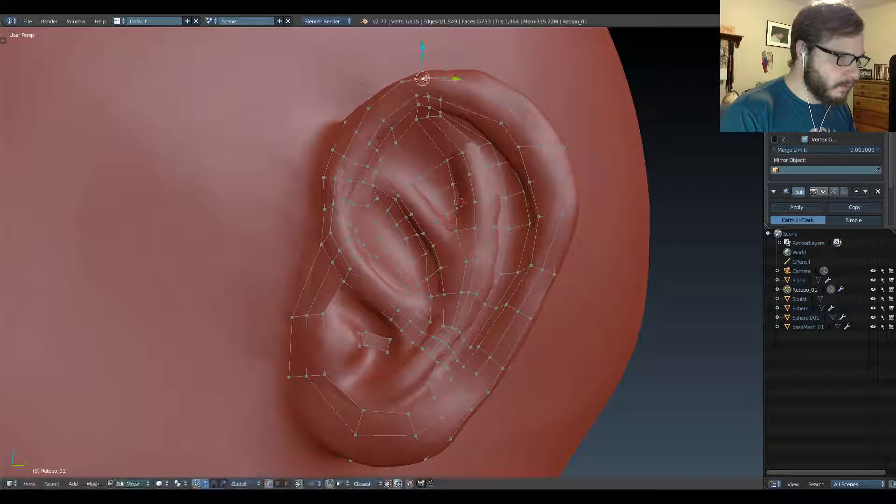
right_click(428, 96)
key("g")
left_click(429, 88)
right_click(430, 107)
key("g")
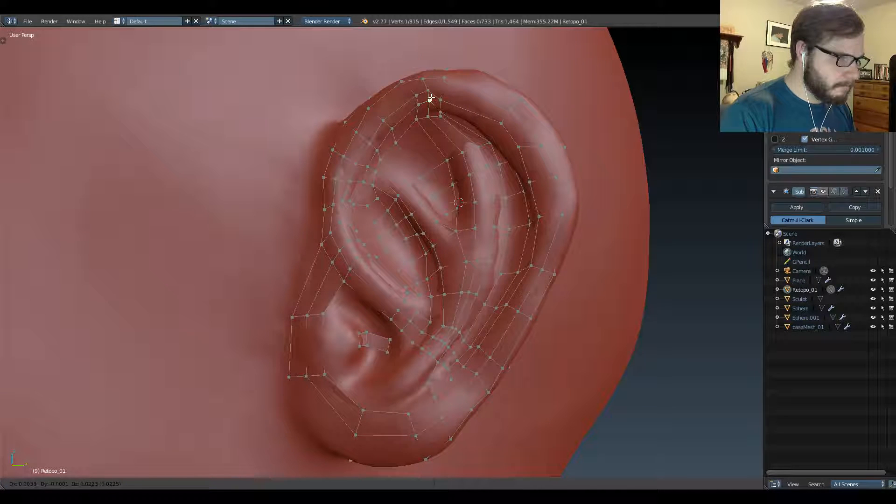
left_click(431, 99)
Raise the two neighbouring vertices behind the loop to match, and adjust the row at the tip of the hollow.
right_click(441, 99)
key("g")
left_click(444, 90)
right_click(442, 110)
key("g")
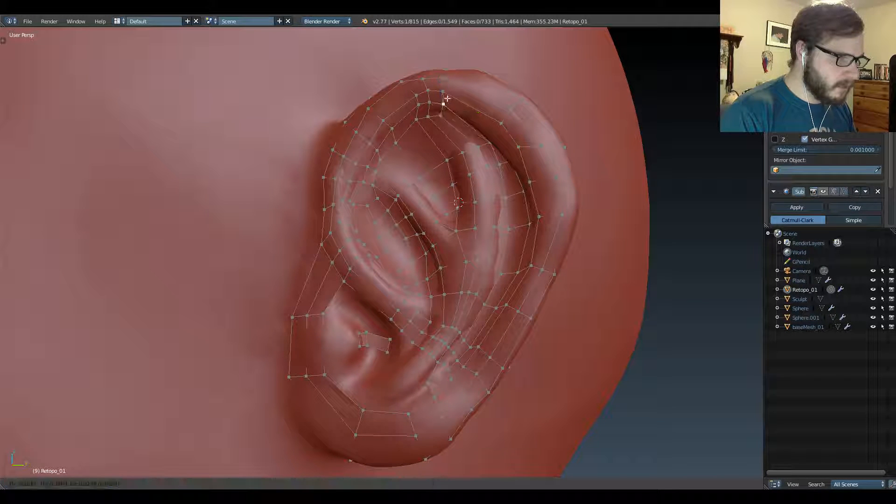
left_click(446, 98)
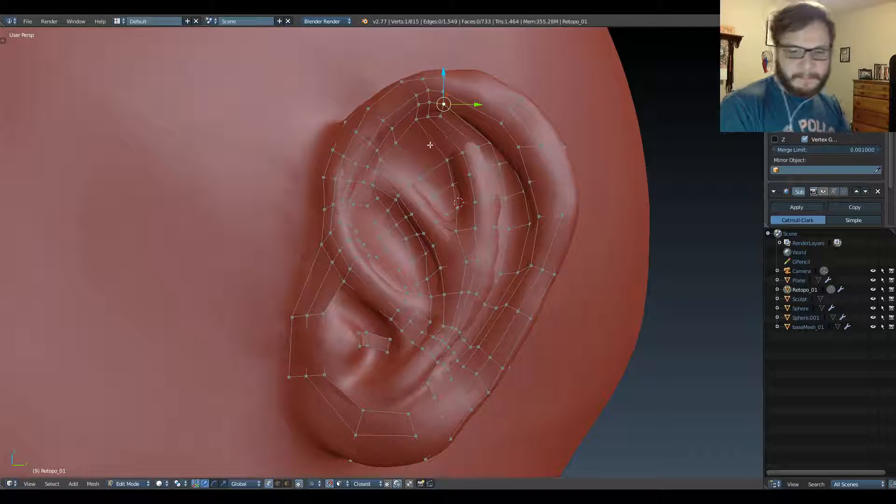
scroll(430, 145, "down", 1)
scroll(439, 93, "up", 1)
middle_click_drag(429, 145, 446, 153, "shift")
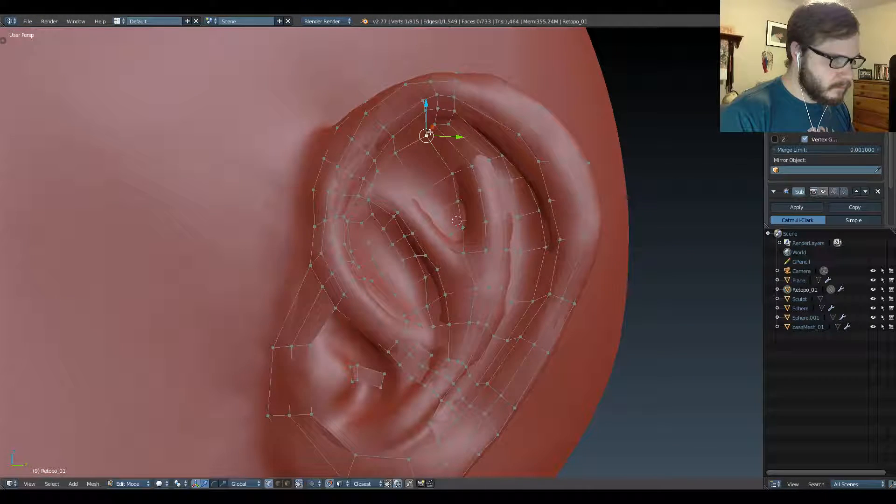
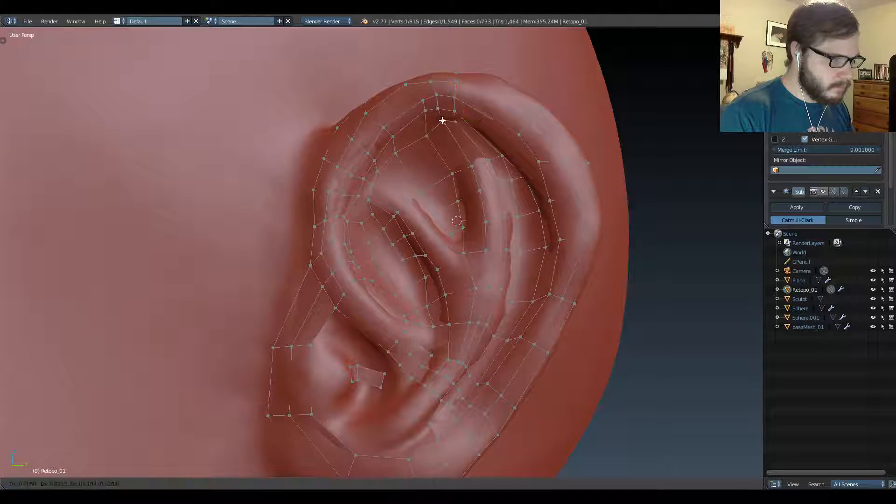
Shift three vertices down the broad inner ridge slightly toward the ear's centre to even out the quad spacing.
scroll(438, 235, "up", 2)
middle_click_drag(429, 240, 414, 186, "shift")
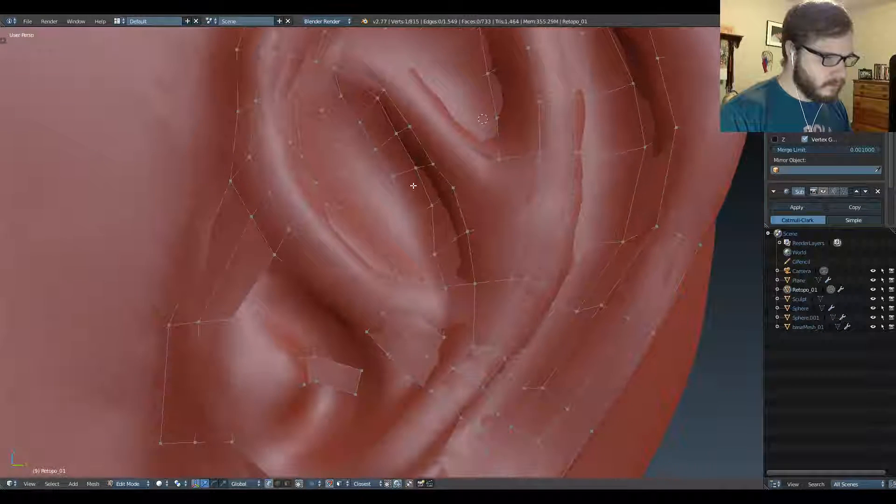
right_click(523, 219)
key("g")
left_click(510, 219)
right_click(513, 281)
key("g")
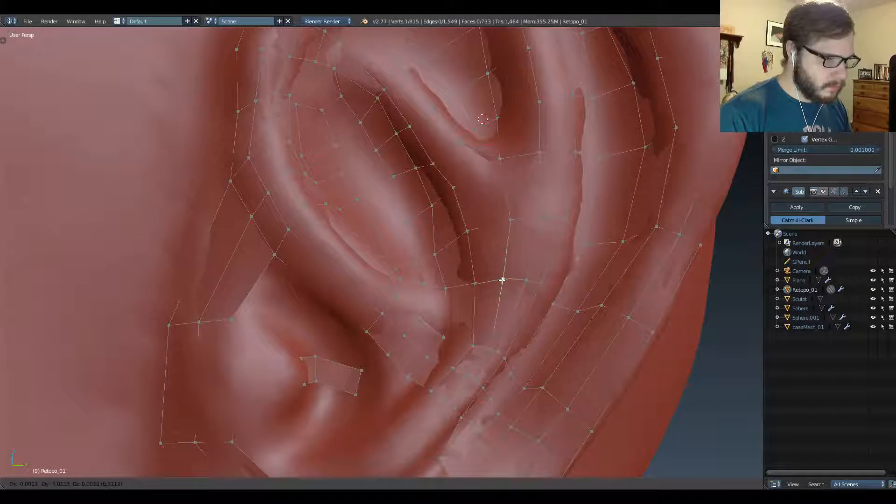
right_click(491, 351)
key("g")
Reposition two more vertices along the broad ridge beside the crease, keeping them snapped to the sculpt.
middle_click_drag(486, 351, 413, 247, "shift")
right_click(449, 324)
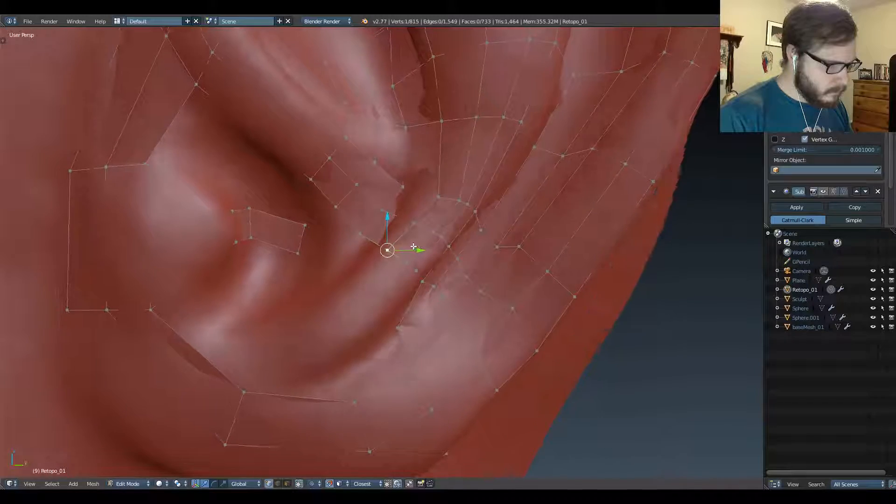
middle_click_drag(421, 237, 393, 252)
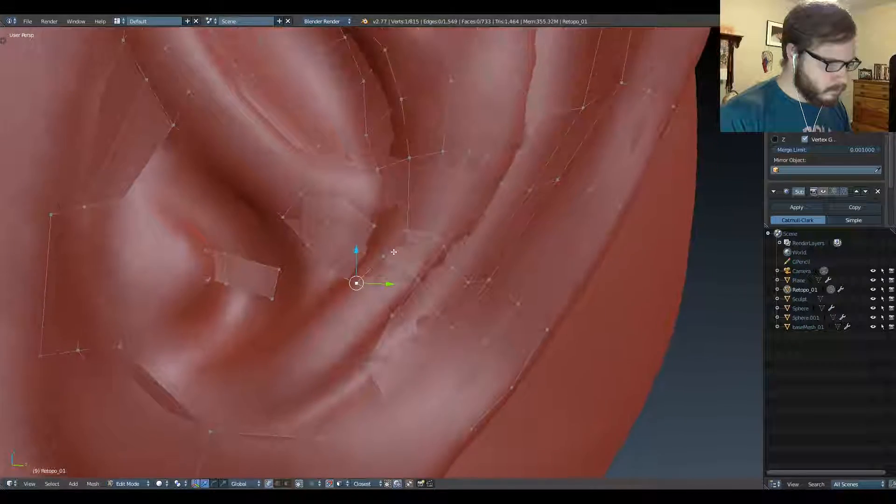
scroll(410, 221, "down", 2)
middle_click_drag(410, 221, 401, 260)
scroll(398, 234, "up", 3)
scroll(402, 260, "down", 3)
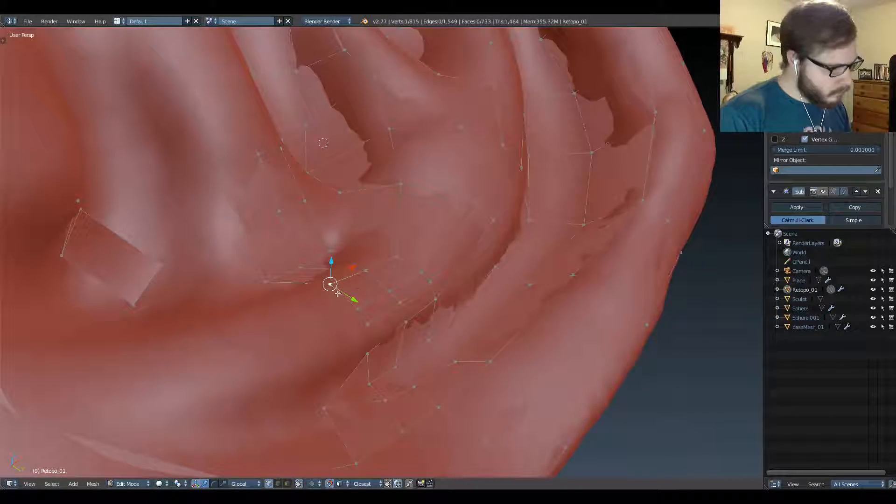
middle_click_drag(357, 304, 380, 318)
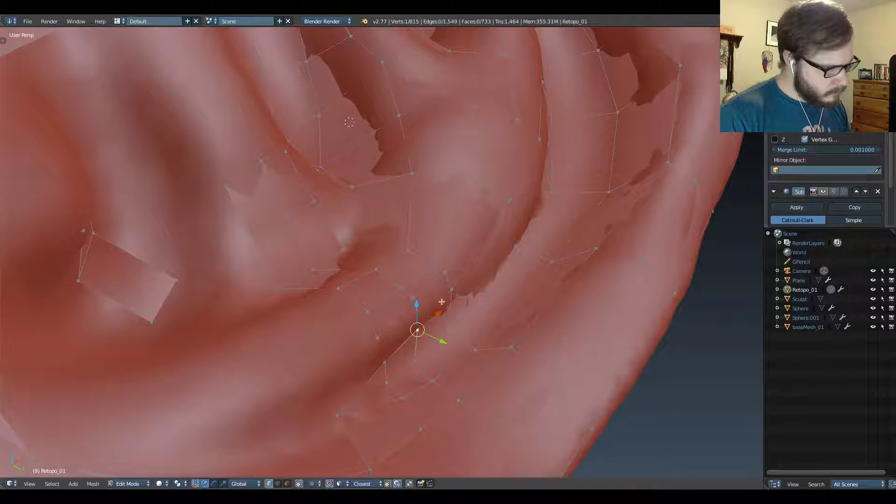
middle_click_drag(457, 280, 441, 230)
key("g")
left_click(461, 228)
right_click(479, 152)
key("g")
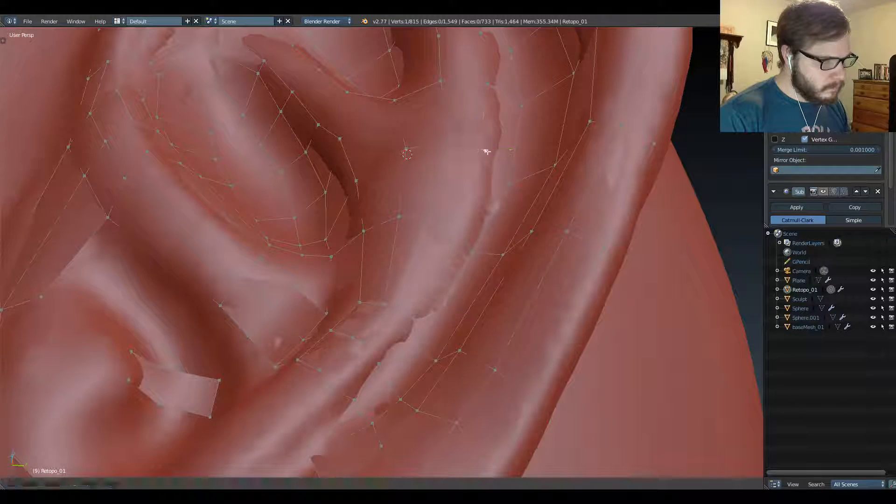
left_click(486, 155)
scroll(449, 183, "down", 1)
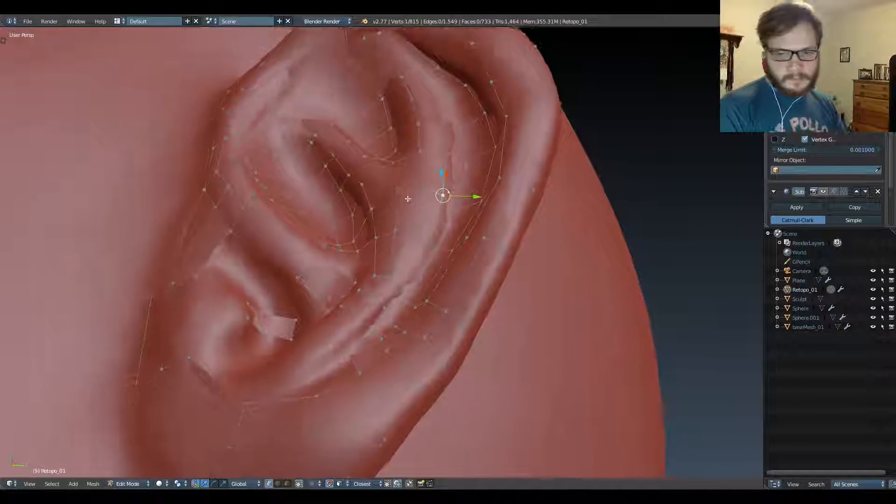
Split the corner vertex at the front of the lobe's upper edge and extrude a new vertex into the gap.
middle_click_drag(407, 198, 398, 299)
scroll(392, 264, "up", 1)
middle_click_drag(391, 262, 365, 257, "shift")
middle_click_drag(300, 267, 305, 277)
right_click(306, 277)
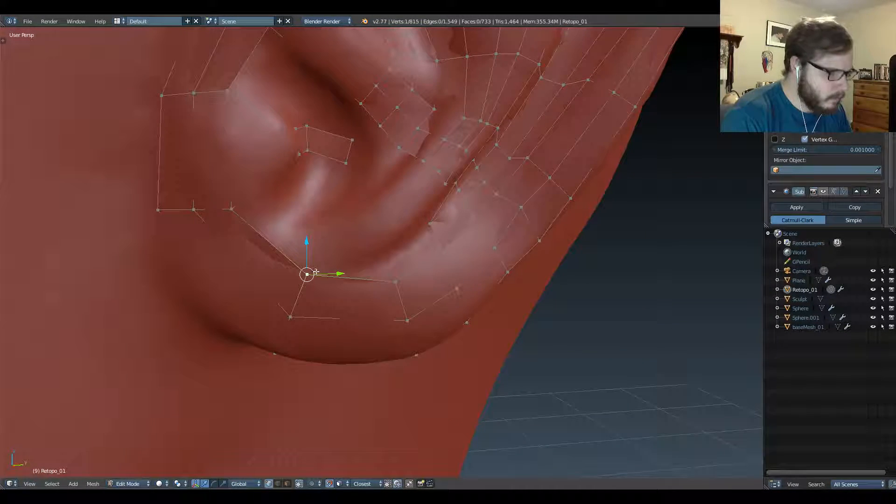
key("e")
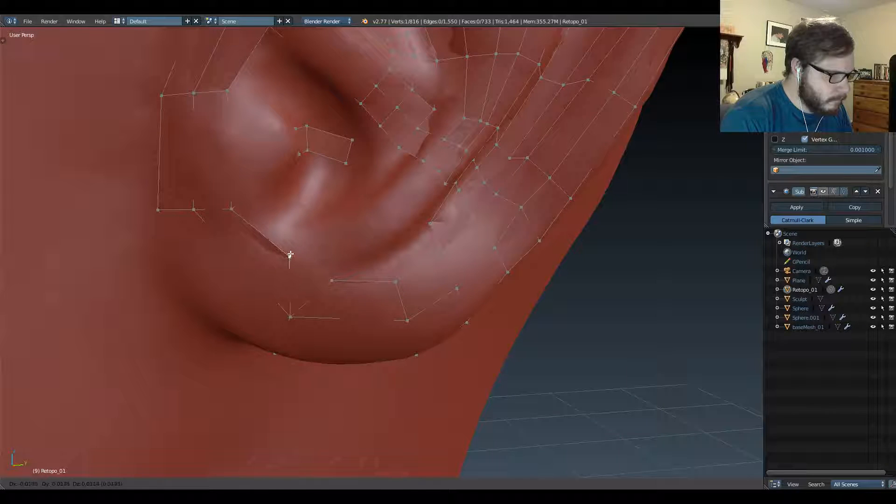
left_click(304, 259)
key("e")
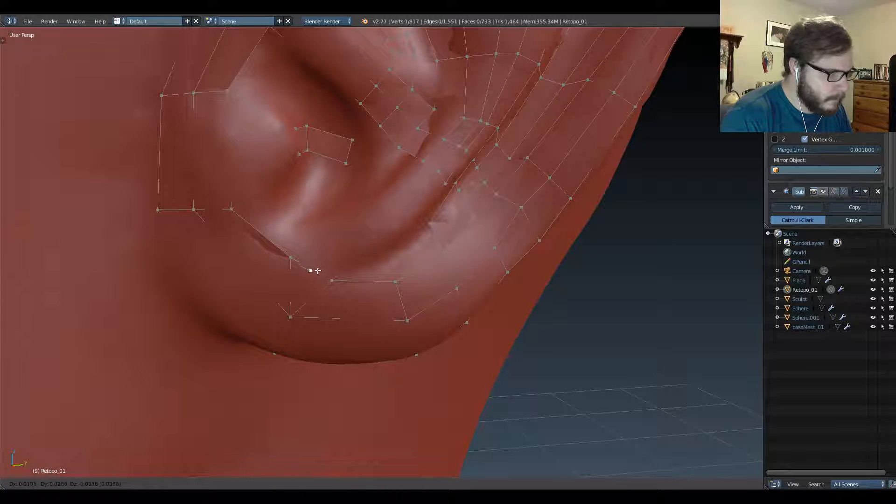
left_click(315, 264)
Fill a quad between the split corner, the new vertex and the lobe vertex below, and nudge the new vertex into line.
right_click(331, 280, "shift")
right_click(291, 306, "shift")
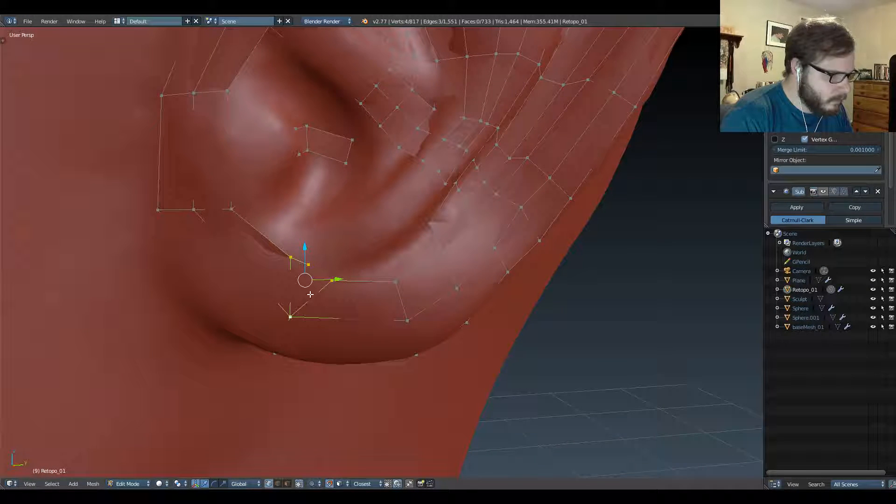
key("f")
right_click(308, 264)
key("g")
left_click(316, 268)
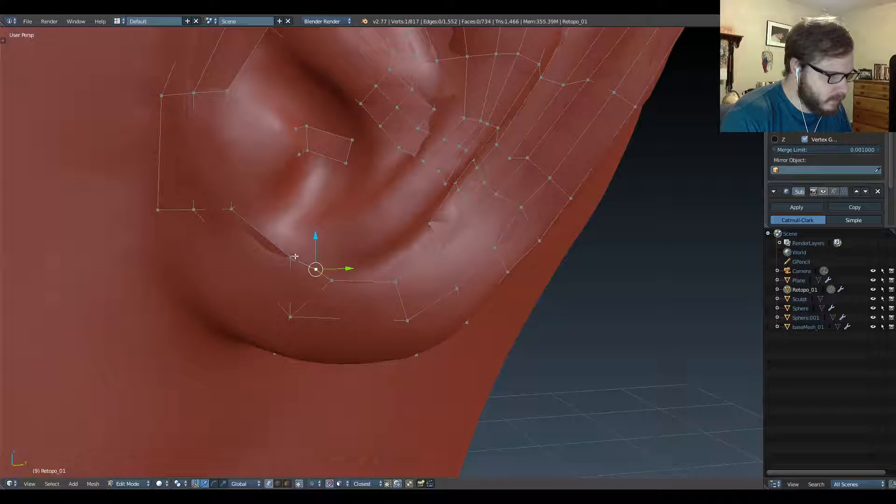
Extrude the three-vertex edge above the lobe up along the ridge as a two-quad-wide strip.
right_click(293, 256)
right_click(320, 270, "shift")
key("e")
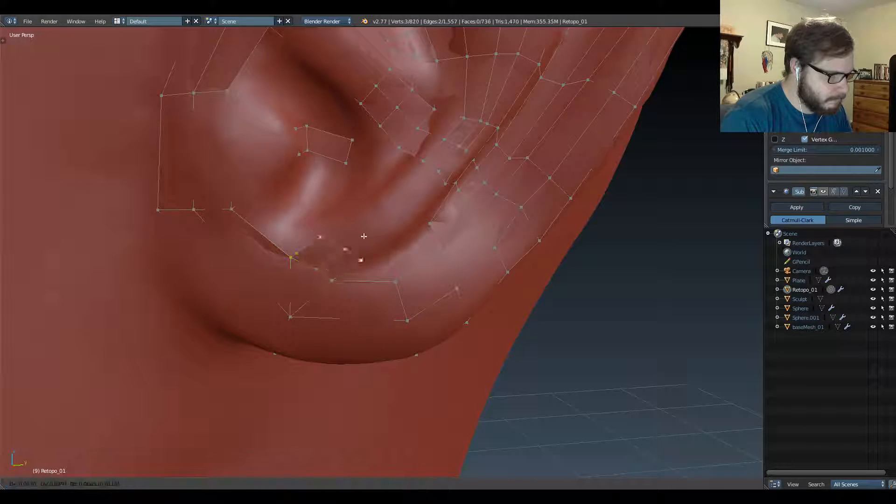
left_click(398, 210)
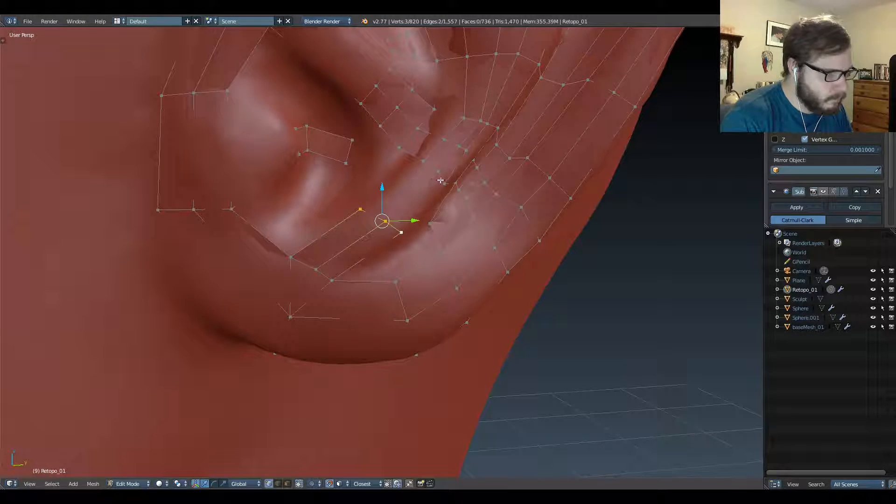
Bridge the strip's end to the matching three-vertex edge at the bottom of the upper ridge mesh.
right_click(445, 183, "shift")
right_click(437, 171, "shift")
key("e")
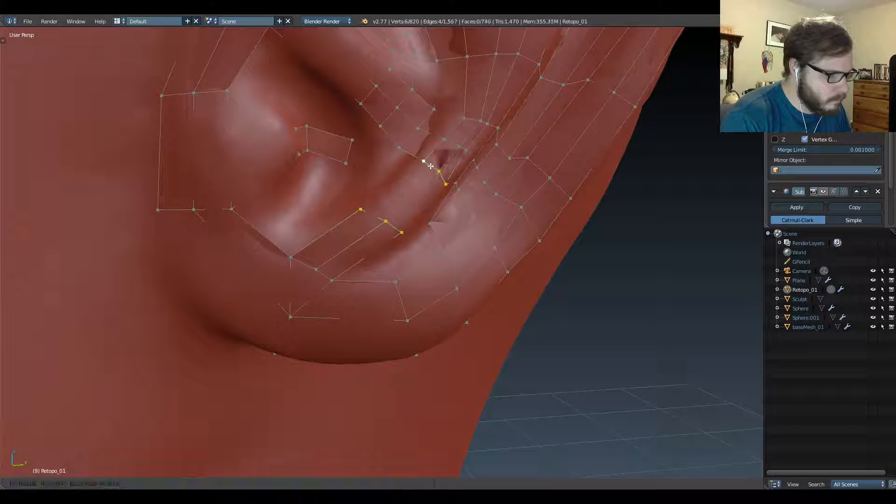
right_click(433, 166)
key("ctrl+z")
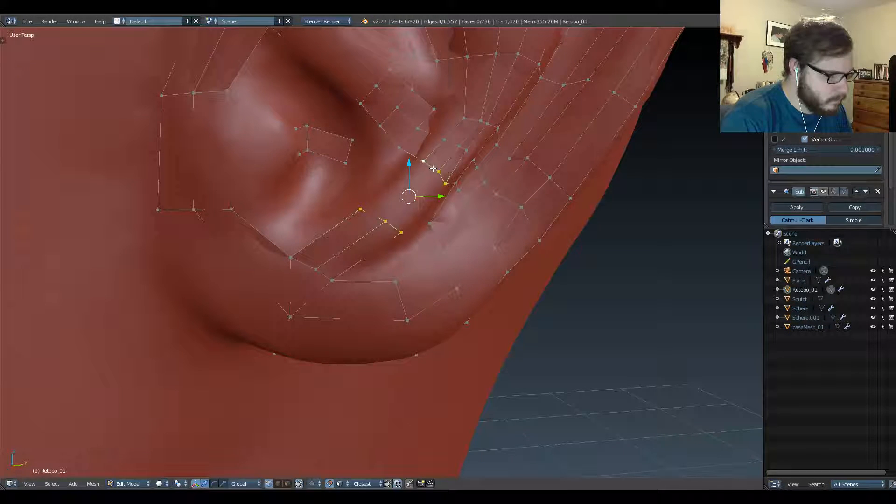
key("w")
left_click(435, 179)
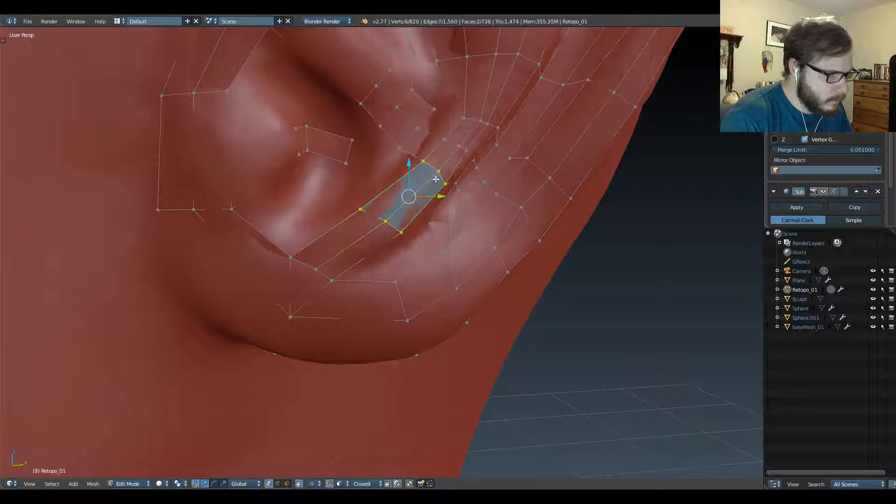
Fill a quad across the crease between the bridged strip's outer edge and the neighbouring outer-ear mesh.
middle_click_drag(441, 177, 365, 208)
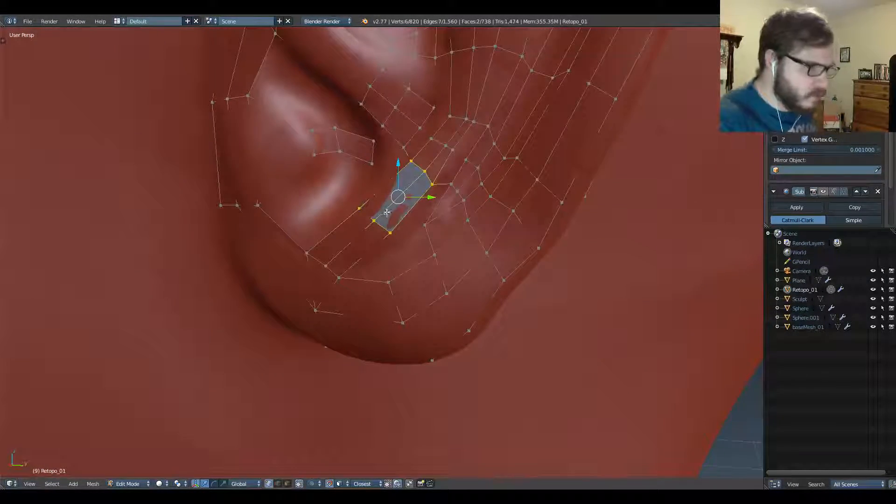
right_click(396, 232)
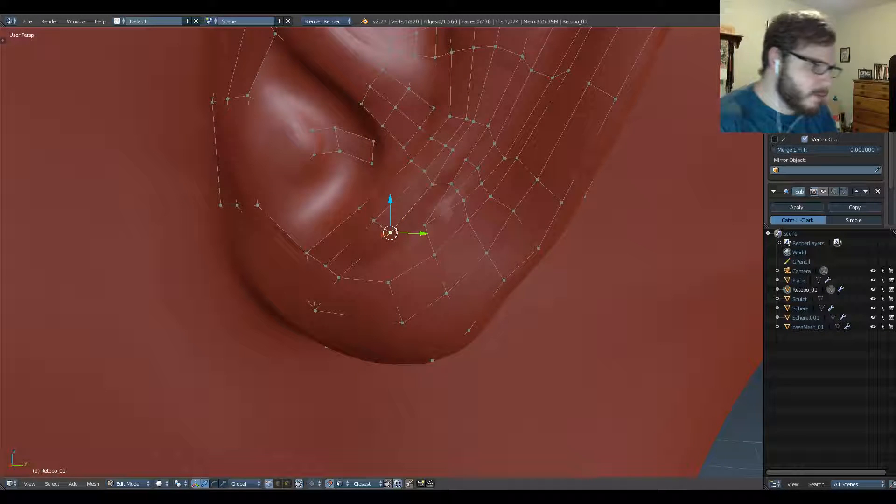
right_click(433, 184, "shift")
right_click(451, 184, "shift")
right_click(425, 224, "shift")
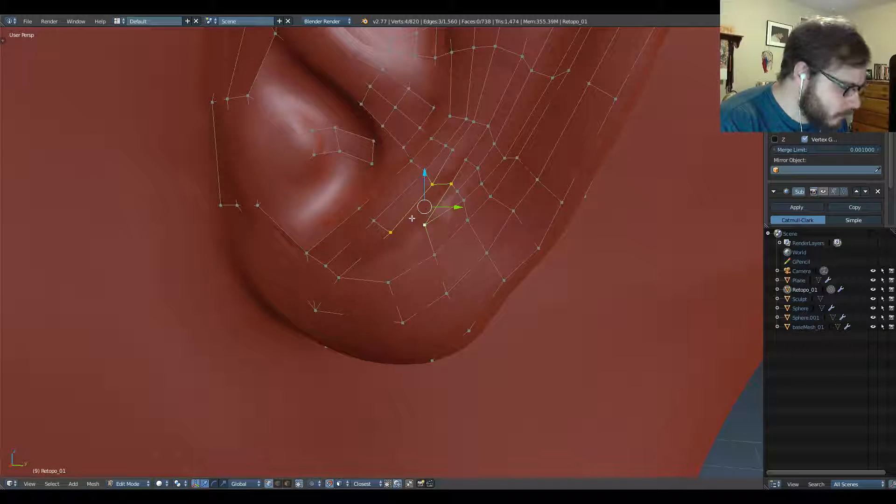
key("f")
Add a centred edge loop across the lobe's wide quads below the crease.
middle_click_drag(411, 219, 416, 254)
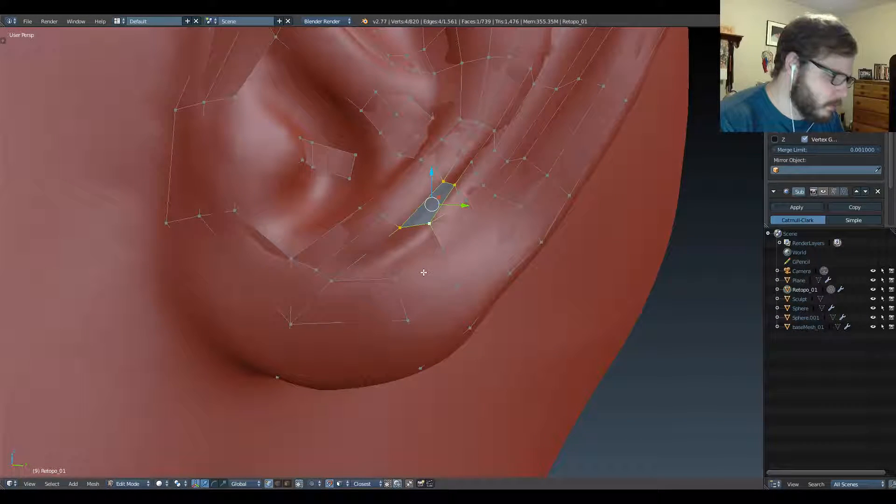
key("ctrl+r")
left_click(423, 268)
right_click(427, 279)
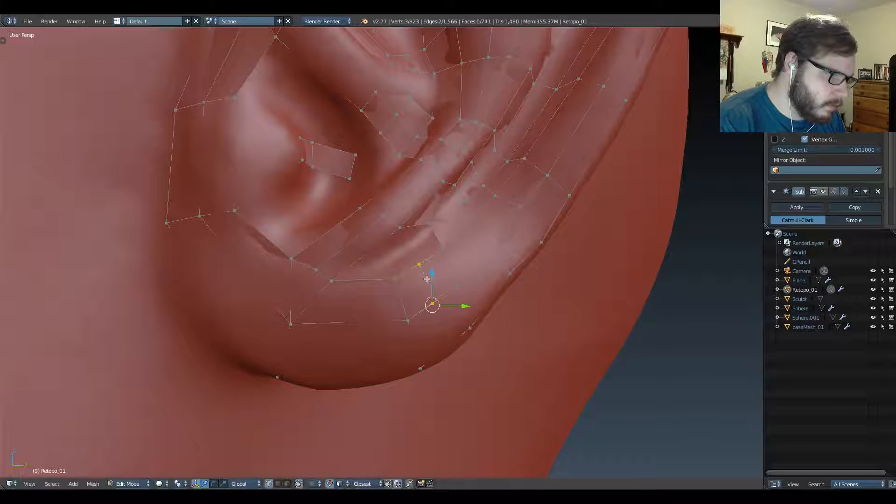
Move the three-vertex column beside the new loop toward the front of the lobe and rotate it to even out the quads.
right_click(407, 321)
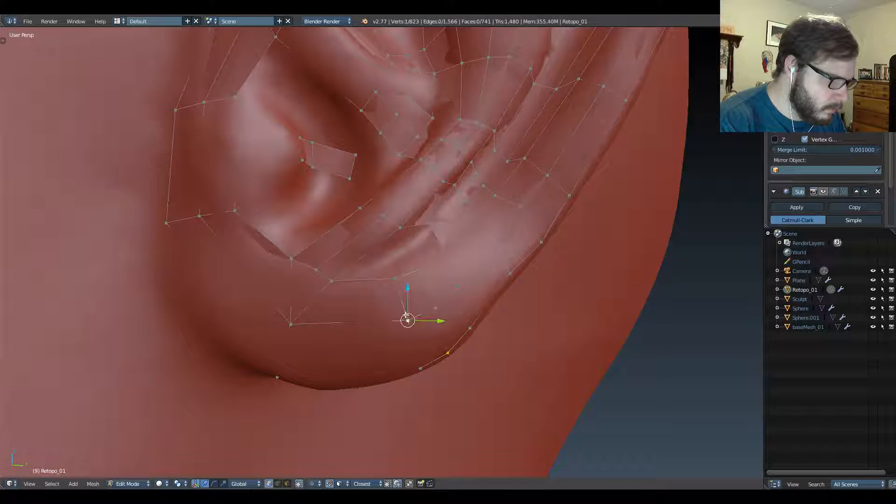
right_click(420, 368, "shift")
right_click(395, 279, "shift")
key("g")
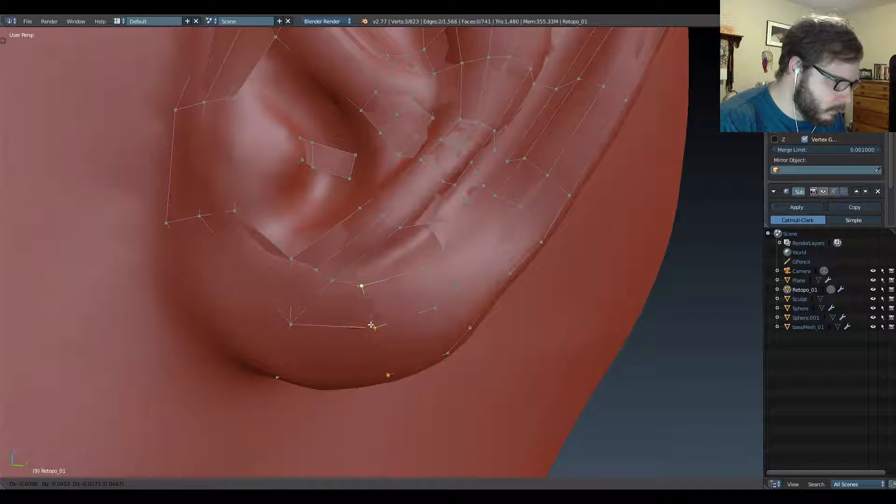
left_click(368, 321)
key("r")
left_click(437, 308)
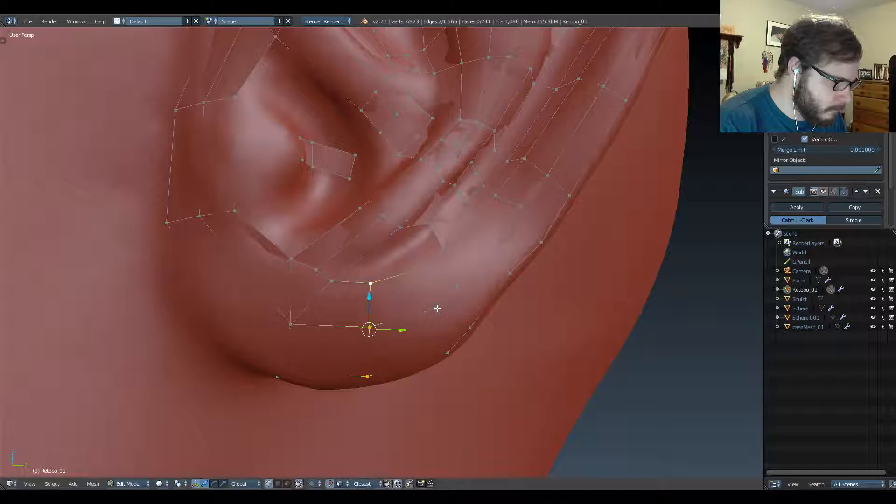
key("g")
left_click(415, 313)
Fill the gap between the ridge strip and the lobe's upper edge with two quads at the crease's lower end.
right_click(422, 268)
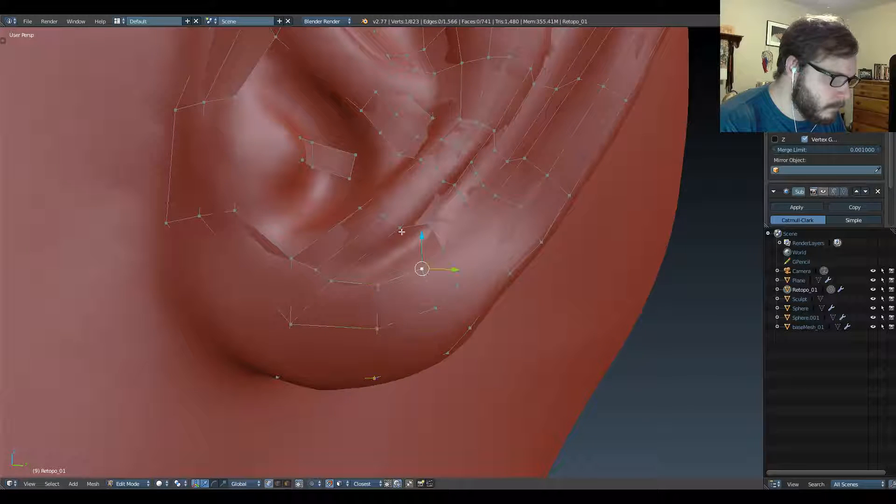
right_click(401, 229, "shift")
right_click(430, 225, "shift")
right_click(436, 251, "shift")
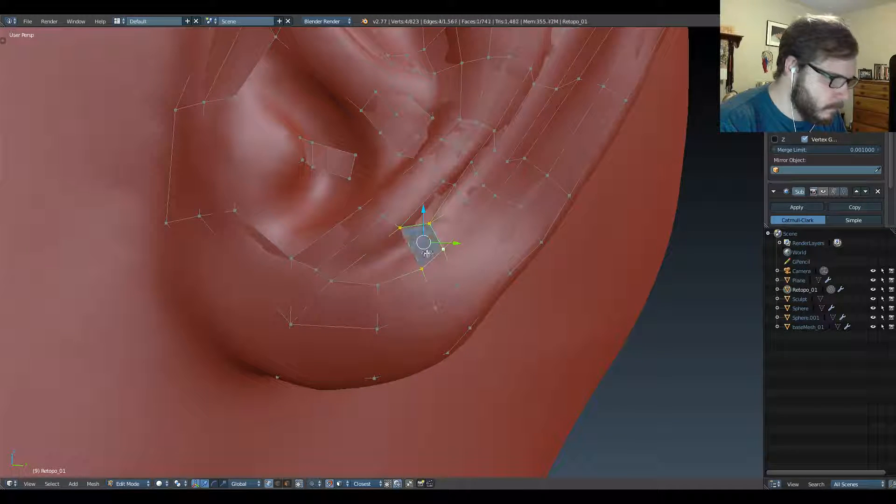
right_click(421, 266)
right_click(343, 279, "shift")
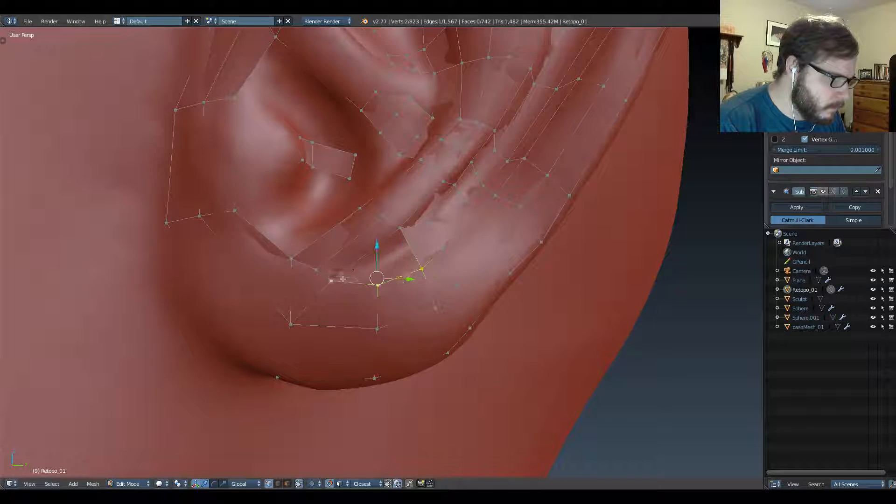
right_click(399, 231, "shift")
key("f")
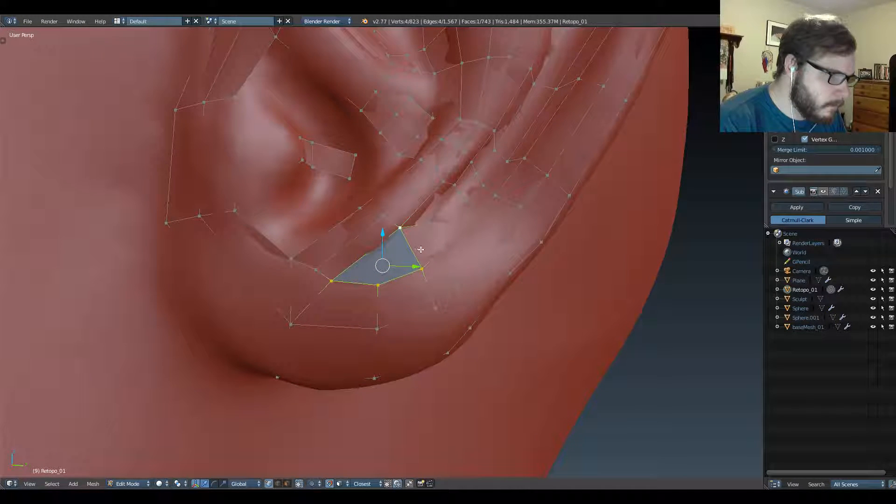
In face selection mode, select the five faces running along the crease above the lobe and delete them.
mouse_move(427, 209)
middle_mouse_down()
mouse_move(420, 220)
mouse_move(432, 200)
mouse_move(405, 254)
middle_mouse_up()
key("ctrl+Tab")
left_click(424, 246)
right_click(391, 261)
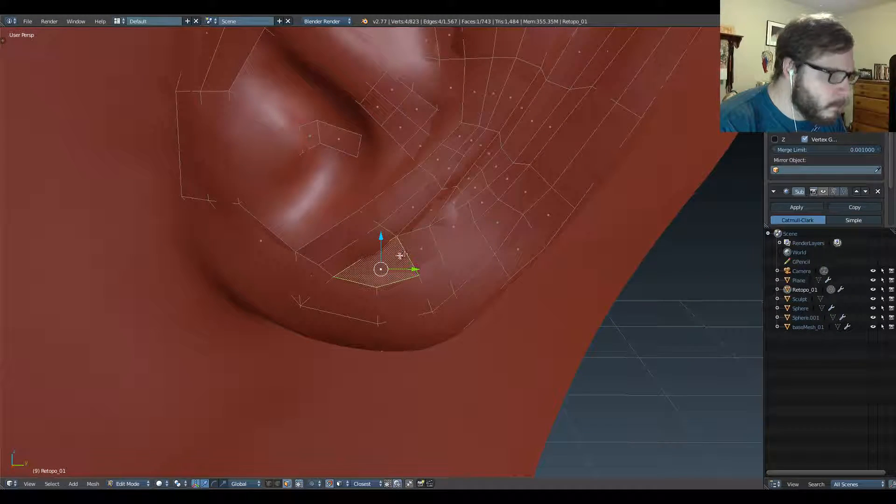
right_click(420, 246, "shift")
right_click(451, 226, "shift")
right_click(441, 205, "shift")
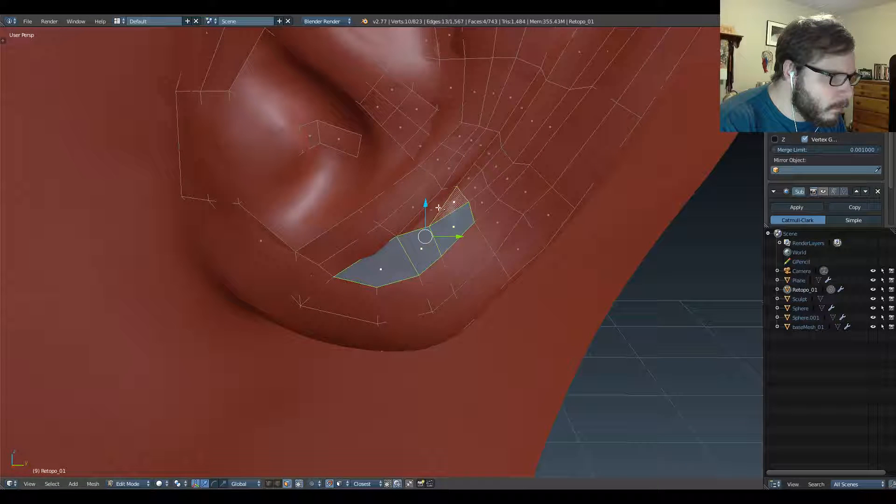
right_click(438, 205, "shift")
key("x")
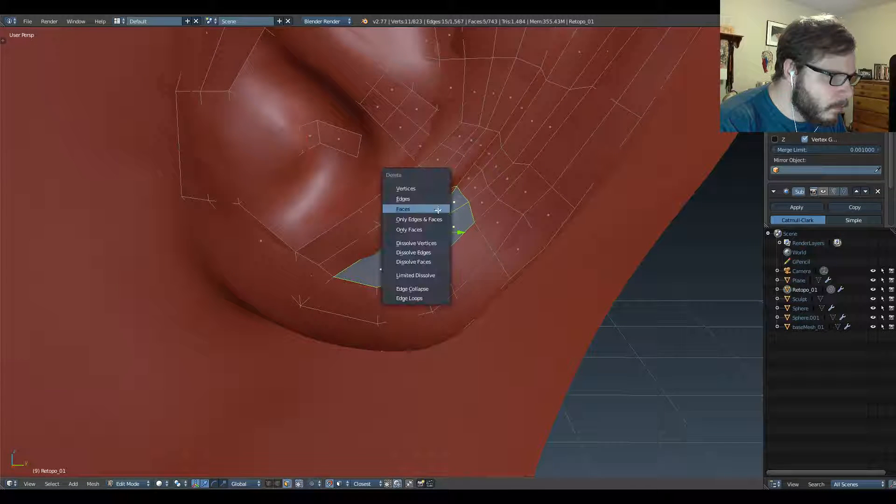
left_click(435, 210)
Try extruding the two edges on the lobe side of the crease toward the front, and delete the extruded geometry.
middle_click_drag(436, 230, 452, 163)
key("ctrl+Tab")
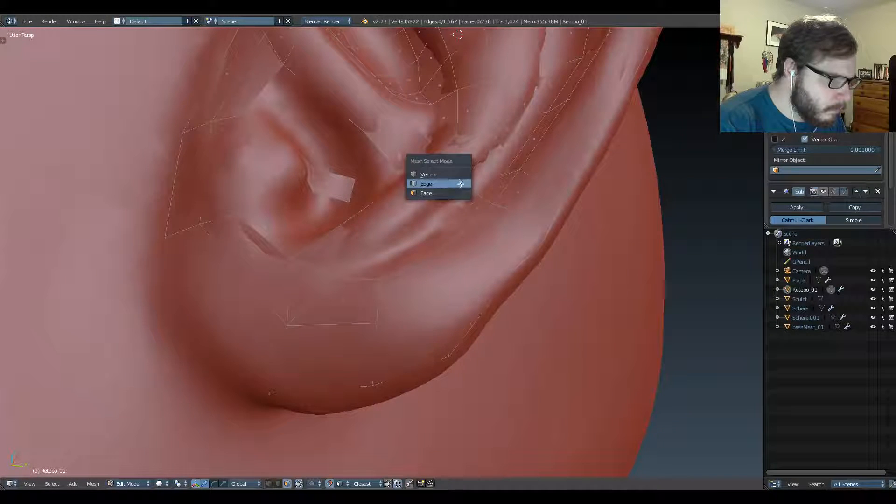
left_click(460, 184)
right_click(460, 202)
right_click(454, 199, "shift")
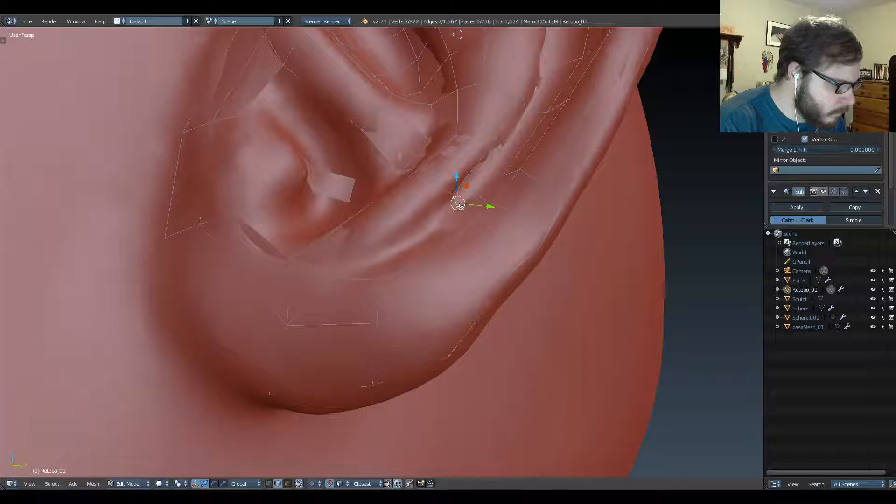
key("e")
left_click(431, 240)
scroll(426, 236, "up", 3)
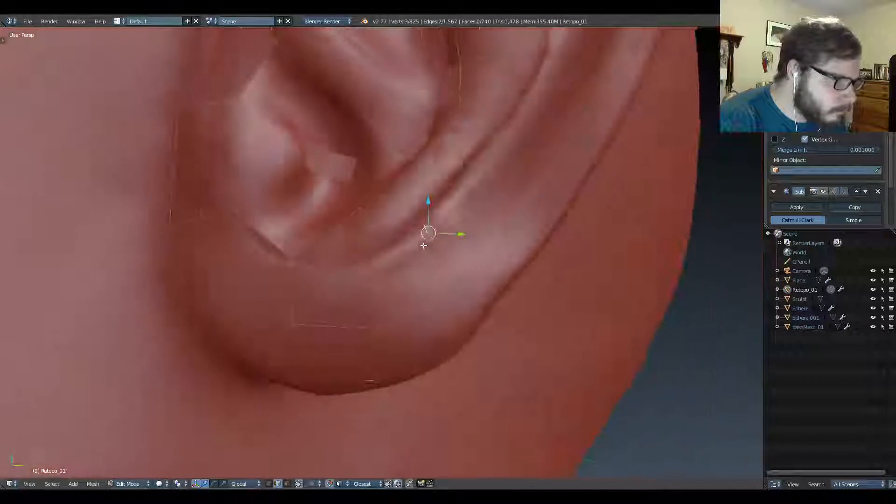
middle_click_drag(423, 245, 402, 260)
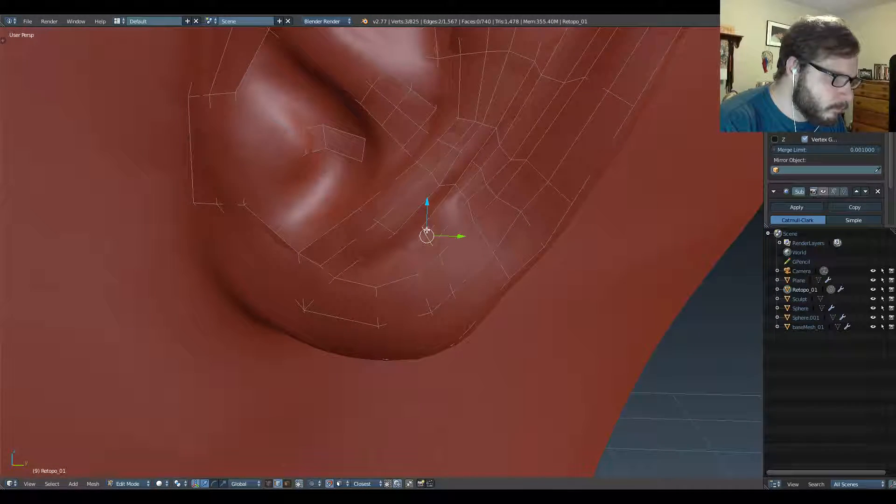
middle_click_drag(427, 229, 426, 232)
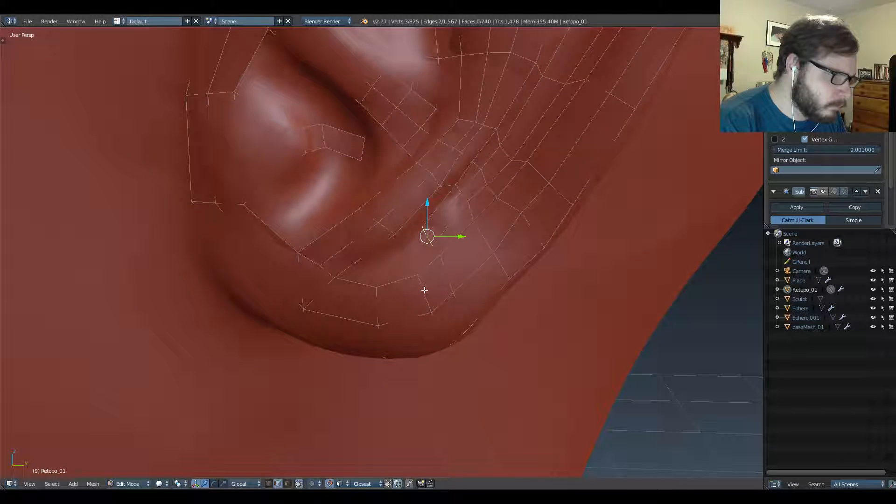
right_click(425, 293, "alt")
key("x")
left_click(434, 281)
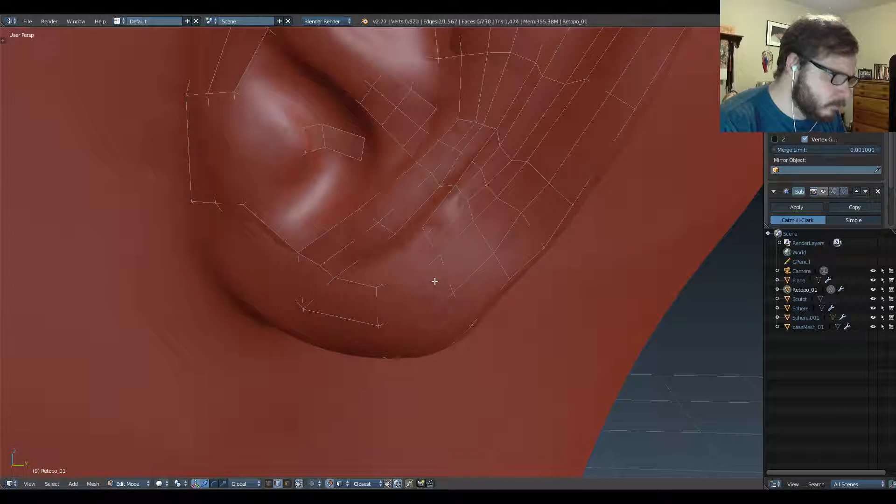
In edge selection mode, bridge the upper part of the crease with two quads between the ridge strip and the lobe.
key("ctrl+Tab")
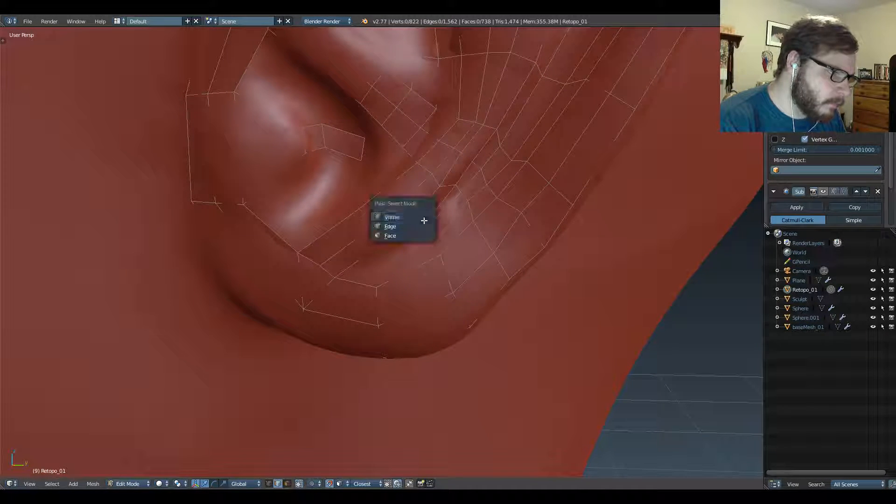
left_click(428, 222)
right_click(433, 209)
right_click(426, 209, "shift")
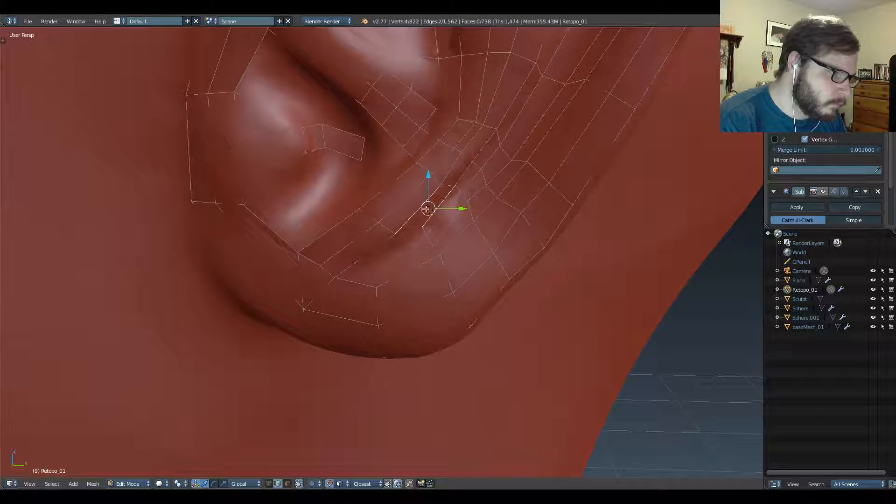
key("f")
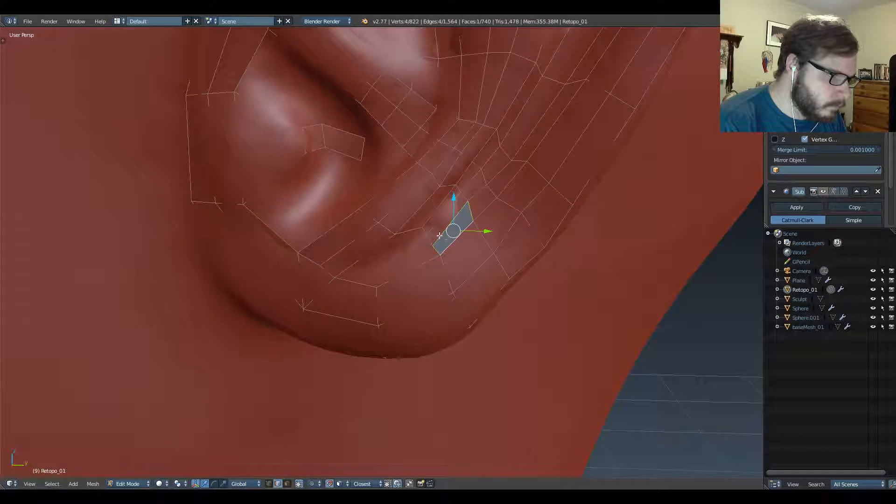
In vertex selection mode, extrude a crease vertex toward the front of the lobe and fill a quad from it to the crease column.
key("ctrl+Tab")
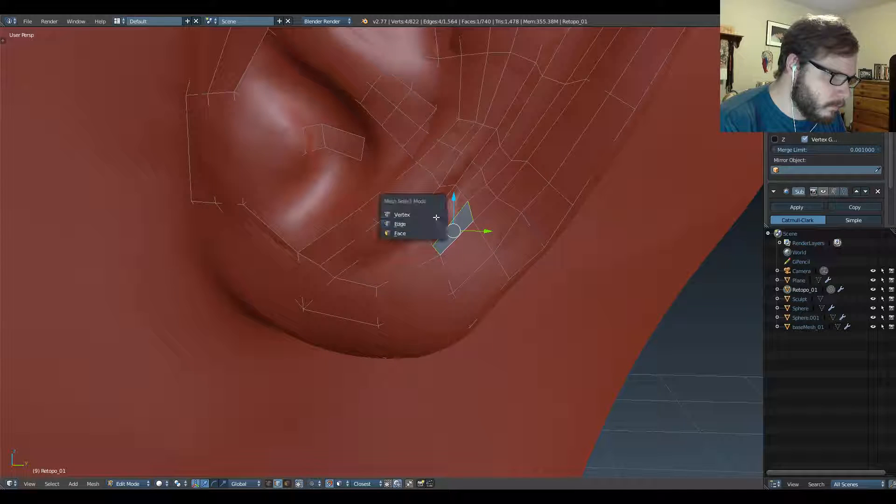
left_click(423, 215)
right_click(426, 231)
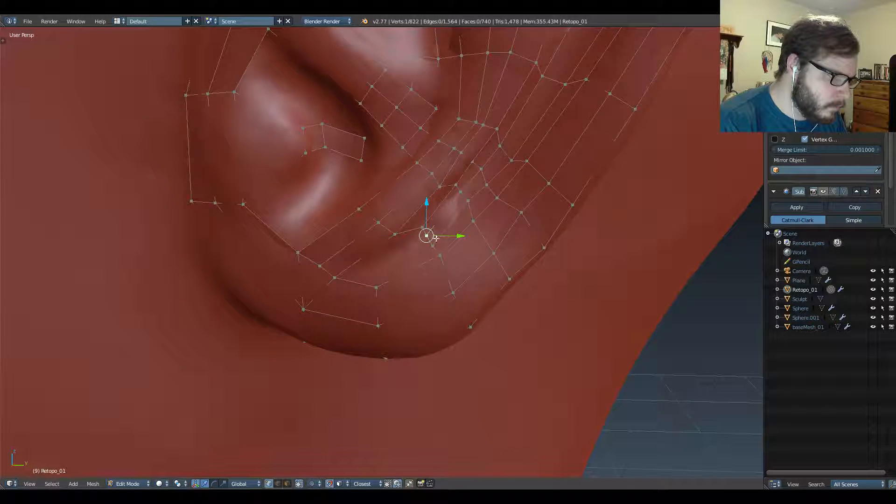
key("e")
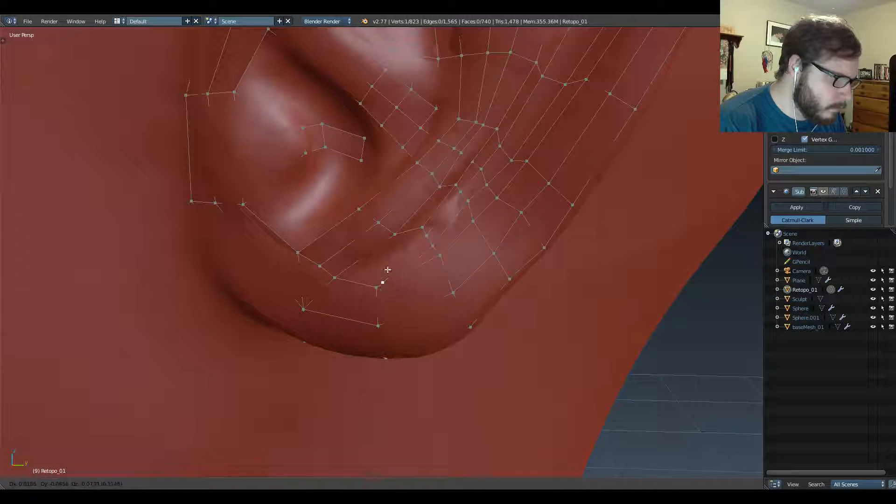
left_click(385, 259)
right_click(414, 230)
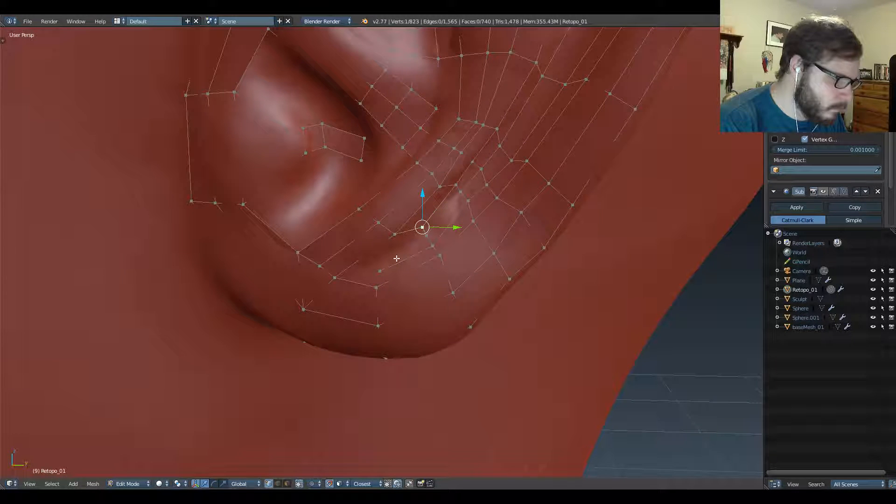
right_click(381, 271, "shift")
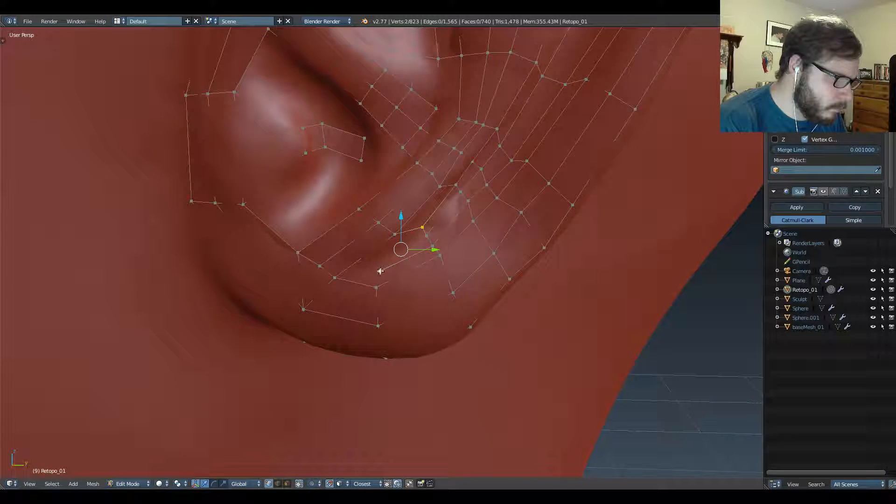
right_click(429, 232, "shift")
right_click(430, 234, "shift")
key("f")
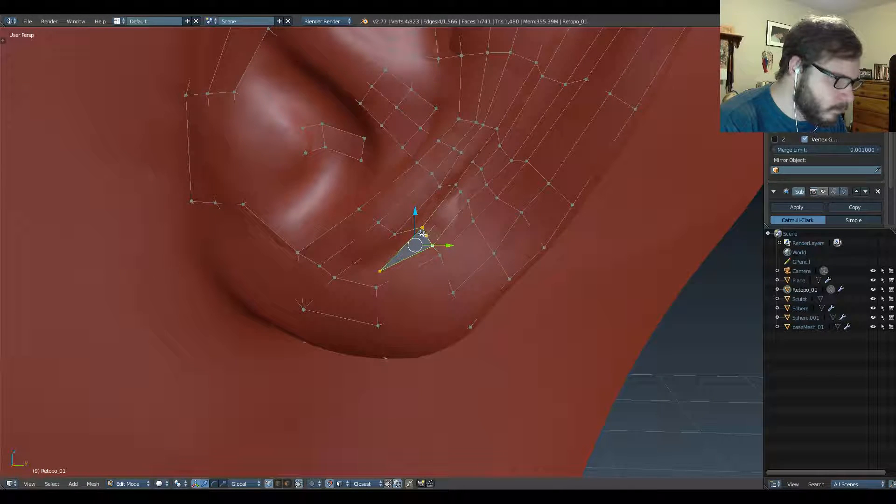
Fill a quad between the extruded crease vertex, the lobe's upper edge and the lower end of the crease column.
right_click(381, 265)
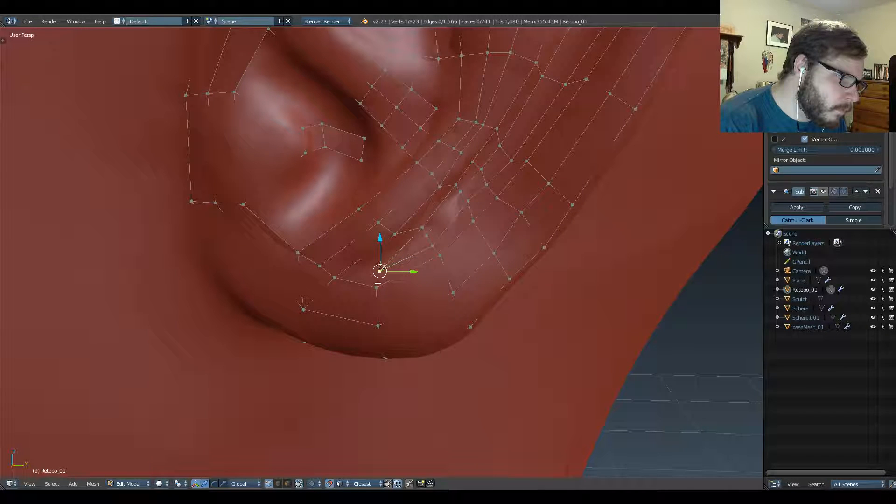
right_click(377, 286, "shift")
right_click(437, 255, "shift")
right_click(433, 246, "shift")
key("f")
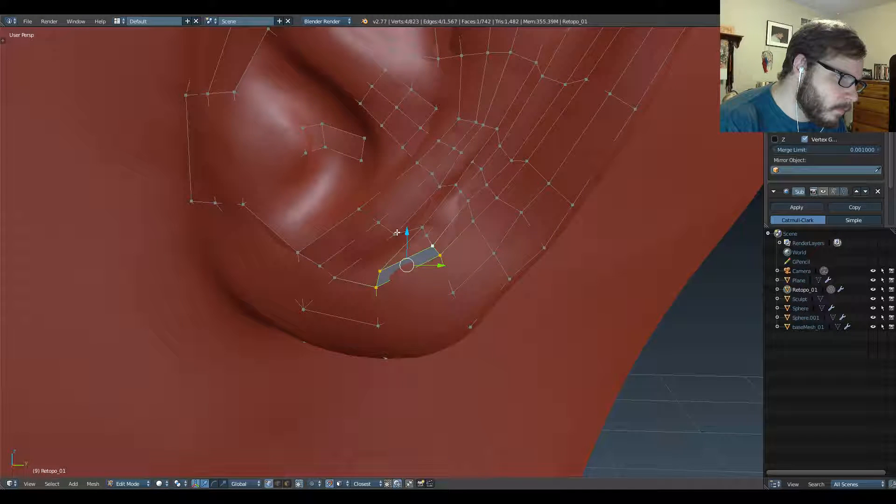
Close the gap between the ridge strip's lower border and the extruded crease vertex with another quad.
right_click(394, 234)
right_click(380, 271, "shift")
right_click(334, 278, "shift")
right_click(421, 228, "shift")
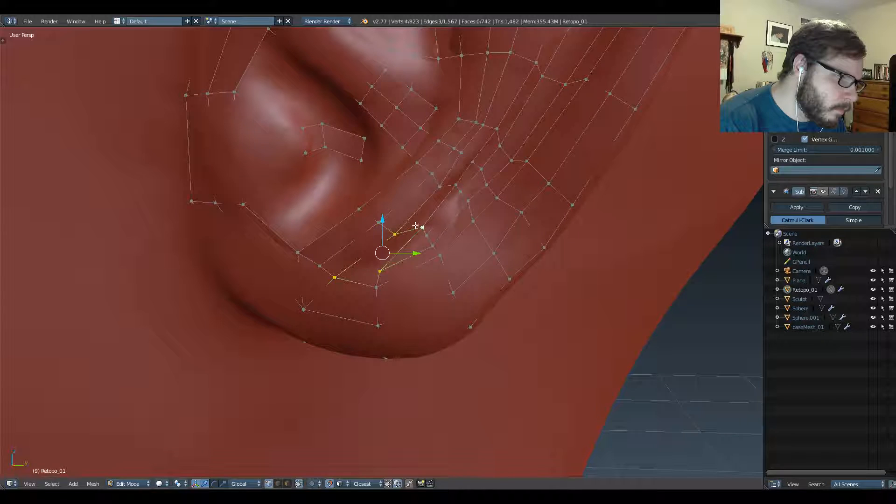
key("f")
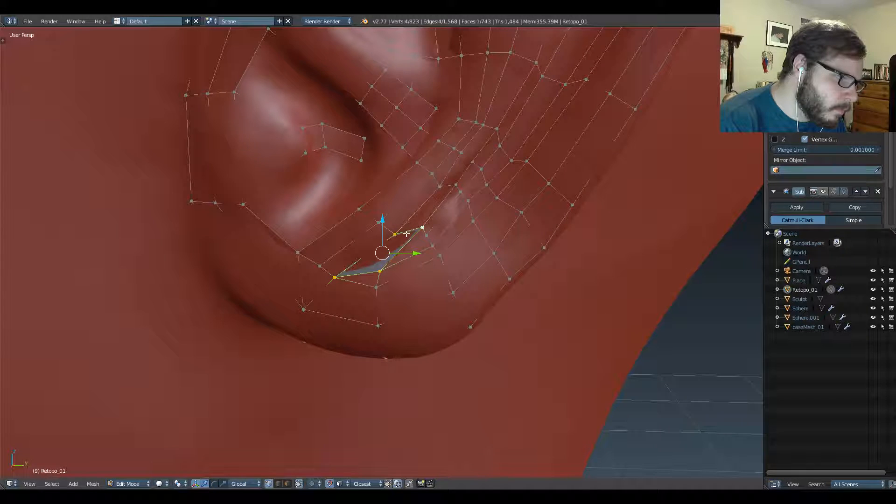
Nudge the extruded crease vertex, and add an edge loop through the lobe quads below it, shifted slightly toward the front.
right_click(380, 268)
key("g")
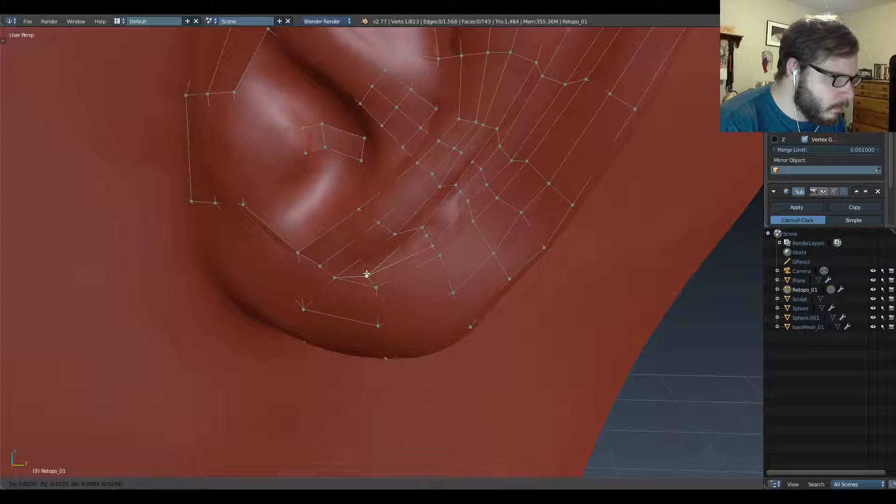
left_click(379, 272)
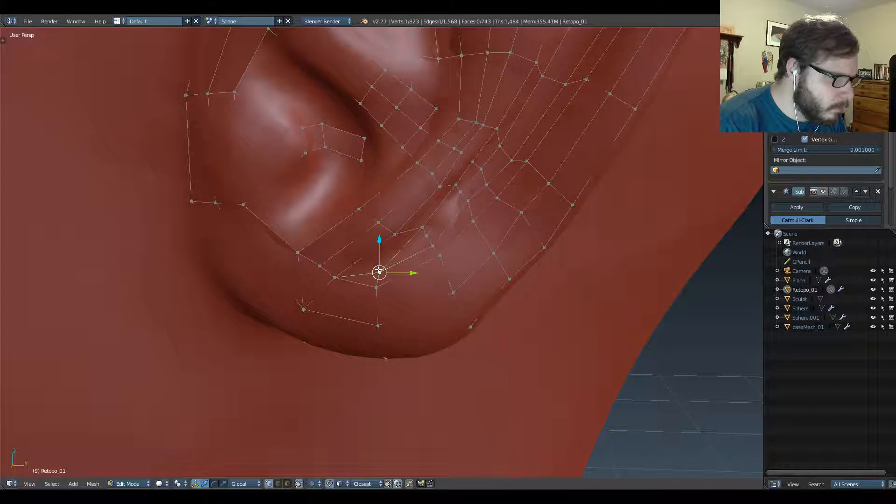
left_click(359, 291)
left_click(361, 293)
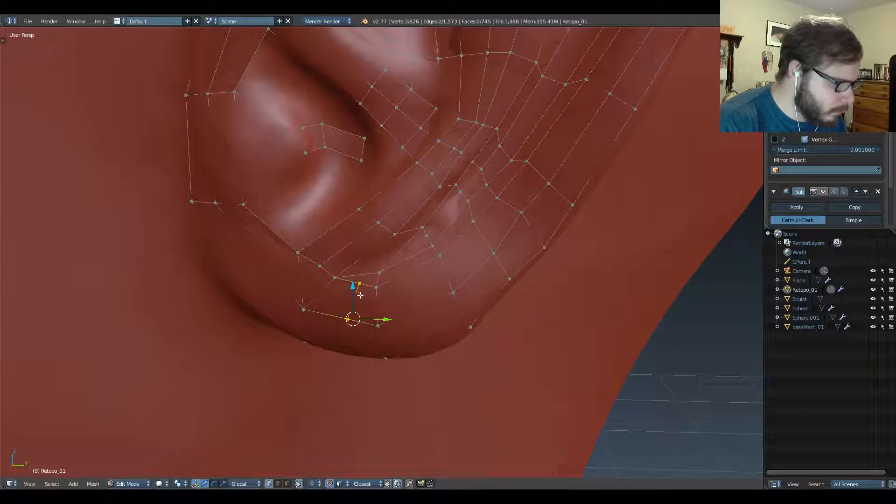
key("g")
left_click(358, 298)
Merge the new loop's top vertex with the crease vertex above it and move the merged vertex down onto the lobe's upper edge.
right_click(358, 289)
right_click(378, 269, "shift")
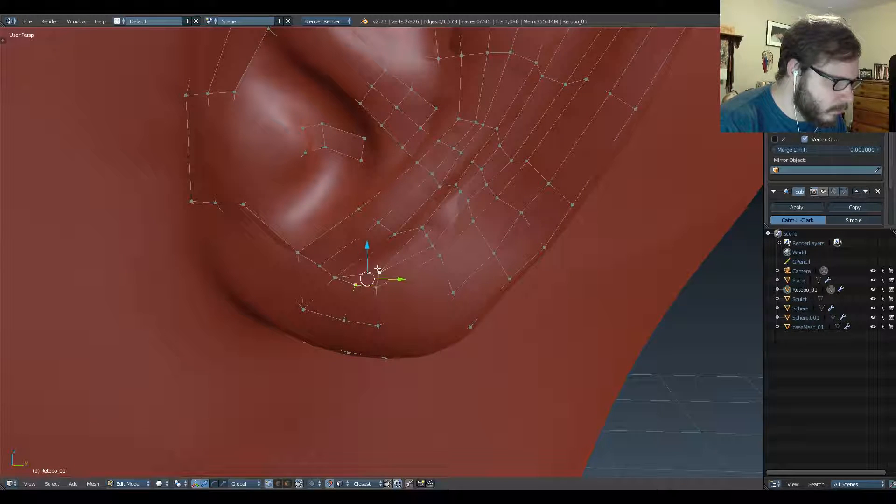
key("alt+m")
left_click(374, 268)
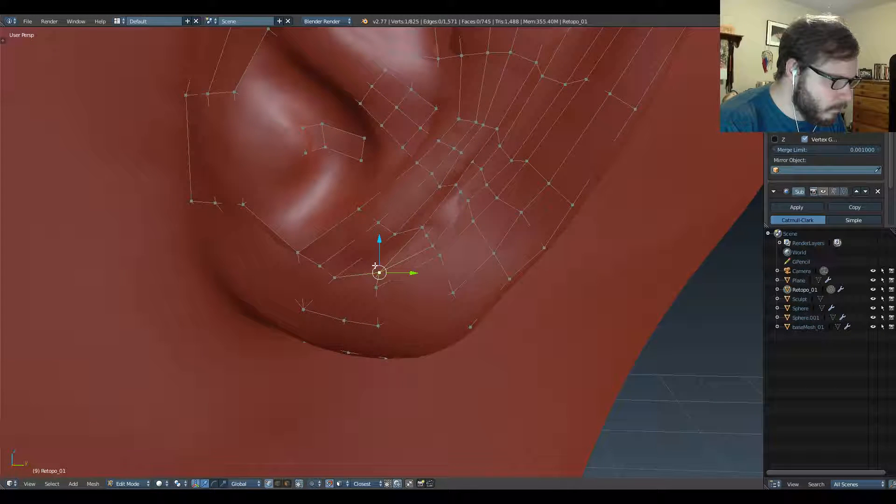
key("g")
left_click(365, 282)
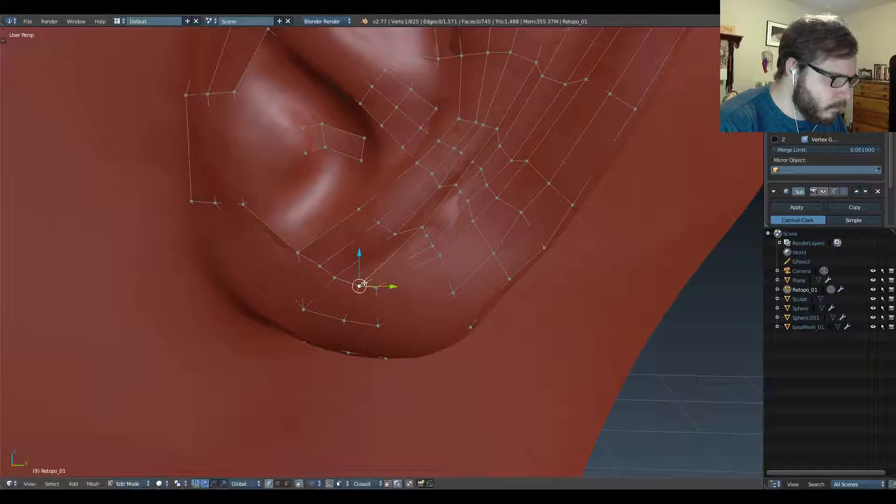
right_click(432, 245)
key("g")
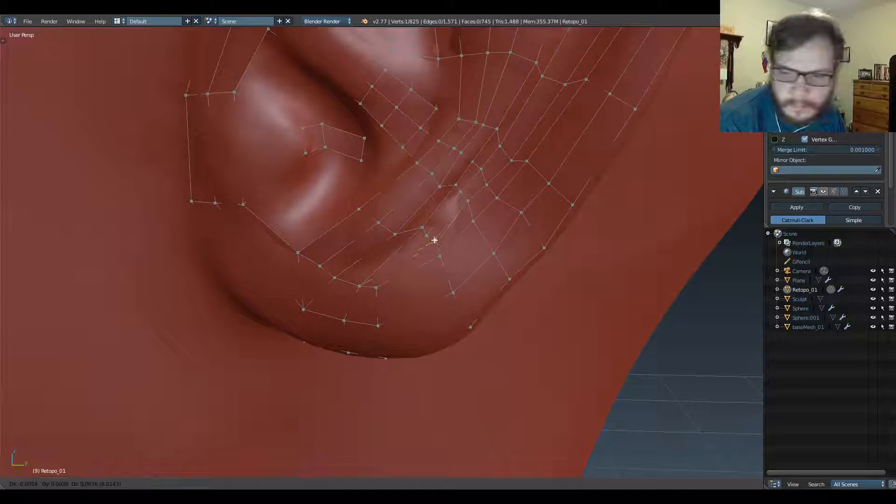
left_click(434, 226)
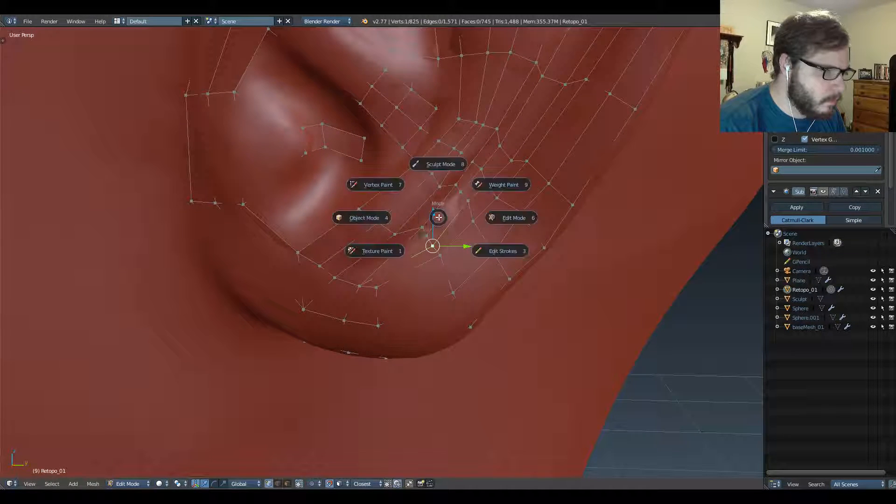
Switch to Object Mode and inspect the retopology mesh around the ear in local view.
key("Tab")
left_click(395, 221)
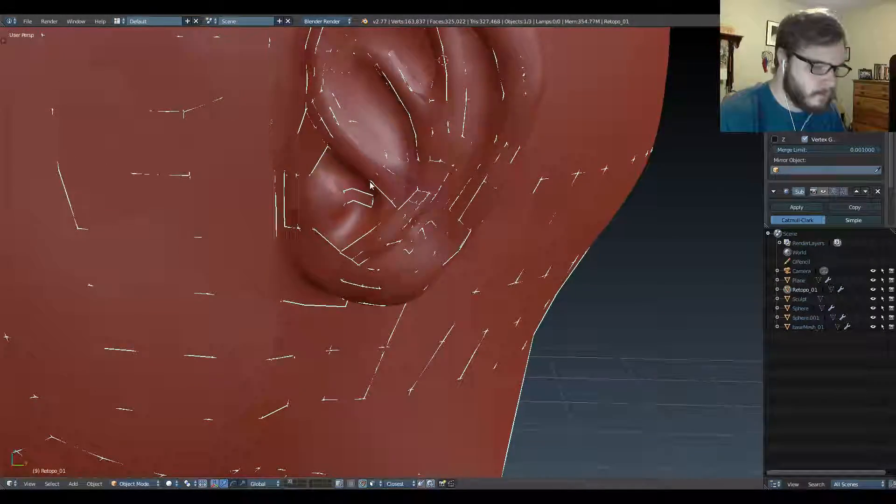
key("KP_Divide")
middle_click_drag(427, 250, 399, 271)
scroll(458, 203, "up", 3)
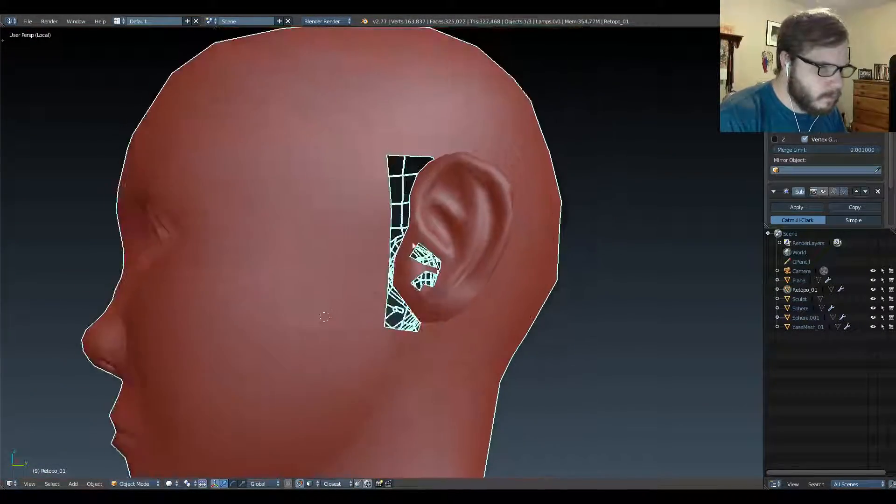
scroll(433, 206, "up", 3)
middle_click_drag(432, 206, 392, 205)
key("KP_3")
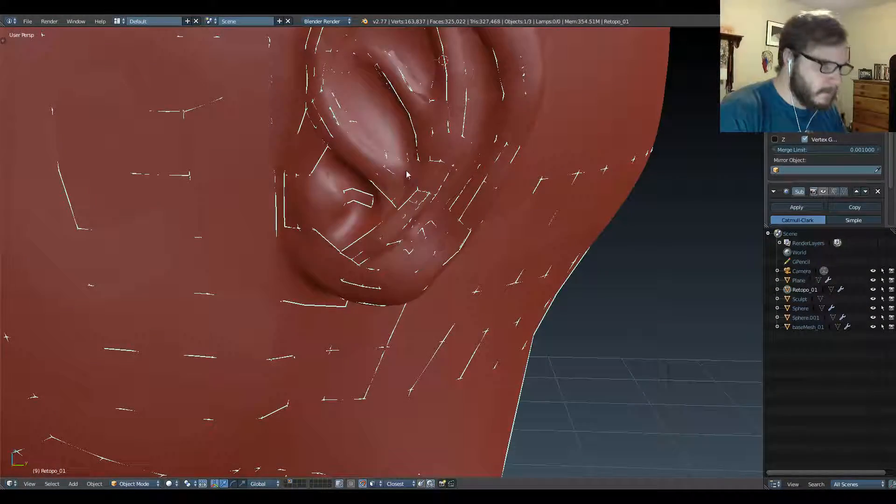
In Edit Mode, extrude the edge at the front of the ear bowl inward, scale it shorter and move it deeper into the bowl.
key("Tab")
left_click(443, 169)
middle_click_drag(378, 164, 387, 238, "shift")
scroll(373, 205, "up", 3)
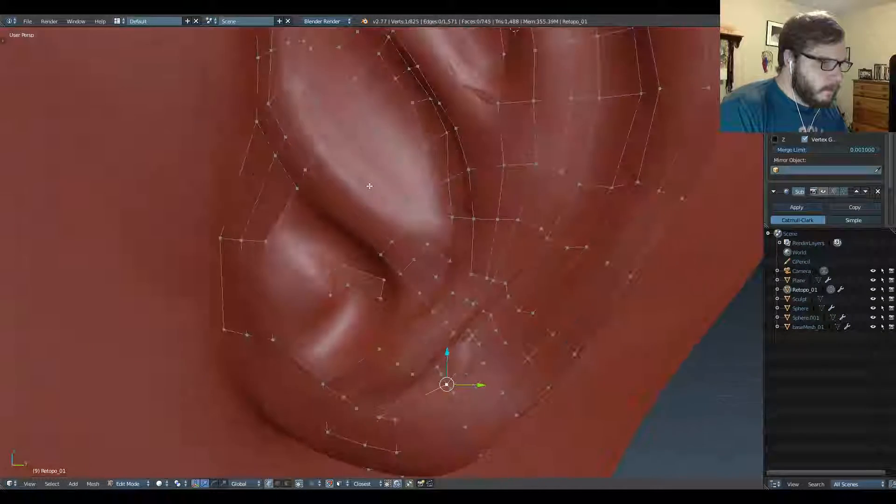
middle_click_drag(368, 186, 348, 140)
mouse_move(269, 244)
right_mouse_down()
mouse_move(263, 239)
mouse_move(271, 244)
right_mouse_up()
left_click(273, 244)
right_click(299, 197, "shift")
key("e")
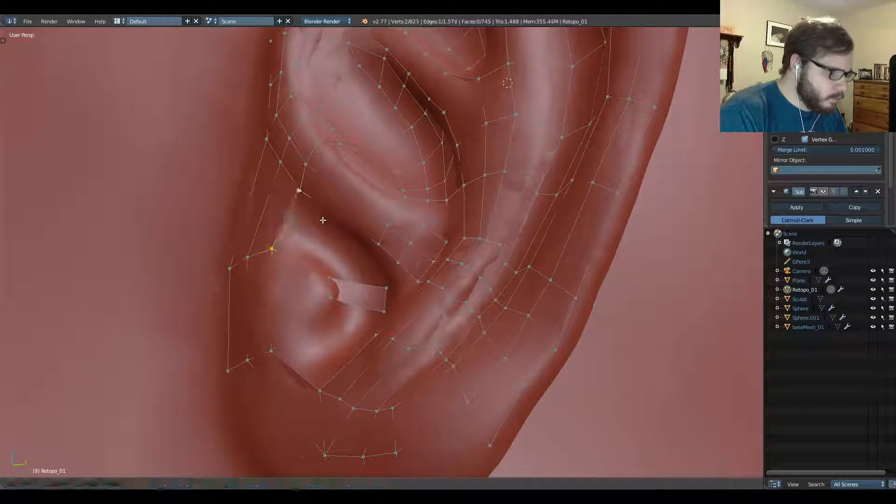
right_click(327, 218)
key("s")
left_click(326, 223)
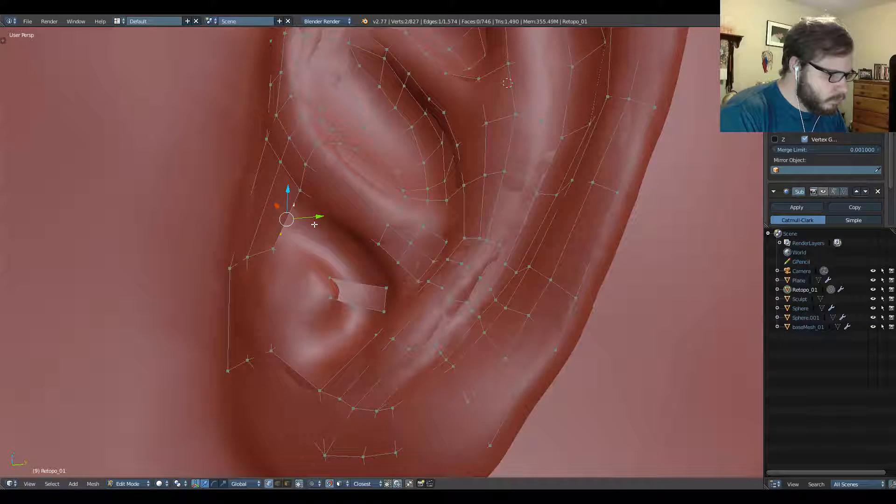
key("g")
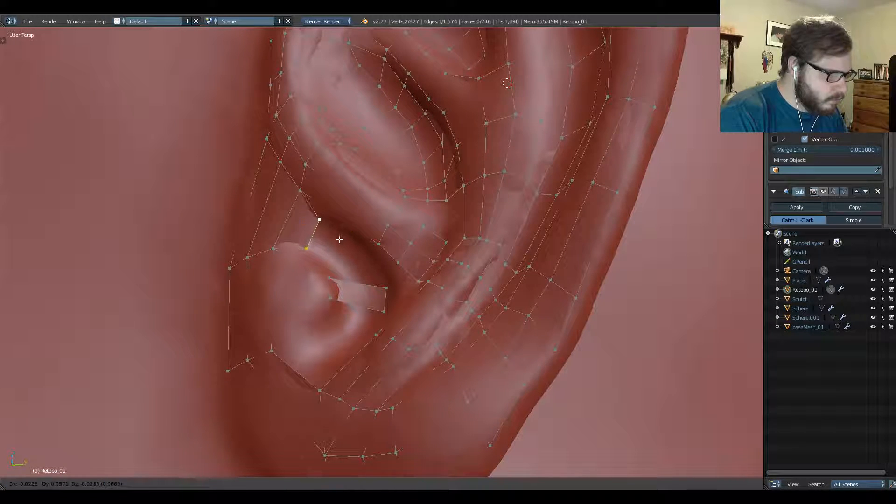
left_click(339, 239)
Bridge the extruded bowl edge to the quad below it with a face, add a loop across it and shift the loop deeper into the bowl.
mouse_move(340, 231)
middle_mouse_down()
mouse_move(364, 225)
mouse_move(342, 230)
middle_mouse_up()
right_click(340, 275, "shift")
right_click(370, 279, "shift")
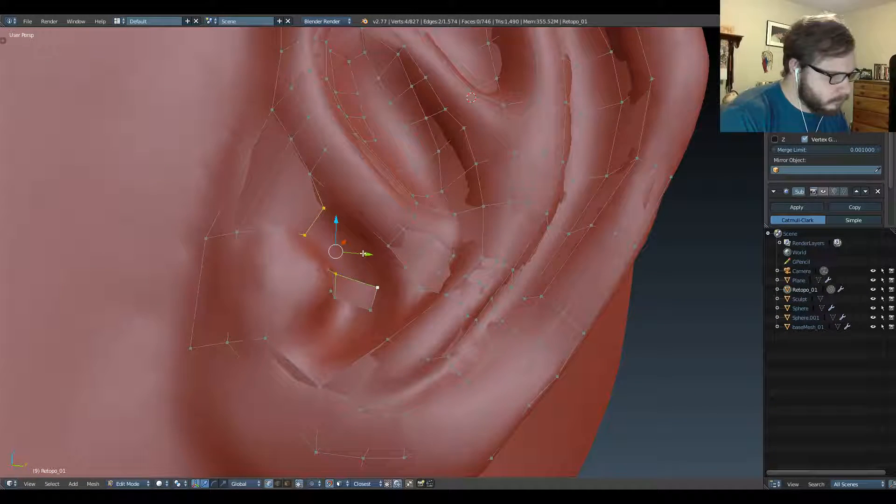
key("f")
right_click(350, 247)
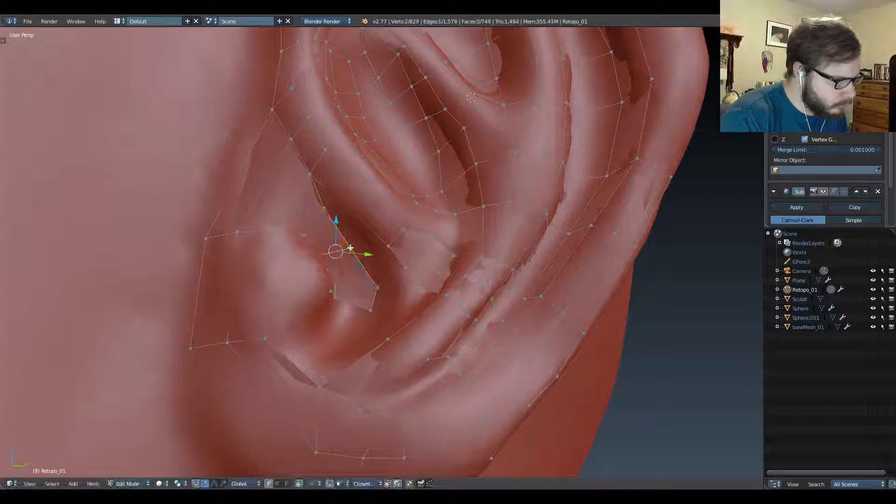
key("e")
left_click(363, 260)
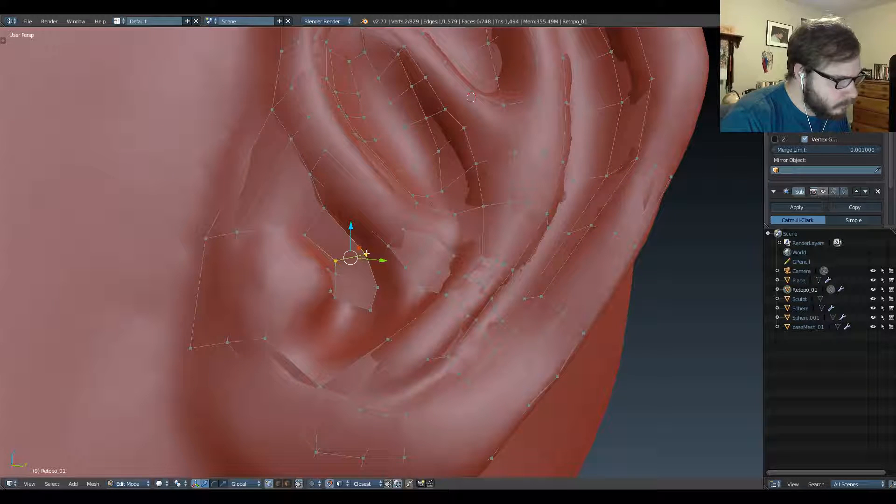
Fill a face between the new loop's inner vertex, the two crease vertices above it and the nearest vertex on the opposite bowl strip.
right_click(368, 255)
right_click(329, 210, "shift")
right_click(327, 181, "shift")
right_click(383, 233, "shift")
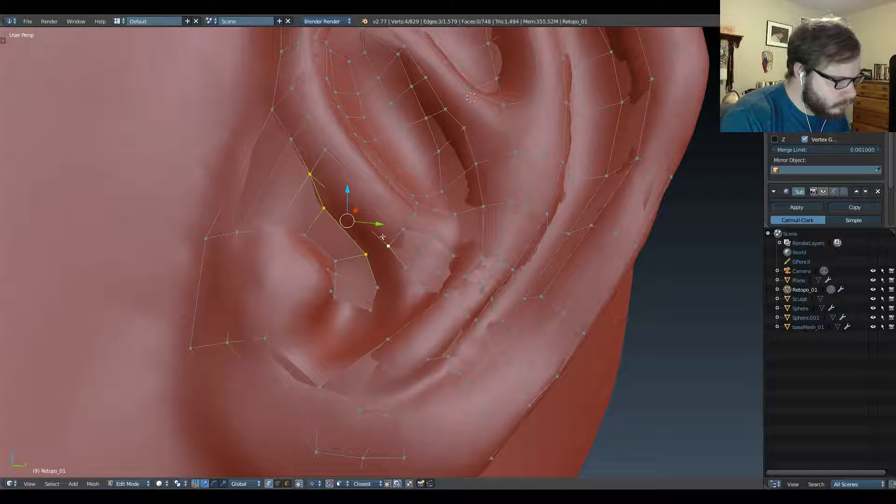
key("f")
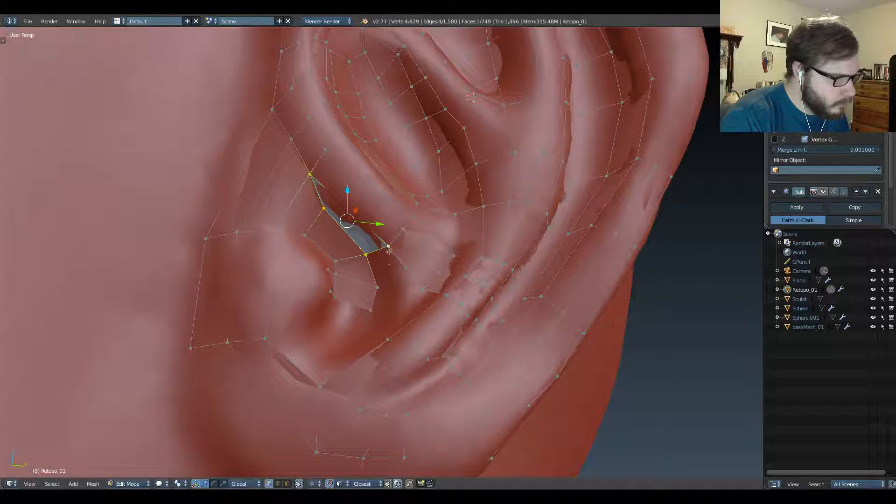
Fill the adjoining quad below, joining the front strip's inner edge to the opposite strip inside the bowl.
right_click(379, 284)
right_click(403, 269, "shift")
right_click(389, 248, "shift")
right_click(368, 255, "shift")
key("f")
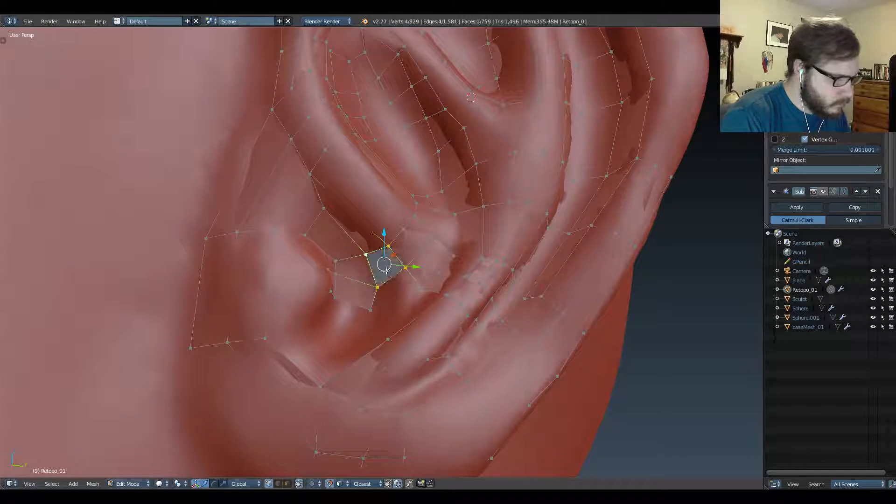
Fill the five-sided gap along the tragus's upper edge between the front faces and the bowl strip.
middle_click_drag(377, 290, 318, 295)
right_click_drag(328, 272, 309, 255)
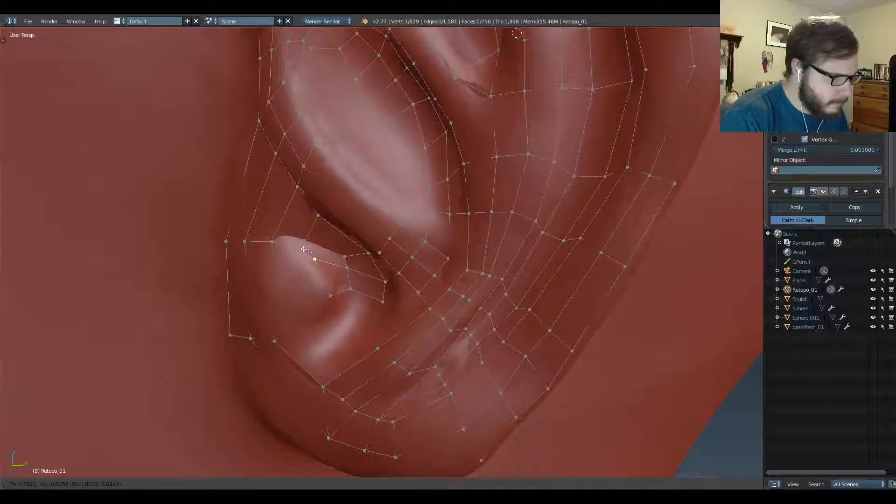
right_click(306, 252)
right_click(280, 243, "shift")
right_click(345, 261, "shift")
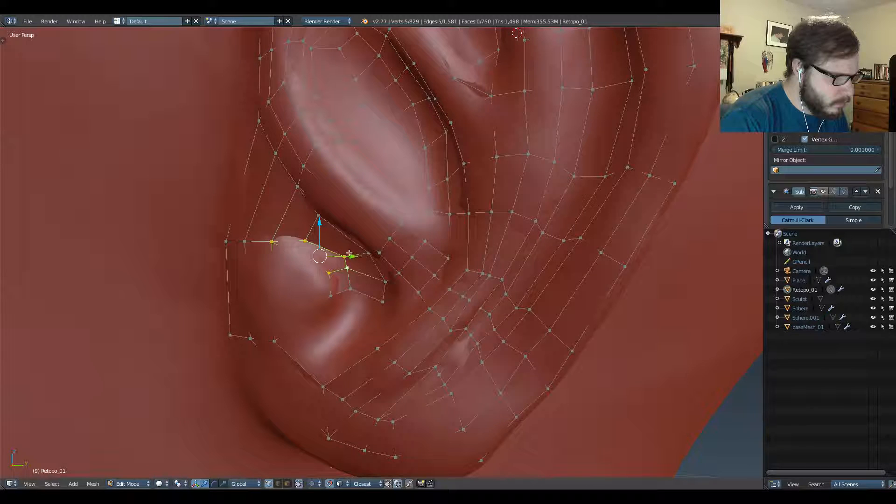
key("g")
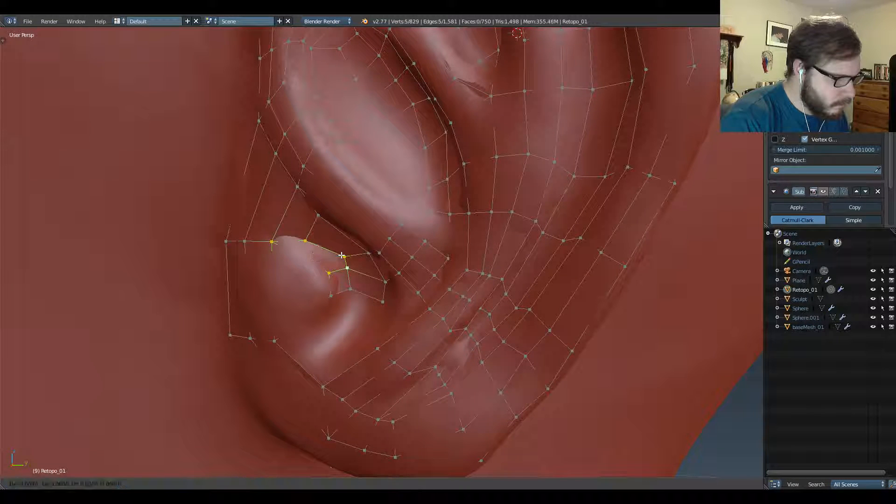
right_click(341, 256)
key("f")
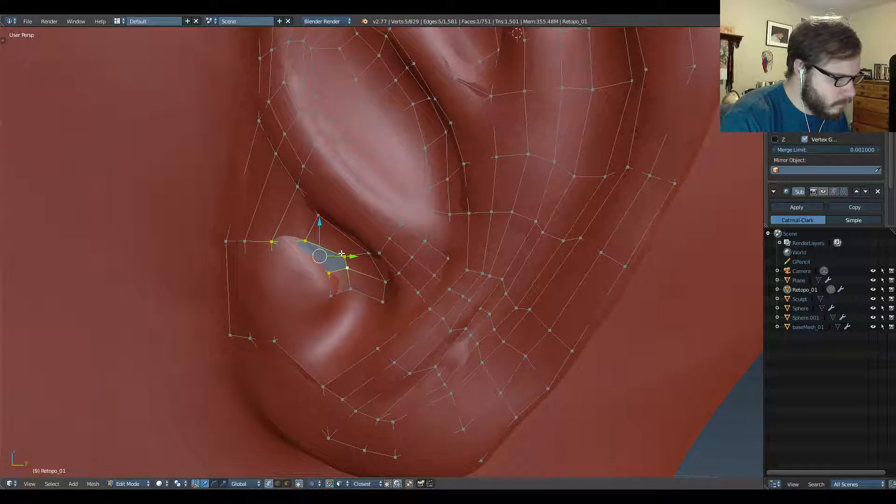
Add a vertical edge loop through the tragus face and connect its upper vertex across the five-sided face to split it into quads.
key("ctrl+r")
left_click(314, 265)
left_click(314, 266)
left_click(314, 266)
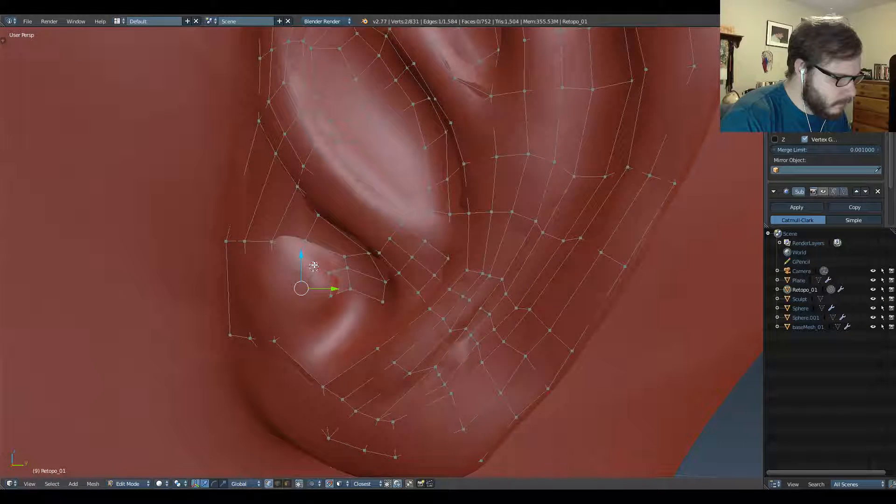
key("g")
left_click(314, 265)
right_click(309, 261)
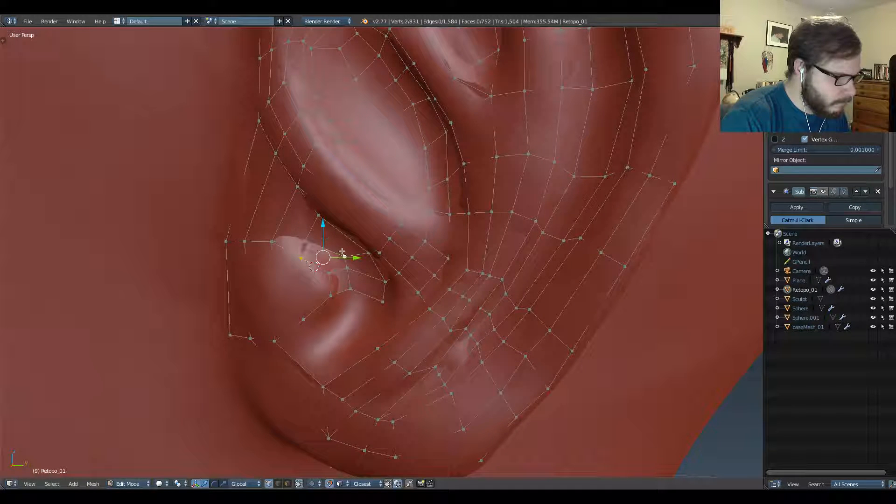
middle_click_drag(324, 268, 325, 236)
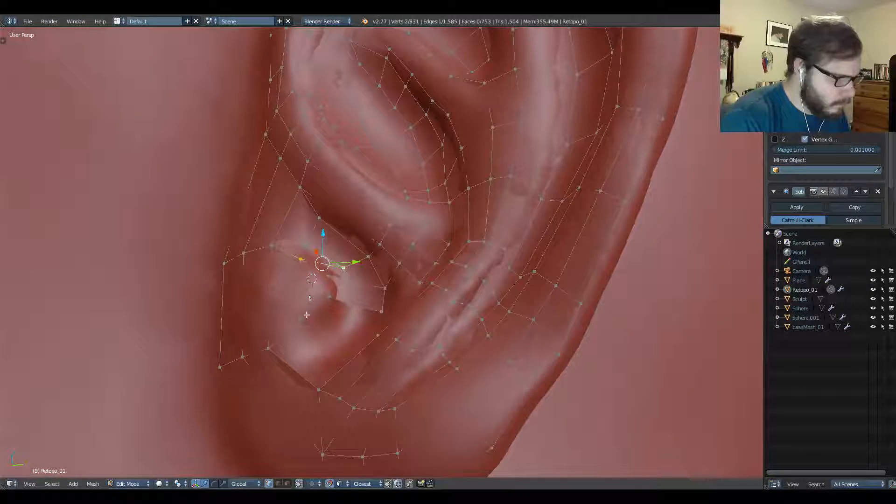
Extrude a vertex down from the tragus's lower edge and fill a quad between it and the neighbouring tragus and bowl vertices.
key("e")
left_click(335, 330)
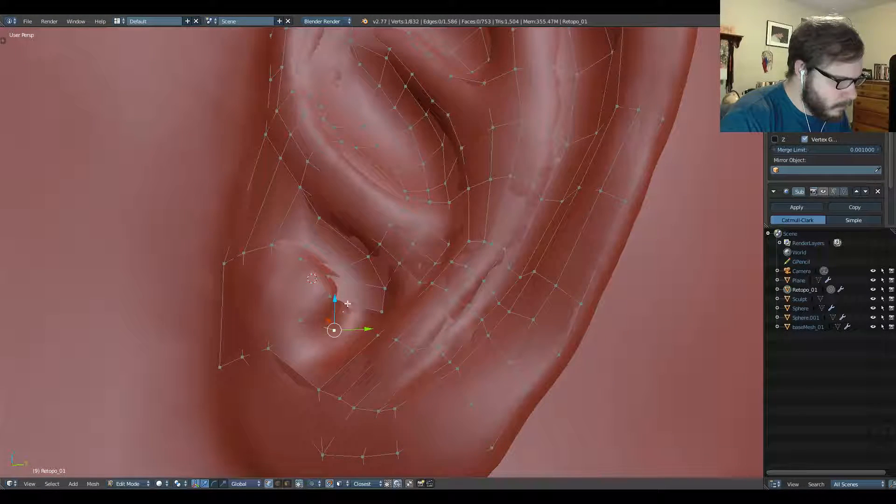
right_click(348, 305, "shift")
right_click(329, 298, "shift")
right_click(301, 320, "shift")
key("f")
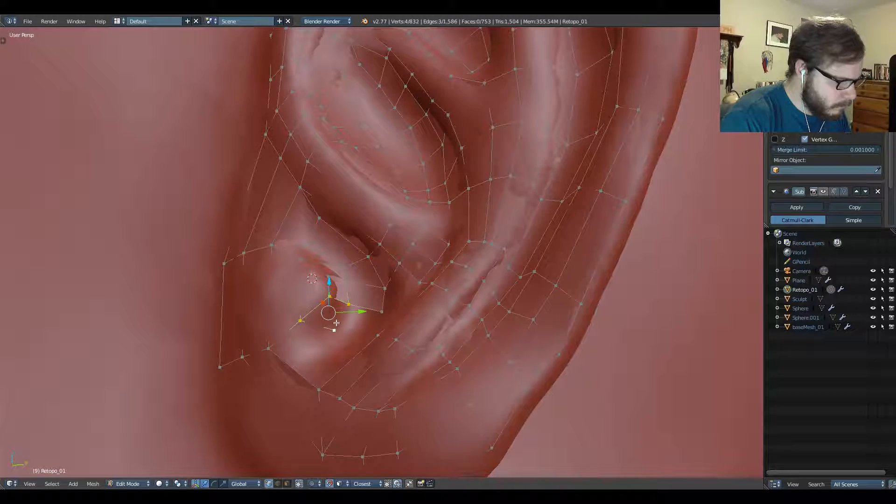
Move the lower corner vertex of the rear bowl strip slightly forward and down.
middle_click_drag(335, 330, 376, 262)
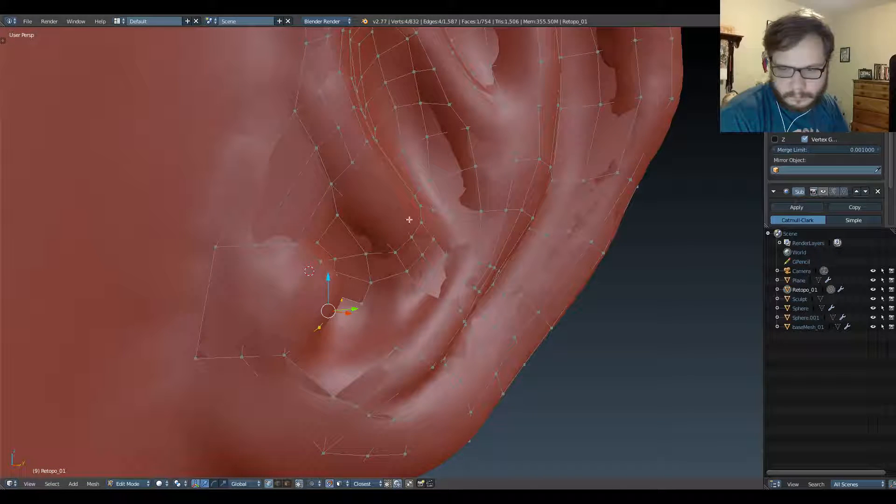
right_click(418, 289)
middle_click_drag(418, 290, 426, 288)
key("g")
left_click(410, 295)
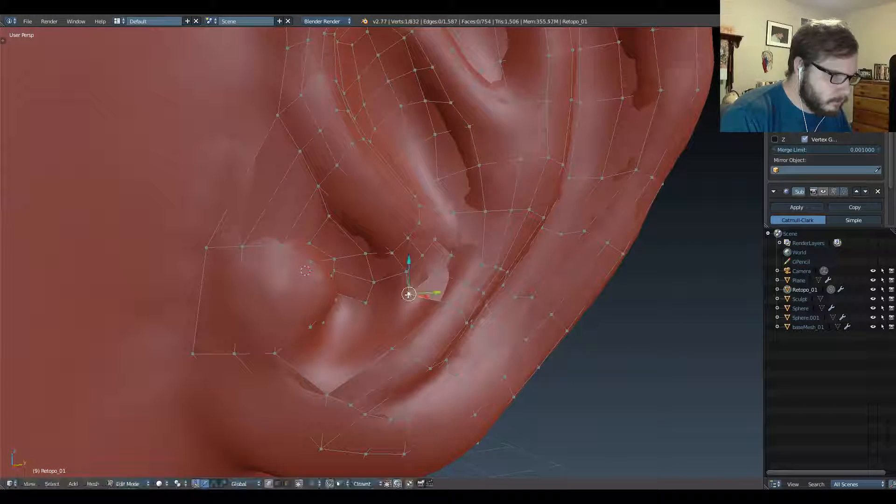
Fill the quad joining the lower ends of the front and rear strips at the bottom of the bowl.
right_click(366, 302, "shift")
right_click(374, 282, "shift")
right_click(408, 272)
right_click(410, 295, "shift")
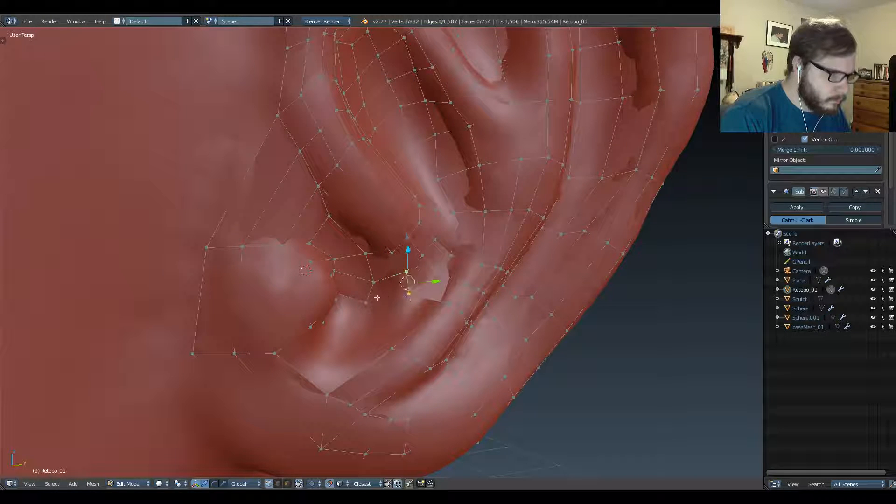
right_click(367, 303, "shift")
right_click(375, 282, "shift")
right_click(367, 303)
key("g")
left_click(366, 302)
right_click(375, 283, "shift")
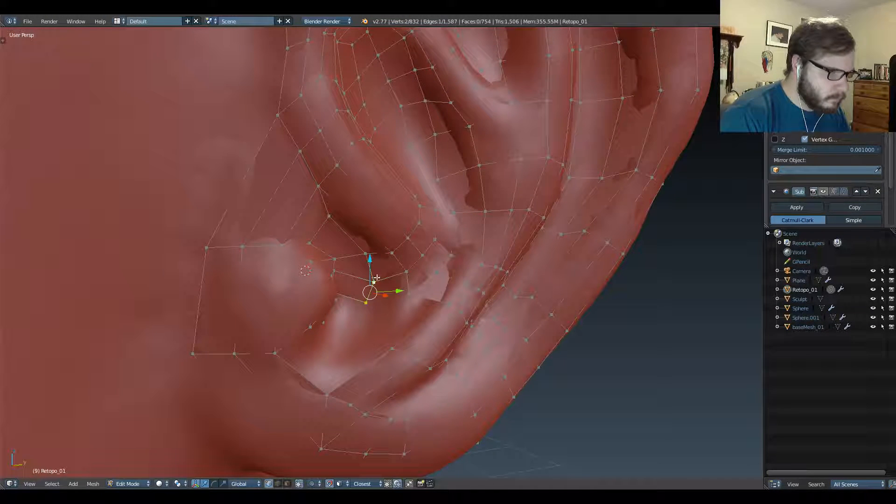
right_click(406, 272, "shift")
right_click(409, 293, "shift")
Extrude the front strip's lower corner vertex down into the notch beside the tragus.
middle_click_drag(409, 292, 314, 348)
right_click(368, 301)
key("e")
left_click(359, 322)
Add an edge loop through the front lobe faces, shift it downward and reposition its upper vertex on the notch's lower rim.
key("ctrl+r")
left_click(295, 378)
left_click(295, 377)
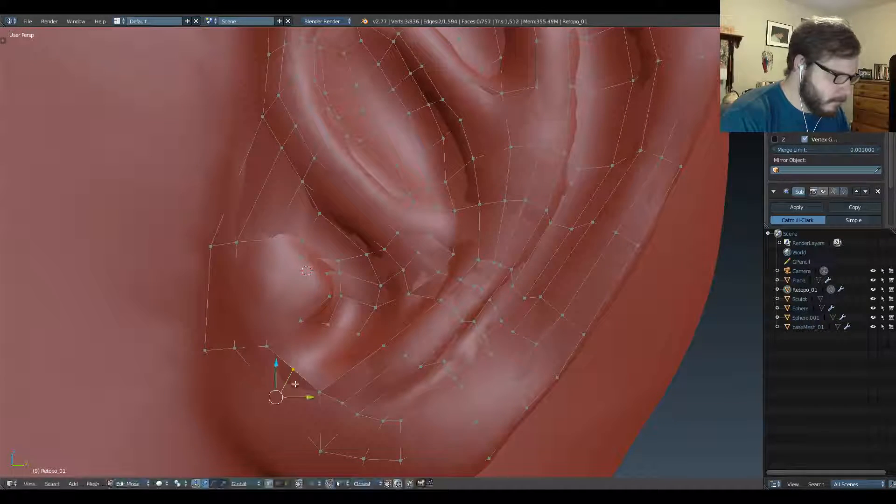
key("g")
left_click(287, 407)
right_click(282, 388)
key("g")
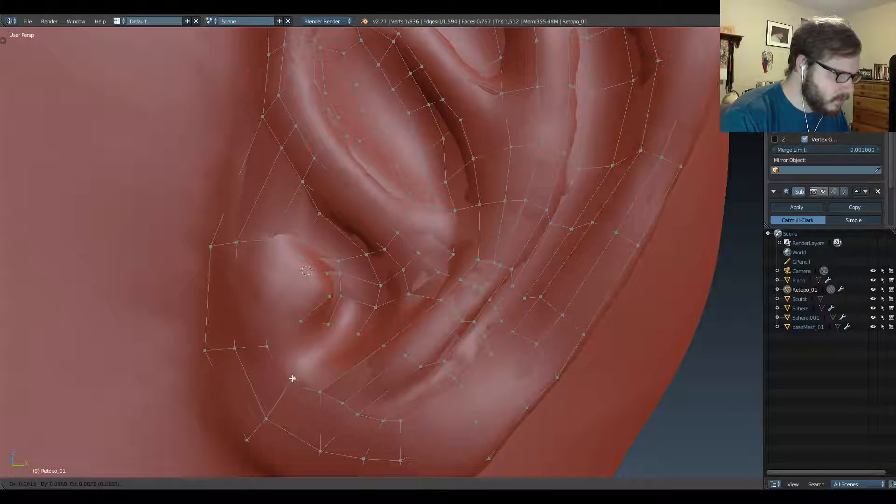
left_click(292, 379)
Extrude the notch vertex further back and fill a quad between the extruded edge and the bowl strip above it.
middle_click_drag(293, 374, 339, 369)
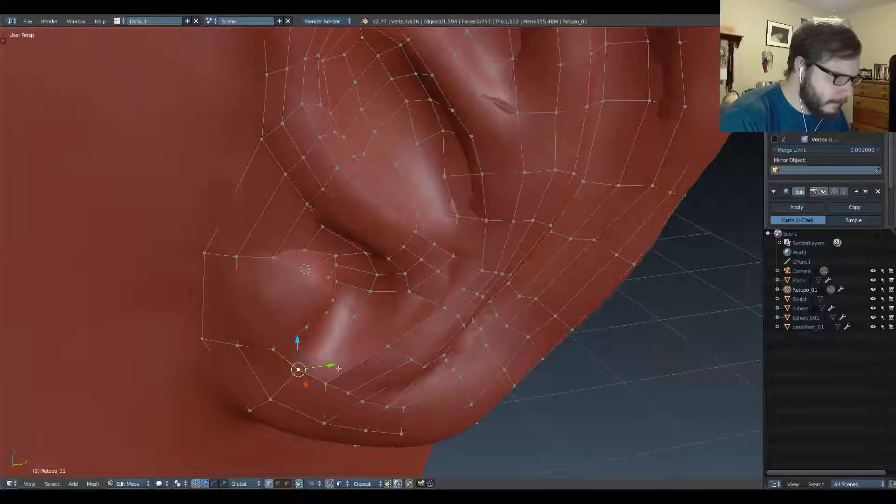
right_click(360, 322)
key("r")
right_click(373, 335)
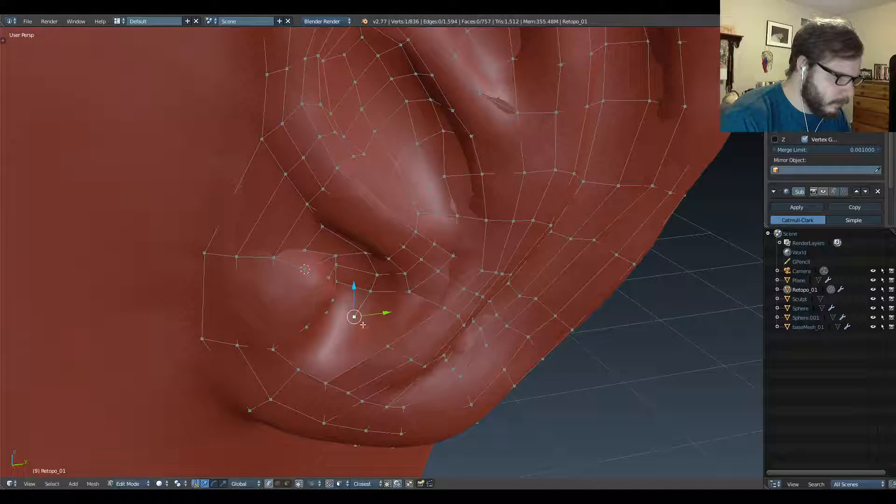
key("e")
left_click(374, 334)
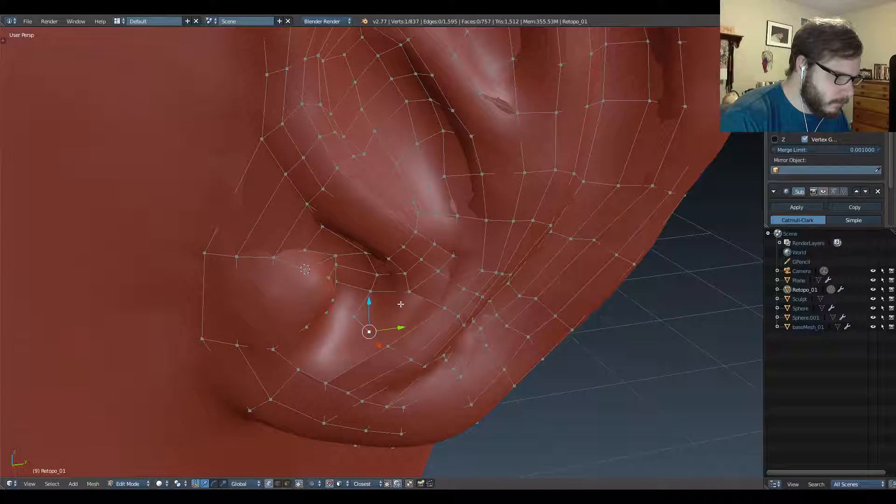
right_click(371, 293, "shift")
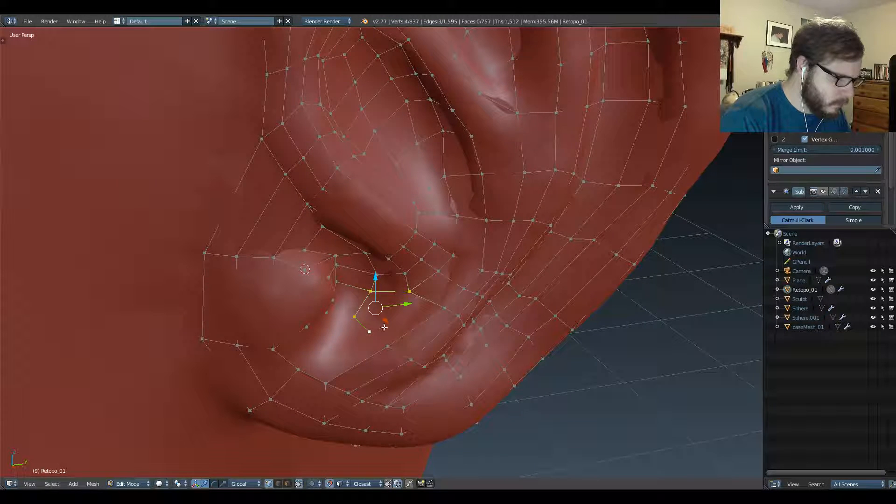
Fill the next quad back, connecting the extruded vertex and bowl strip to the inner edge of the rear ridge.
right_click(444, 309, "shift")
right_click(410, 294, "shift")
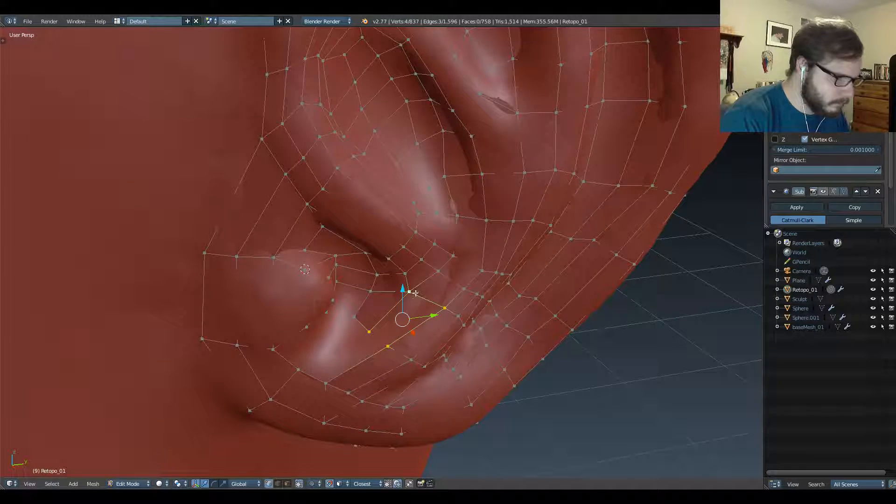
key("f")
Fill the quad between the tragus's lower vertices and the extruded edge in the notch.
middle_click_drag(406, 309, 337, 291)
right_click(337, 318)
right_click(351, 289, "shift")
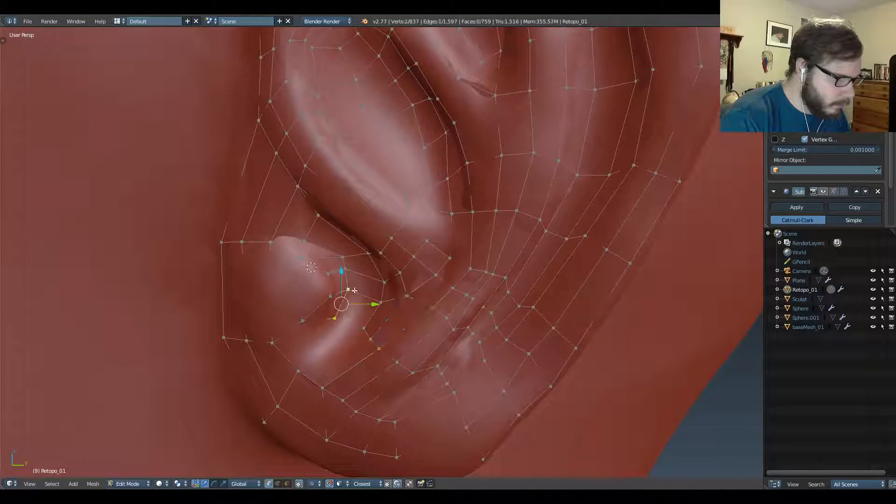
right_click(380, 303, "shift")
right_click(366, 325, "shift")
key("f")
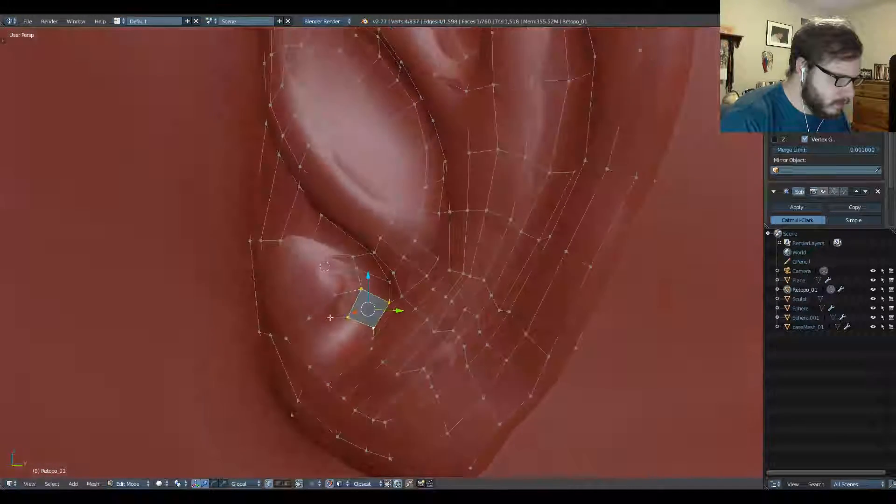
Fill the quad between the tragus's lower edge and the top of the front lobe faces.
mouse_move(369, 312)
middle_mouse_down()
mouse_move(338, 310)
mouse_move(360, 329)
mouse_move(385, 319)
middle_mouse_up()
right_click(345, 314)
right_click(312, 360, "shift")
right_click(287, 336, "shift")
right_click(316, 312, "shift")
key("f")
Fill the remaining six-sided hole at the bottom of the notch and move its lower rear vertex slightly back.
right_click(374, 325, "alt")
key("f")
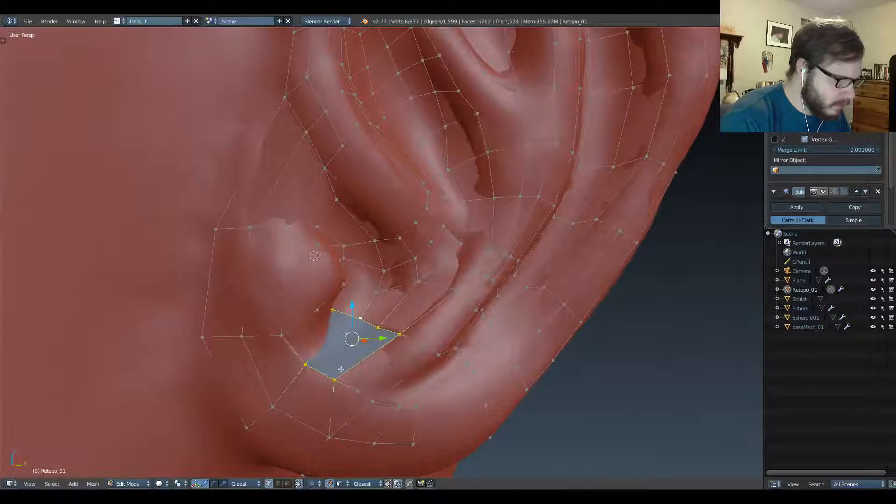
right_click(340, 378)
key("g")
left_click(355, 378)
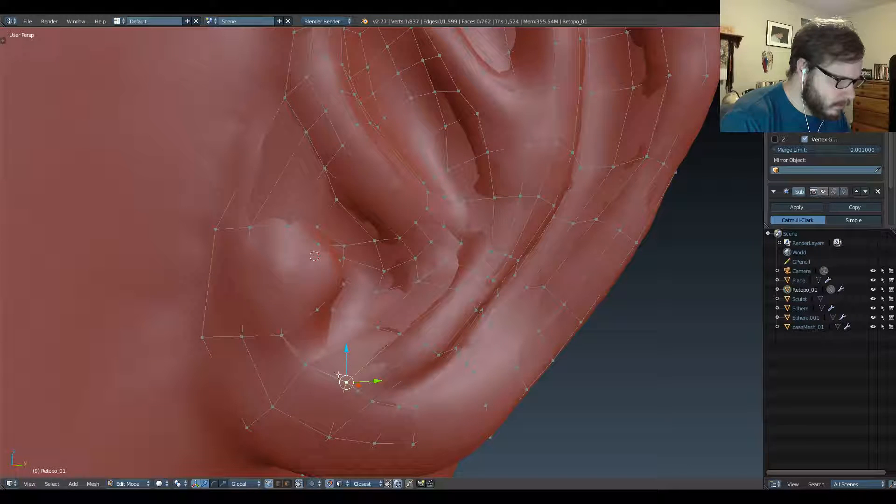
Add two parallel edge loops through the lobe faces directly below the six-sided face.
key("ctrl+r")
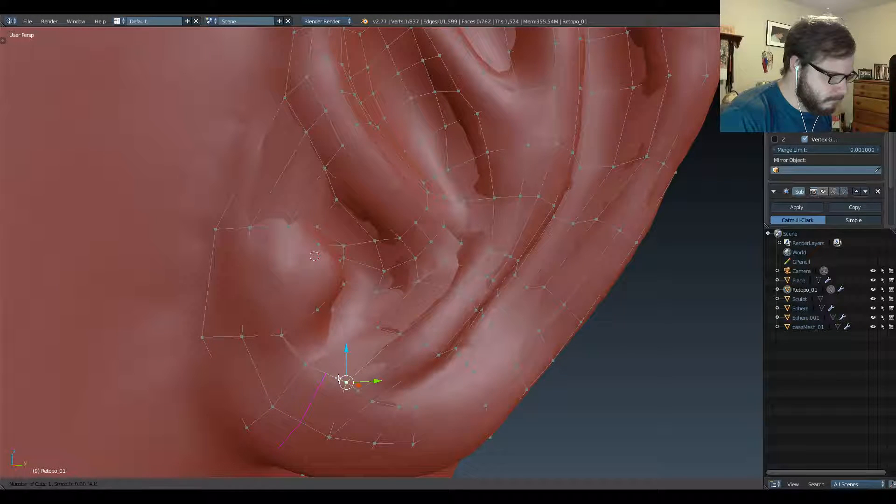
left_click(339, 378)
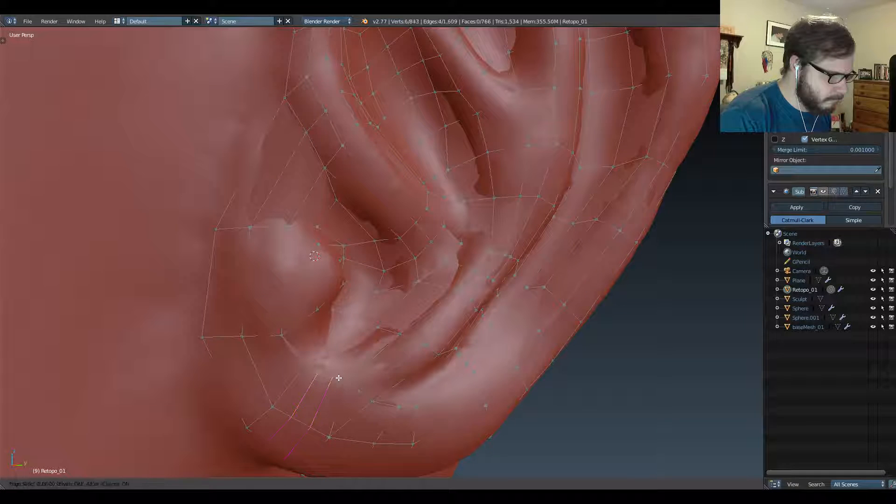
left_click(338, 378)
key("g")
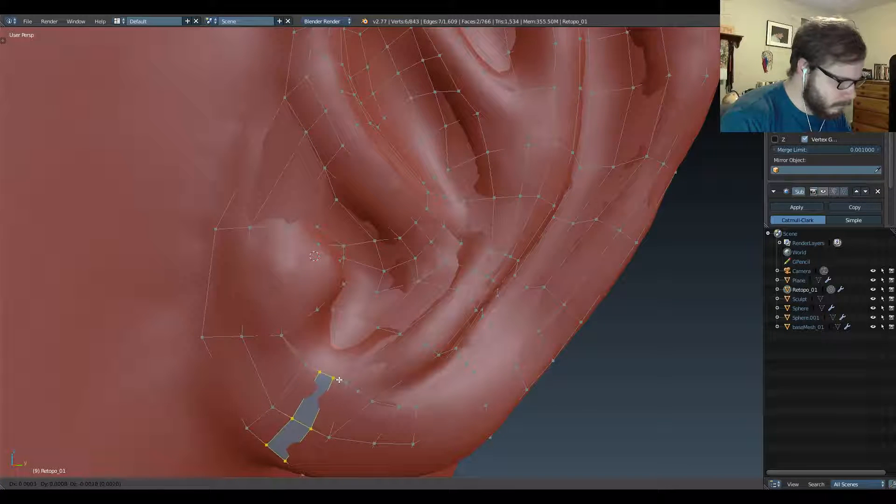
left_click(334, 371)
Connect the upper ends of the two new lobe loops to the opposite notch vertices, splitting the six-sided face into quads.
right_click(321, 371)
right_click(361, 321, "shift")
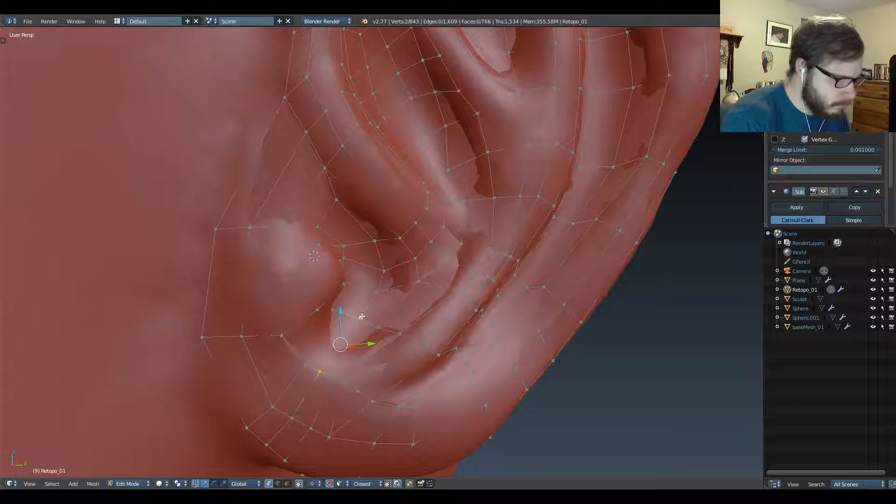
key("f")
right_click(378, 327)
right_click(333, 377, "shift")
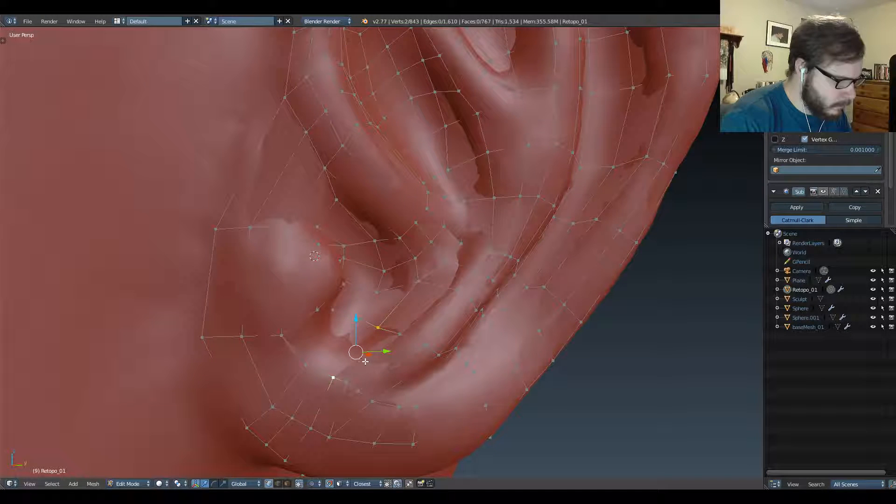
key("j")
Isolate the retopology mesh in local view and show its Subdivision Surface modifier's smoothing in Object Mode.
key("KP_Divide")
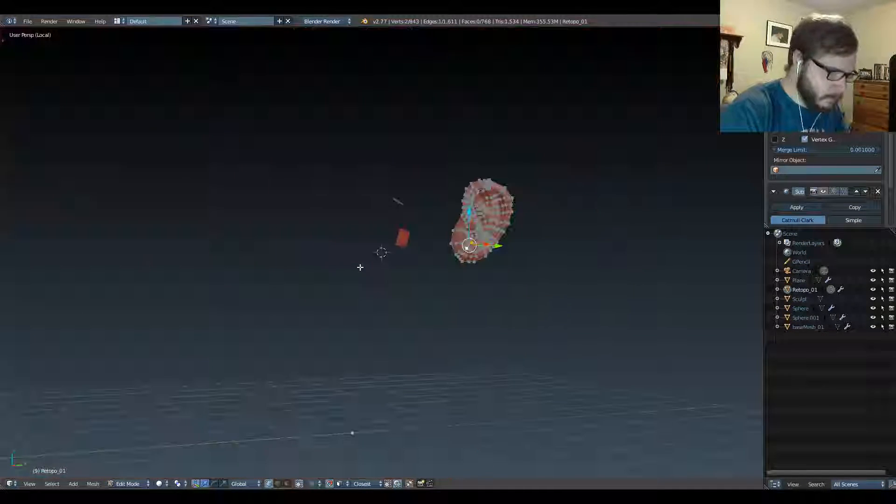
key("Tab")
left_click(405, 221)
scroll(405, 221, "up", 2)
middle_click_drag(508, 182, 464, 200)
scroll(433, 202, "up", 4)
scroll(477, 150, "down", 2)
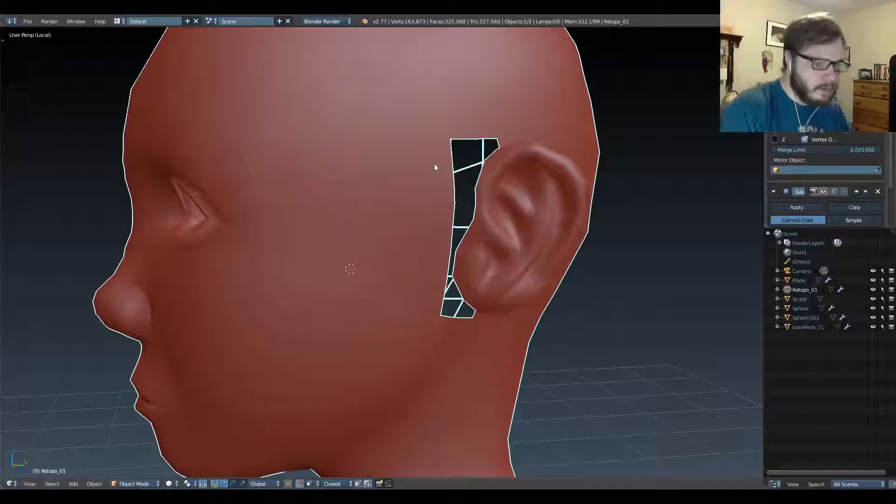
scroll(437, 157, "down", 2)
left_click(823, 192)
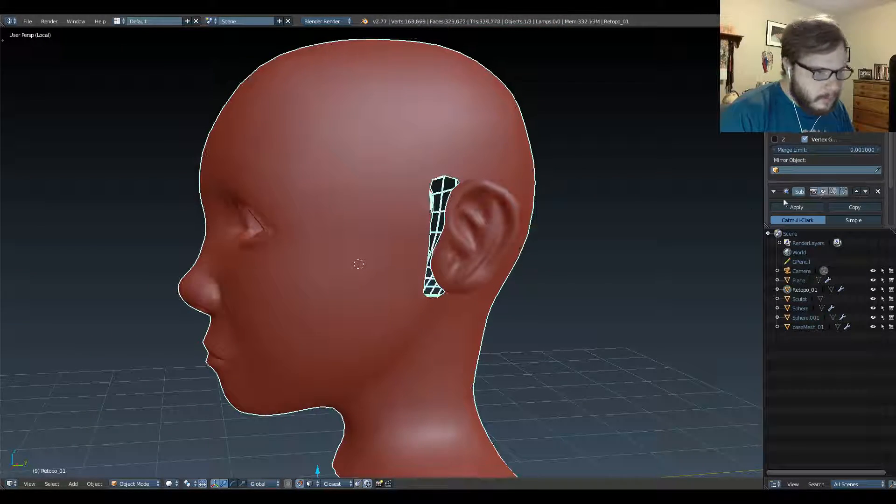
Examine the subdivided ear up close from several angles, and check the whole head from the side, back and front.
scroll(480, 230, "up", 1)
middle_click_drag(480, 230, 484, 176)
scroll(471, 201, "up", 1)
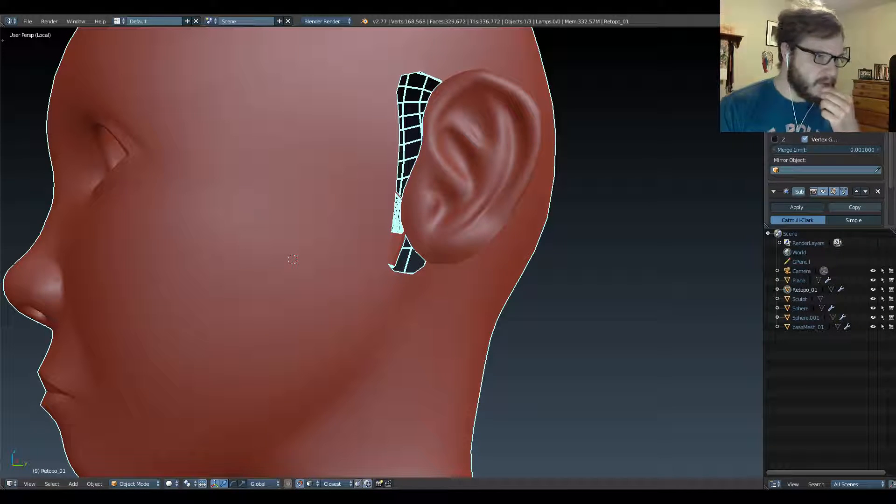
middle_click_drag(551, 191, 401, 189)
middle_click_drag(166, 238, 451, 243)
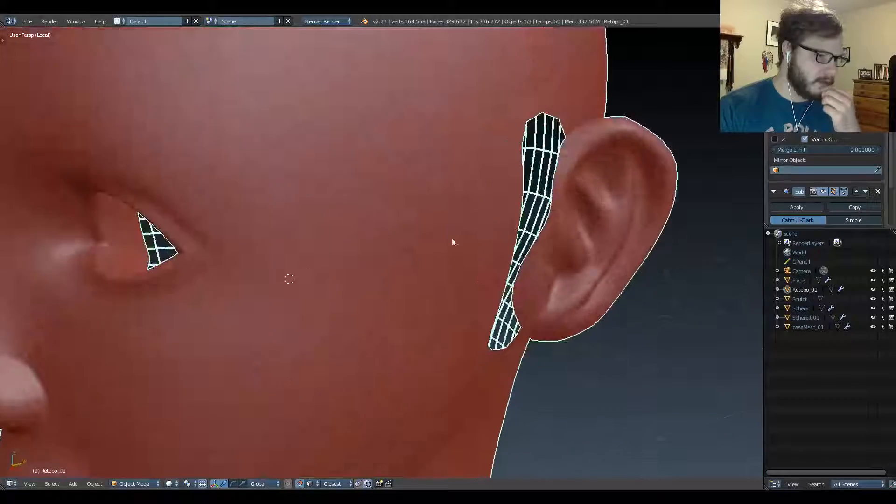
scroll(542, 261, "up", 3)
scroll(507, 255, "down", 3)
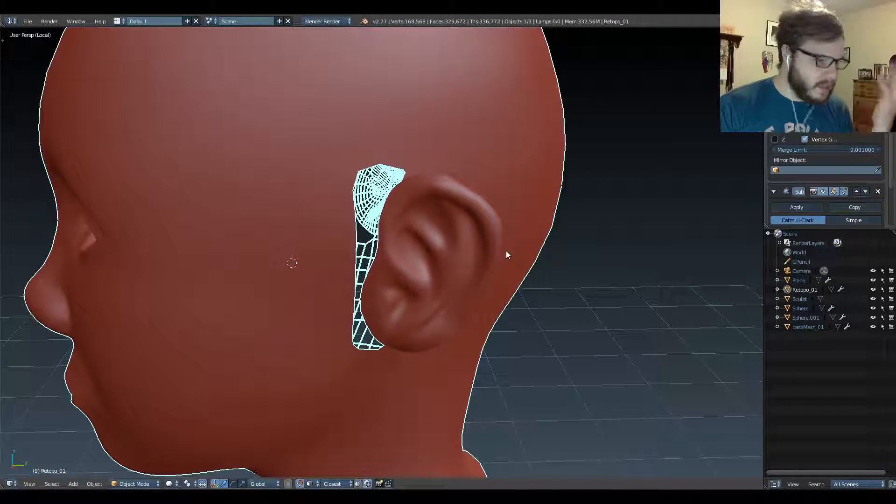
middle_click_drag(537, 280, 537, 260)
scroll(531, 264, "down", 3)
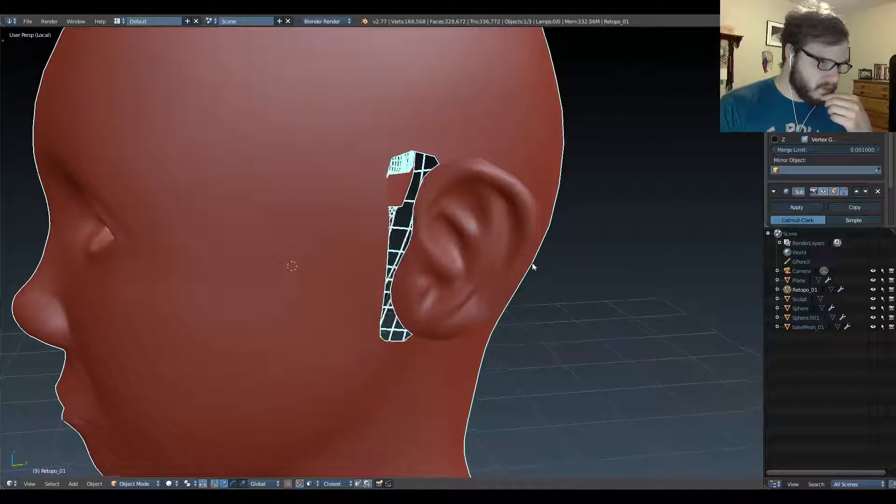
middle_click_drag(474, 295, 511, 310)
scroll(518, 326, "down", 6)
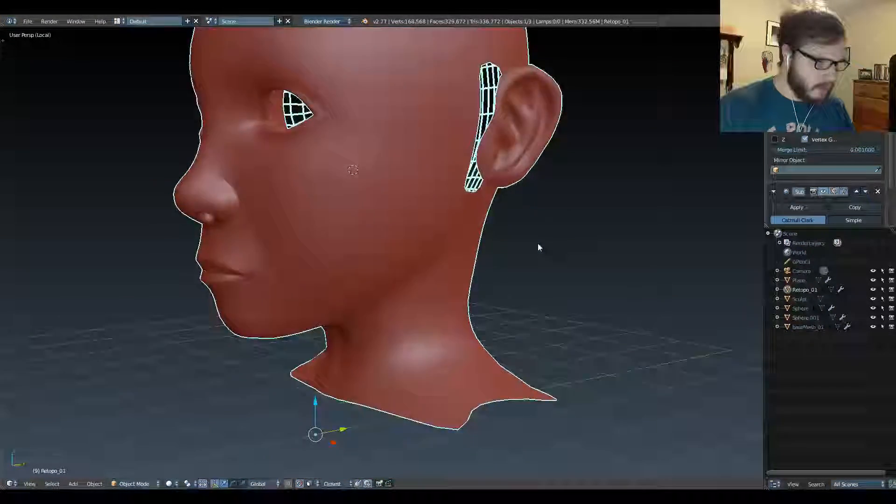
middle_click_drag(460, 289, 300, 298)
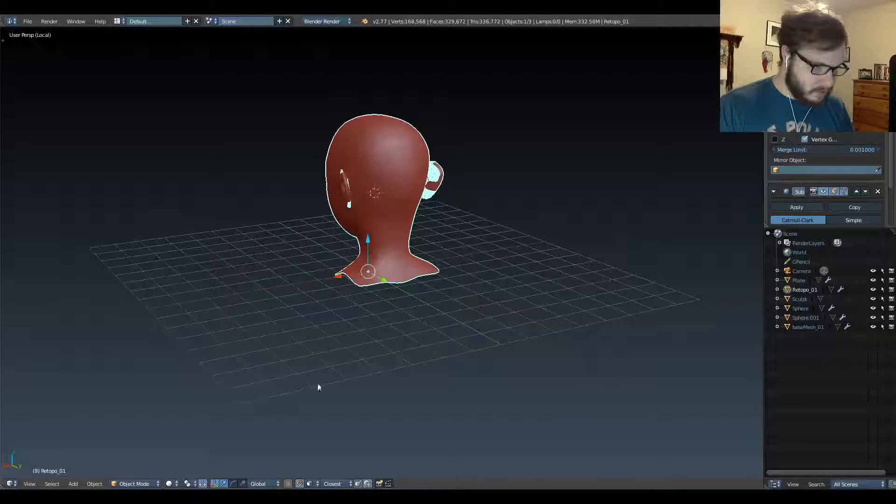
middle_click_drag(318, 386, 455, 323)
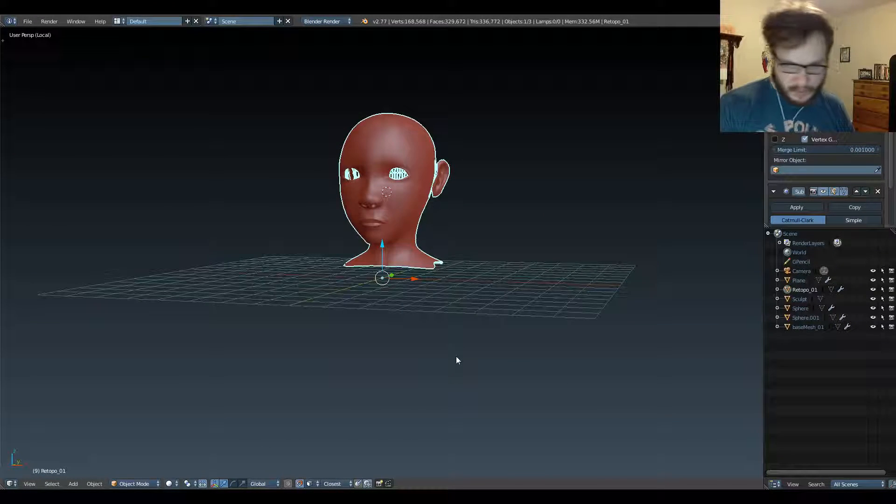